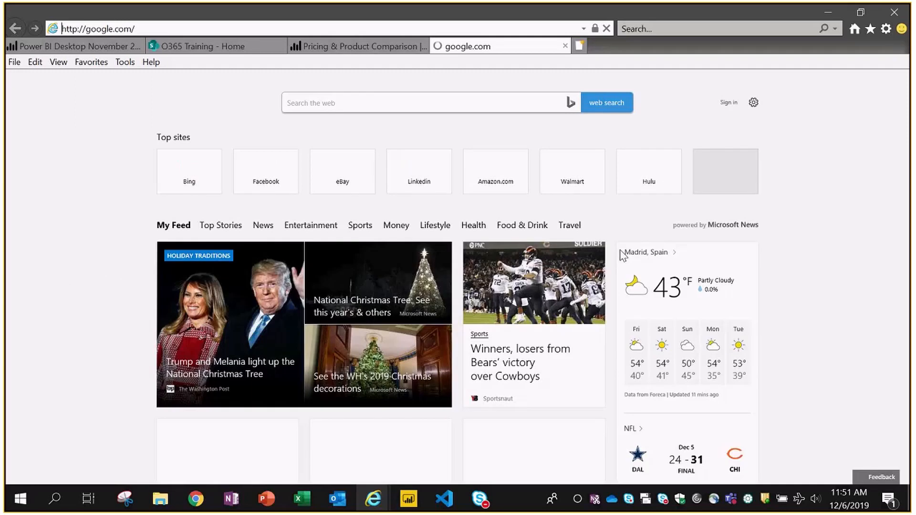
- Search Google for 'power bi desktop' and open the Power BI Desktop product page
text(powe)
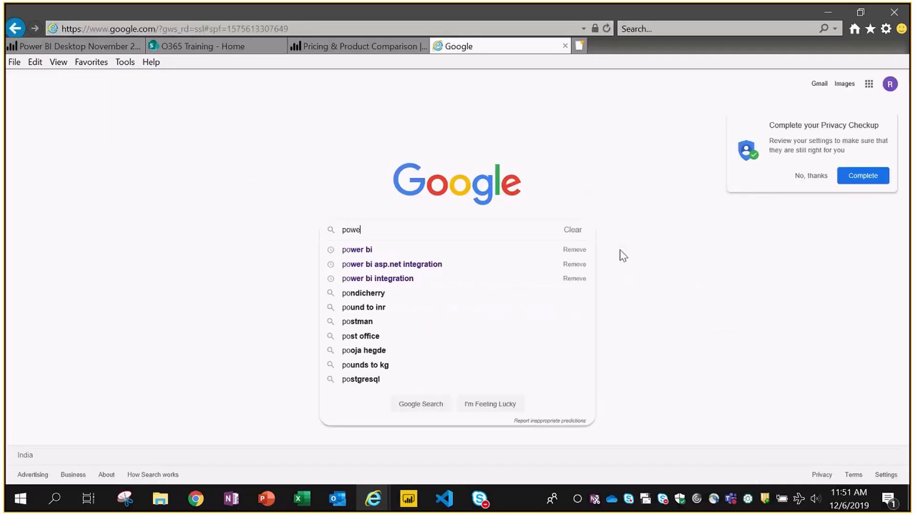
text(r bi desktop)
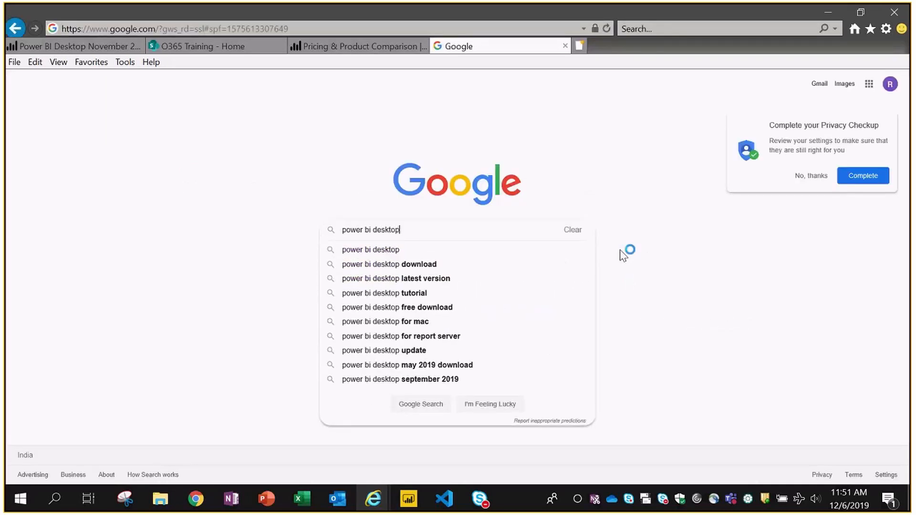
key(Return)
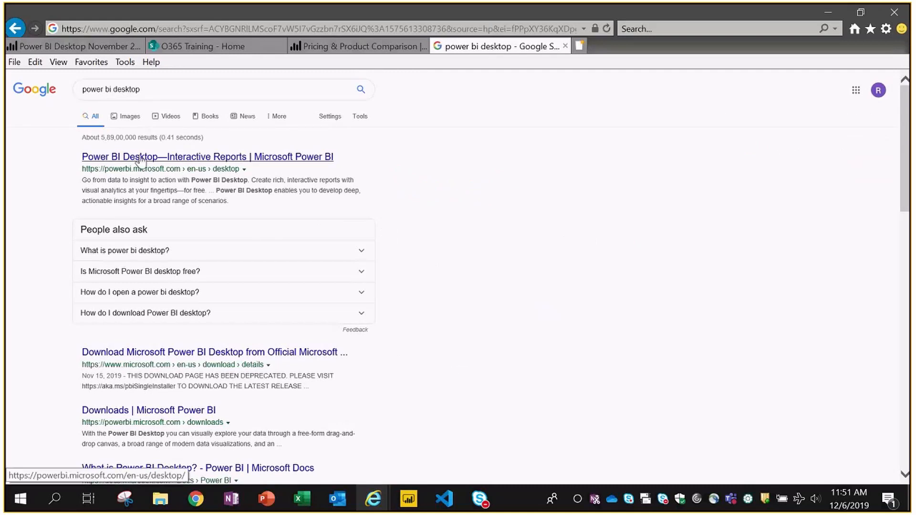
click(139, 160)
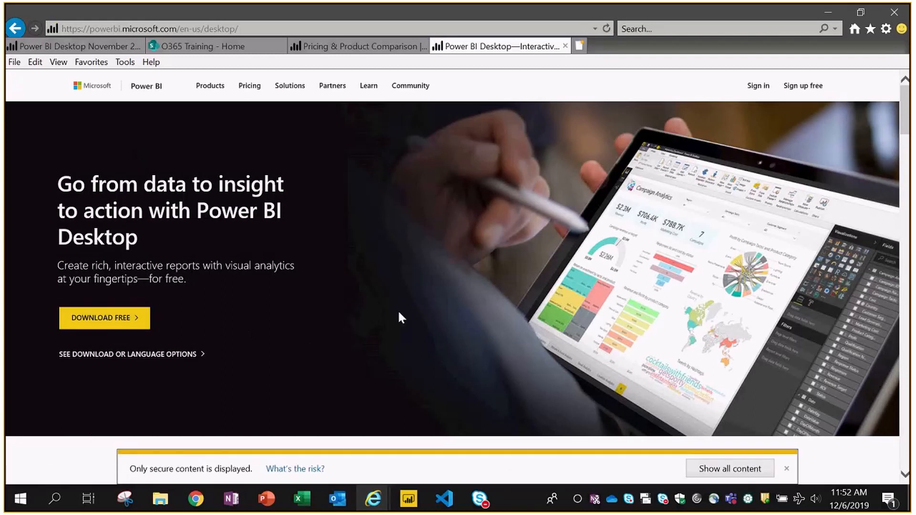
- Look at the download page's language options, then close the Download Center tab
click(85, 358)
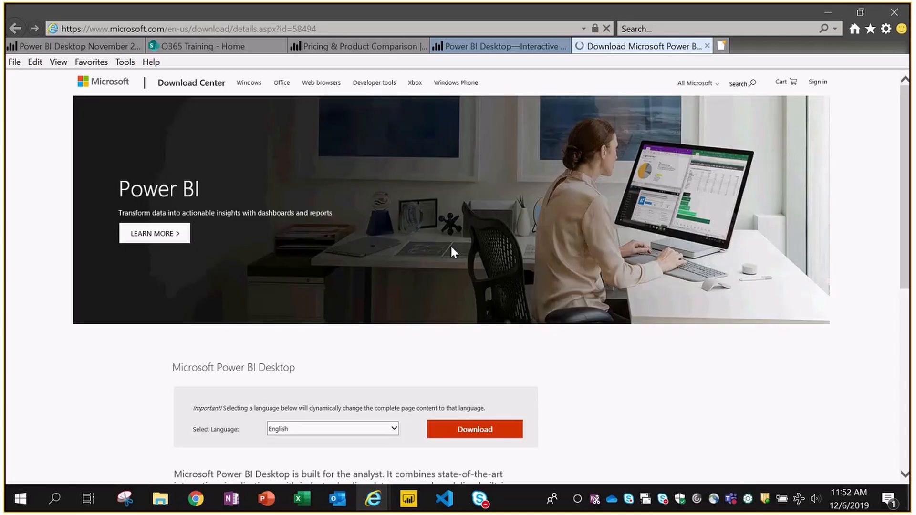
scroll(452, 248, down, 2)
click(386, 306)
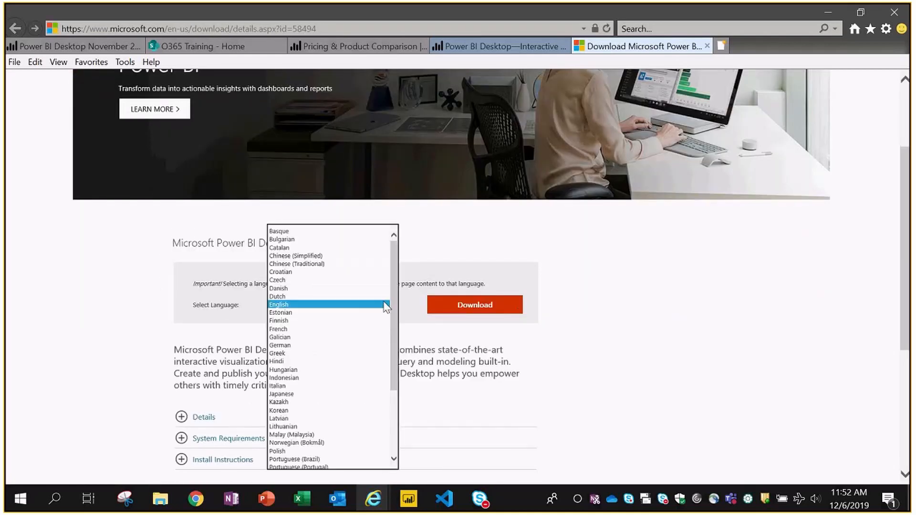
click(707, 45)
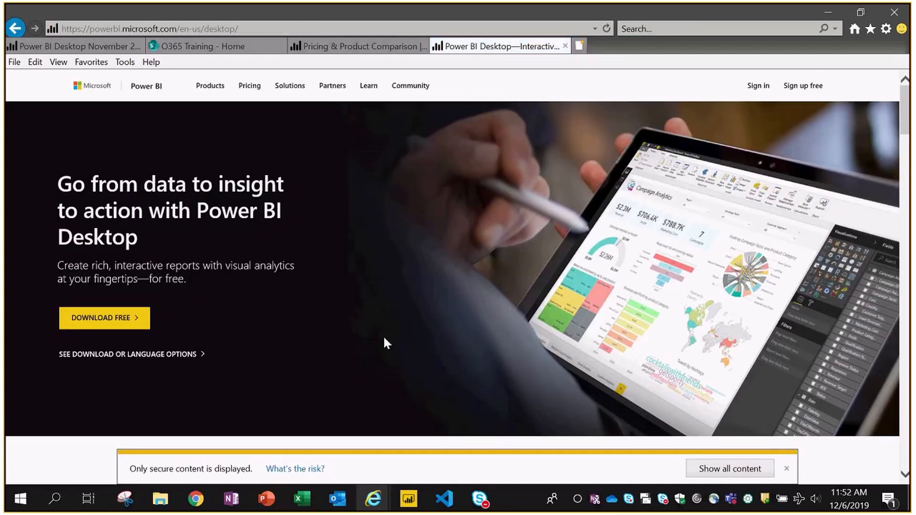
- Close the JsonData report window from the taskbar, discarding its unsaved changes
click(410, 509)
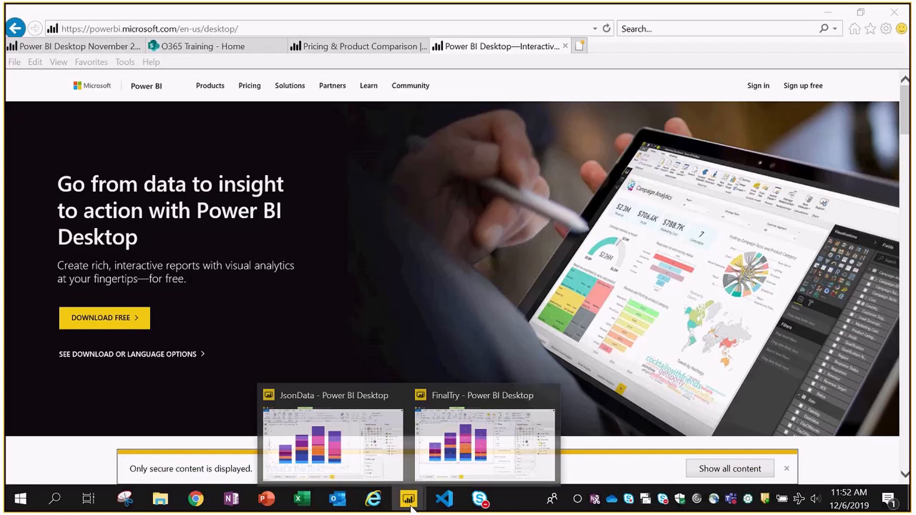
mouse_move(494, 406)
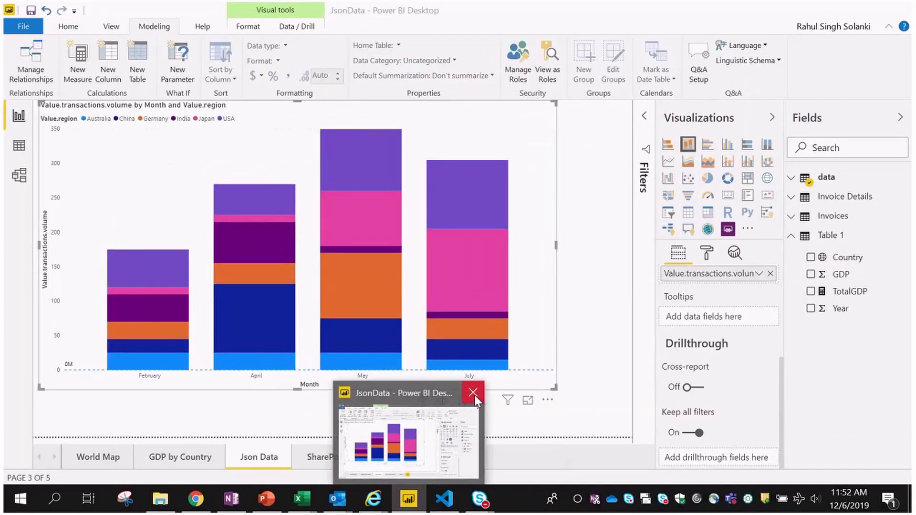
click(473, 393)
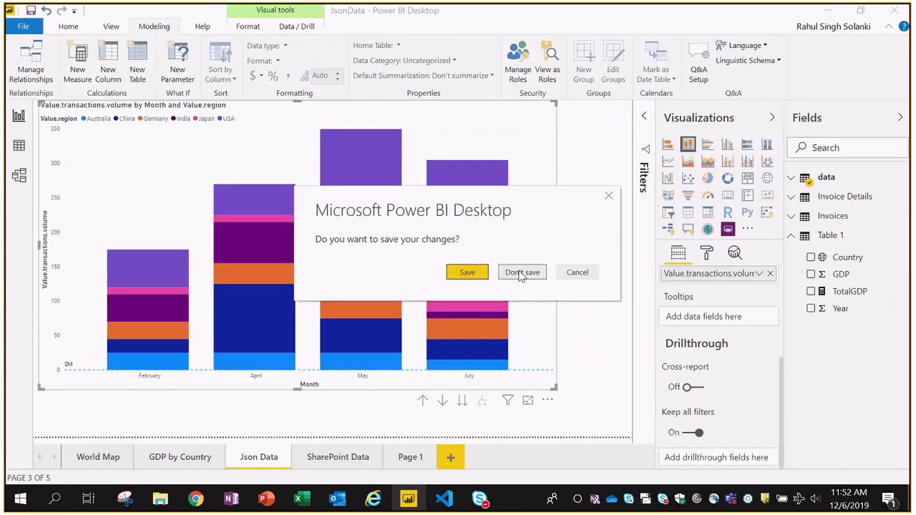
click(520, 274)
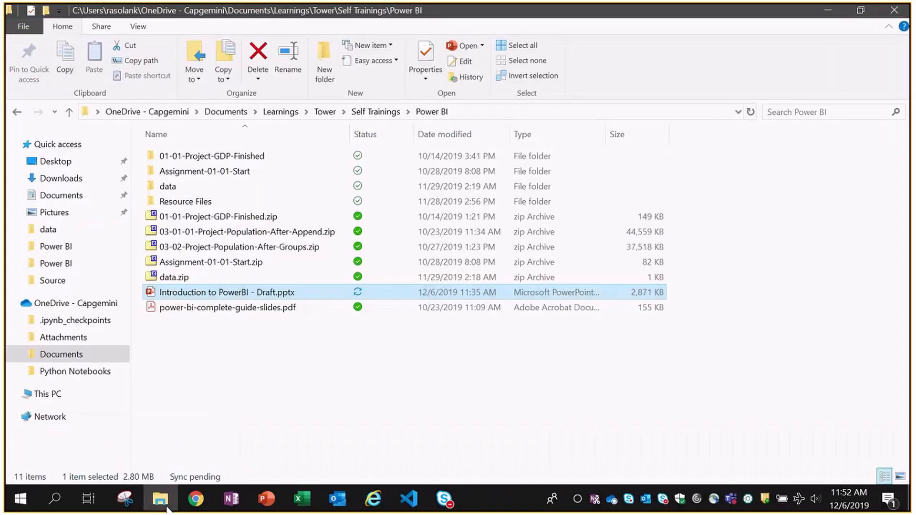
- Browse the Downloads folder in File Explorer, then bring up Windows search
click(60, 183)
scroll(328, 258, down, 2)
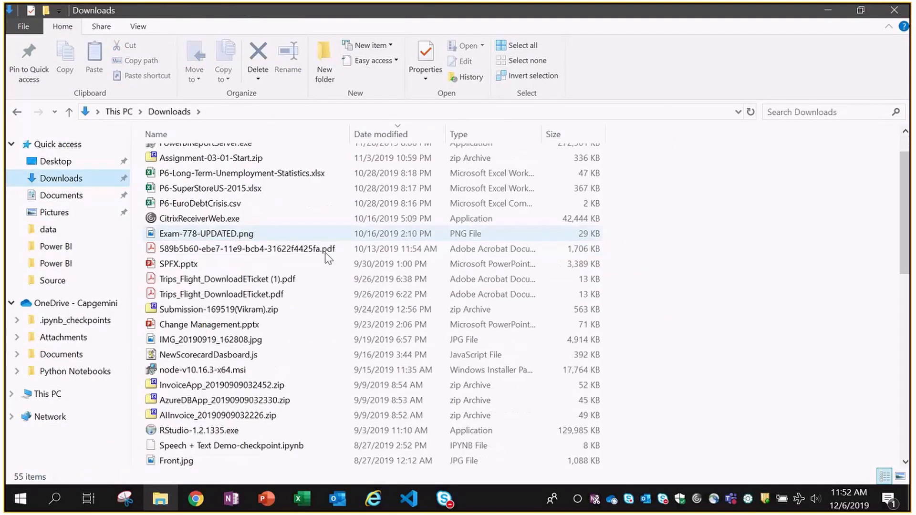
scroll(270, 239, down, 1)
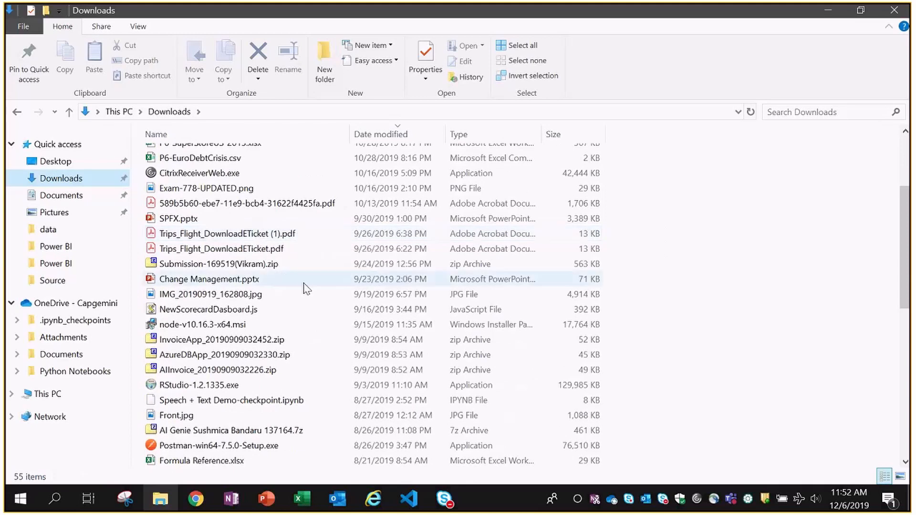
scroll(725, 246, up, 3)
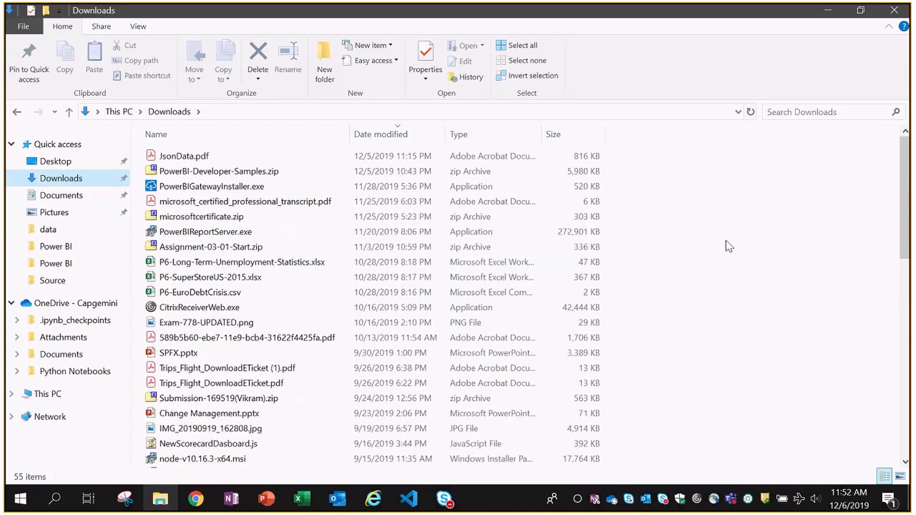
key(super)
- Search Windows for 'power' and launch the Power BI Desktop best match
text(power)
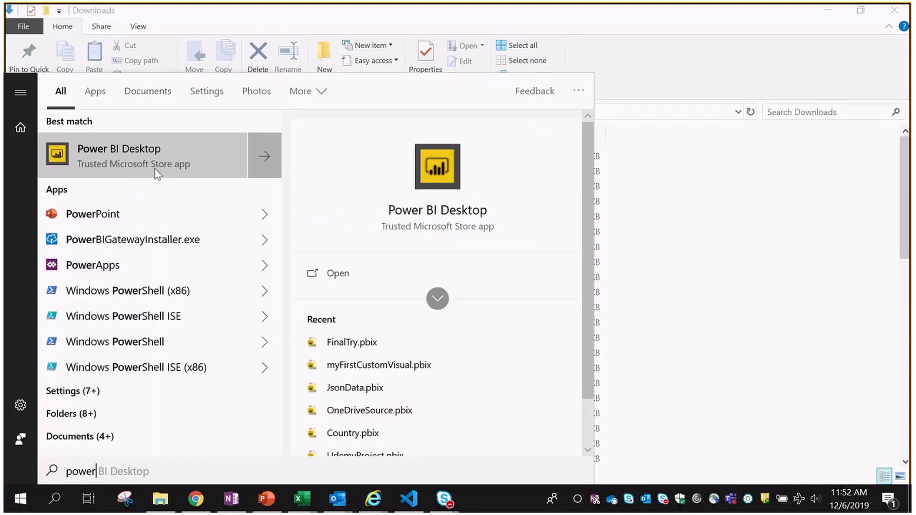
click(156, 171)
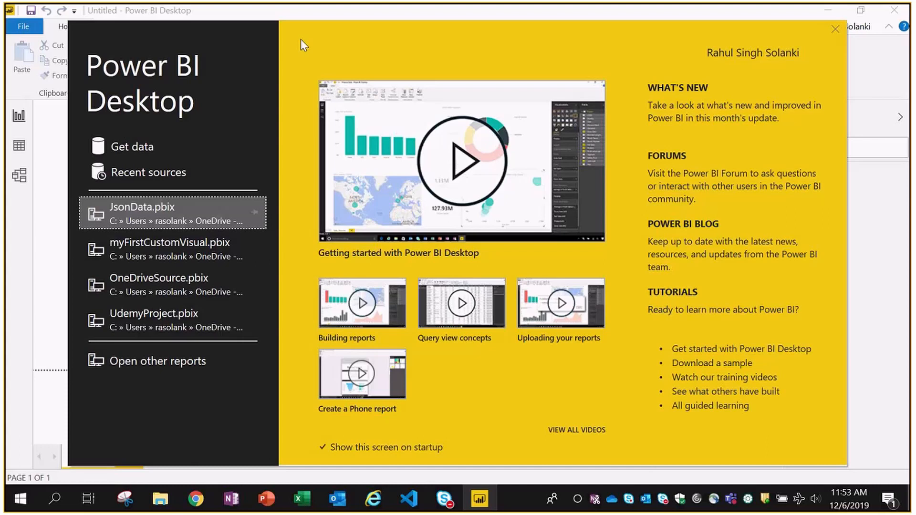
- Open Get data, scroll the full connector list, and compare it with PowerPoint slide 7
click(127, 147)
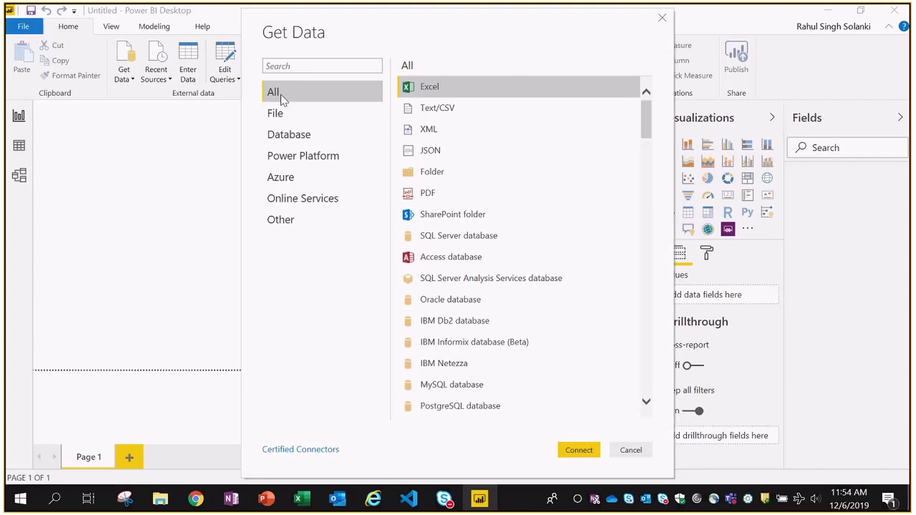
scroll(527, 188, down, 10)
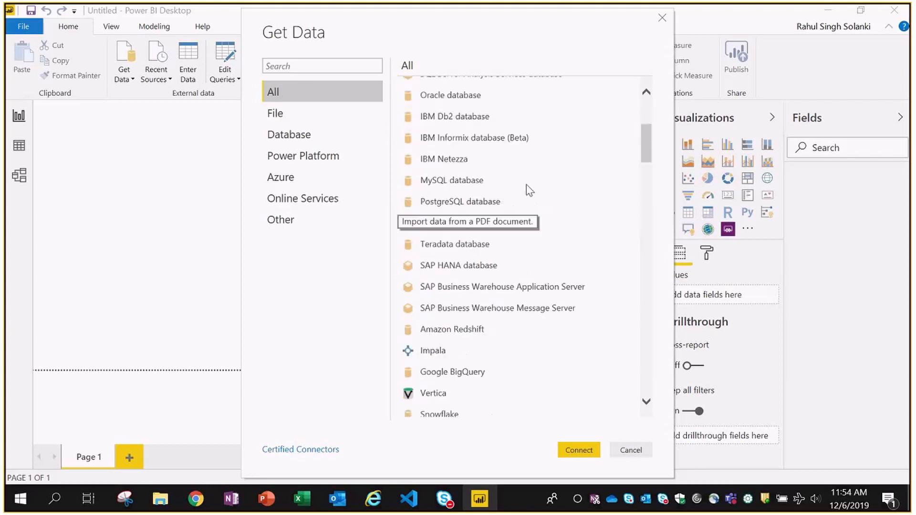
scroll(544, 292, down, 5)
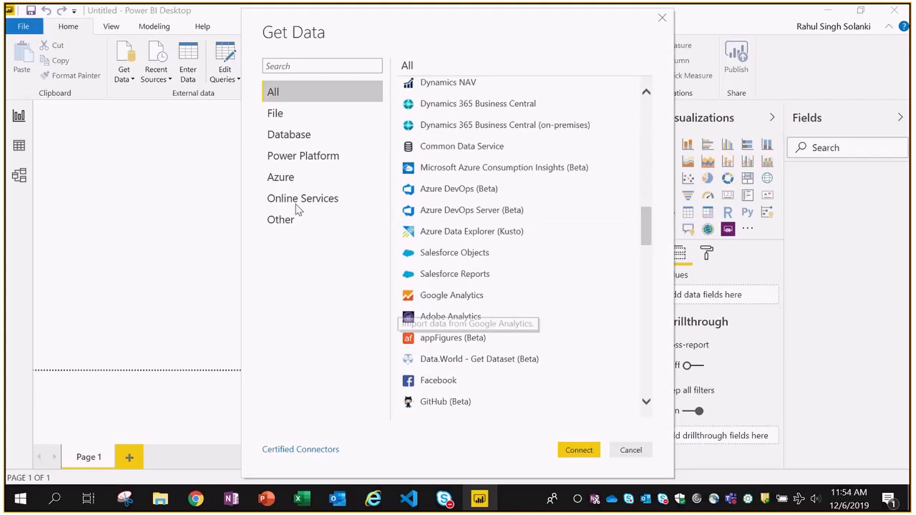
scroll(586, 233, down, 5)
scroll(587, 232, down, 10)
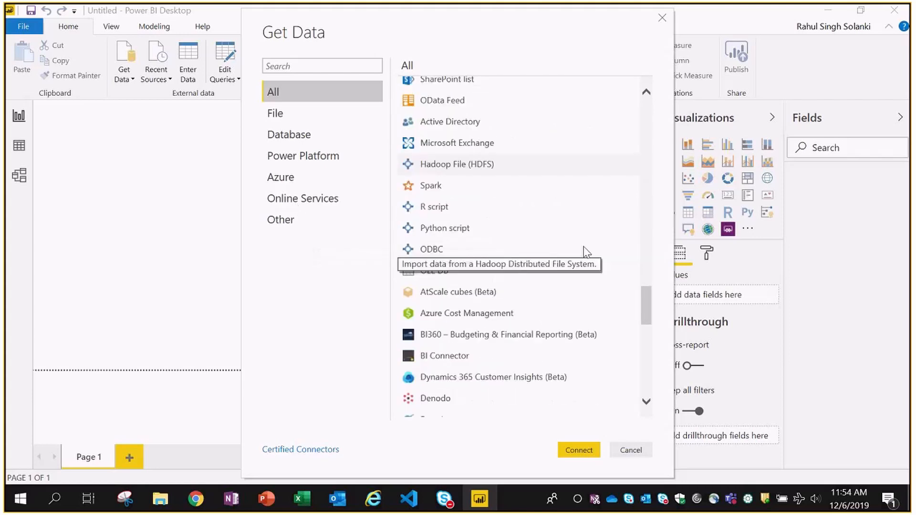
scroll(601, 310, down, 6)
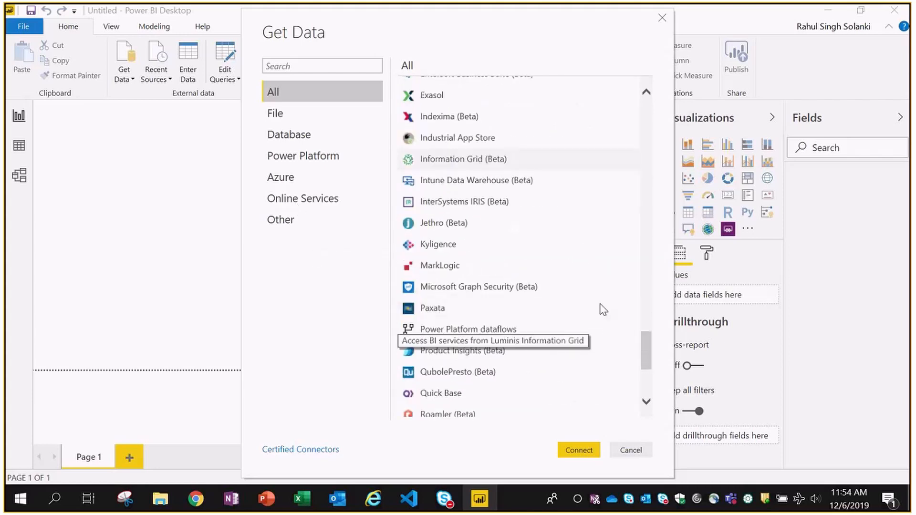
scroll(603, 306, down, 3)
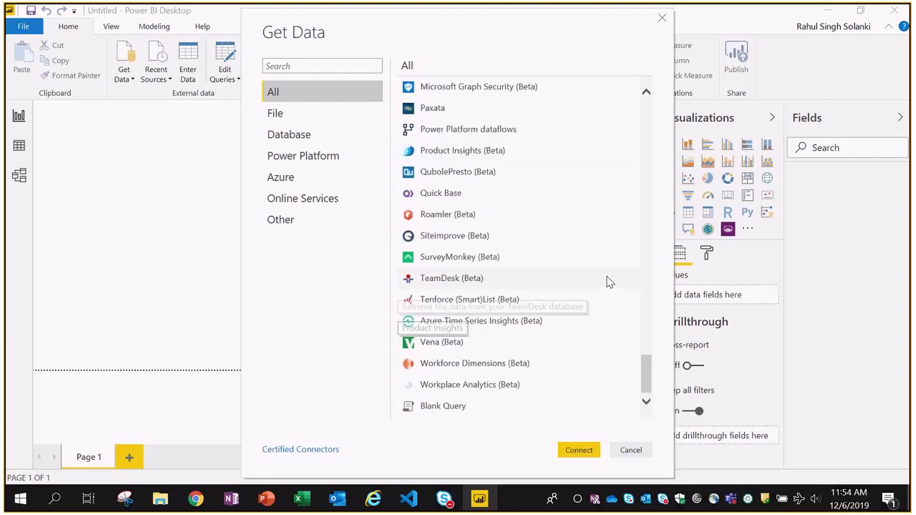
scroll(606, 276, up, 11)
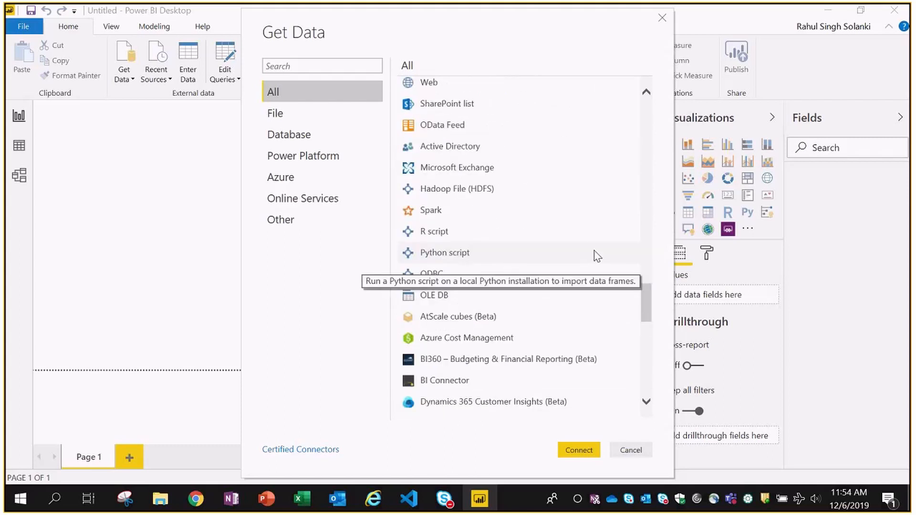
key(alt+Tab)
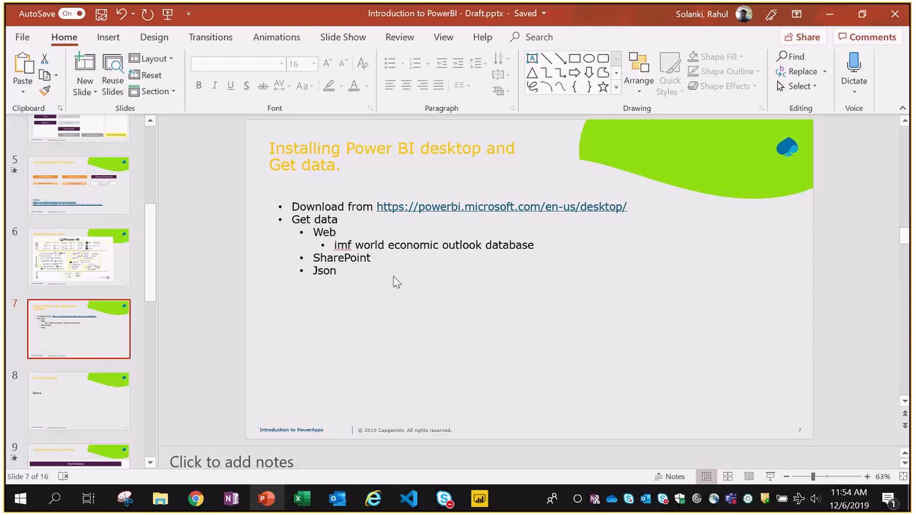
key(alt+Tab)
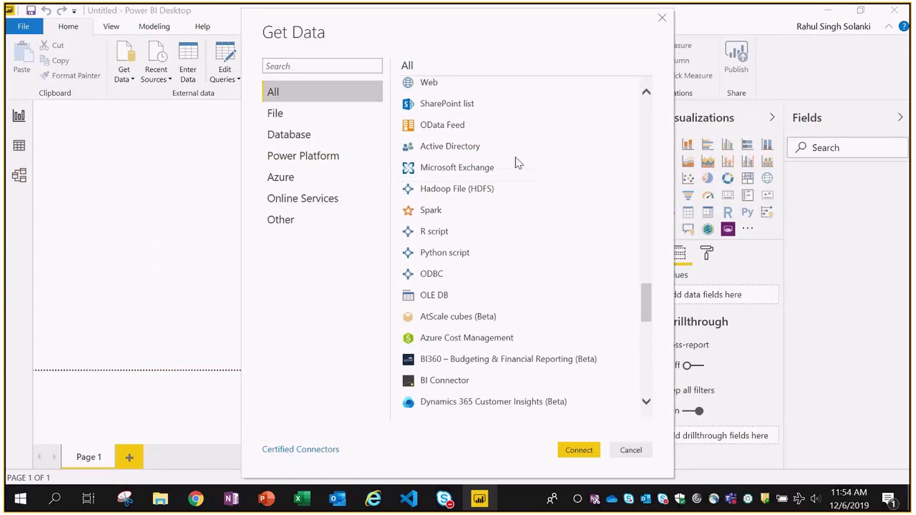
- Search the connectors for 'web', select the Web connector, and connect
scroll(524, 205, down, 2)
scroll(537, 225, up, 10)
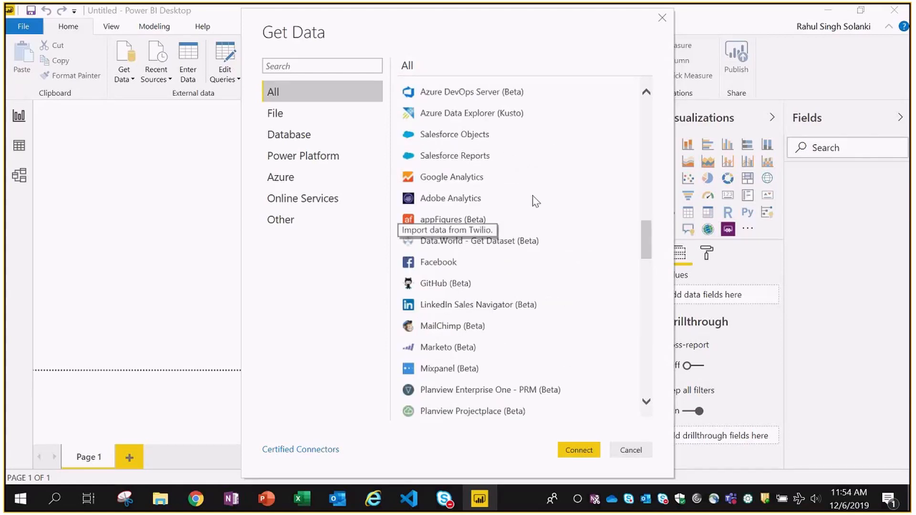
scroll(536, 201, up, 10)
scroll(572, 174, down, 1)
click(323, 67)
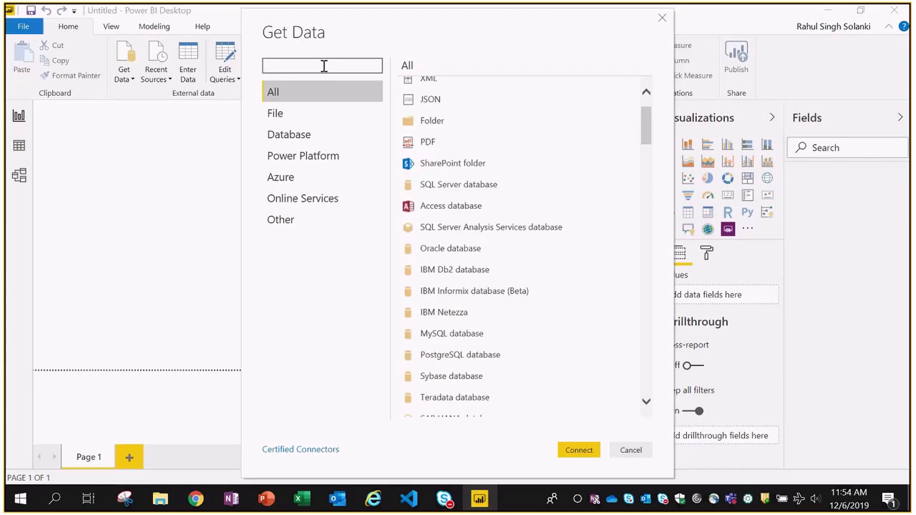
text(web)
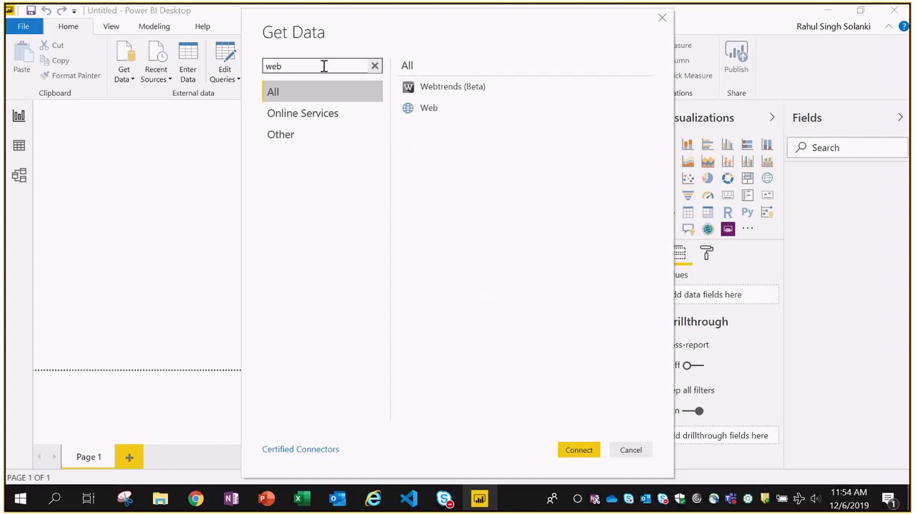
click(468, 112)
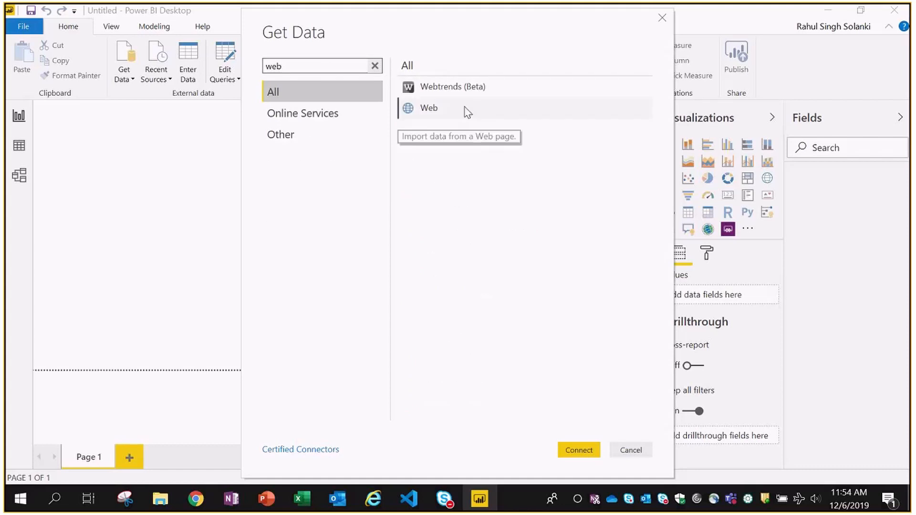
click(468, 112)
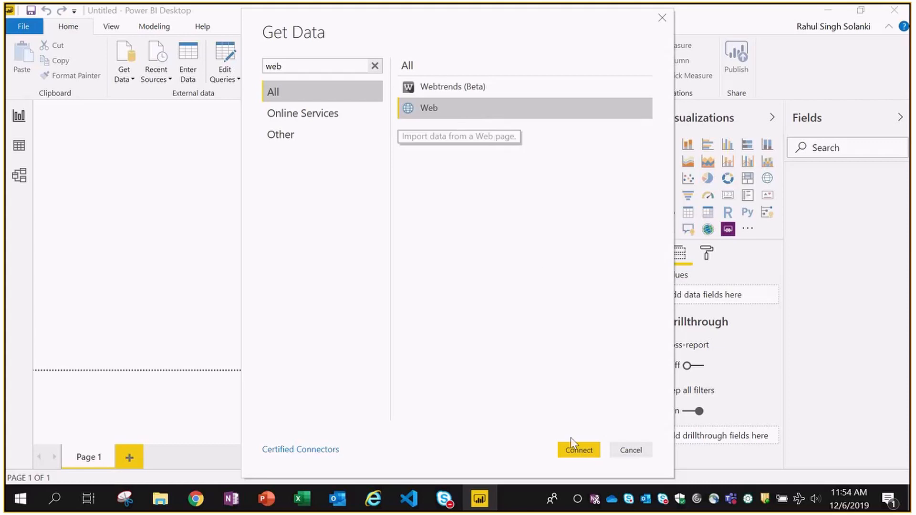
click(578, 451)
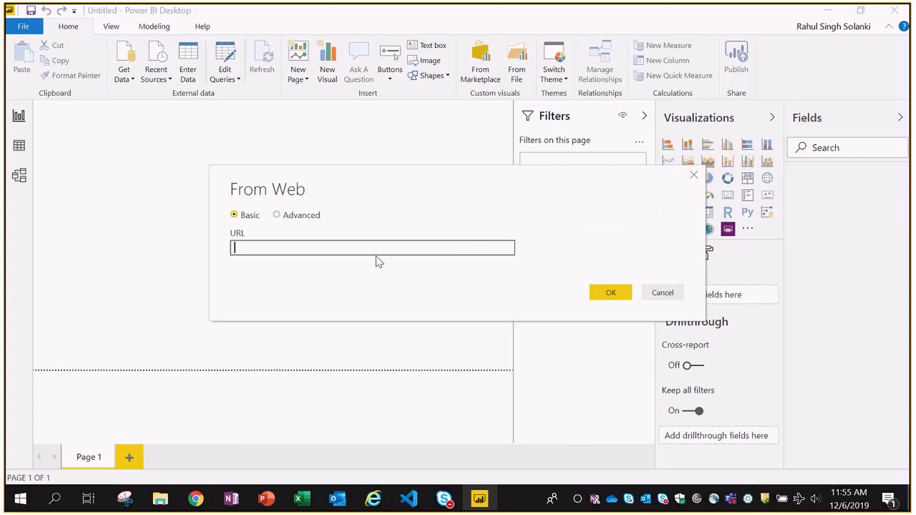
- Open a new Chrome tab on Google after checking the slide for the IMF search term
click(196, 500)
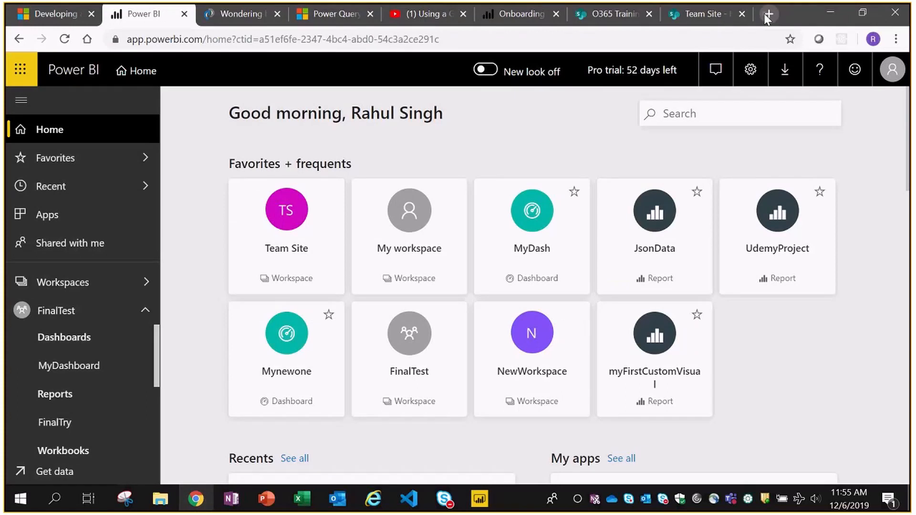
click(769, 14)
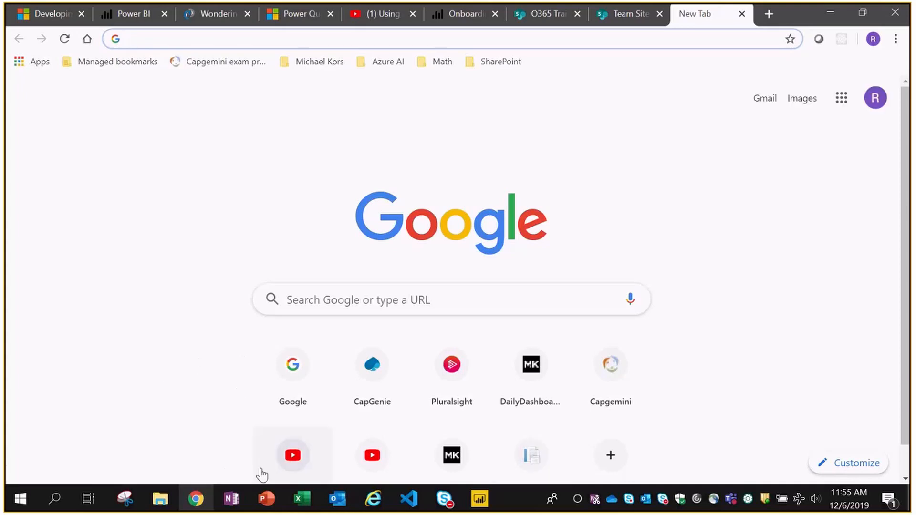
click(270, 500)
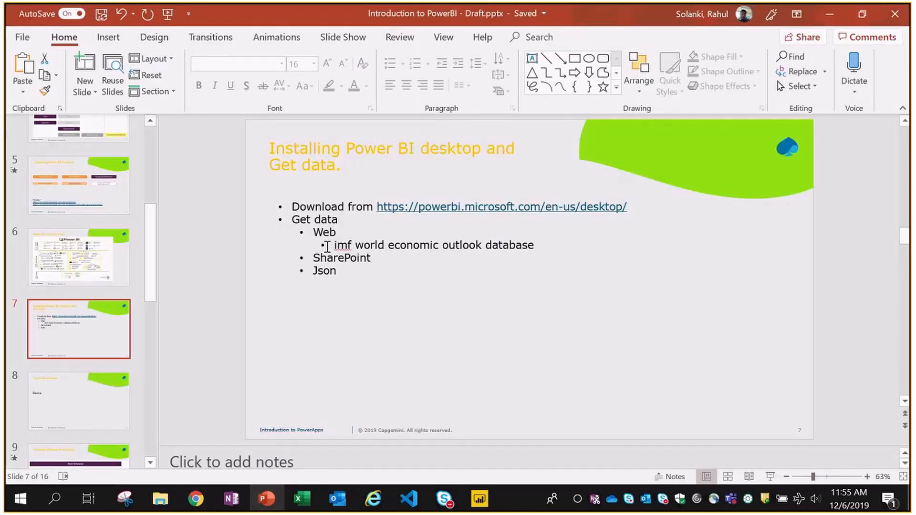
click(534, 246)
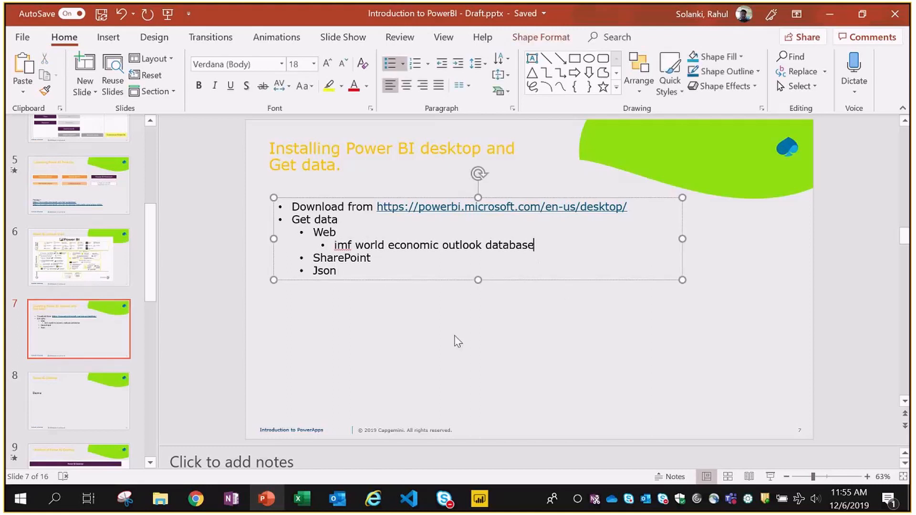
key(alt+Tab)
click(350, 304)
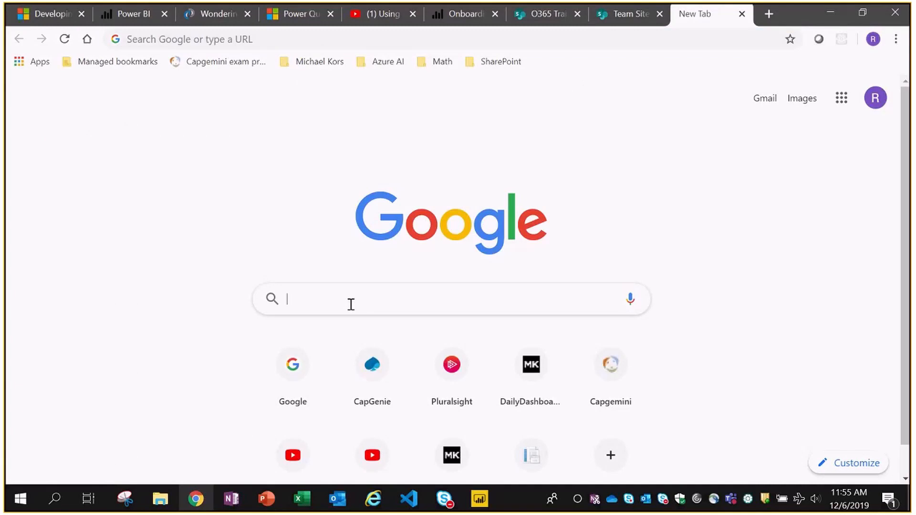
- Search Google for the IMF database and open World Economic Outlook Database April 2019
text(imf)
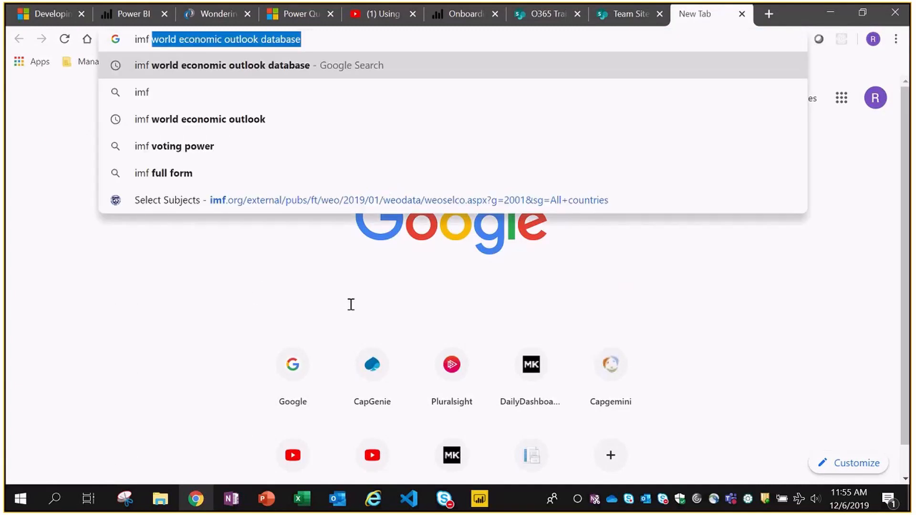
key(Return)
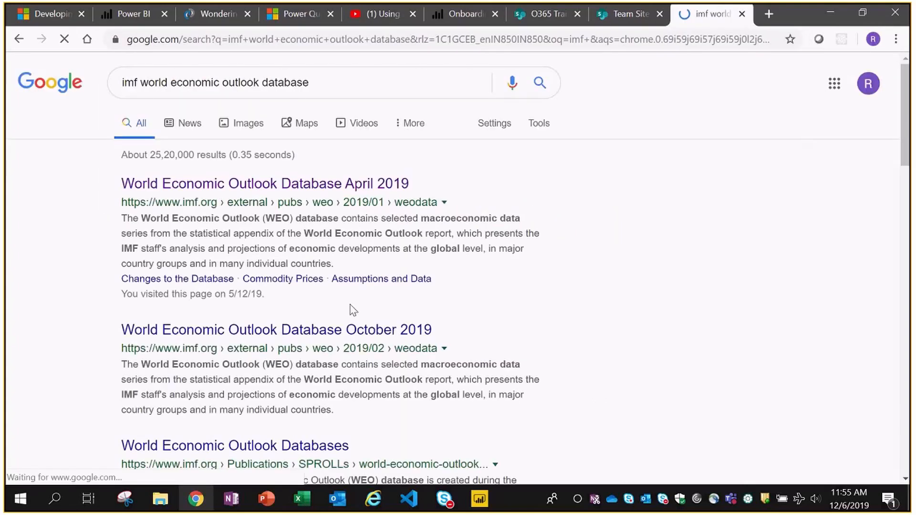
click(249, 187)
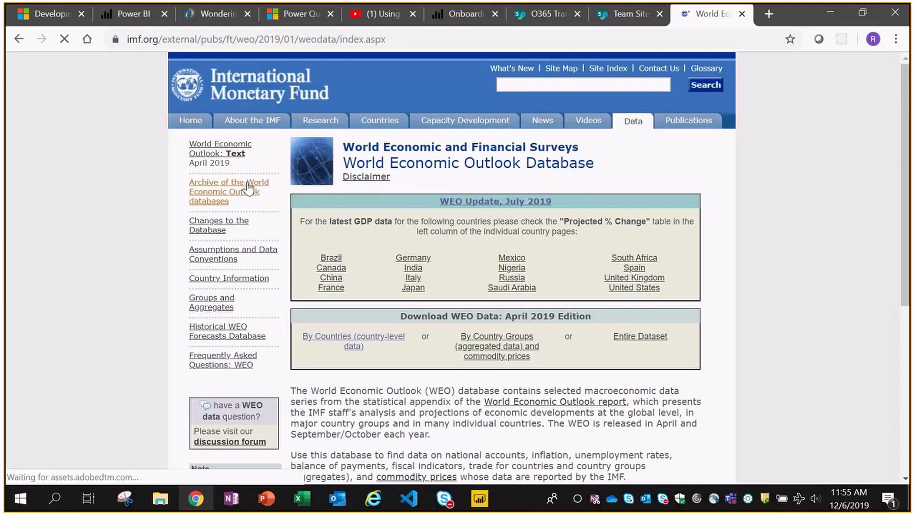
- Build a report for all countries of GDP at current prices in U.S. dollars, 2017–2024
click(379, 344)
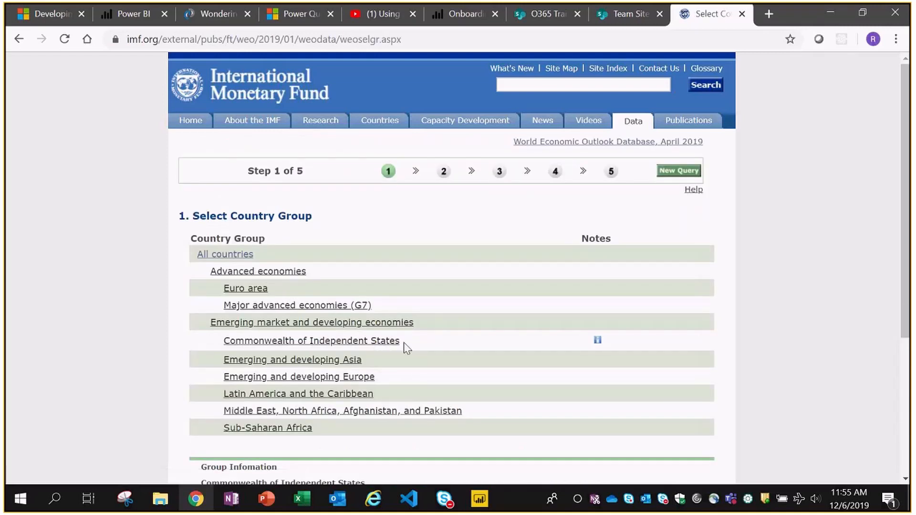
click(245, 257)
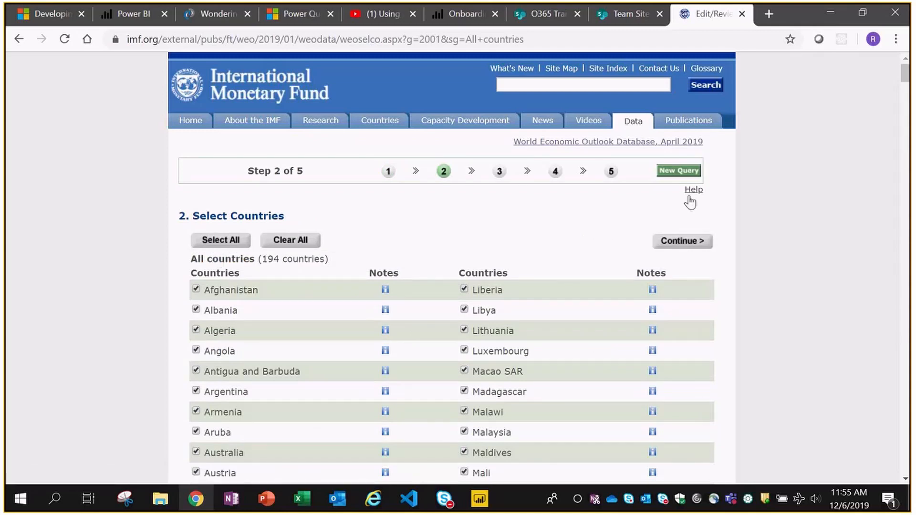
click(675, 243)
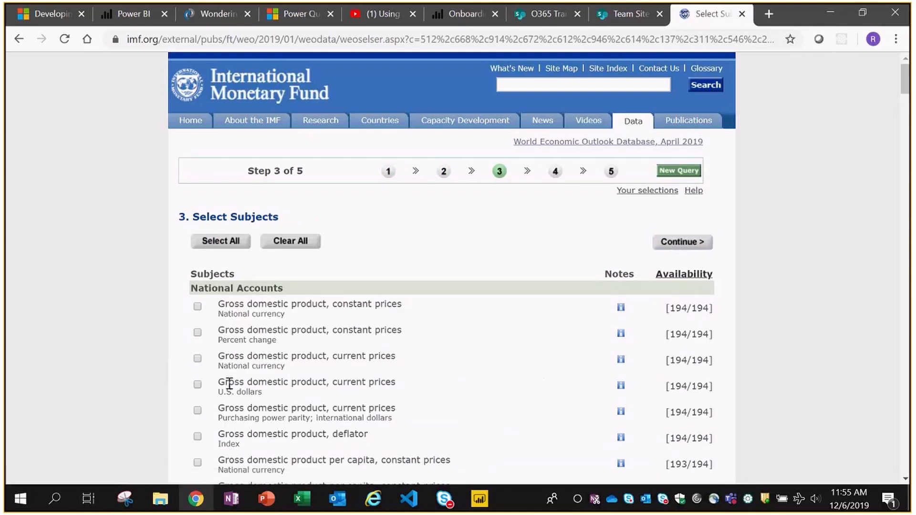
click(197, 385)
click(682, 242)
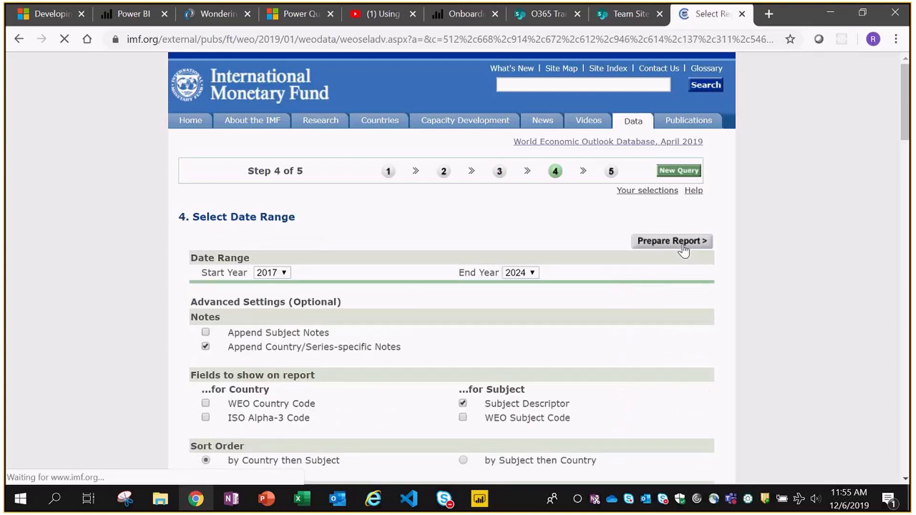
click(680, 244)
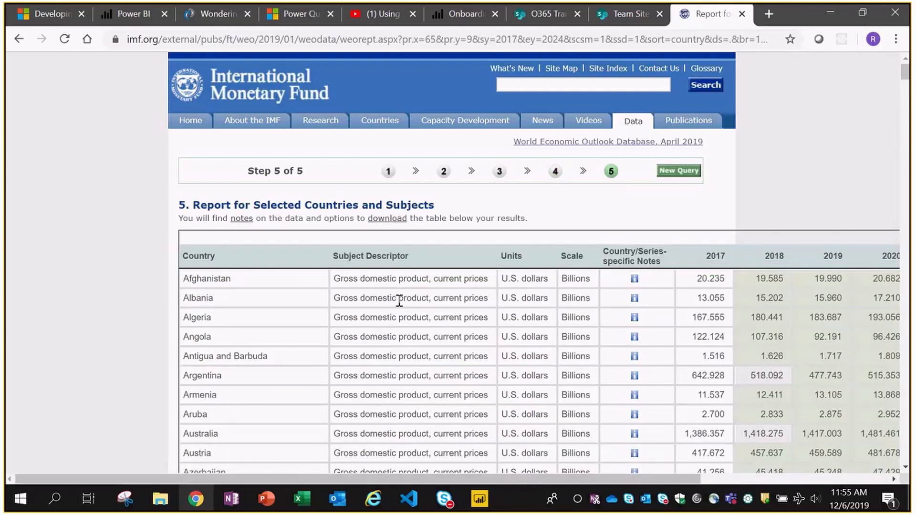
- Review the generated GDP report and copy its web address
scroll(399, 298, down, 1)
scroll(400, 298, down, 9)
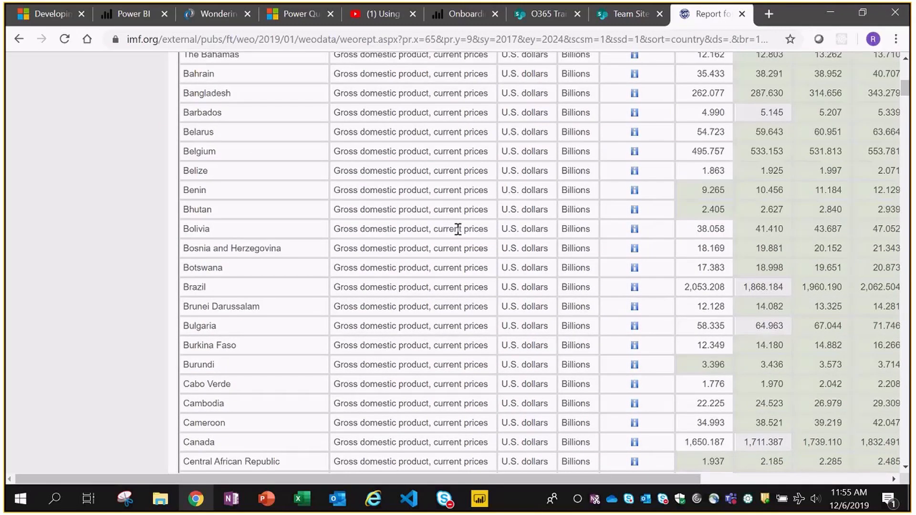
scroll(457, 230, down, 17)
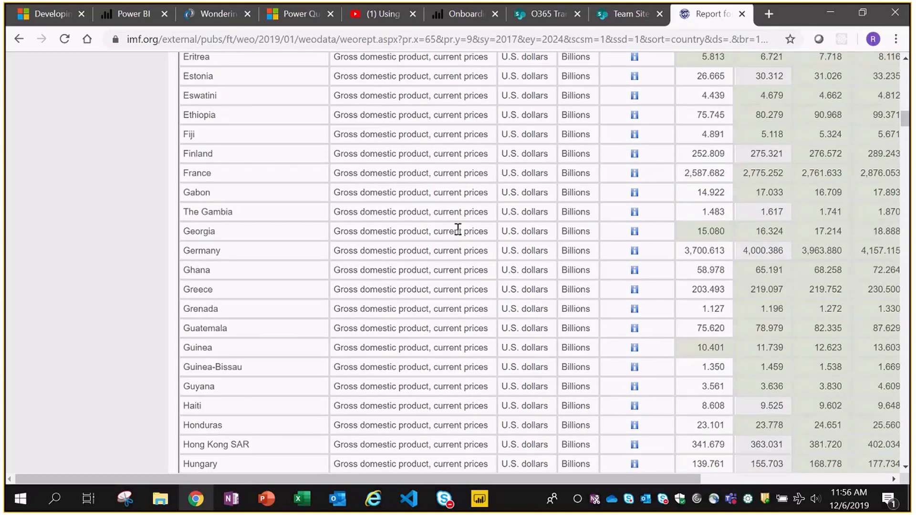
scroll(458, 230, down, 11)
scroll(458, 230, up, 18)
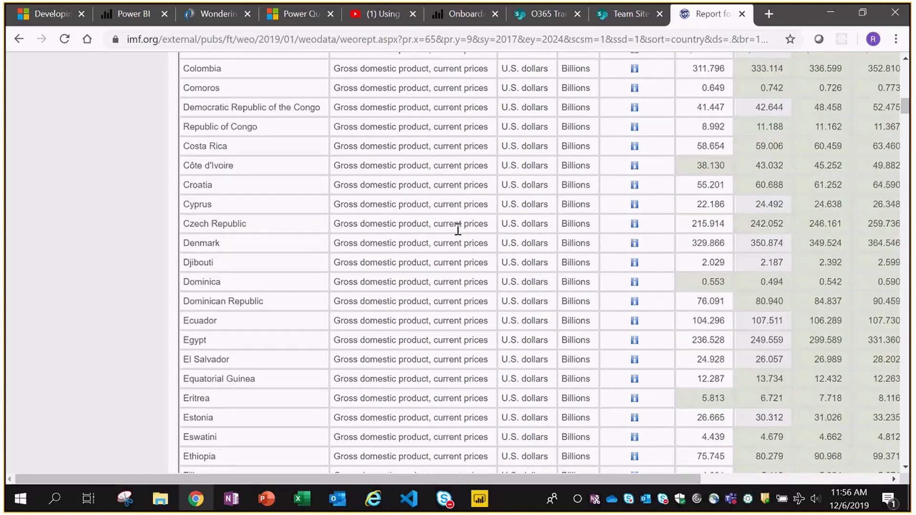
scroll(203, 279, up, 20)
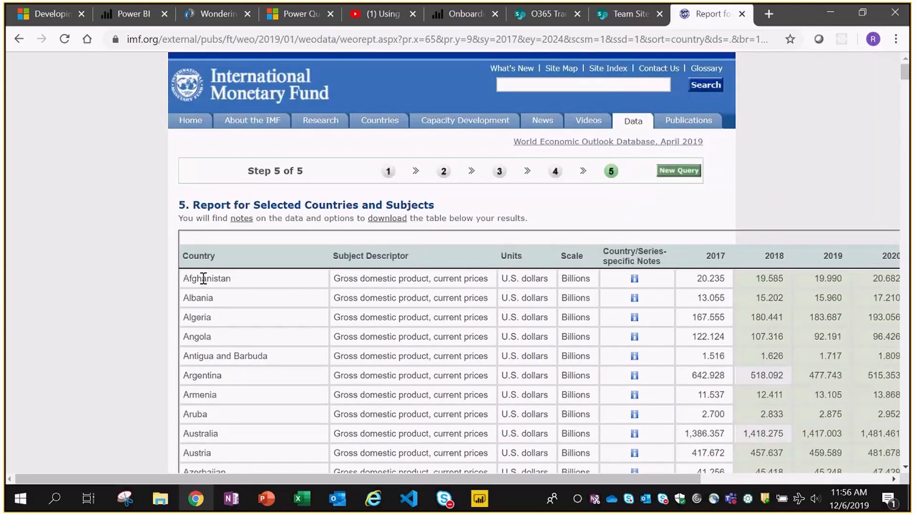
click(449, 41)
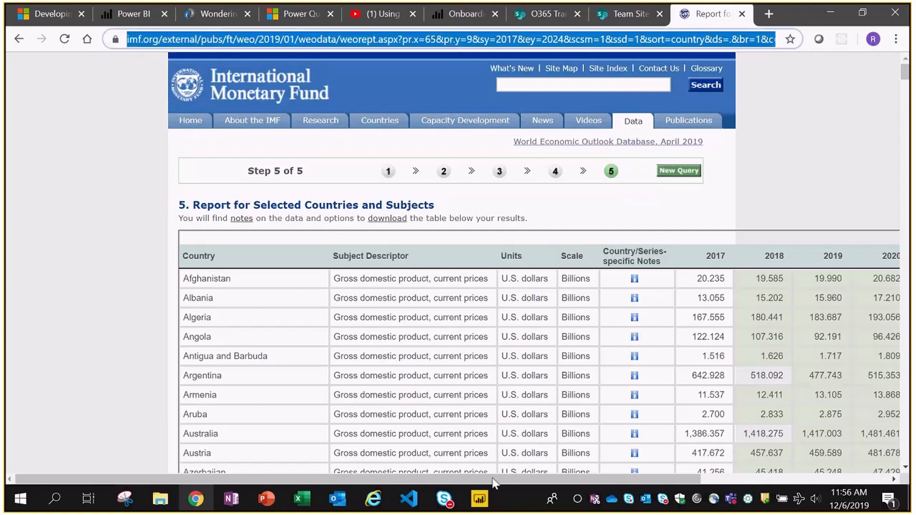
click(479, 498)
- Paste the IMF report address into the From Web URL box and confirm
click(300, 248)
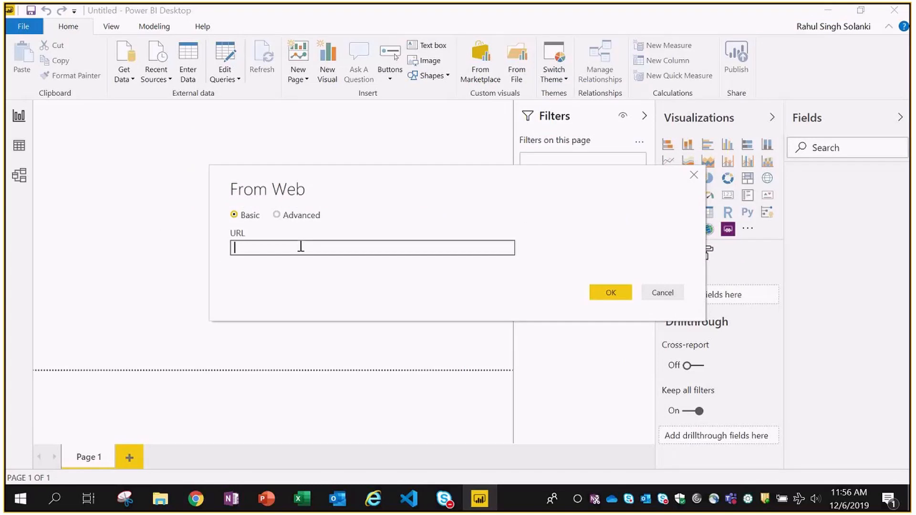
key(ctrl+v)
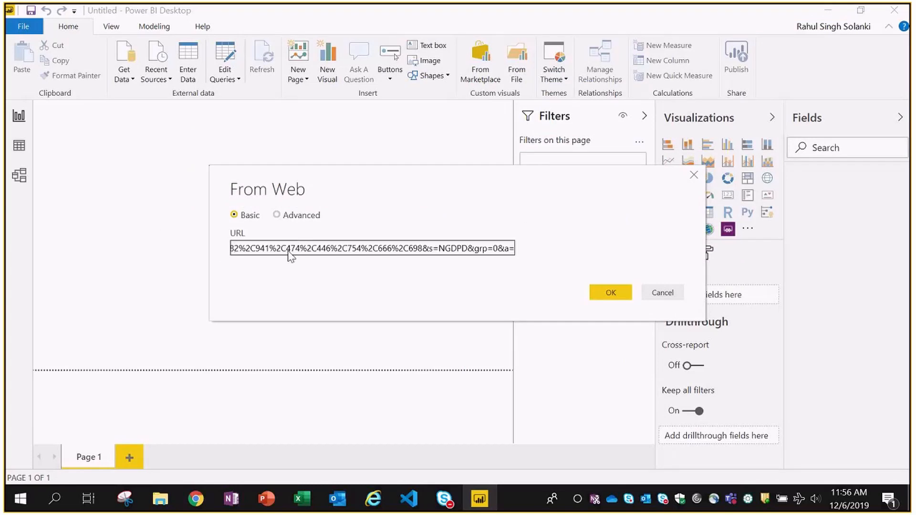
click(616, 289)
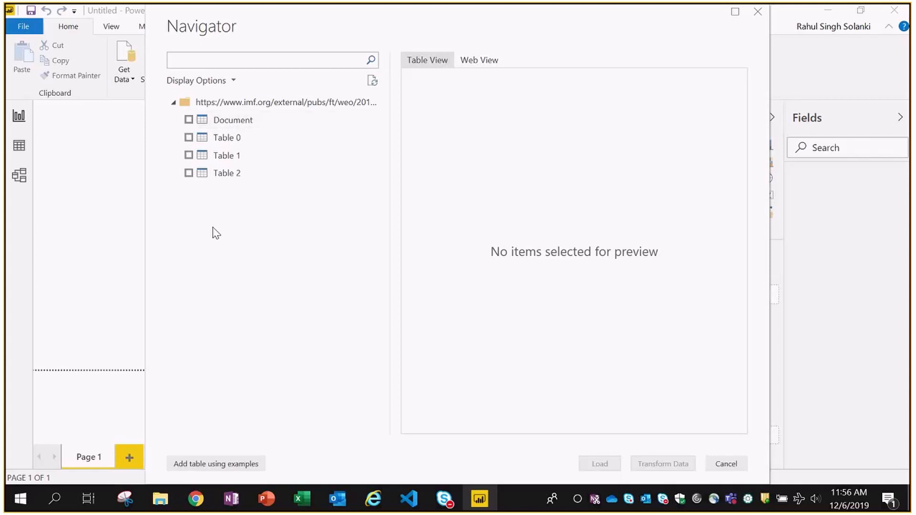
- Preview Document and Tables 0–2, compare with the browser, then show Table 1 in Web View
click(227, 123)
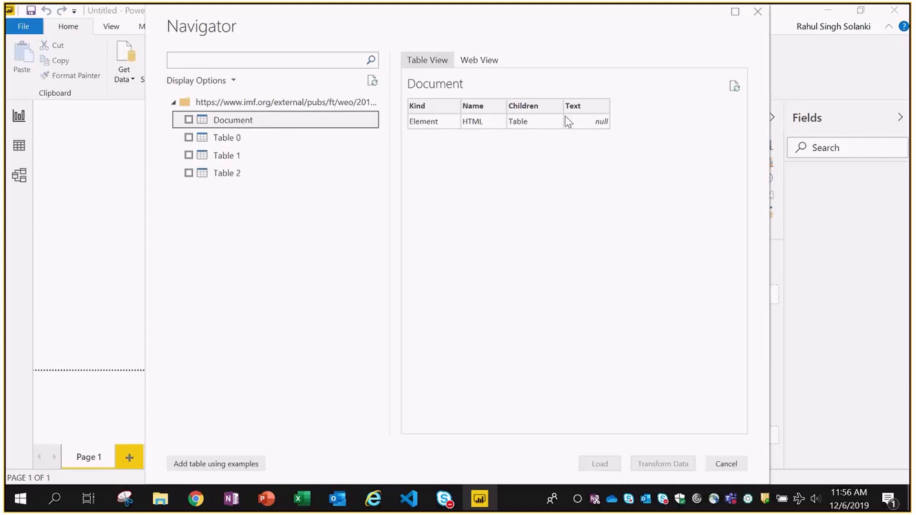
click(219, 144)
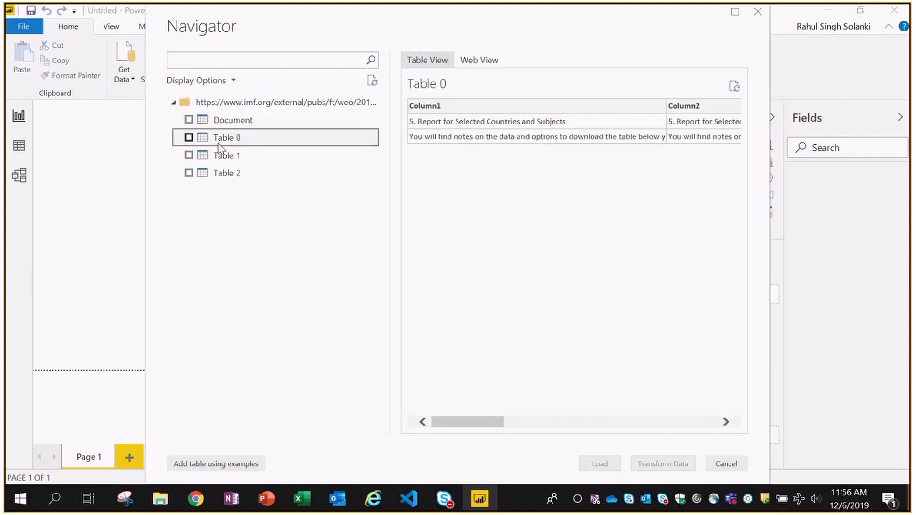
click(220, 159)
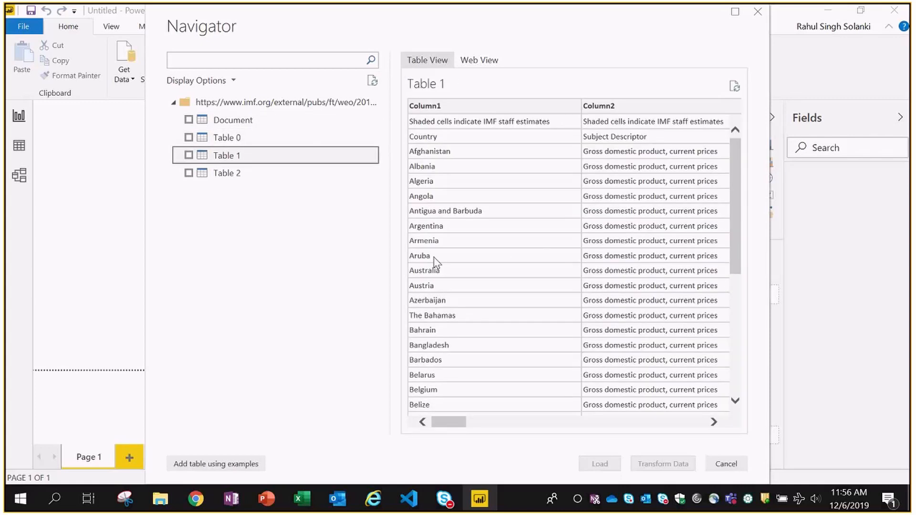
click(241, 175)
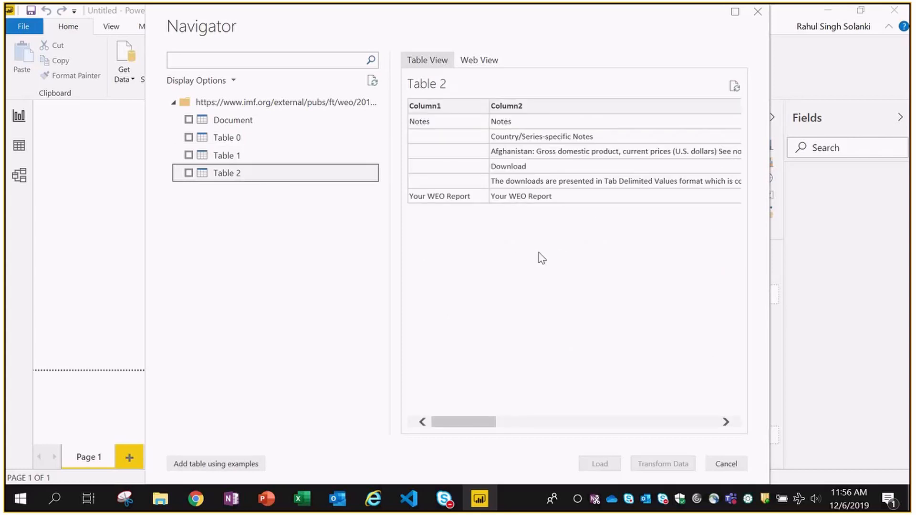
click(247, 159)
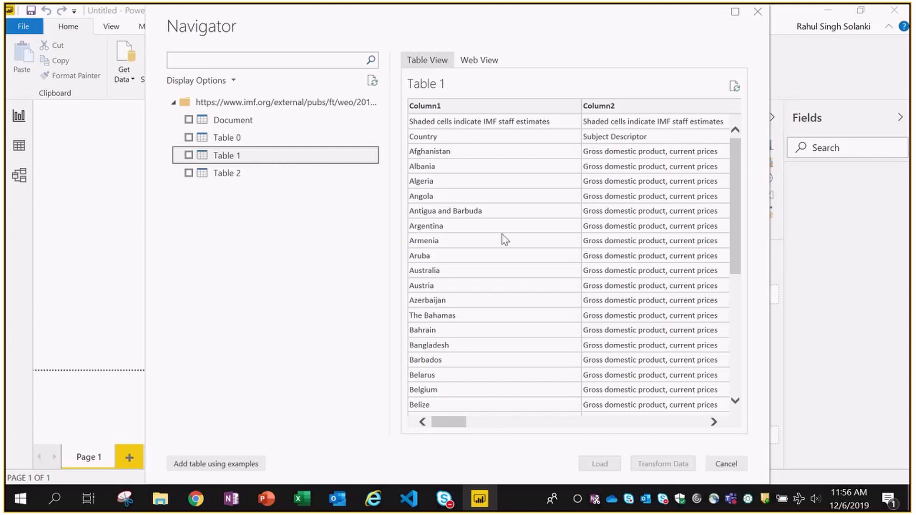
key(alt+Tab)
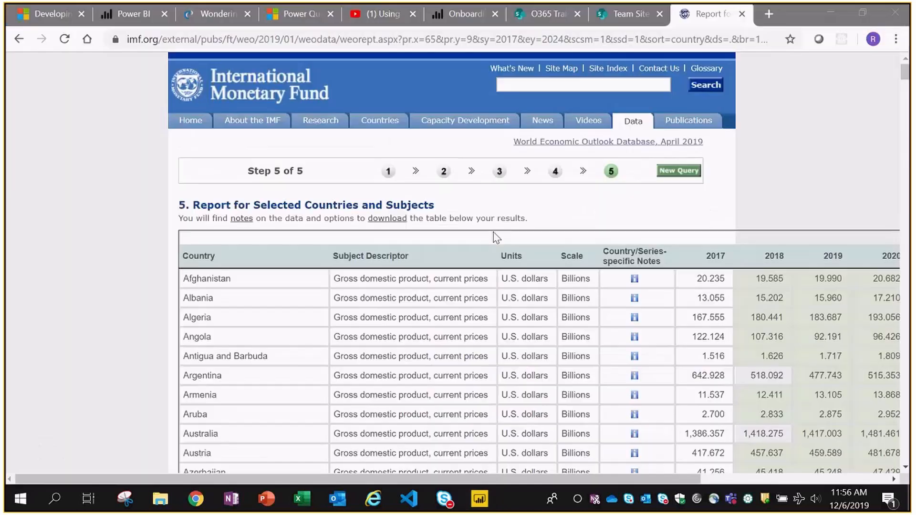
key(alt+Tab)
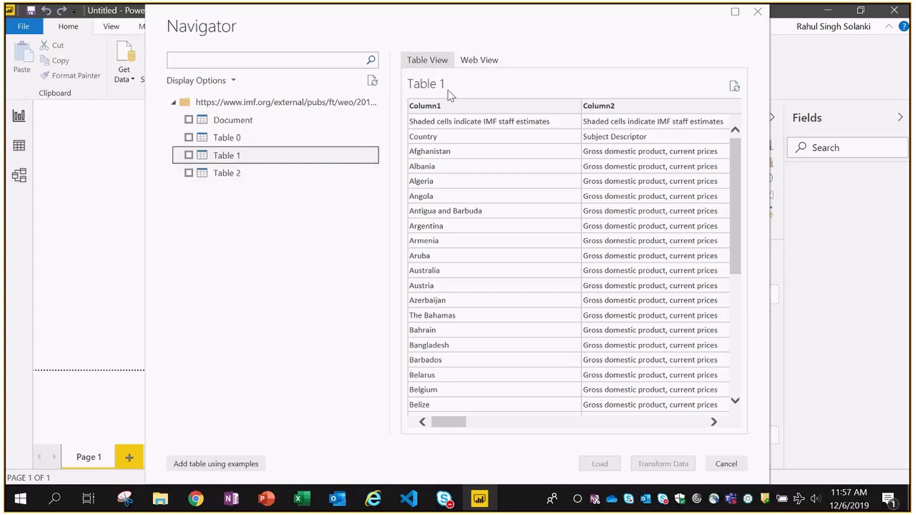
click(480, 60)
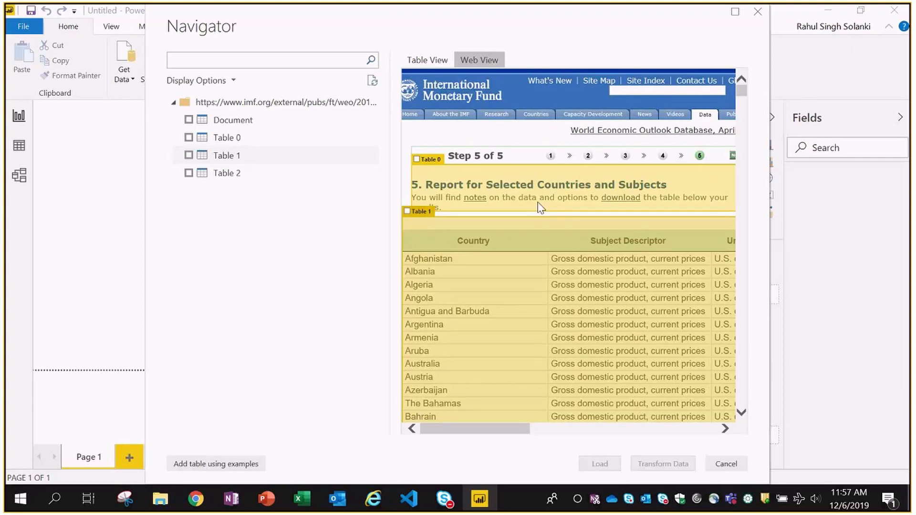
- Tick Table 1, the IMF country-by-country GDP table, for import in the Navigator
scroll(507, 216, down, 2)
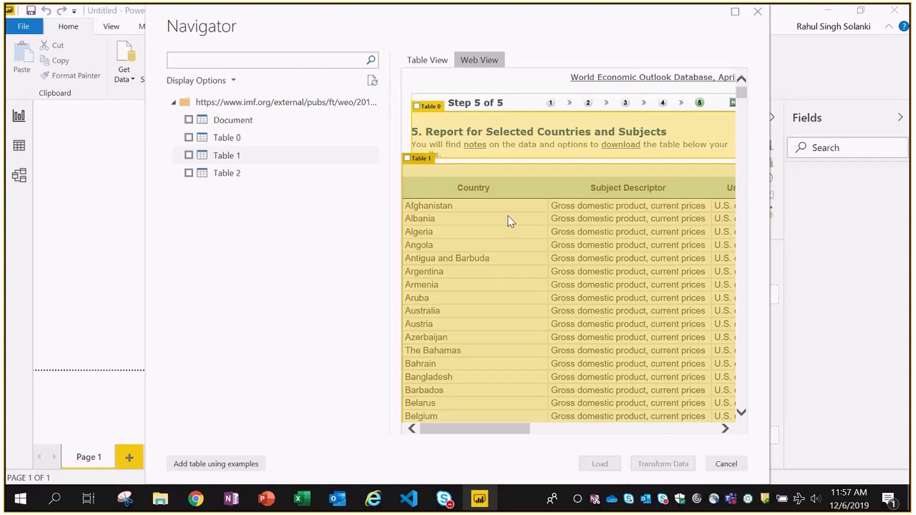
scroll(548, 244, down, 10)
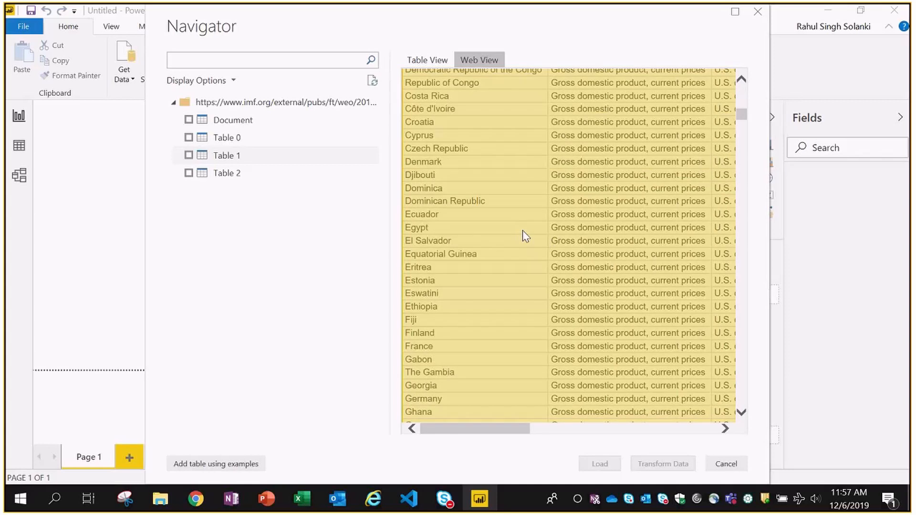
scroll(525, 236, down, 15)
scroll(528, 234, up, 5)
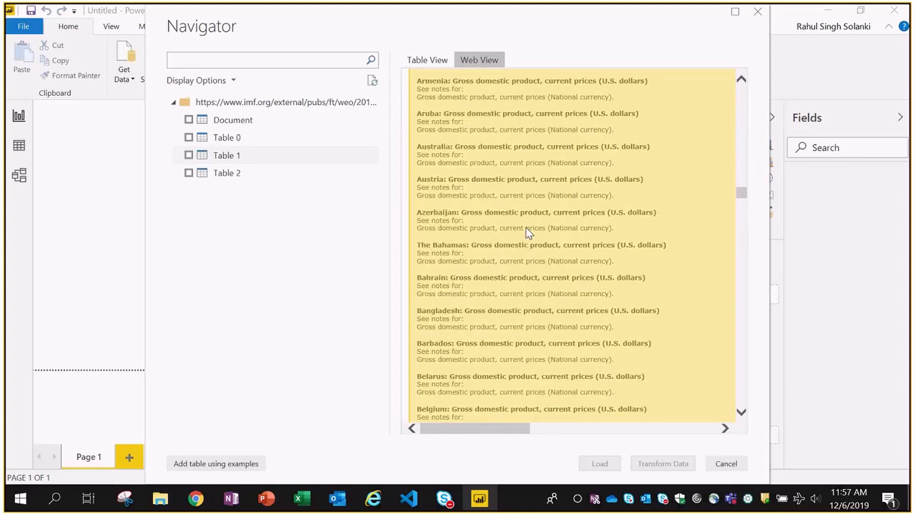
scroll(591, 188, up, 3)
scroll(608, 180, up, 5)
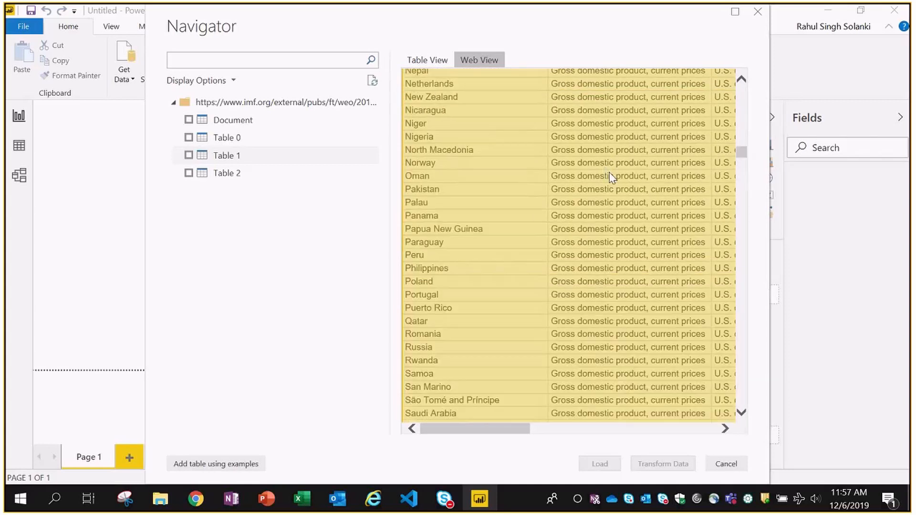
scroll(612, 177, up, 5)
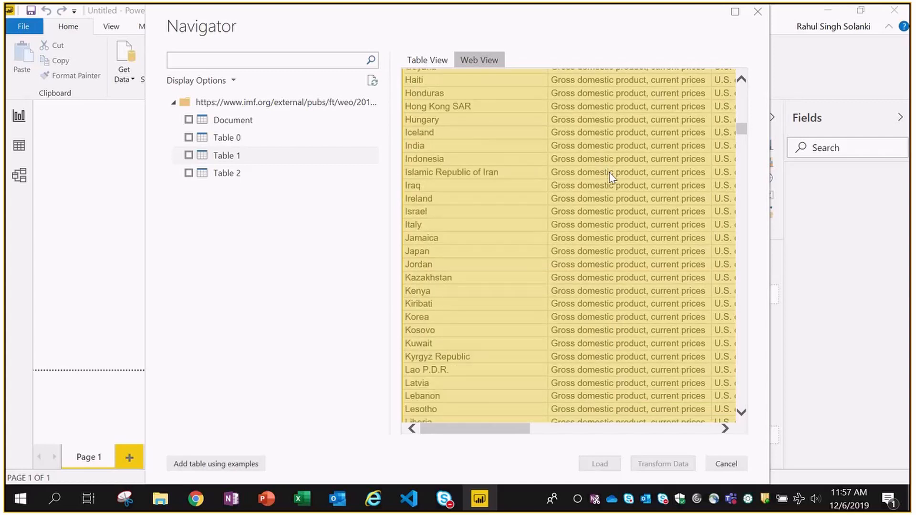
scroll(611, 178, up, 7)
scroll(612, 177, up, 3)
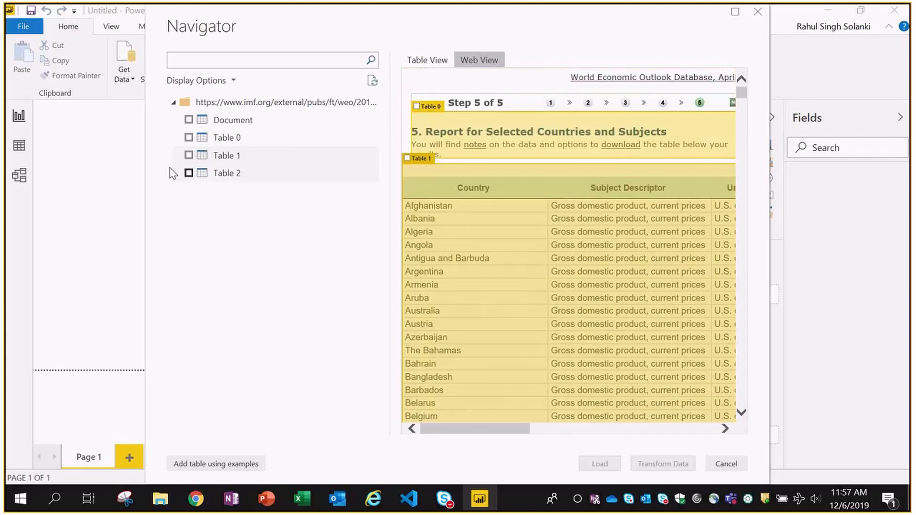
click(407, 159)
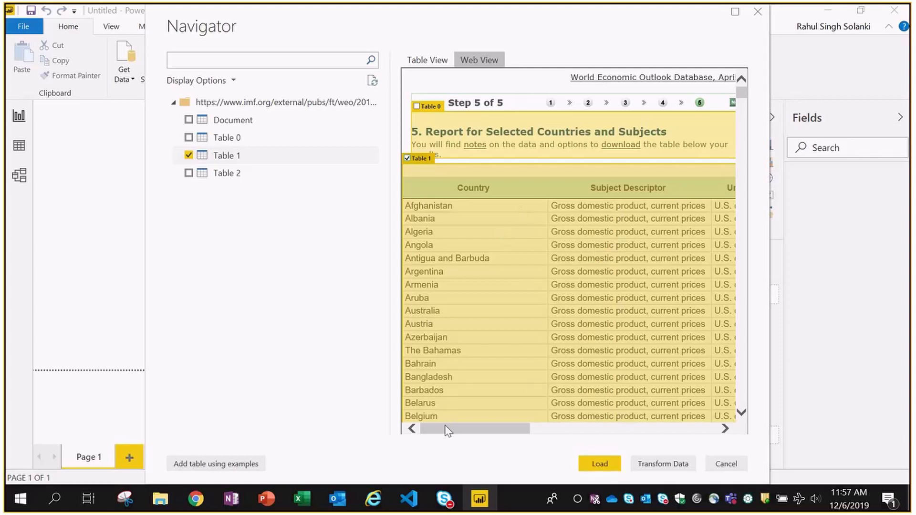
drag(446, 430, 421, 430)
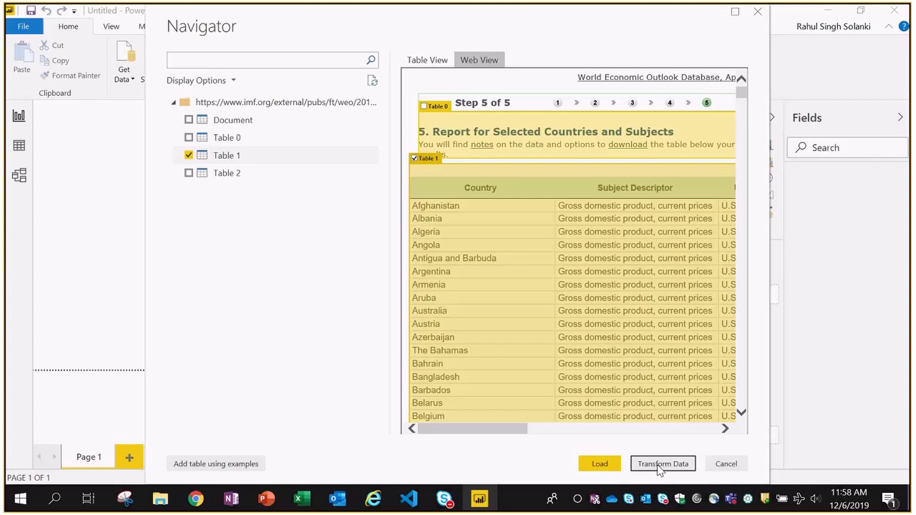
- Send Table 1 to Power Query Editor with Transform Data
click(658, 464)
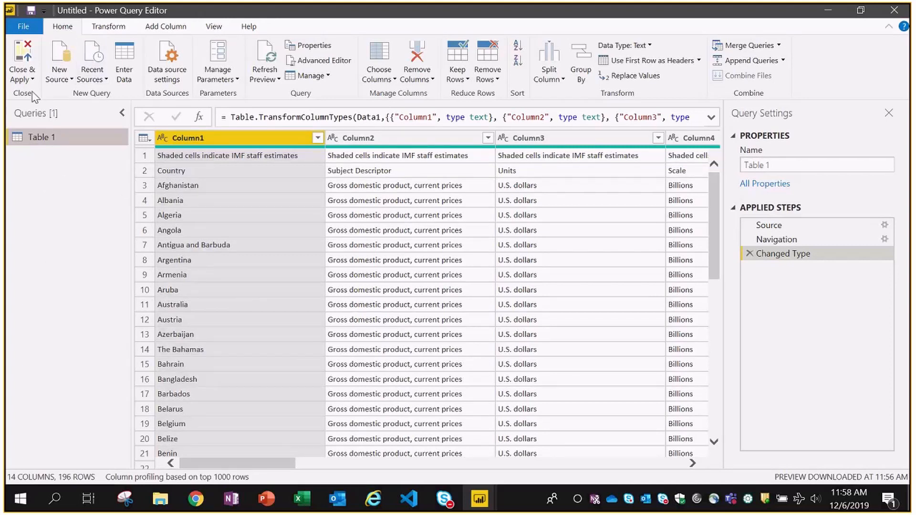
click(61, 78)
click(62, 82)
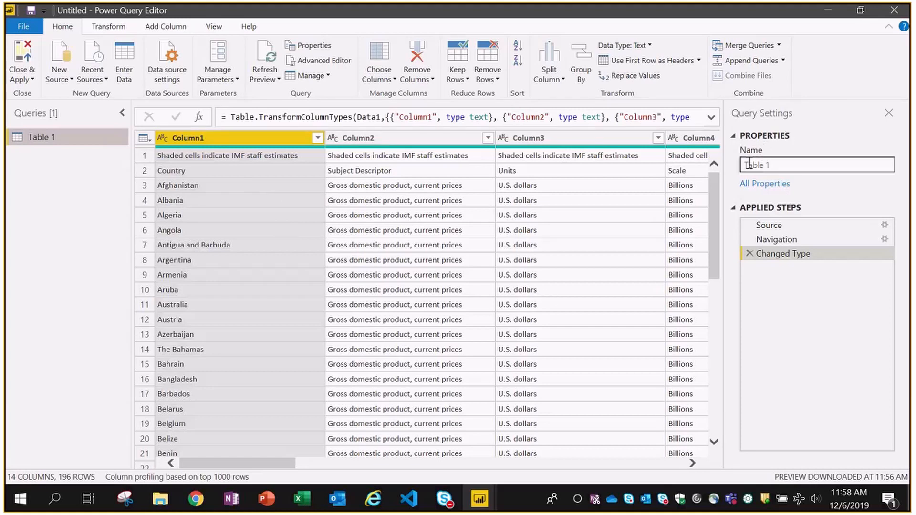
- Rename the query to World GDP
click(773, 165)
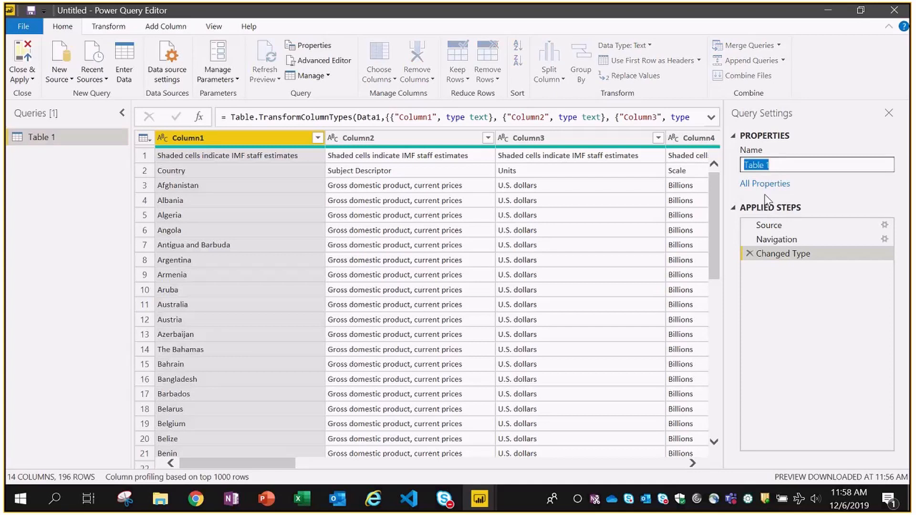
text(World GDP)
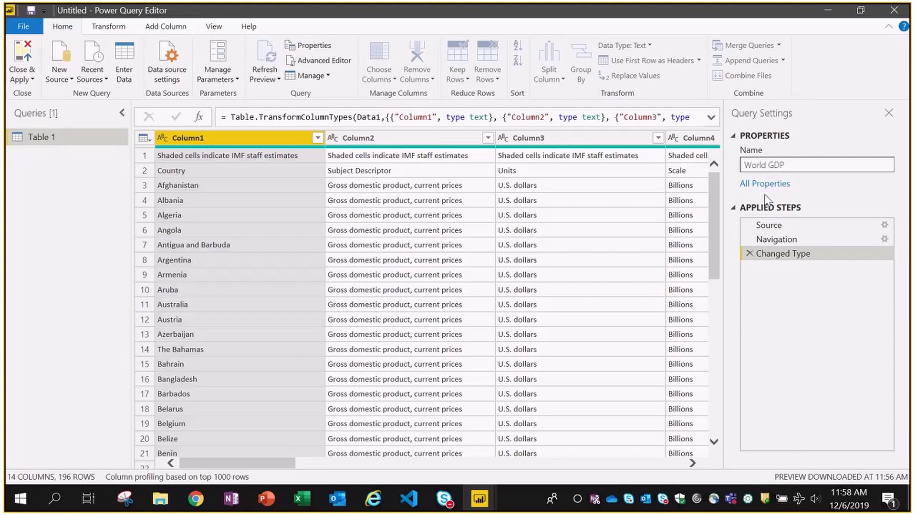
key(Return)
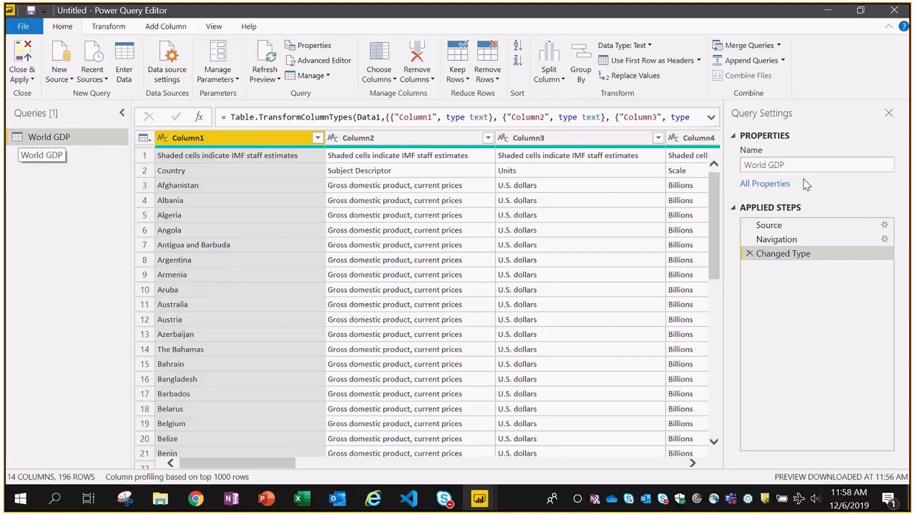
drag(785, 225, 778, 242)
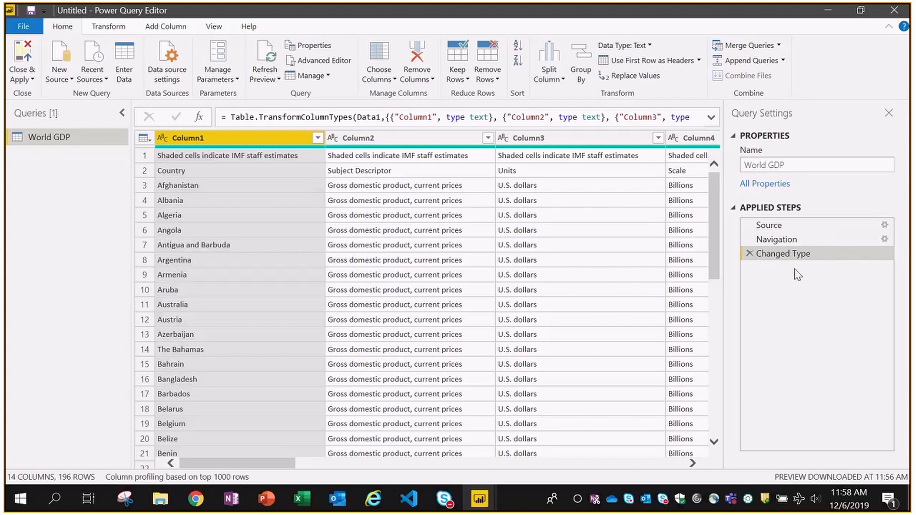
click(770, 225)
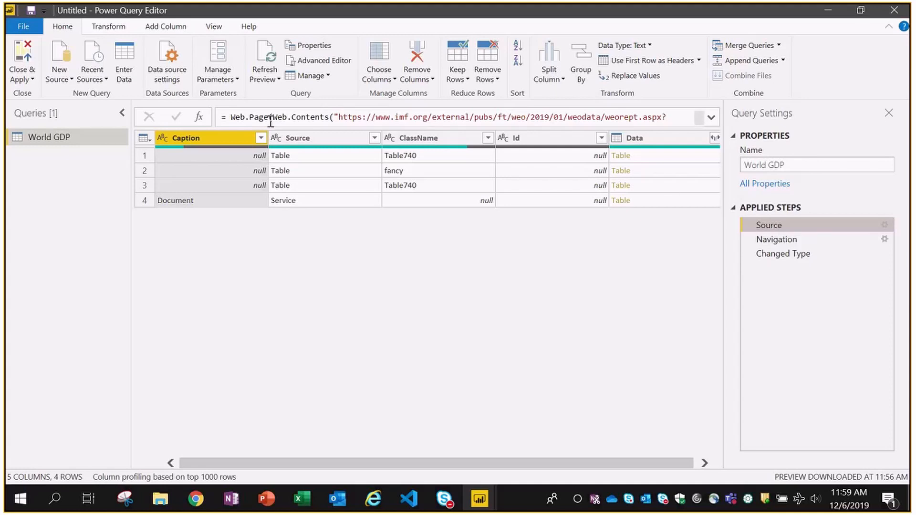
click(774, 240)
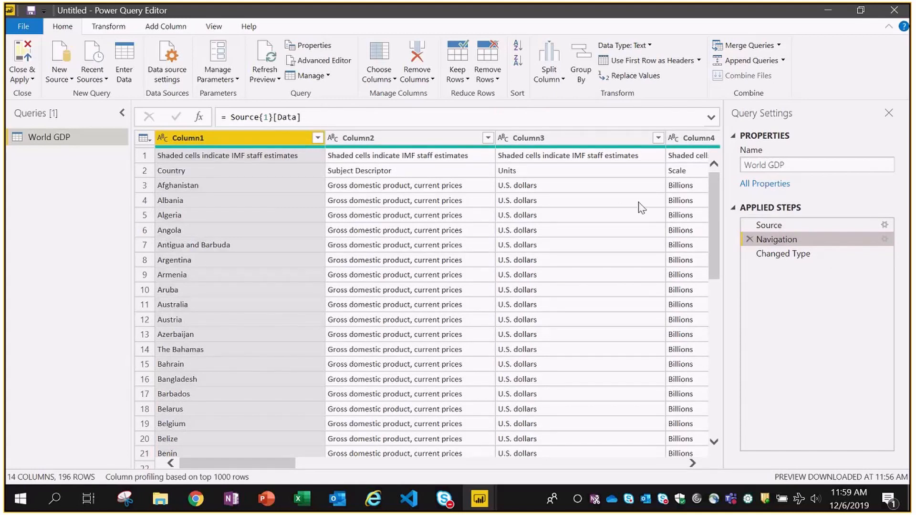
click(763, 254)
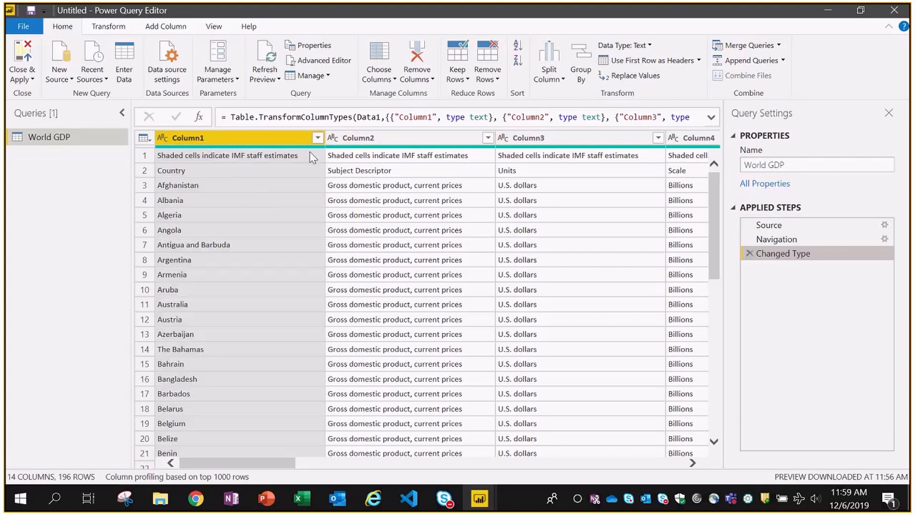
click(199, 157)
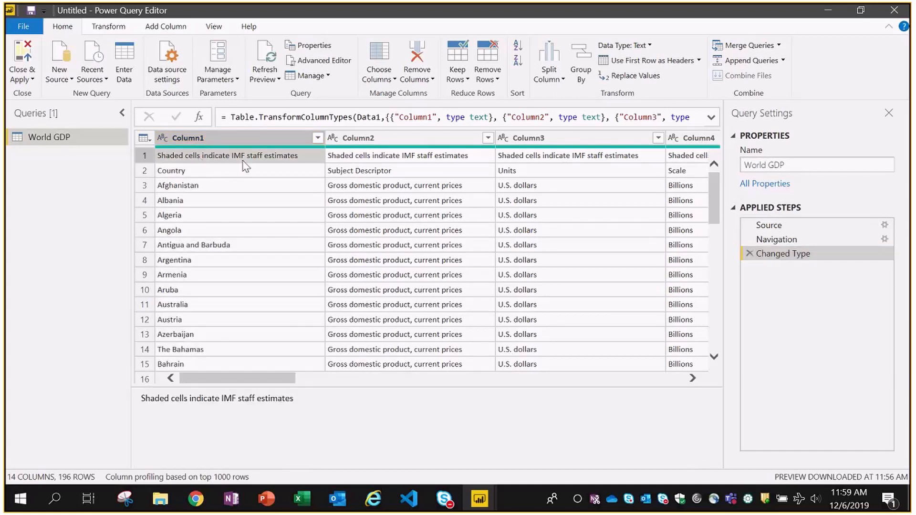
click(364, 159)
click(492, 155)
click(678, 152)
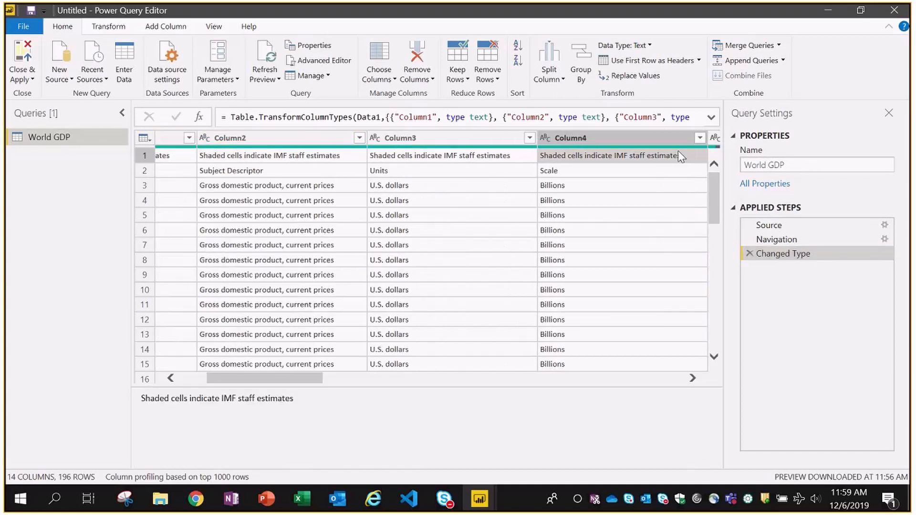
drag(226, 379, 192, 378)
click(225, 175)
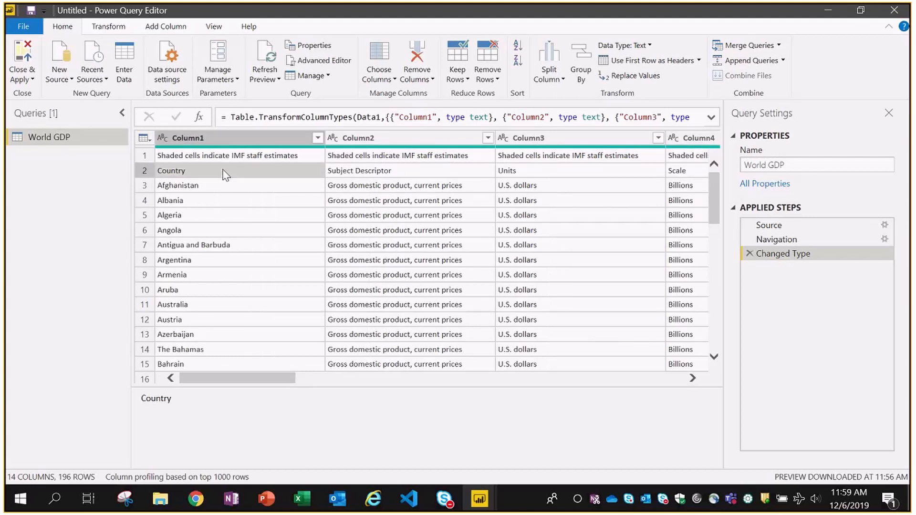
click(418, 174)
click(553, 174)
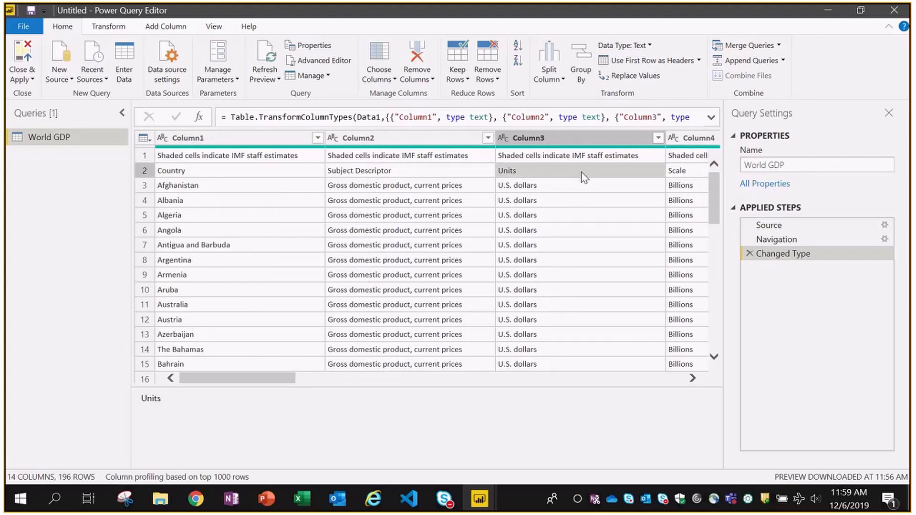
click(669, 179)
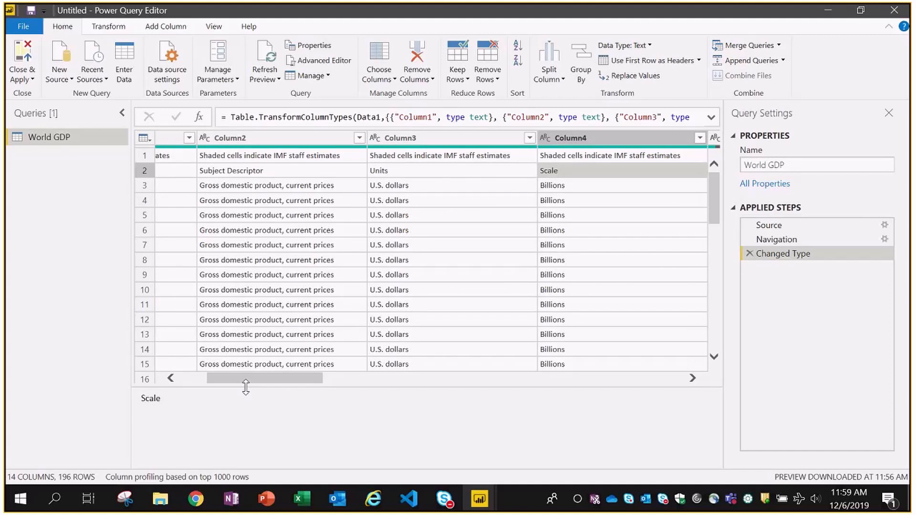
drag(244, 379, 214, 379)
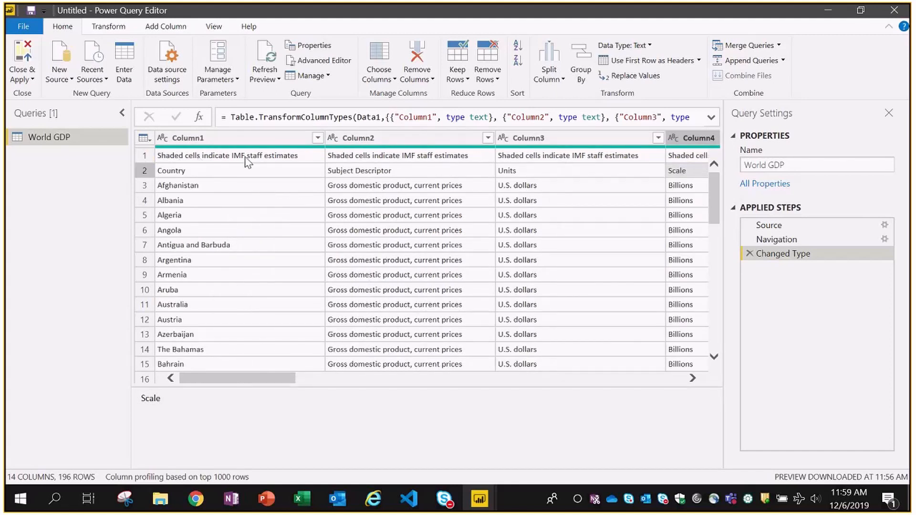
click(280, 160)
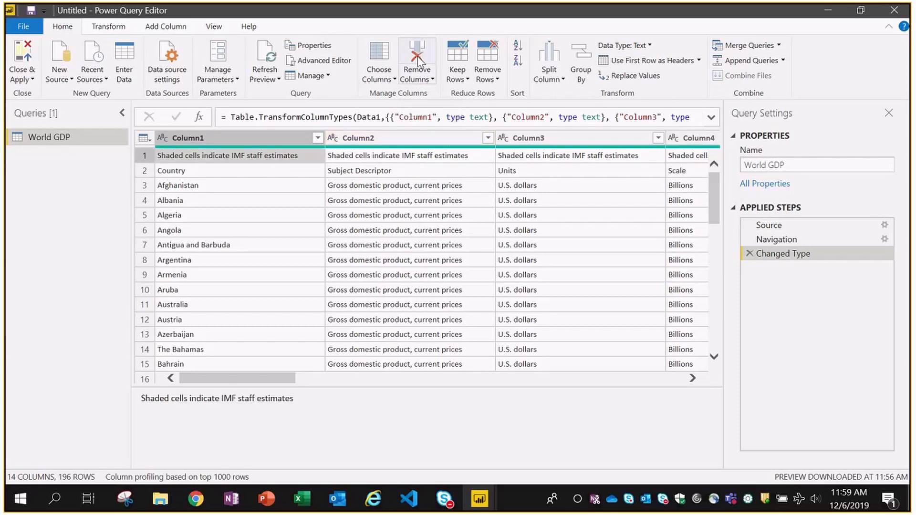
click(417, 56)
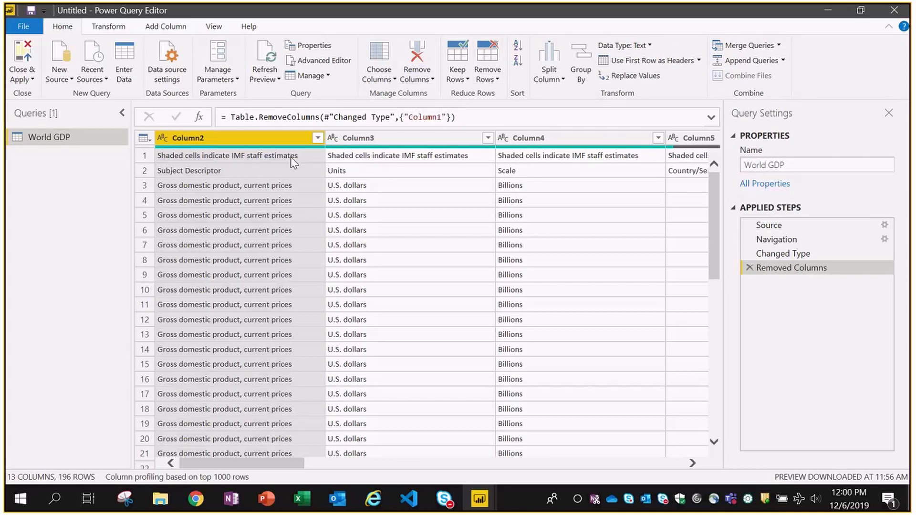
click(749, 269)
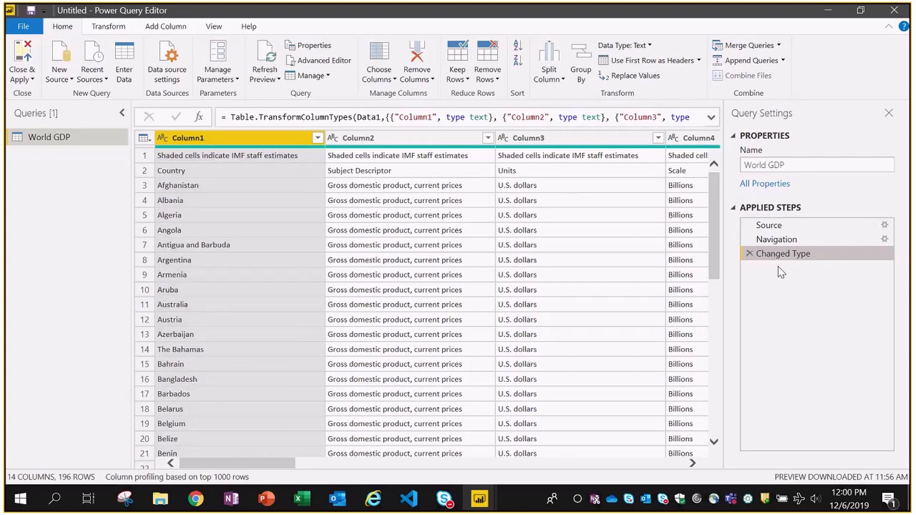
- Remove the top 1 row holding the IMF staff-estimate notes
click(175, 158)
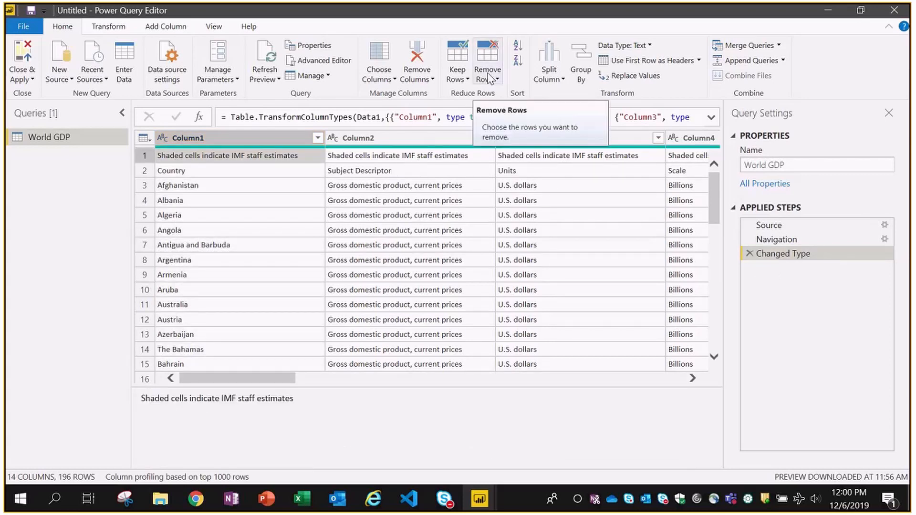
click(489, 78)
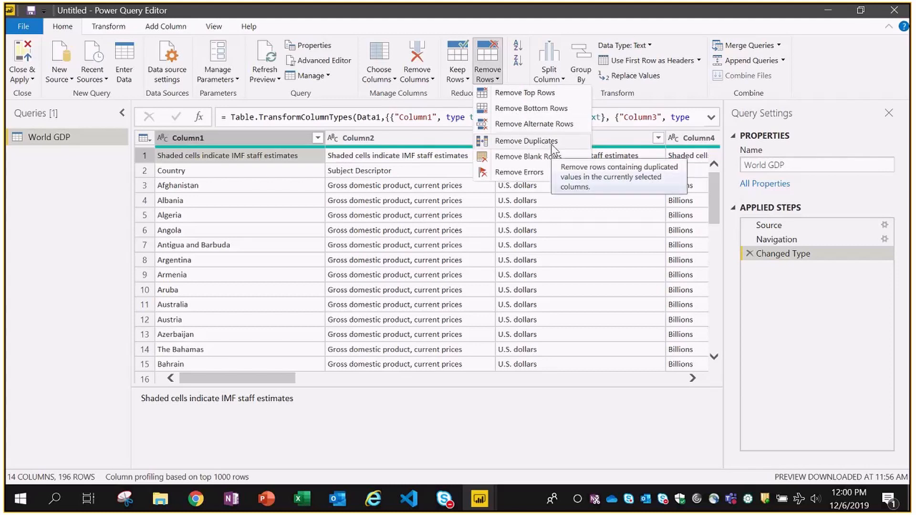
click(515, 94)
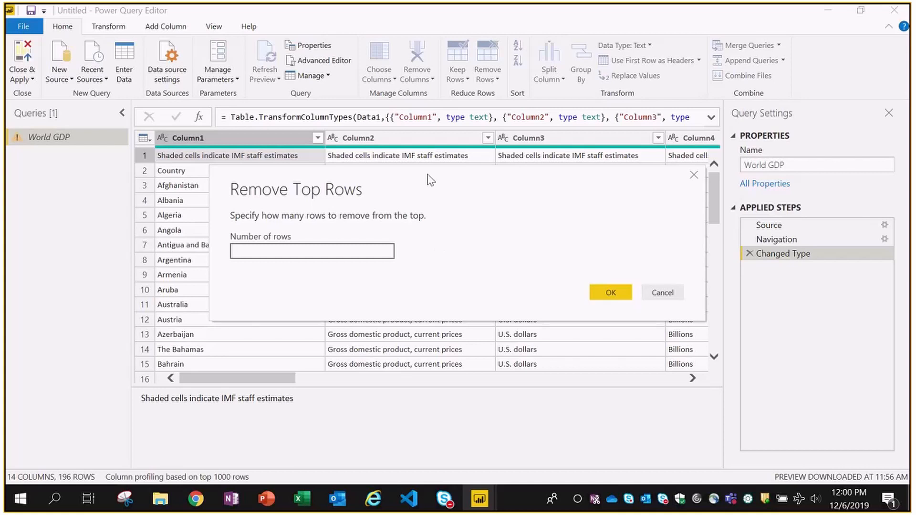
drag(431, 180, 423, 247)
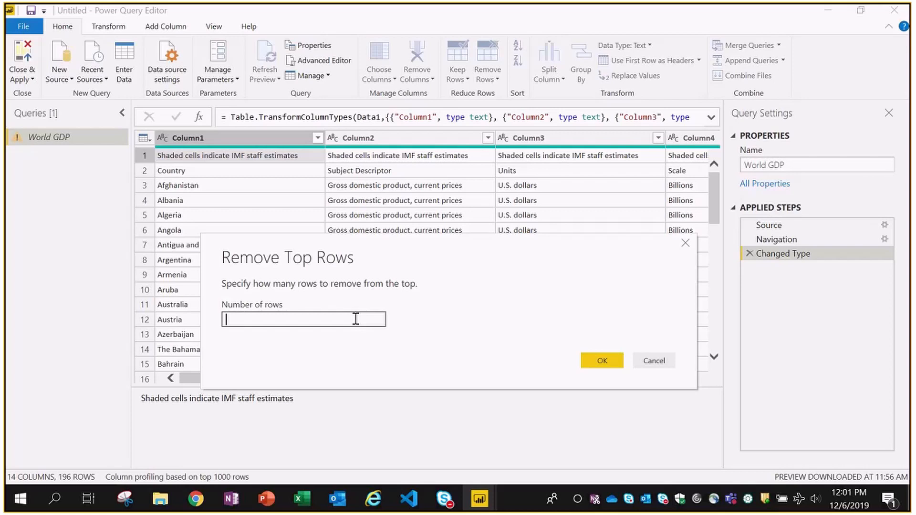
text(1)
click(602, 361)
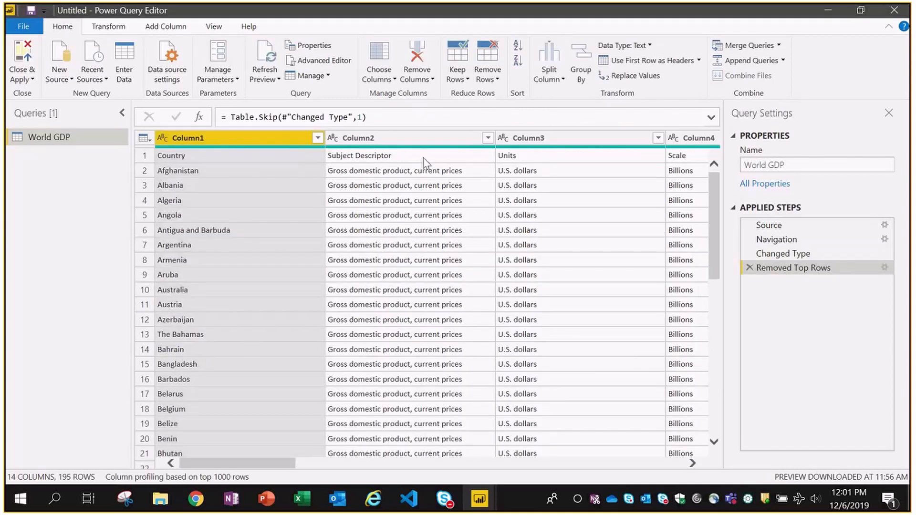
- Promote row 1 (Country, Subject Descriptor, Units, Scale, years) to headers, leaving 194 rows
click(270, 159)
click(391, 155)
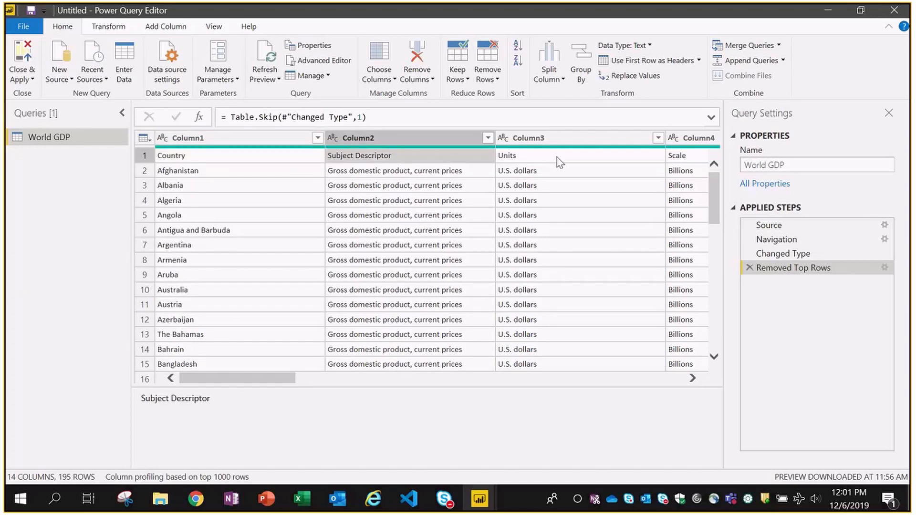
click(565, 159)
key(Right)
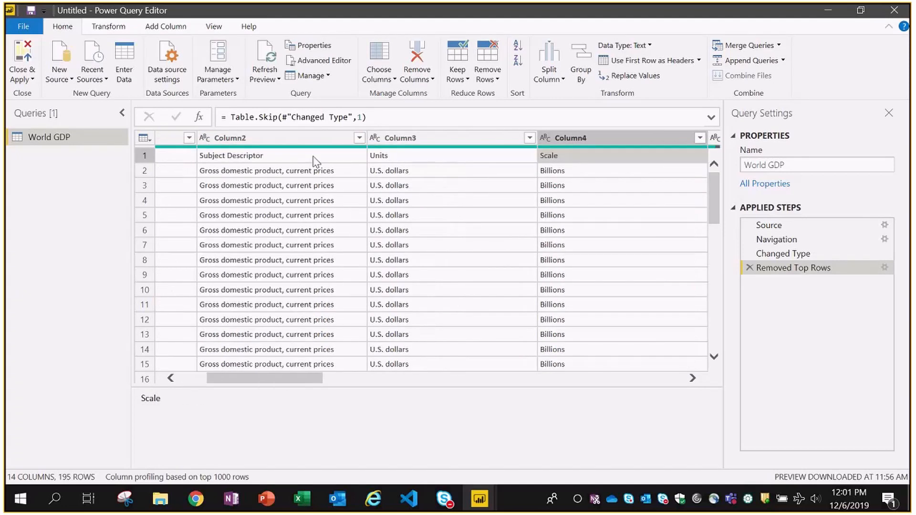
click(315, 160)
drag(296, 379, 214, 373)
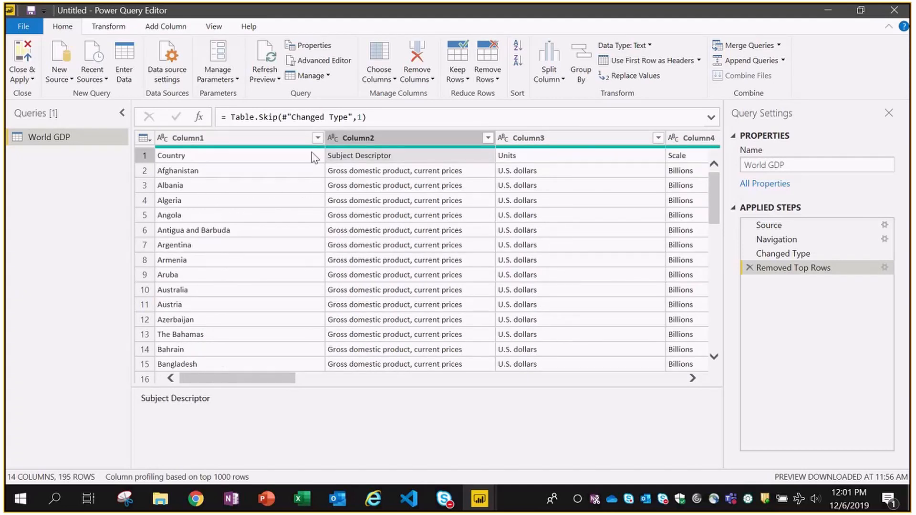
click(293, 161)
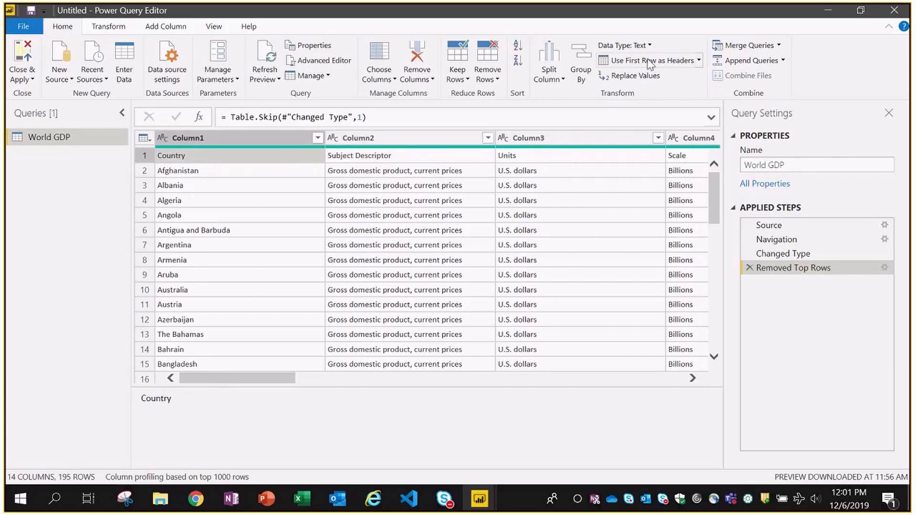
click(679, 64)
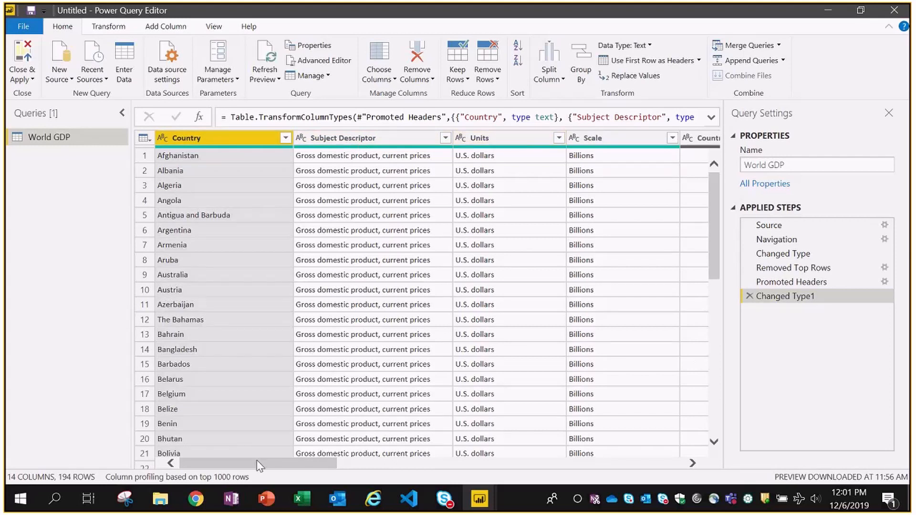
mouse_move(260, 467)
mouse_down()
mouse_move(659, 464)
mouse_move(248, 465)
mouse_up()
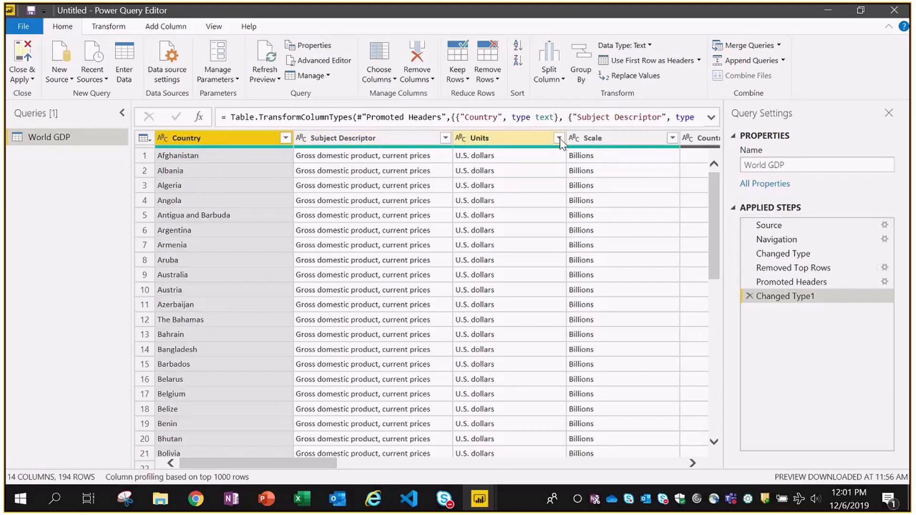
- Delete the Subject Descriptor, Units, Scale and Country/Series-specific Notes columns
click(391, 143)
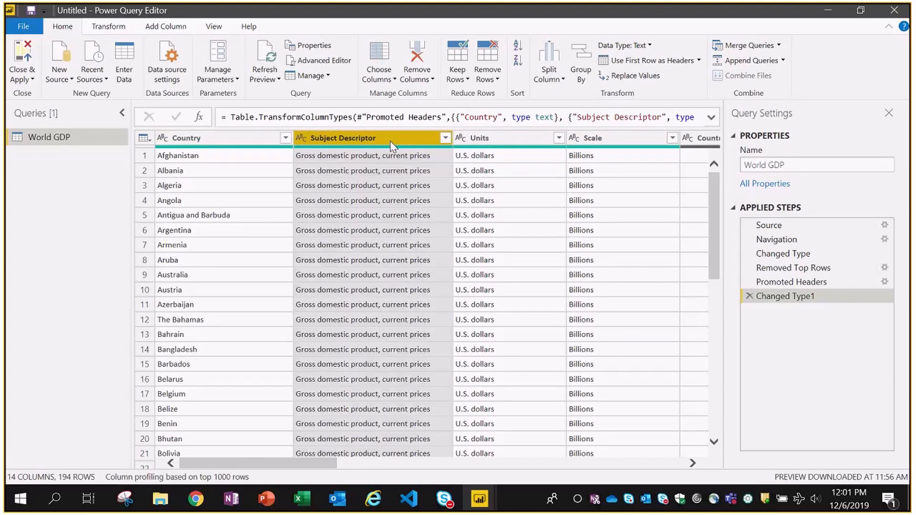
ctrl+click(479, 139)
ctrl+click(599, 138)
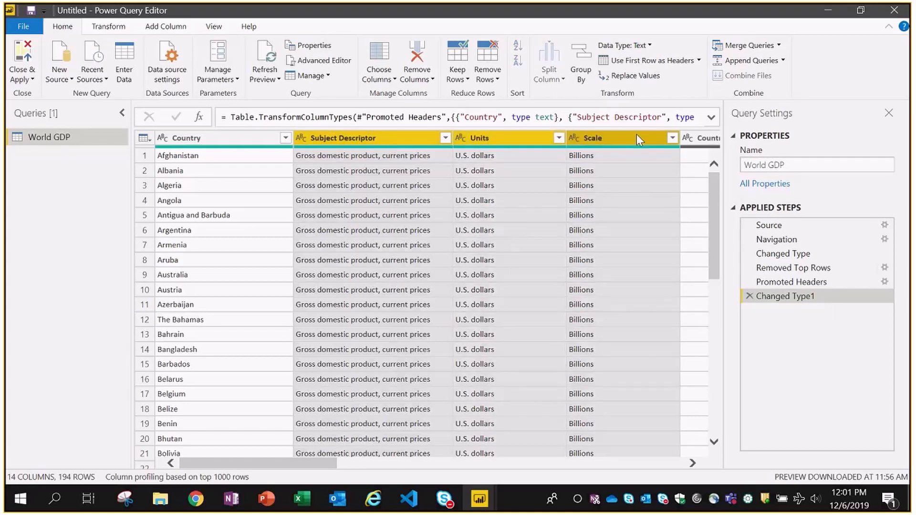
click(692, 464)
click(692, 463)
click(692, 463)
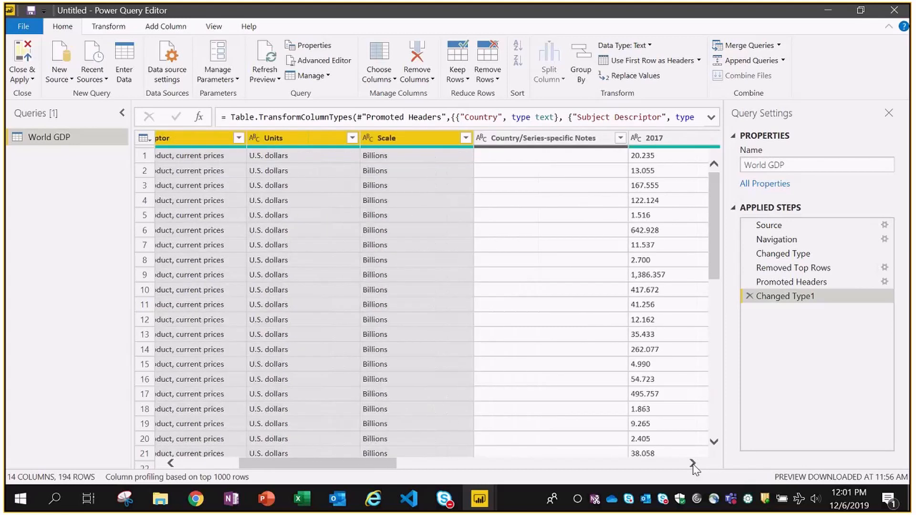
click(692, 463)
ctrl+click(459, 140)
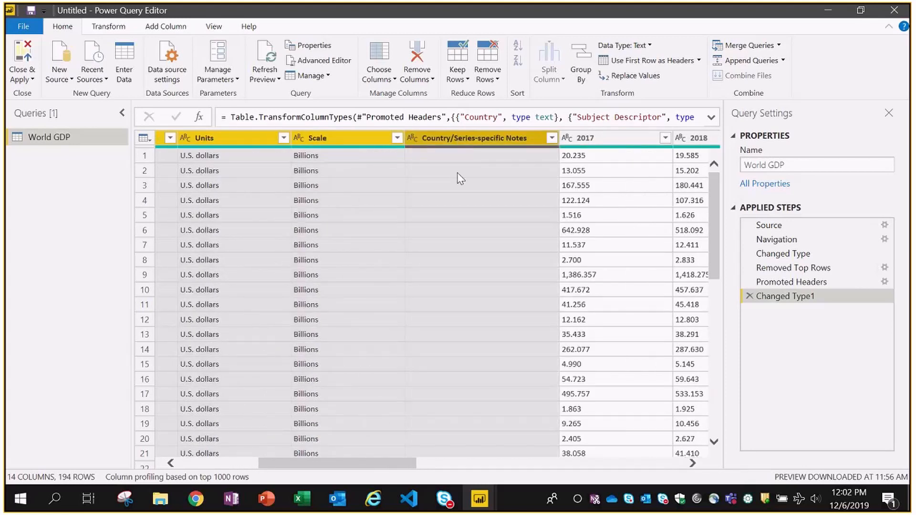
key(Delete)
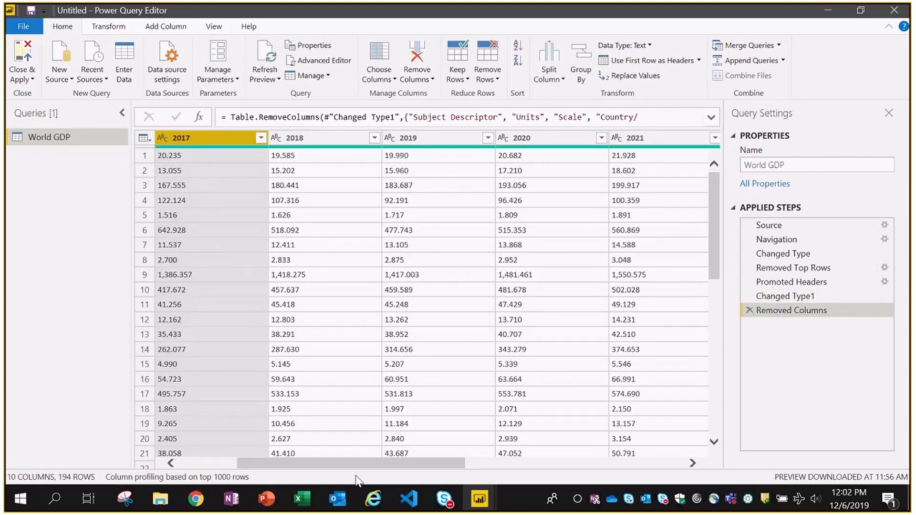
- Delete the empty Column14, leaving Country plus 2017–2024
drag(356, 463, 573, 463)
click(616, 139)
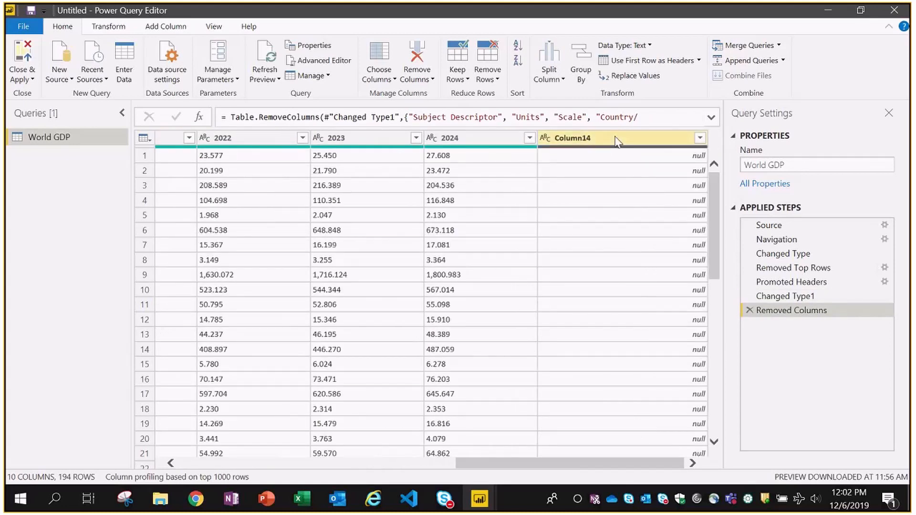
click(616, 140)
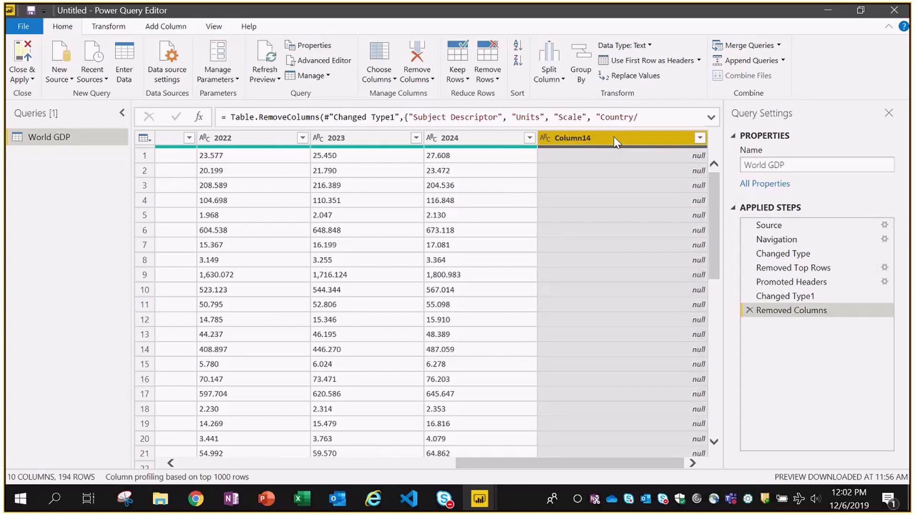
key(Delete)
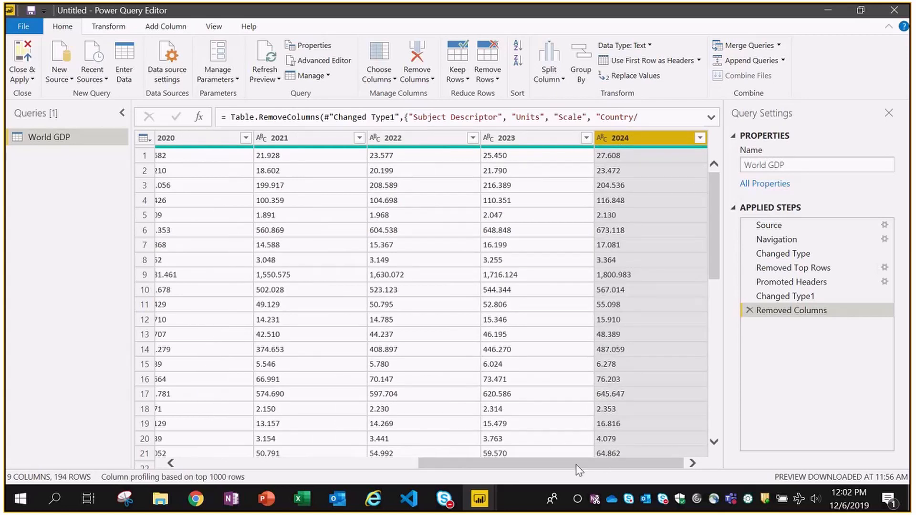
drag(578, 470, 276, 467)
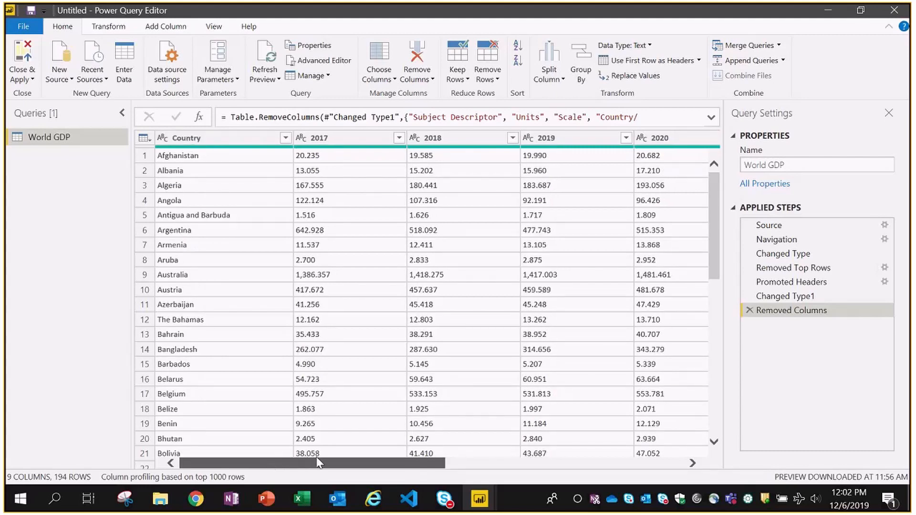
- Filter the 2024 column to exclude n/a values, leaving 192 rows
drag(320, 462, 598, 458)
click(598, 454)
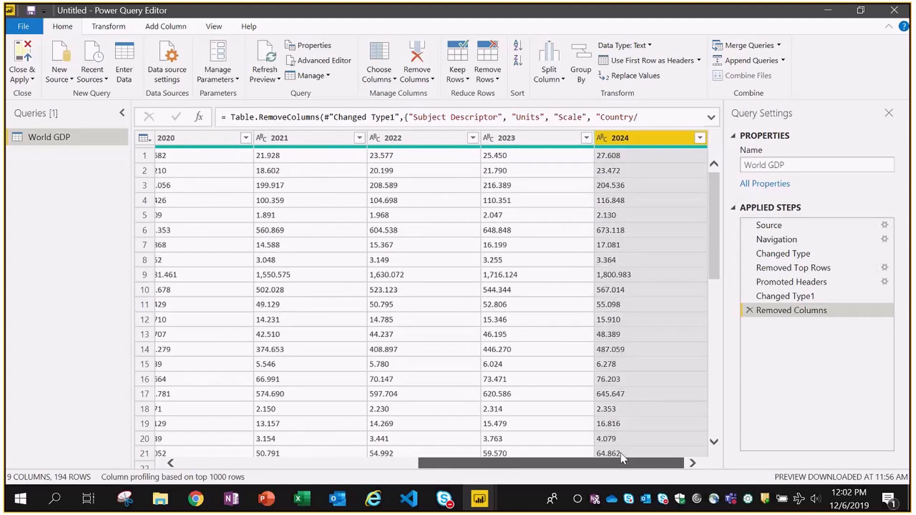
click(628, 159)
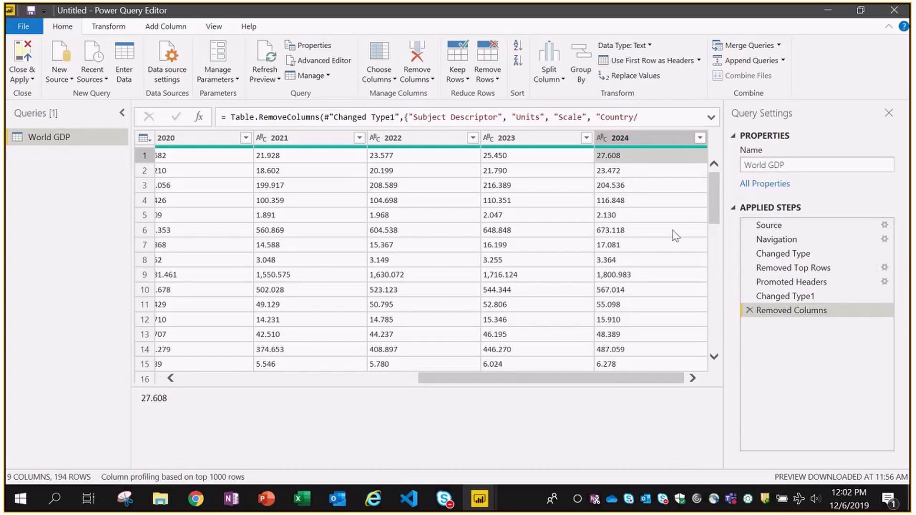
scroll(674, 215, down, 5)
scroll(674, 215, down, 15)
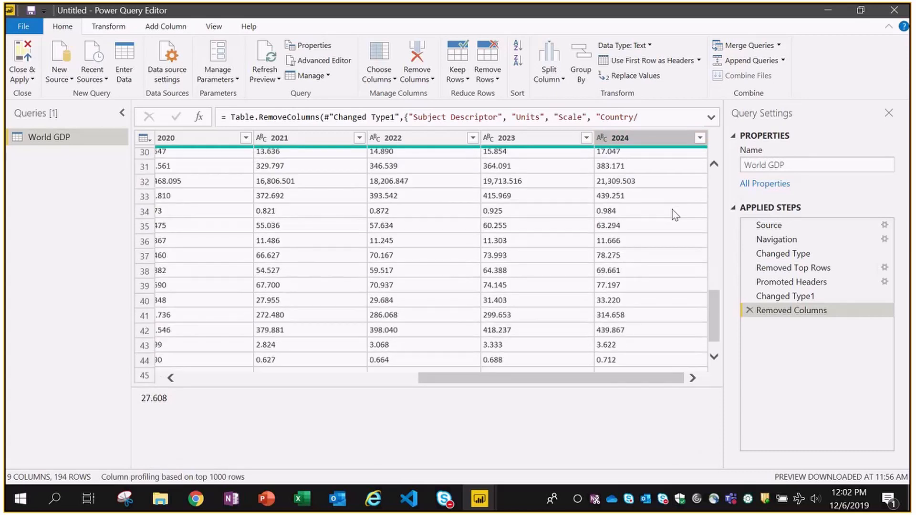
scroll(675, 215, down, 7)
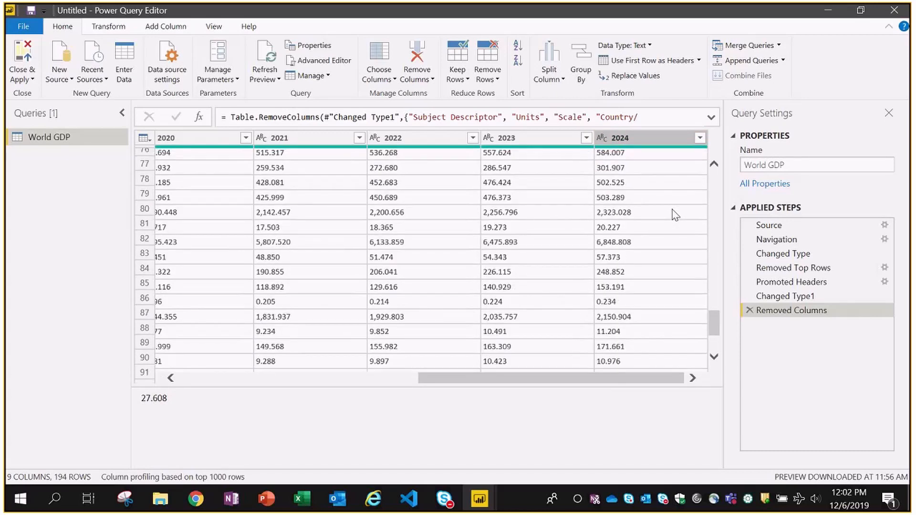
scroll(675, 215, up, 20)
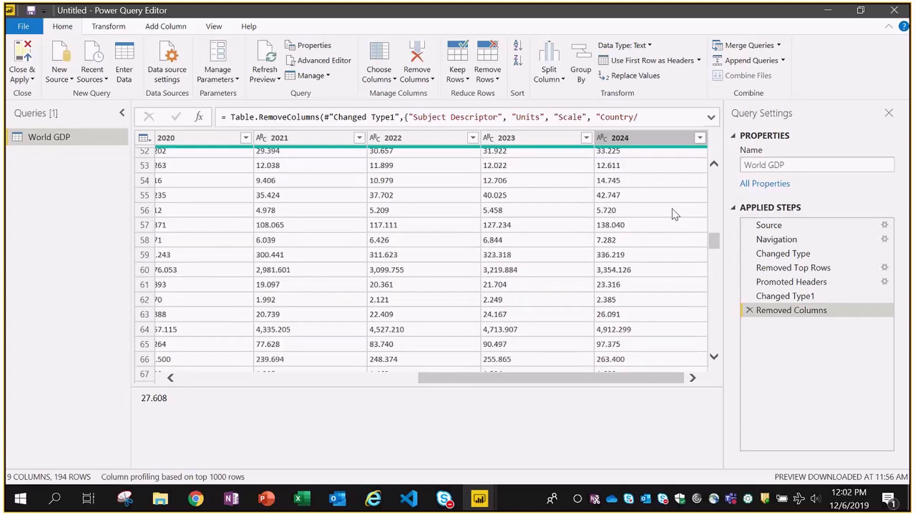
click(699, 138)
drag(691, 309, 692, 420)
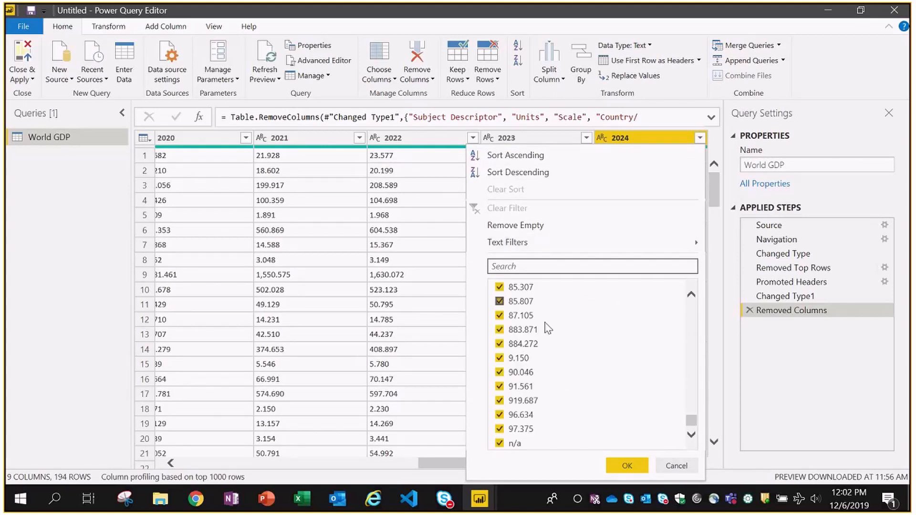
click(500, 444)
click(626, 466)
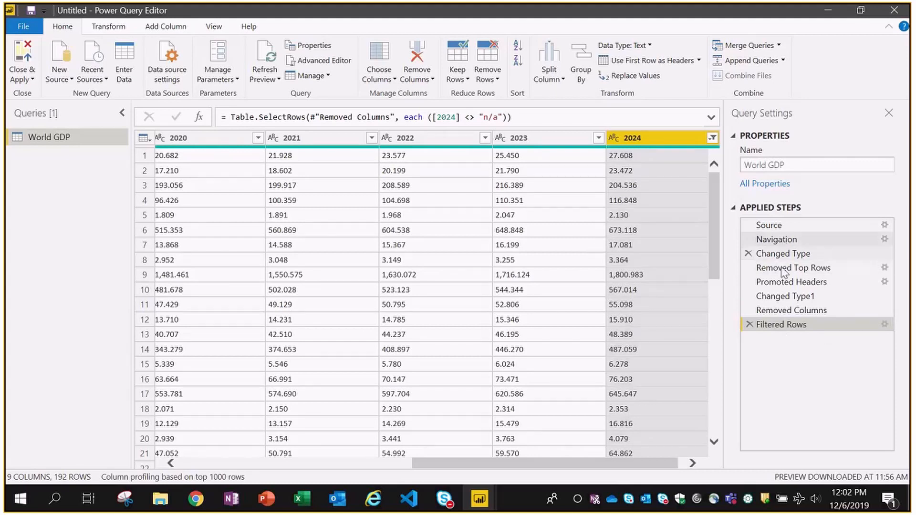
click(774, 311)
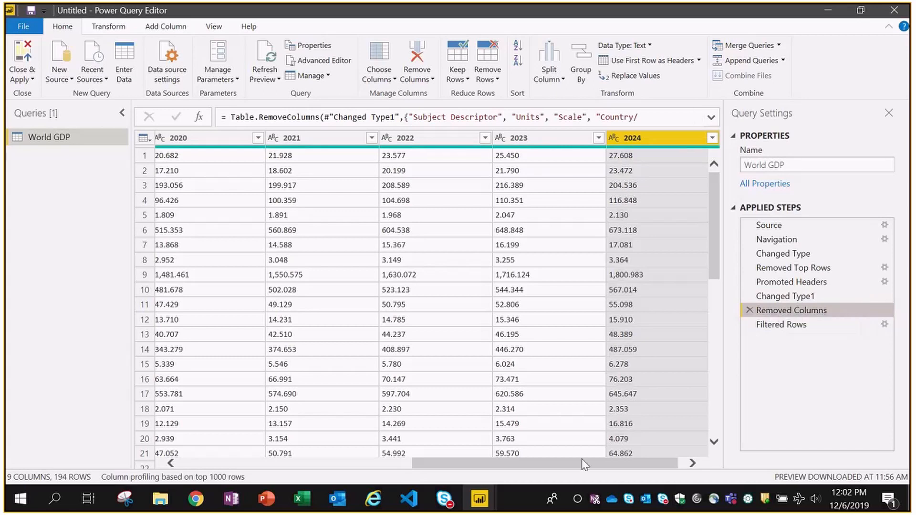
drag(583, 461, 311, 469)
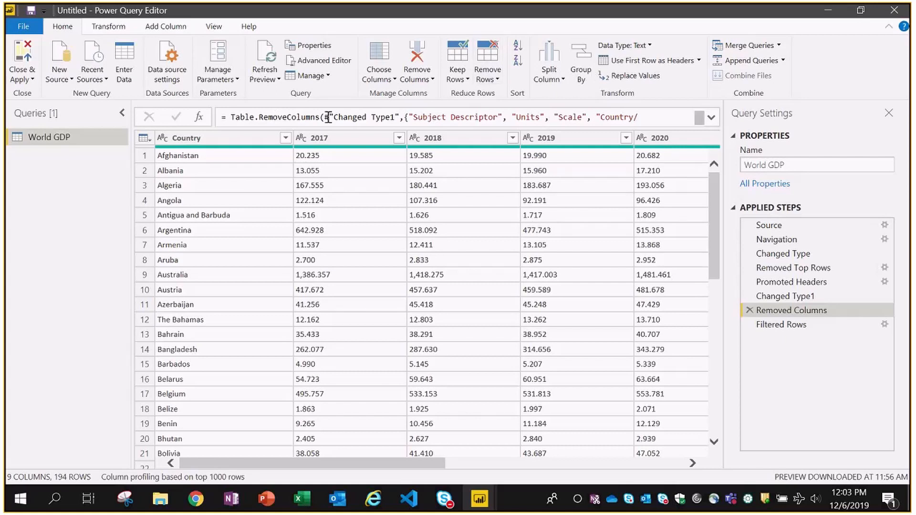
click(427, 118)
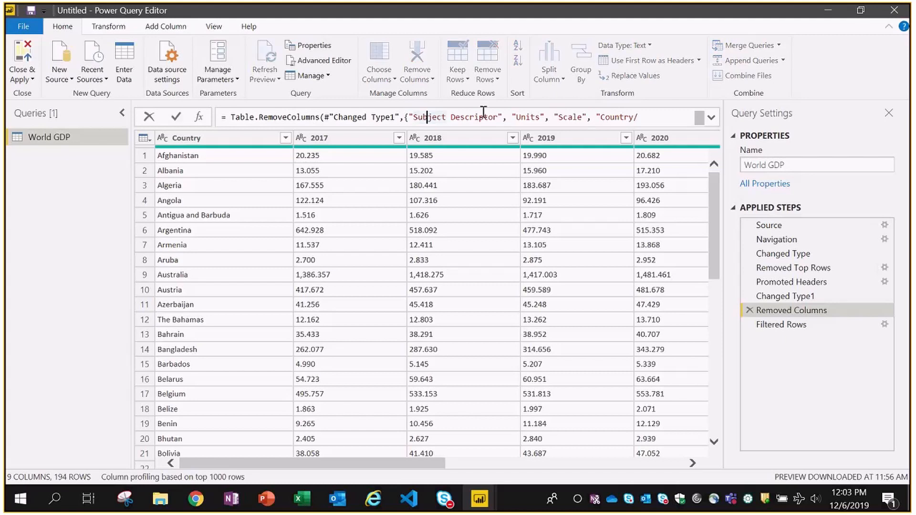
click(711, 118)
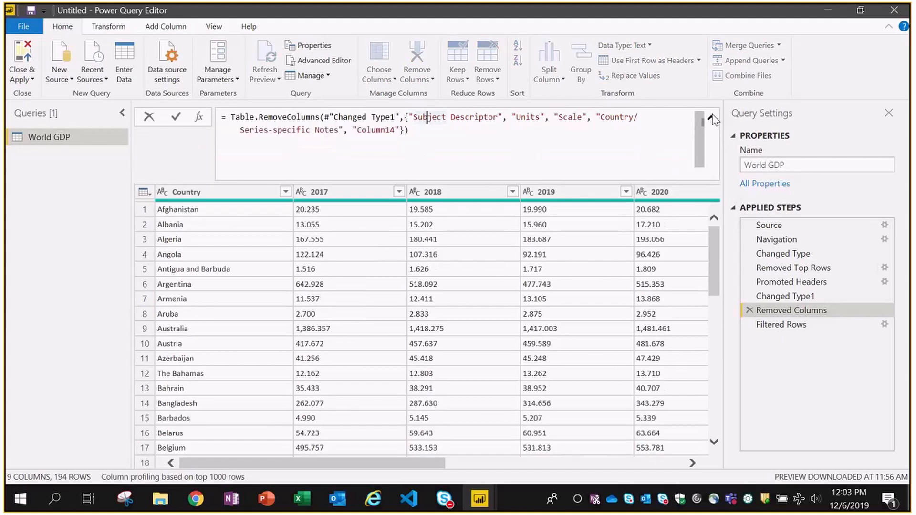
click(491, 141)
click(711, 120)
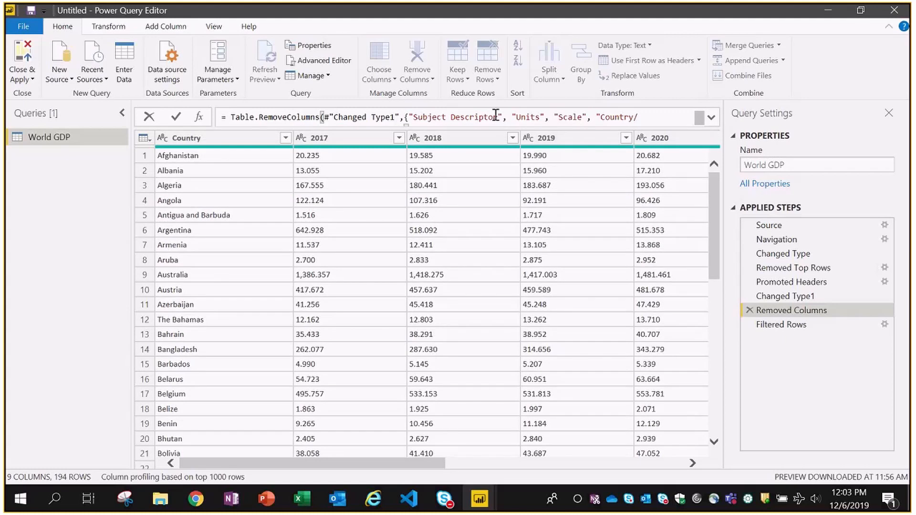
click(778, 325)
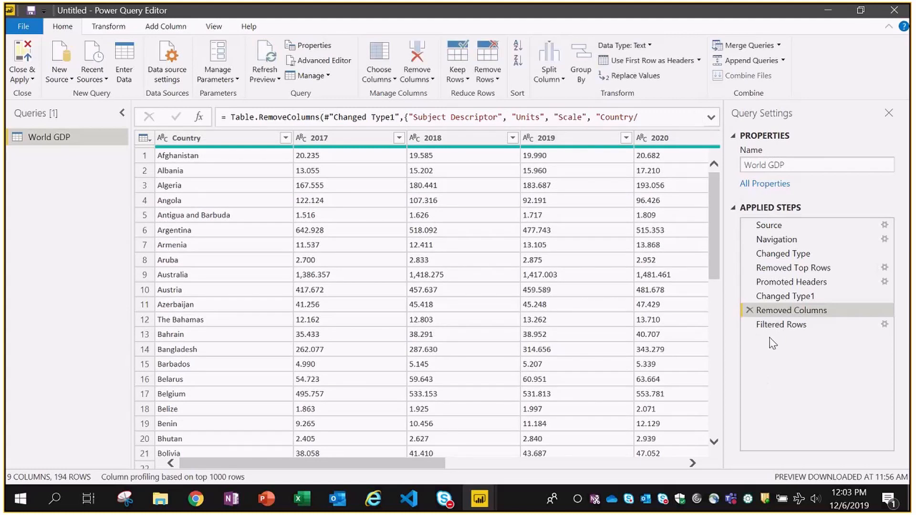
click(781, 325)
drag(334, 463, 612, 483)
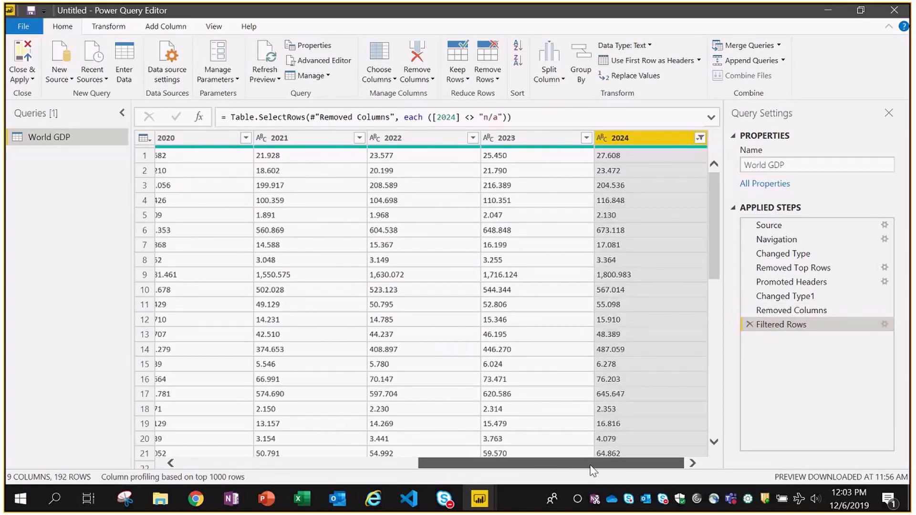
drag(590, 465, 300, 465)
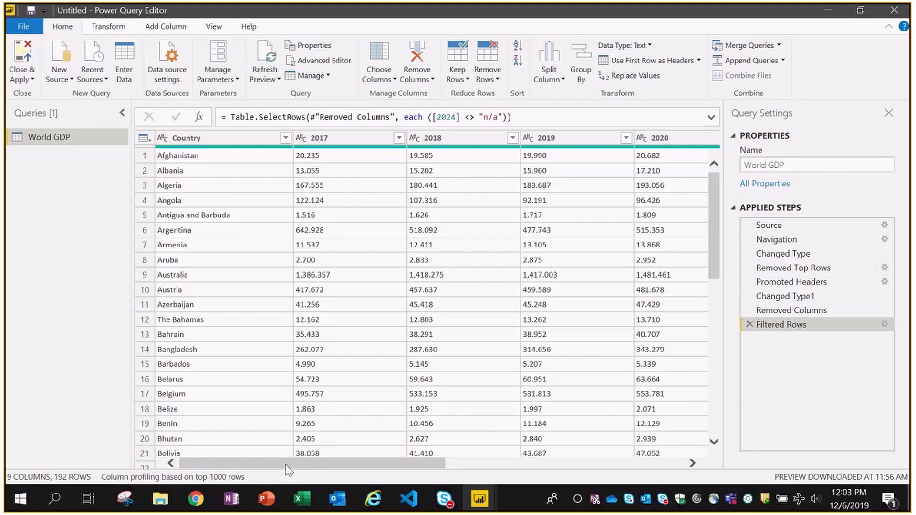
mouse_move(286, 466)
mouse_down()
mouse_move(523, 452)
mouse_move(282, 465)
mouse_up()
click(336, 137)
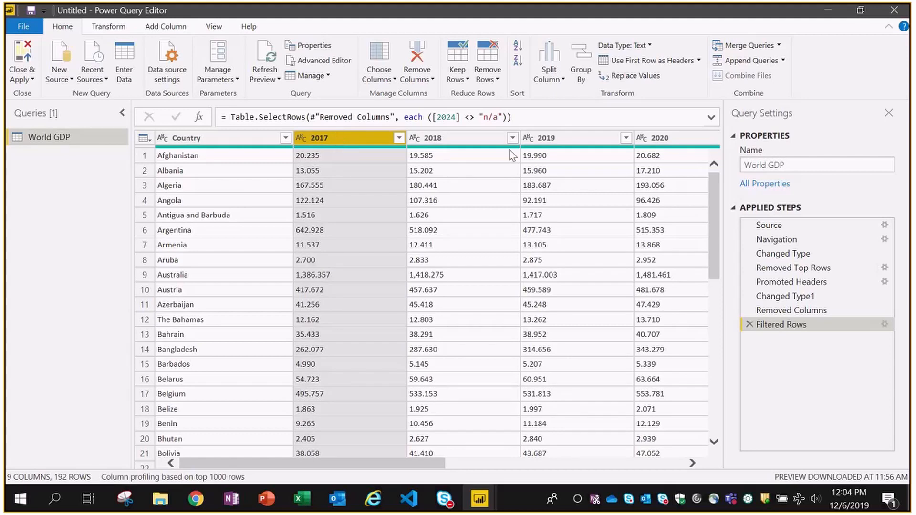
click(470, 142)
click(561, 138)
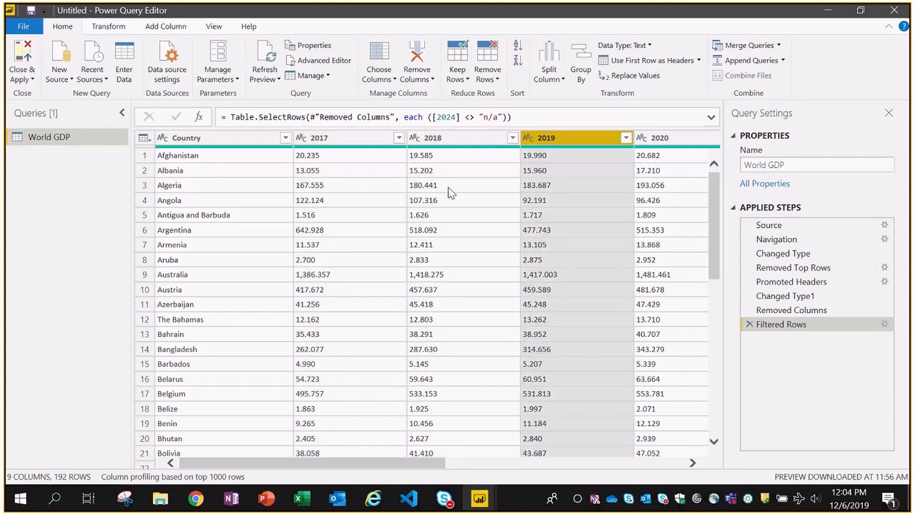
click(362, 139)
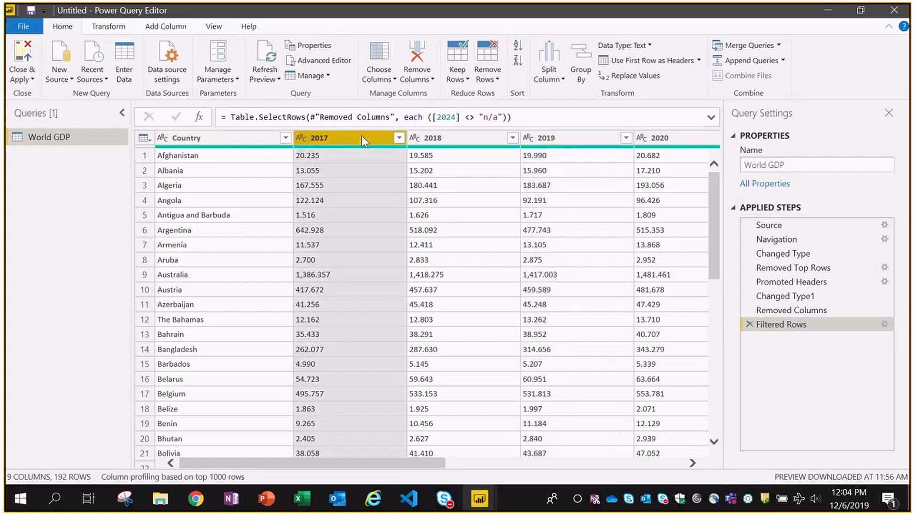
click(456, 139)
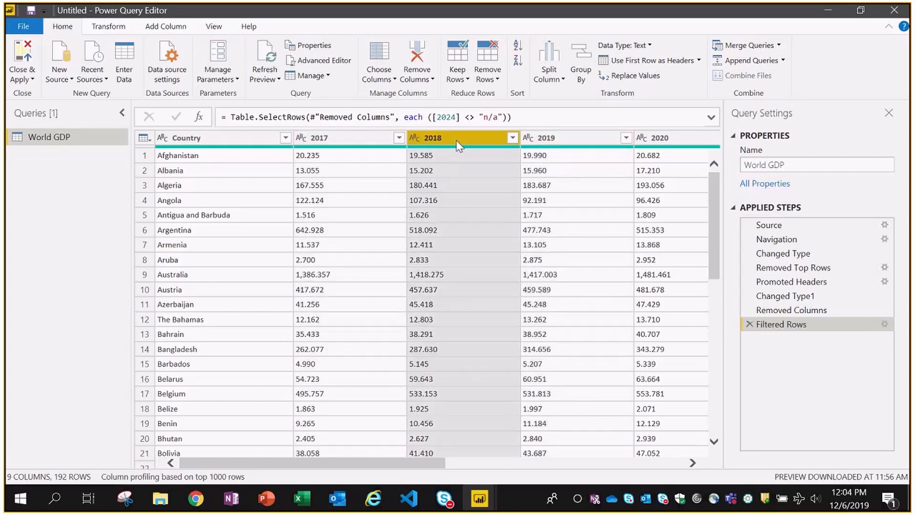
click(342, 138)
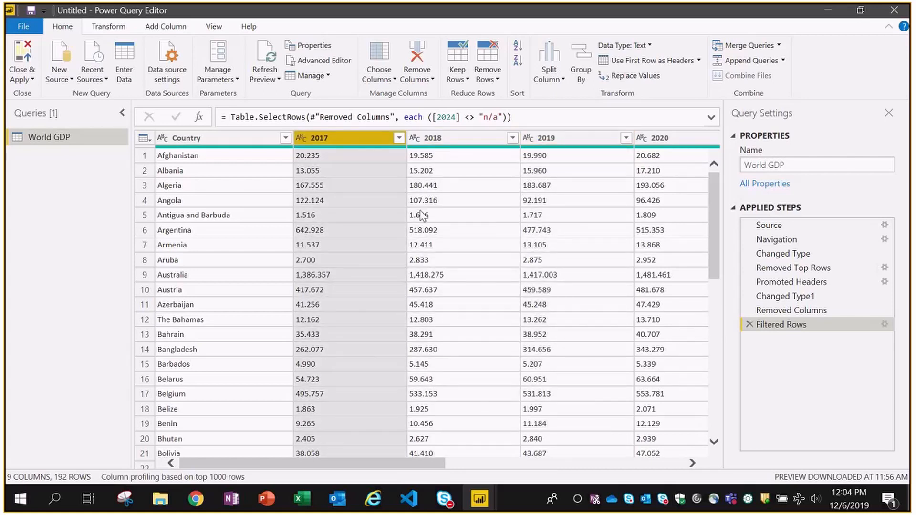
click(422, 216)
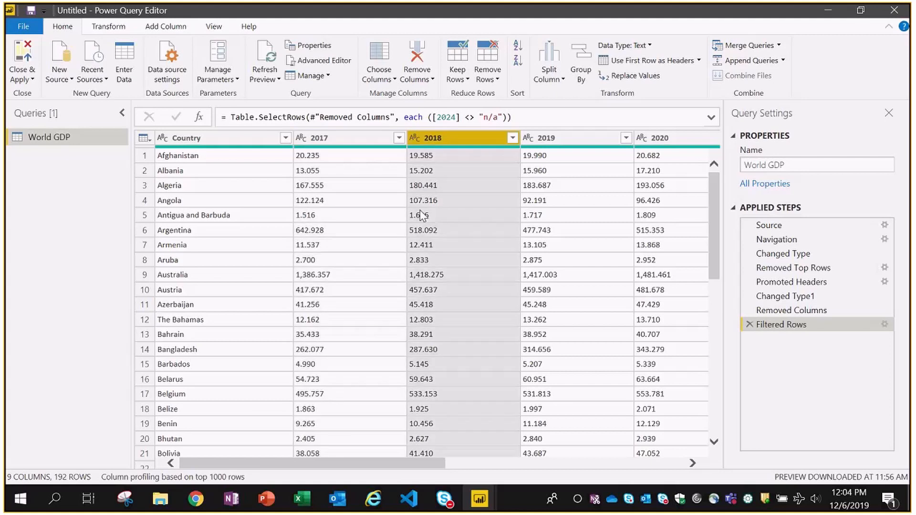
click(438, 187)
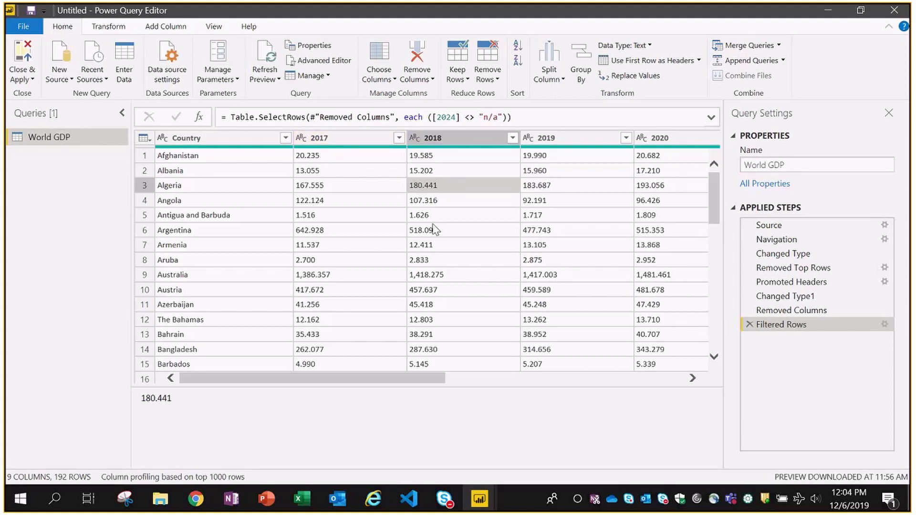
- Unpivot a partial year selection, then delete that incomplete Unpivoted Columns step
click(346, 139)
key(shift+Right)
key(shift+Right)
key(shift+Right)
key(shift+Right)
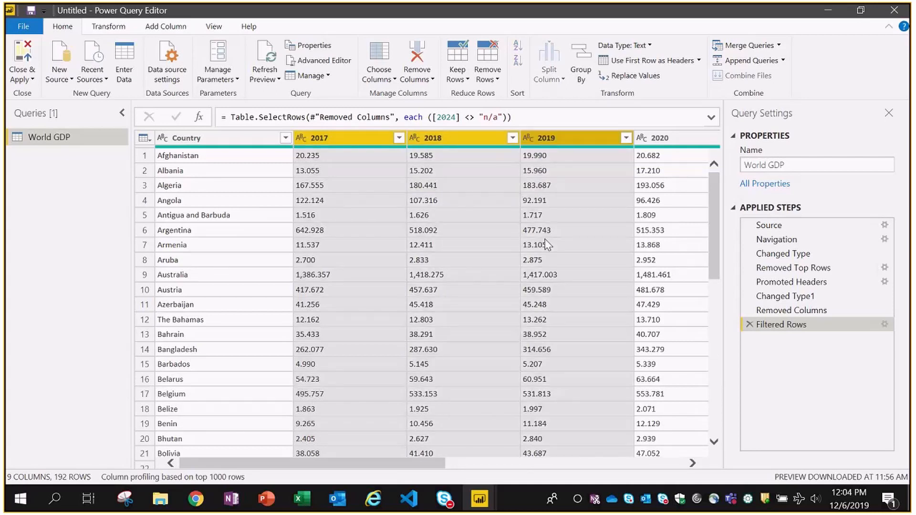
key(shift+Right)
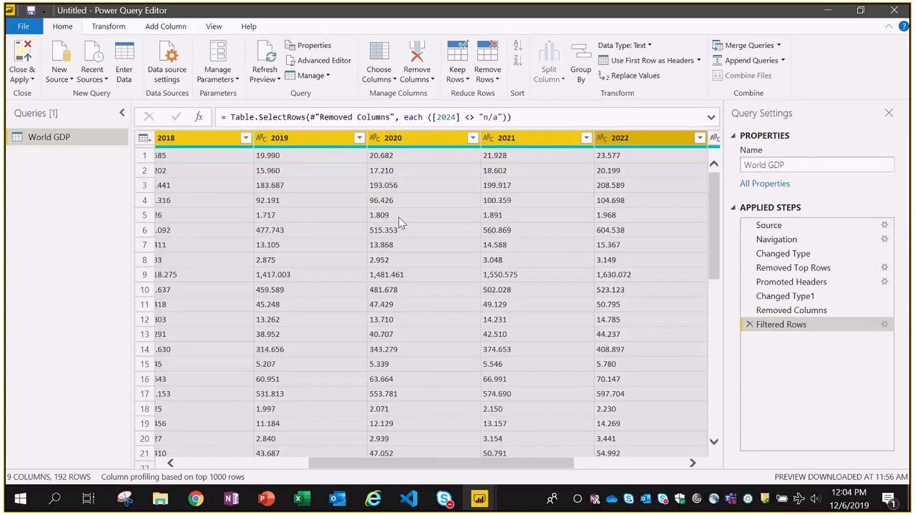
click(114, 31)
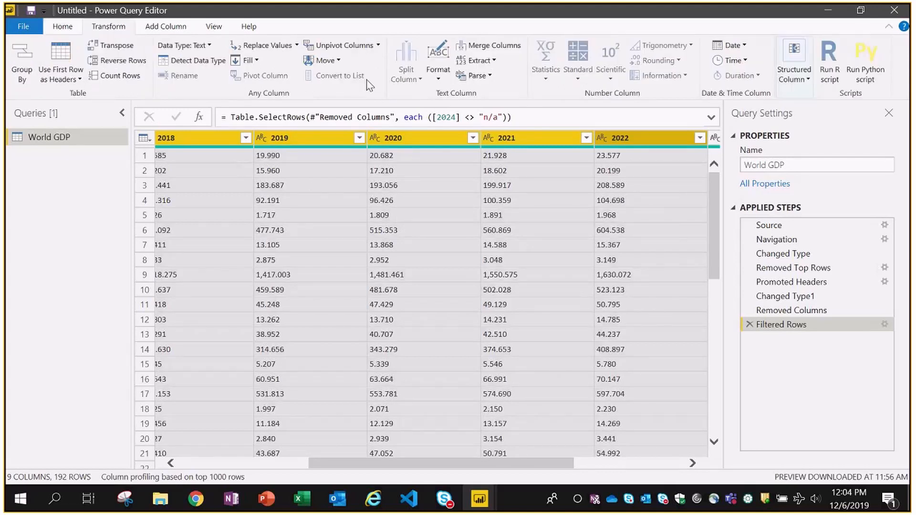
click(351, 46)
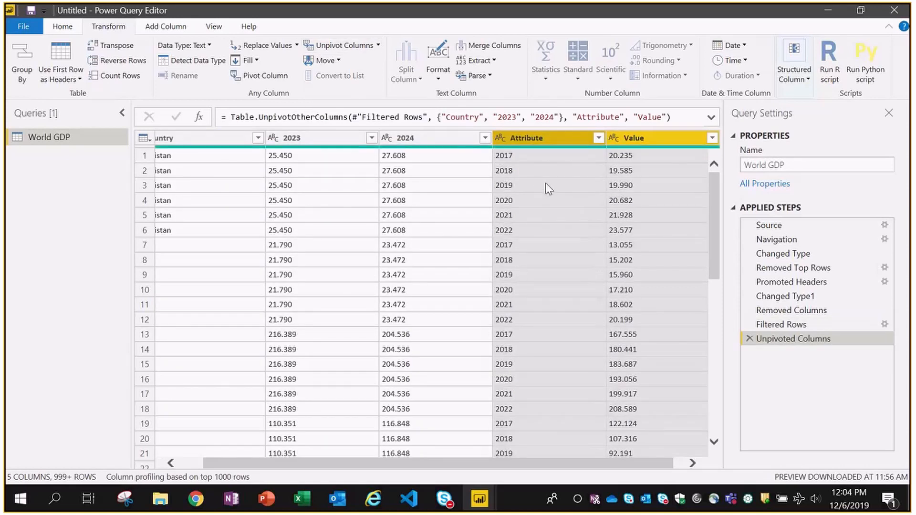
drag(361, 464, 337, 465)
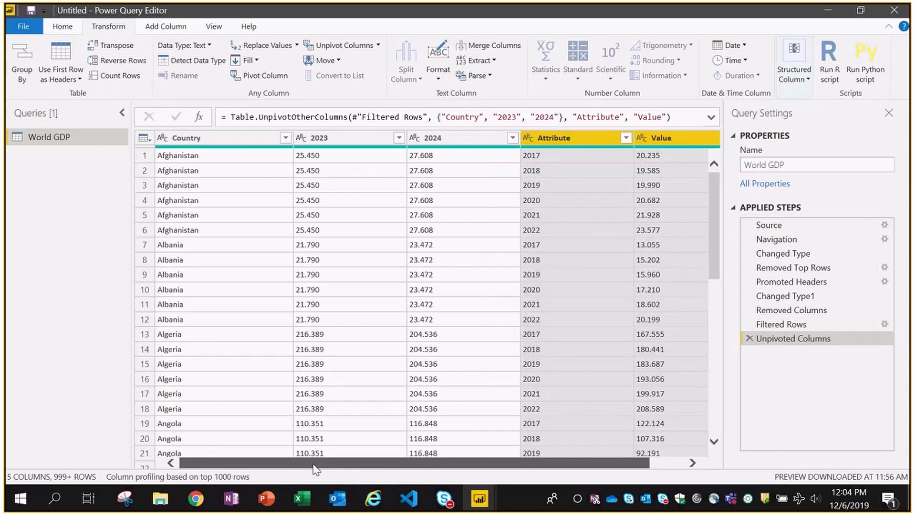
click(749, 339)
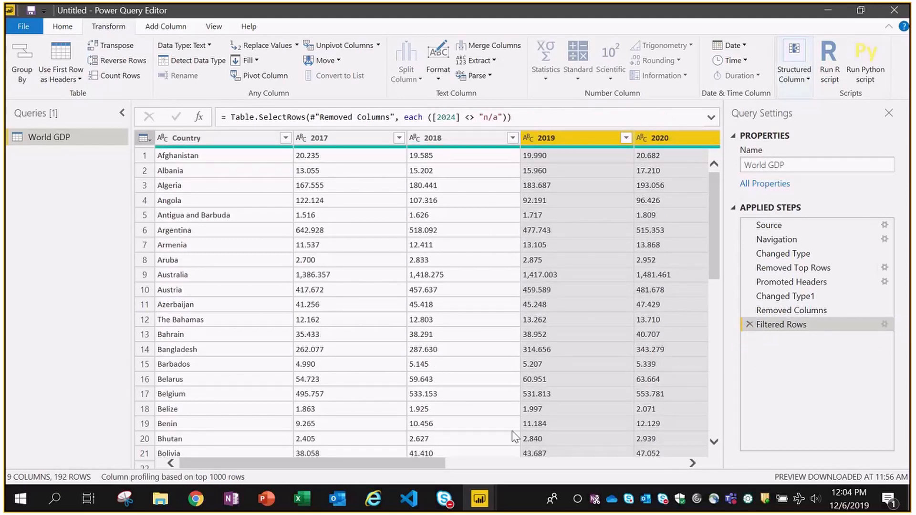
- Unpivot all year columns 2017–2024 into Attribute/Value rows
mouse_move(288, 467)
mouse_down()
mouse_move(544, 462)
mouse_move(305, 464)
mouse_up()
click(338, 143)
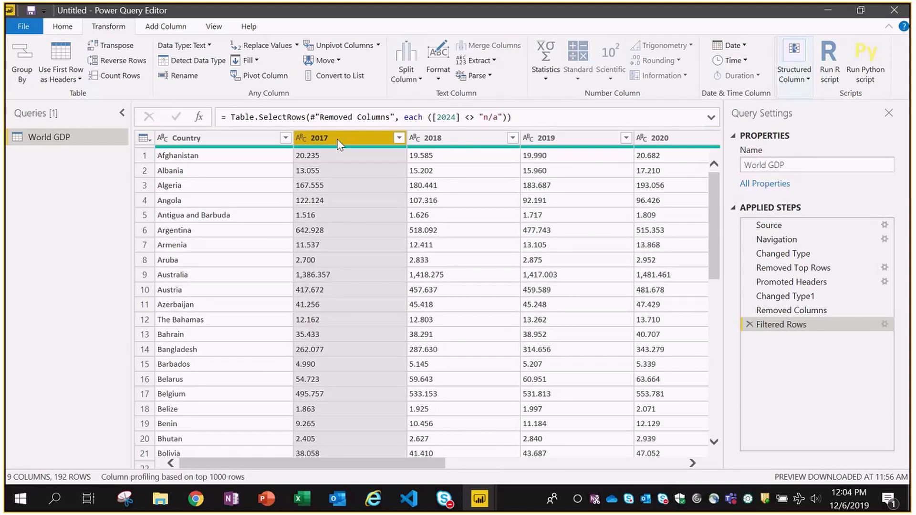
key(shift+Right)
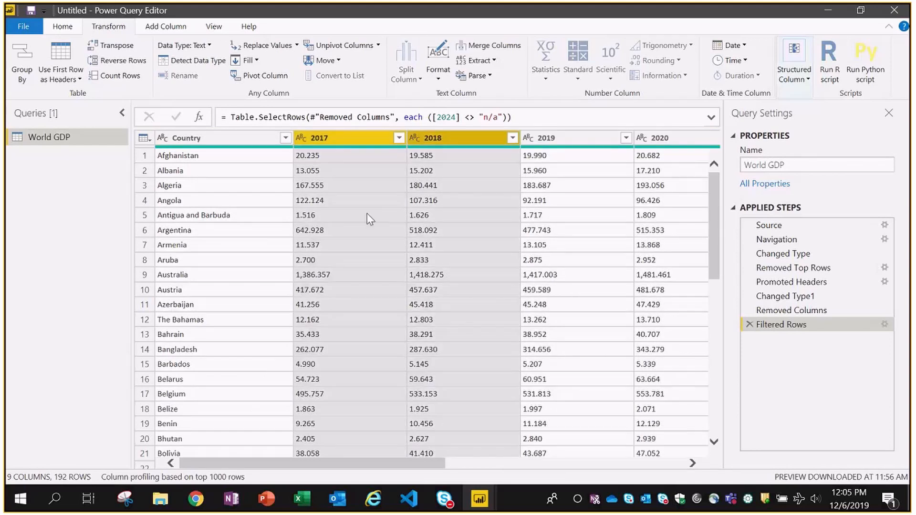
key(shift+Right)
key(shift+Right)
key(shift+Right)
key(shift+Right)
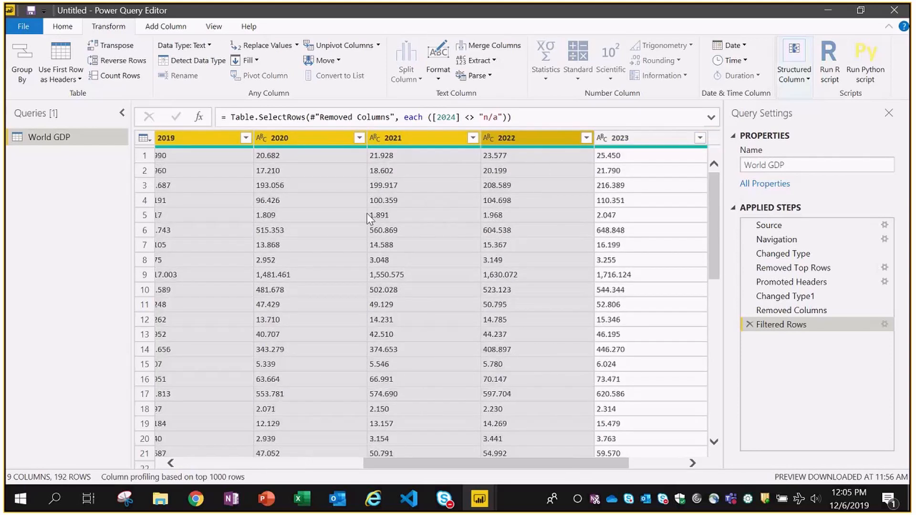
key(shift+Right)
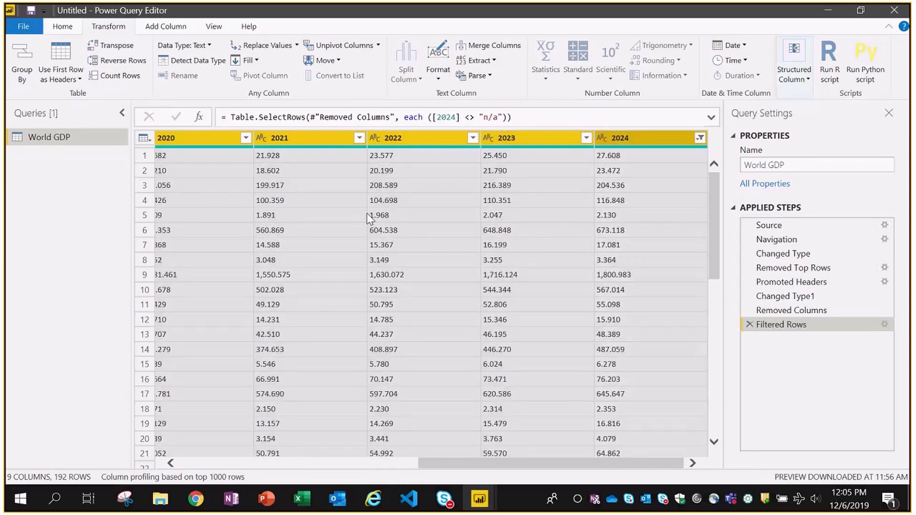
click(338, 47)
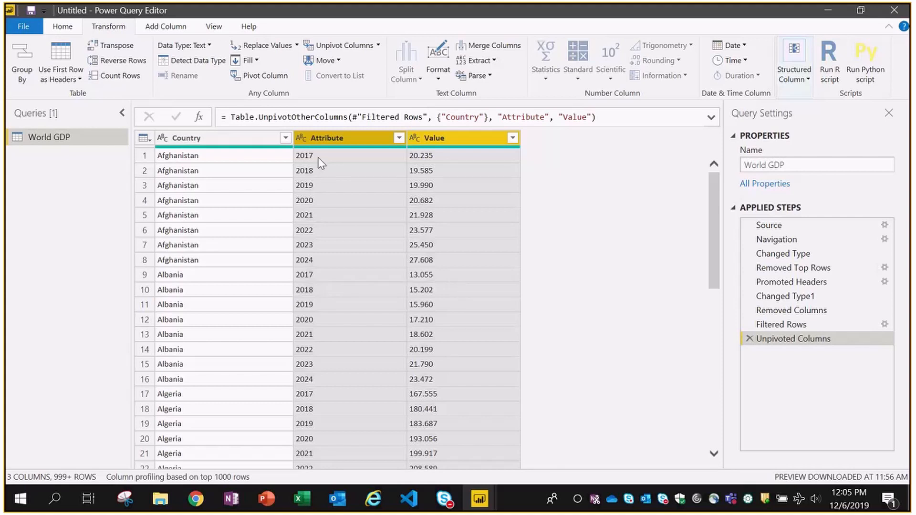
- Rename the unpivoted columns: Attribute becomes Year and Value becomes GDP
click(338, 140)
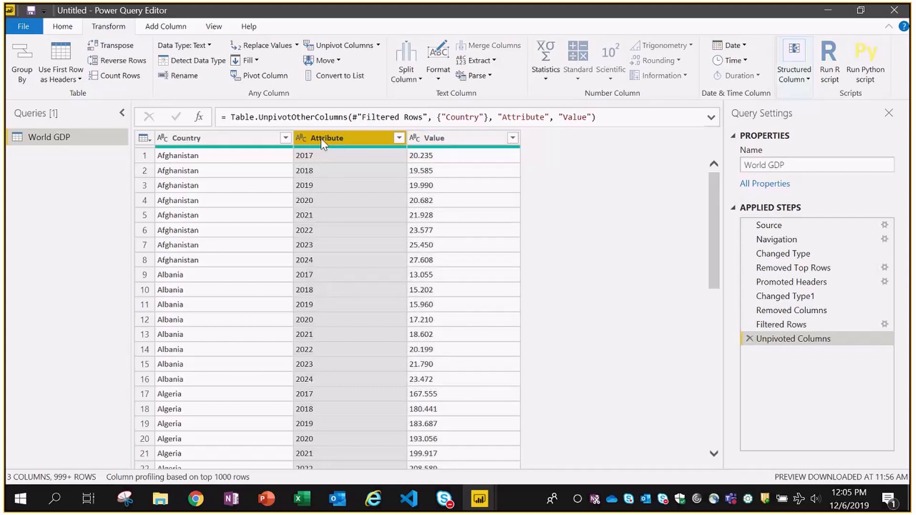
double_click(322, 139)
text(Year)
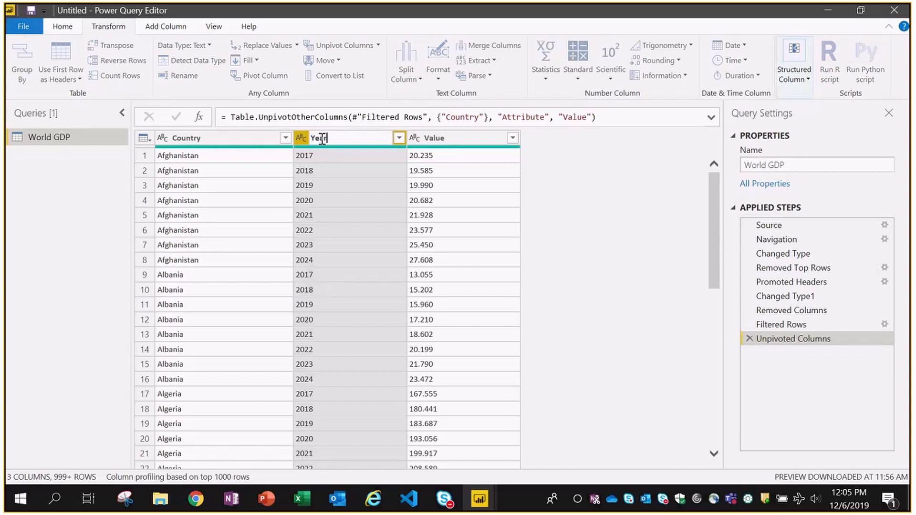
key(Return)
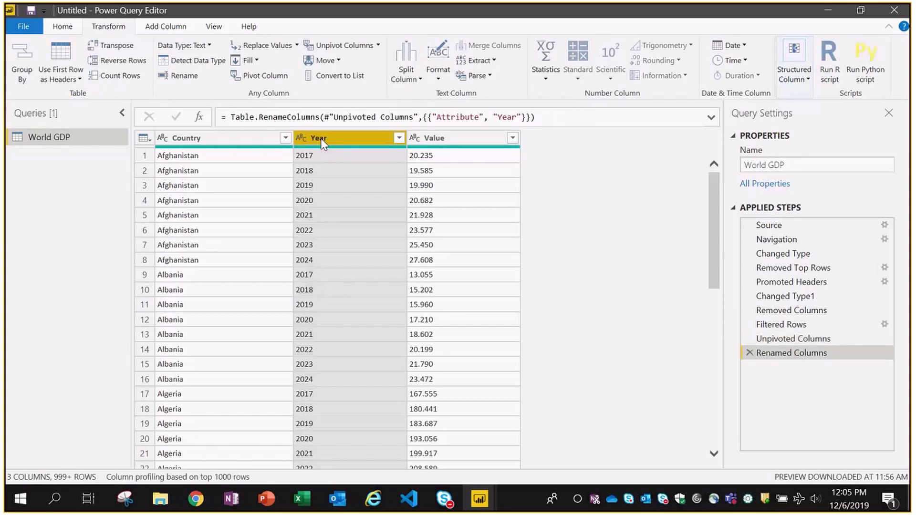
double_click(433, 139)
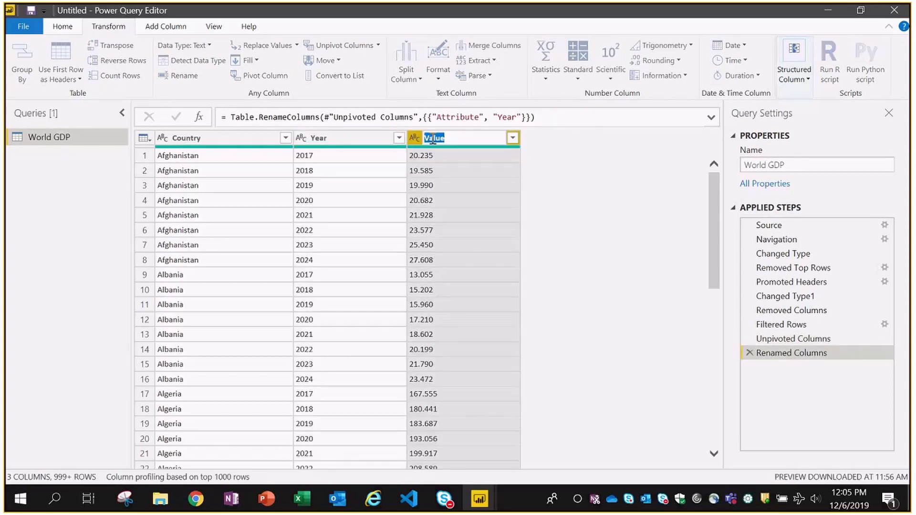
text(GDP)
key(Return)
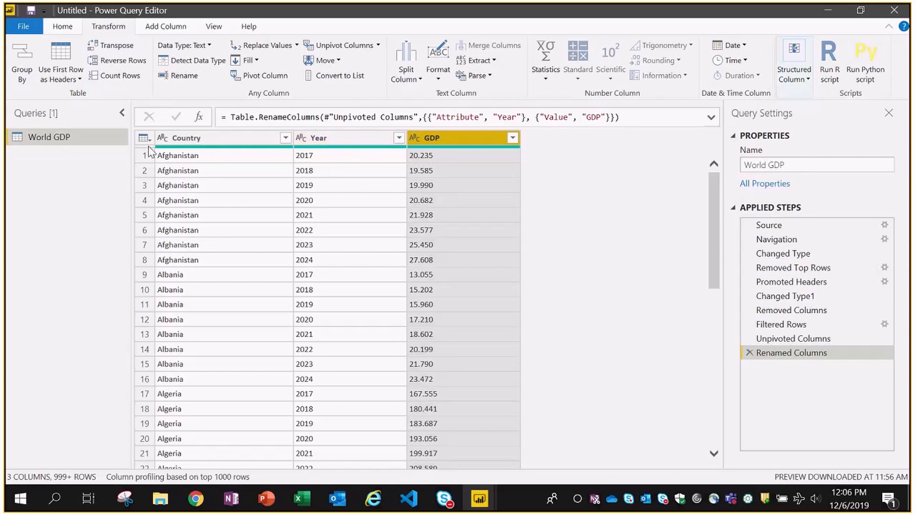
click(210, 138)
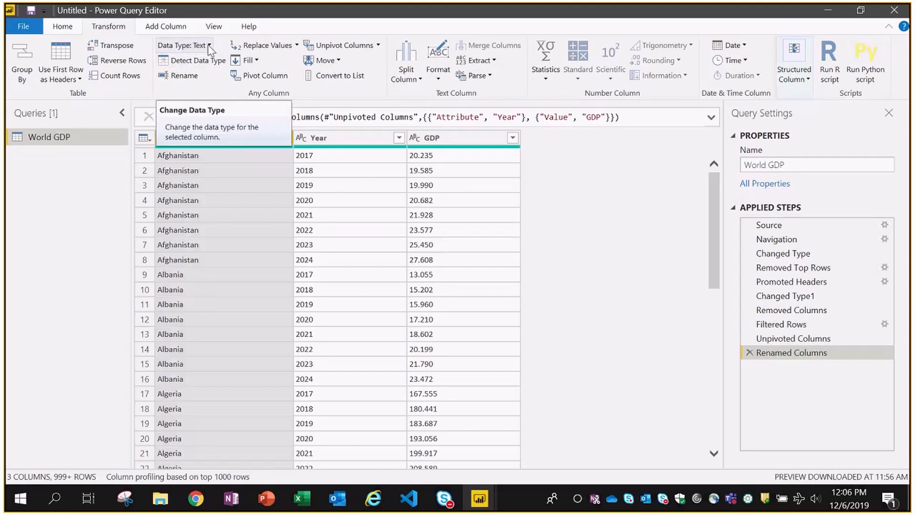
click(208, 47)
click(209, 47)
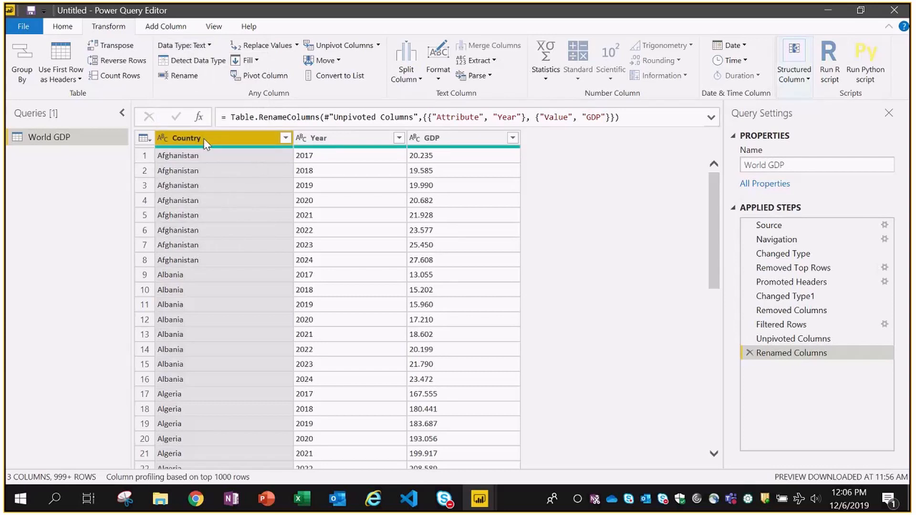
click(338, 141)
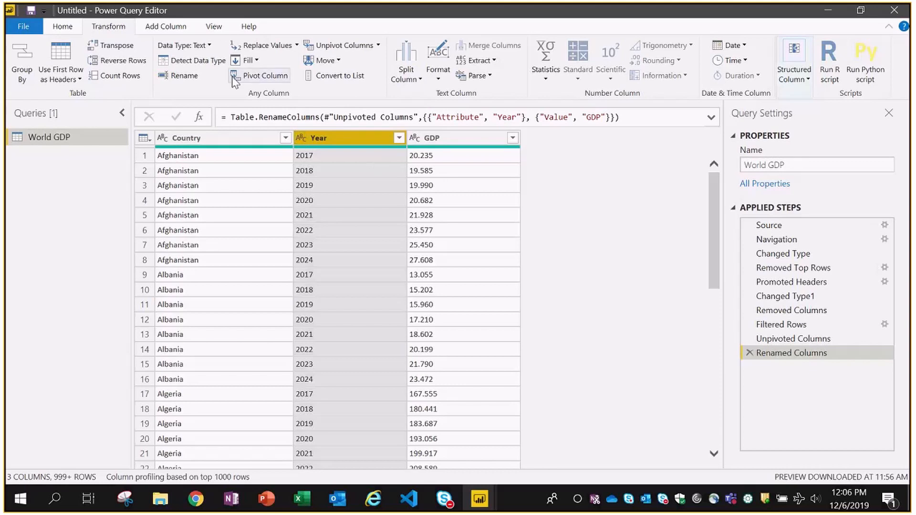
click(209, 46)
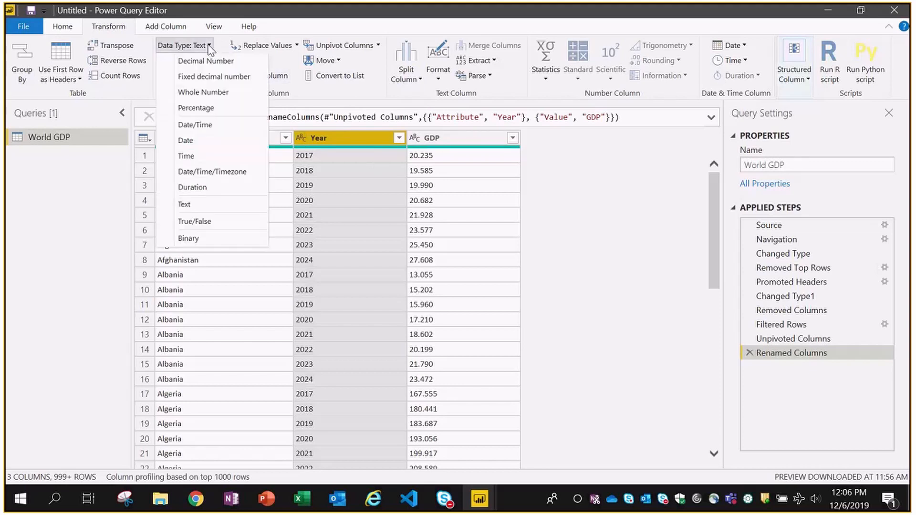
click(202, 93)
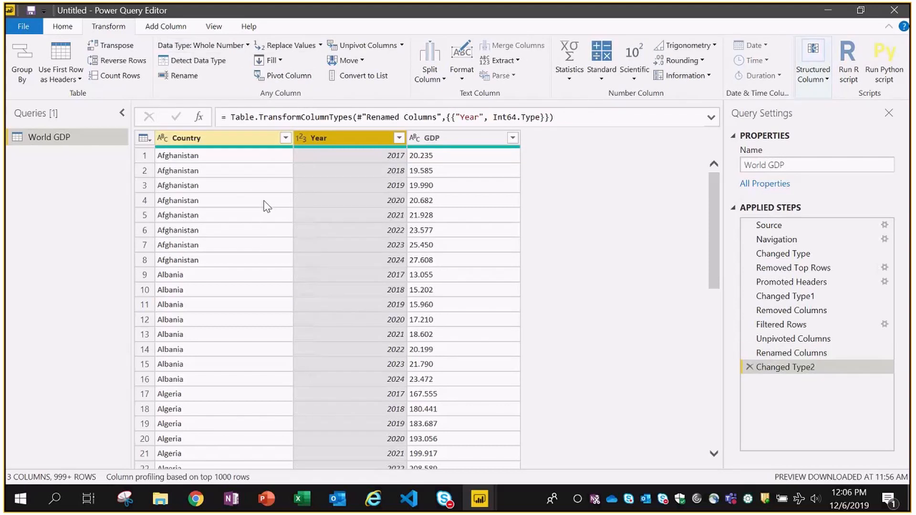
click(458, 142)
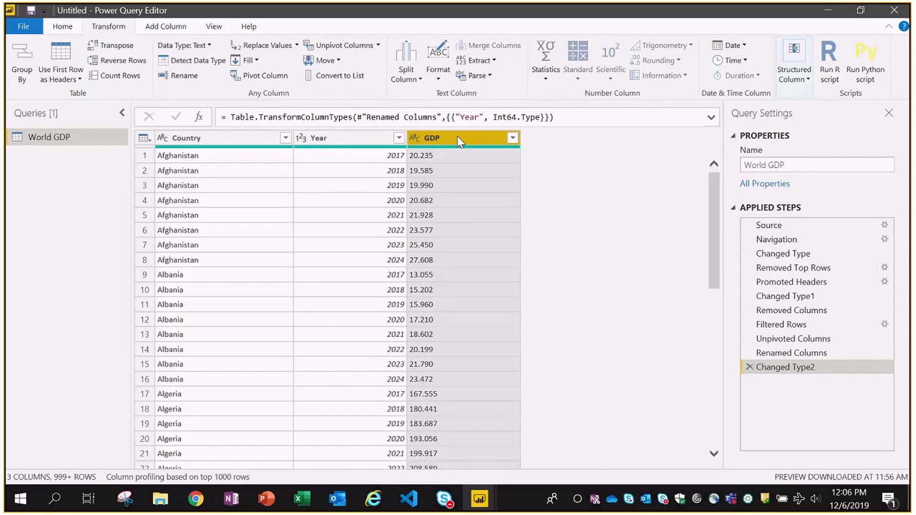
click(209, 46)
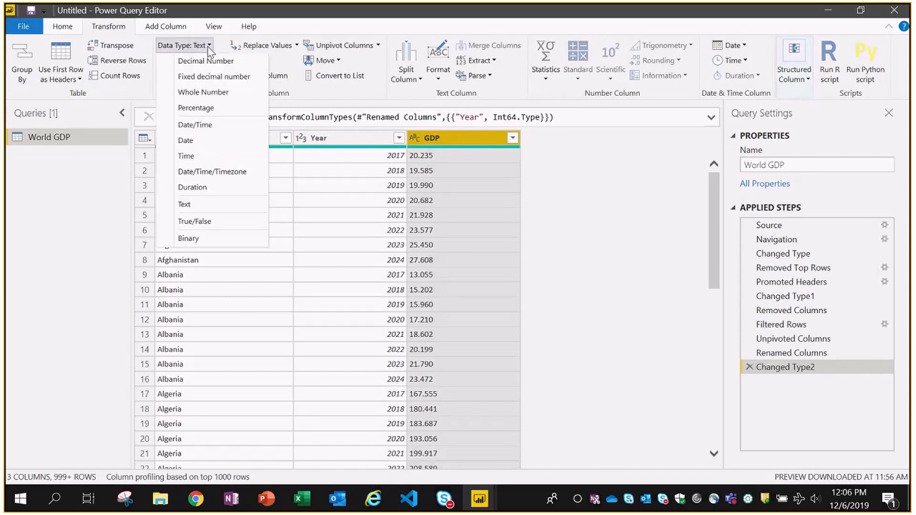
click(202, 77)
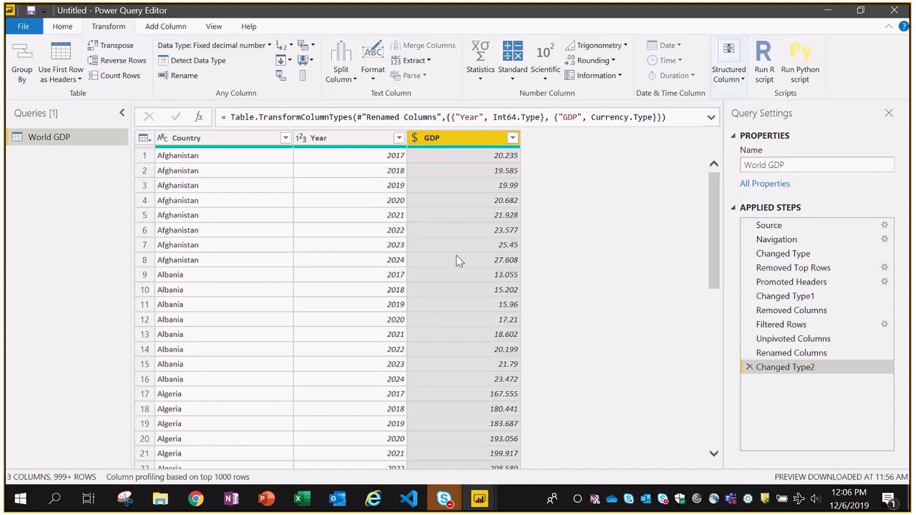
scroll(458, 264, down, 9)
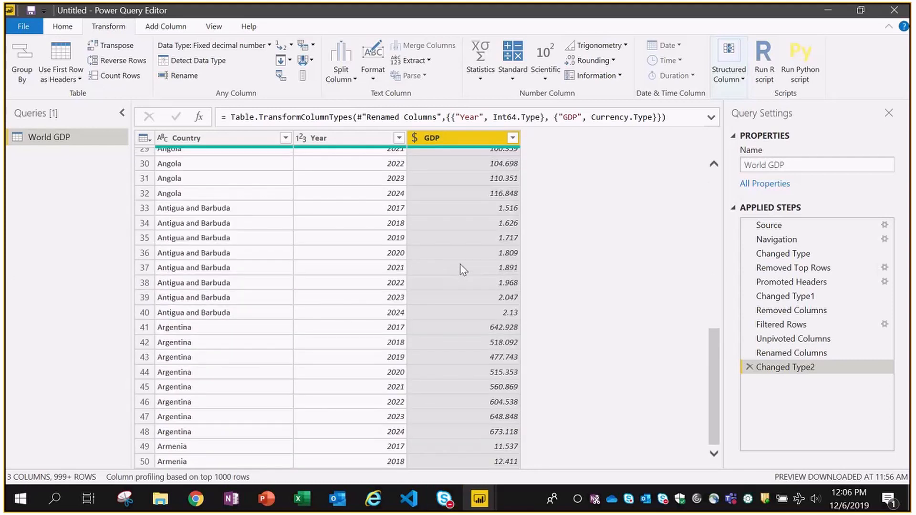
scroll(460, 264, down, 20)
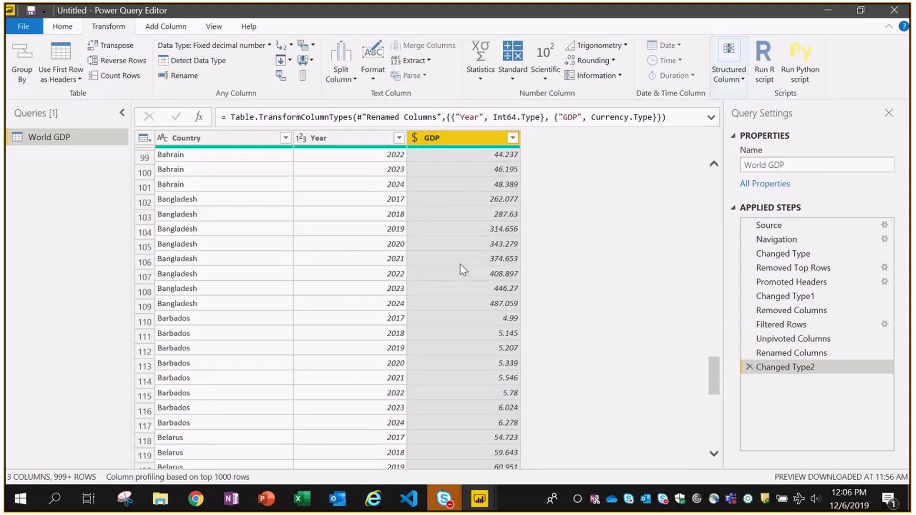
scroll(460, 264, down, 20)
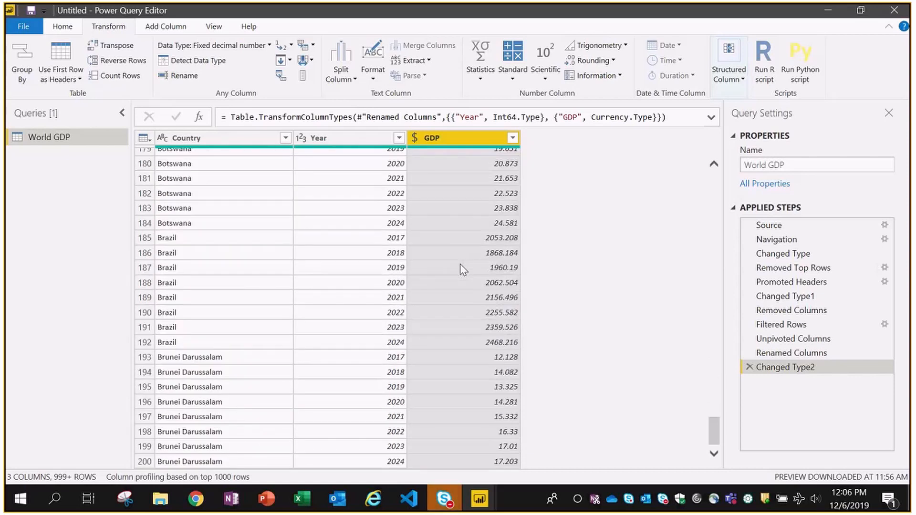
scroll(459, 265, down, 13)
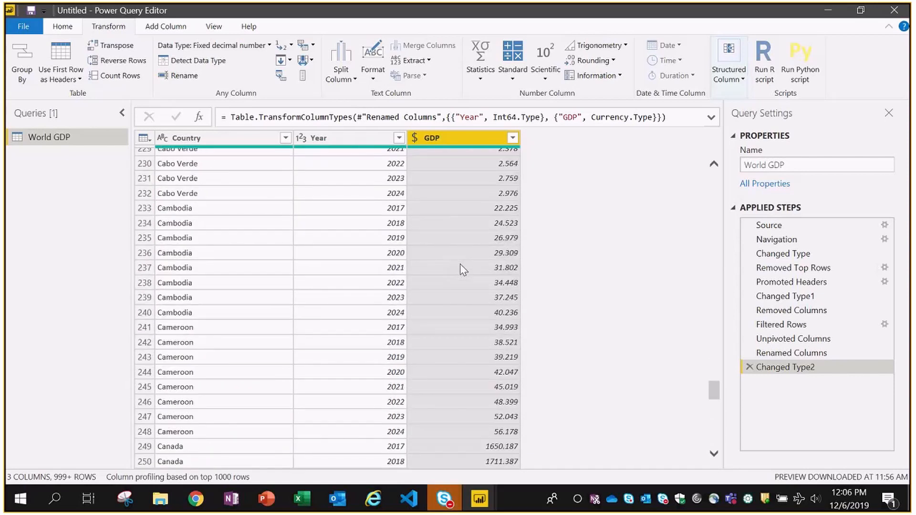
scroll(460, 264, up, 20)
scroll(461, 266, up, 20)
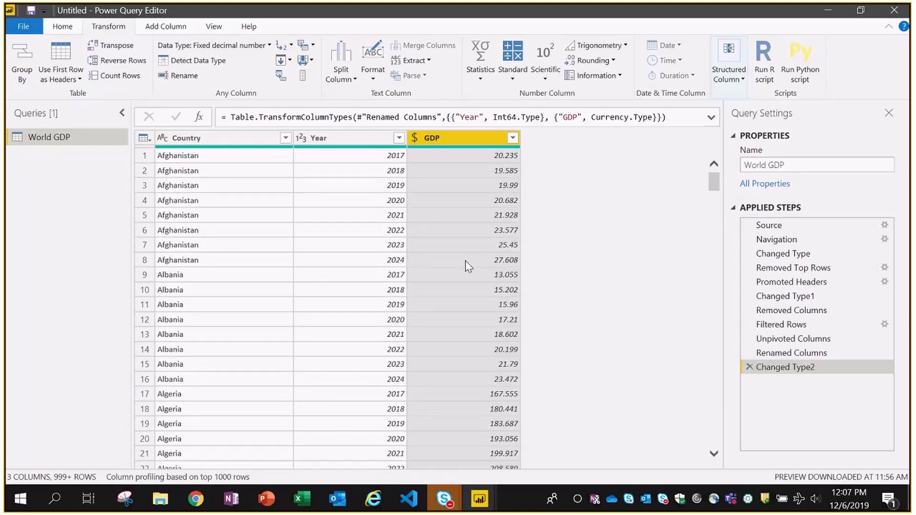
- Close & Apply the World GDP query so it loads into the report
click(65, 27)
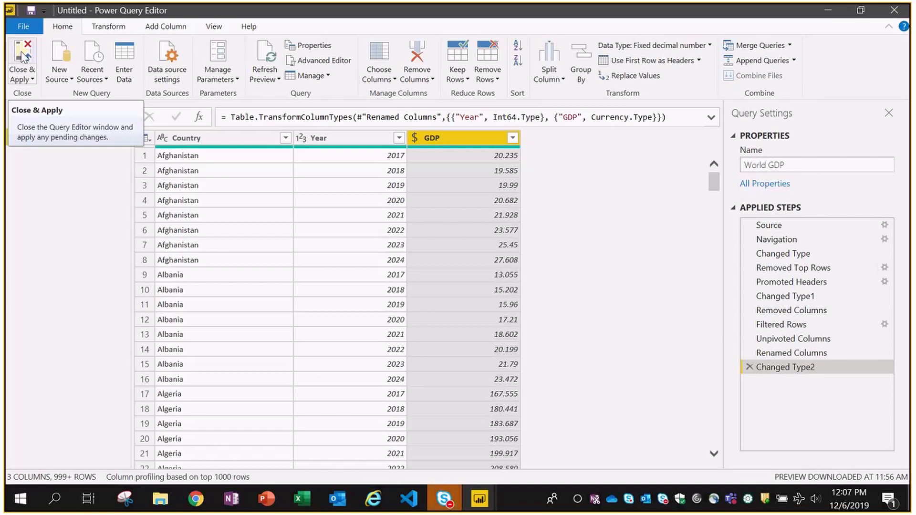
click(22, 58)
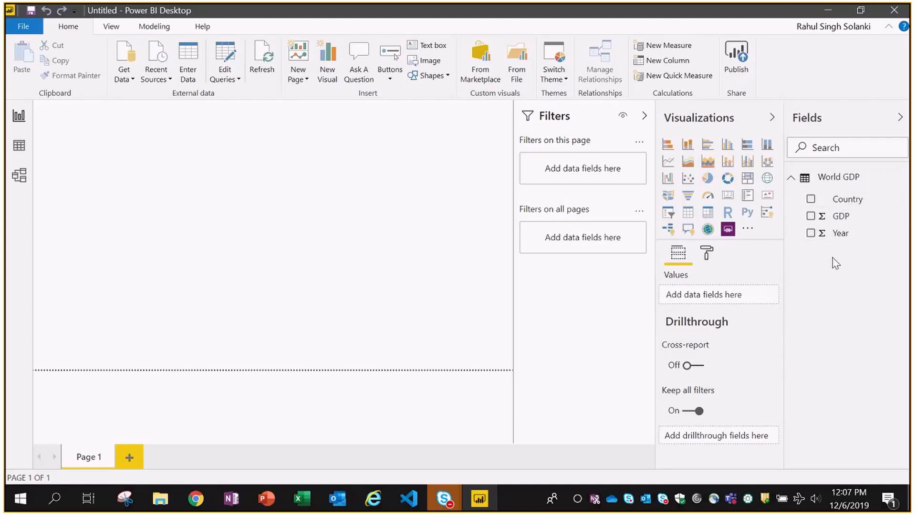
key(alt+Tab)
key(alt+Tab)
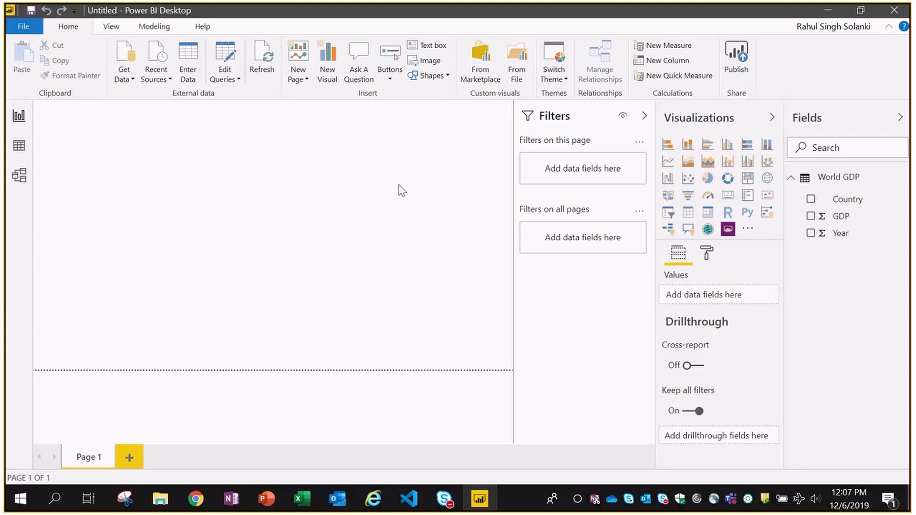
- Set the Country column's data category to Country/Region, then switch to Model view
click(18, 148)
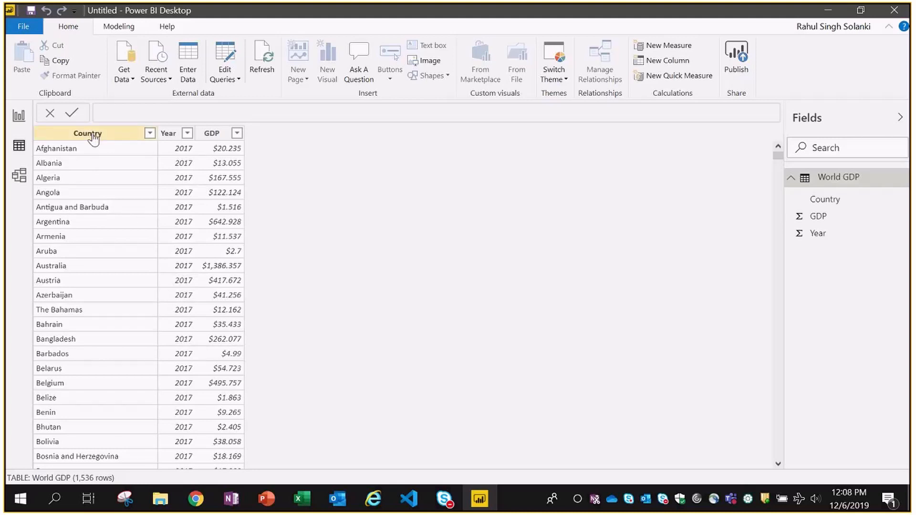
click(61, 137)
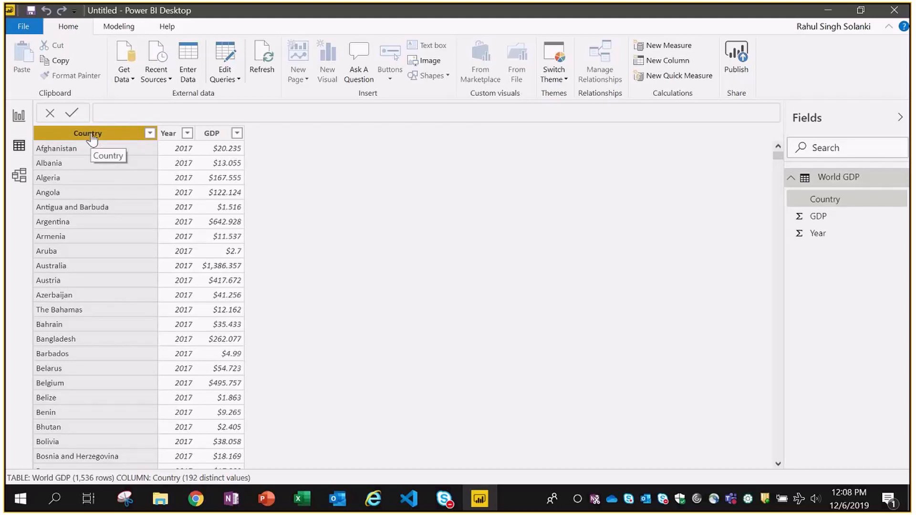
click(121, 28)
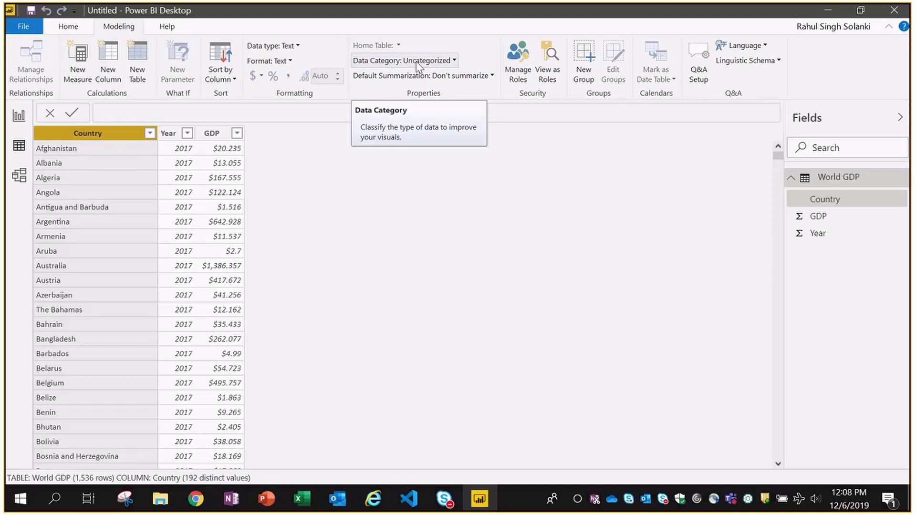
click(440, 64)
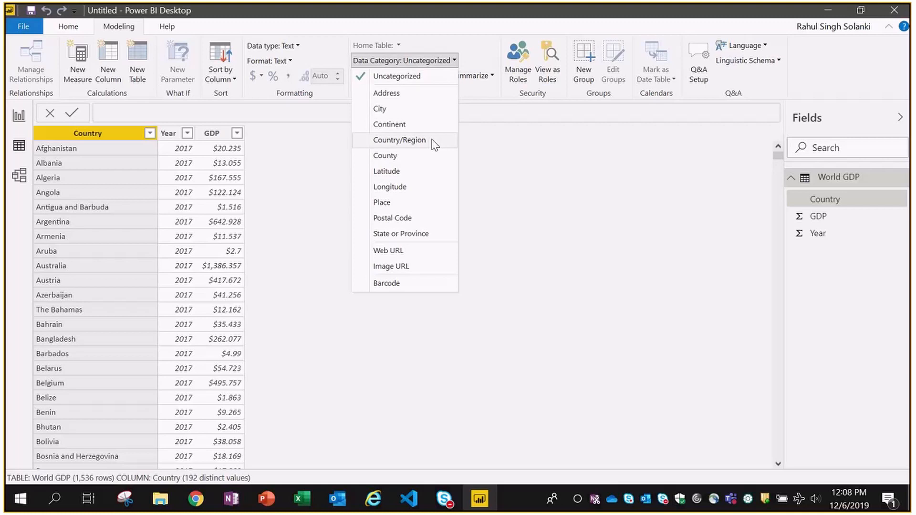
click(399, 139)
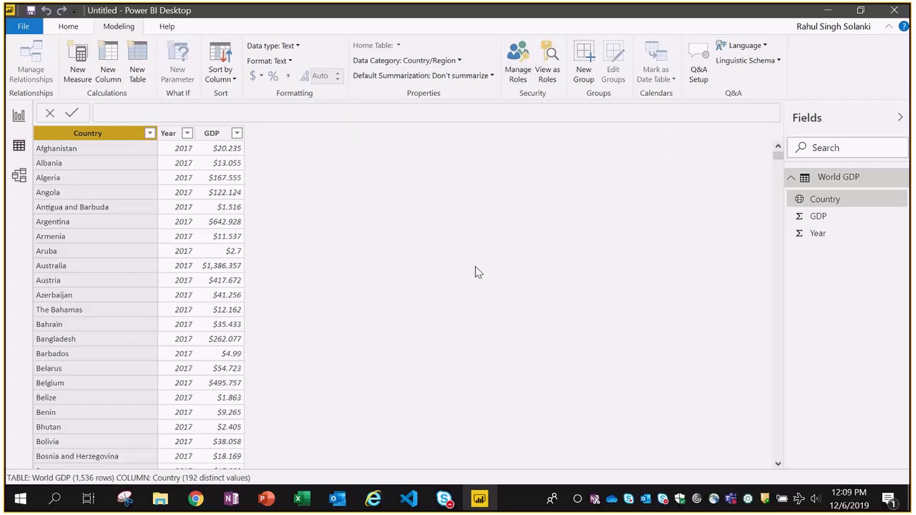
click(19, 175)
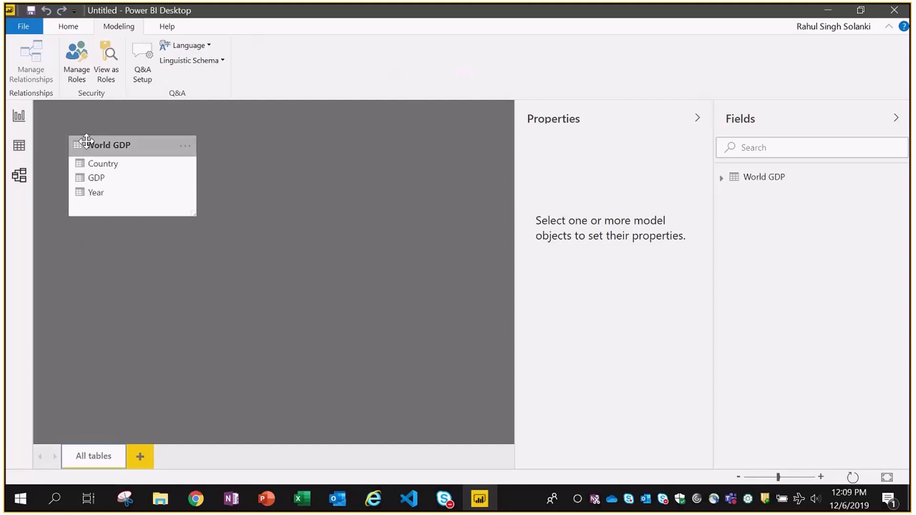
- Return to report view and rename the Page 1 tab to 'World GDP'
click(19, 115)
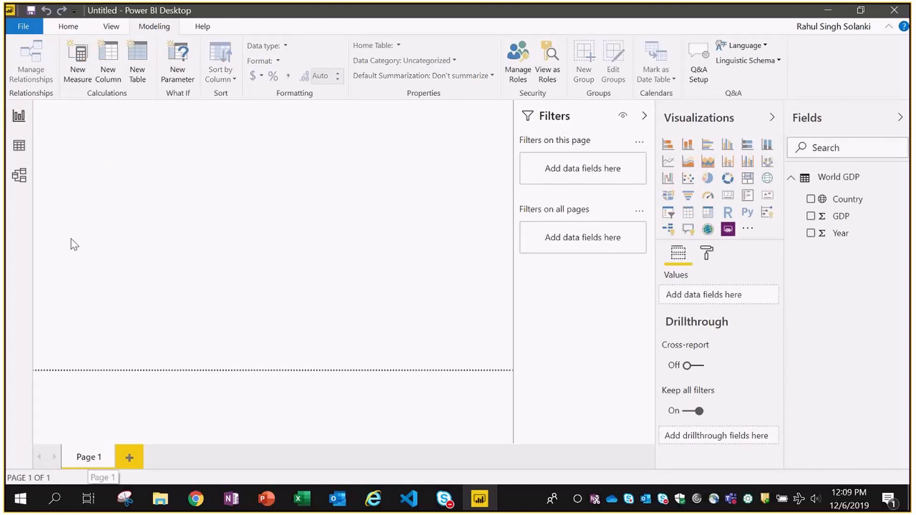
right_click(86, 461)
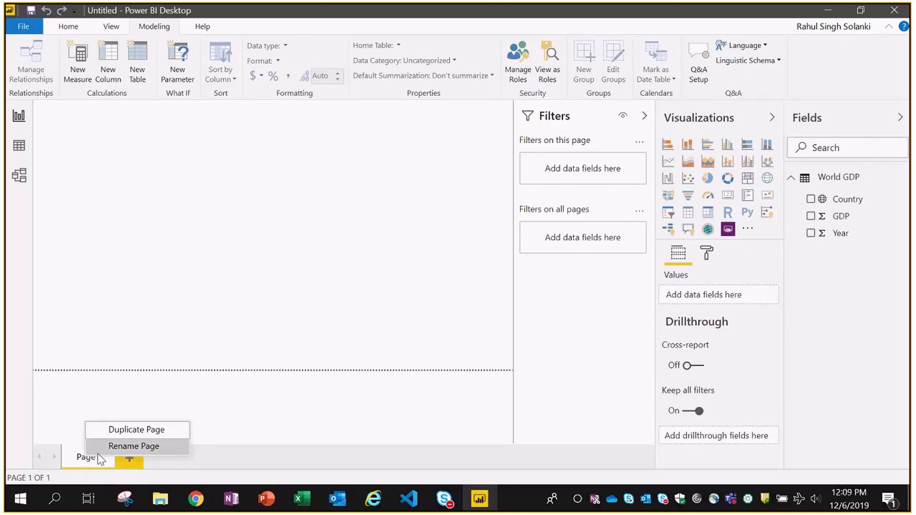
click(110, 447)
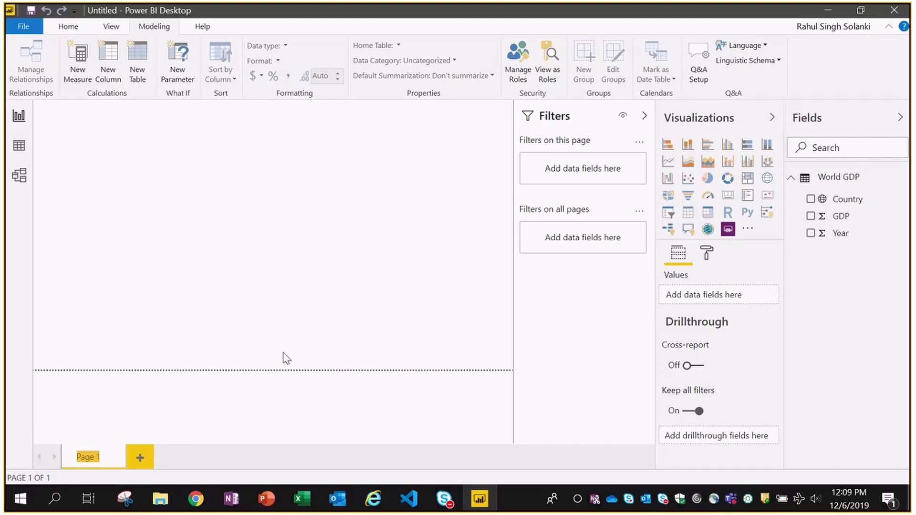
text(World GDP)
key(Return)
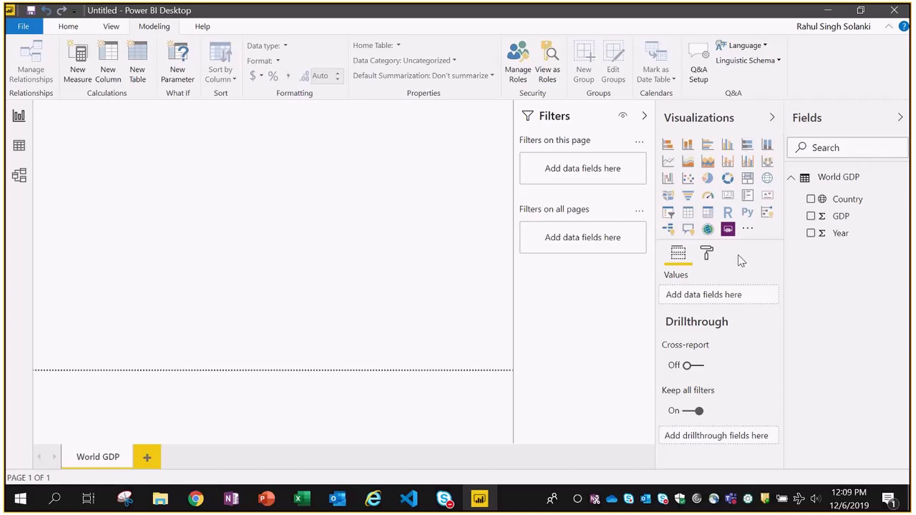
- Drag the Country field onto the World GDP canvas to create a map visual
drag(836, 199, 181, 194)
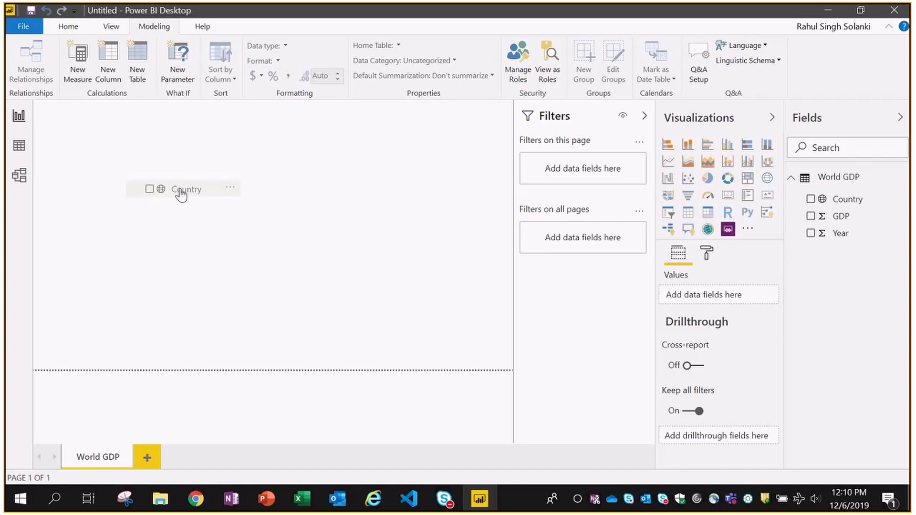
drag(180, 190, 180, 189)
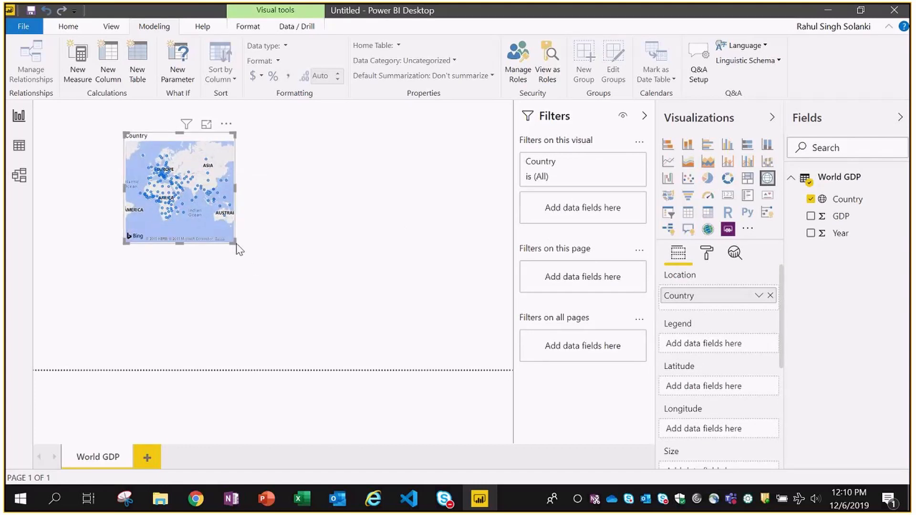
- Stretch the country map across most of the page, then convert it to a stacked column chart
drag(236, 243, 508, 364)
click(508, 364)
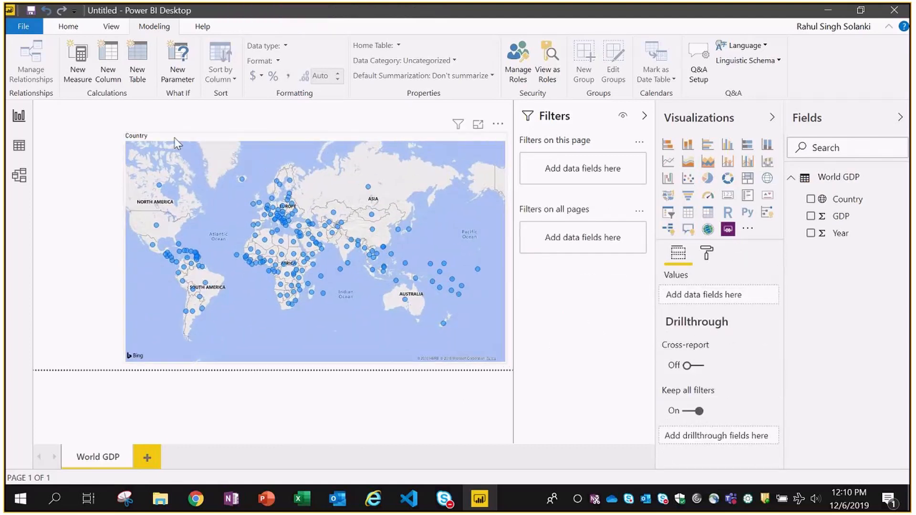
click(247, 136)
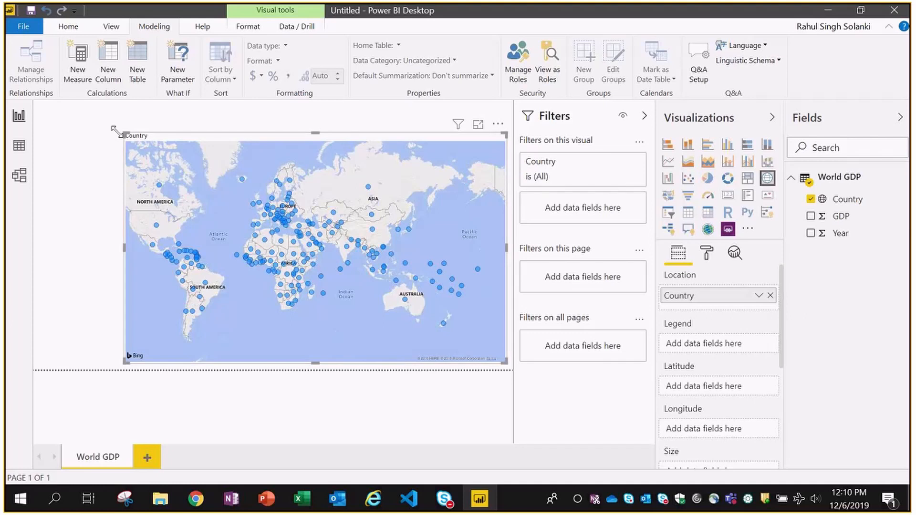
drag(124, 133, 40, 111)
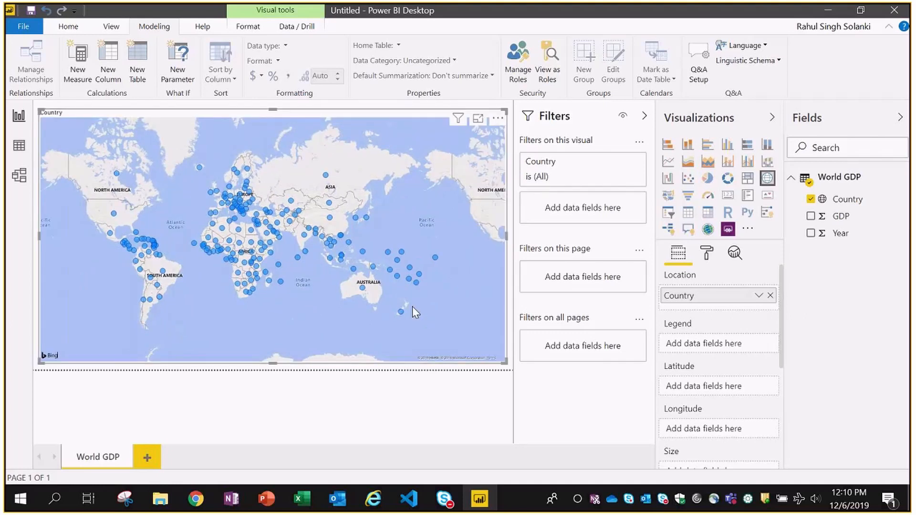
click(689, 145)
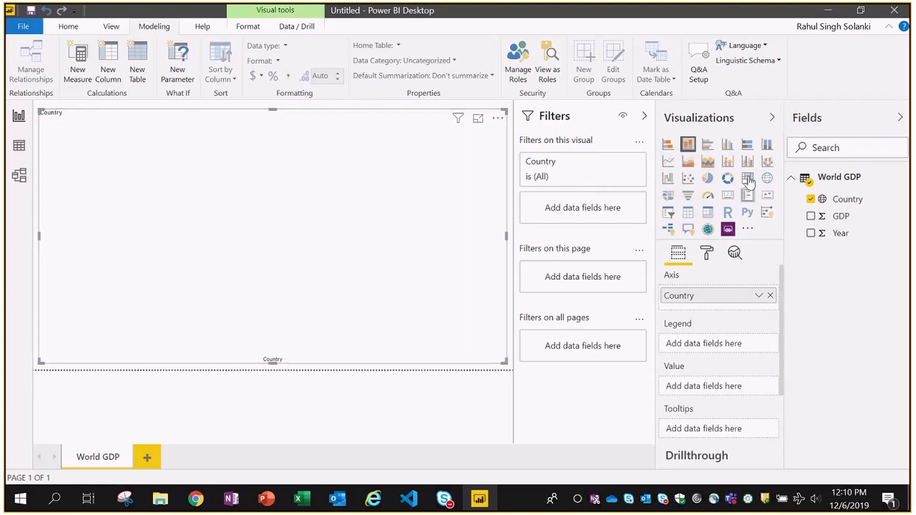
- Preview clustered bar and clustered column versions, then switch the visual back to a map
click(708, 144)
click(728, 148)
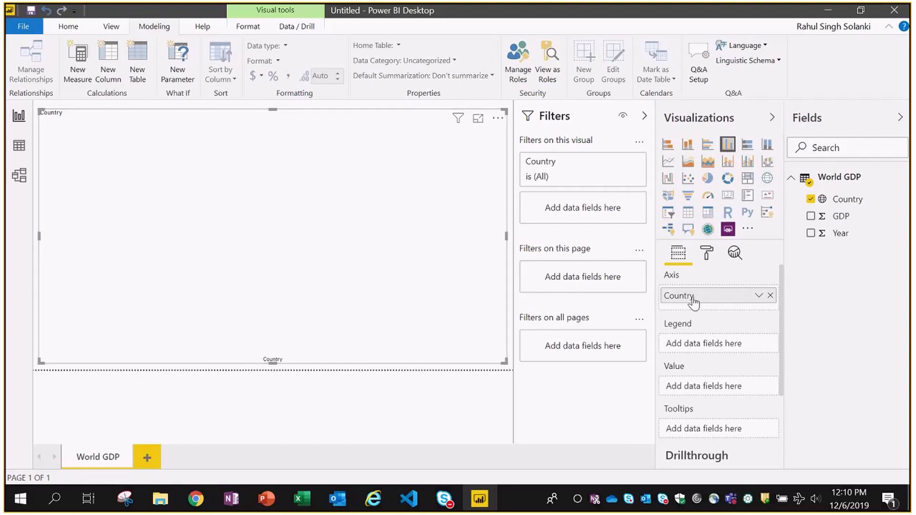
click(767, 180)
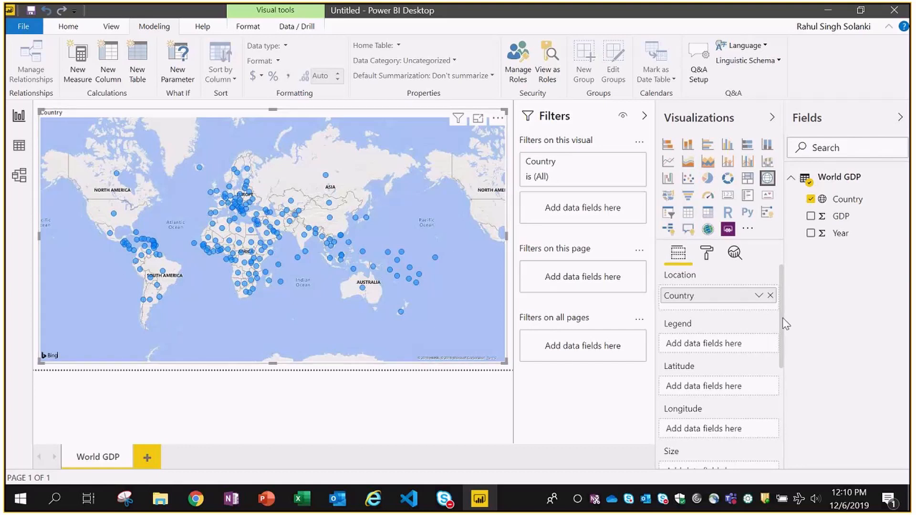
- Put the GDP field in the map's Size well so the US and China get the largest bubbles
drag(782, 318, 782, 321)
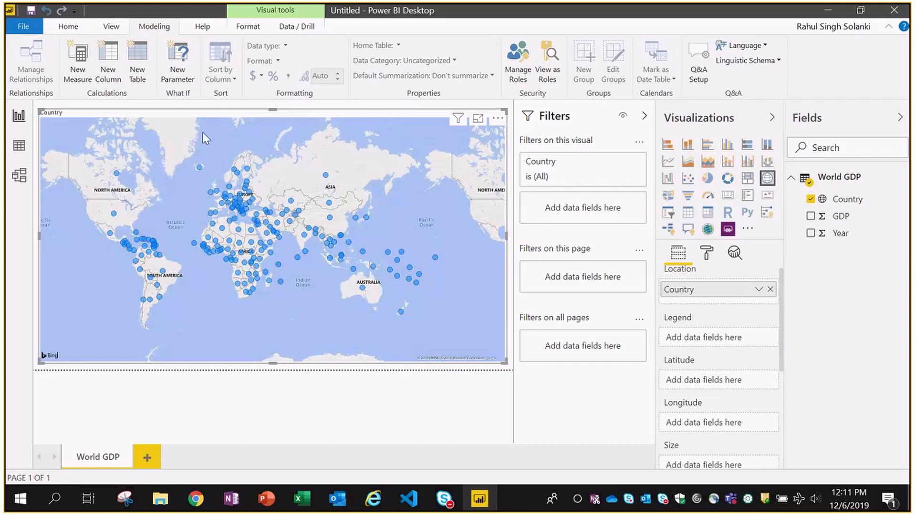
scroll(782, 339, down, 1)
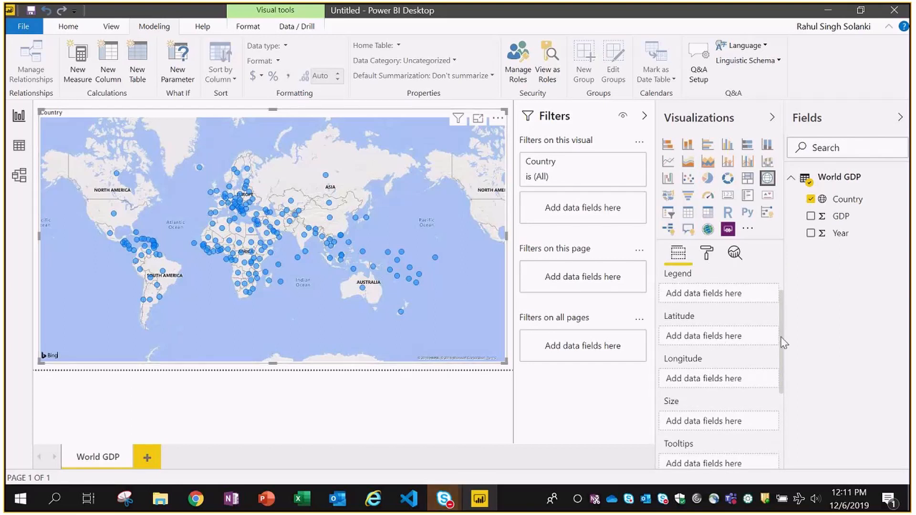
scroll(782, 344, down, 1)
drag(782, 344, 783, 390)
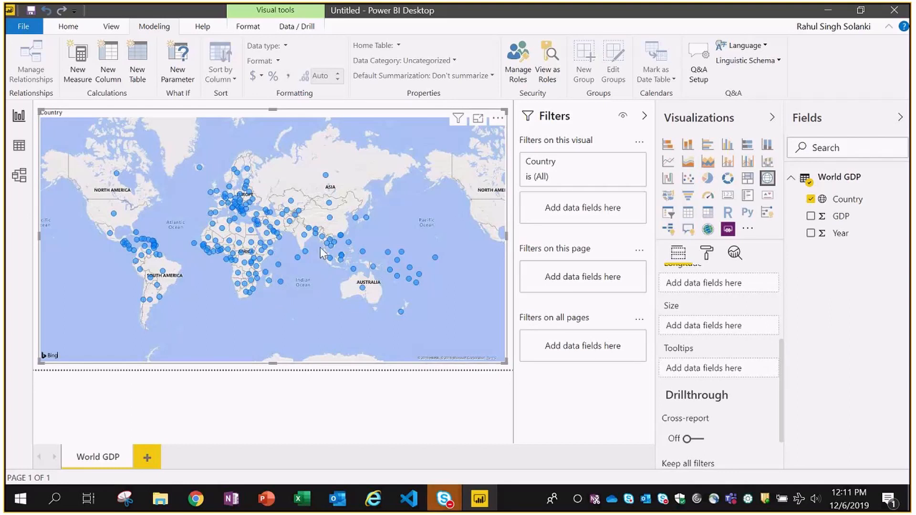
mouse_move(330, 260)
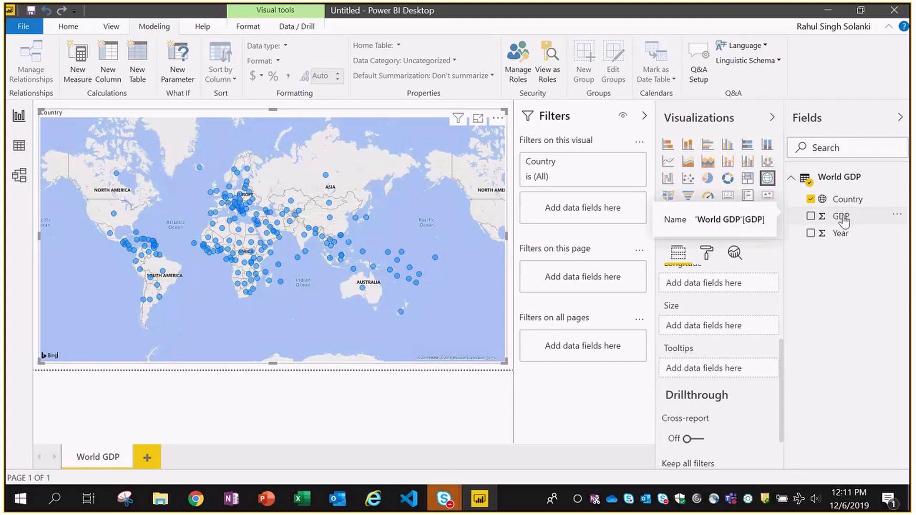
drag(843, 220, 720, 328)
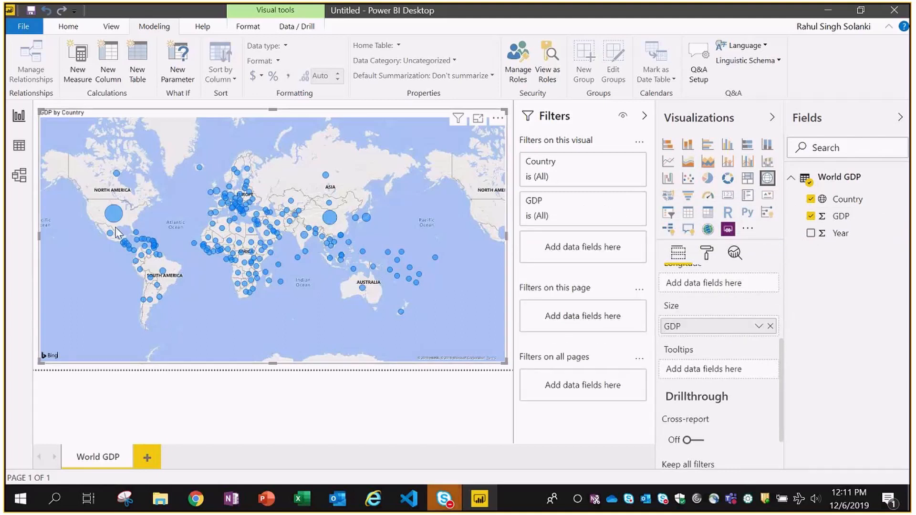
mouse_move(117, 224)
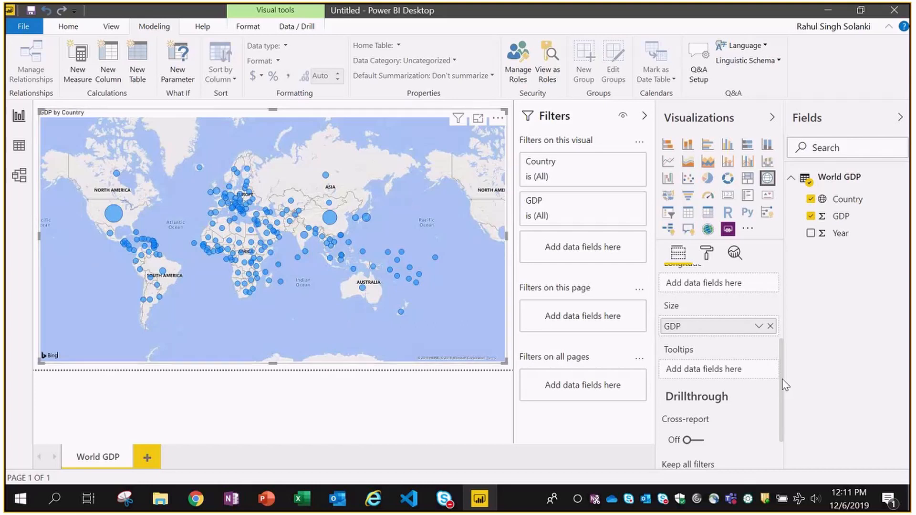
scroll(784, 384, up, 5)
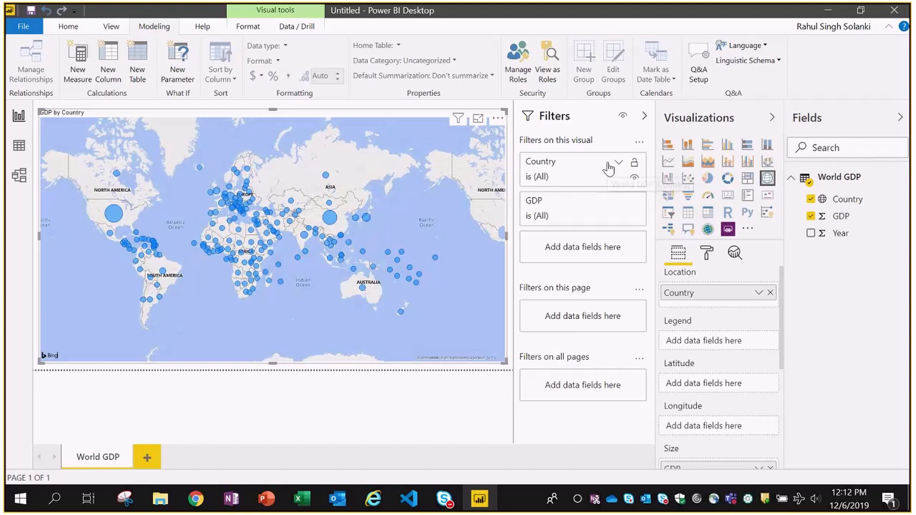
- Apply a Top N filter on Country showing the top 10 items by GDP
click(608, 168)
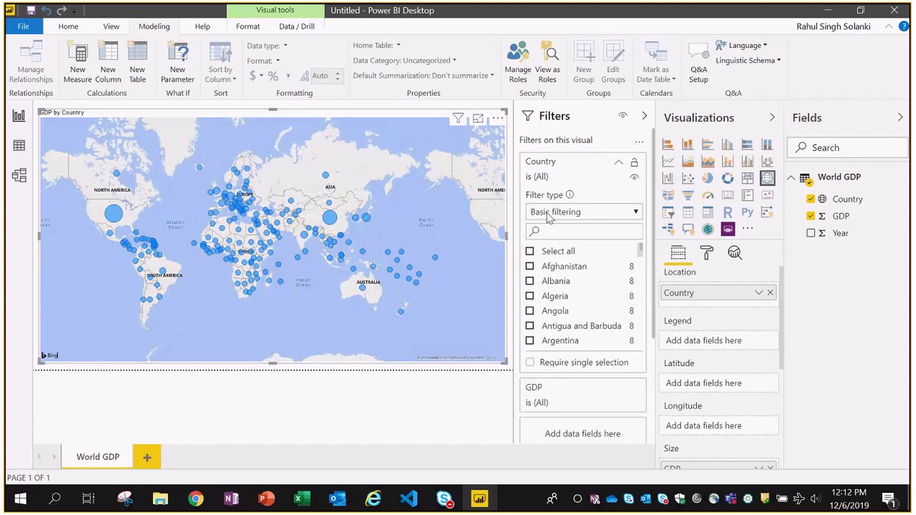
click(602, 215)
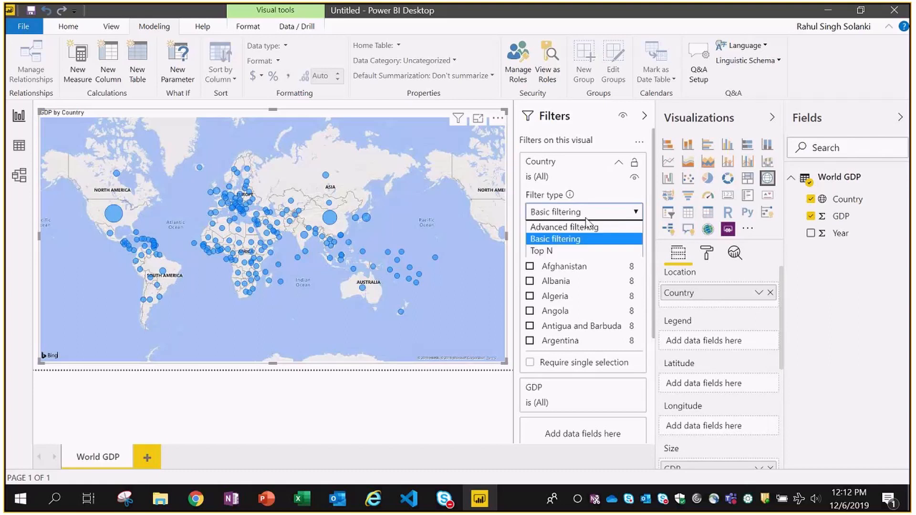
click(610, 214)
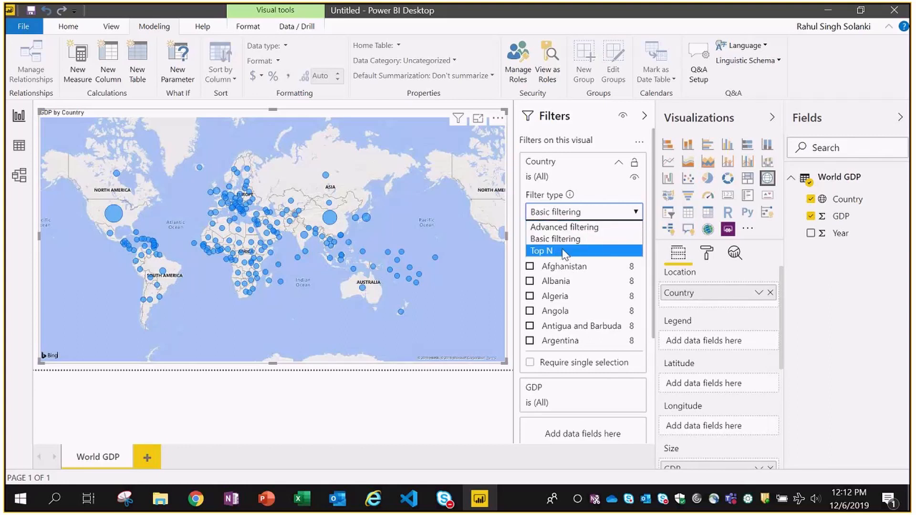
click(564, 252)
click(571, 250)
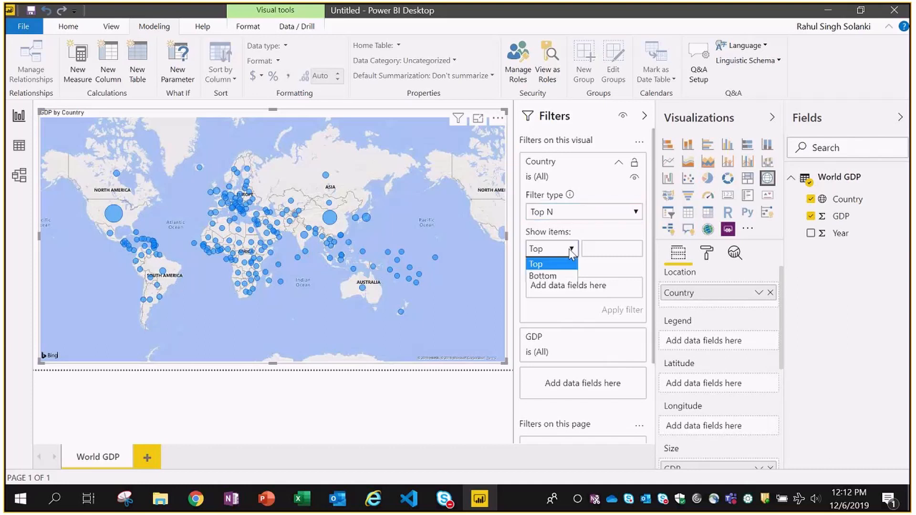
click(572, 263)
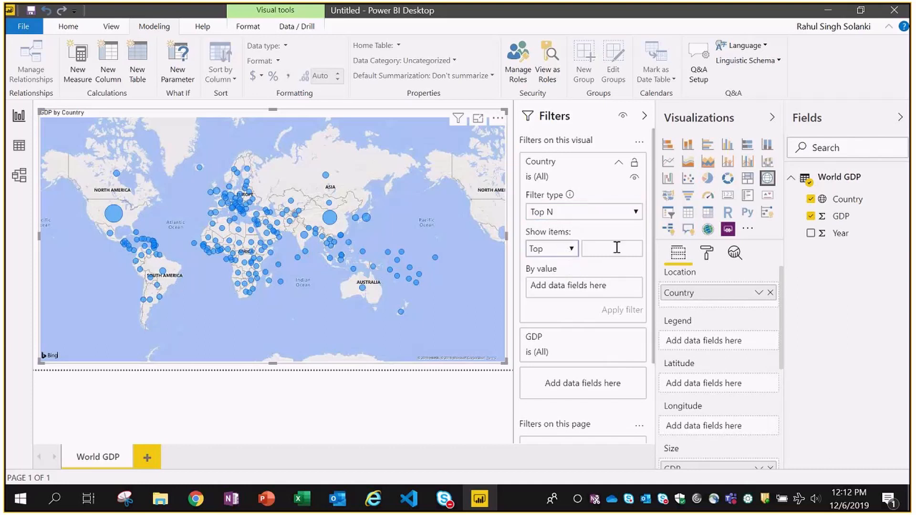
click(617, 248)
text(10)
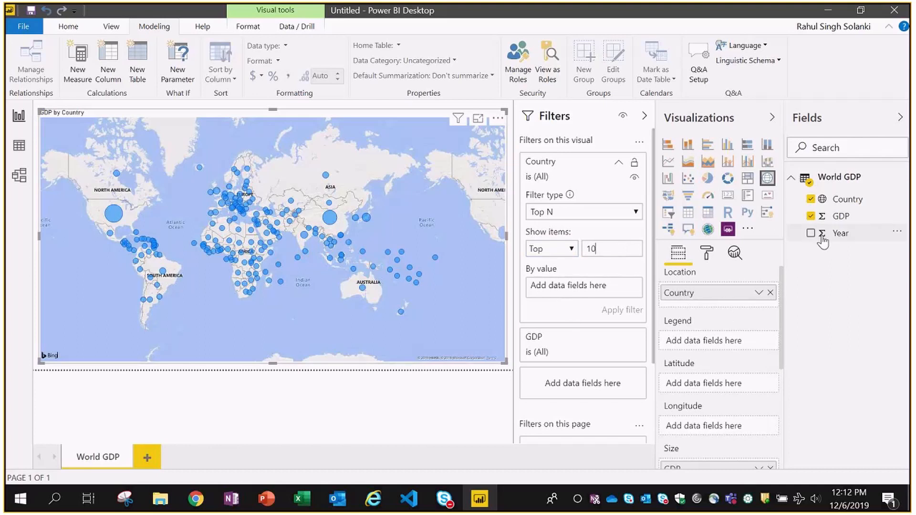
drag(839, 217, 586, 289)
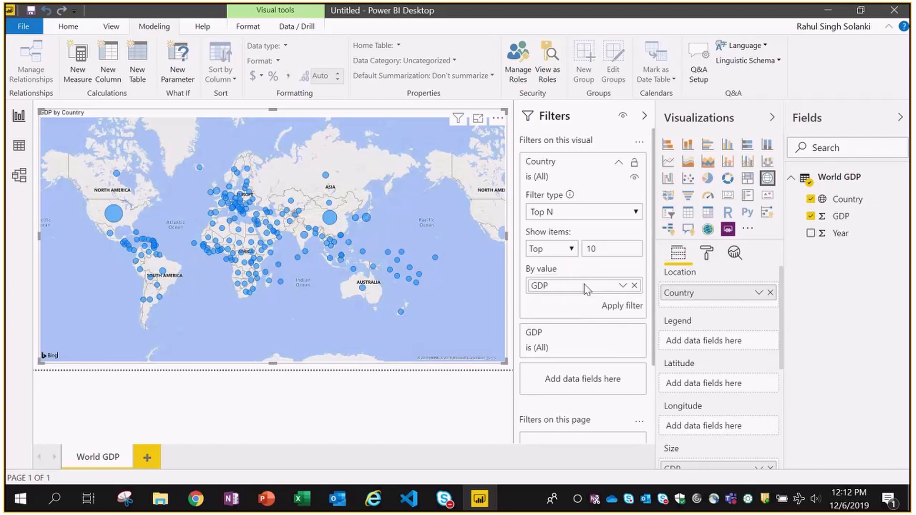
click(607, 309)
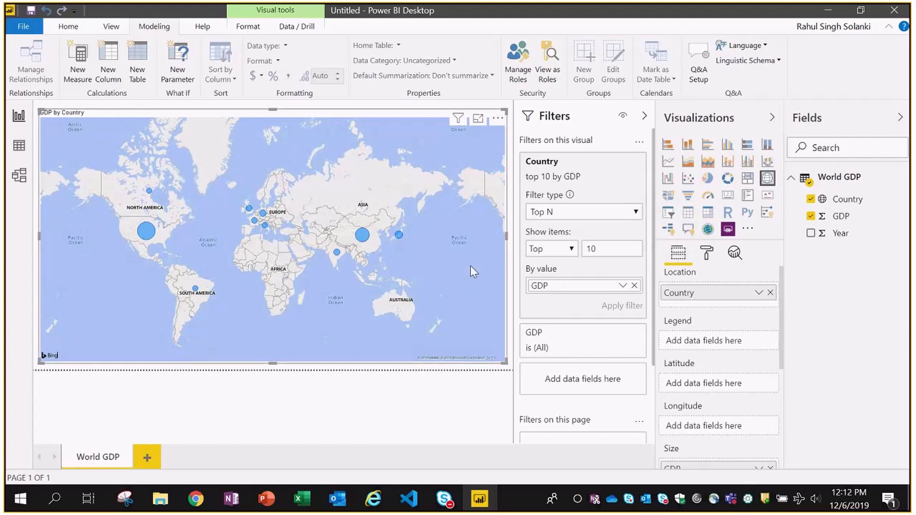
- Try black and dark blue as the Data colors default, then settle back on bright blue
drag(782, 308, 796, 423)
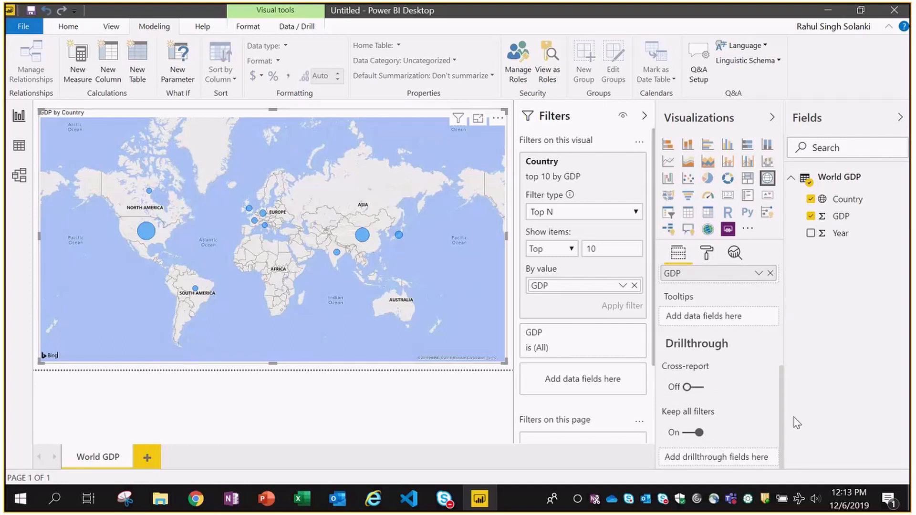
drag(782, 427, 783, 342)
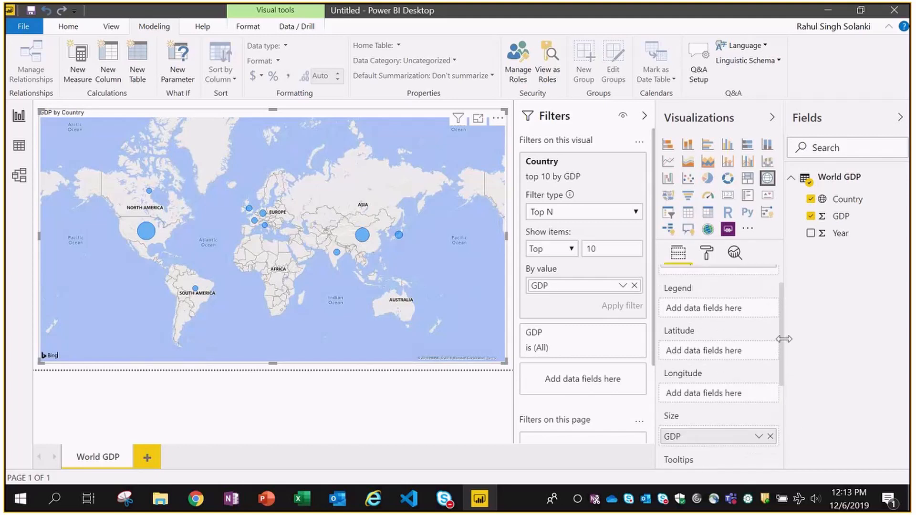
click(706, 256)
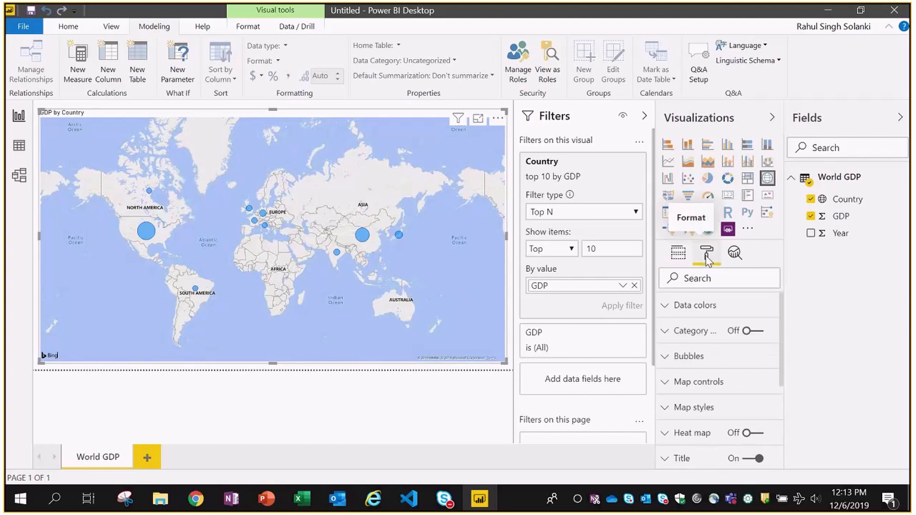
click(666, 308)
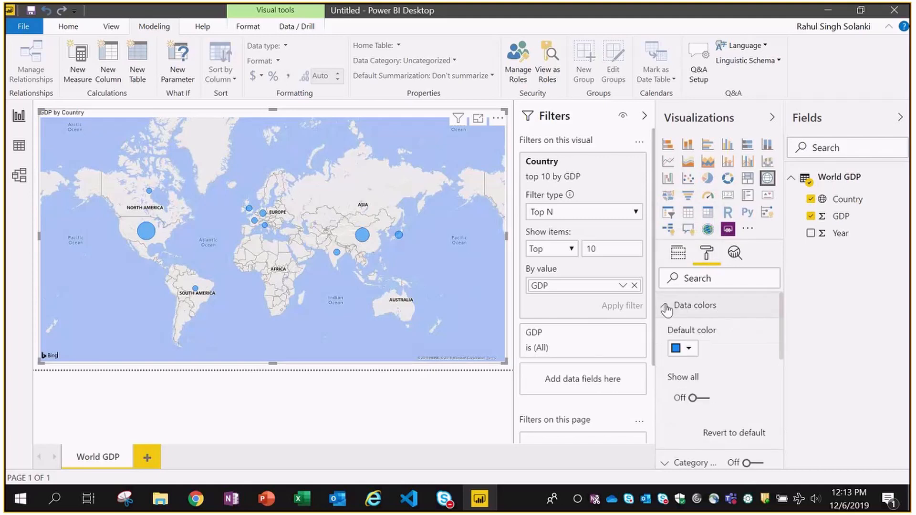
click(688, 350)
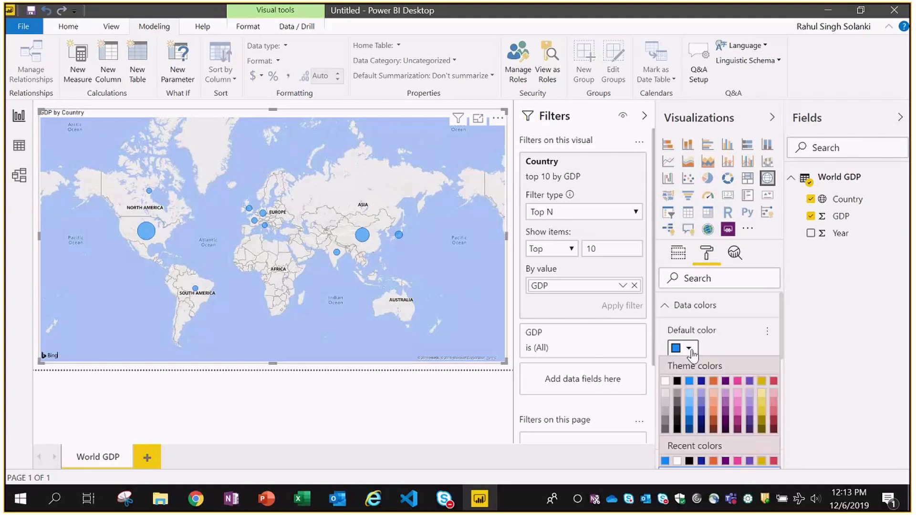
click(678, 382)
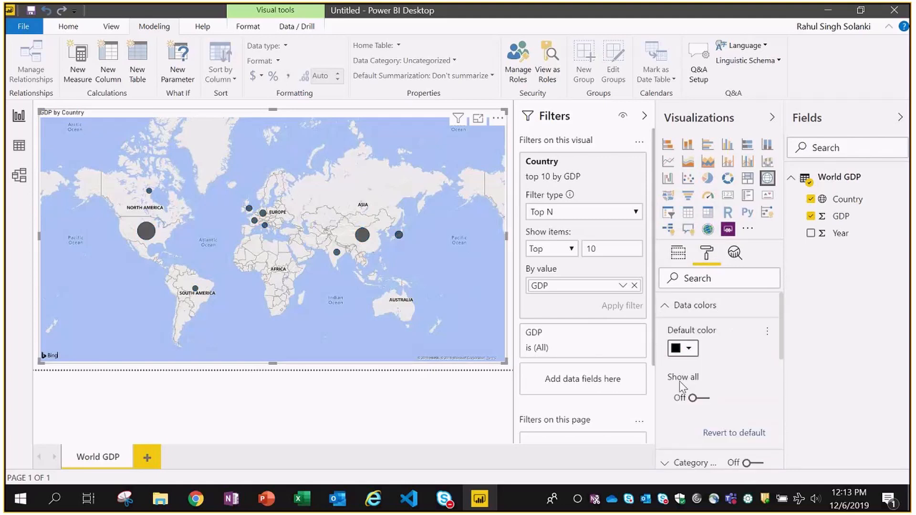
click(696, 350)
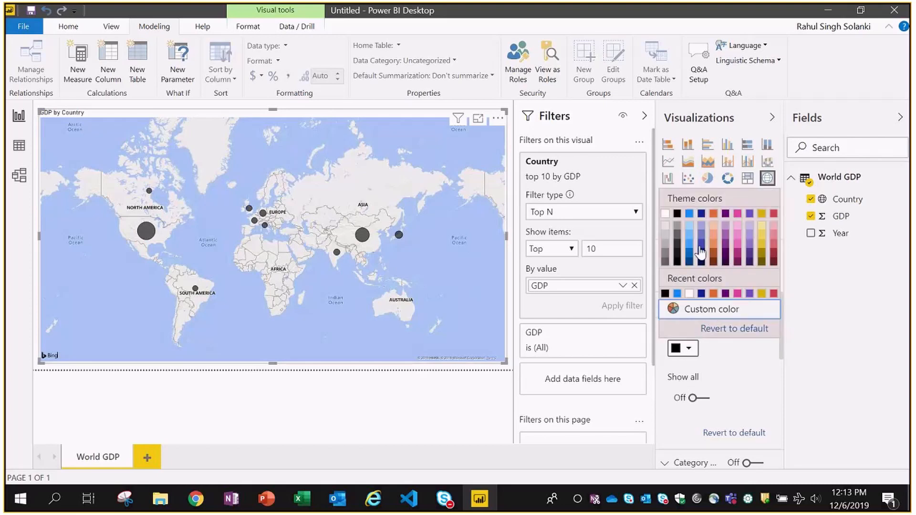
click(701, 294)
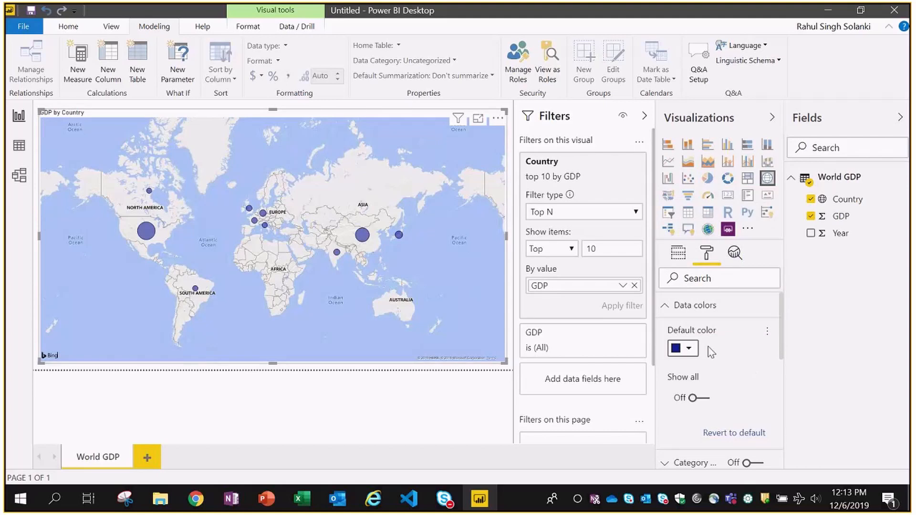
click(688, 349)
click(687, 293)
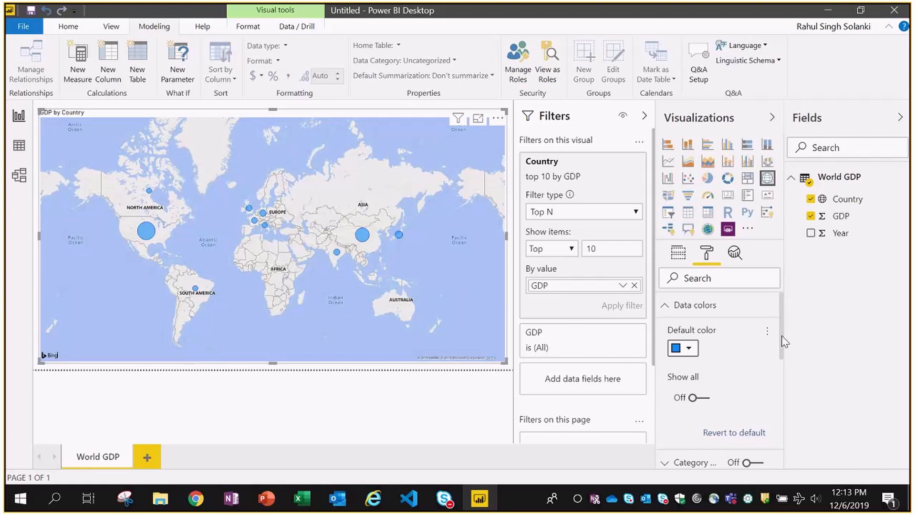
drag(781, 336, 788, 371)
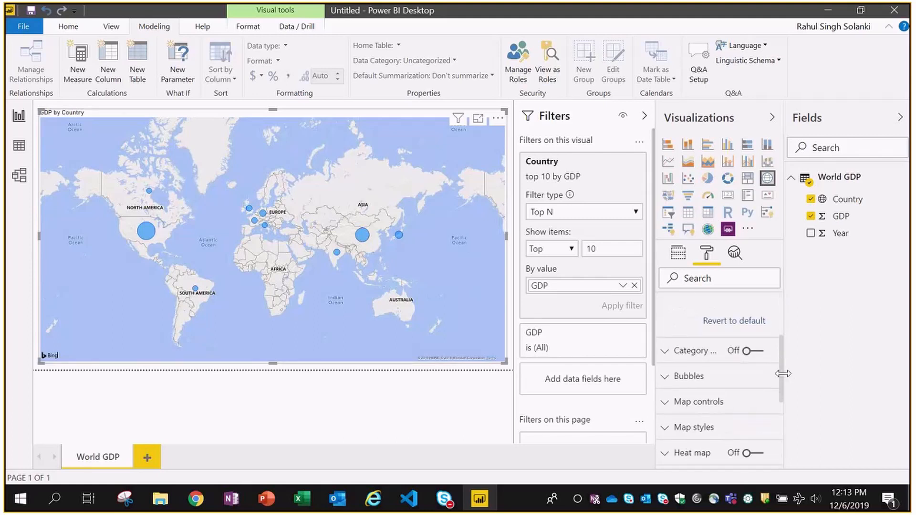
- Turn Category labels on to show country names, then collapse the Filters pane
click(750, 351)
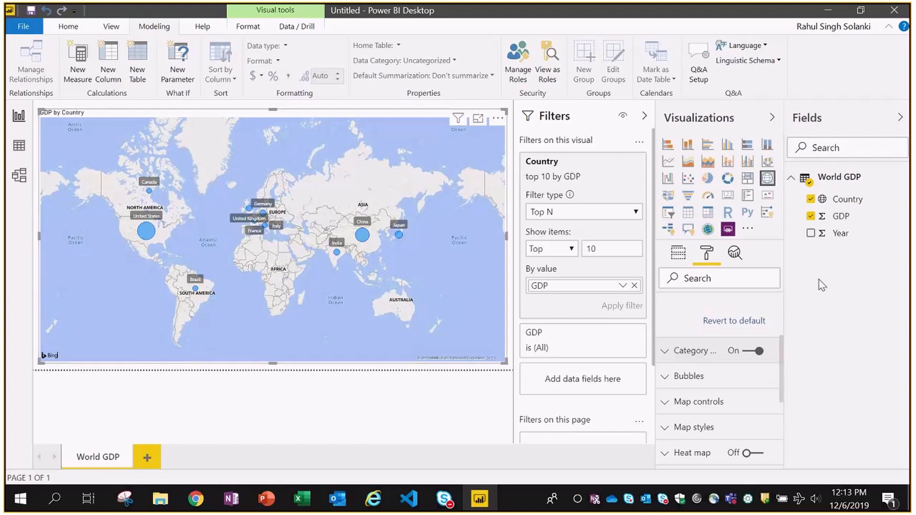
scroll(783, 370, down, 3)
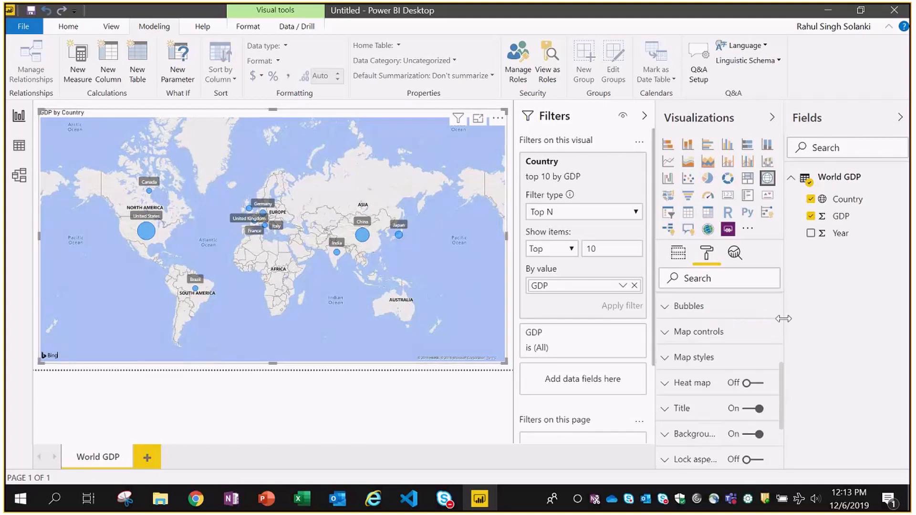
click(678, 253)
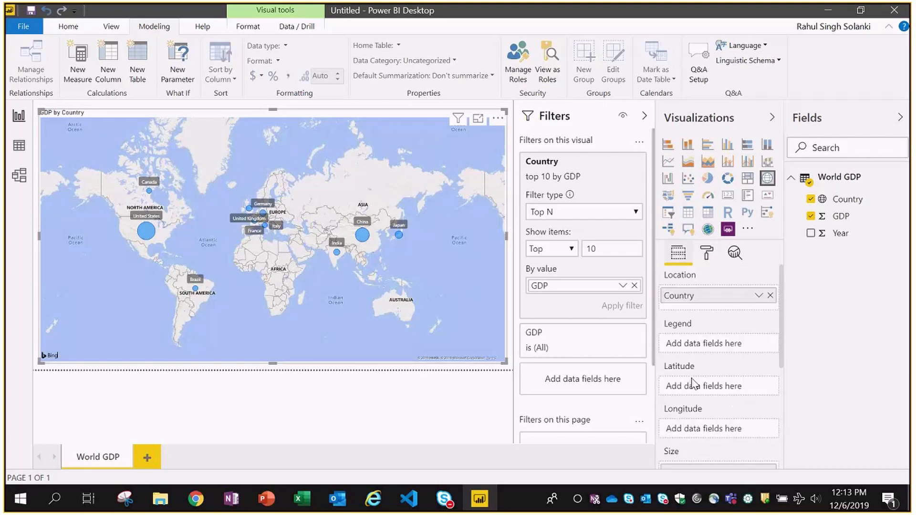
click(706, 253)
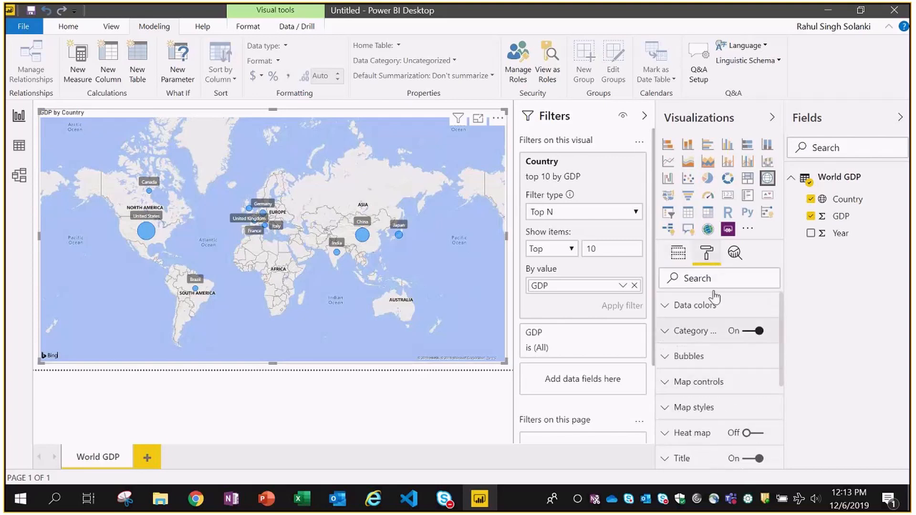
click(678, 253)
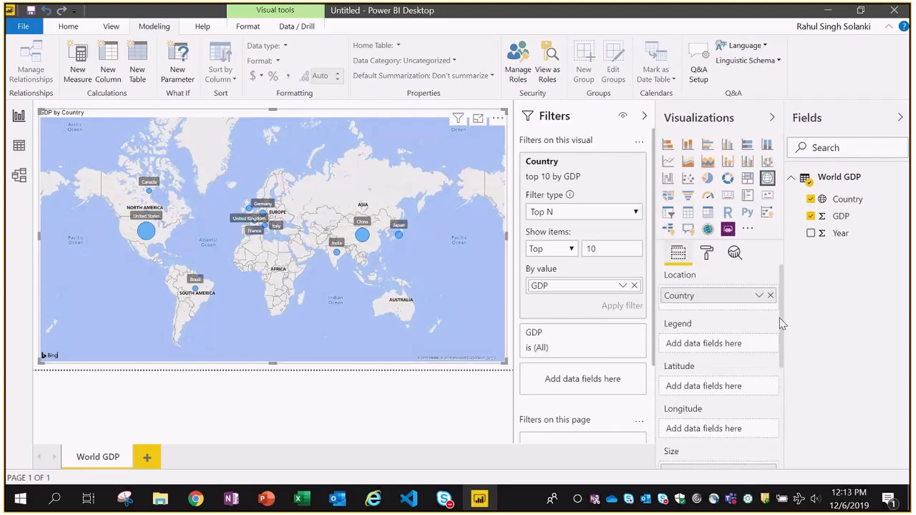
drag(782, 333, 792, 299)
click(644, 116)
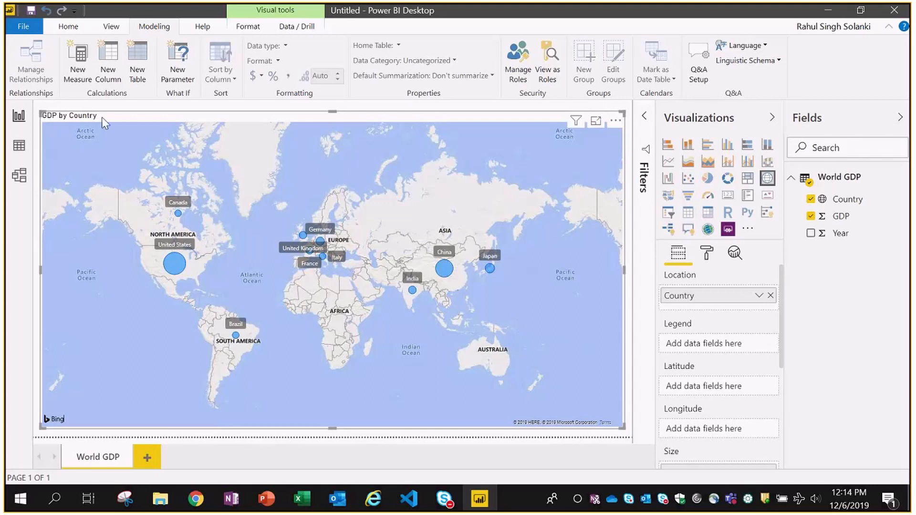
- Save the report to the Power BI folder with the file name 'TraniningFile'
click(31, 12)
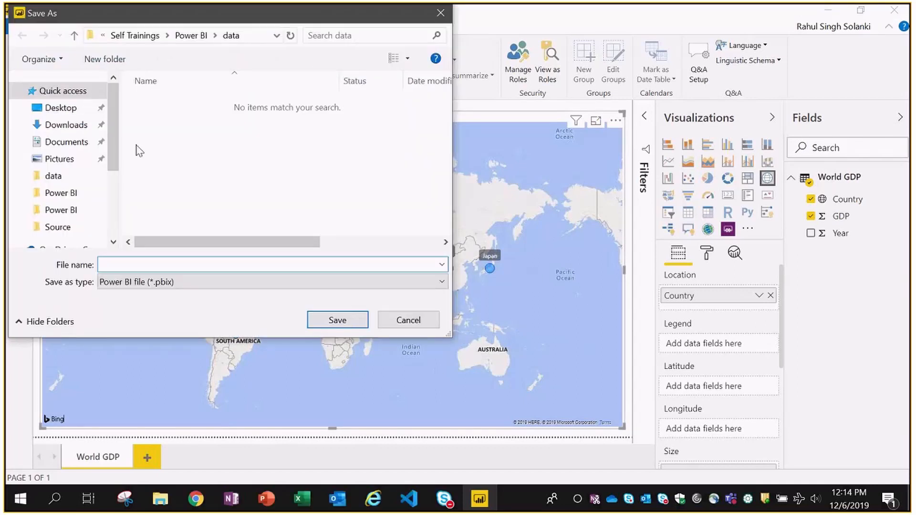
click(186, 36)
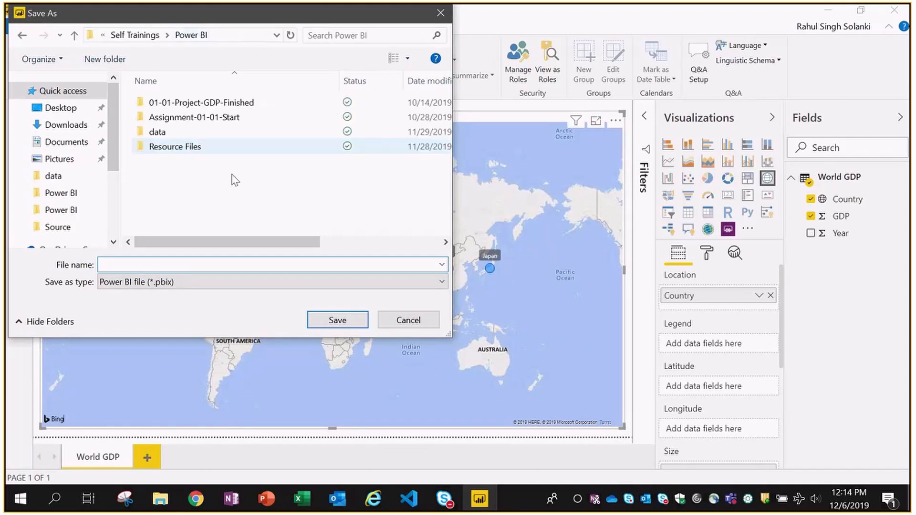
text(T)
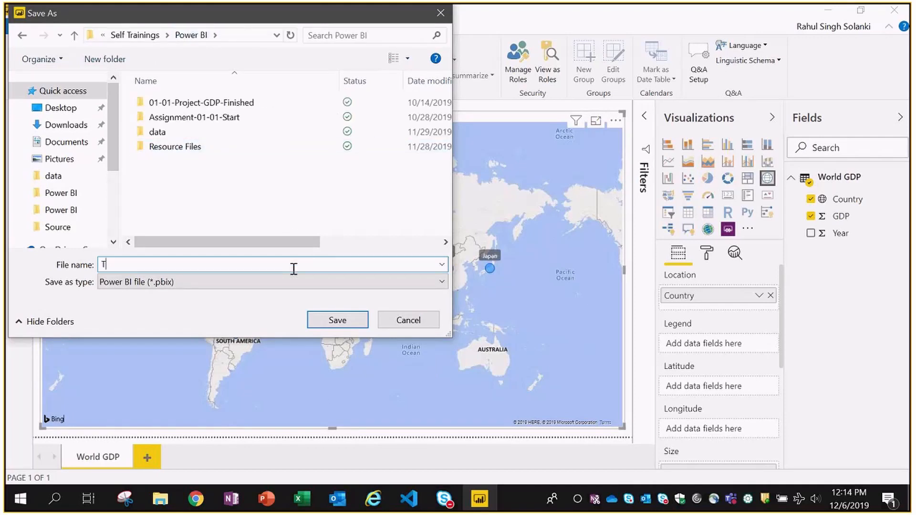
text(ran)
text(ining)
text(File)
click(351, 319)
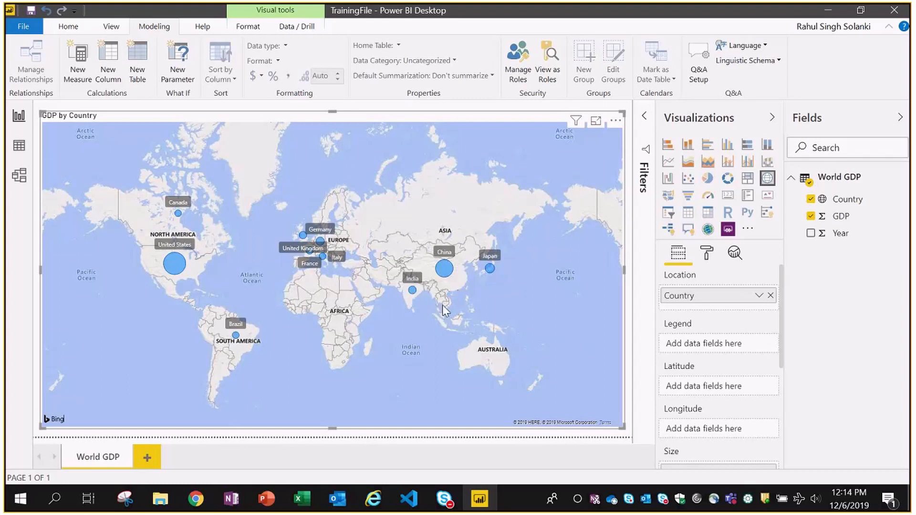
mouse_move(175, 267)
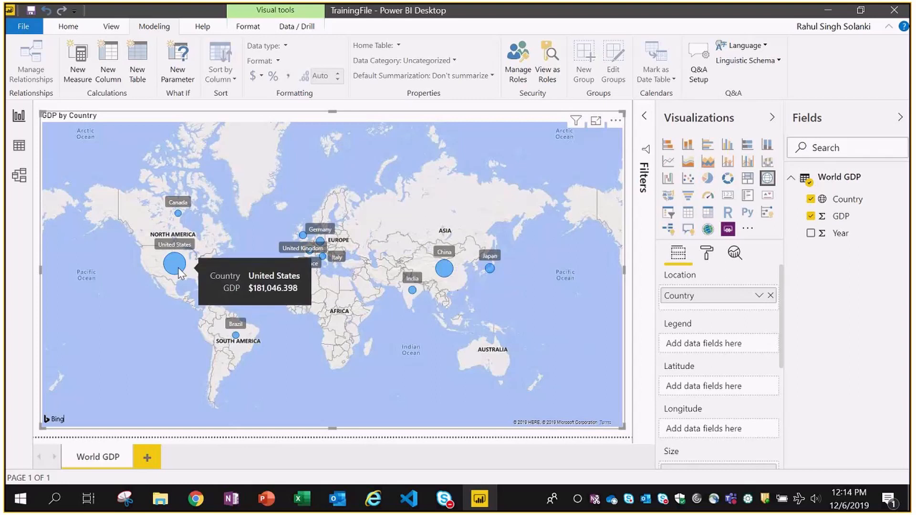
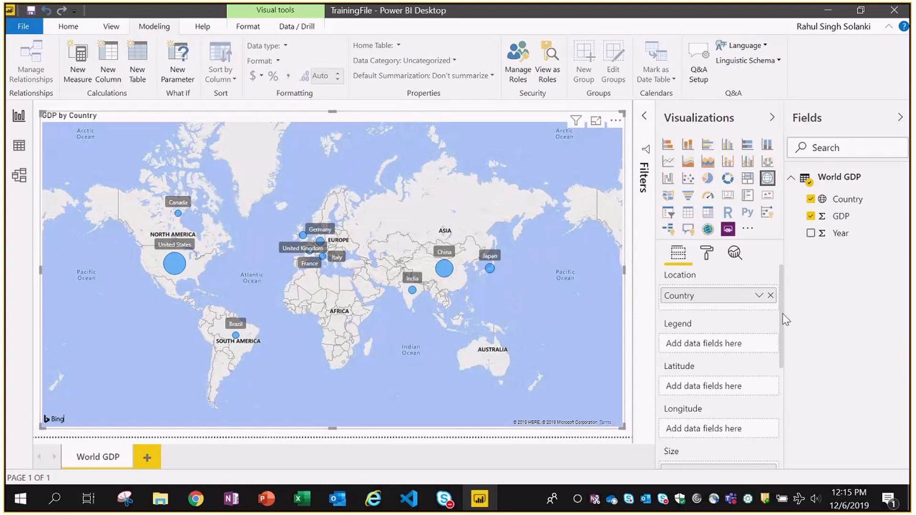
- Leave the GDP by Country map and bring data.json up in Visual Studio Code
drag(781, 313, 787, 400)
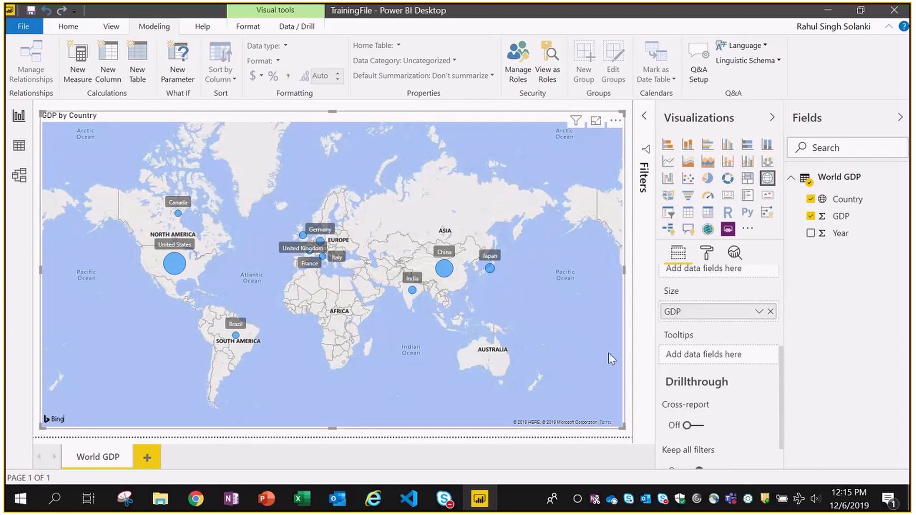
key(alt+Tab)
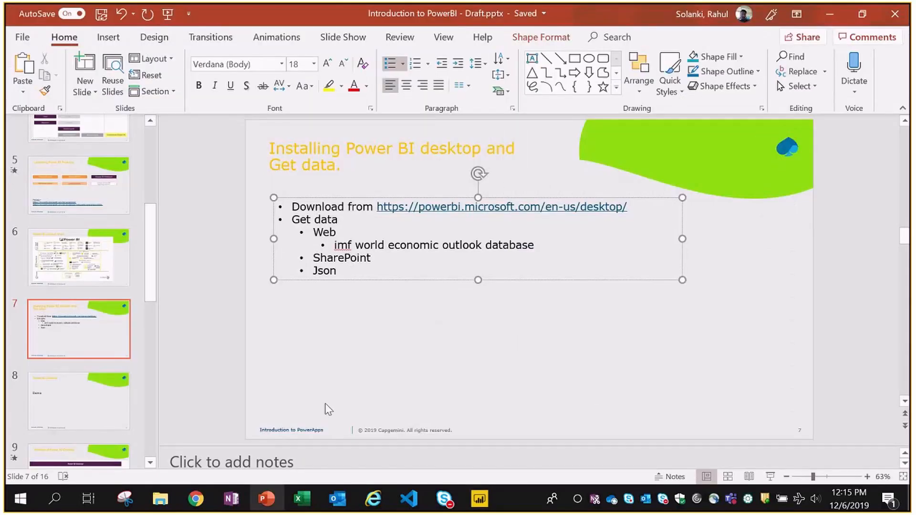
click(160, 499)
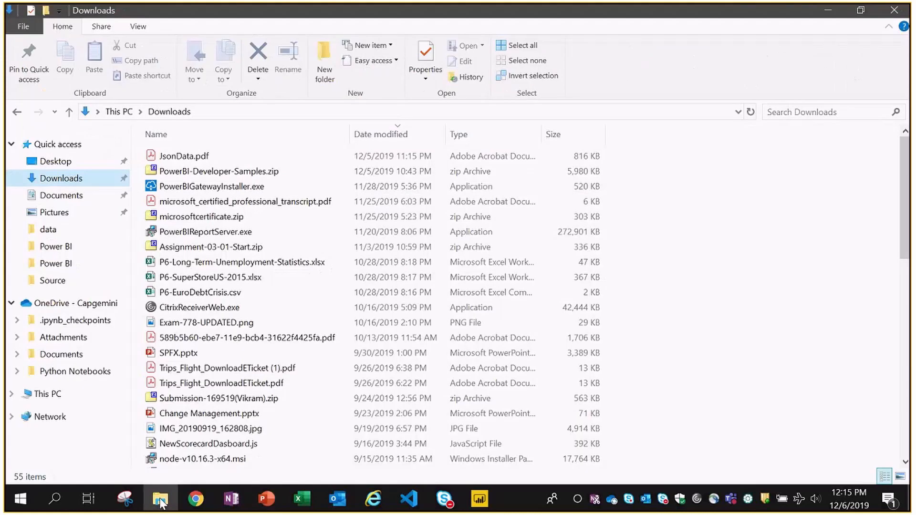
click(160, 500)
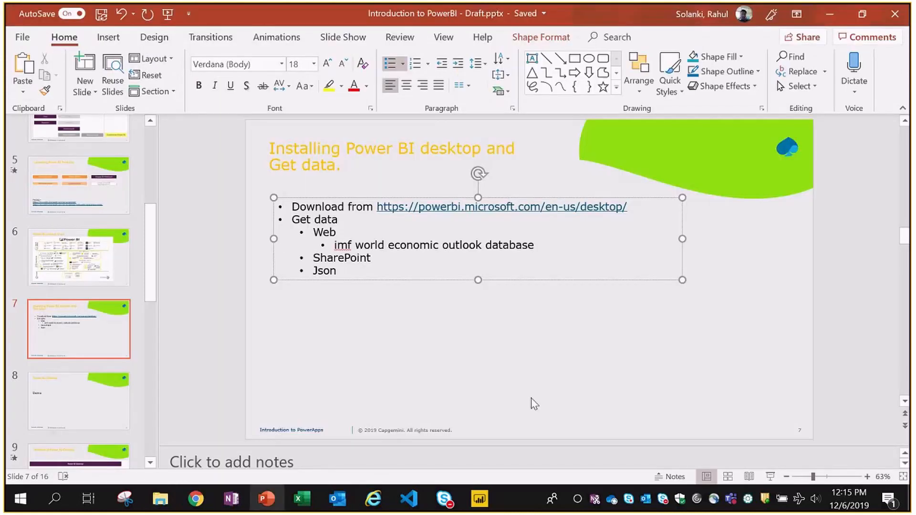
click(410, 499)
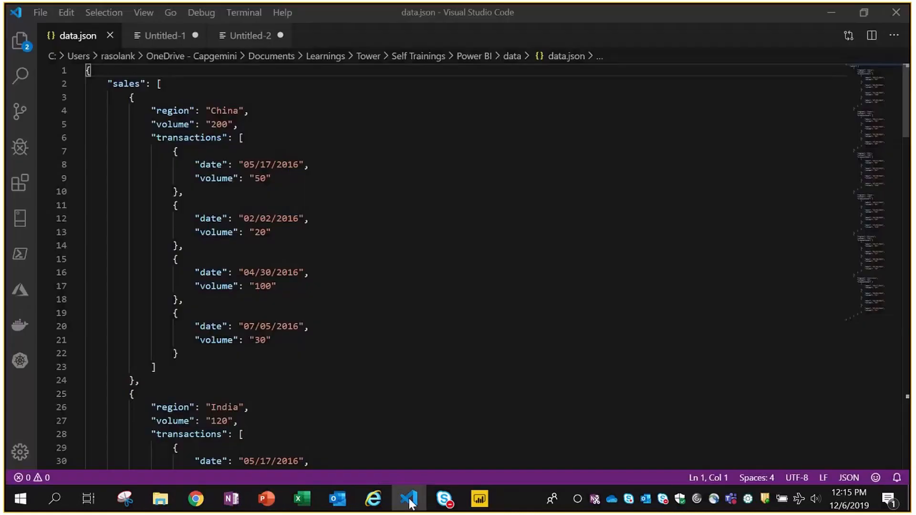
- Point out the sales array and the China entry's region and volume 200 in data.json
click(332, 95)
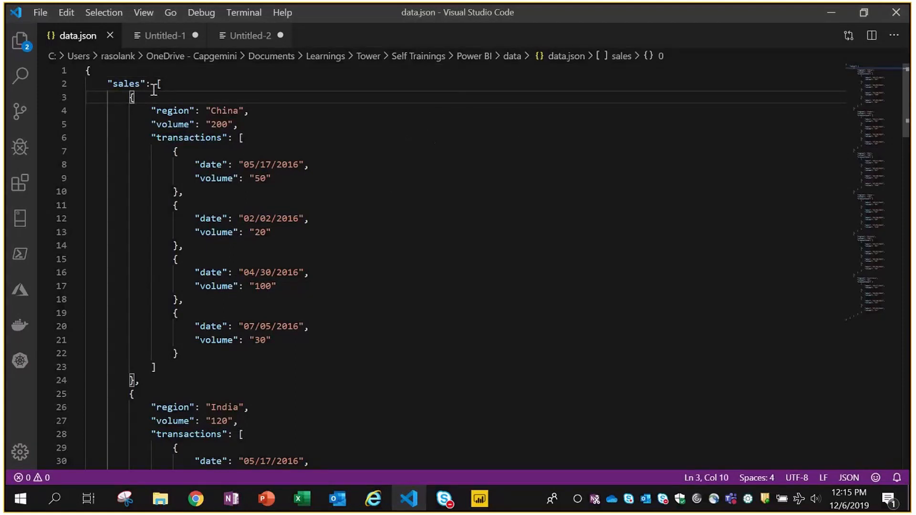
click(125, 84)
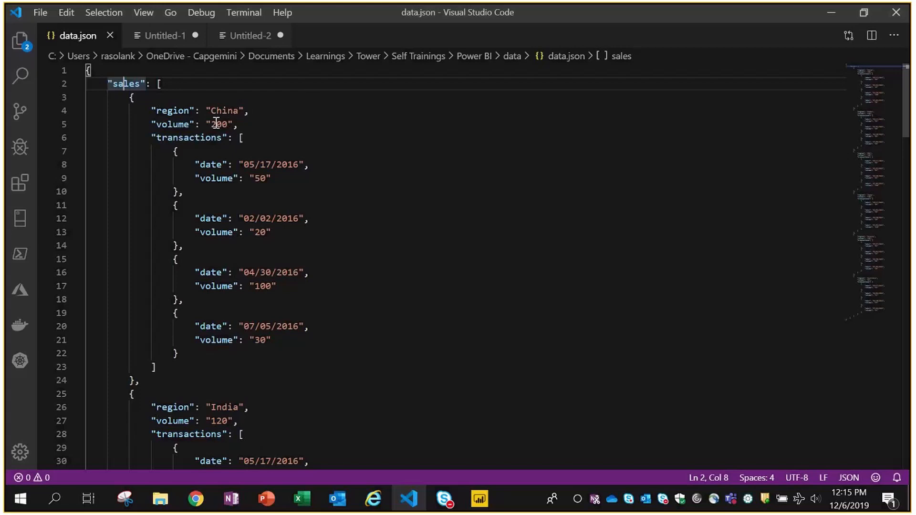
double_click(220, 124)
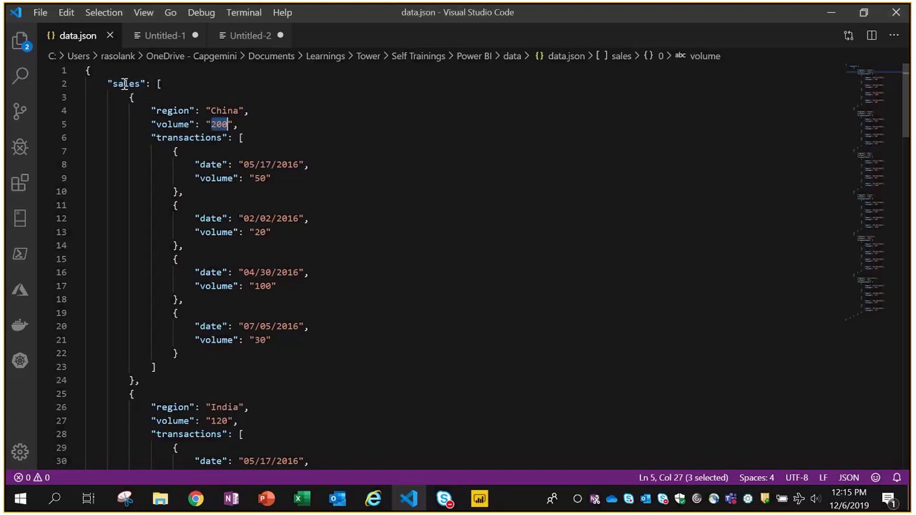
double_click(225, 110)
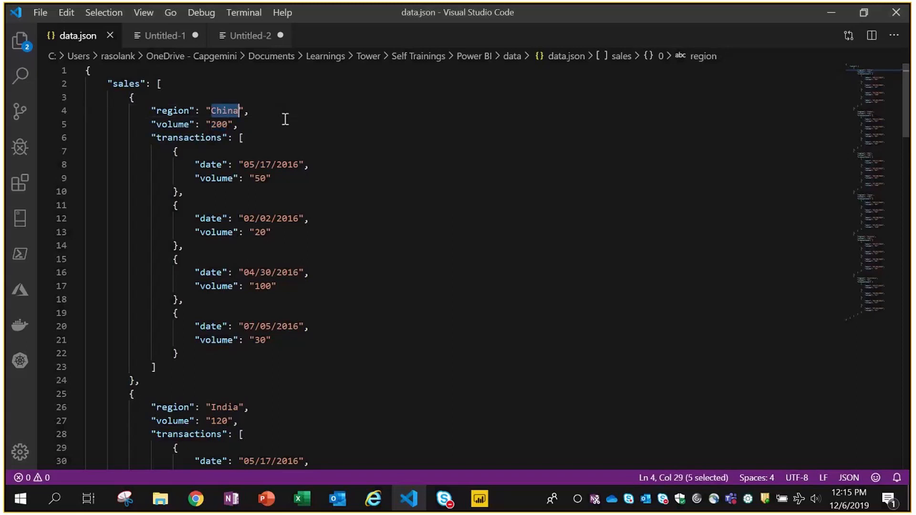
double_click(222, 124)
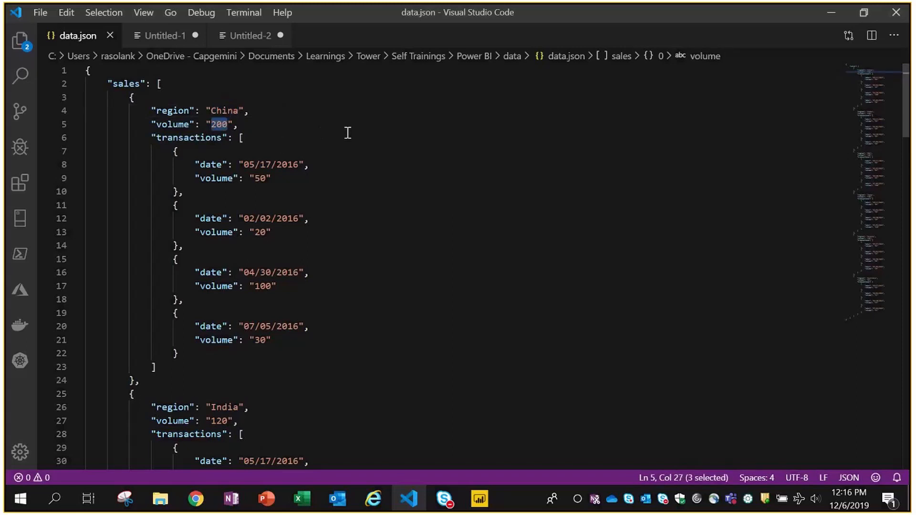
- Walk through China's transactions list, showing each transaction's date and volume fields
click(203, 149)
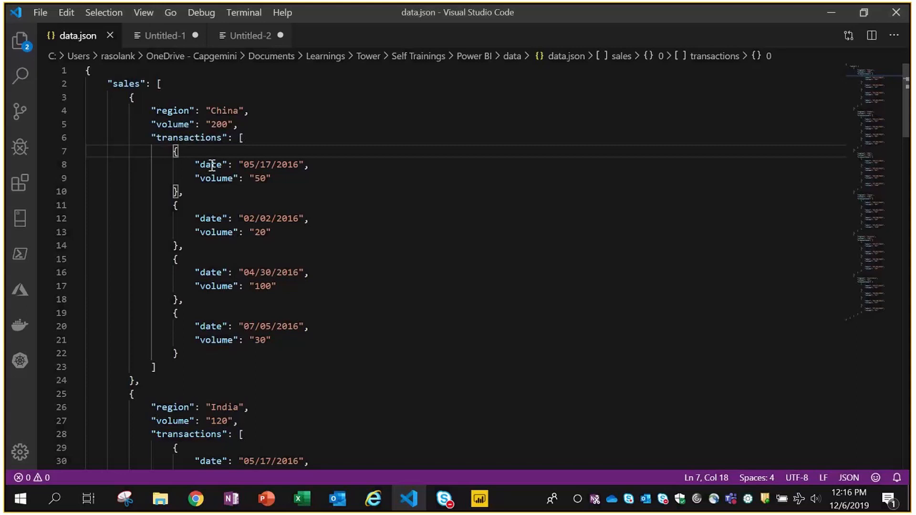
drag(218, 164, 258, 179)
click(280, 177)
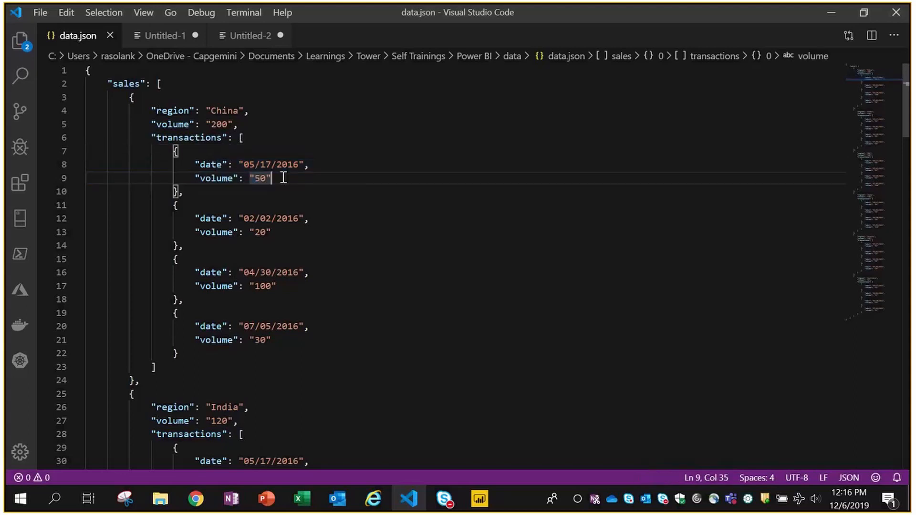
click(229, 232)
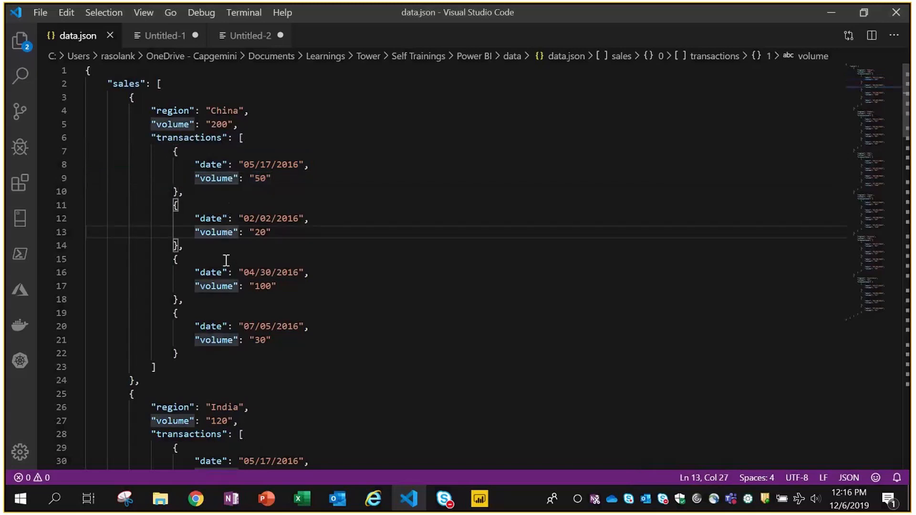
click(222, 272)
click(192, 139)
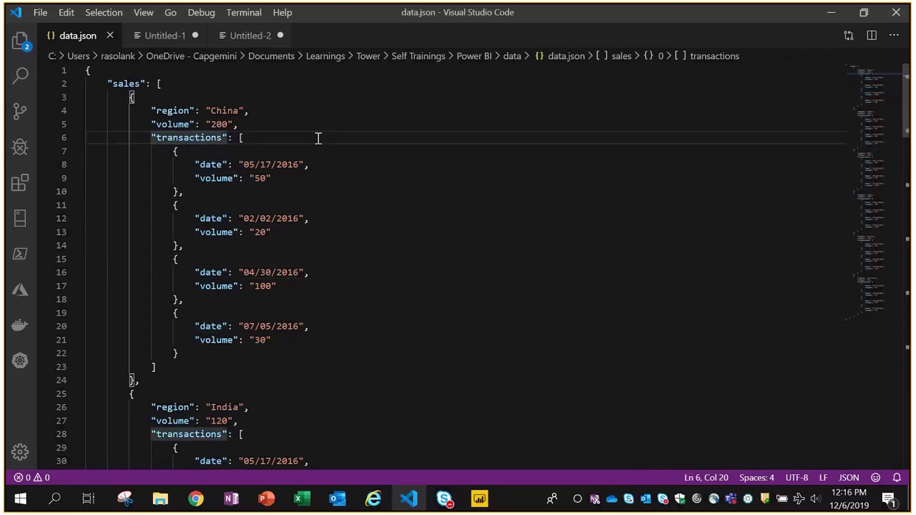
click(129, 83)
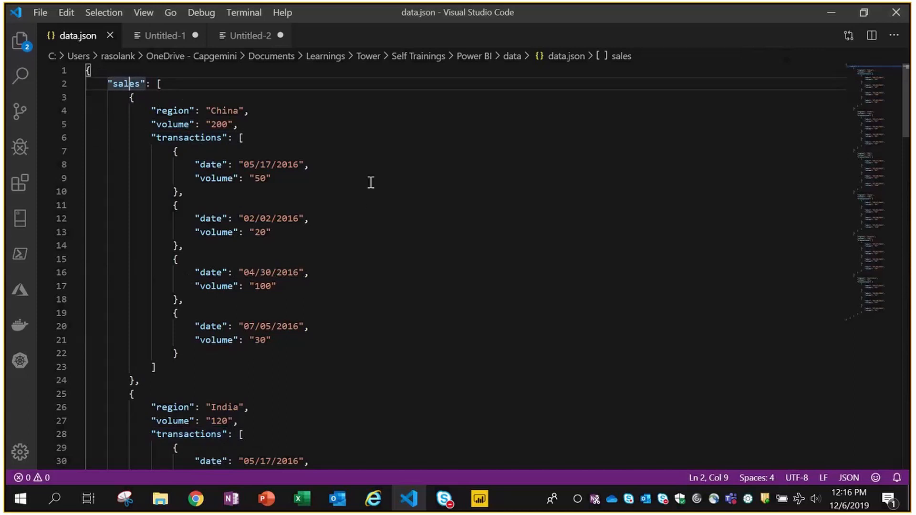
- Scroll through the other regions, revisit the first transaction's volume, then return to Power BI
scroll(377, 181, down, 5)
scroll(411, 252, down, 1)
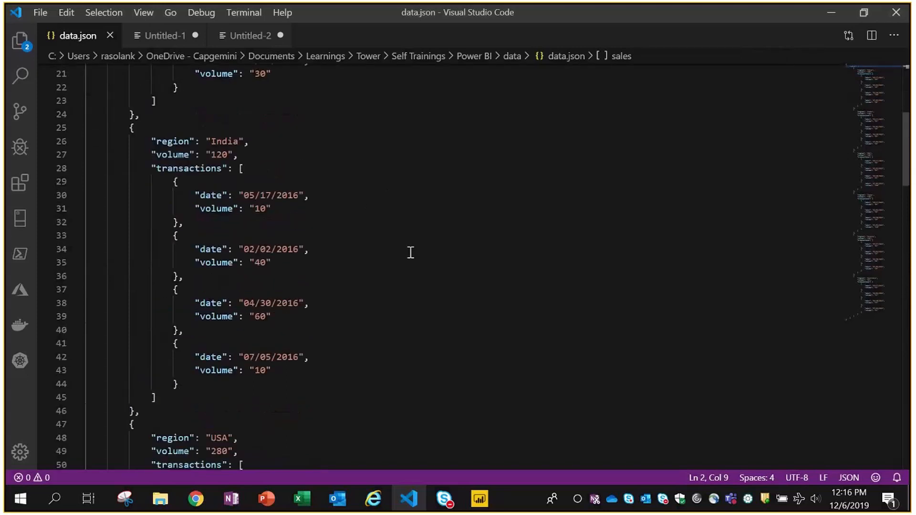
scroll(411, 253, down, 5)
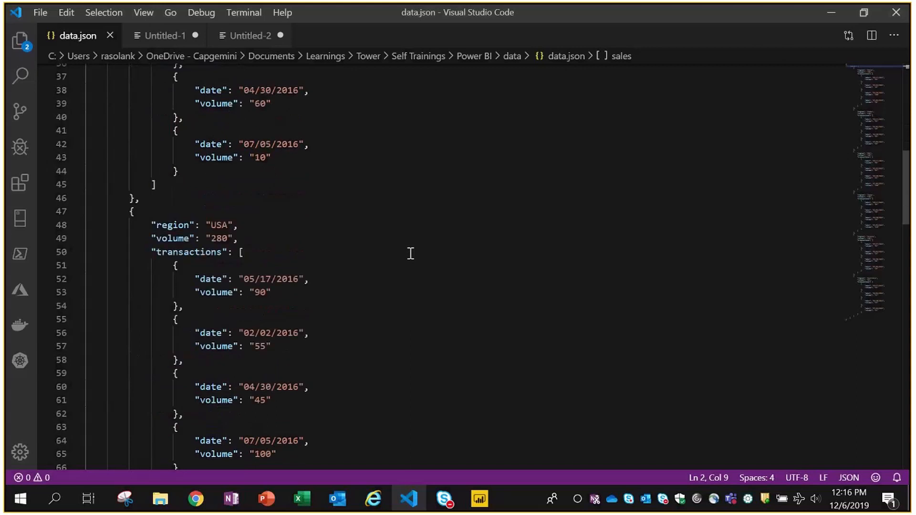
scroll(410, 254, down, 1)
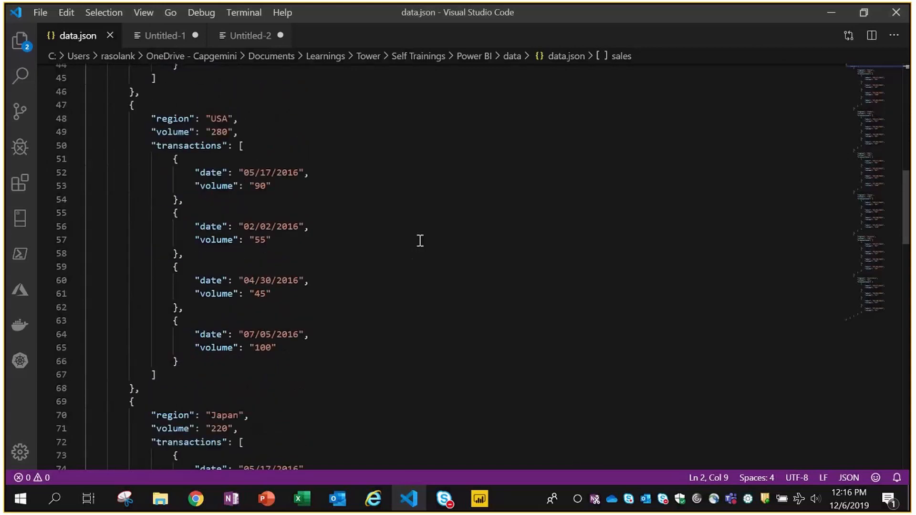
scroll(420, 241, up, 7)
scroll(425, 234, up, 5)
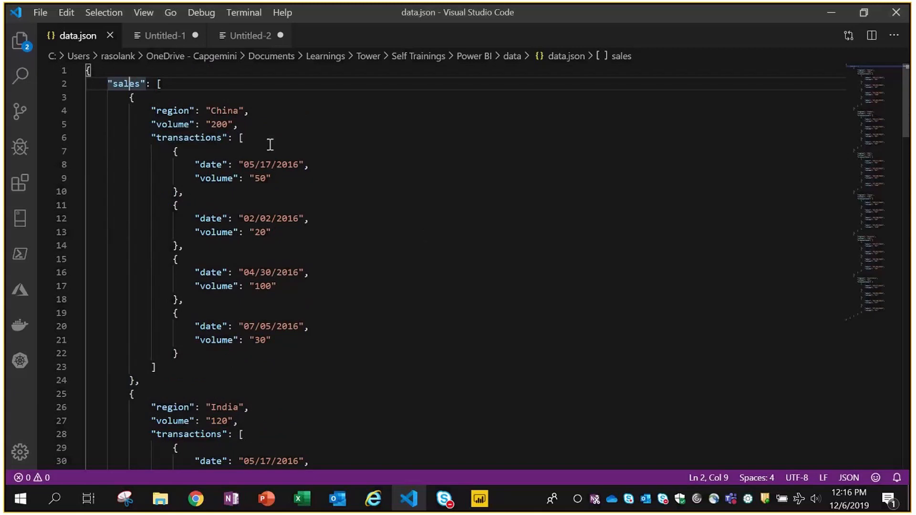
click(273, 144)
click(380, 155)
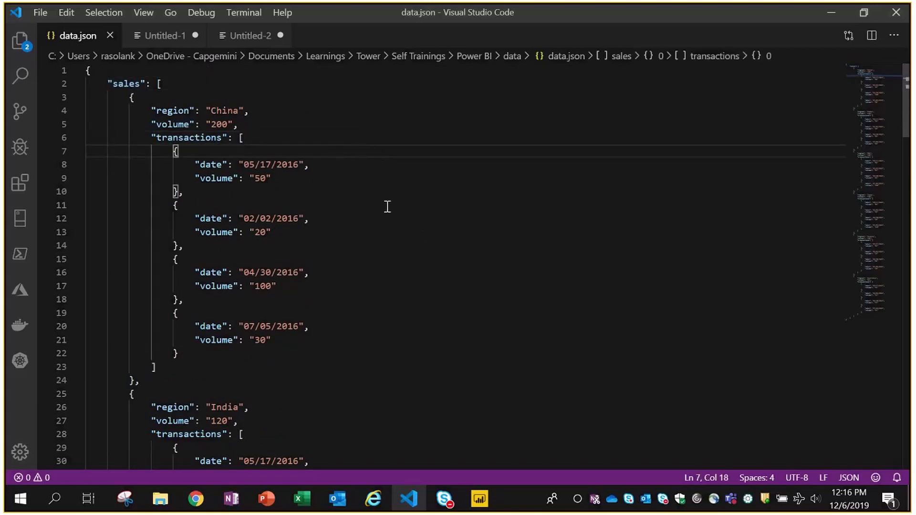
click(307, 180)
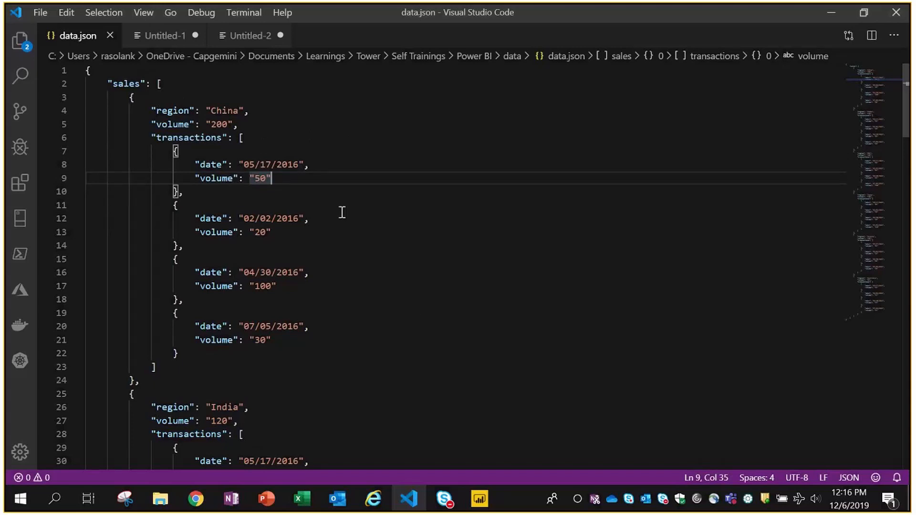
click(479, 498)
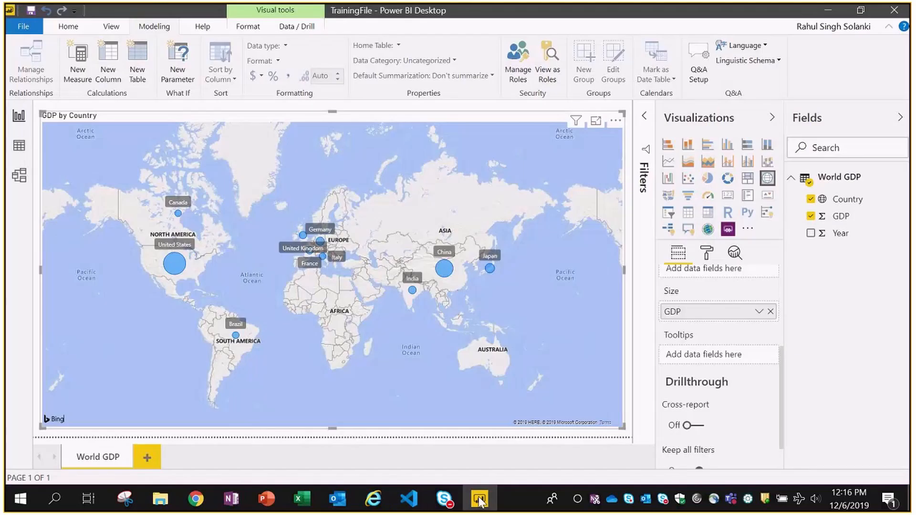
- Pick JSON from the full Get Data connector catalogue and connect to it
click(66, 27)
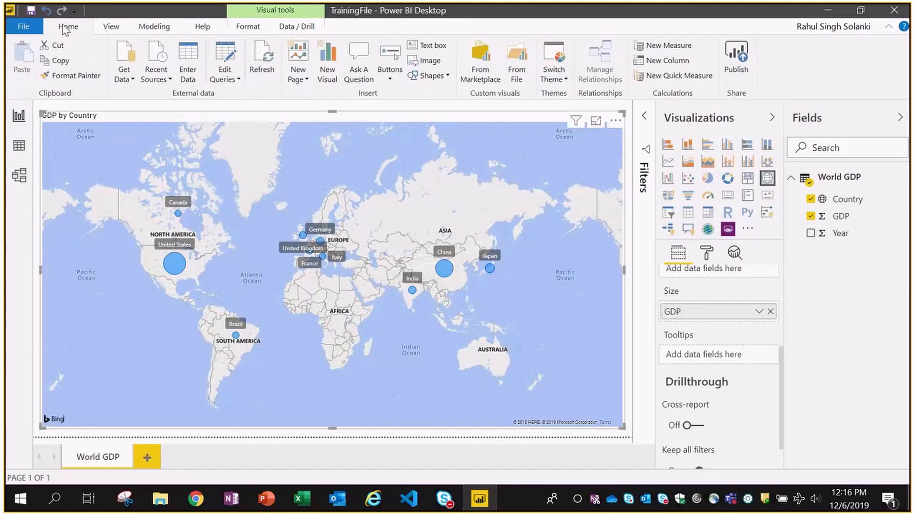
click(132, 79)
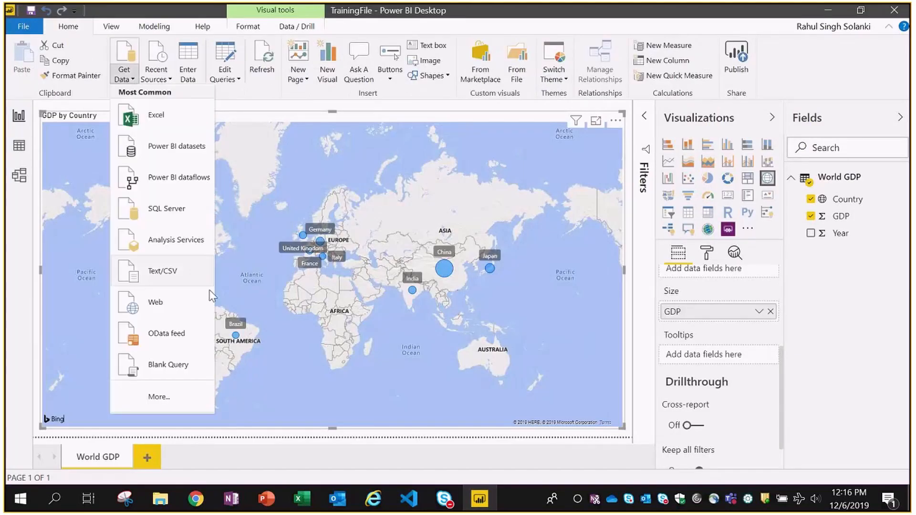
click(153, 396)
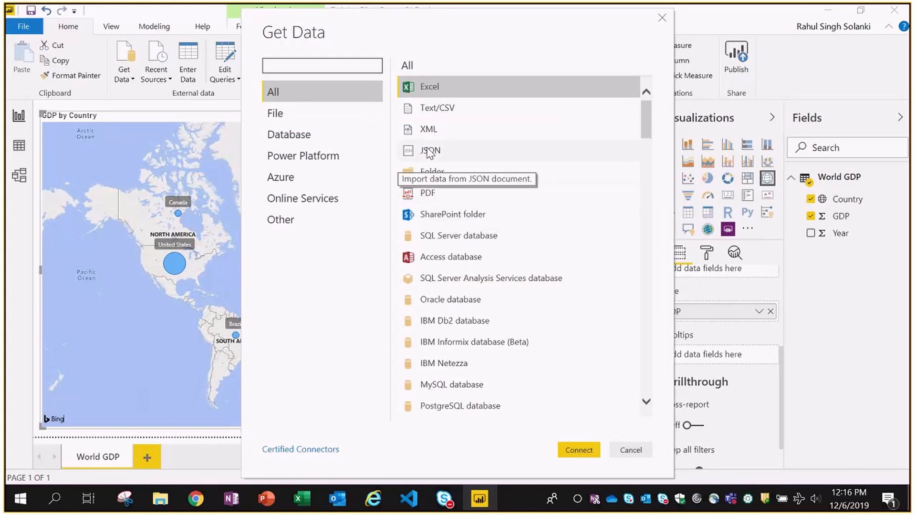
click(513, 151)
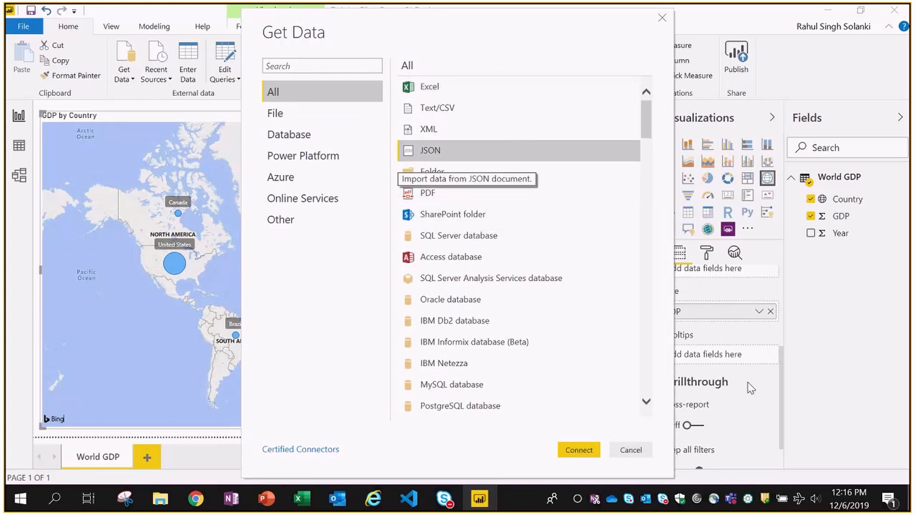
click(580, 450)
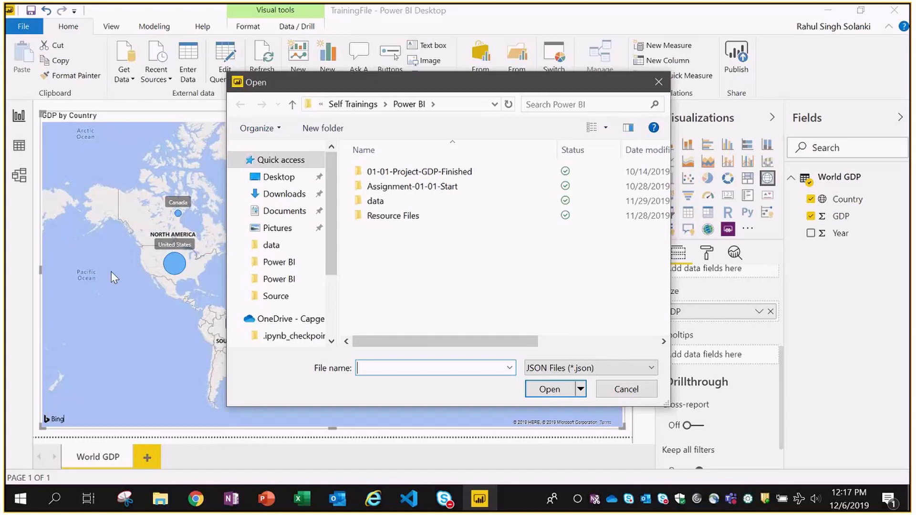
- Open data.json from the data folder to load it into Power Query Editor
drag(332, 224, 334, 261)
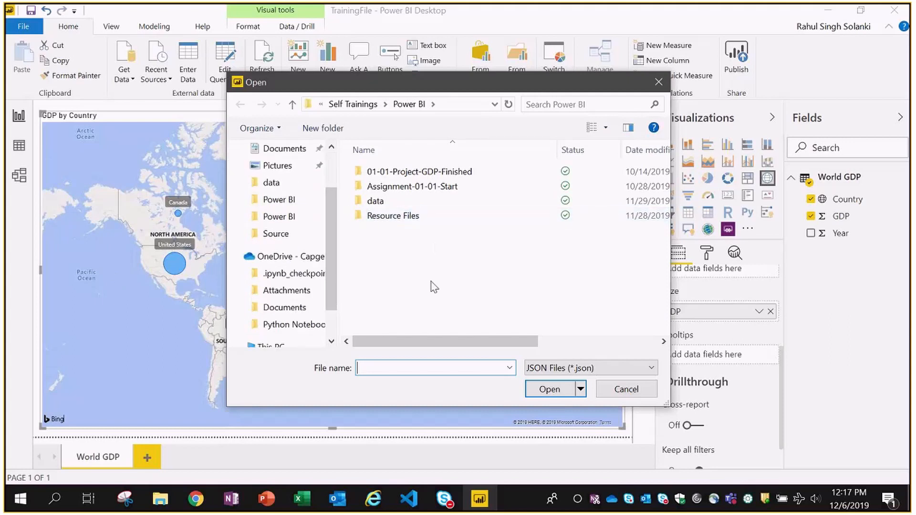
mouse_move(329, 267)
mouse_down()
mouse_move(337, 310)
mouse_move(337, 278)
mouse_up()
click(378, 205)
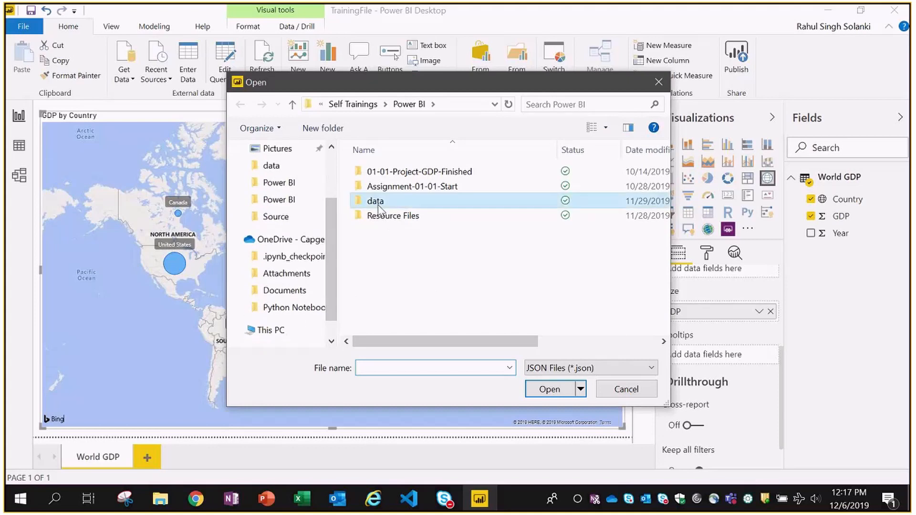
double_click(379, 205)
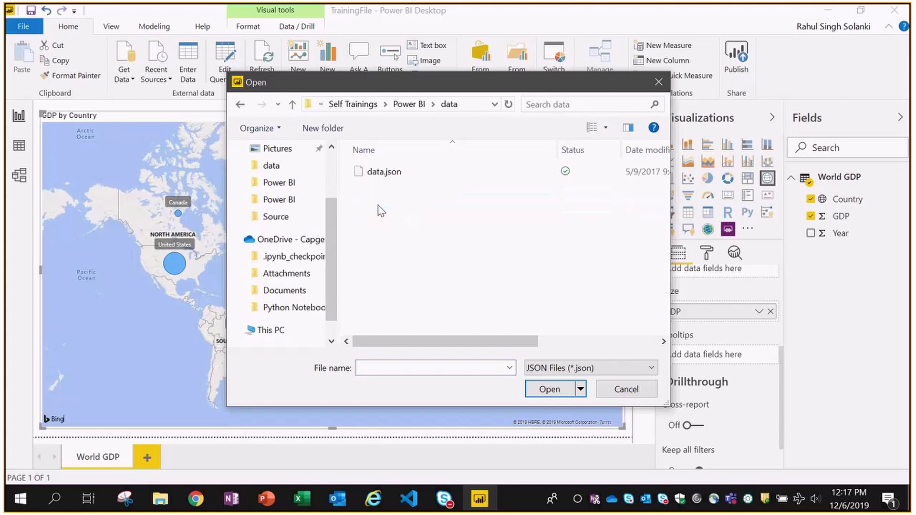
click(412, 176)
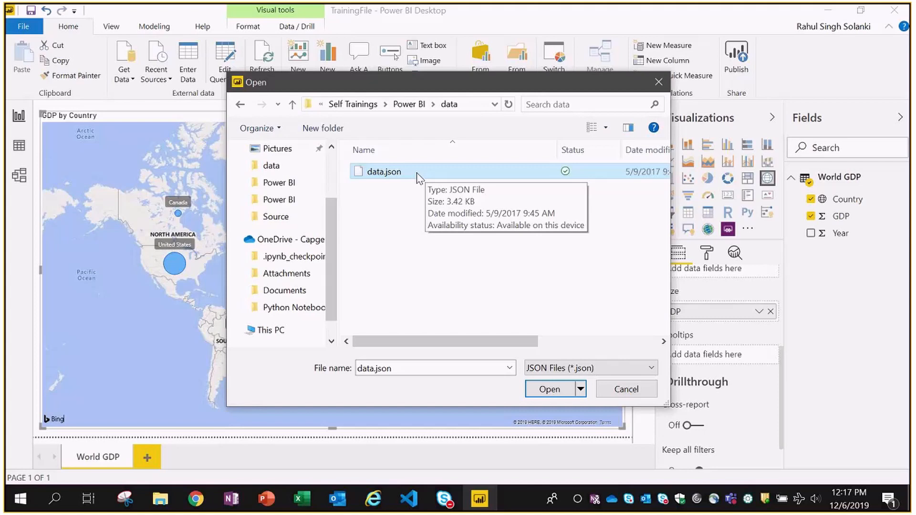
click(549, 389)
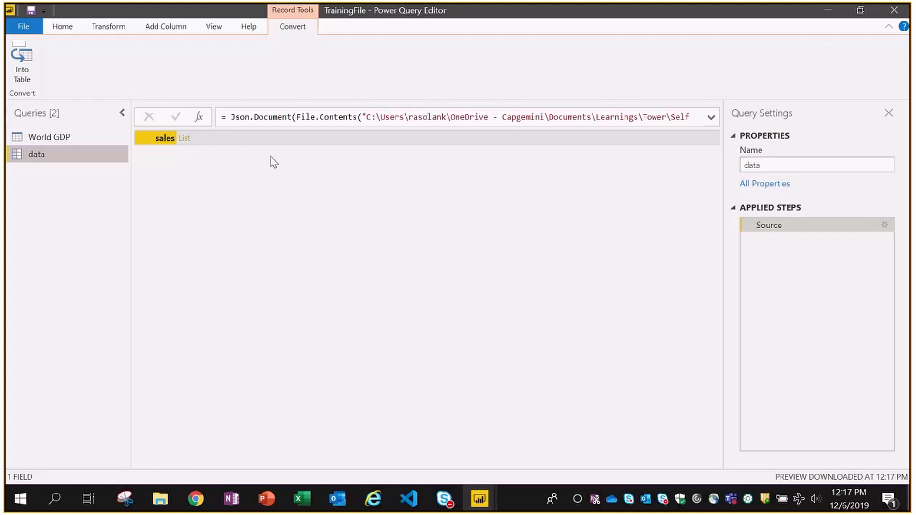
- Preview the sales list's six Record entries in an enlarged preview pane, then view data.json
click(201, 140)
click(201, 144)
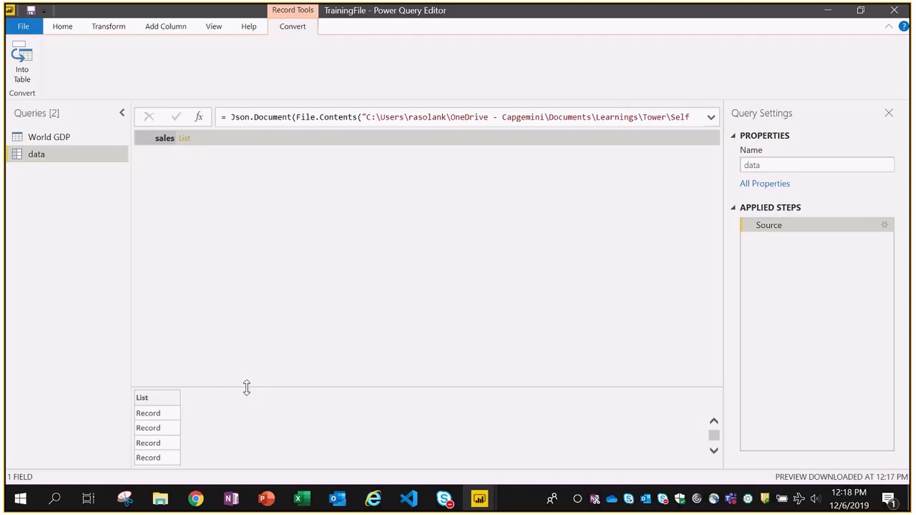
drag(247, 387, 247, 324)
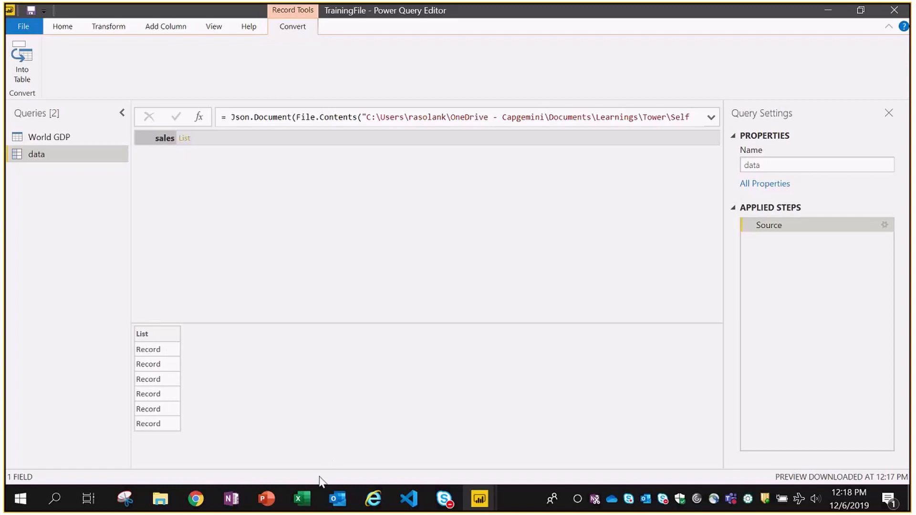
click(409, 498)
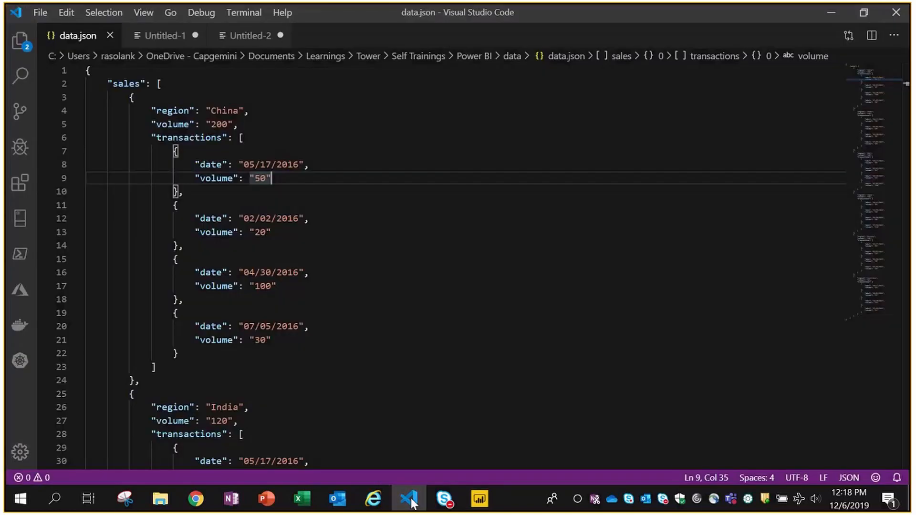
- Select the sales array and its first entry in data.json, comparing against Power Query Editor
double_click(123, 83)
drag(159, 84, 170, 367)
key(alt+Tab)
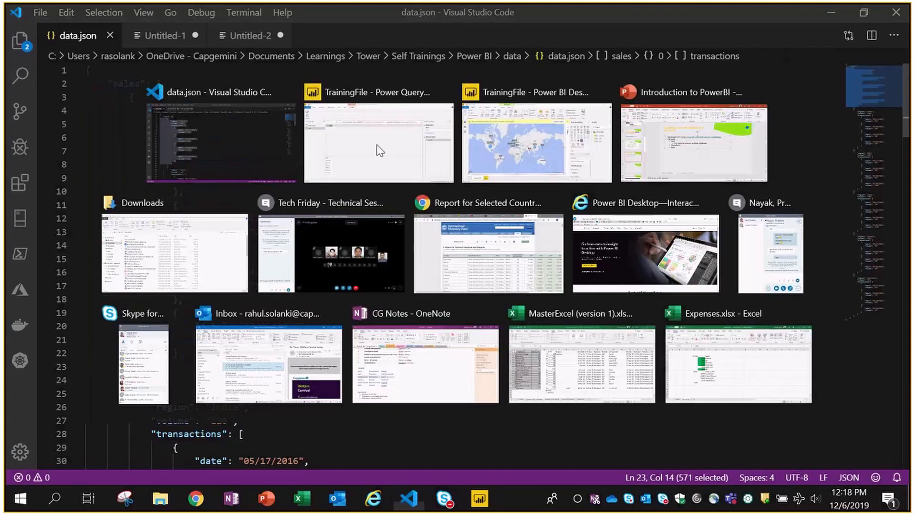
click(379, 151)
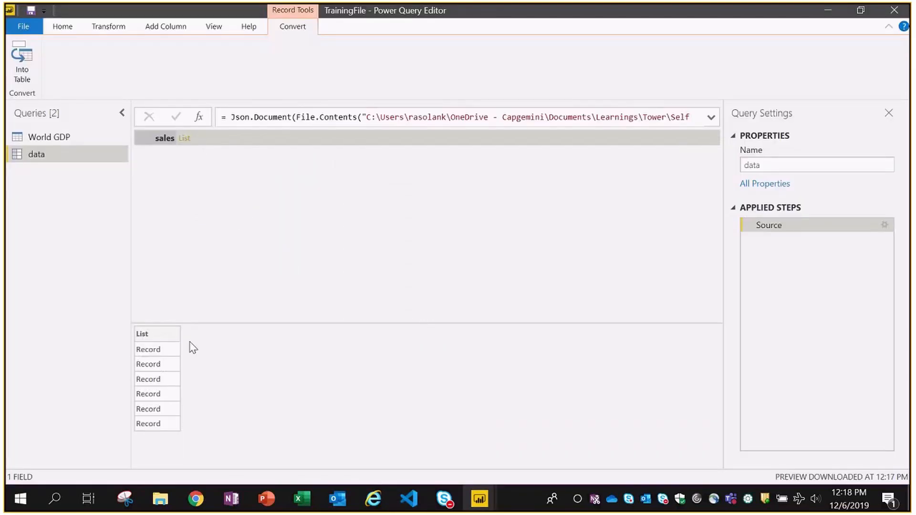
key(alt+Tab)
drag(136, 97, 135, 387)
double_click(133, 393)
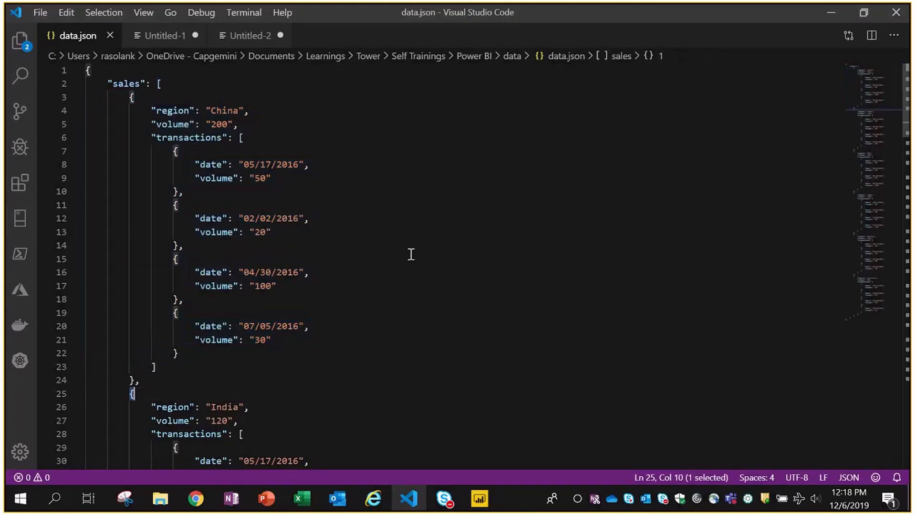
key(alt+Tab)
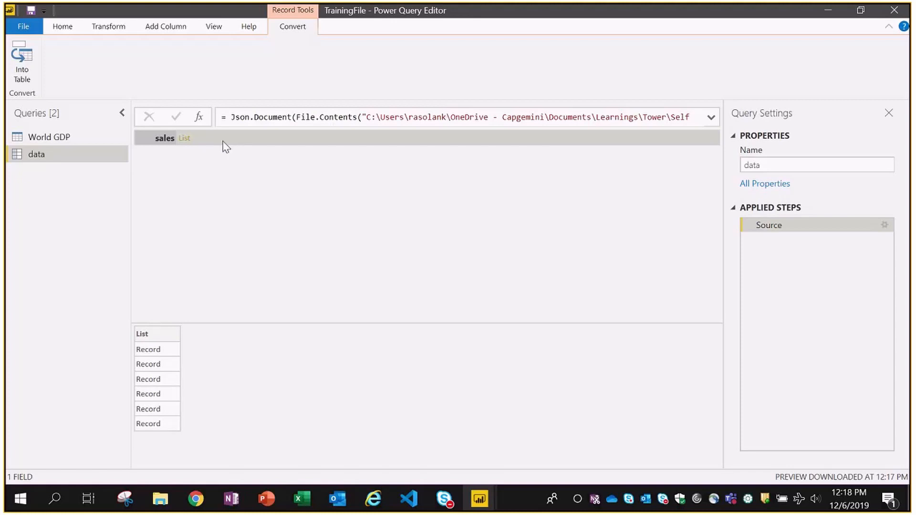
- Convert the data record Into Table and preview its sales List against China's transactions
click(23, 76)
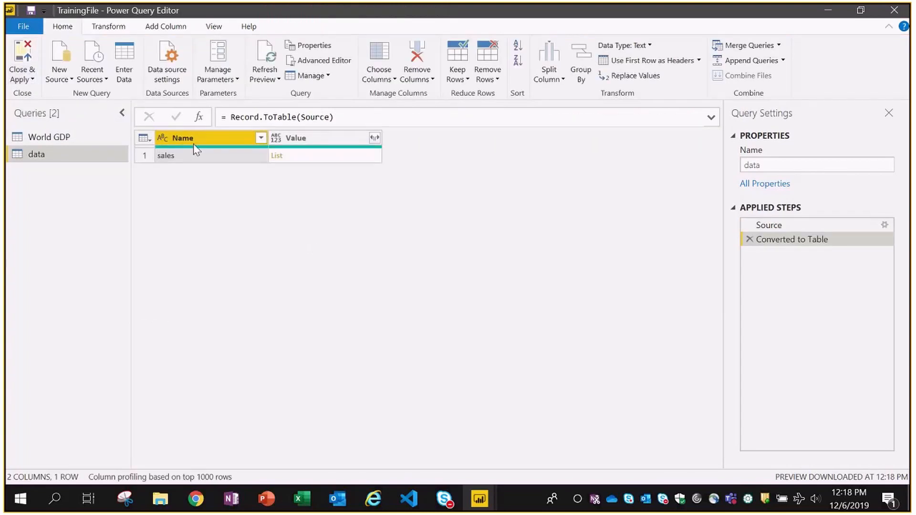
click(188, 159)
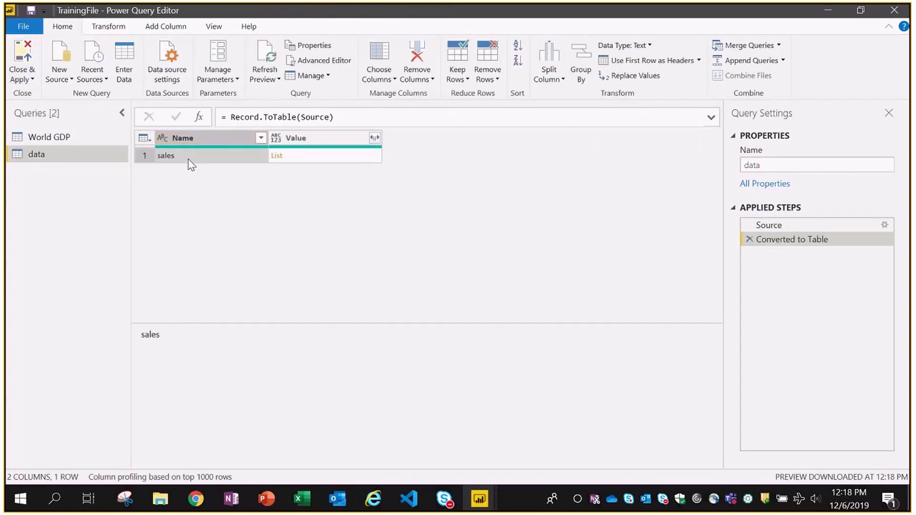
click(305, 162)
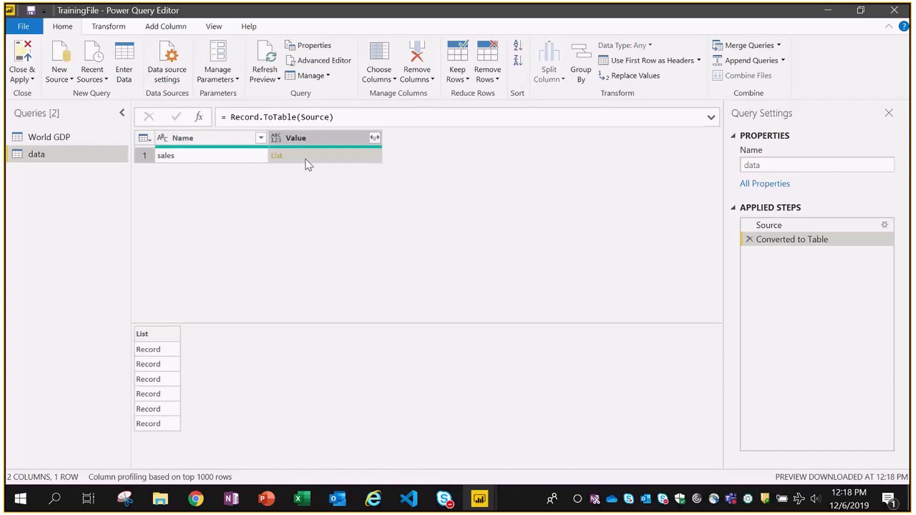
key(alt+Tab)
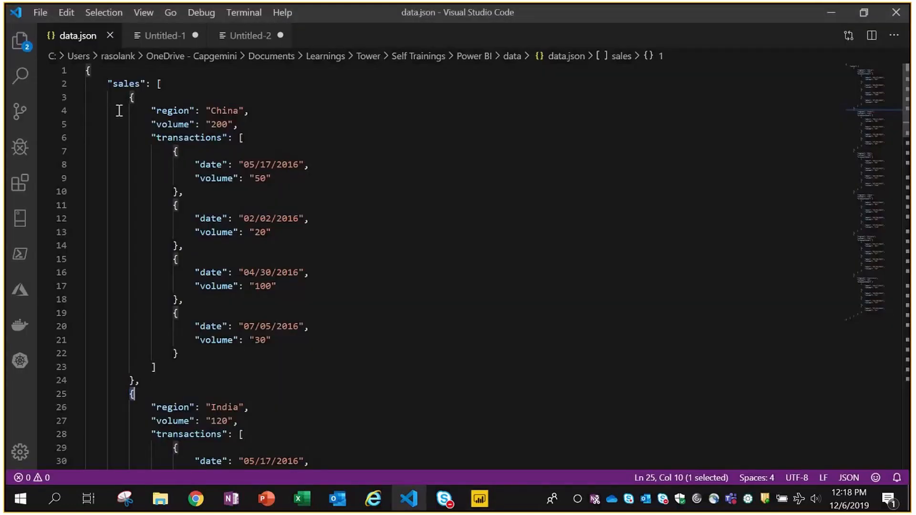
click(295, 142)
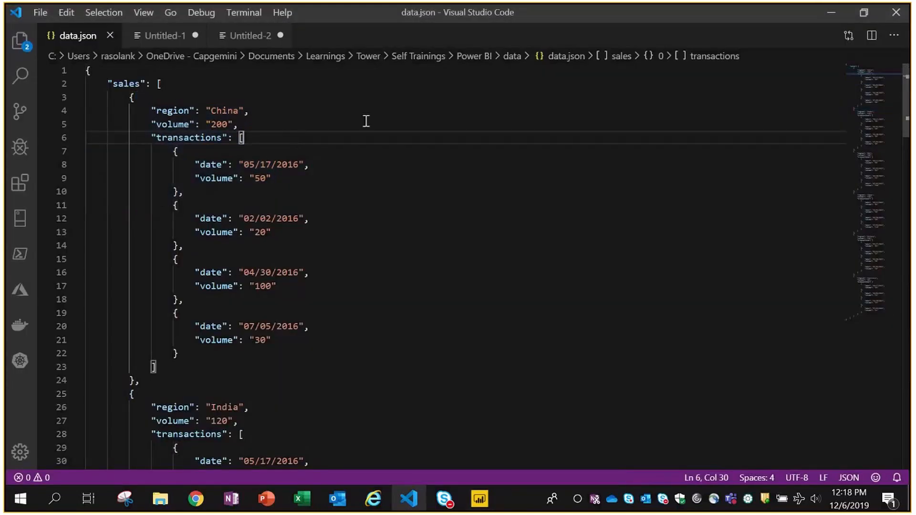
key(alt+Tab)
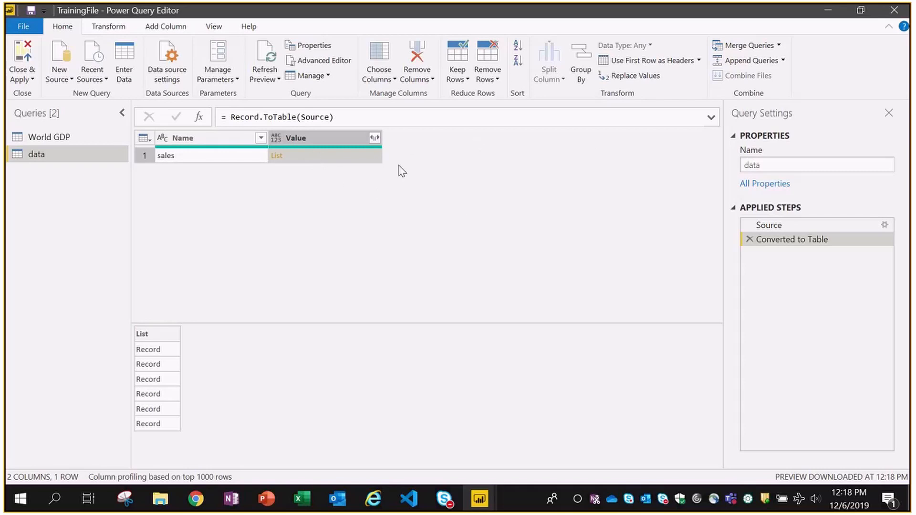
- Expand the Value column to new rows, producing six sales Record rows
click(375, 139)
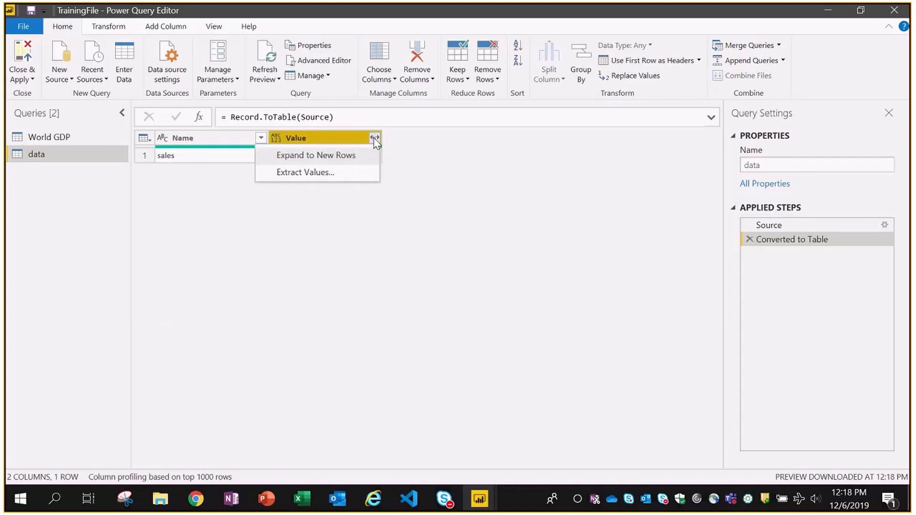
click(307, 158)
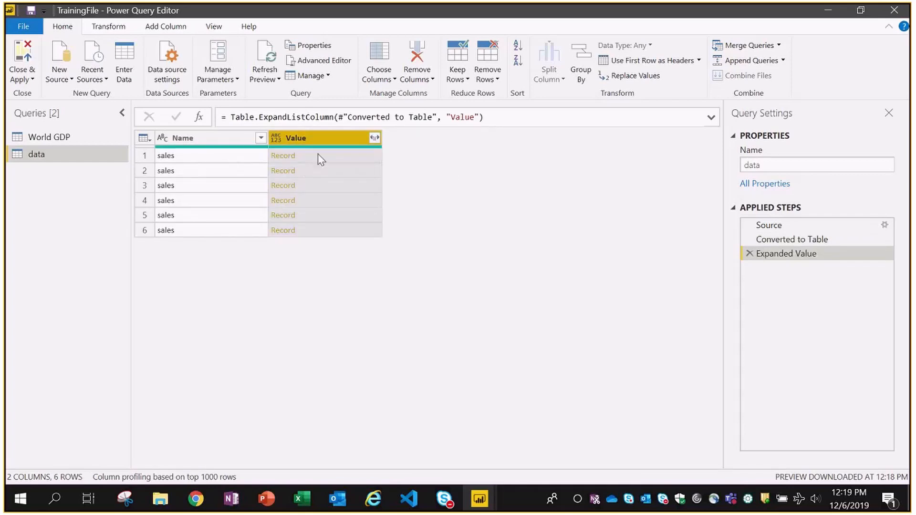
key(alt+Tab)
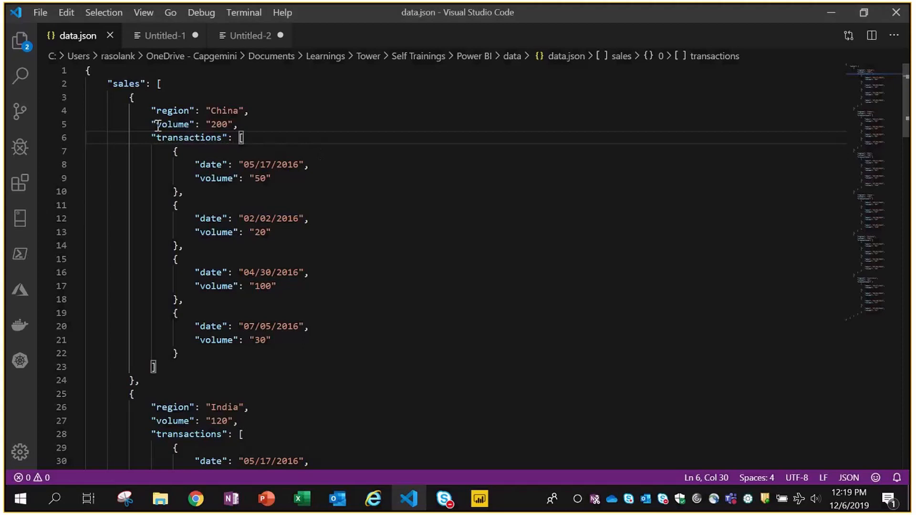
- Compare China's volume and transactions in data.json with row 1's Record preview
drag(156, 124, 205, 329)
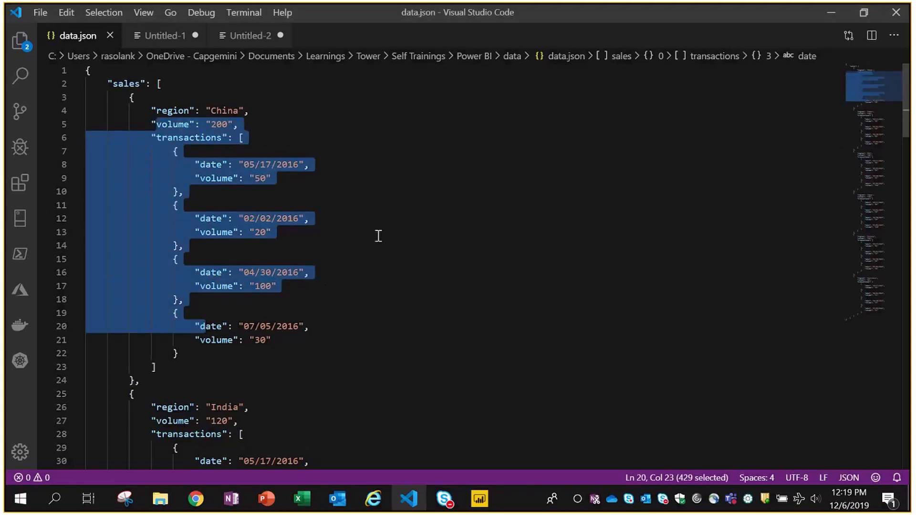
key(alt+Tab)
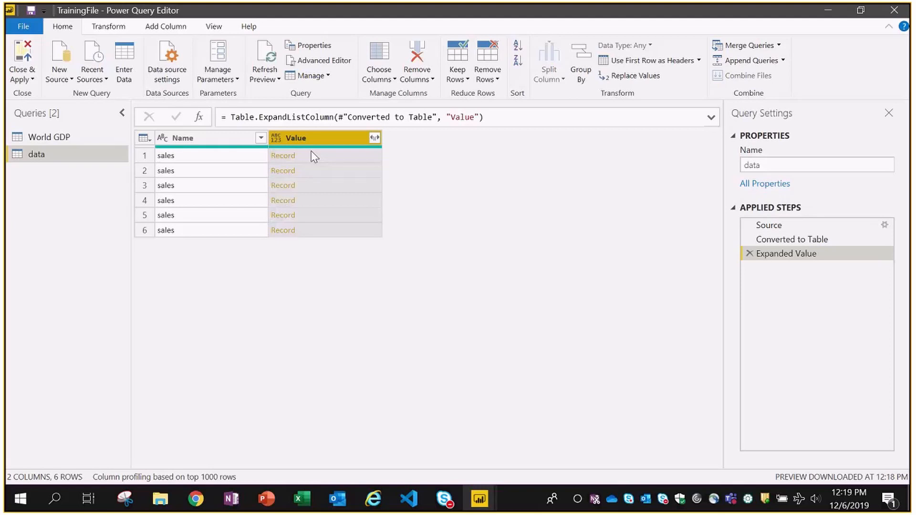
key(alt+Tab)
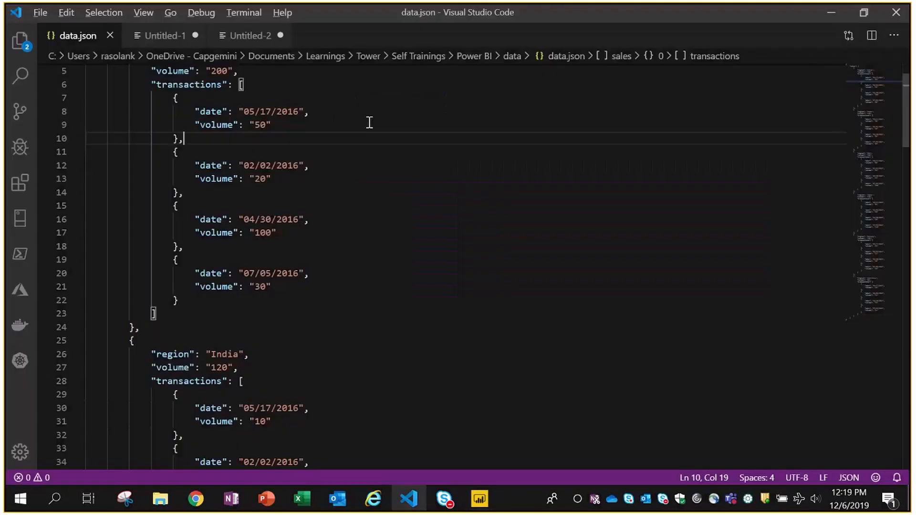
key(alt+Tab)
click(307, 155)
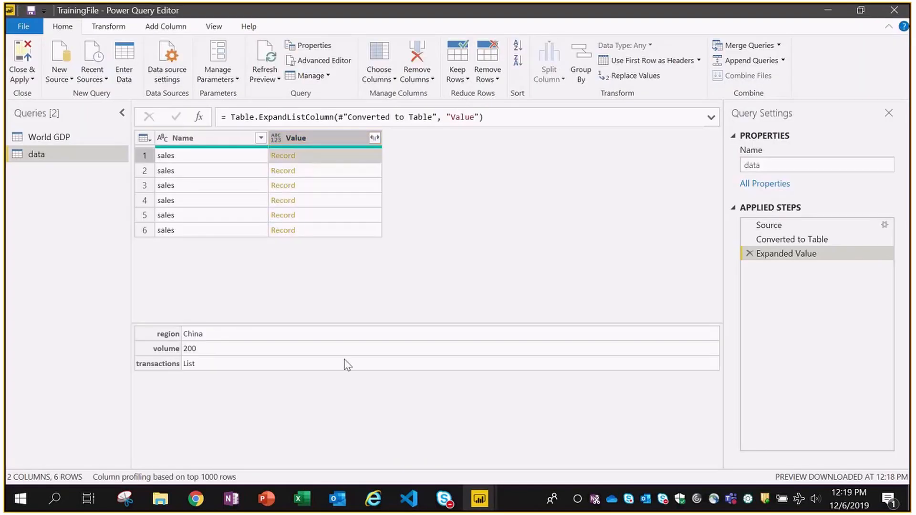
- Highlight the China entry's region, volume and transactions array in data.json before returning
key(alt+Tab)
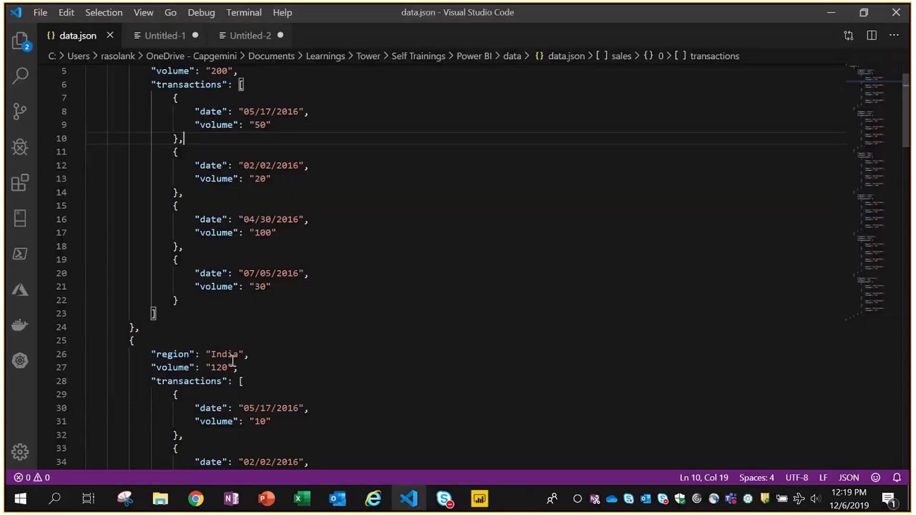
scroll(232, 361, up, 2)
click(156, 110)
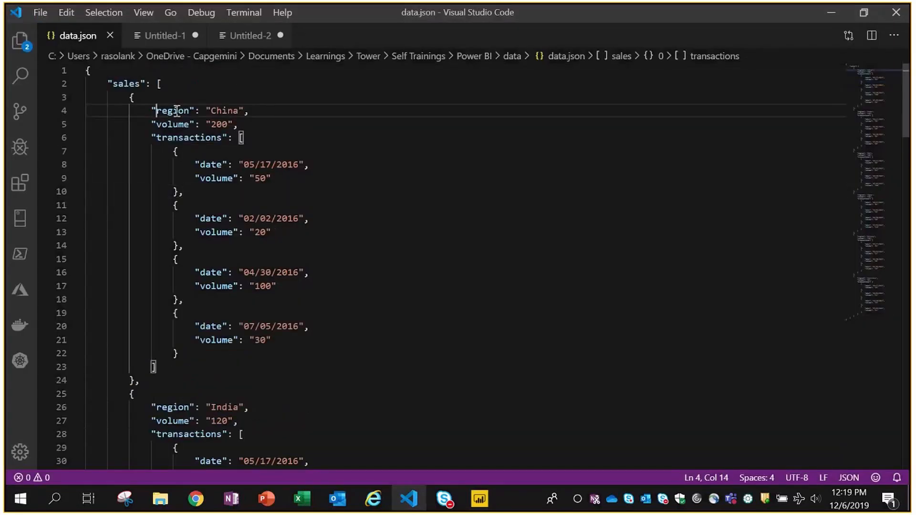
key(shift+Down)
key(shift+End)
drag(151, 138, 232, 356)
click(312, 200)
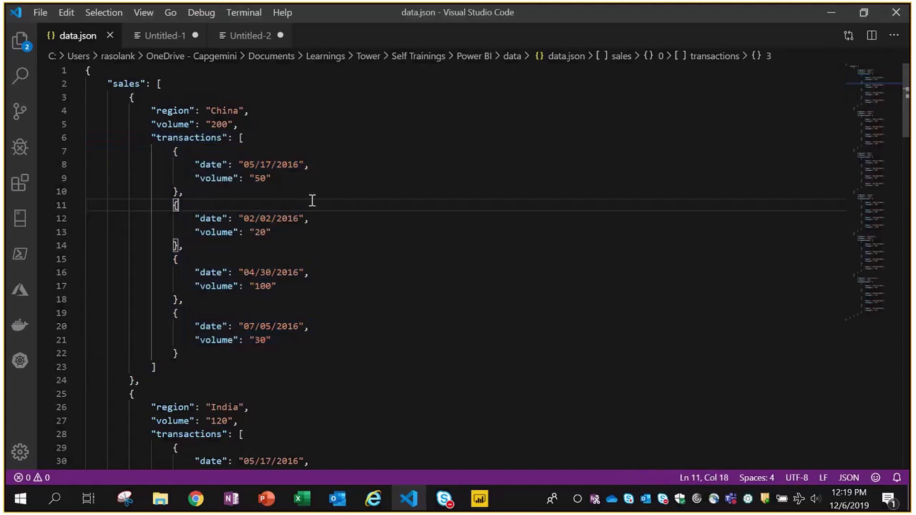
key(alt+Tab)
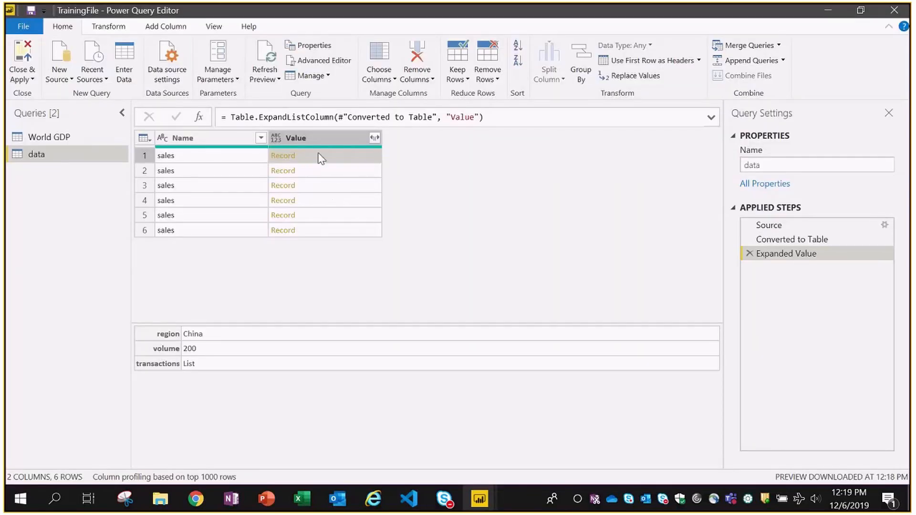
- Expand the Records into region, volume and transactions columns with original-name prefixing turned off
click(375, 138)
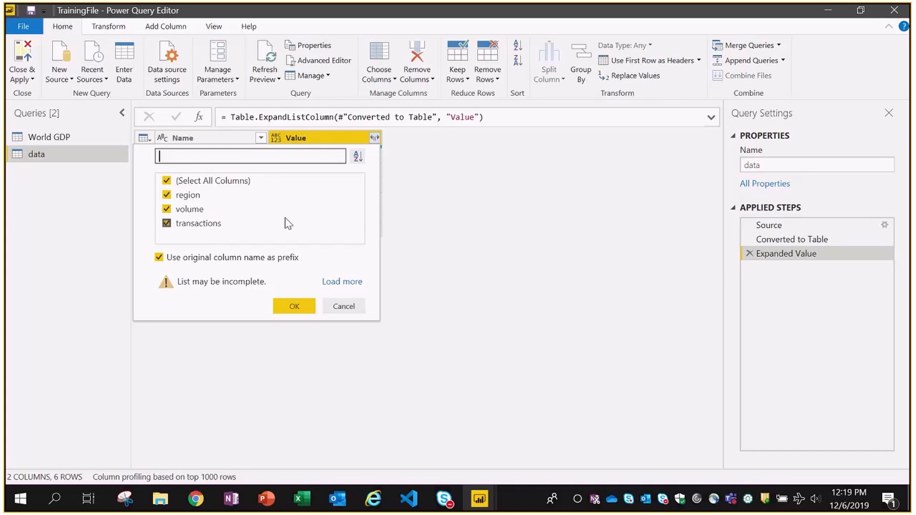
click(159, 258)
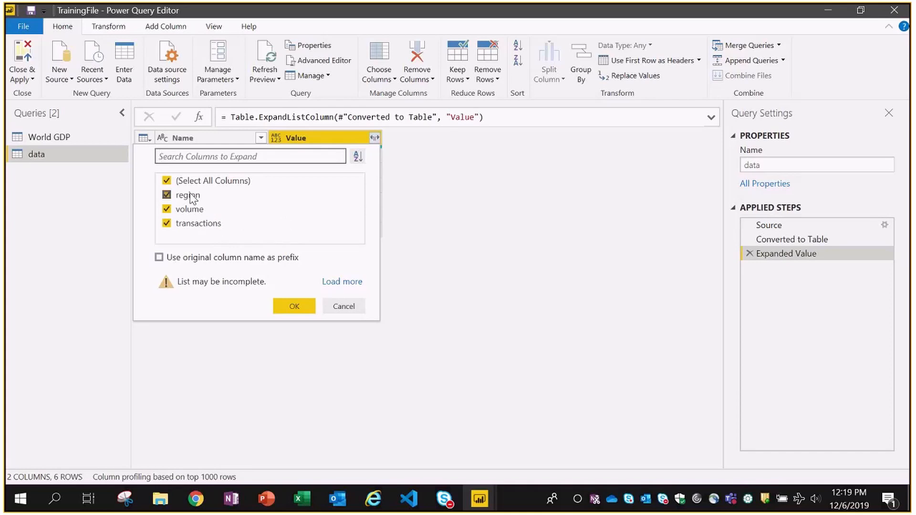
click(295, 306)
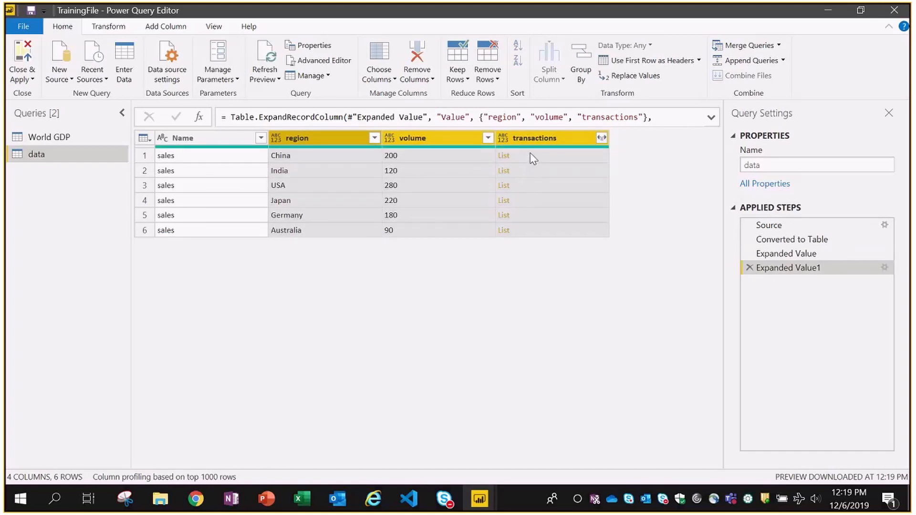
- After checking the transactions in data.json, expand each transactions list into new rows
key(alt+Tab)
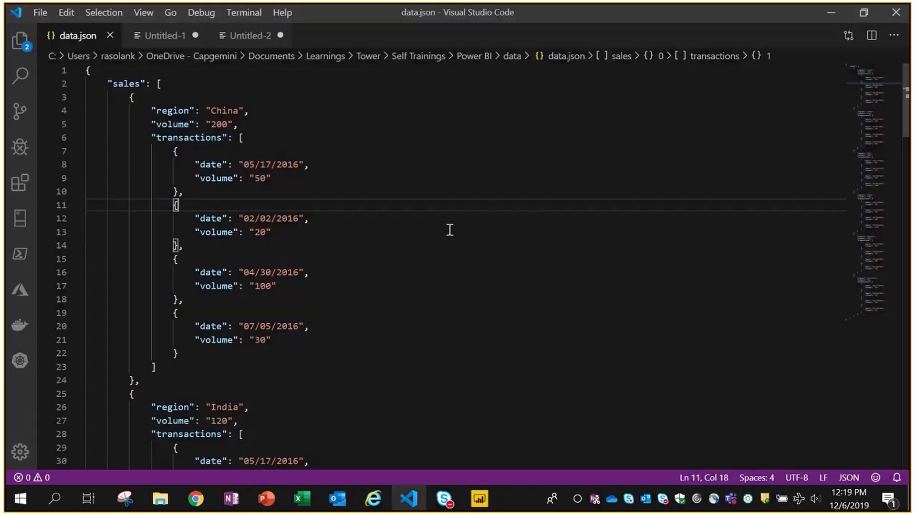
drag(170, 151, 221, 339)
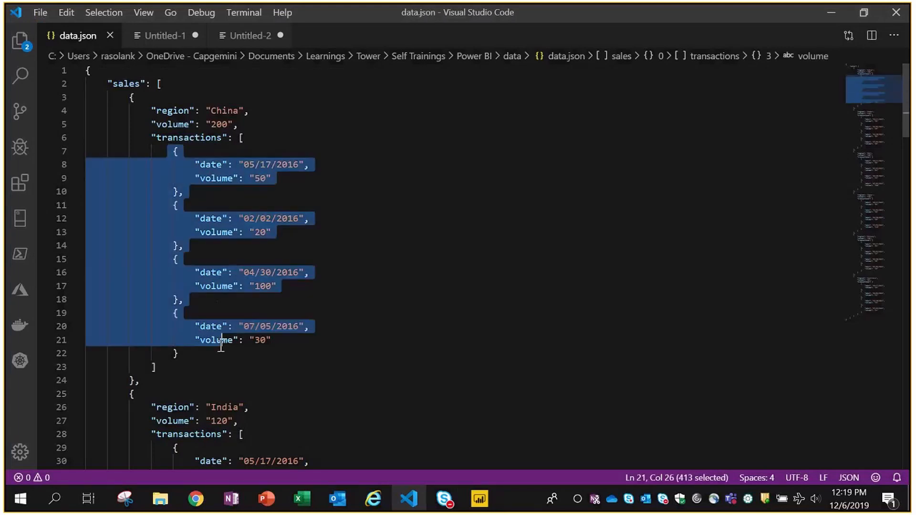
key(alt+Tab)
click(532, 159)
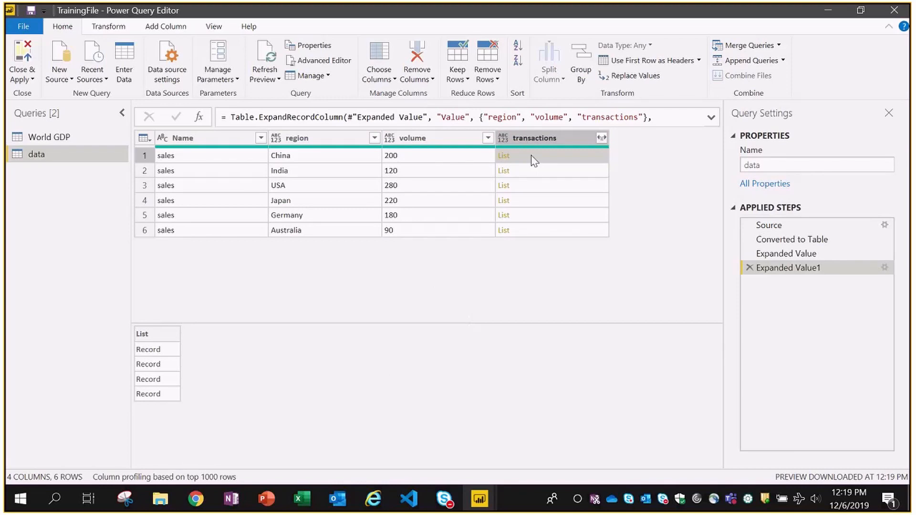
click(602, 138)
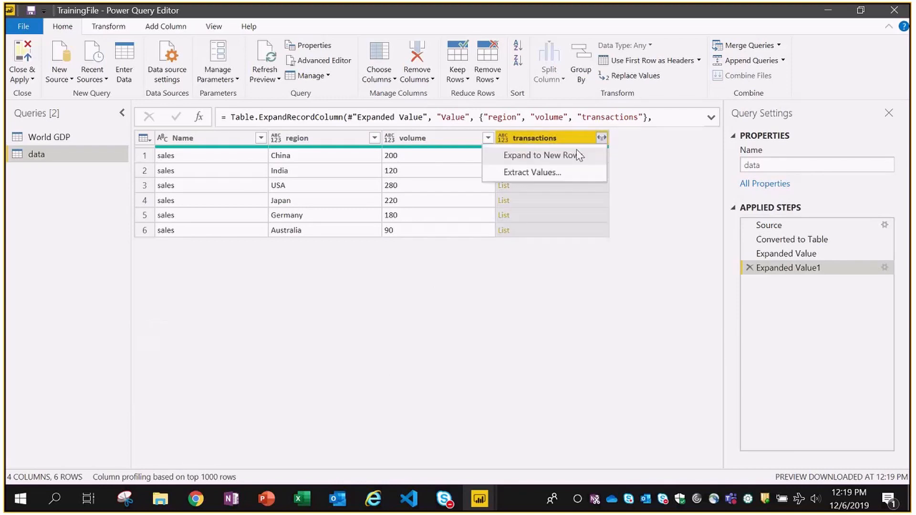
click(537, 155)
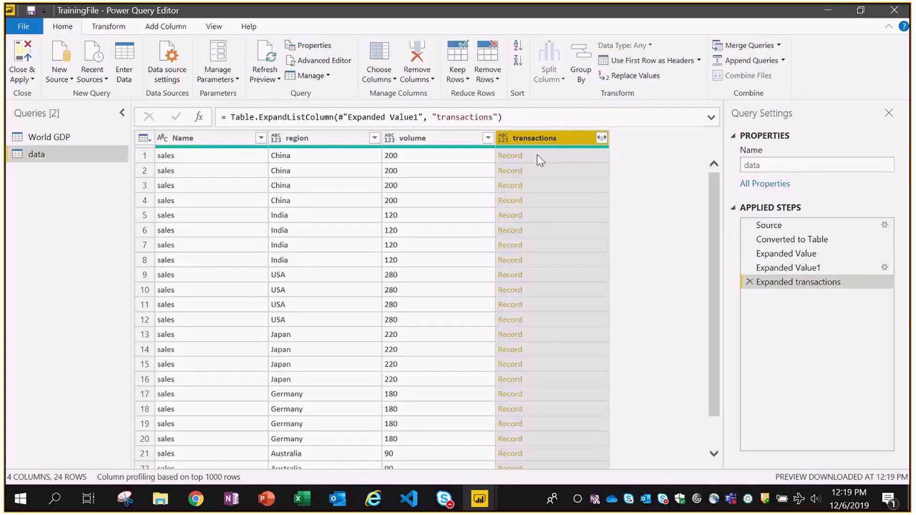
- Expand the transaction records into date and volume.1 columns
click(539, 157)
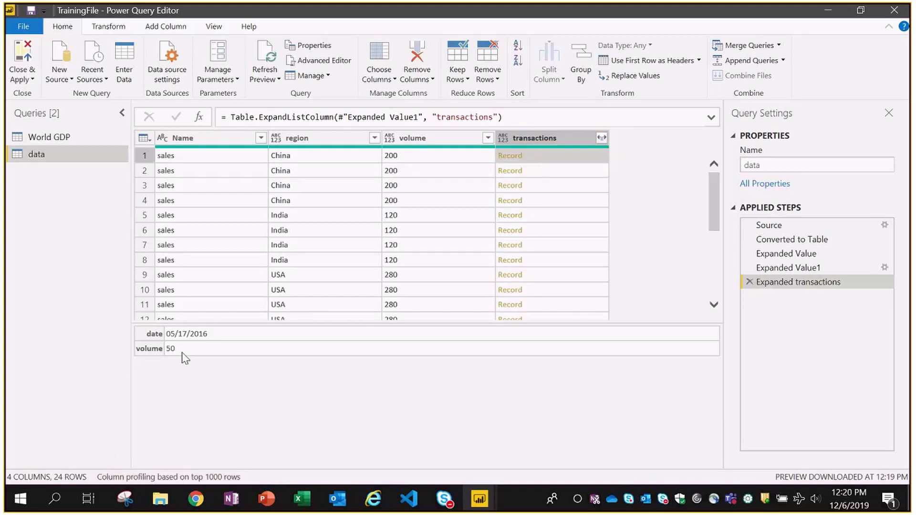
click(602, 138)
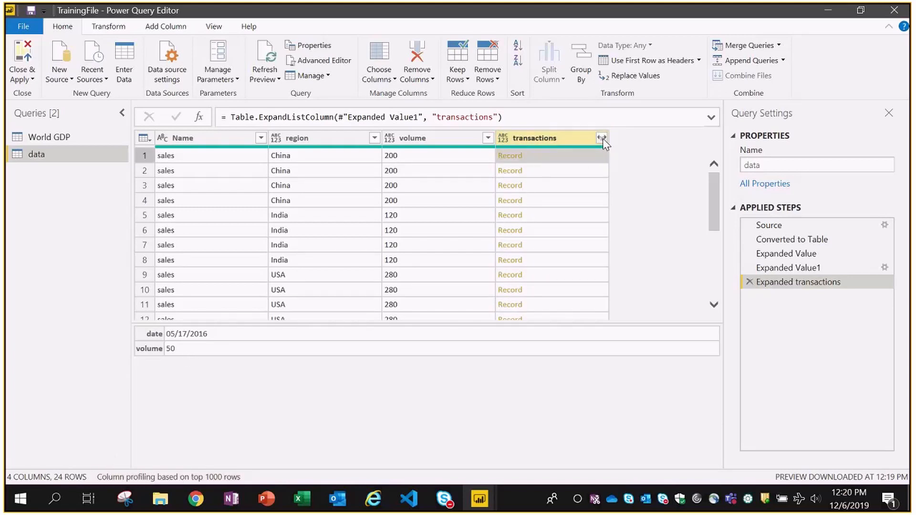
click(602, 138)
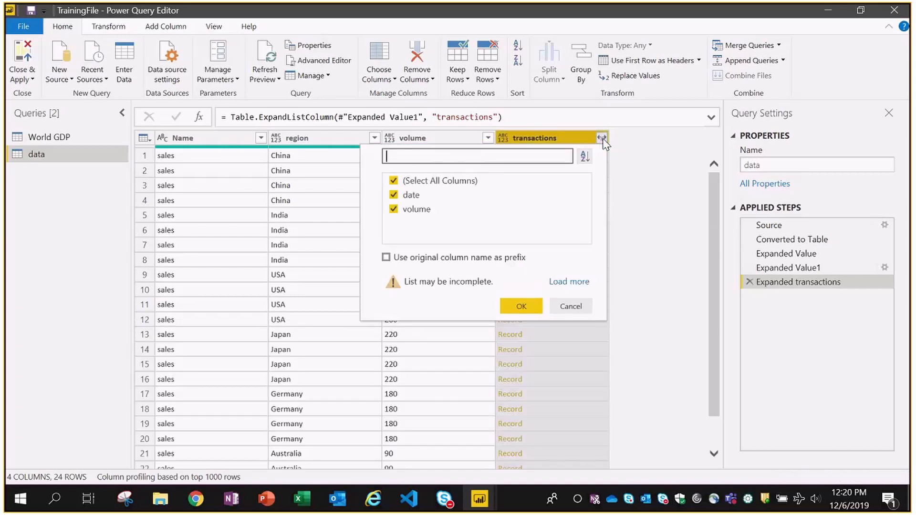
click(517, 309)
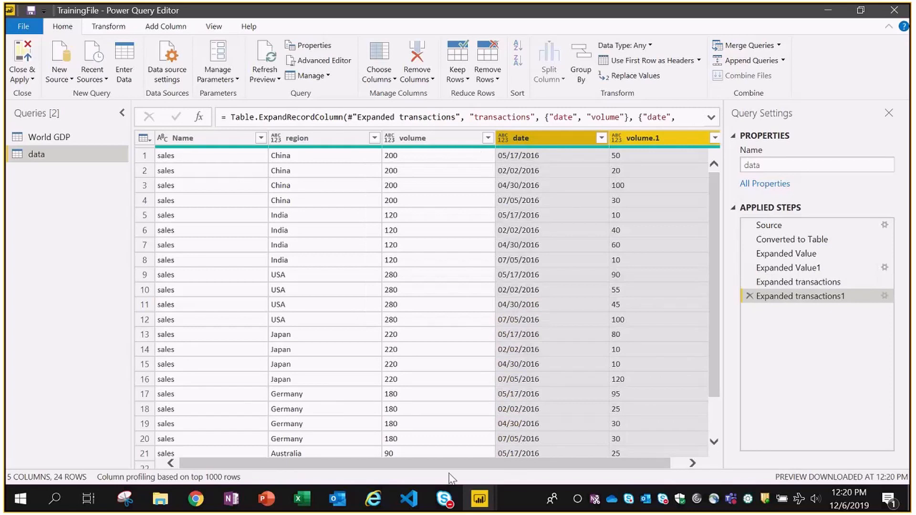
drag(419, 463, 499, 463)
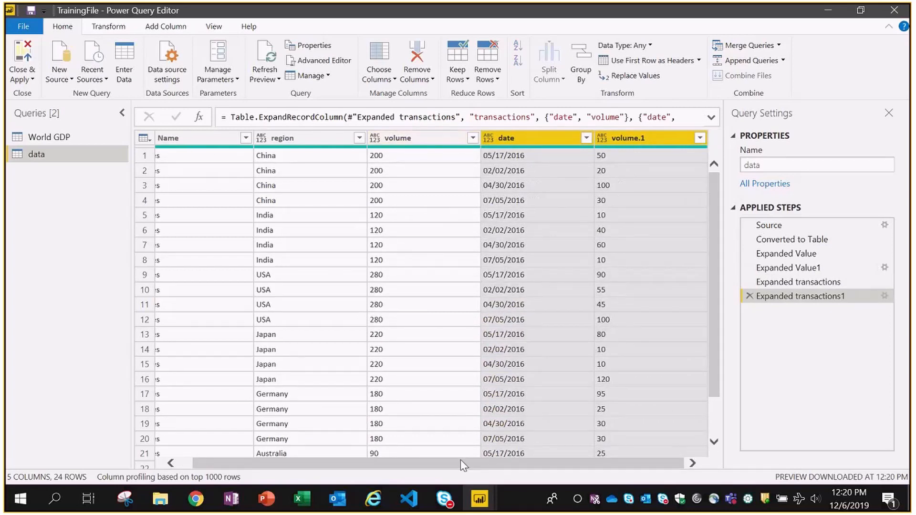
drag(432, 463, 415, 463)
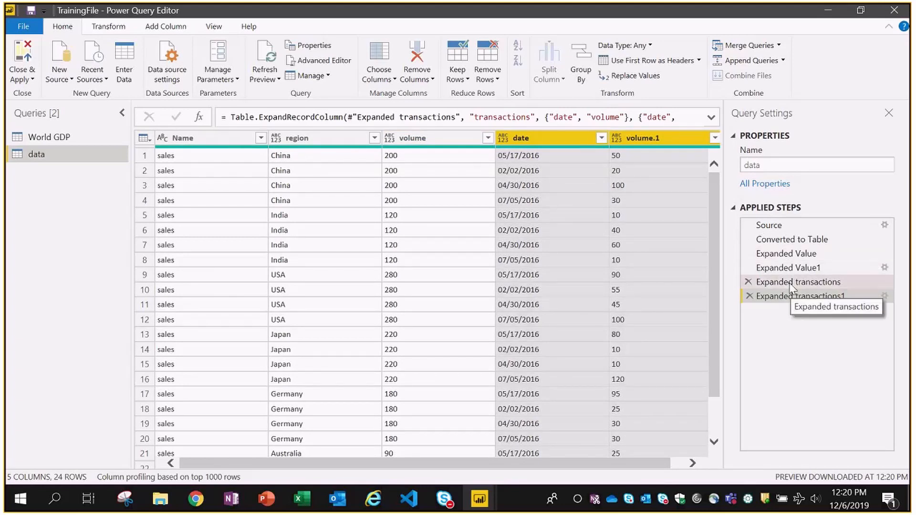
click(792, 284)
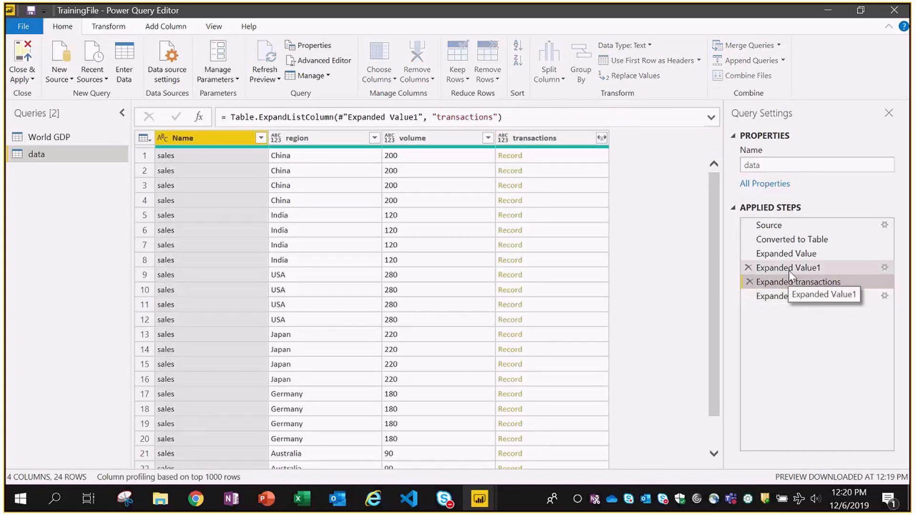
click(790, 270)
click(794, 254)
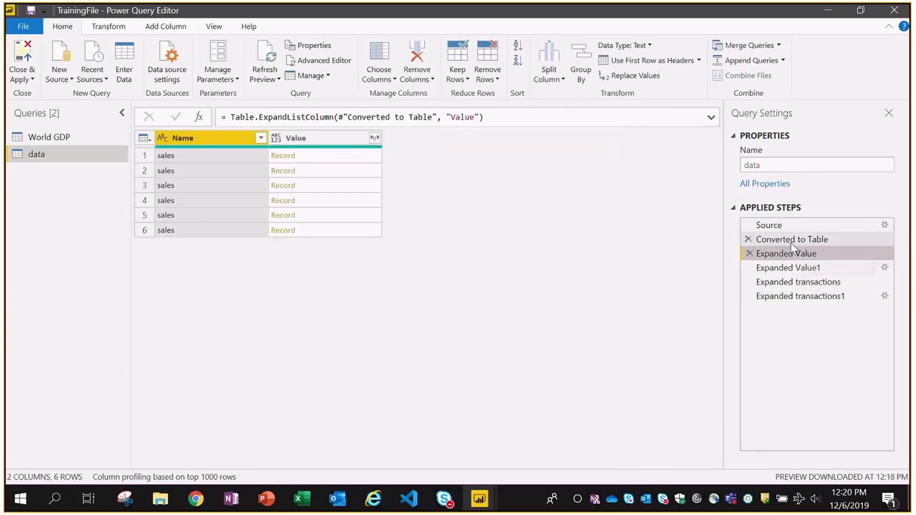
click(792, 240)
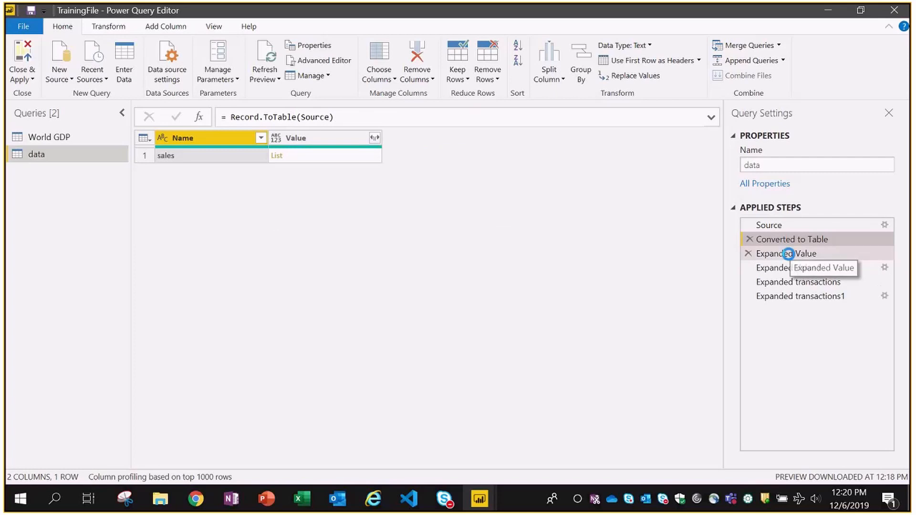
click(790, 253)
click(786, 268)
click(780, 284)
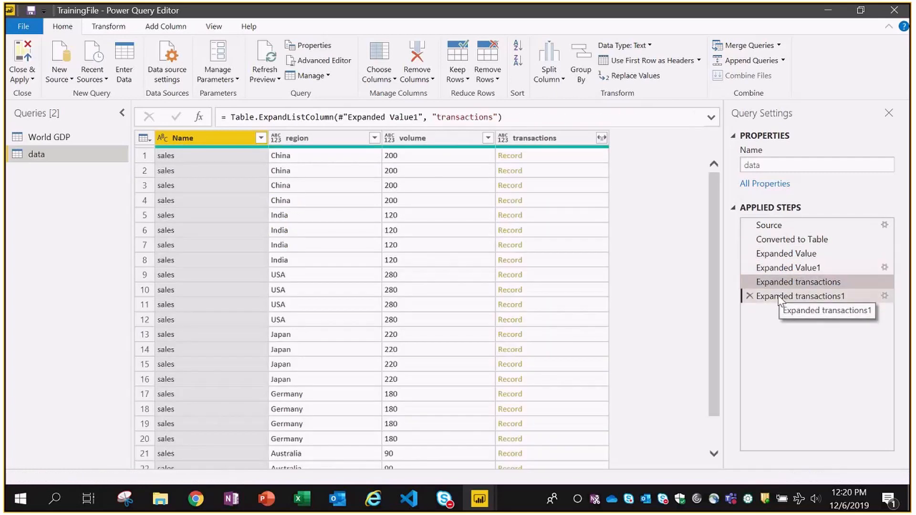
click(779, 297)
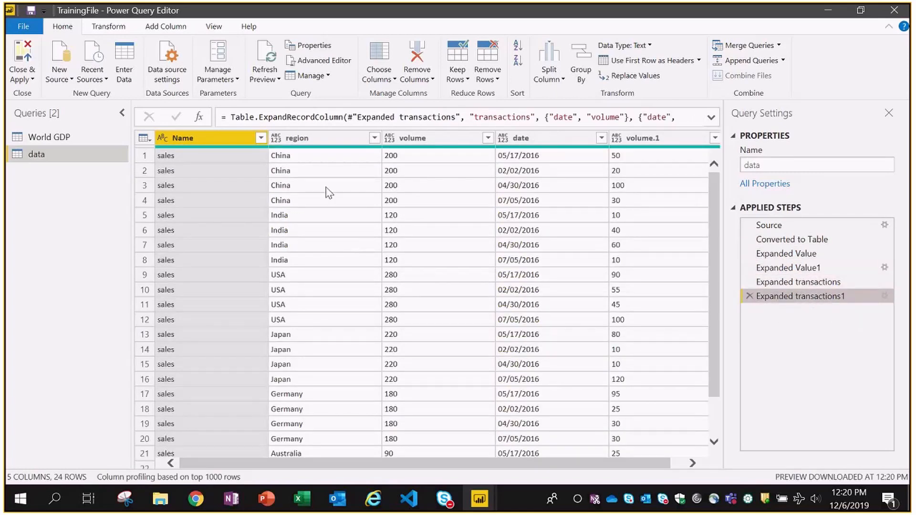
- Rename the volume column to Total volume
click(430, 144)
double_click(429, 140)
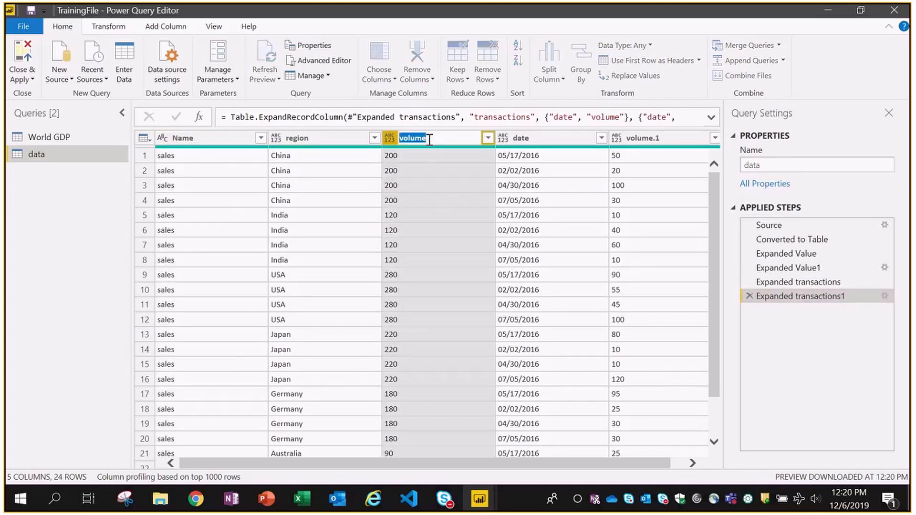
key(Home)
text(Total)
key(Return)
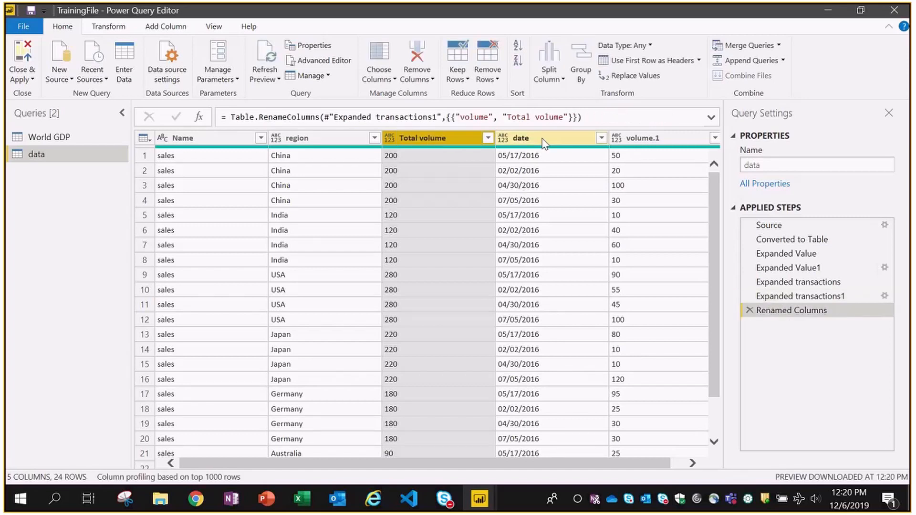
- Rename the volume.1 column to Volume
click(663, 138)
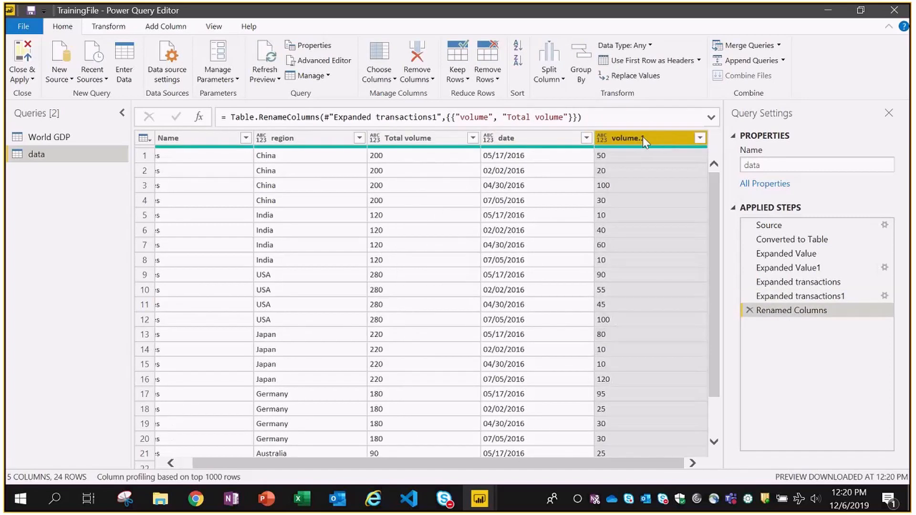
double_click(662, 138)
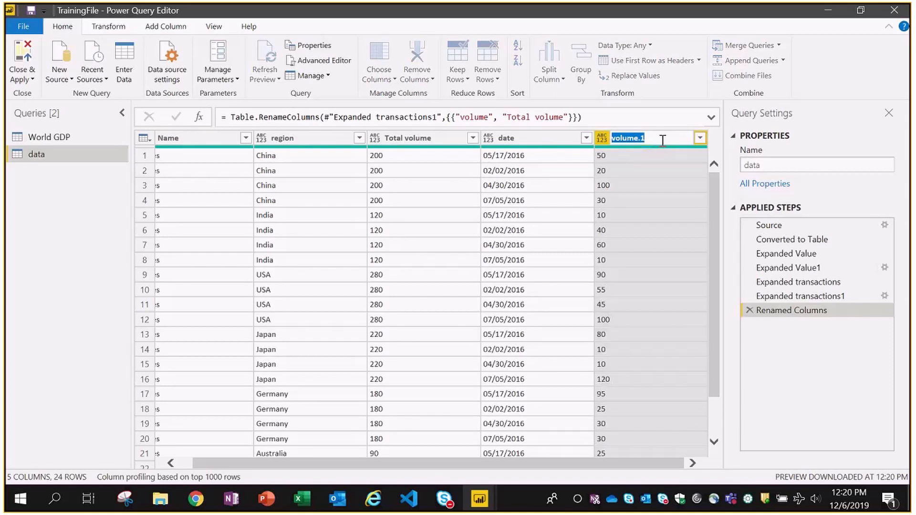
text(Volume)
key(Return)
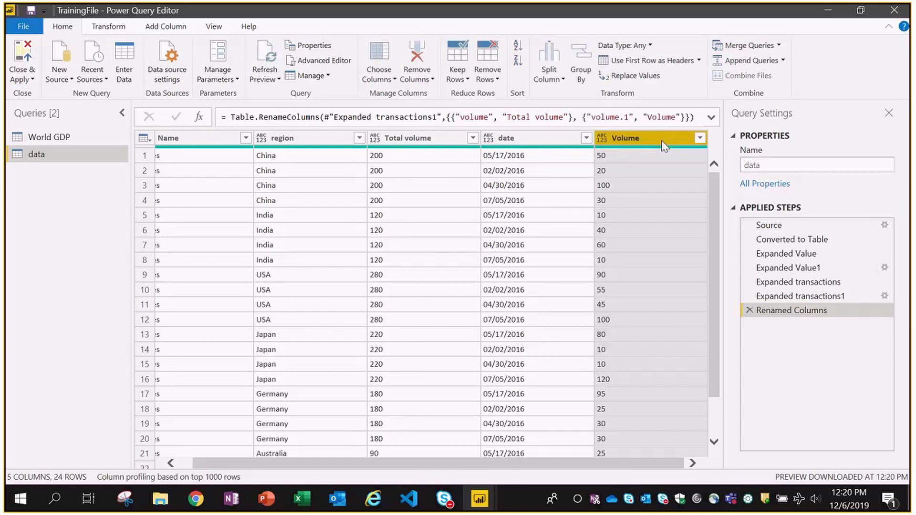
drag(445, 463, 431, 477)
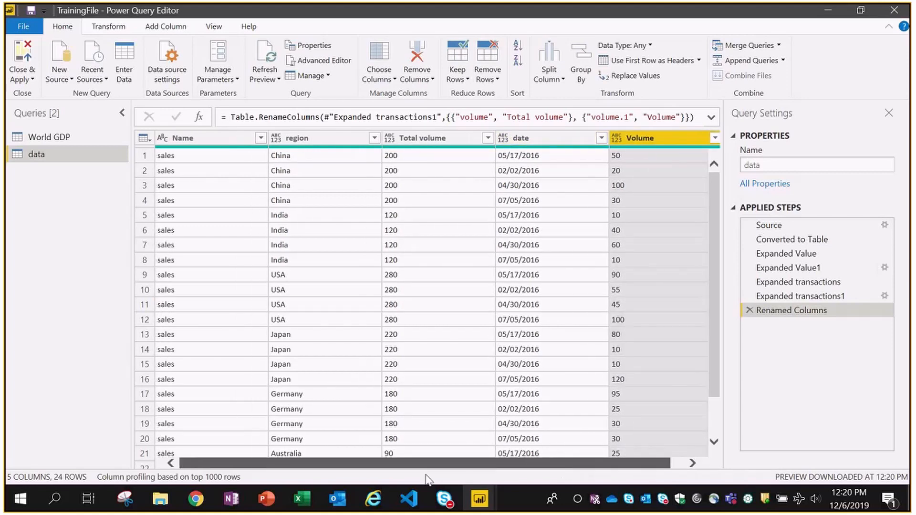
- Set the date column's data type to Date
click(526, 156)
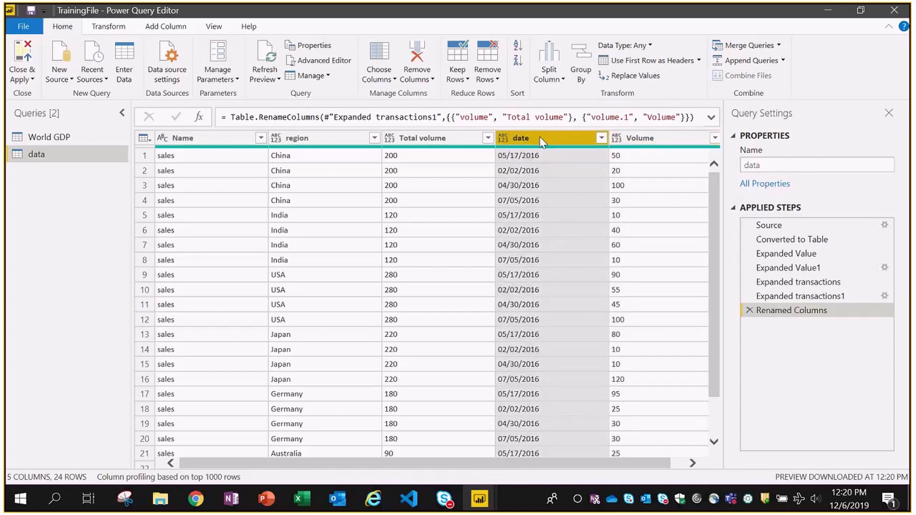
click(106, 28)
click(184, 45)
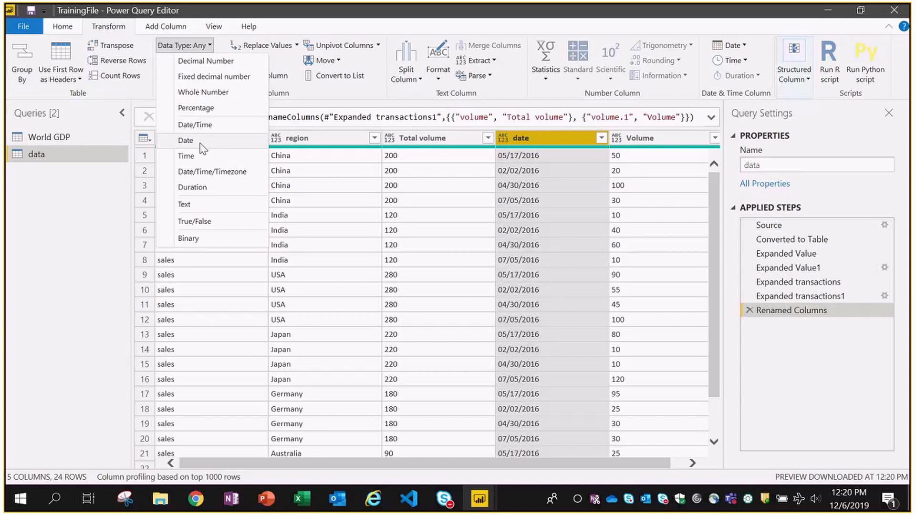
click(186, 141)
- Change Volume and Total volume to the Fixed decimal number type
click(639, 138)
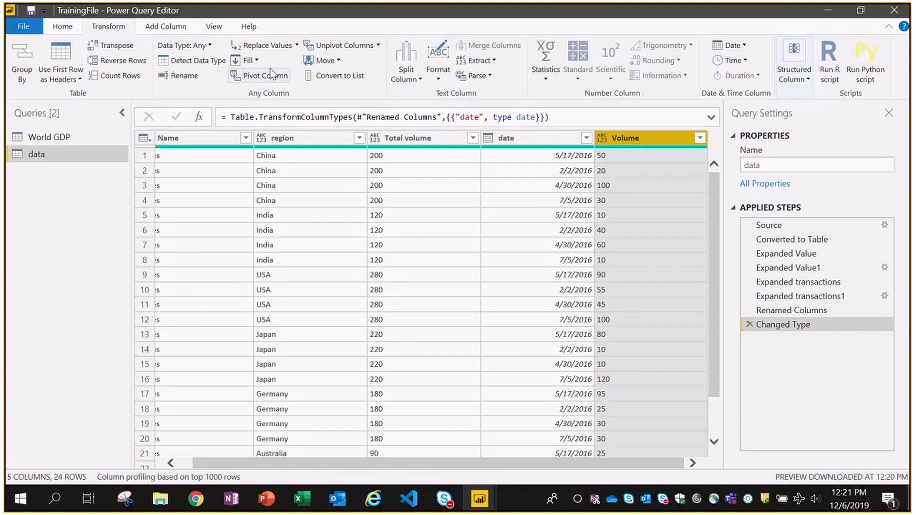
click(186, 45)
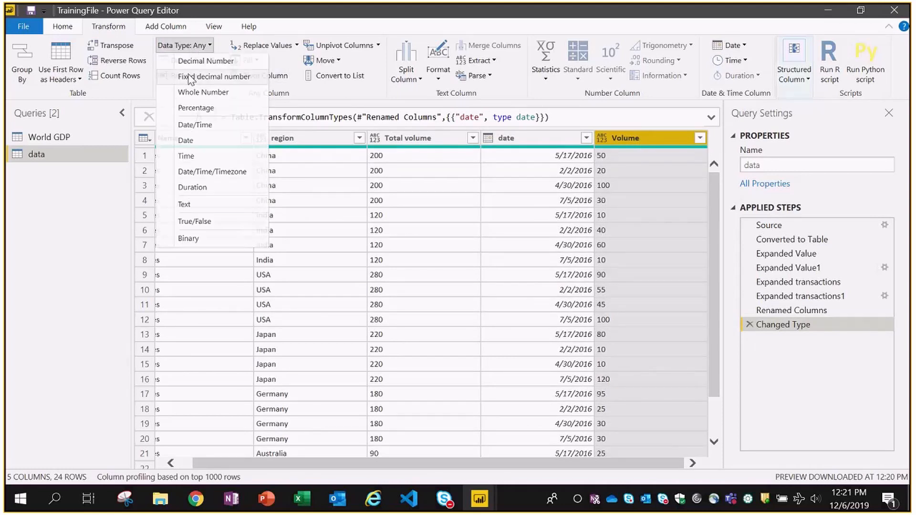
click(214, 76)
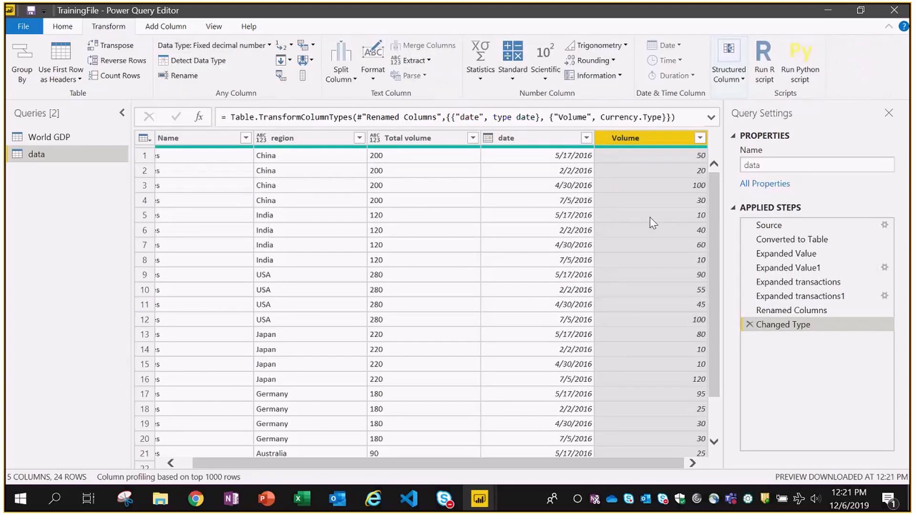
click(401, 138)
click(186, 45)
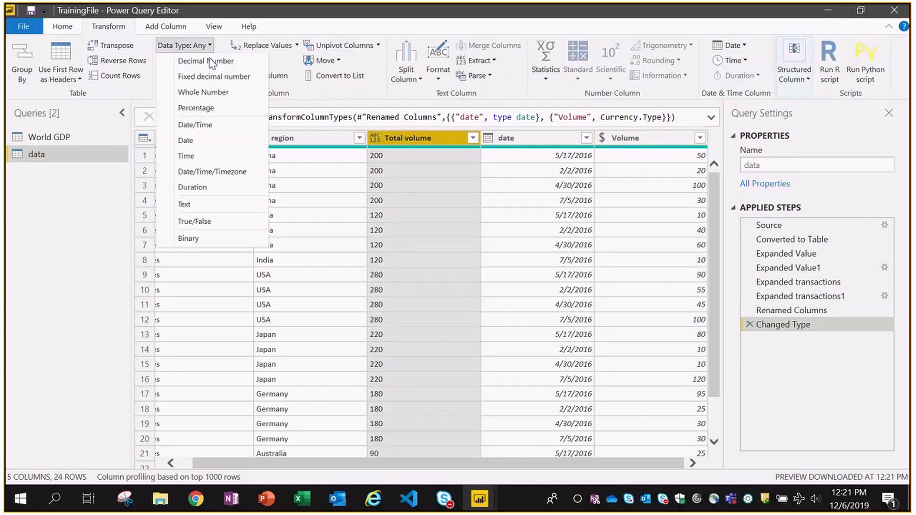
click(212, 77)
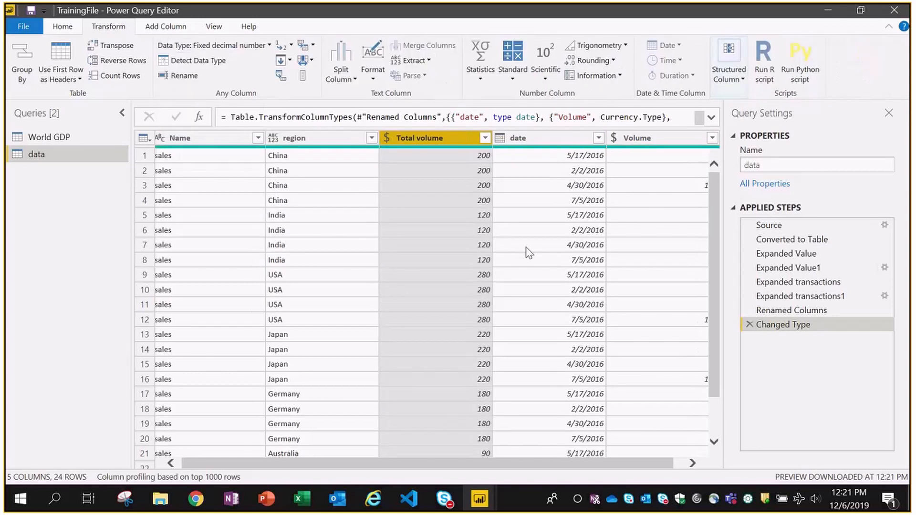
click(319, 139)
click(211, 141)
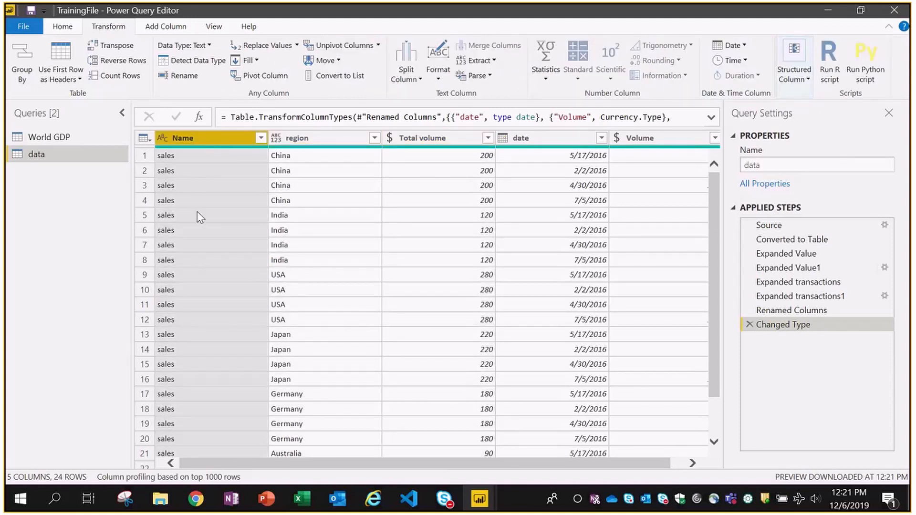
scroll(395, 282, down, 1)
- Change the query name from data to Region Wise Sales in Query Settings
scroll(241, 290, up, 2)
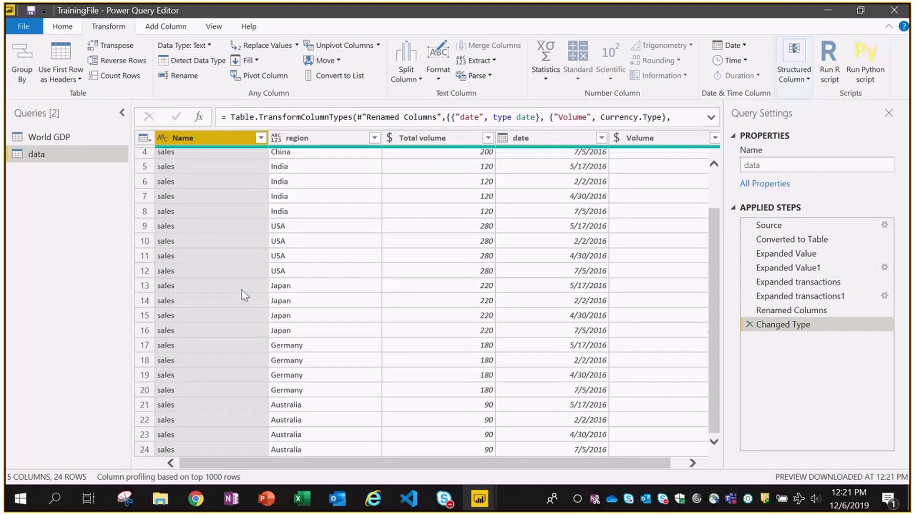
drag(323, 466, 397, 466)
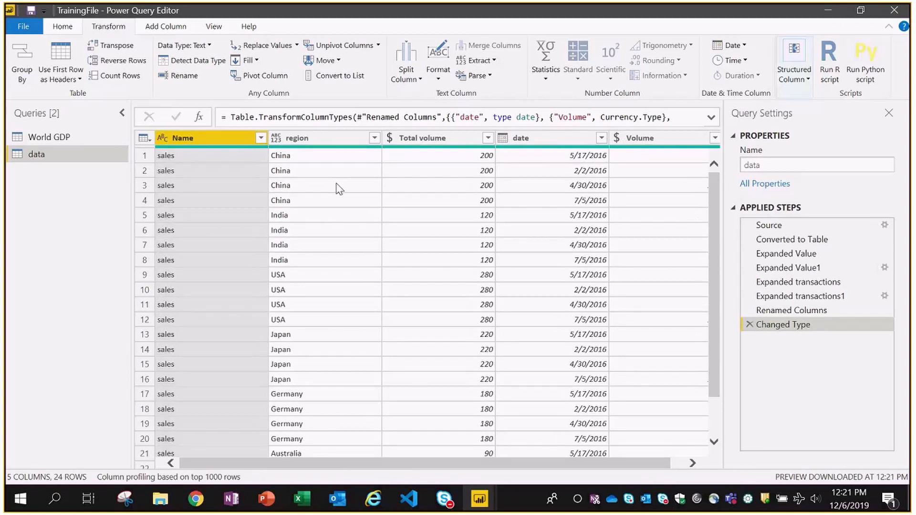
double_click(772, 165)
text(Re)
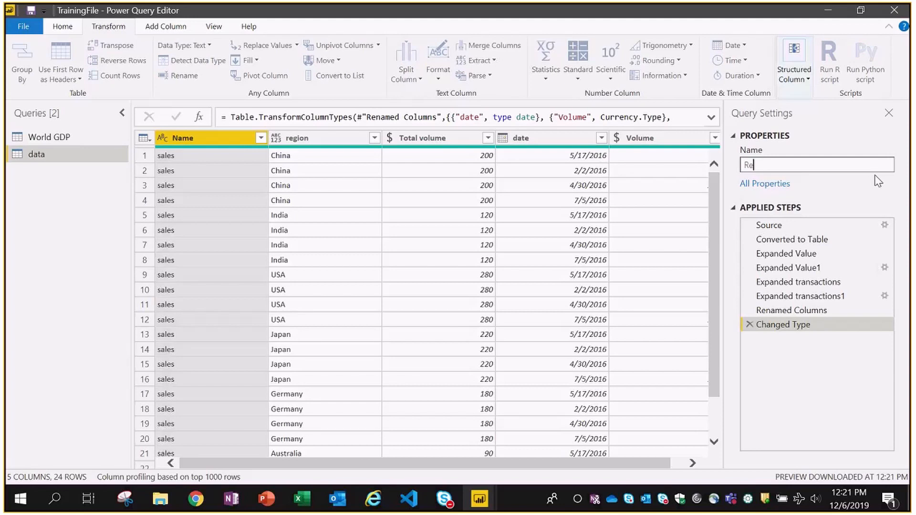
text(gion Wise Sales)
key(Return)
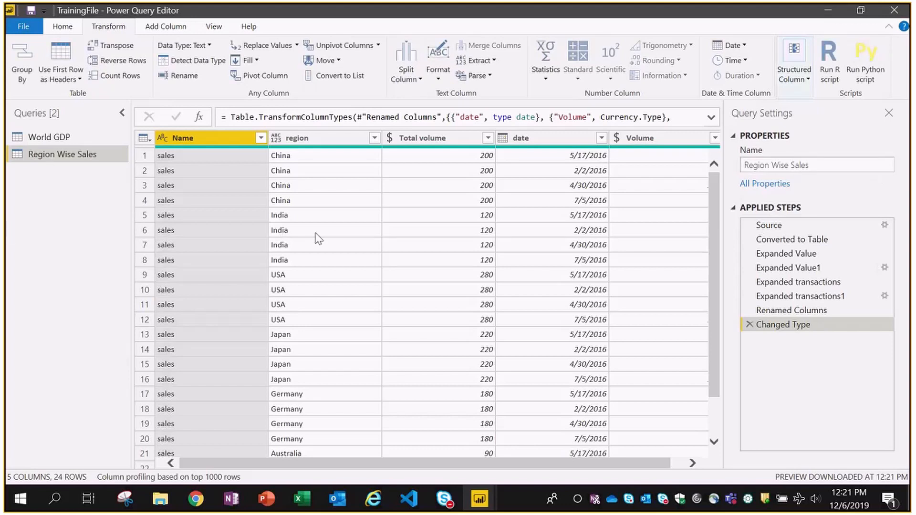
click(62, 27)
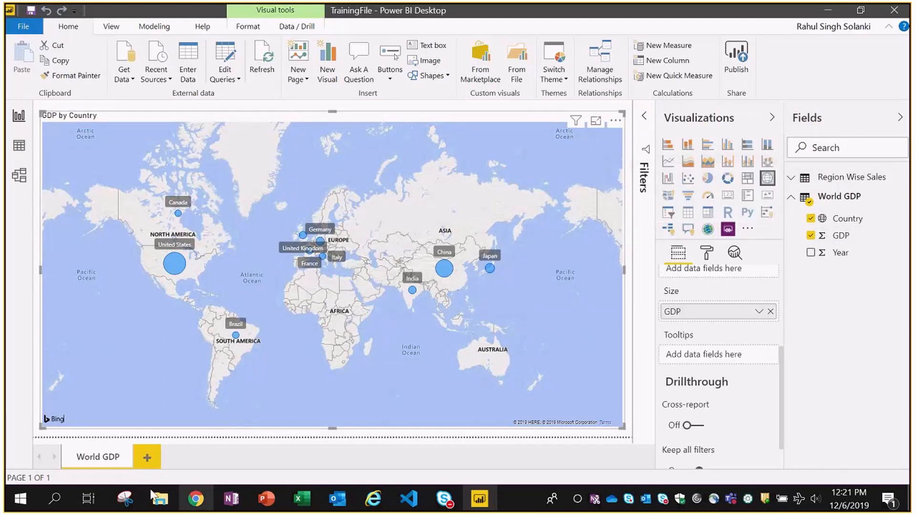
- Add a new blank report page and name it Region Wise Sales
click(147, 459)
right_click(153, 461)
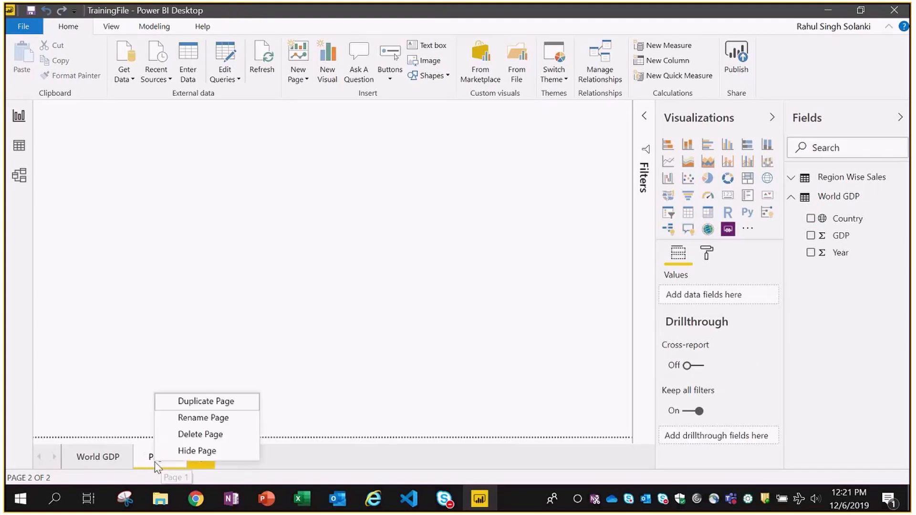
click(188, 418)
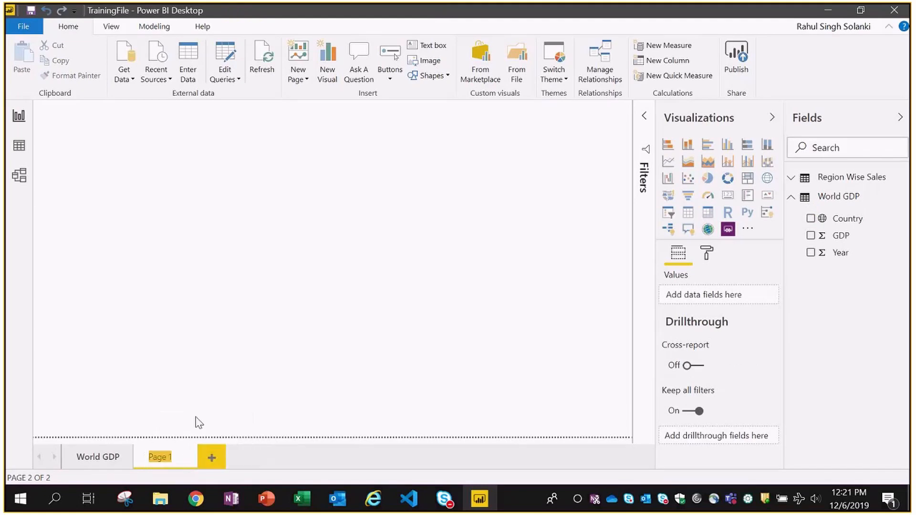
text(Rea)
key(BackSpace)
text(gion Wise Sales)
key(Return)
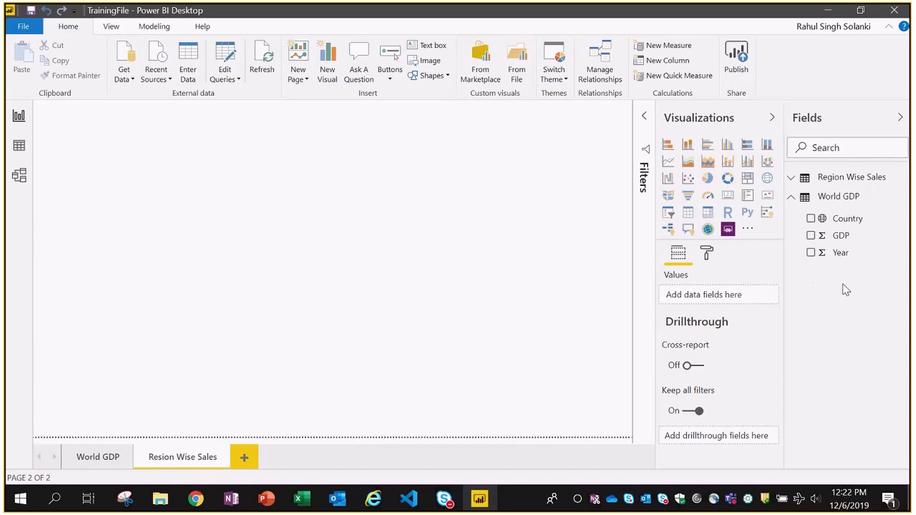
- In Data view, give the Region Wise Sales region column the Country/Region data category
click(791, 177)
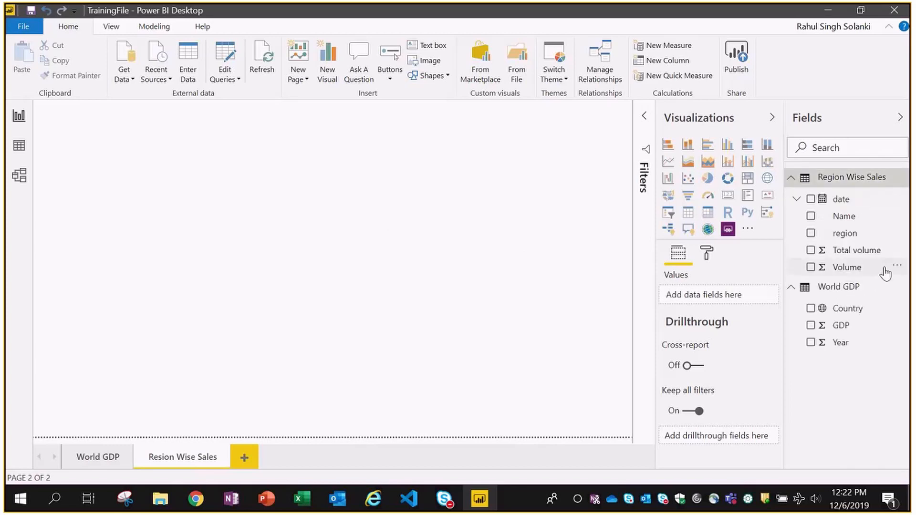
click(19, 146)
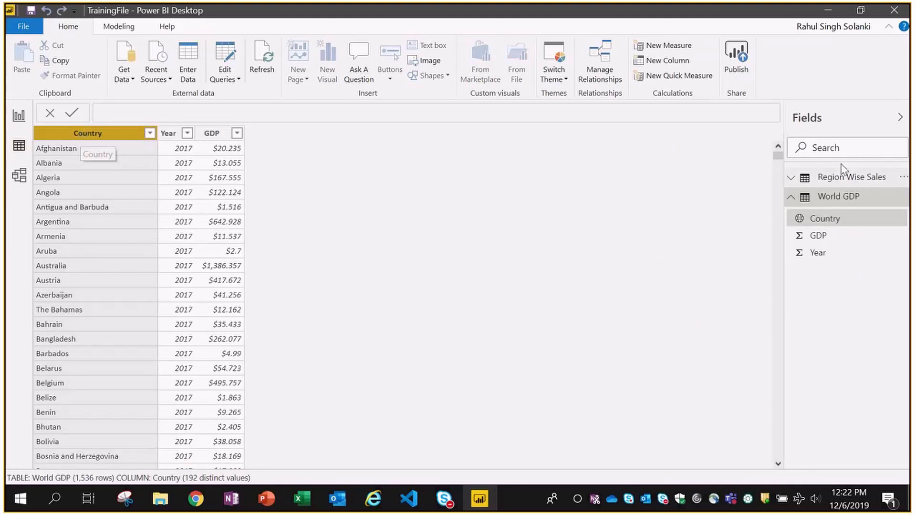
click(832, 180)
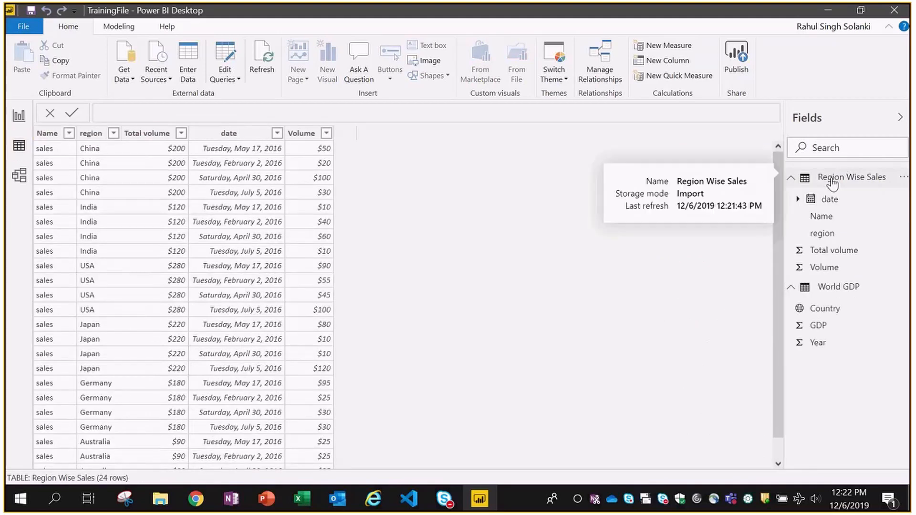
click(102, 178)
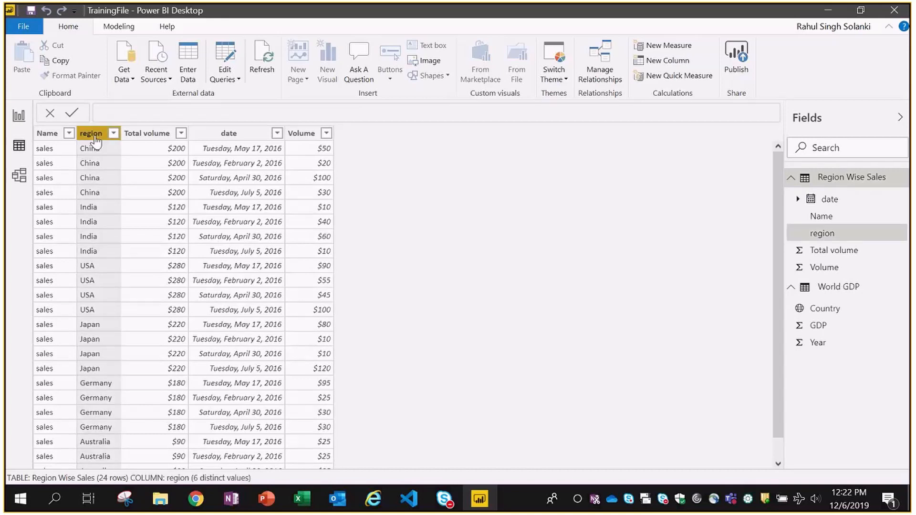
click(118, 29)
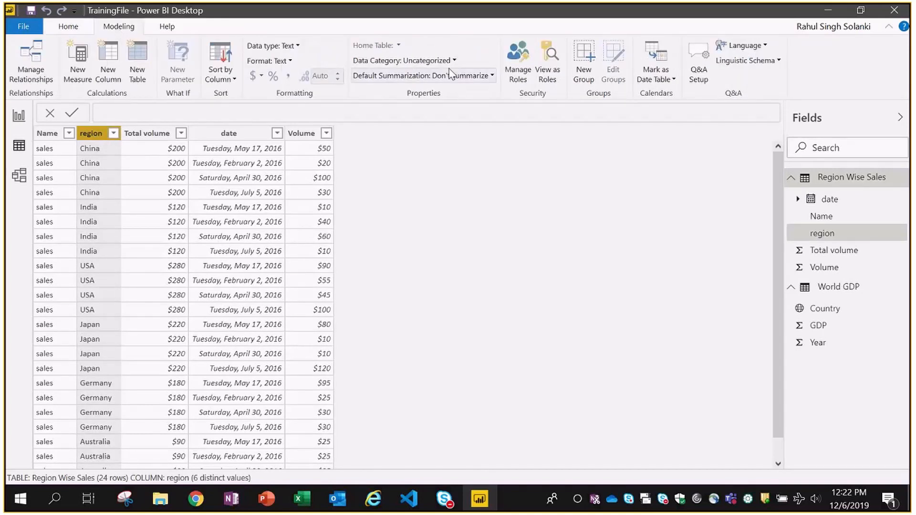
click(403, 61)
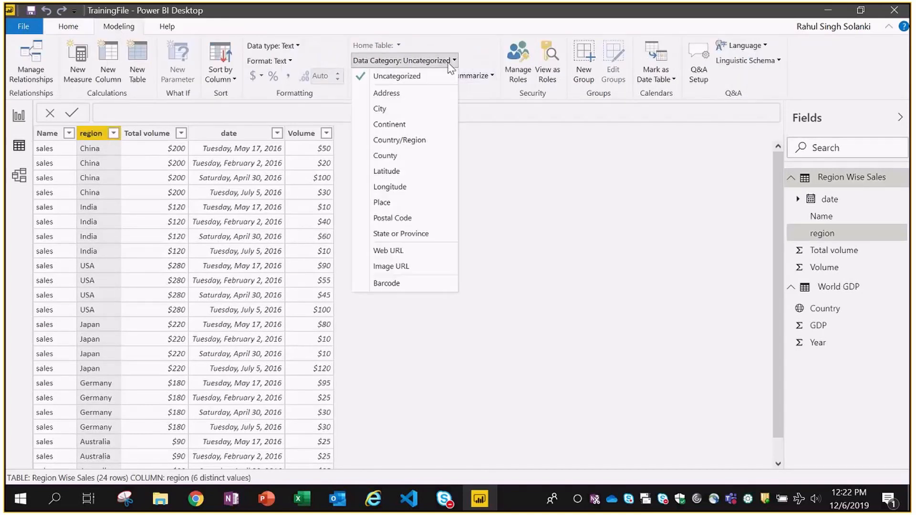
click(404, 140)
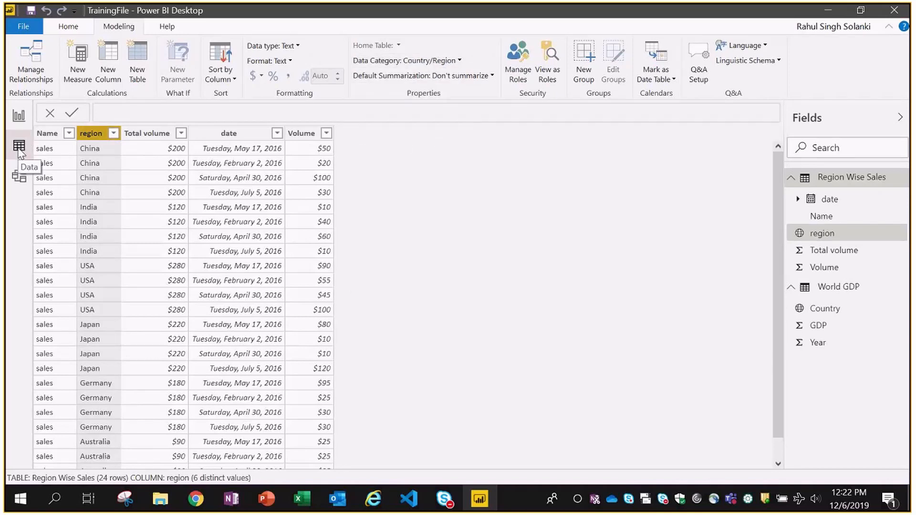
click(20, 177)
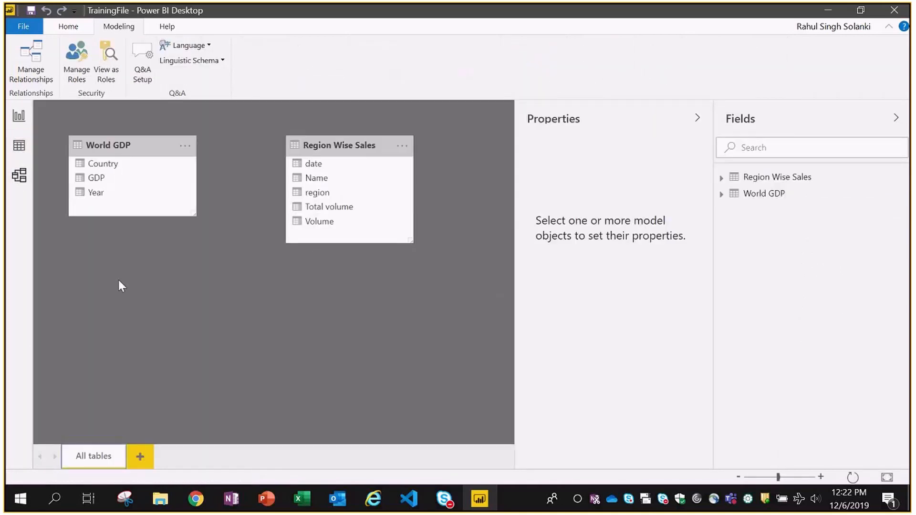
click(19, 116)
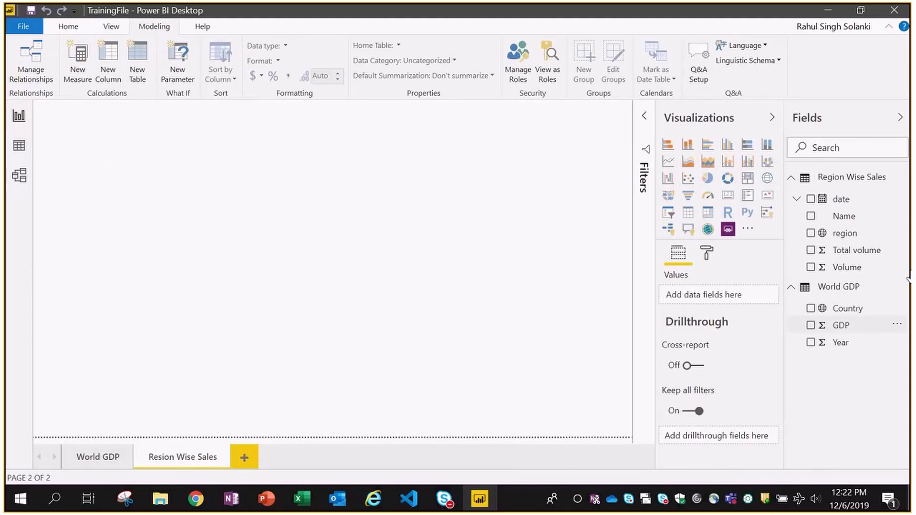
- Create a page-filling stacked column chart with region as legend and date on the axis
drag(846, 236, 358, 236)
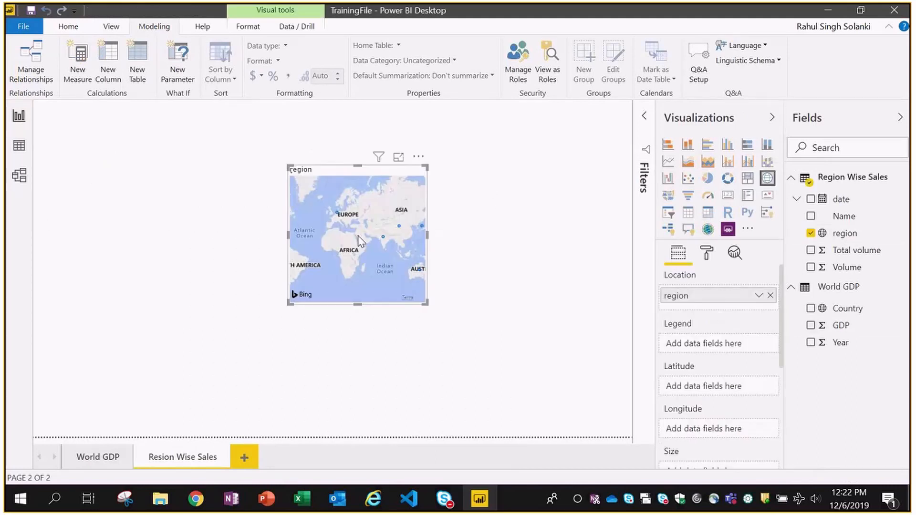
drag(289, 303, 119, 298)
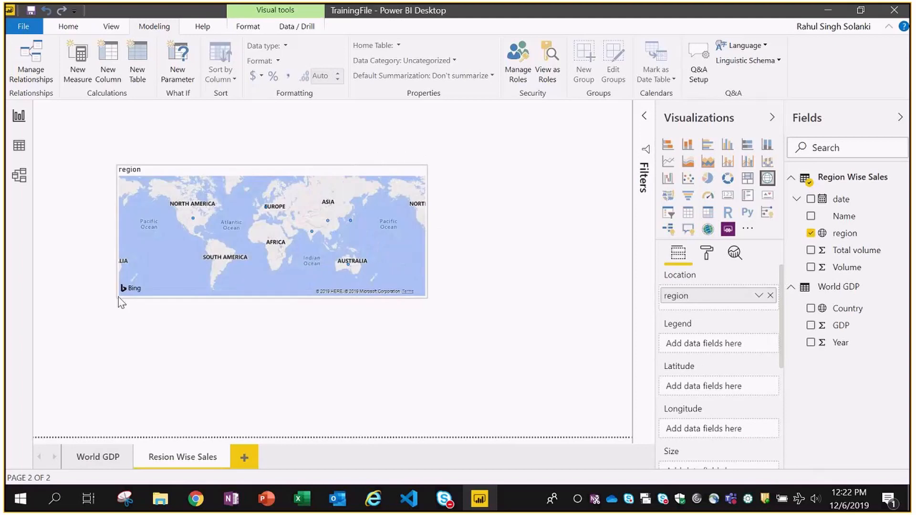
drag(427, 298, 459, 342)
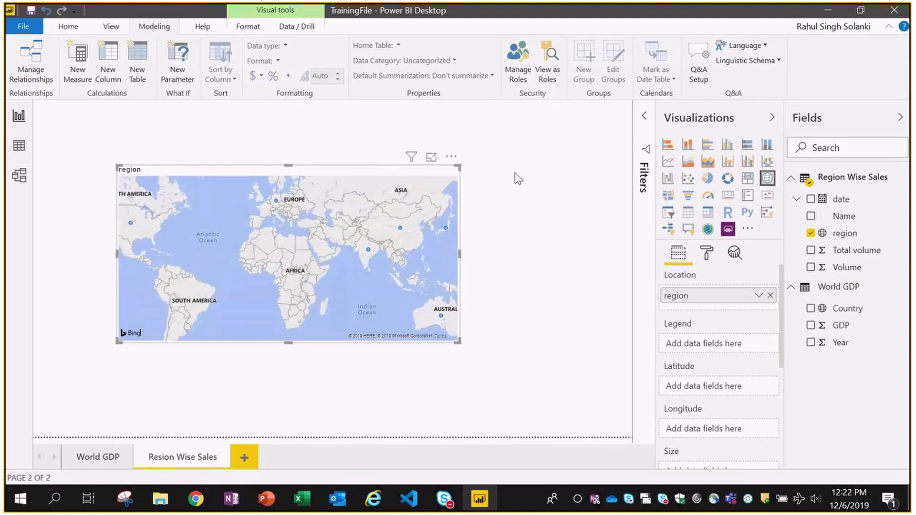
click(689, 145)
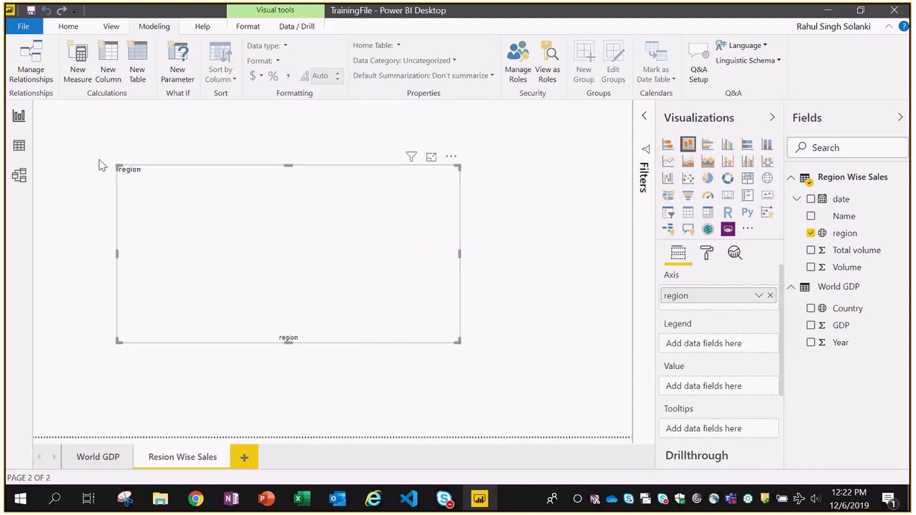
drag(101, 165, 36, 104)
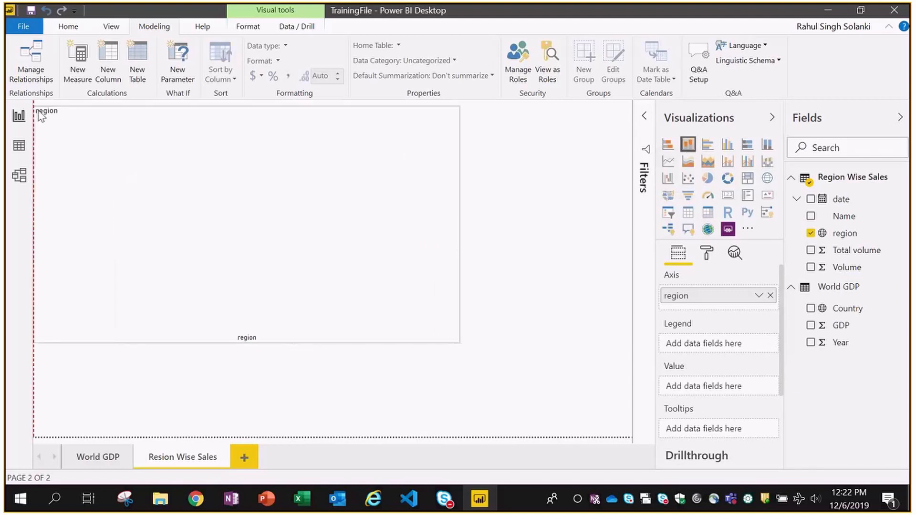
drag(459, 342, 632, 438)
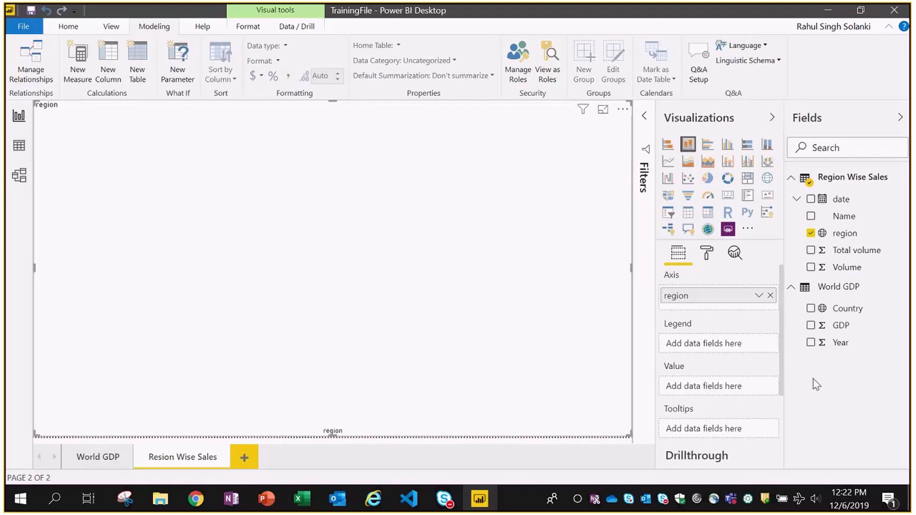
drag(720, 300, 723, 351)
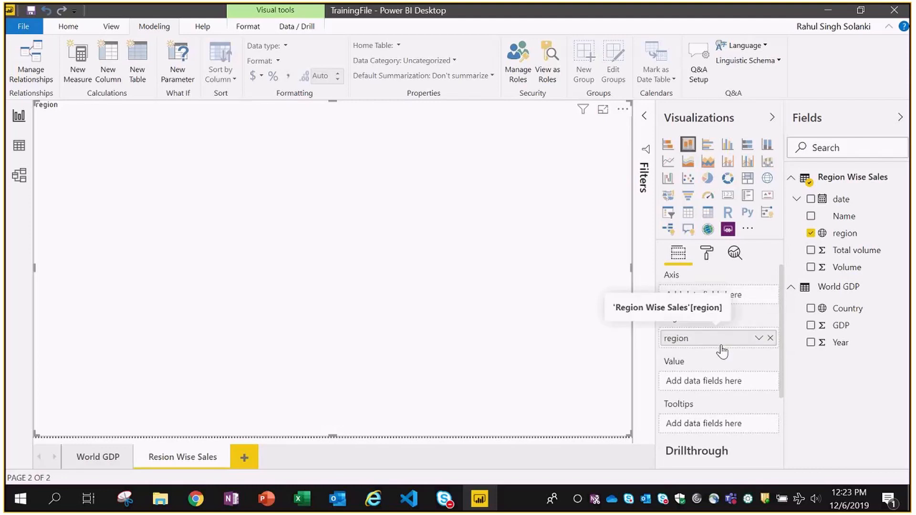
drag(841, 199, 721, 303)
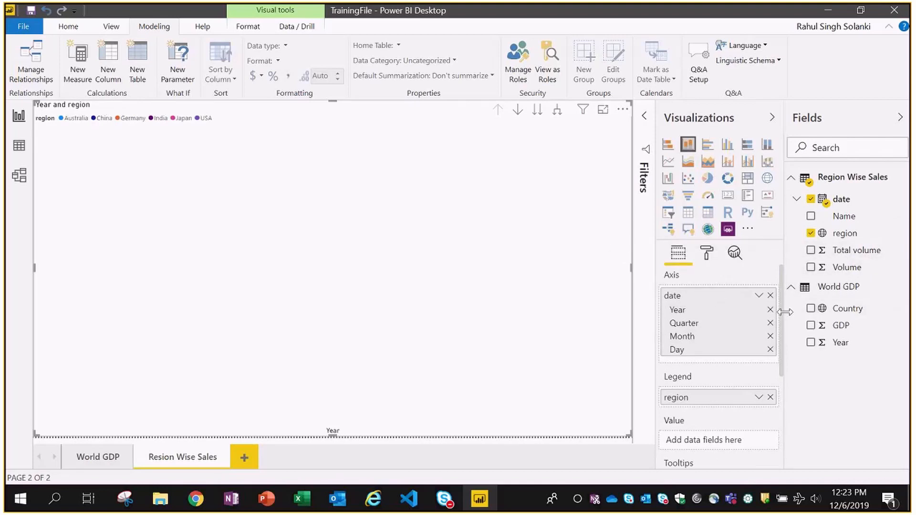
- Add Volume as the chart value and drop Year, Quarter and Day so the axis shows Month
scroll(778, 312, down, 1)
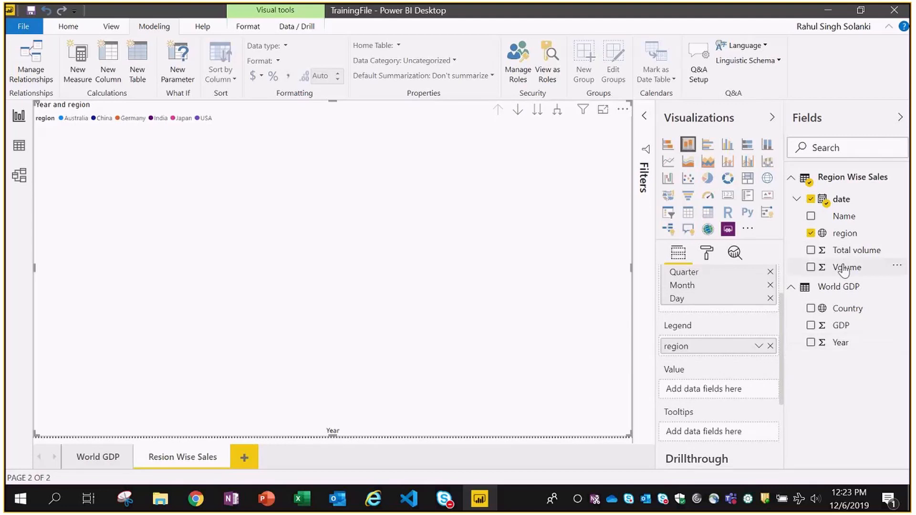
drag(845, 270, 723, 394)
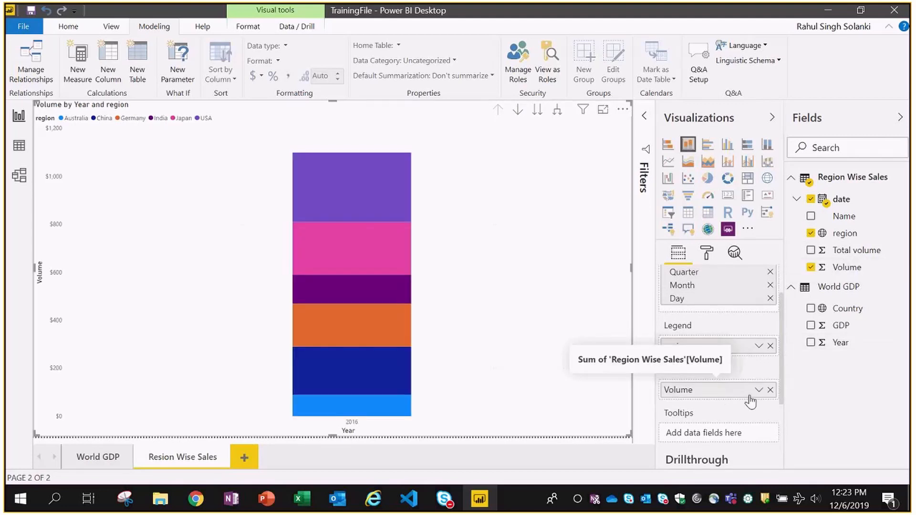
scroll(777, 334, up, 1)
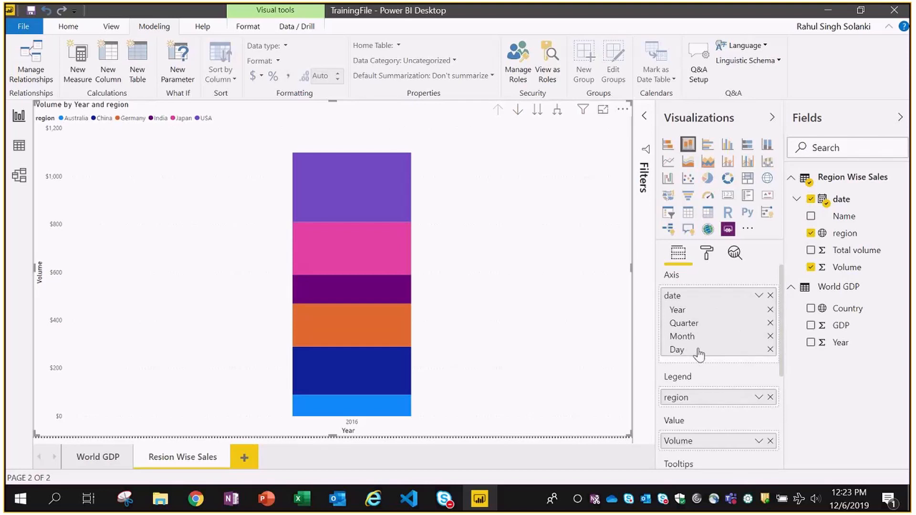
click(769, 309)
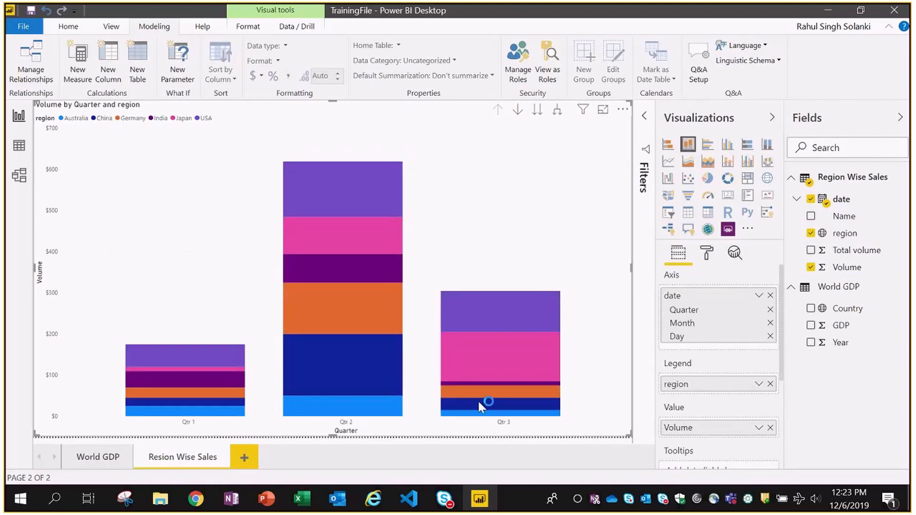
click(770, 310)
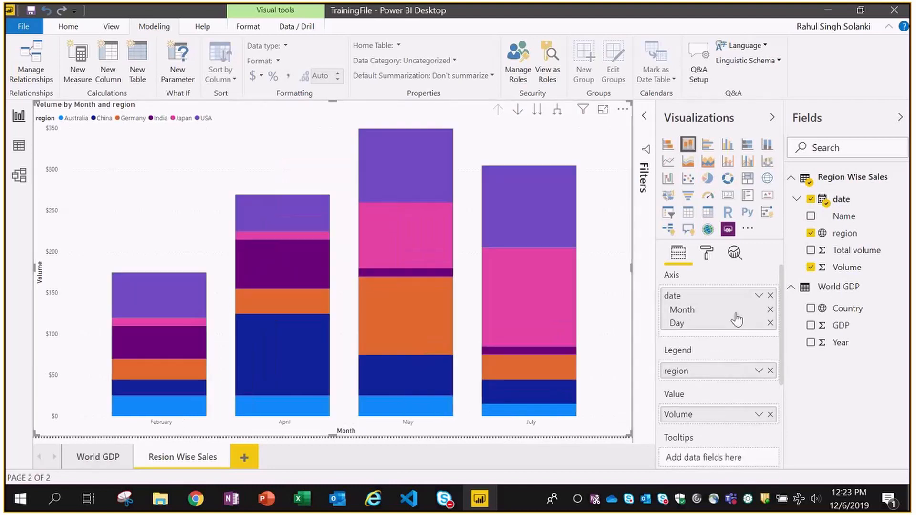
click(770, 323)
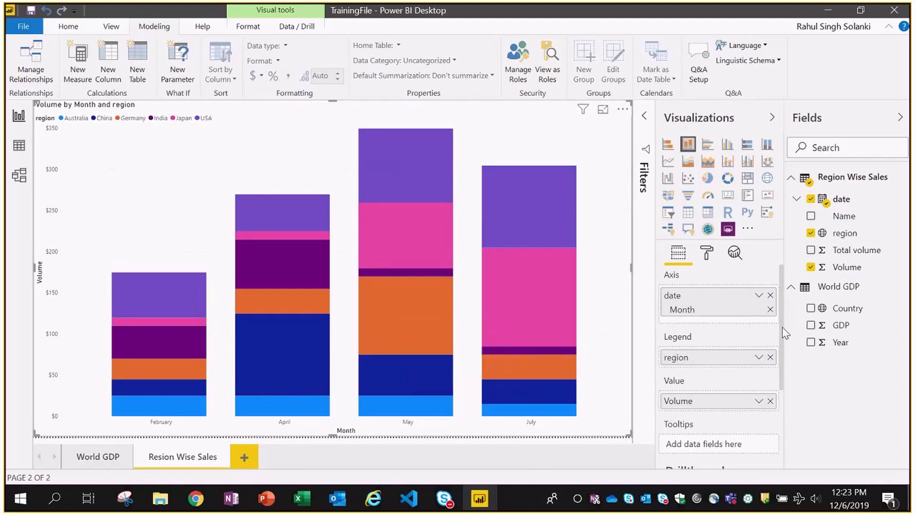
drag(780, 329, 780, 420)
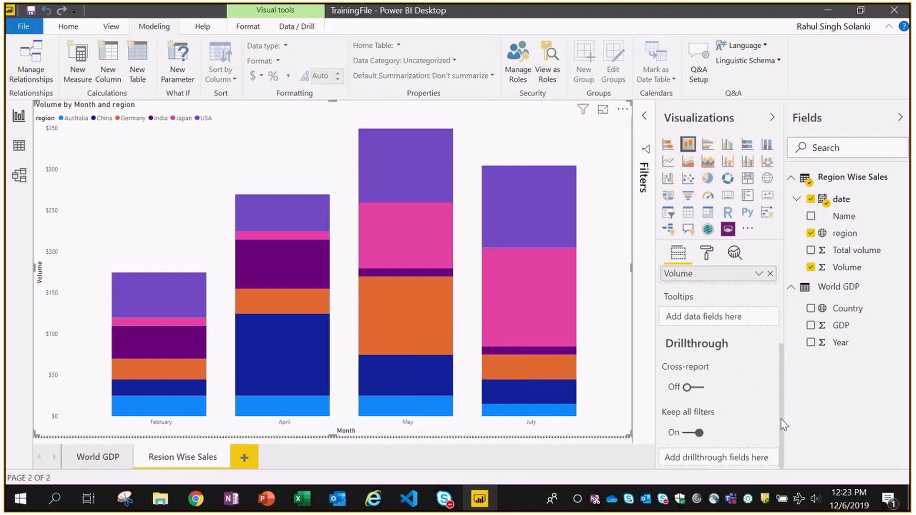
- Turn on data labels for the stacked column chart and save the report
click(706, 252)
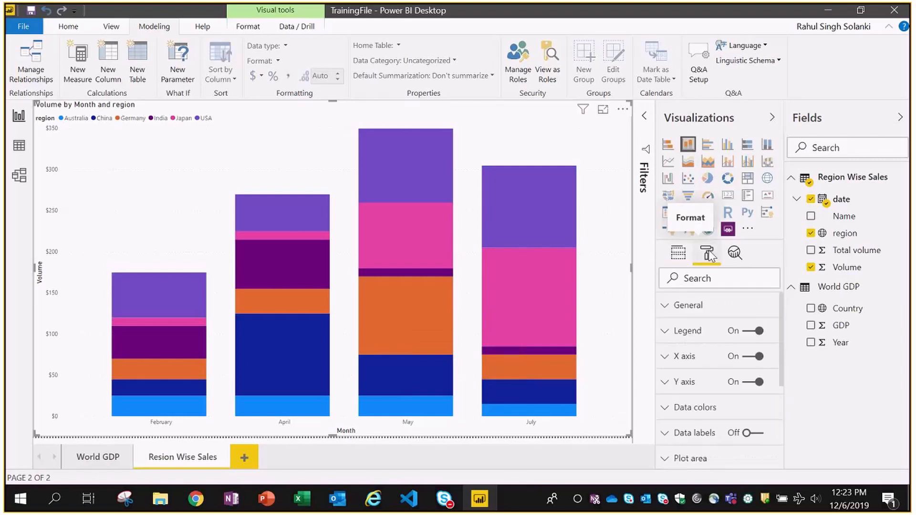
scroll(777, 362, down, 3)
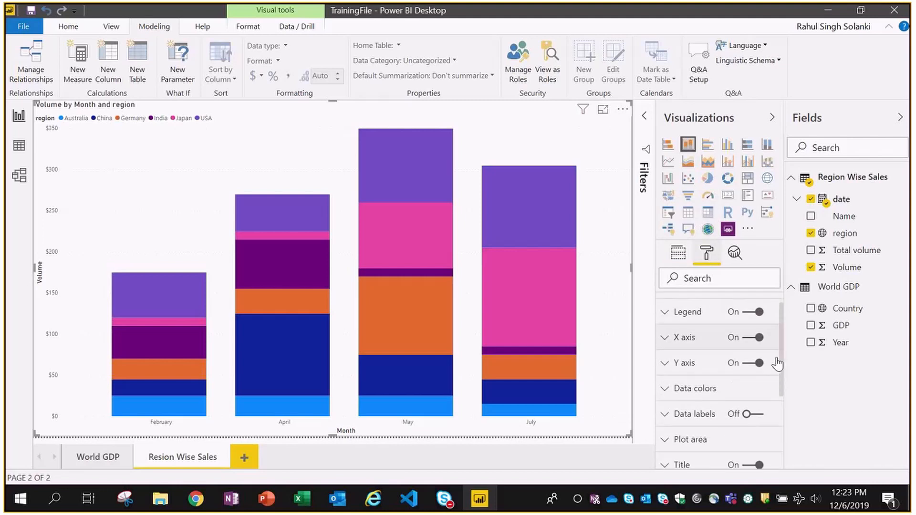
click(748, 364)
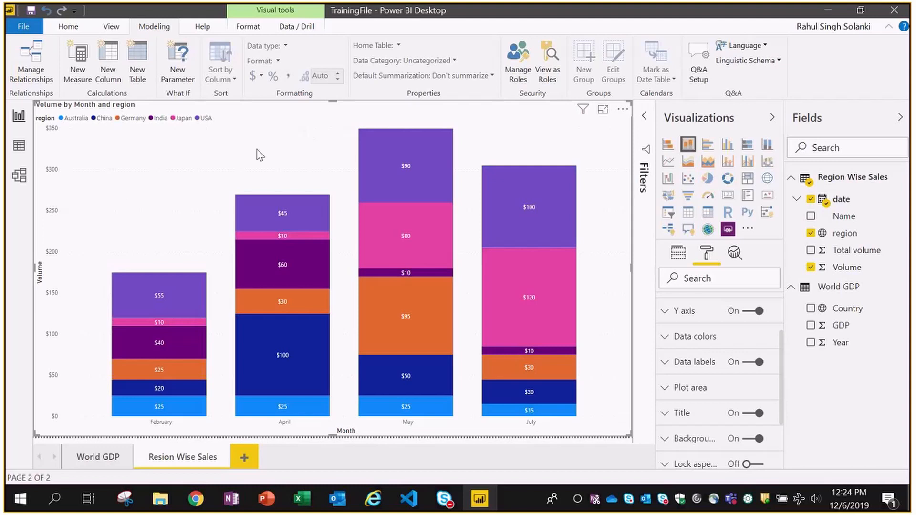
click(32, 12)
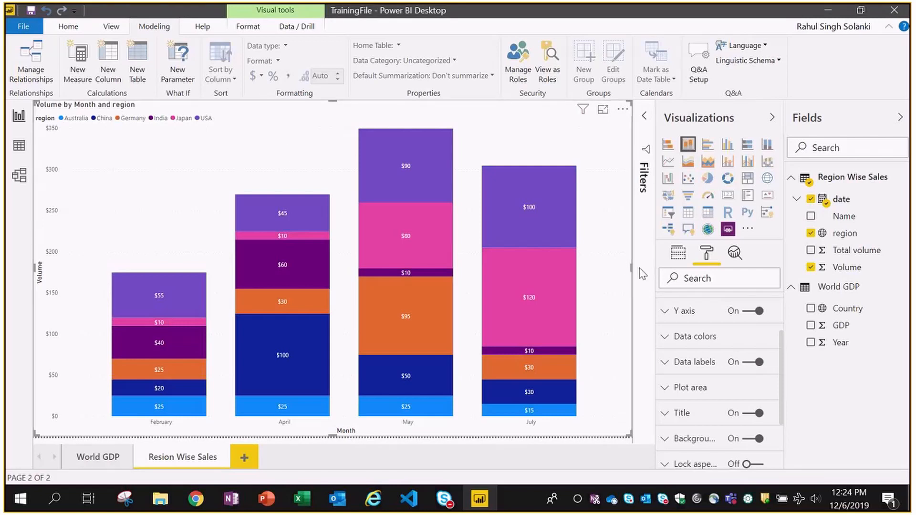
key(alt+Tab)
key(alt+Tab)
- In Chrome, close the IMF tab, go to the Team Site and hide the Microsoft Teams banner
click(195, 499)
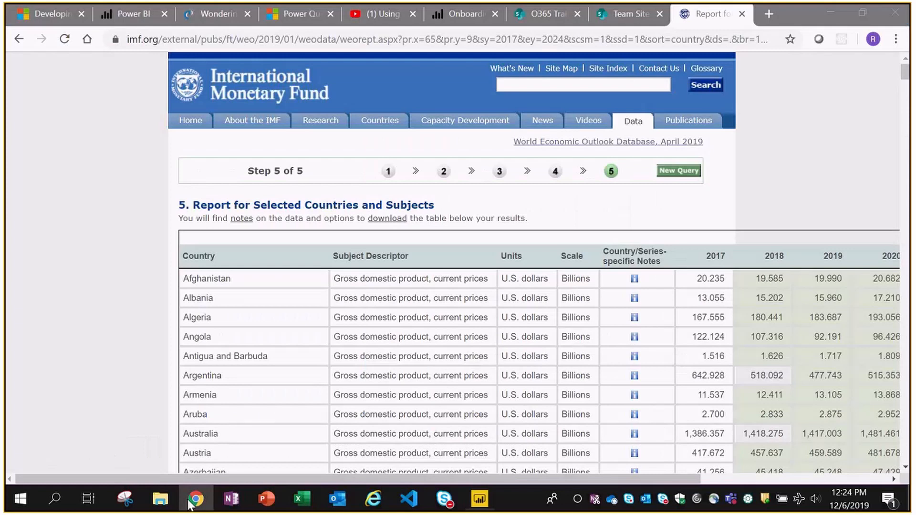
click(742, 14)
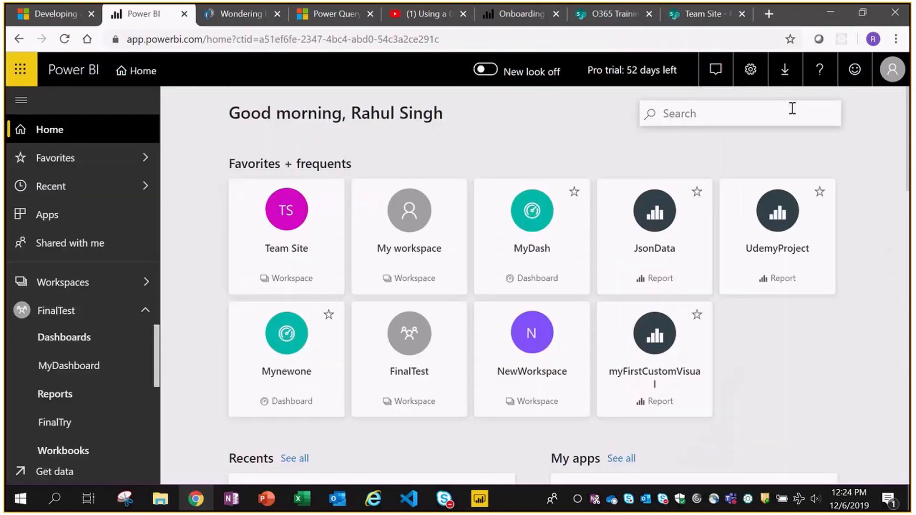
click(701, 18)
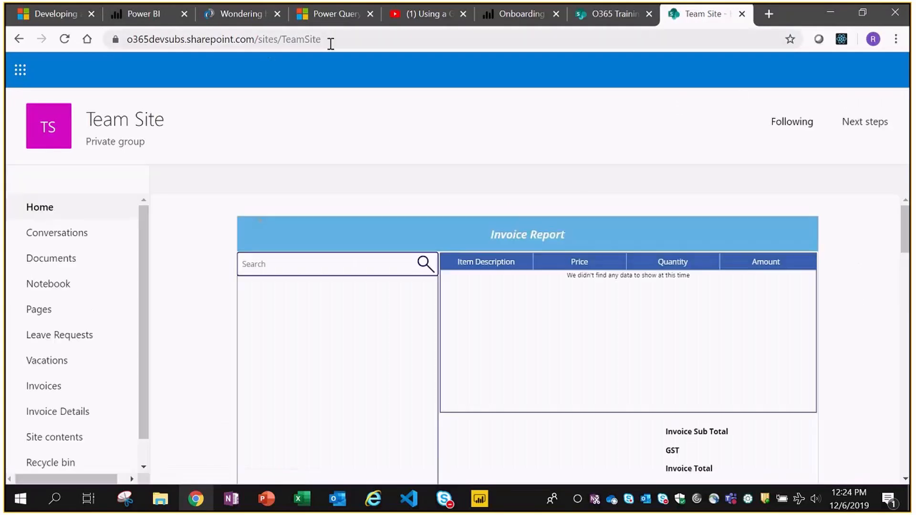
scroll(865, 227, down, 1)
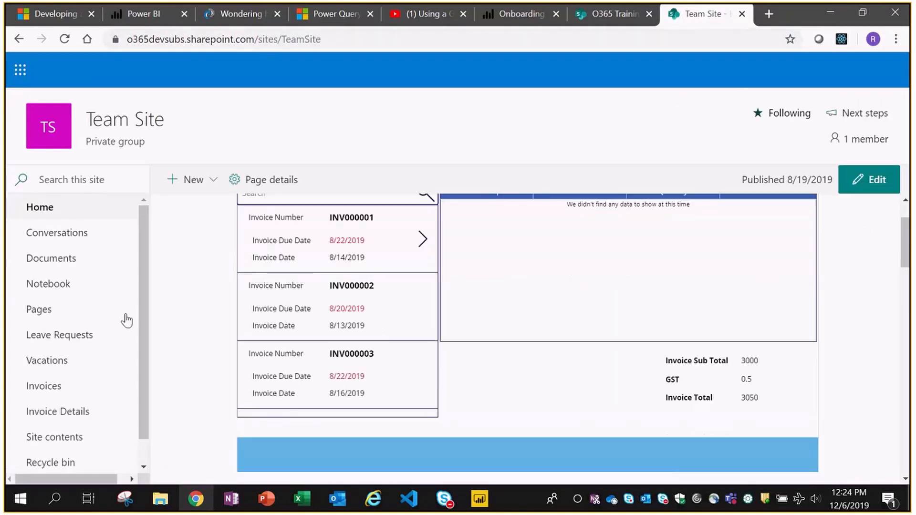
scroll(143, 315, down, 1)
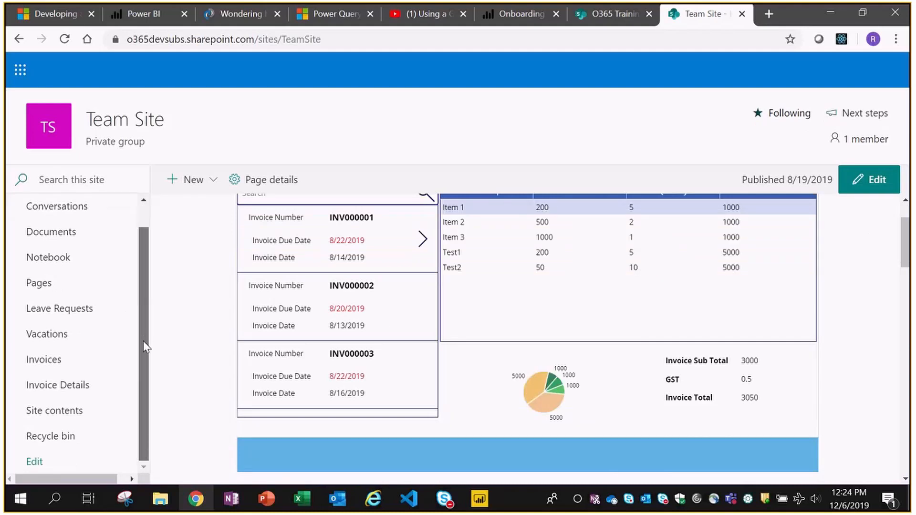
scroll(43, 363, up, 1)
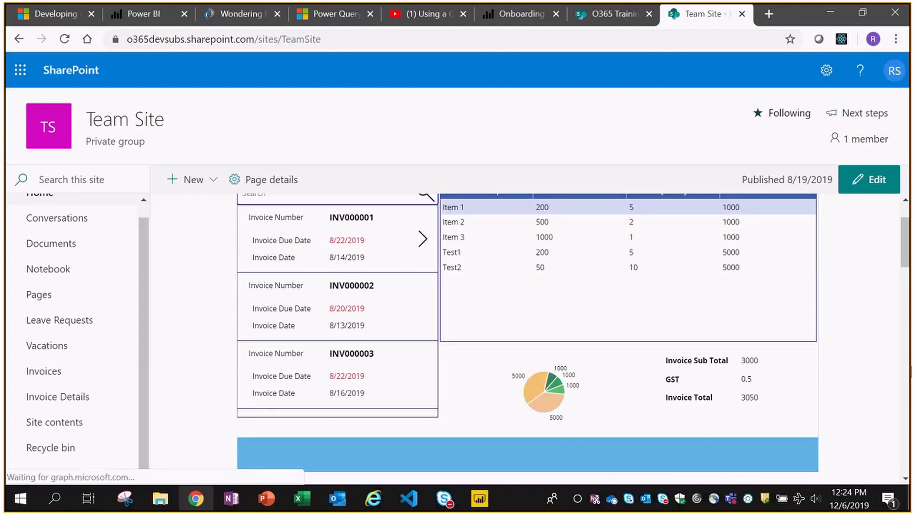
scroll(46, 402, down, 1)
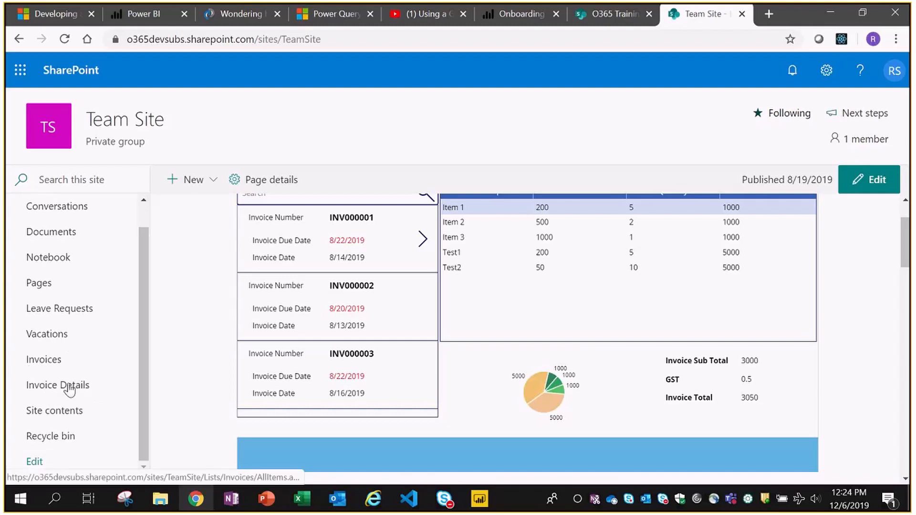
click(138, 373)
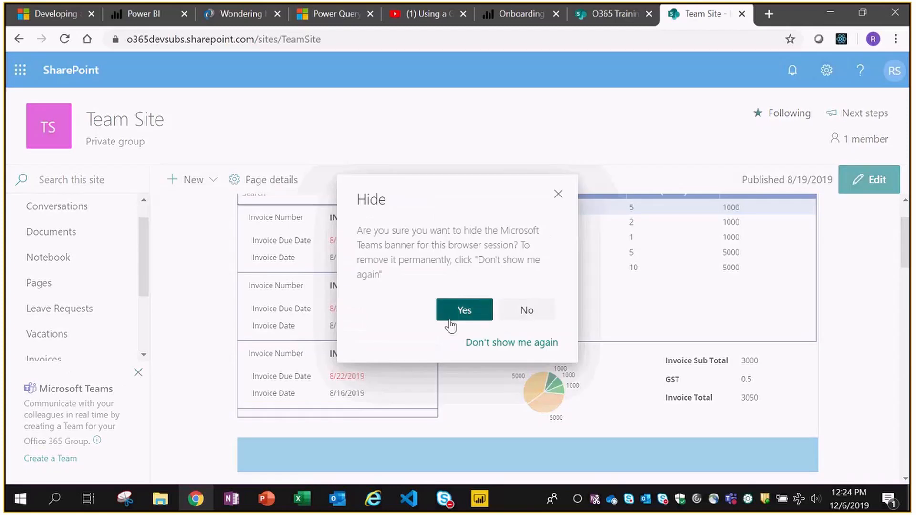
click(464, 310)
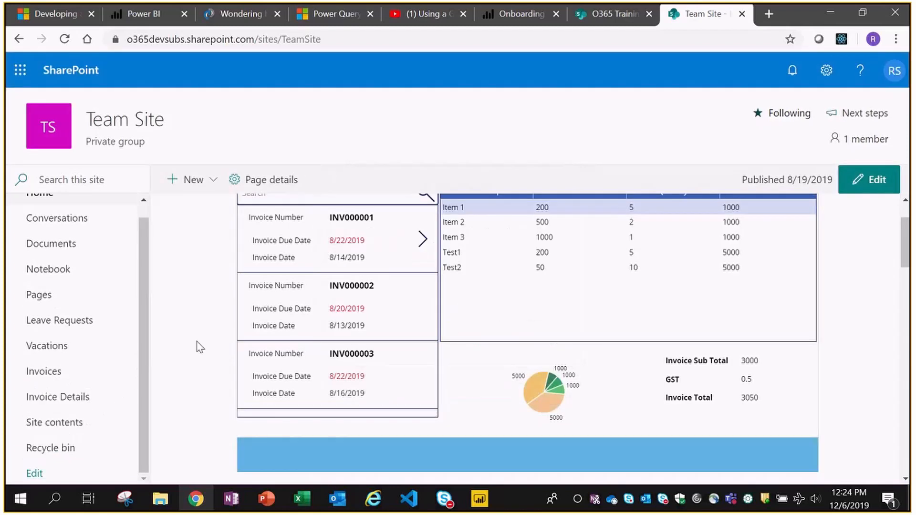
- Look over the Invoices list's vendor columns, then open the Invoice Details list
click(48, 374)
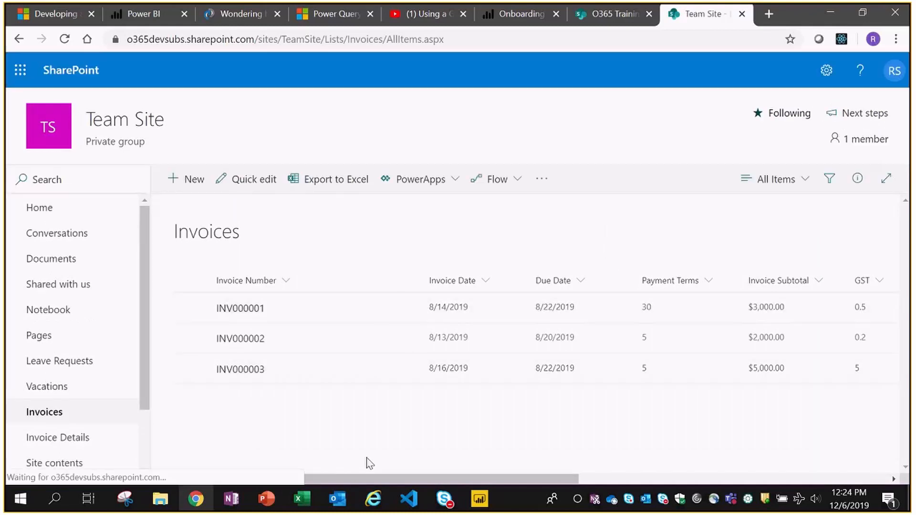
drag(339, 479, 451, 468)
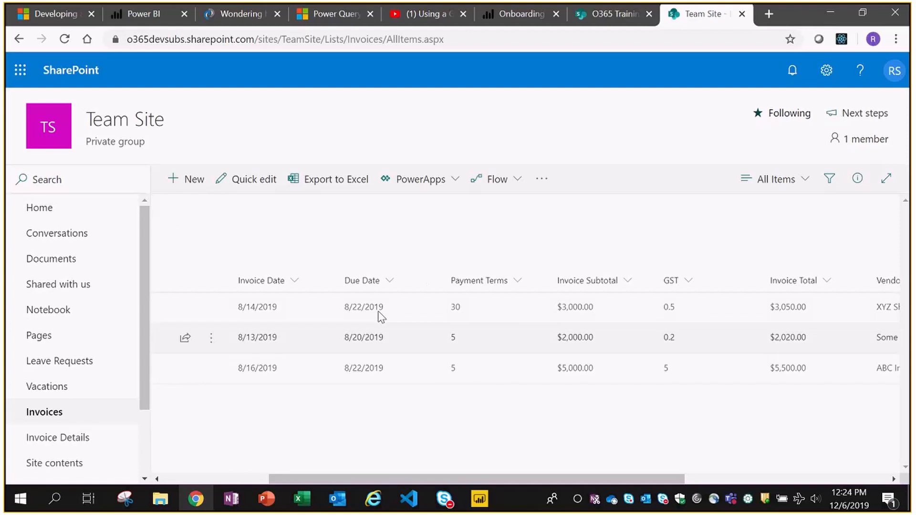
drag(561, 477, 720, 470)
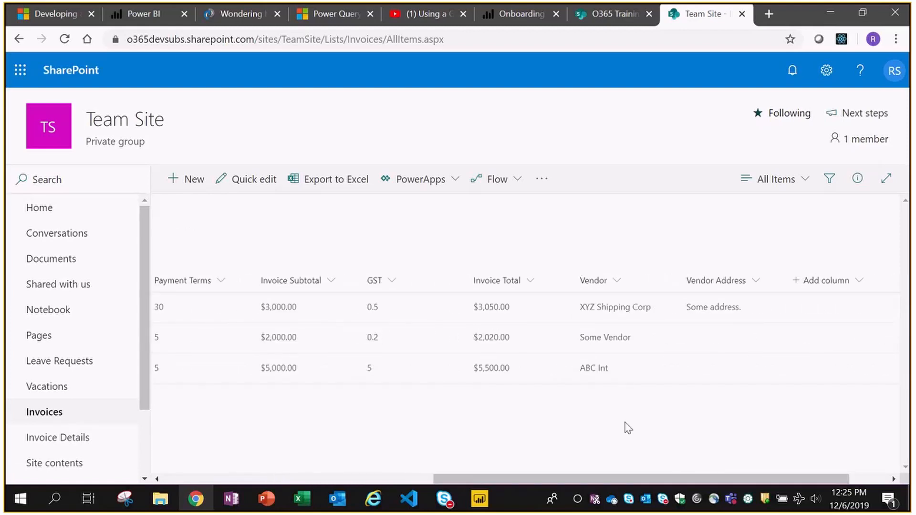
drag(510, 477, 269, 474)
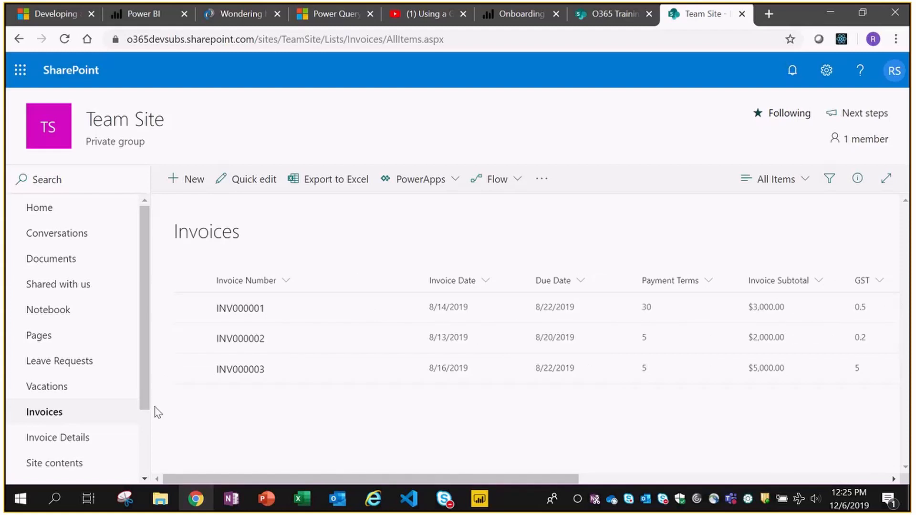
click(34, 437)
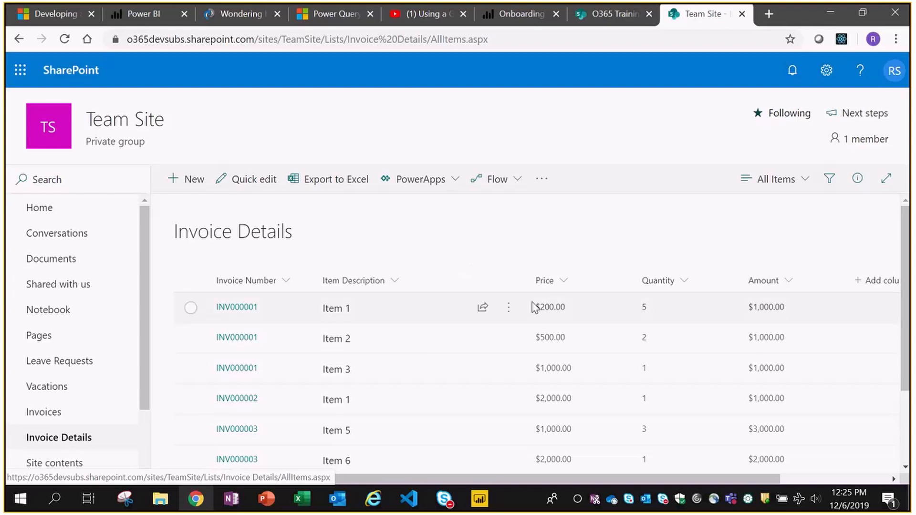
scroll(594, 470, right, 3)
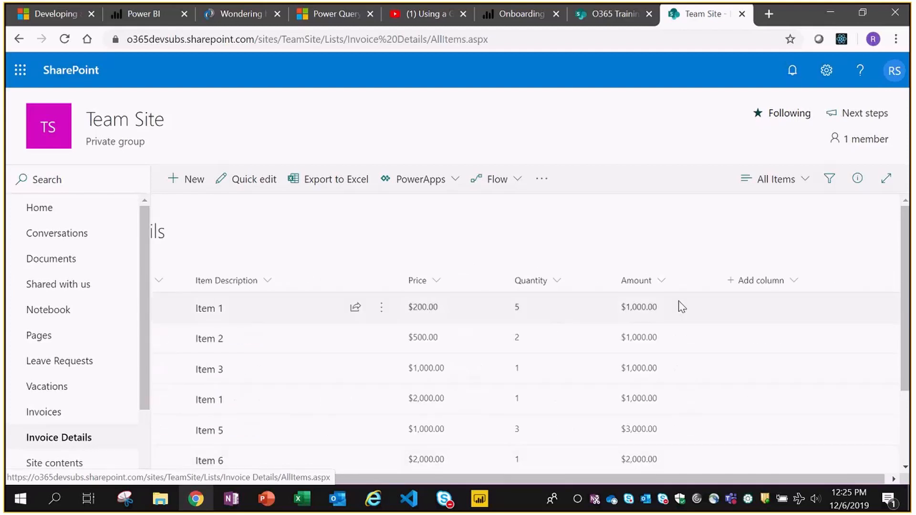
scroll(414, 479, left, 3)
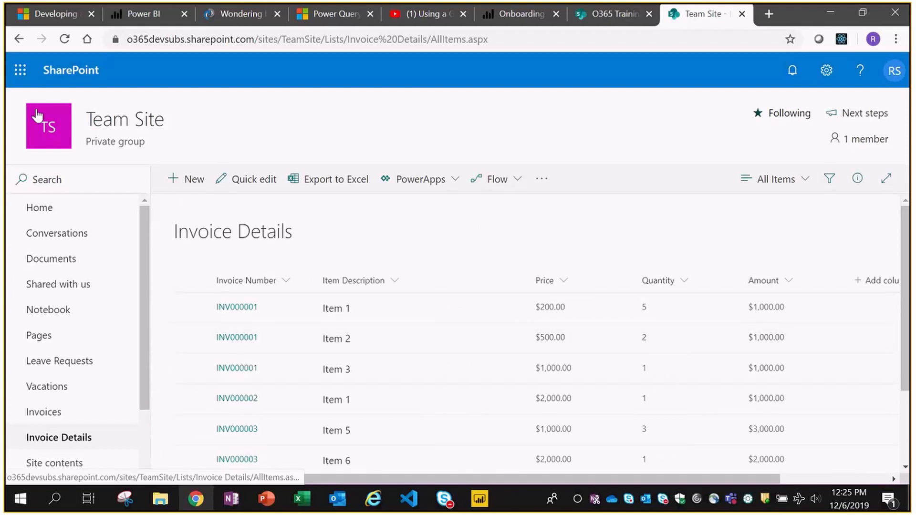
- Return to the Team Site home page and scroll to the Invoice Report
click(45, 130)
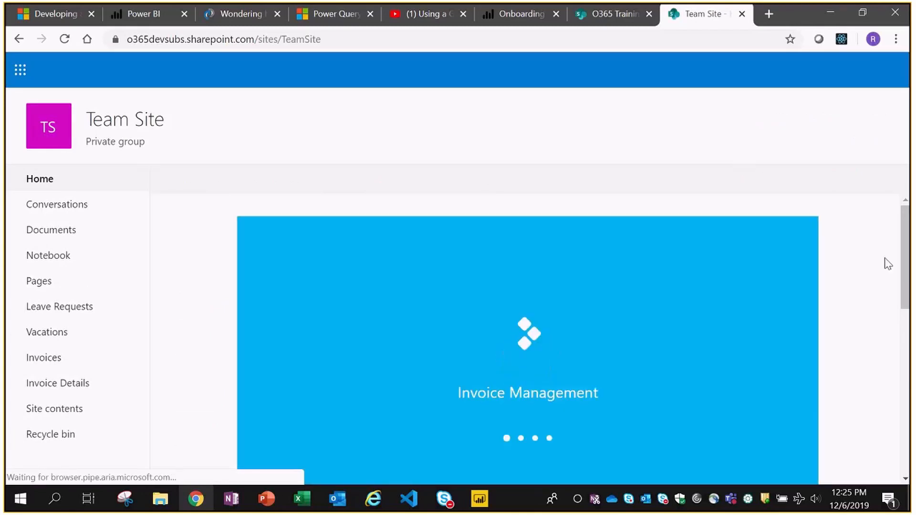
scroll(887, 267, down, 3)
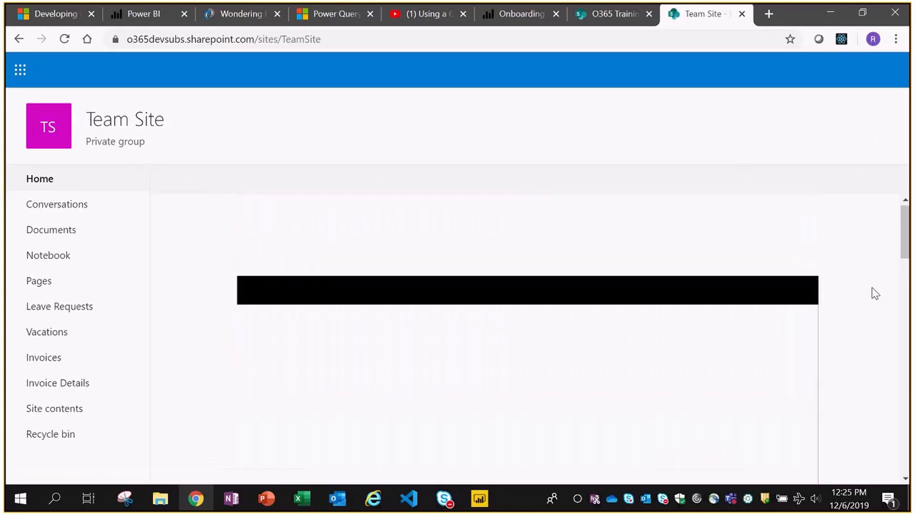
scroll(864, 278, down, 2)
scroll(865, 278, up, 2)
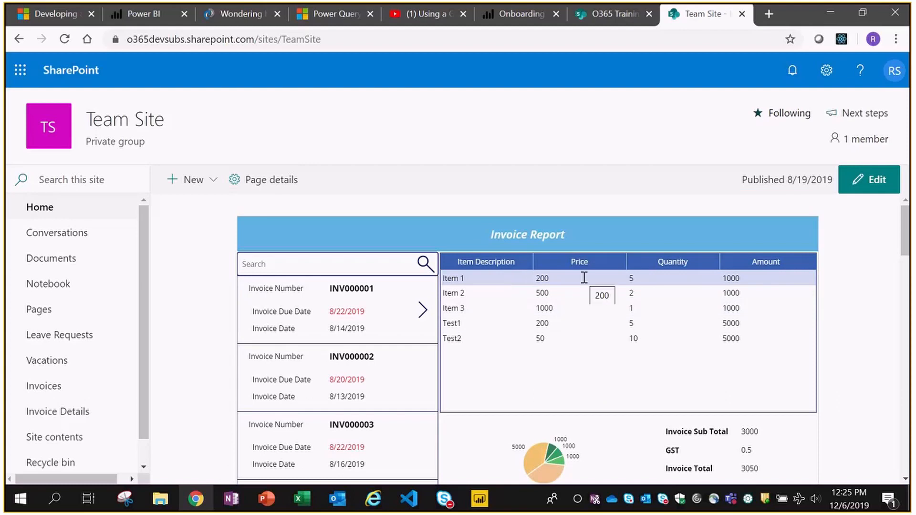
- Show the line items of invoices INV000002 and INV000003, then select the site's web address
click(382, 379)
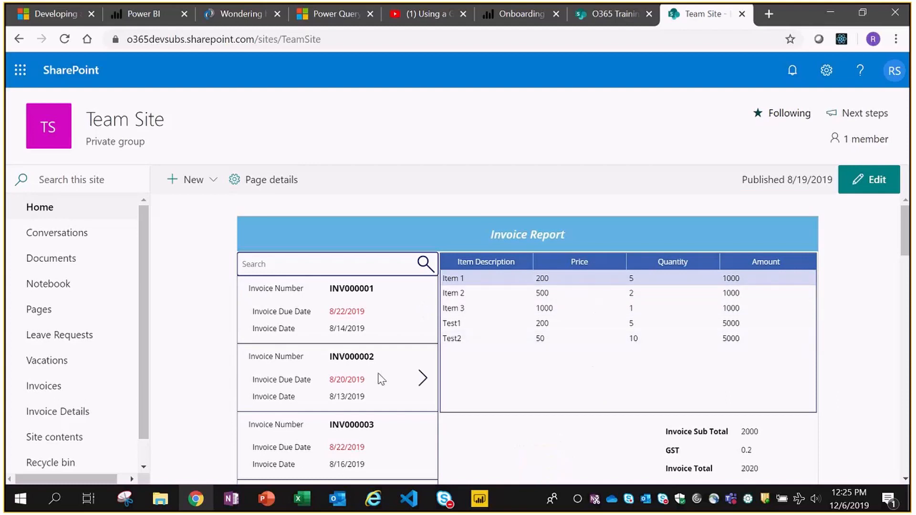
scroll(881, 314, down, 2)
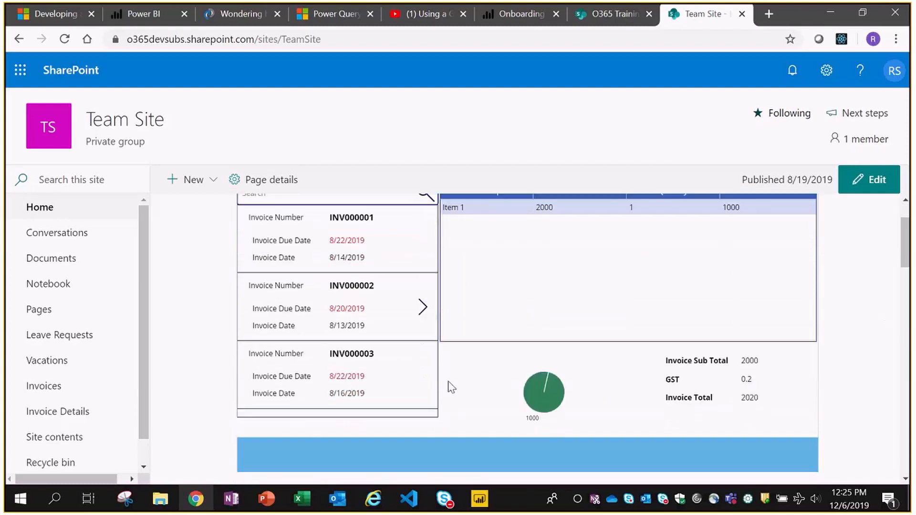
click(401, 387)
scroll(863, 342, up, 2)
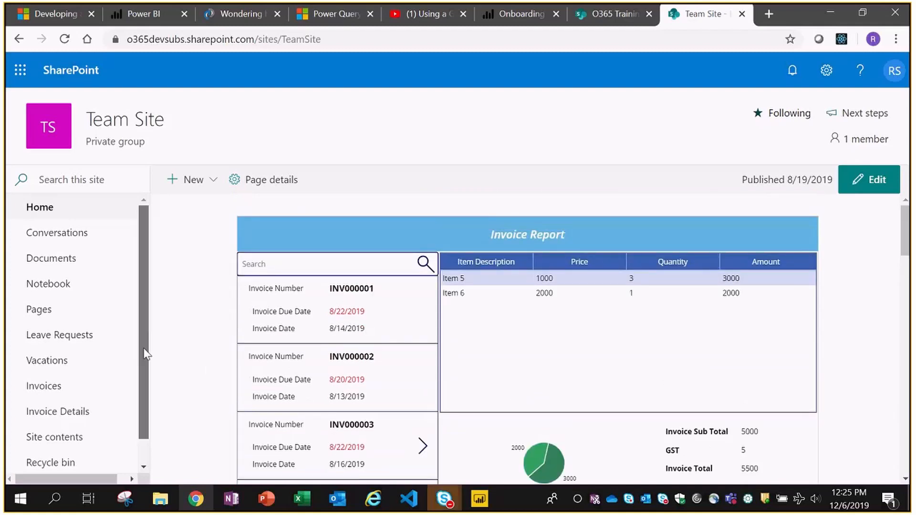
scroll(135, 377, down, 1)
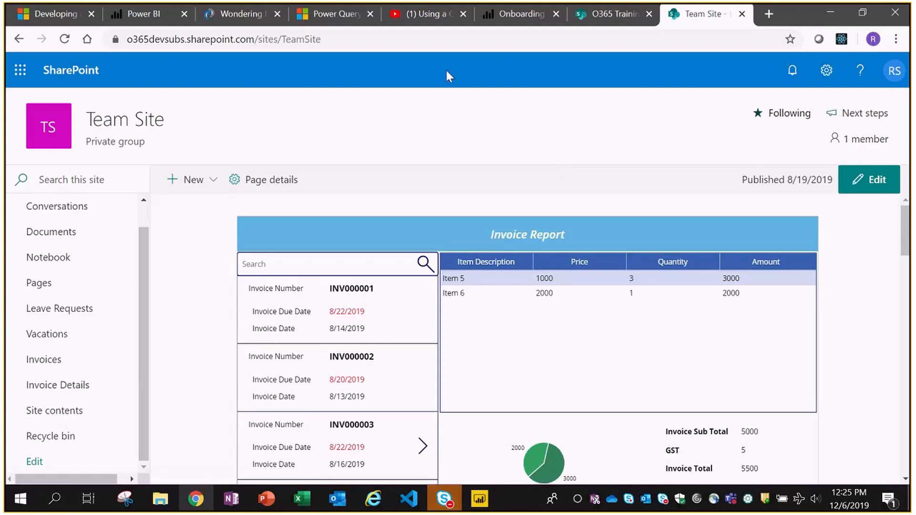
click(458, 41)
key(ctrl+c)
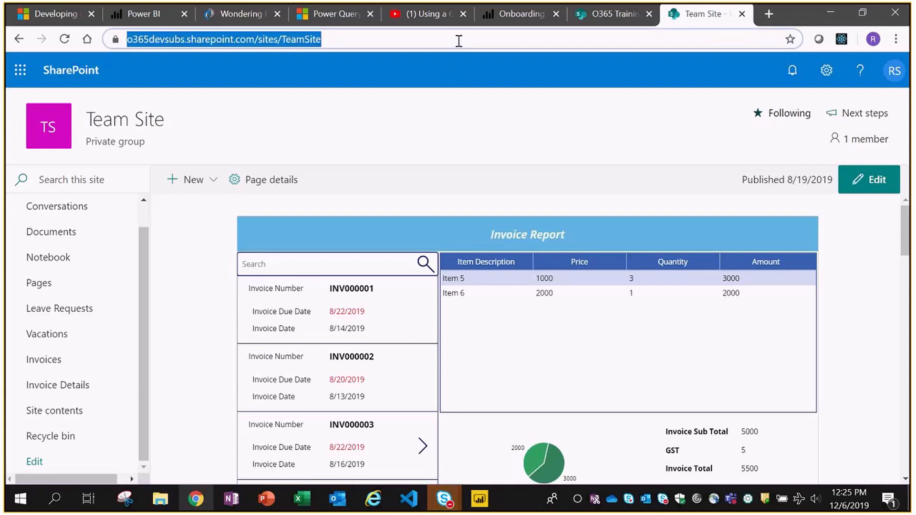
- Switch from the Tech Friday Skype window back to the Power BI report
click(478, 499)
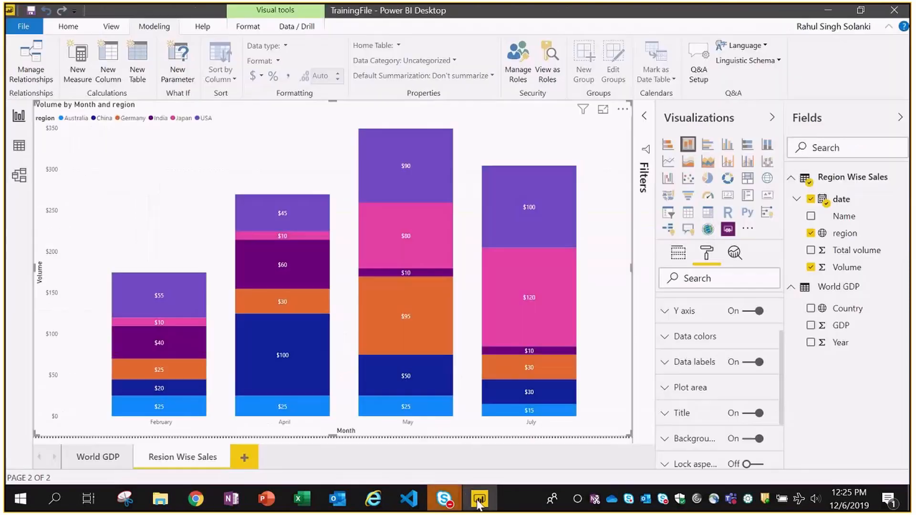
click(442, 504)
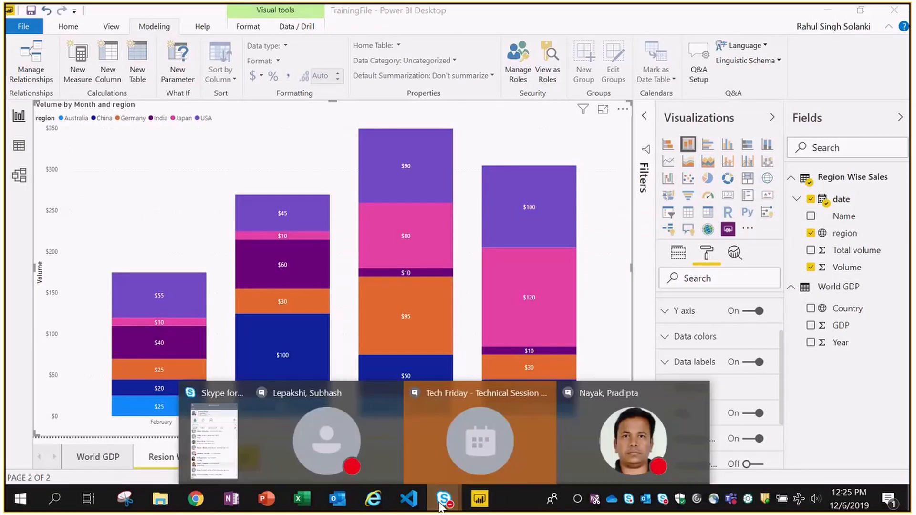
click(441, 443)
key(alt+Tab)
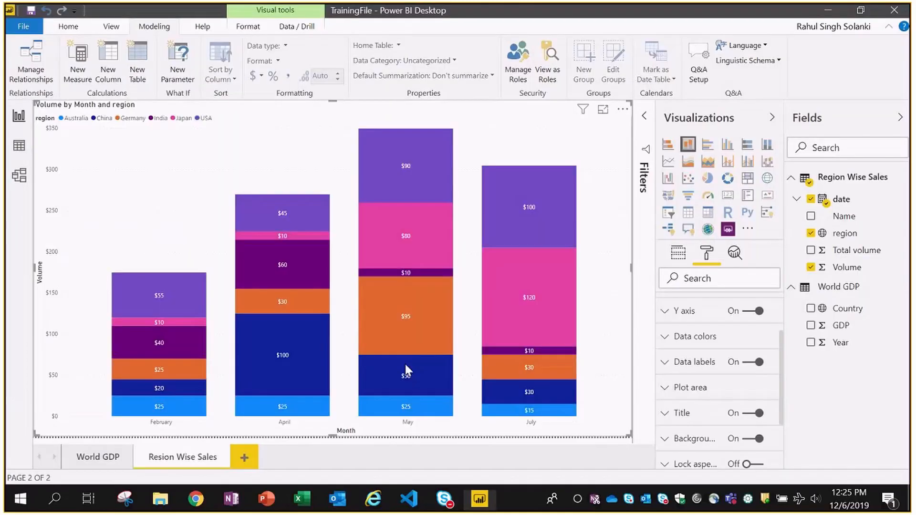
- In Get Data, search 'sharepoint' and connect with the SharePoint list connector
click(68, 26)
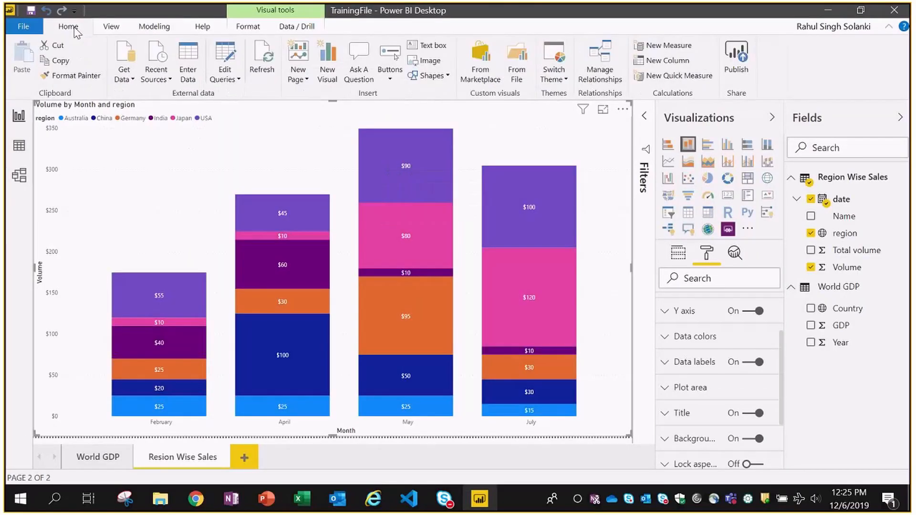
click(124, 74)
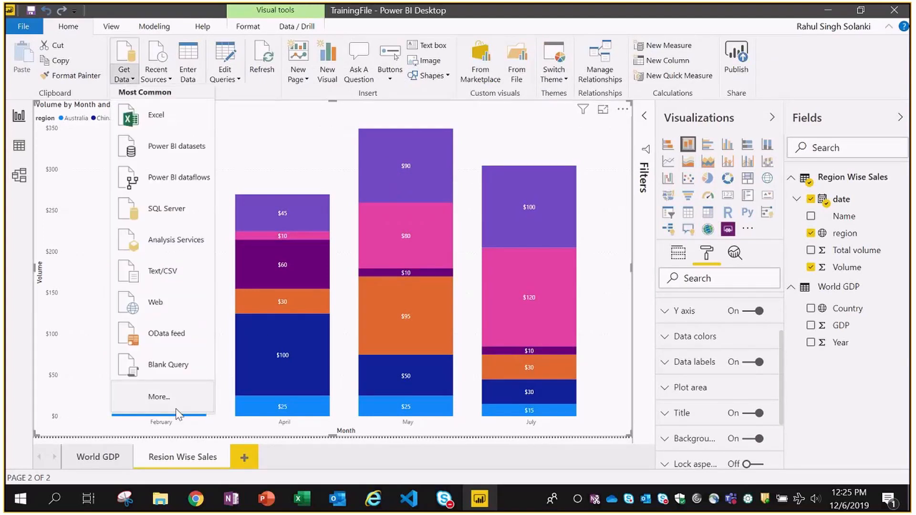
click(155, 397)
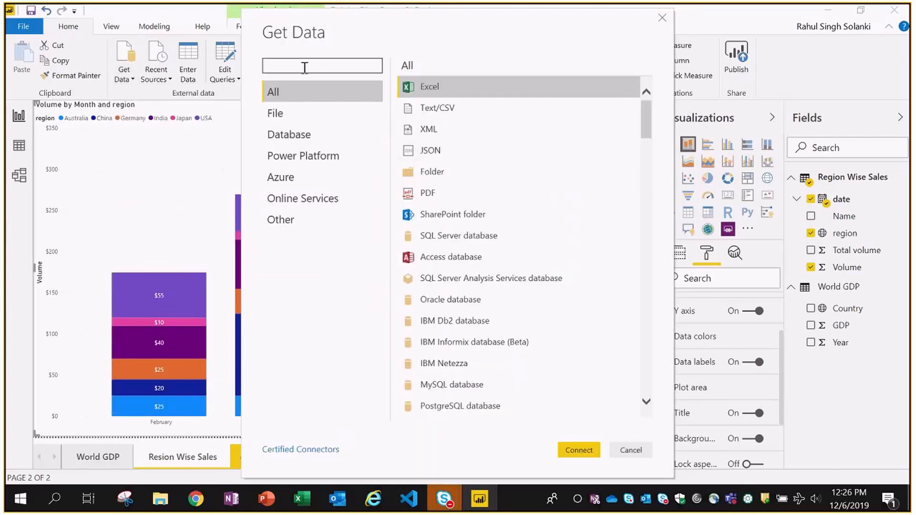
text(sharepoint)
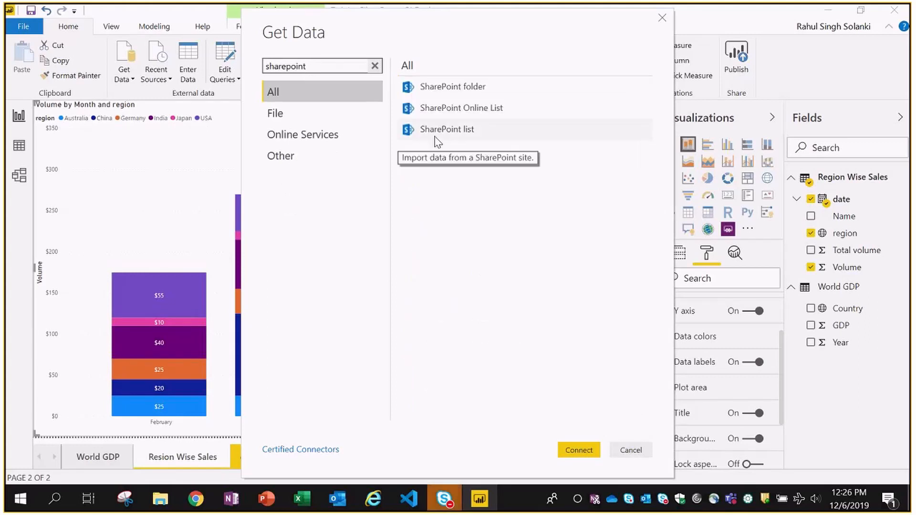
click(435, 139)
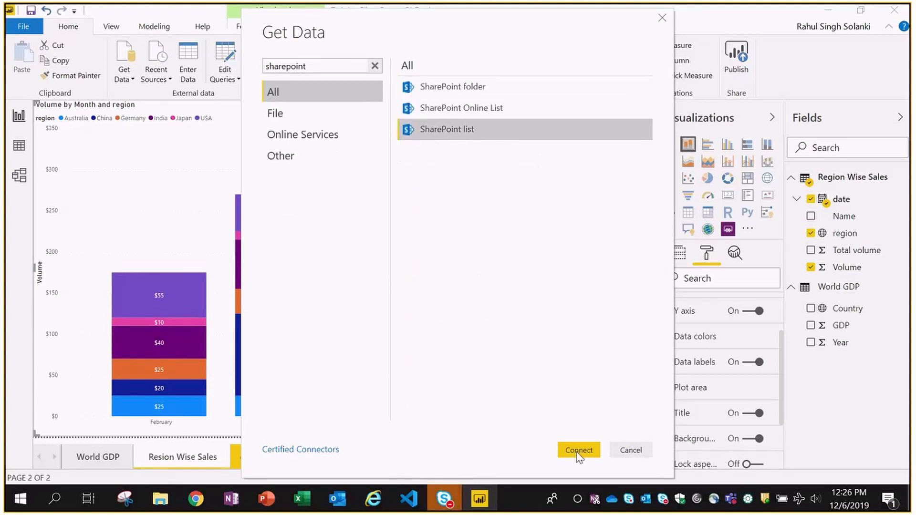
click(578, 450)
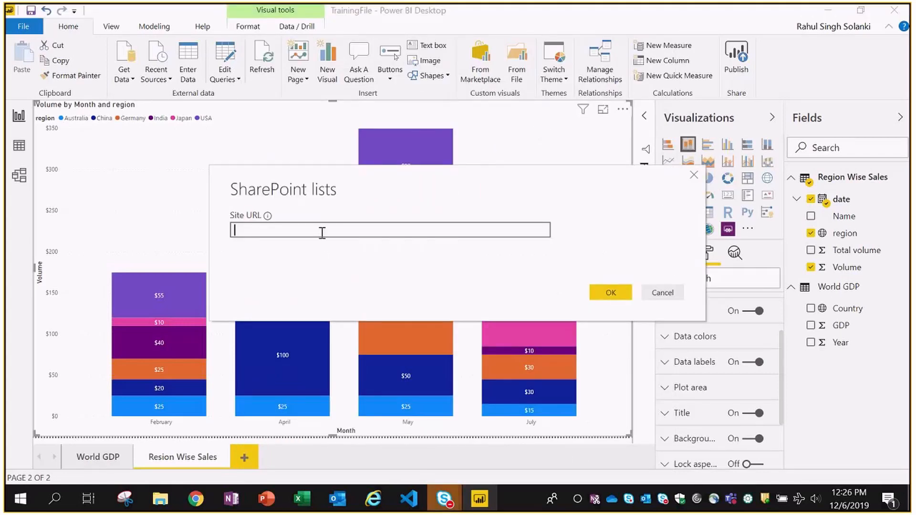
- Paste the Team Site URL as the Site URL and connect to its lists
key(ctrl+v)
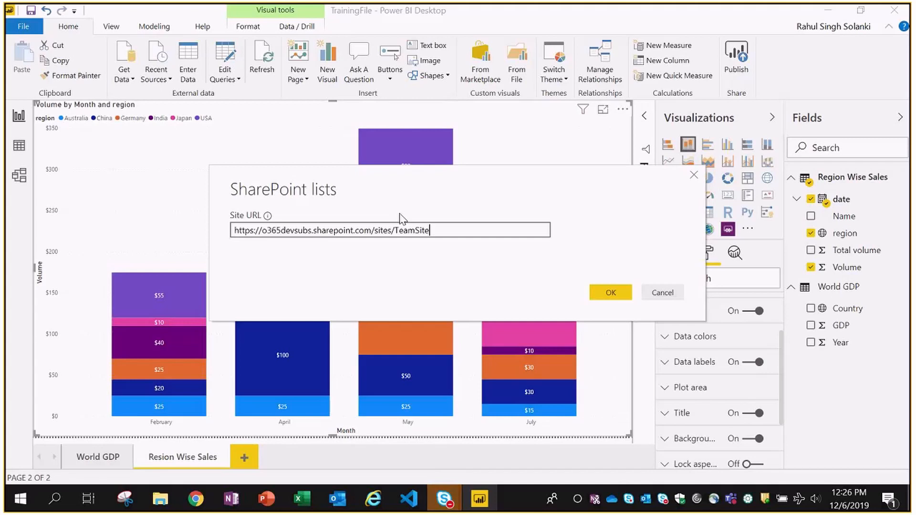
click(608, 292)
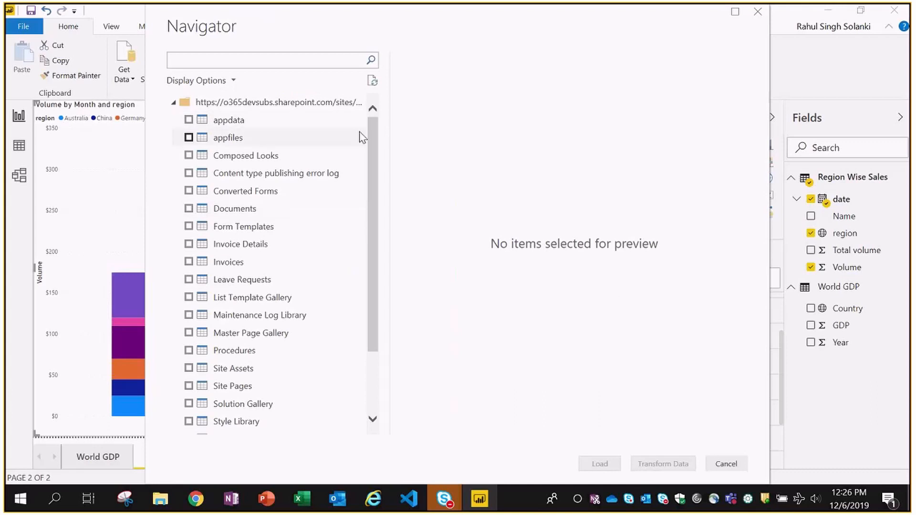
- Tick and preview the Invoices and Invoice Details lists, then open them in Power Query Editor
drag(371, 225, 369, 177)
click(189, 262)
click(189, 244)
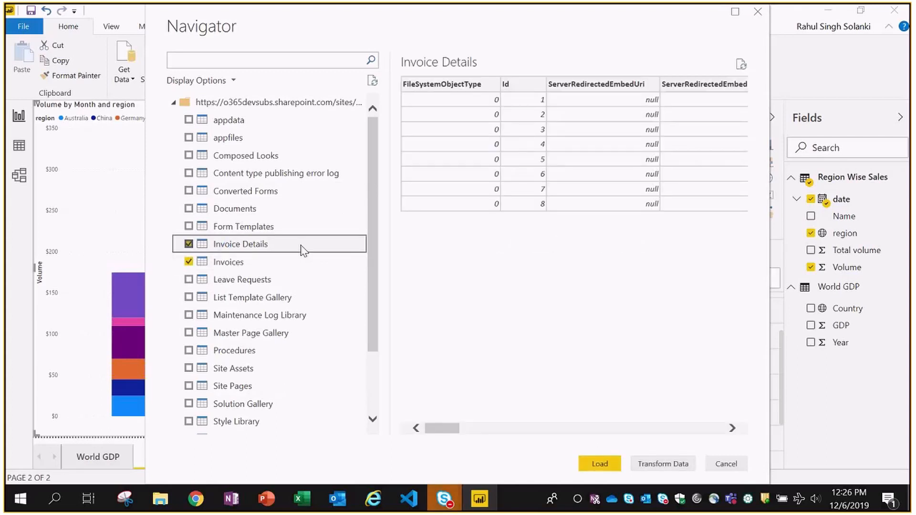
click(232, 262)
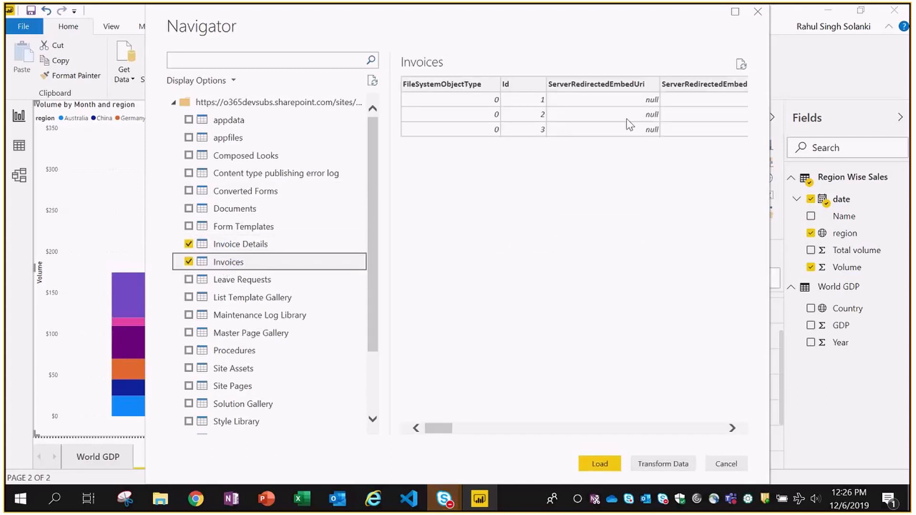
click(187, 243)
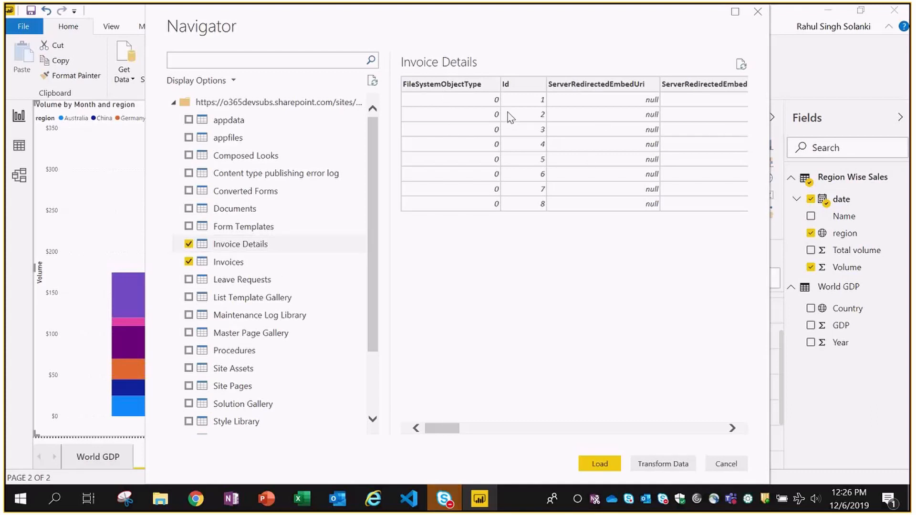
click(663, 465)
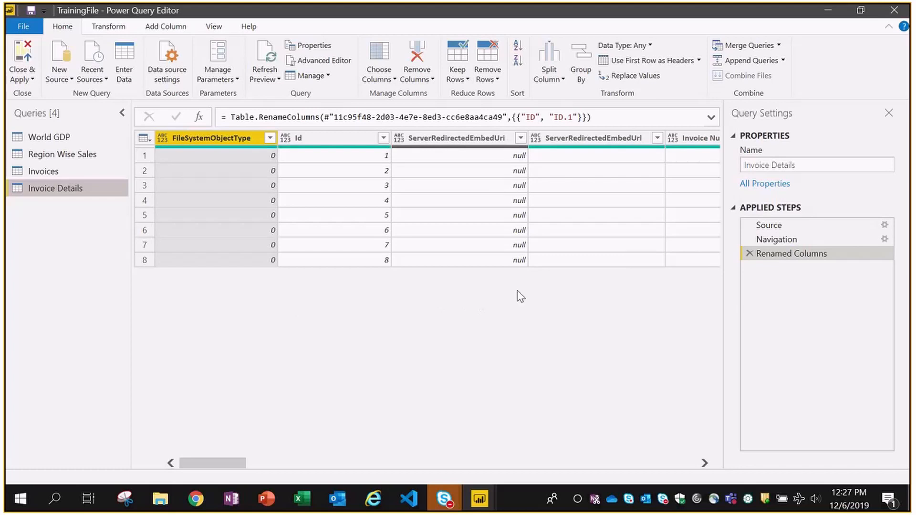
- Open Choose Columns for Invoice Details and clear all column selections
click(212, 136)
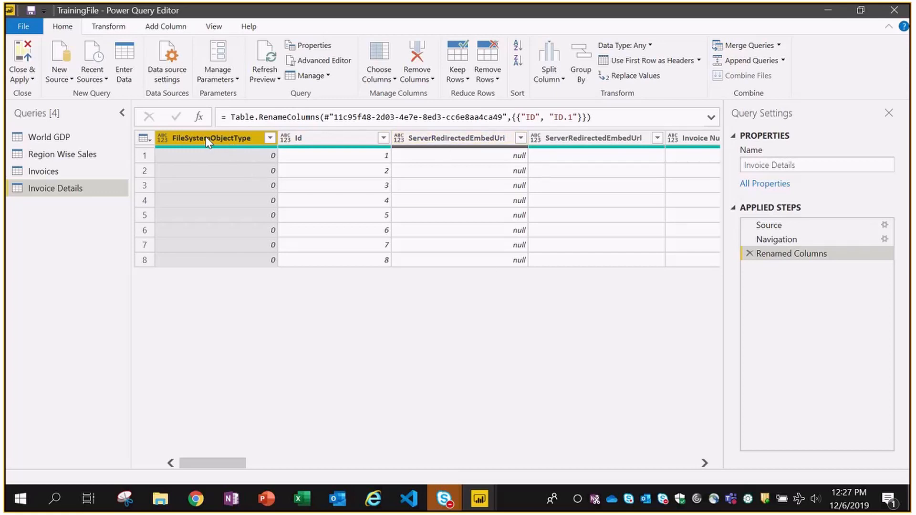
click(379, 78)
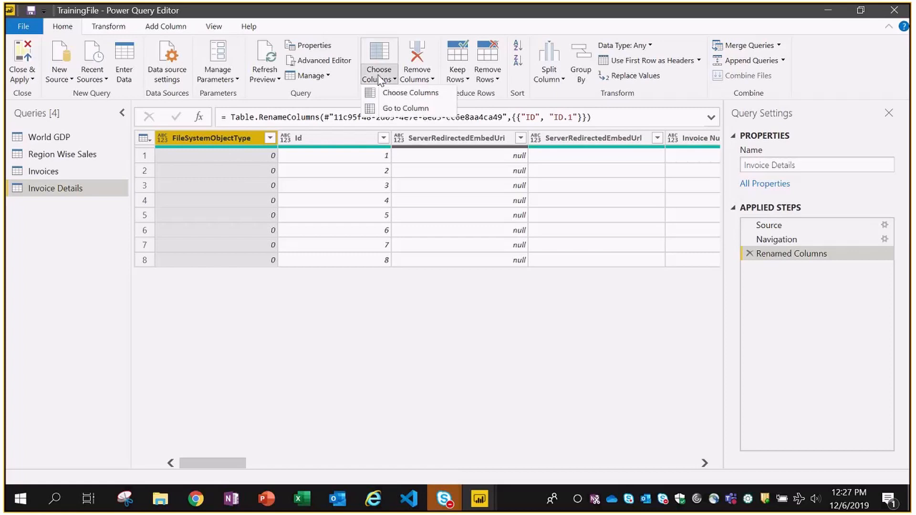
click(403, 92)
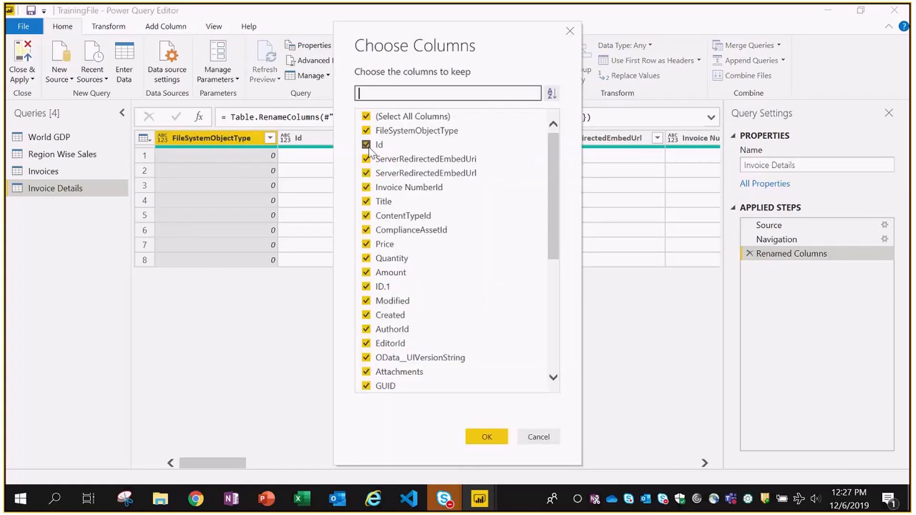
click(366, 116)
- Keep only Id, Invoice NumberId, Title, Price, Quantity, Amount and Invoice Number
click(366, 147)
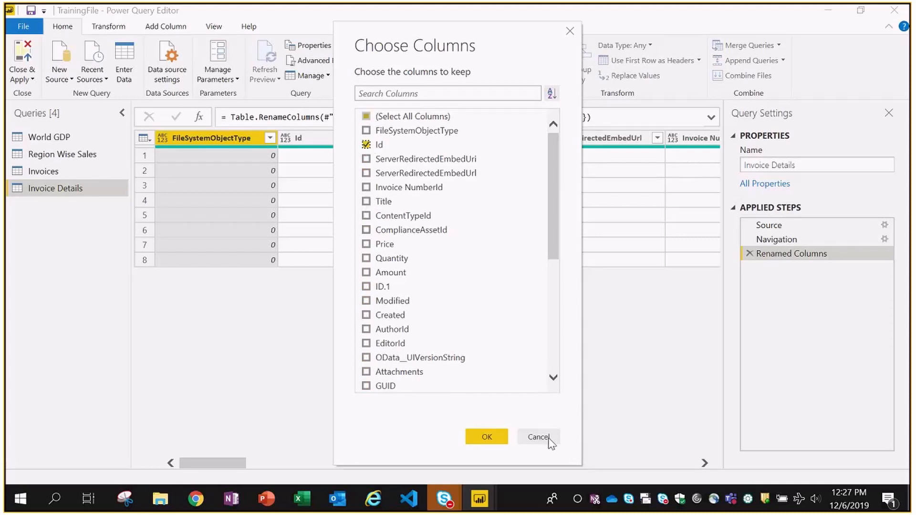
click(366, 187)
click(366, 202)
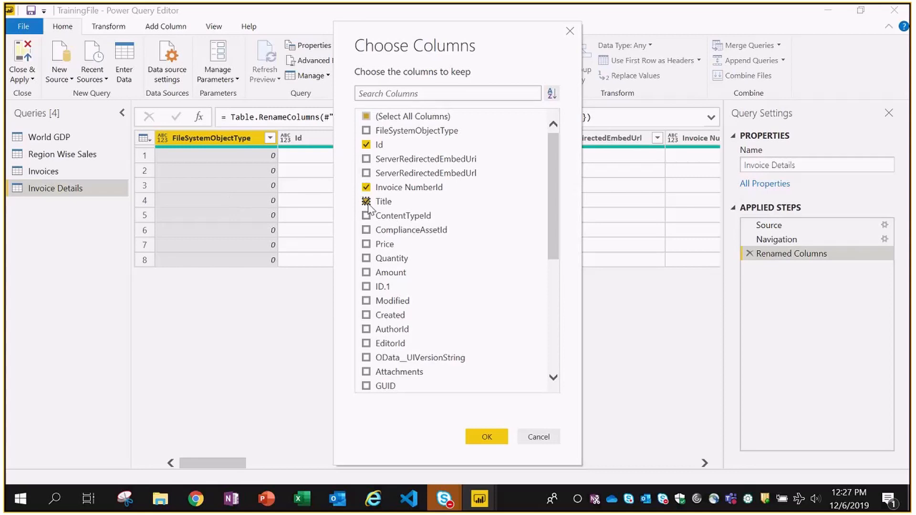
click(367, 244)
click(366, 258)
click(366, 273)
scroll(476, 275, down, 4)
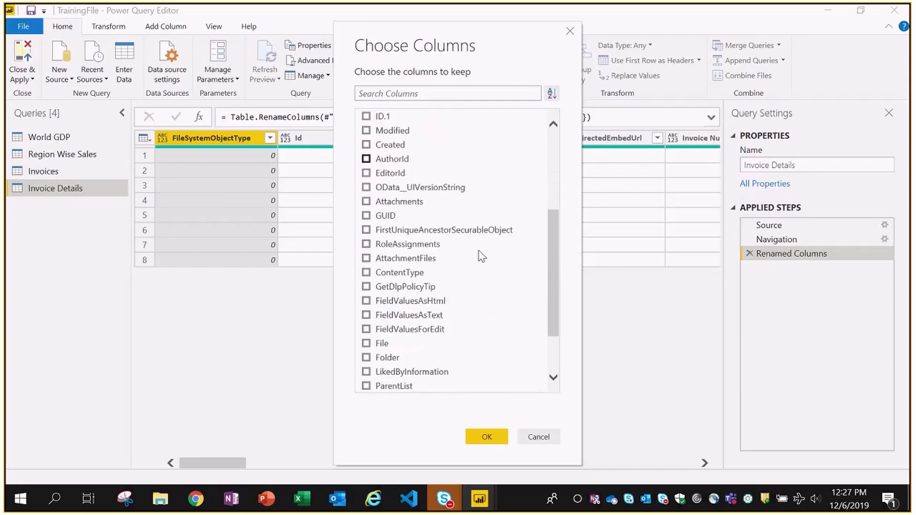
scroll(487, 268, down, 1)
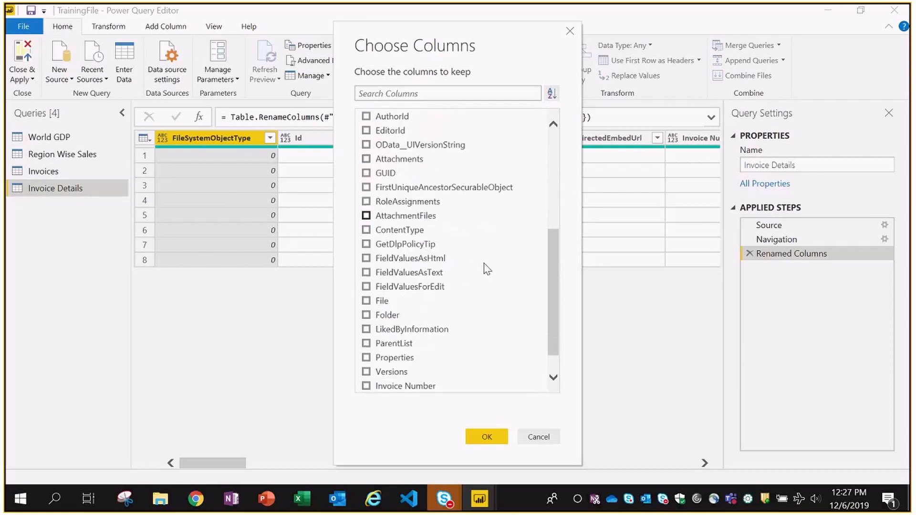
scroll(486, 268, down, 1)
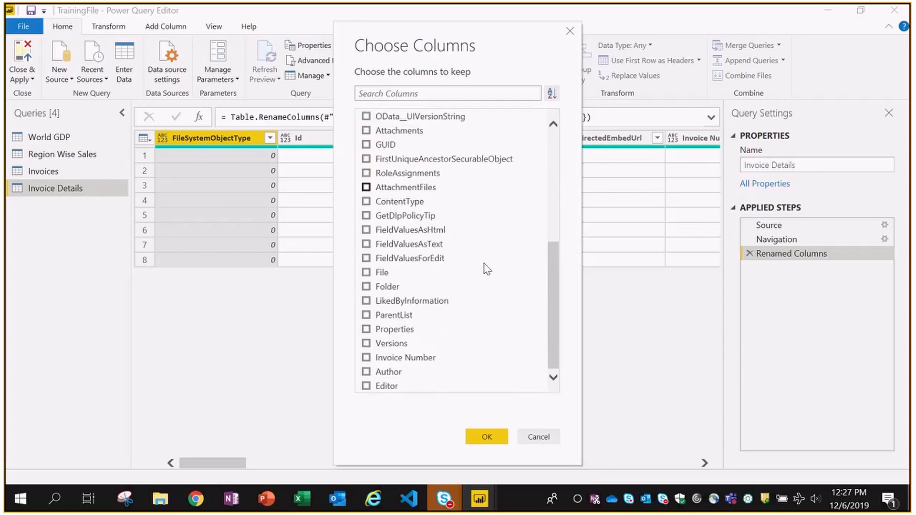
click(366, 357)
scroll(486, 224, up, 7)
click(486, 436)
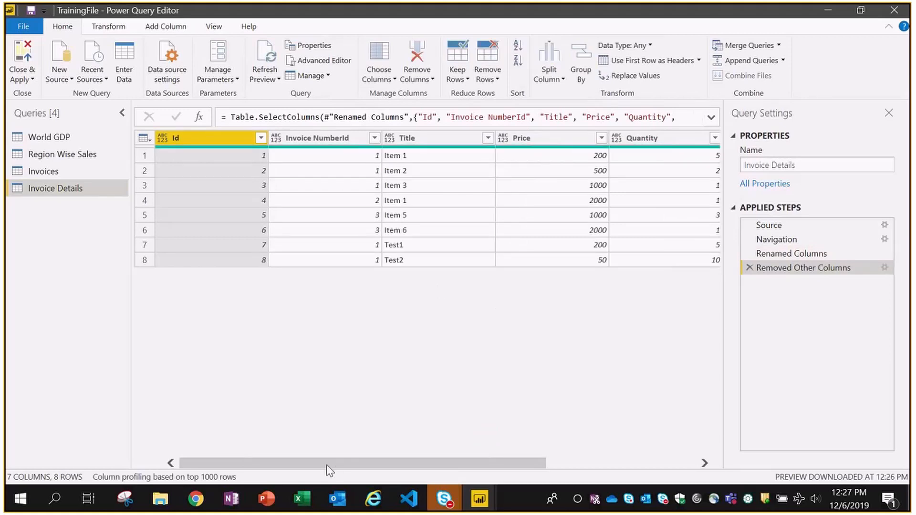
- Preview the first Invoice Number record's fields, including Properties, Versions, Author and Editor
drag(327, 463, 491, 455)
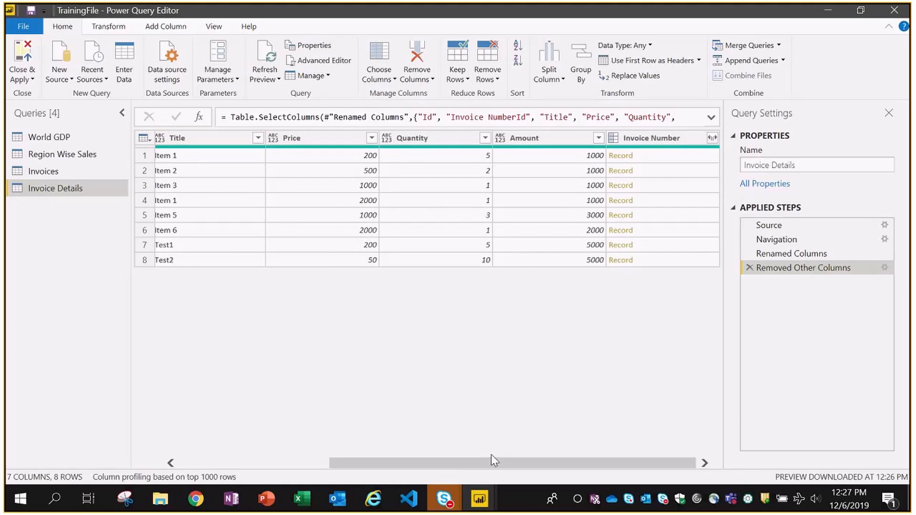
click(651, 161)
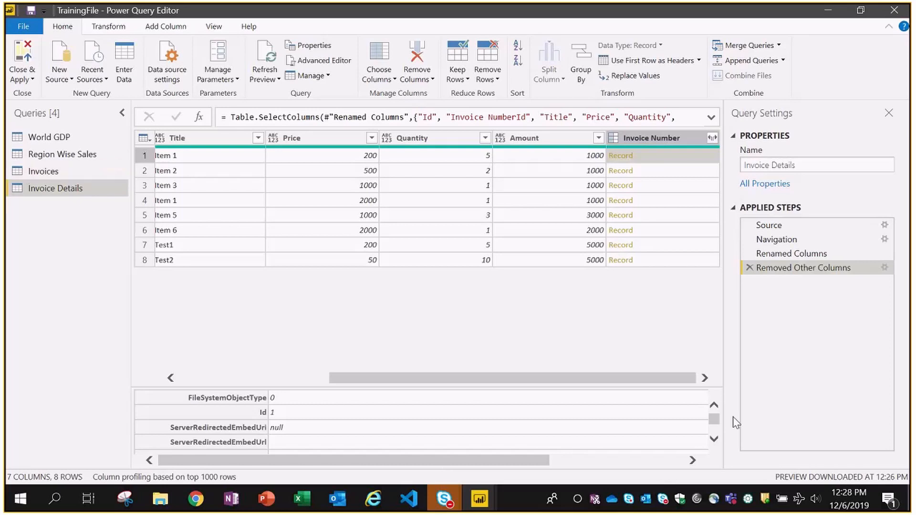
drag(715, 420, 718, 429)
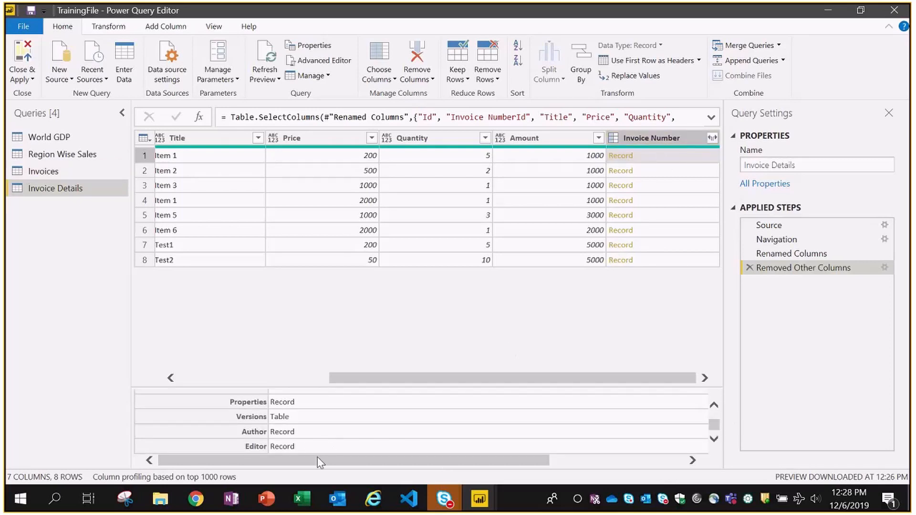
drag(463, 377, 276, 376)
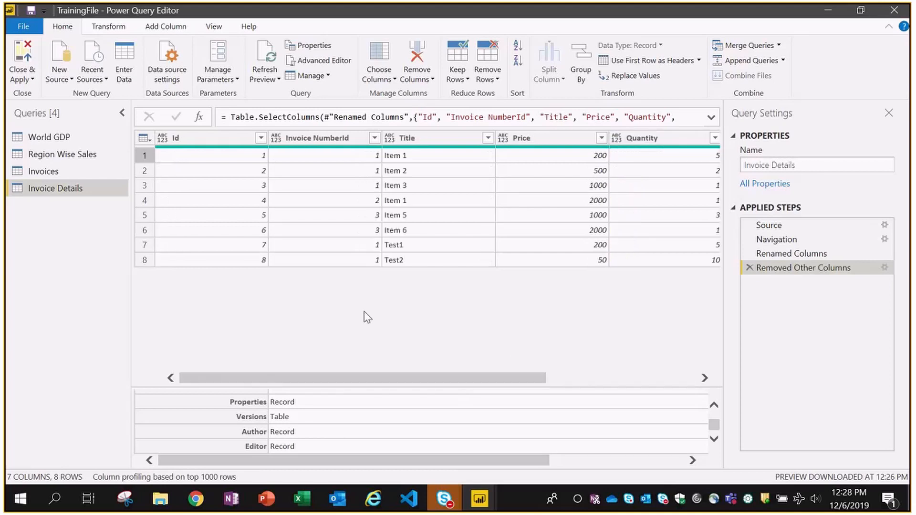
- For the Invoices query, clear Choose Columns and keep Id, Title, Invoice Date and Due Date
click(38, 171)
click(380, 53)
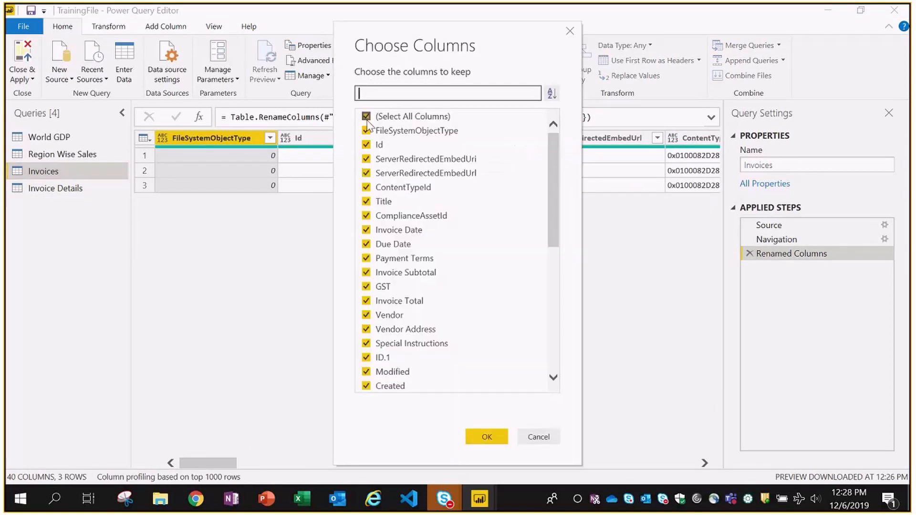
click(365, 116)
click(366, 144)
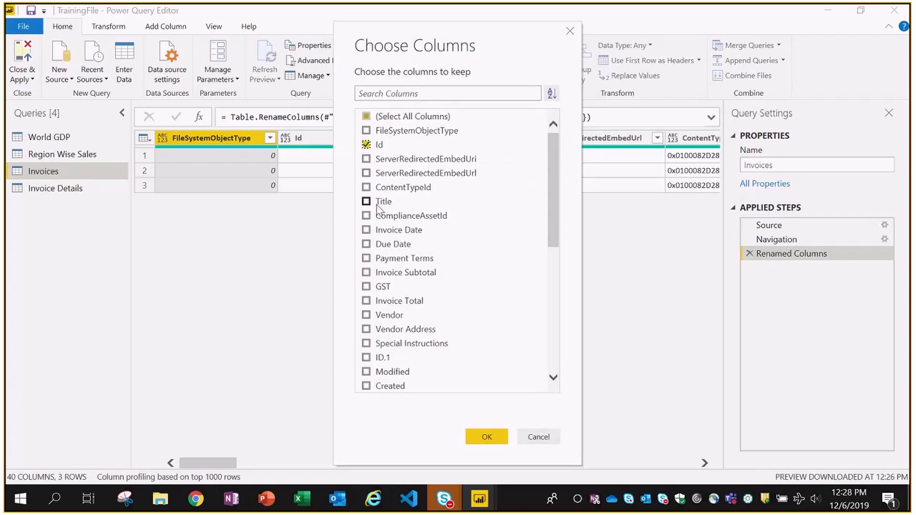
click(366, 201)
click(365, 230)
click(366, 244)
- Also keep Payment Terms, Invoice Subtotal, GST, Invoice Total and Vendor, and apply
click(365, 258)
click(366, 273)
click(366, 286)
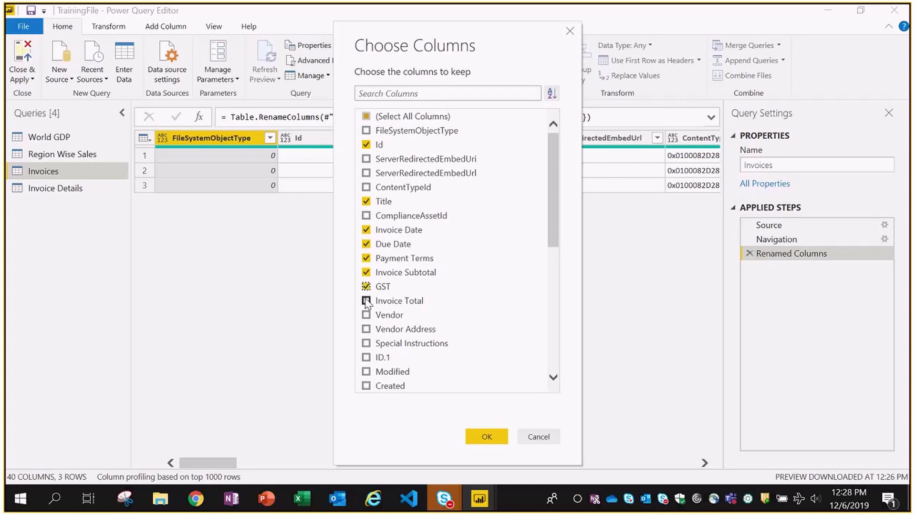
click(365, 300)
click(366, 315)
scroll(508, 247, down, 4)
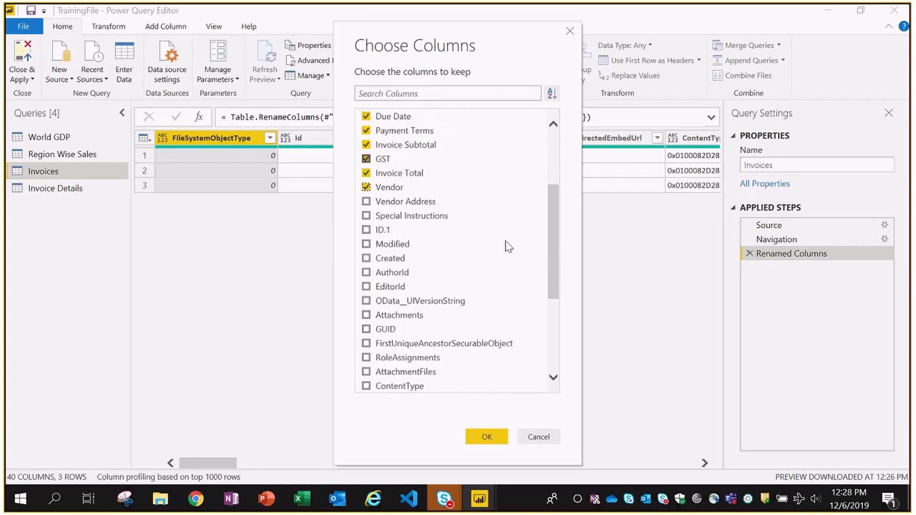
scroll(509, 247, down, 3)
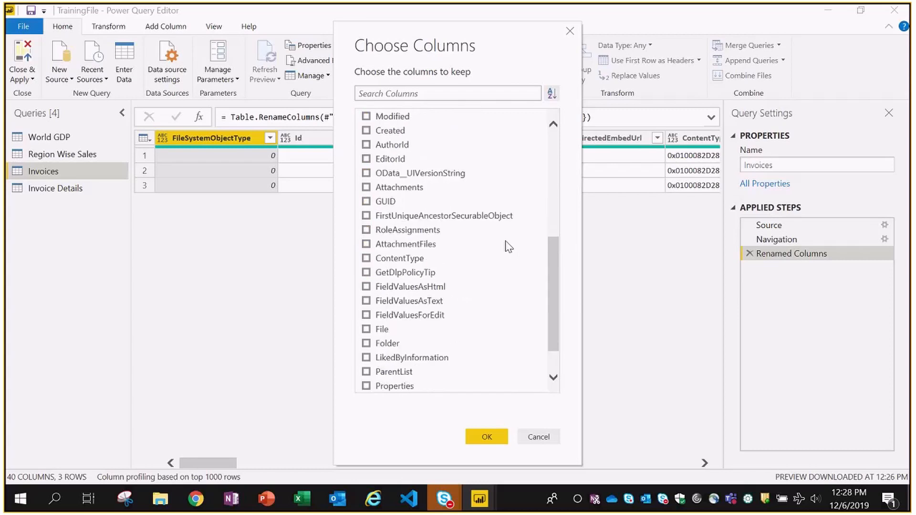
click(486, 437)
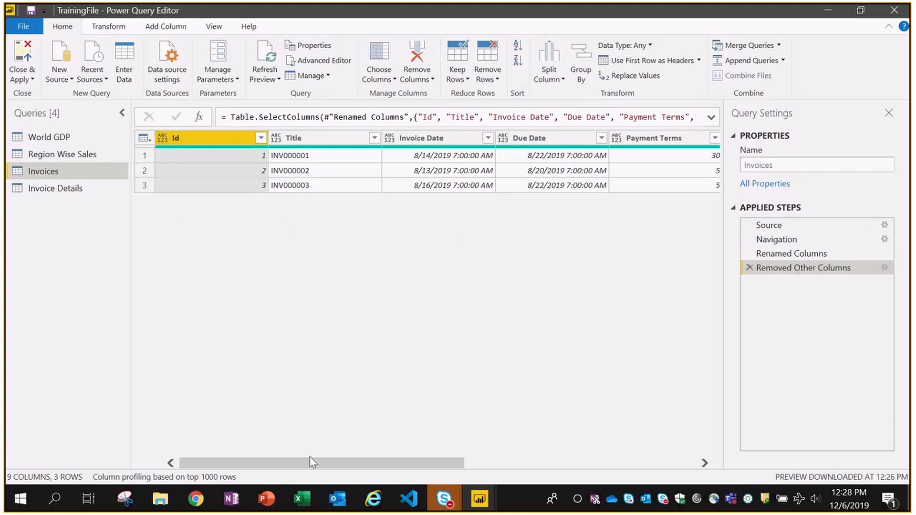
mouse_move(312, 463)
mouse_down()
mouse_move(323, 465)
mouse_move(301, 465)
mouse_up()
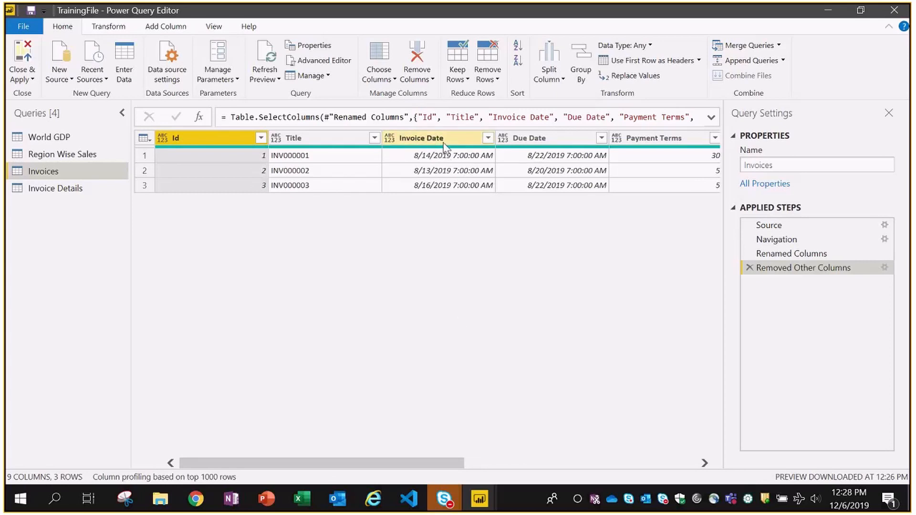
click(145, 136)
click(466, 213)
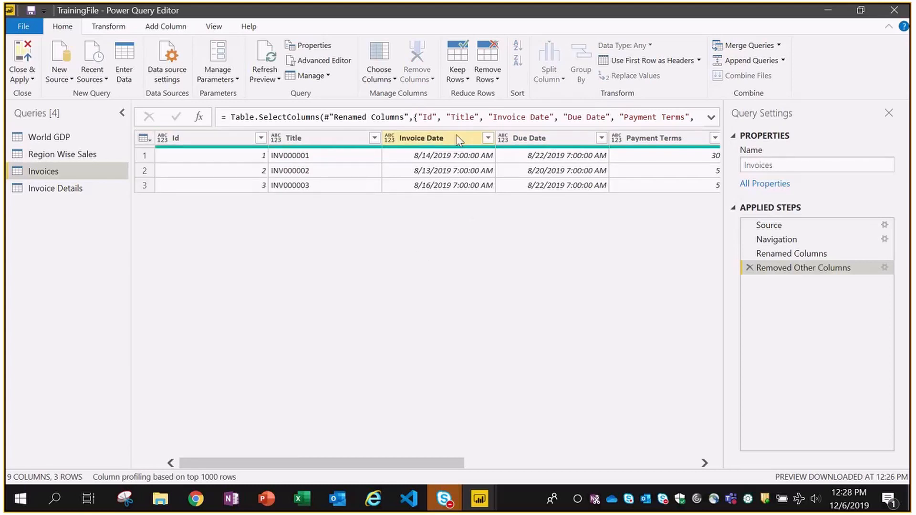
click(109, 30)
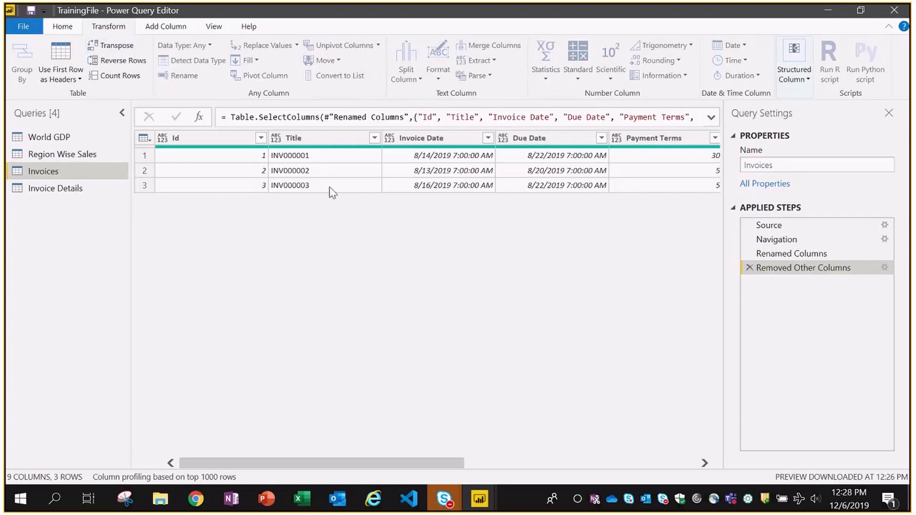
click(321, 142)
click(445, 162)
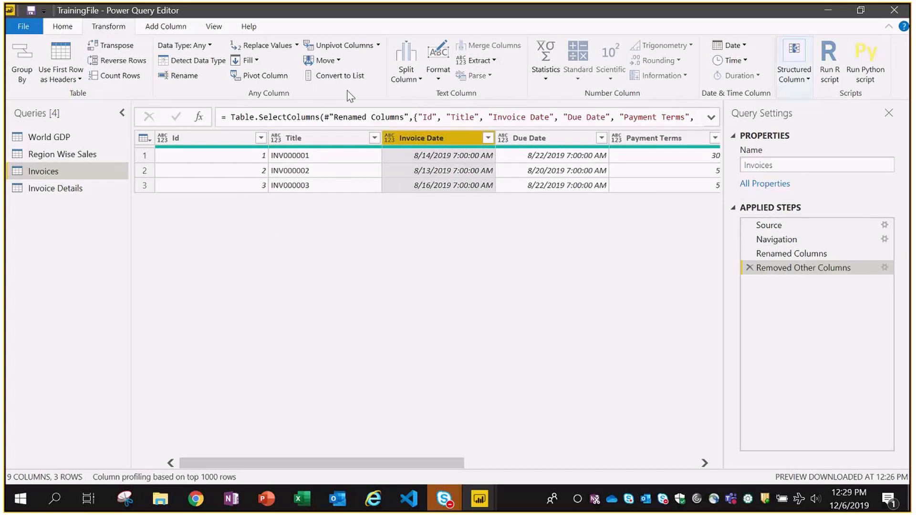
click(66, 30)
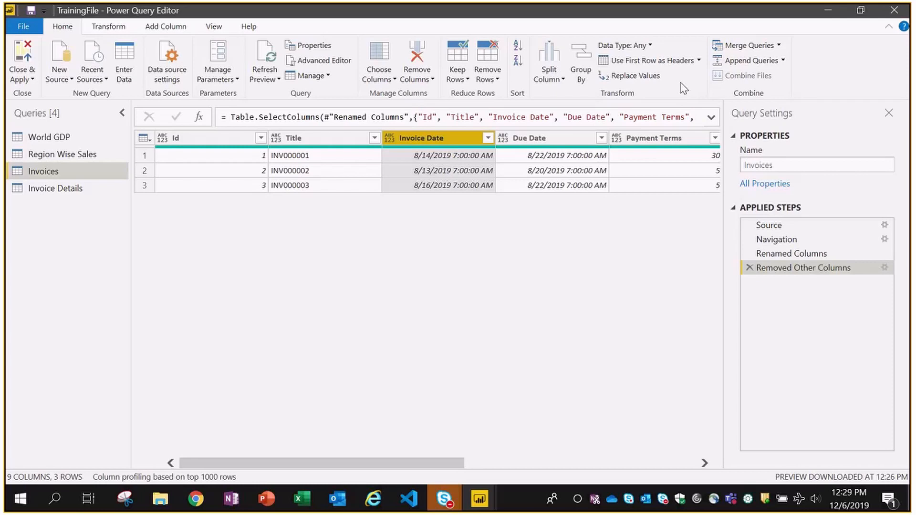
- Set Invoice Date and Due Date to the Date/Time data type
click(648, 45)
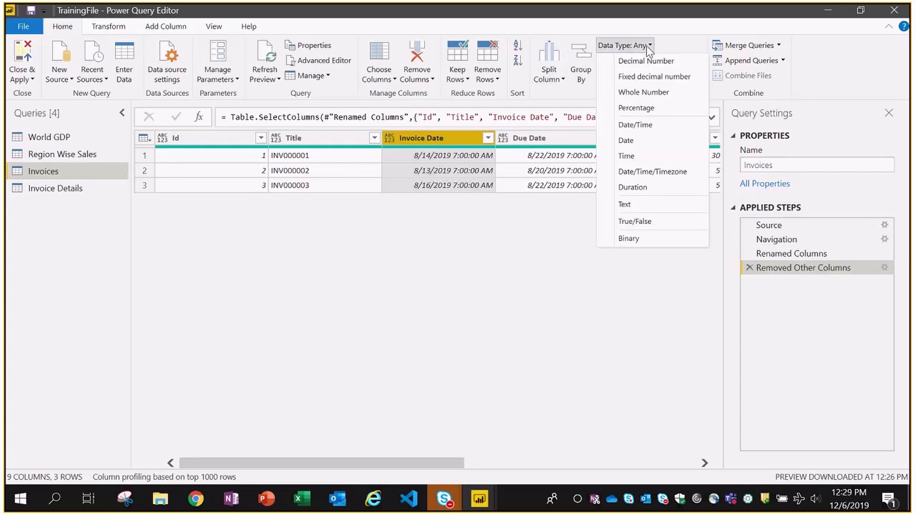
click(634, 125)
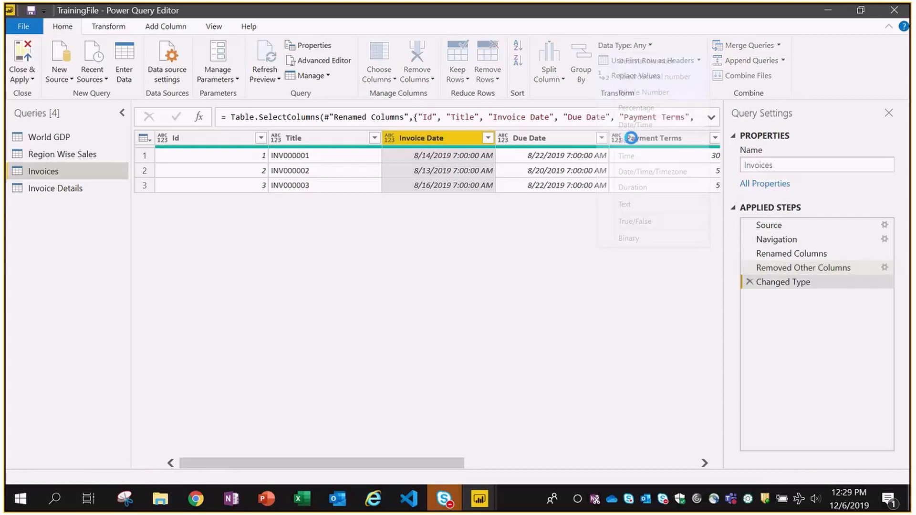
click(548, 140)
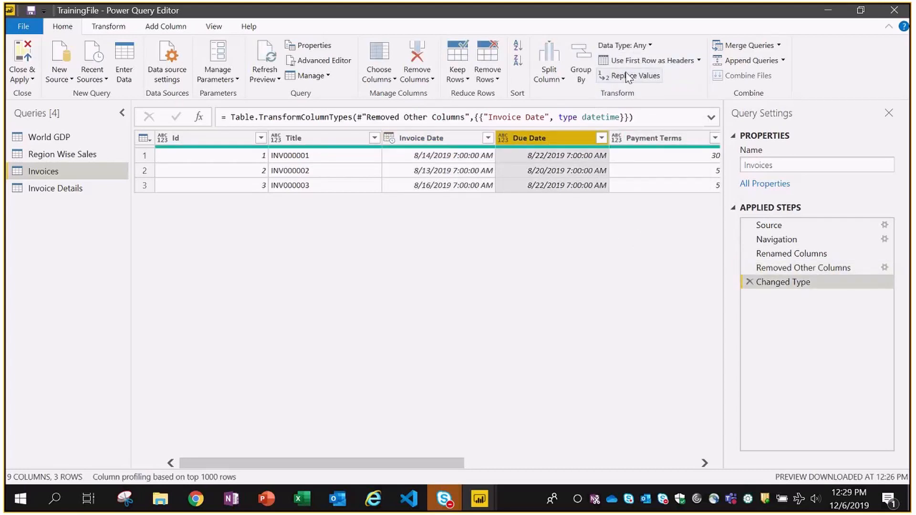
click(639, 46)
click(634, 122)
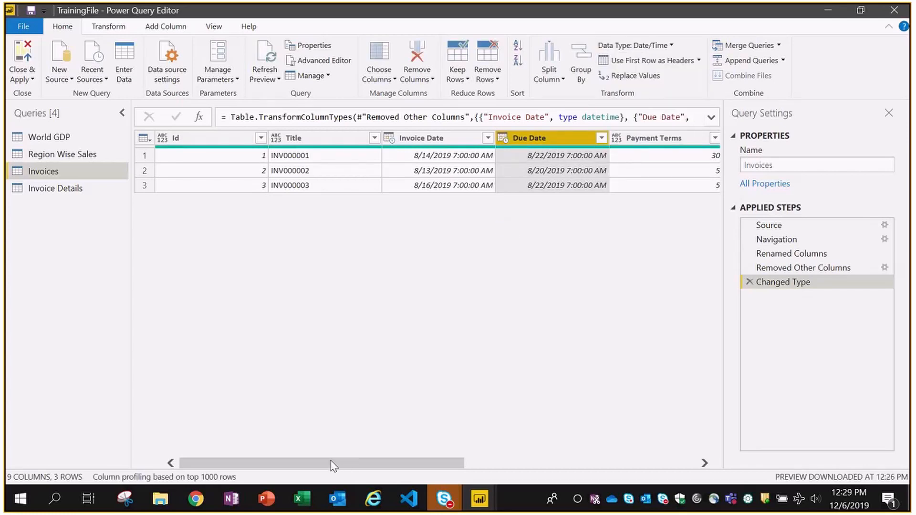
- Make Invoice Total a fixed decimal number column
drag(332, 465, 578, 453)
click(525, 138)
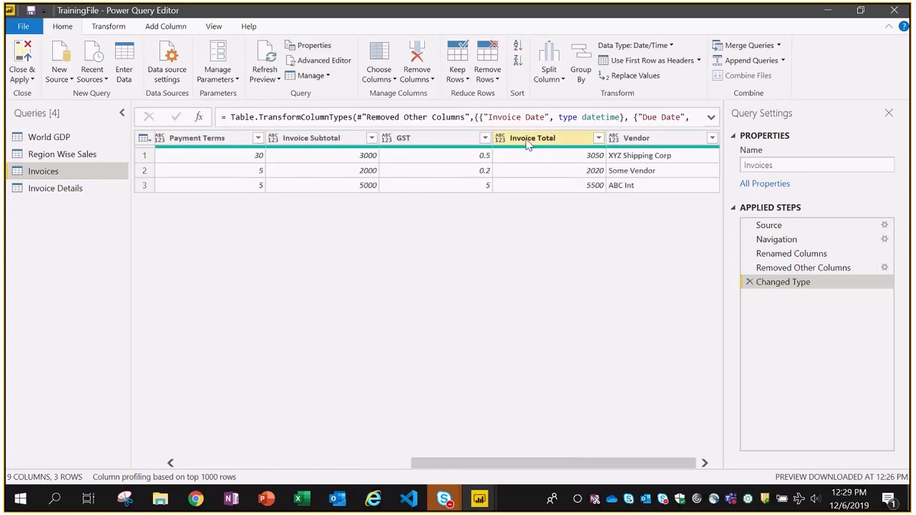
click(647, 45)
click(644, 92)
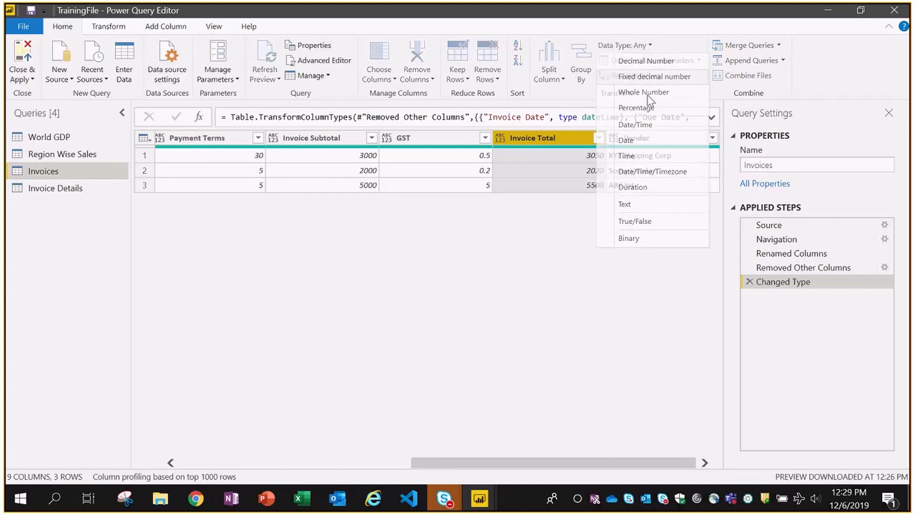
- Set Payment Terms, Invoice Subtotal and GST together to fixed decimal number
click(443, 139)
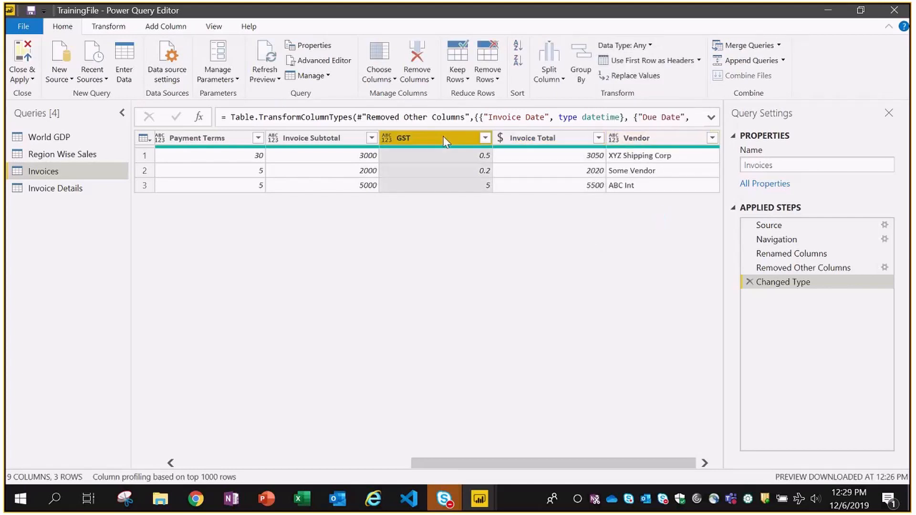
key(shift+Left)
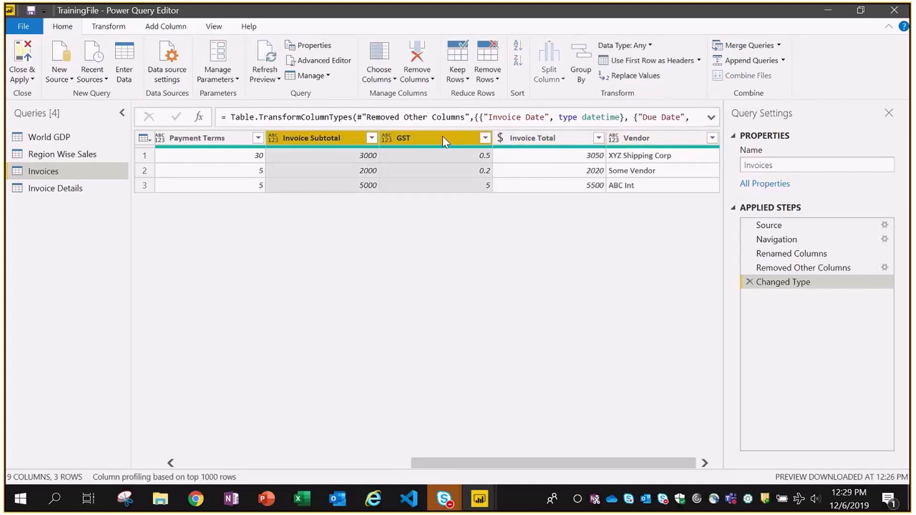
key(shift+Left)
key(shift+Left)
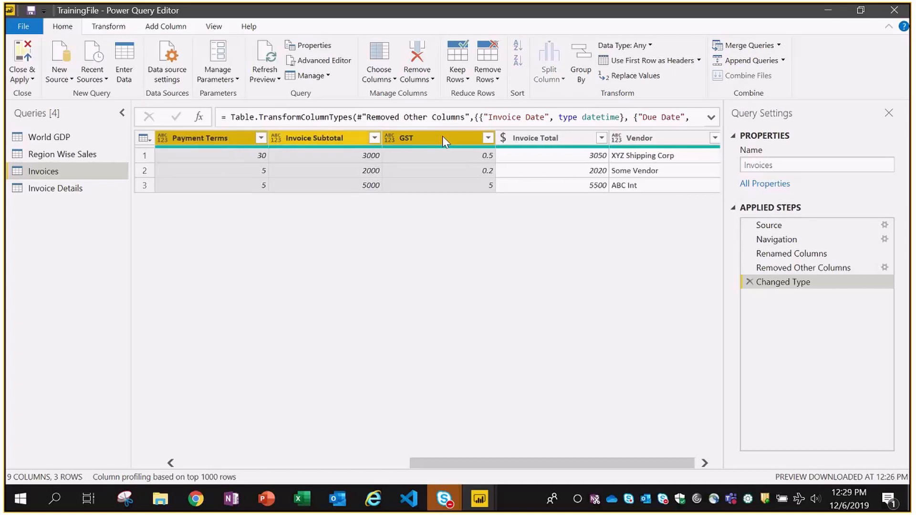
key(shift+Right)
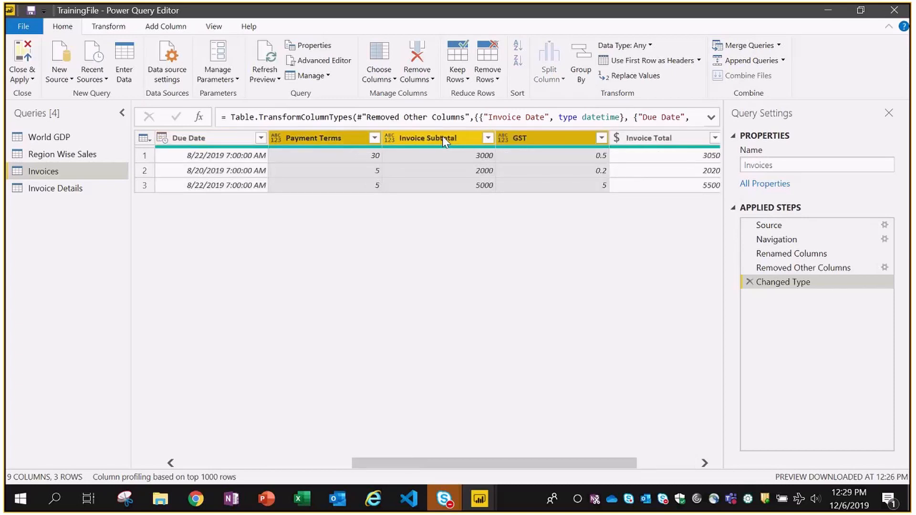
click(648, 46)
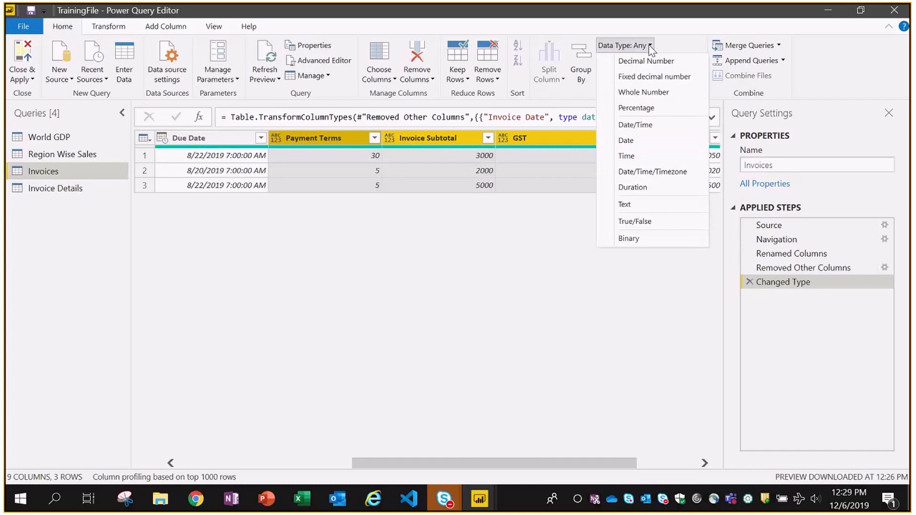
click(634, 77)
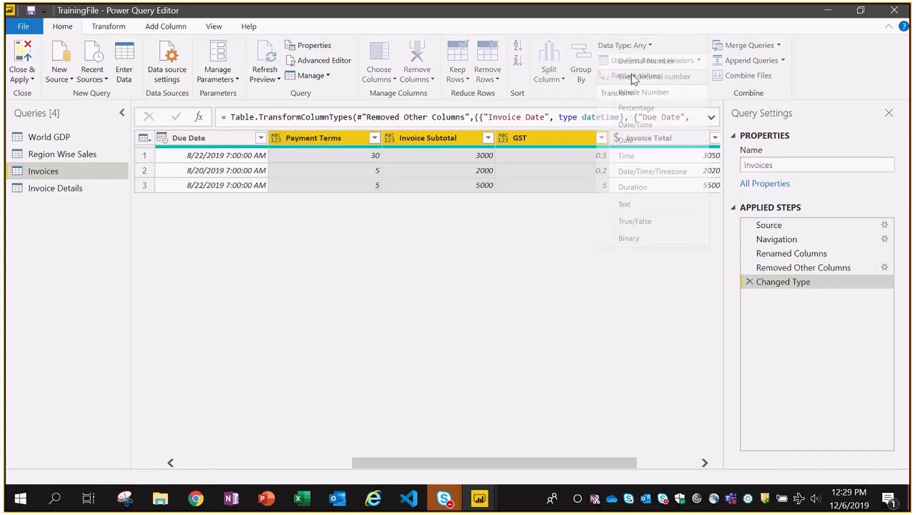
- Change the Id column's type to Whole Number
drag(481, 461, 291, 467)
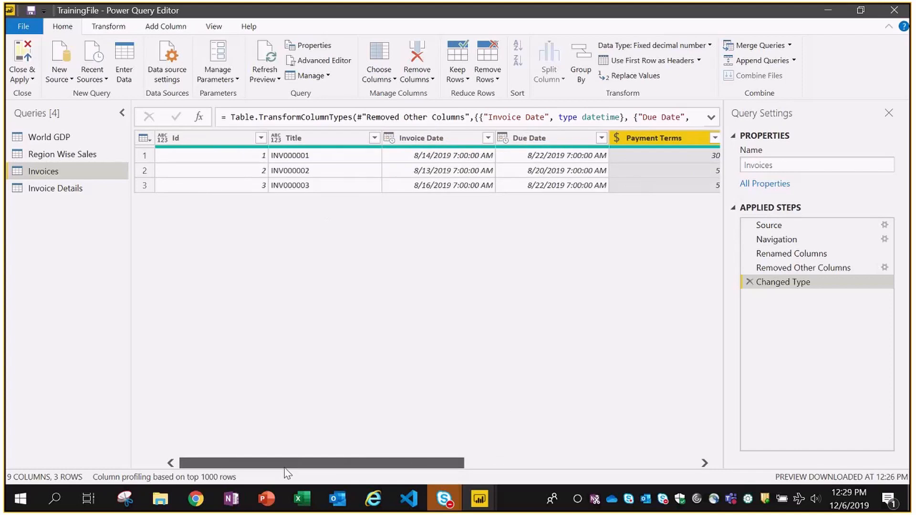
click(205, 144)
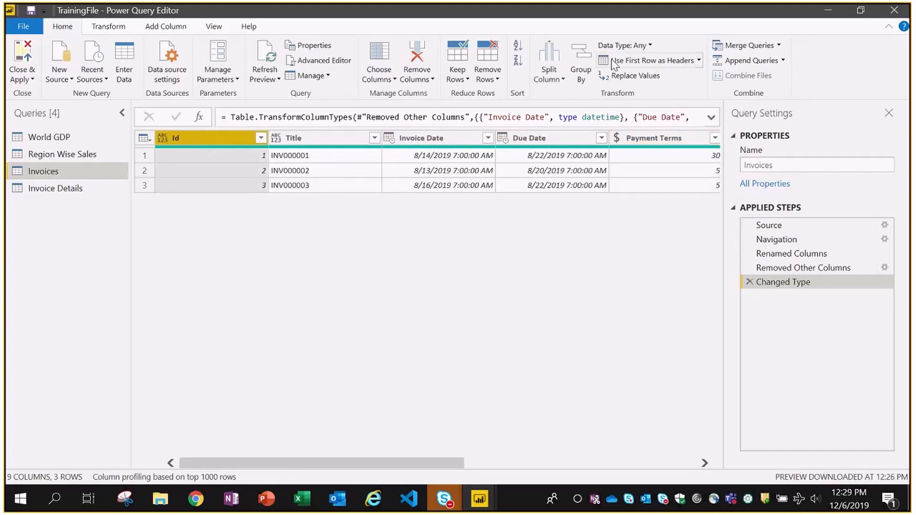
click(652, 45)
click(630, 86)
click(55, 188)
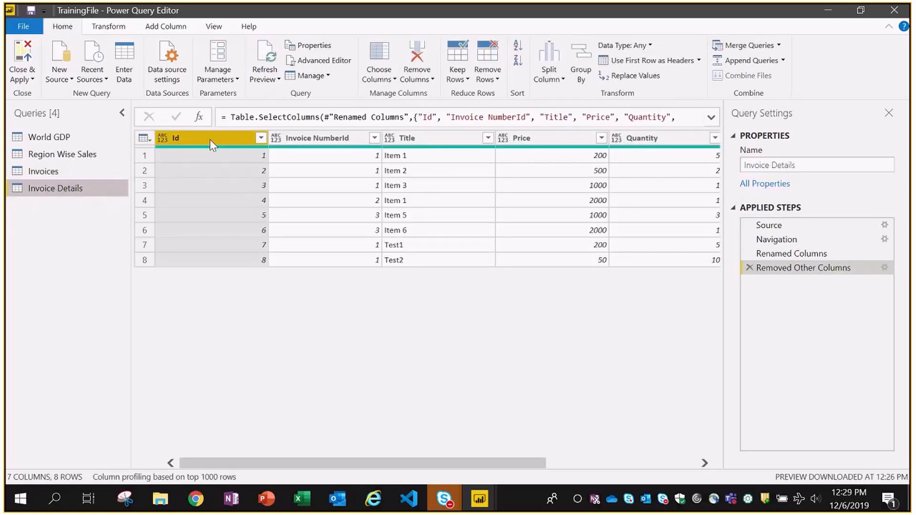
click(624, 45)
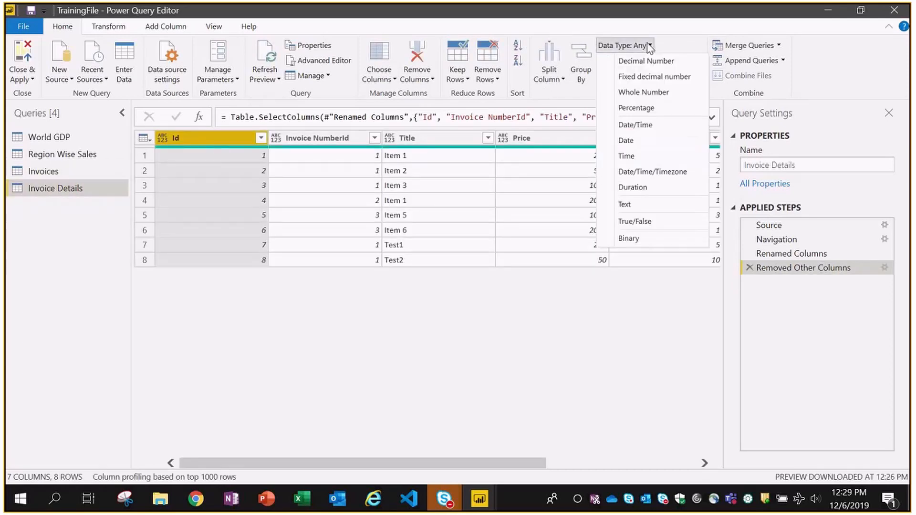
click(634, 93)
click(317, 139)
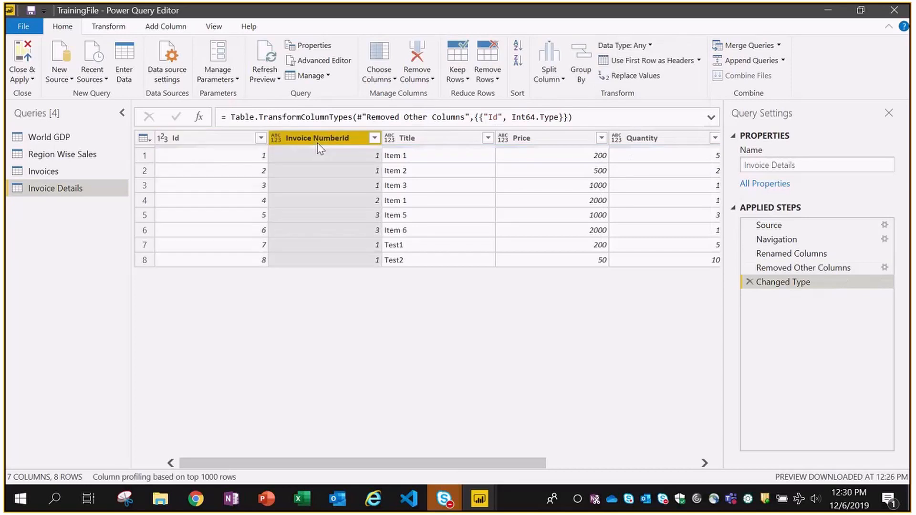
click(647, 46)
click(635, 91)
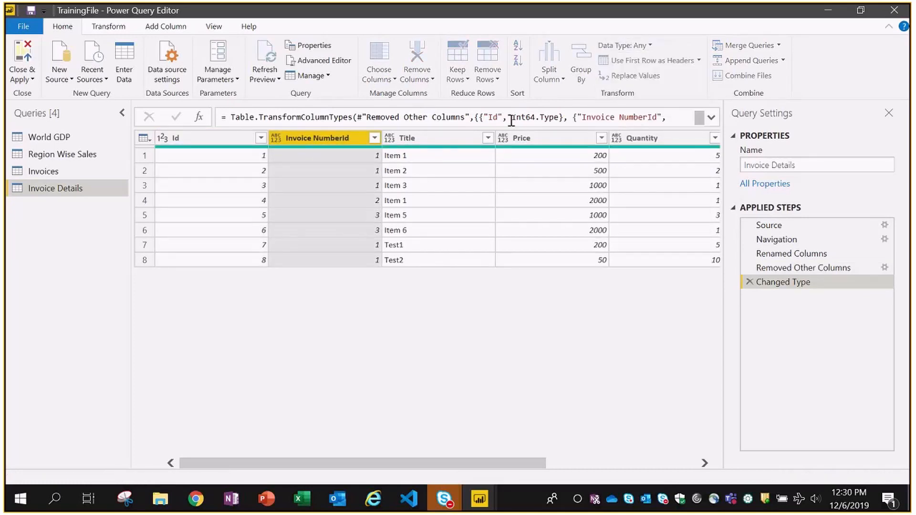
click(546, 141)
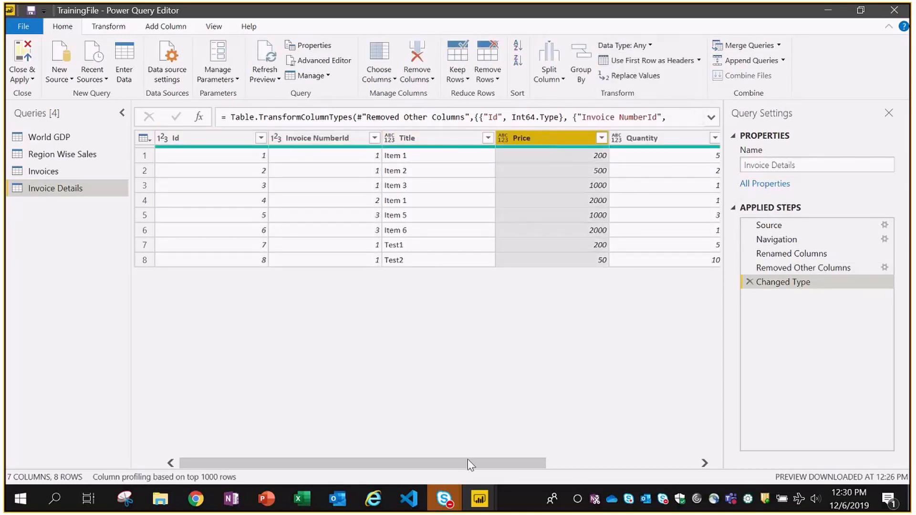
drag(468, 459, 594, 462)
key(shift+Right)
key(shift+Right)
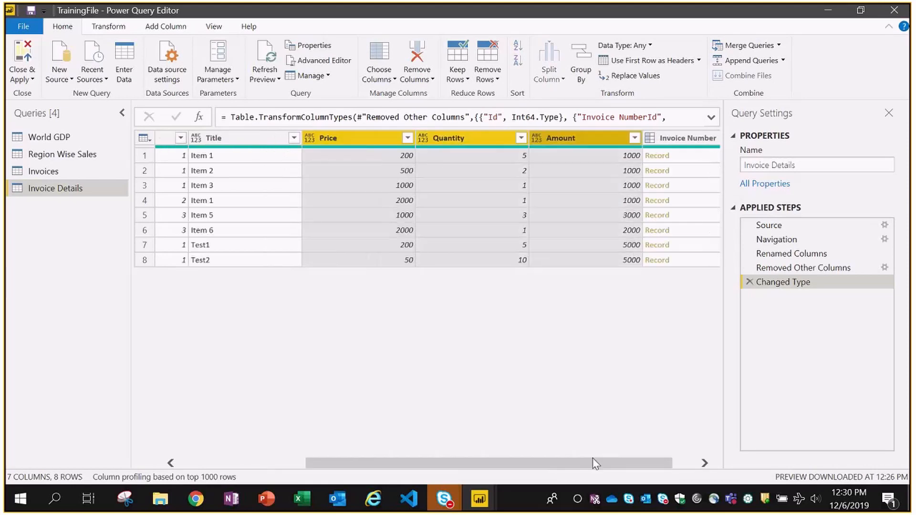
click(653, 47)
click(638, 77)
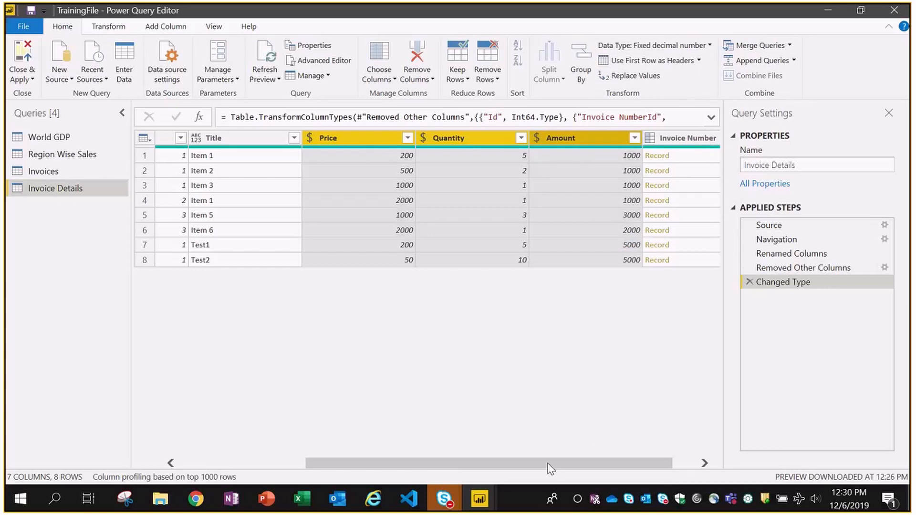
drag(549, 469, 368, 473)
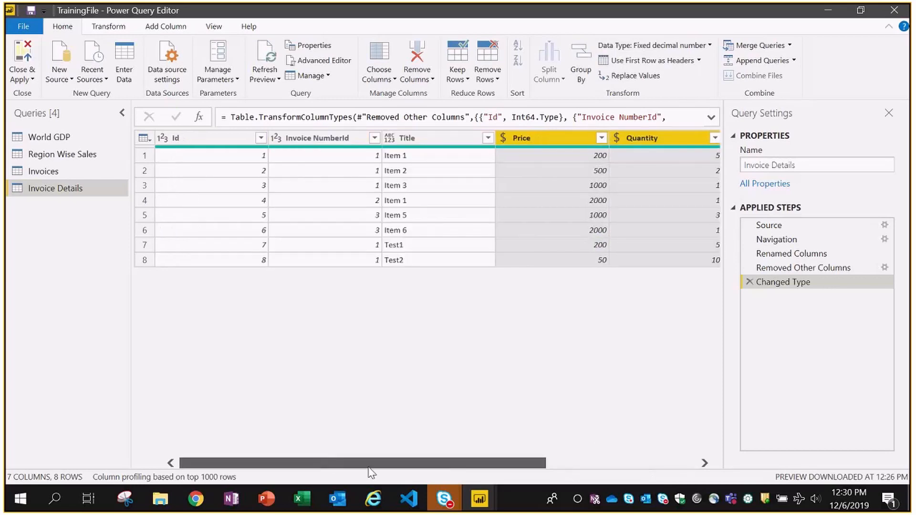
drag(302, 465, 574, 465)
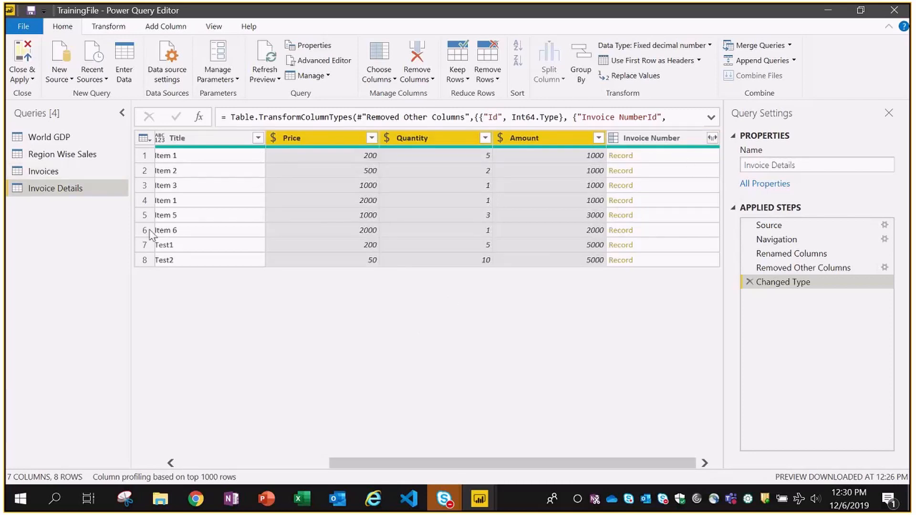
drag(473, 465, 315, 465)
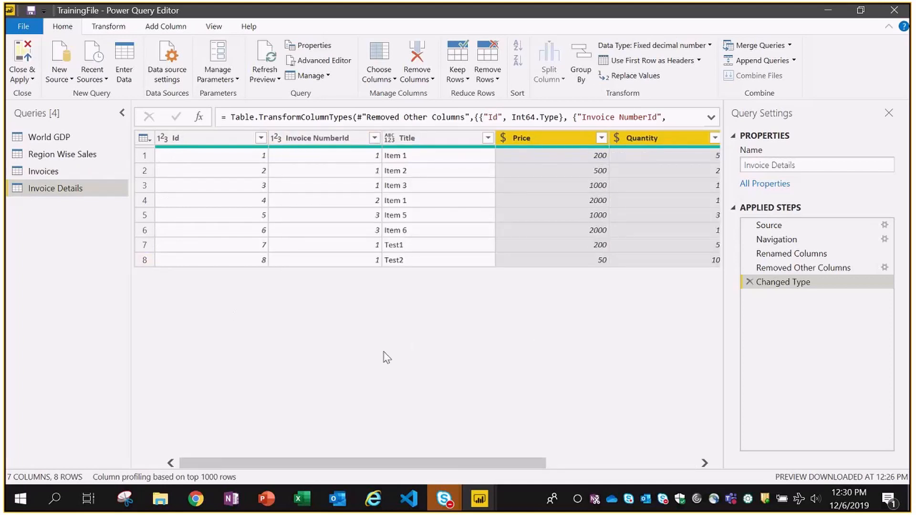
- Apply the query edits and collapse the Region Wise Sales and World GDP field lists
click(20, 57)
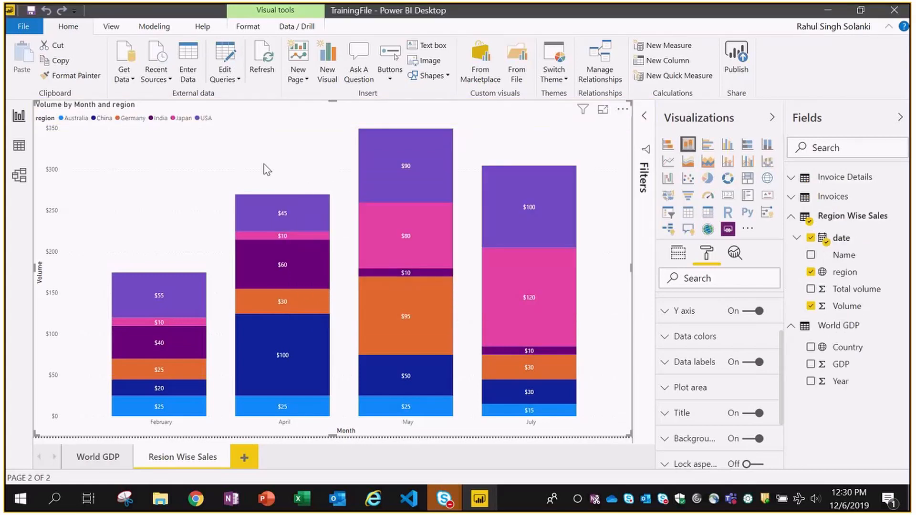
click(791, 216)
click(801, 240)
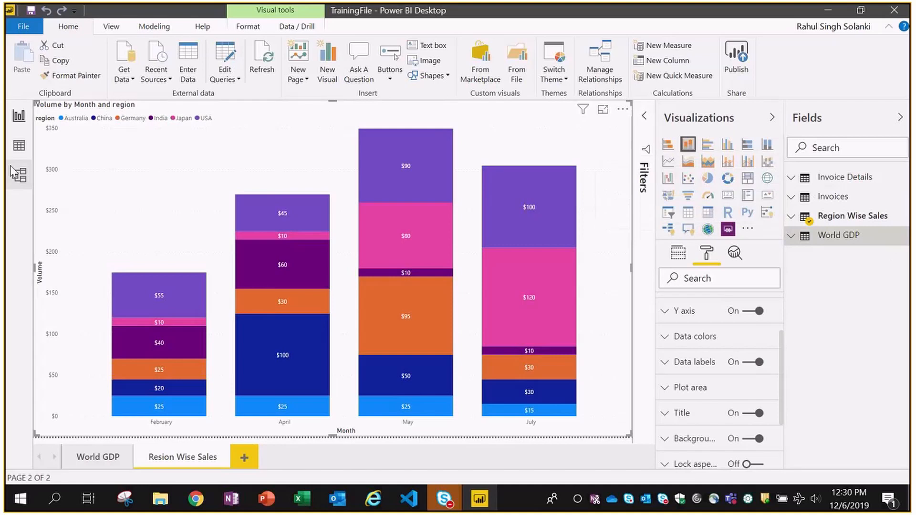
- Browse the loaded Invoices and Invoice Details rows in Data view, then go to Model view
click(19, 146)
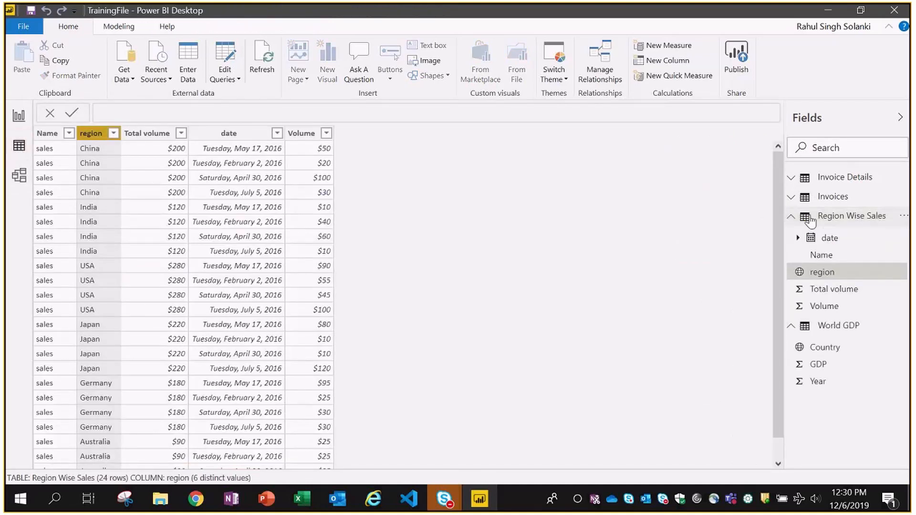
click(791, 216)
click(832, 196)
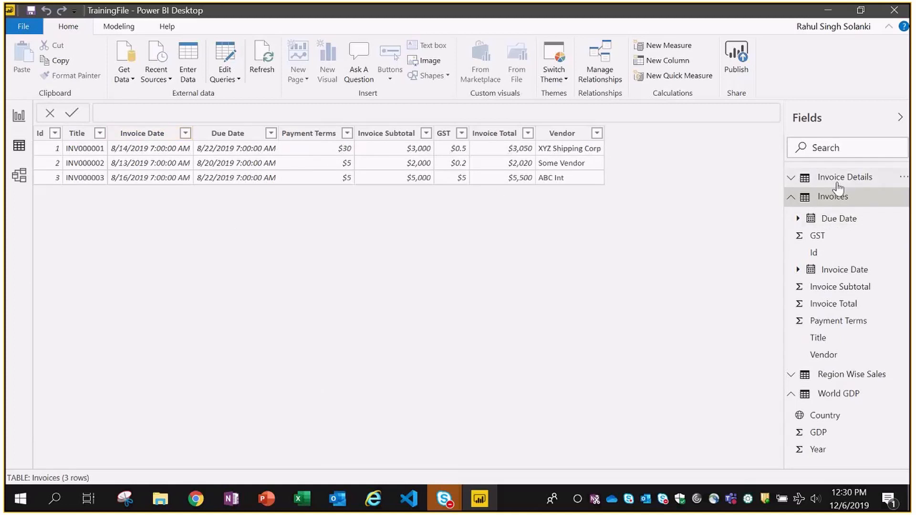
click(813, 179)
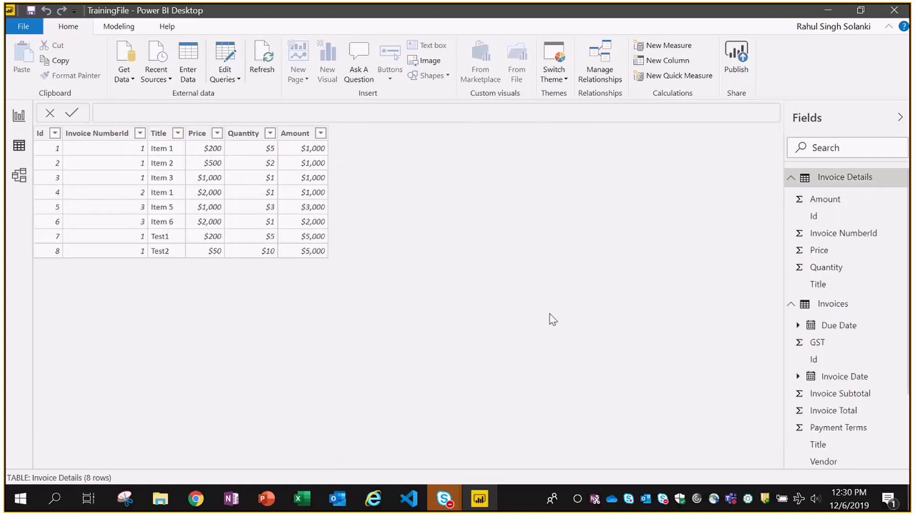
click(19, 176)
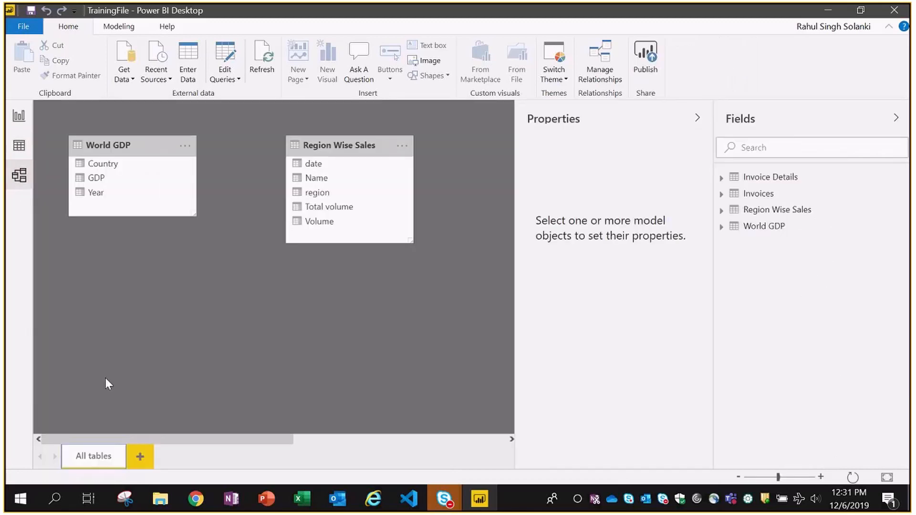
- Pan to the Invoice Details–Invoices relationship, then go back to Report view
drag(217, 440, 472, 440)
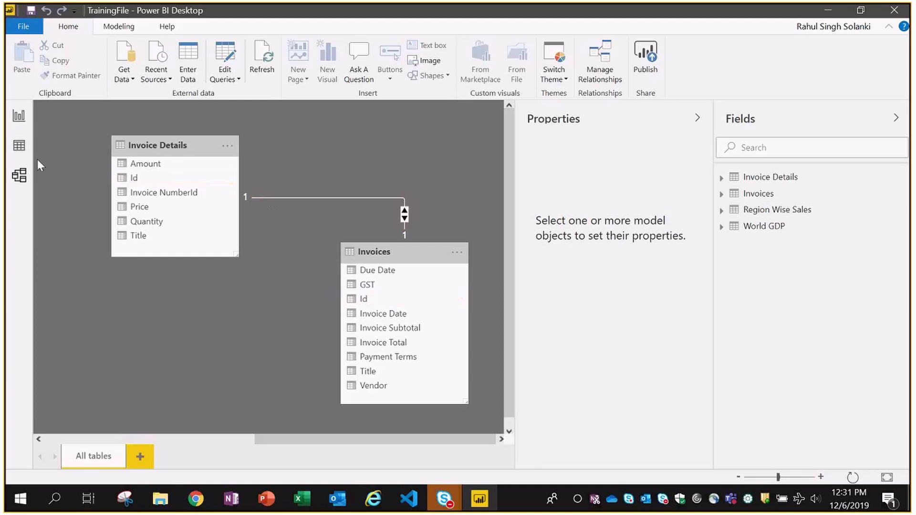
click(18, 117)
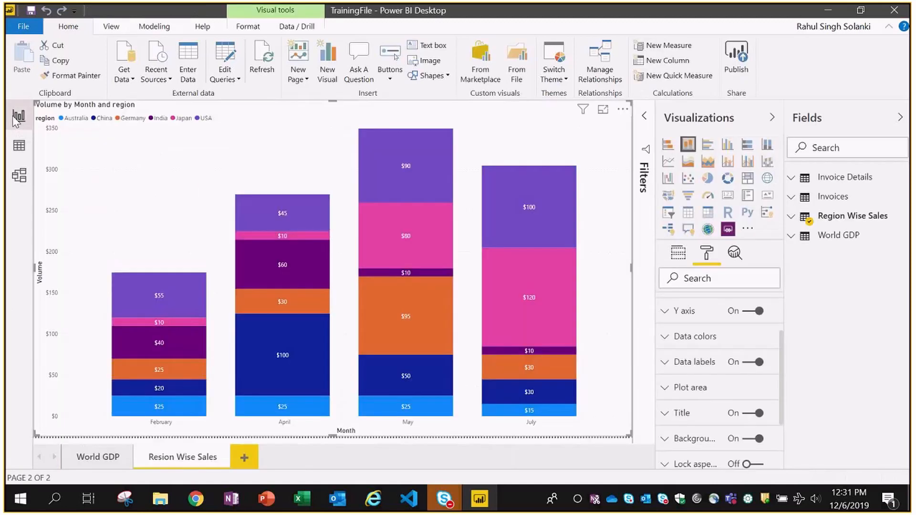
- Add a third report page named 'Invoices' and drop the Invoices Title field on it as a table
click(244, 461)
right_click(251, 458)
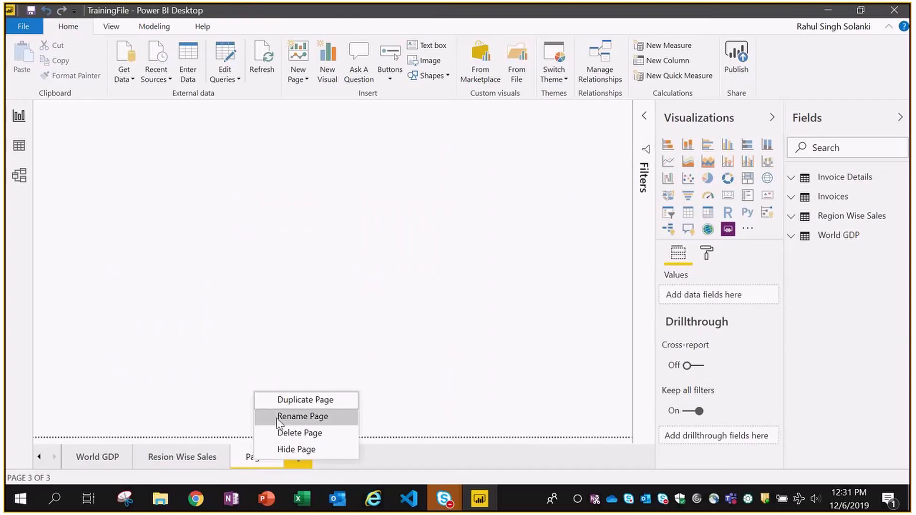
click(296, 417)
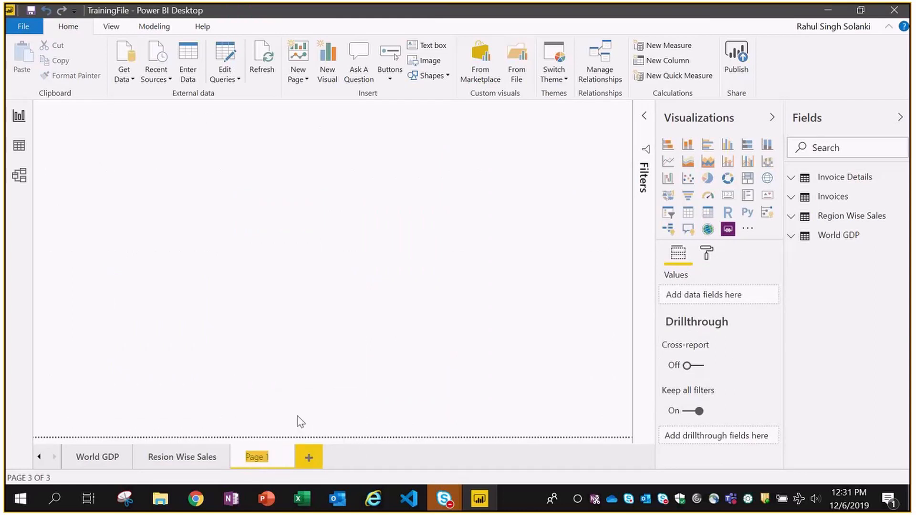
text(Invoices)
key(Return)
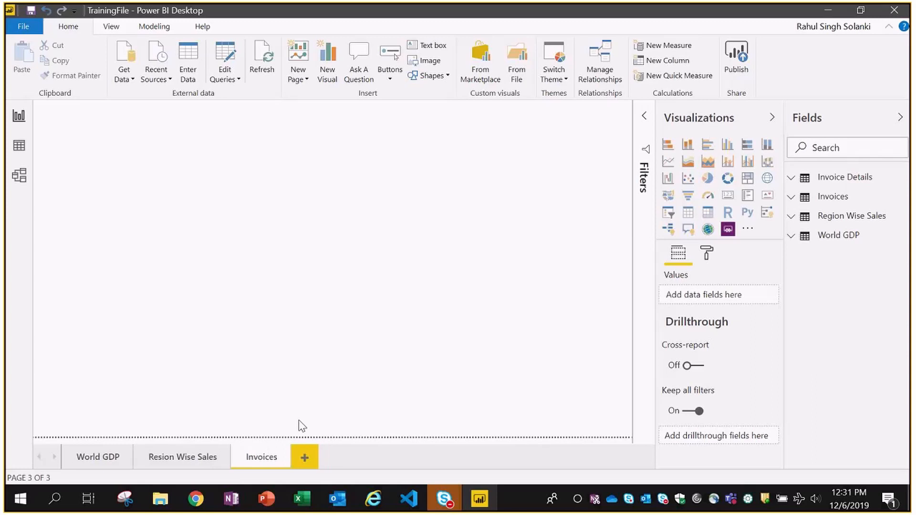
click(793, 198)
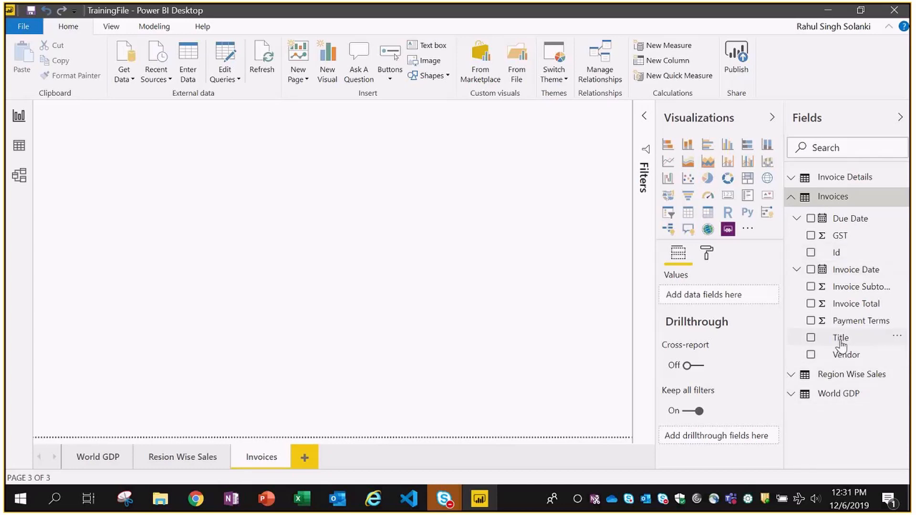
drag(840, 338, 136, 238)
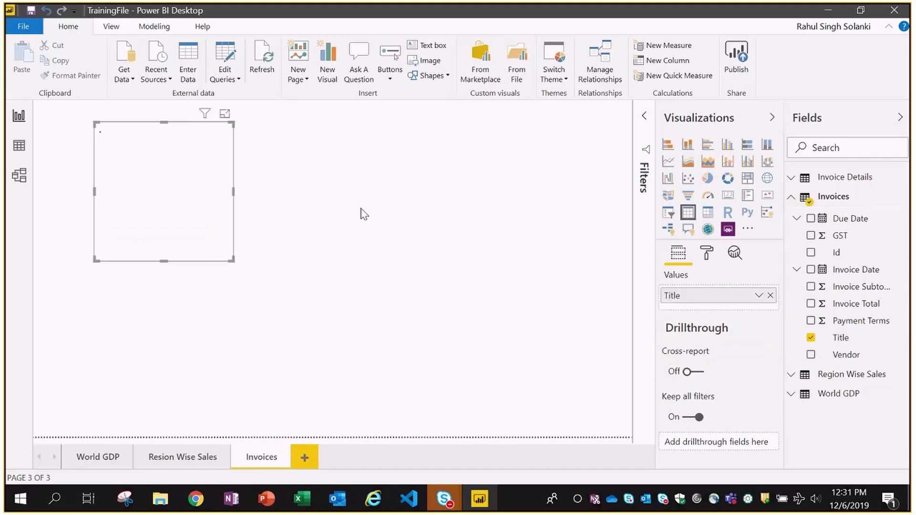
- Enlarge the table and add the Invoices Vendor, Invoice Total and GST fields
drag(232, 261, 465, 382)
click(558, 256)
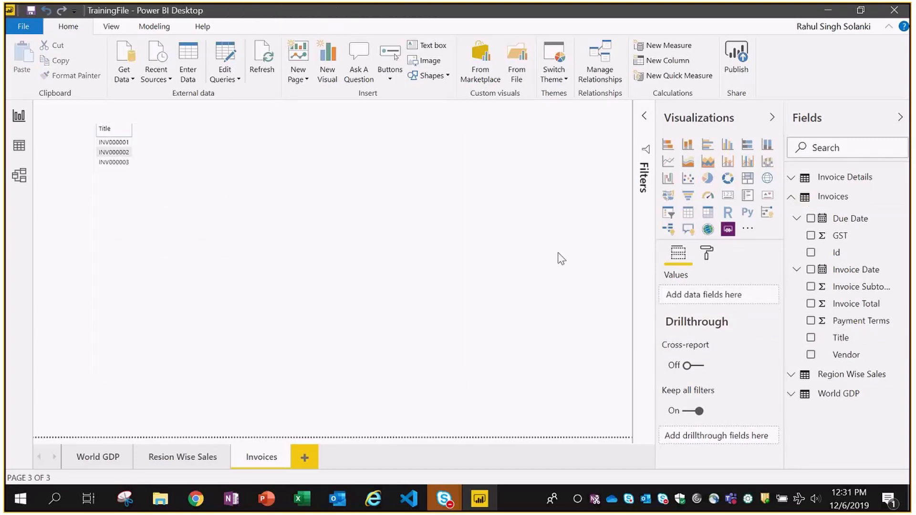
click(176, 207)
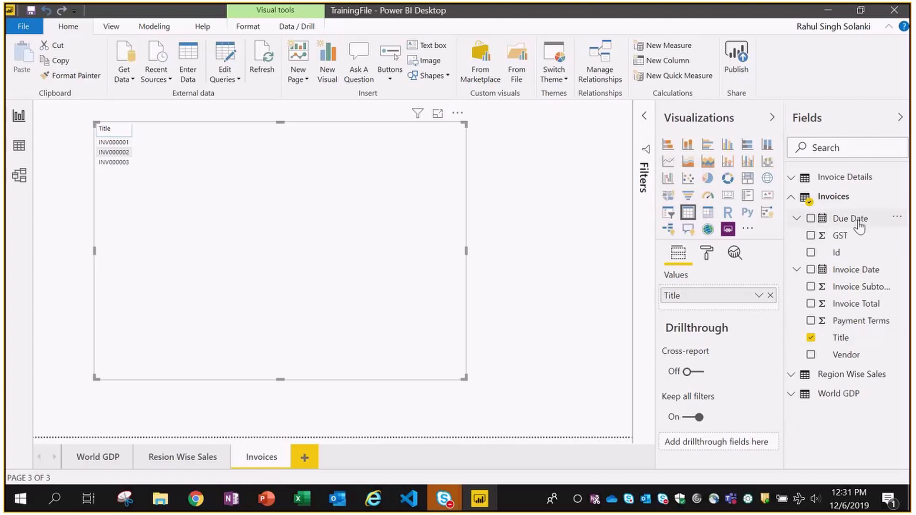
click(811, 355)
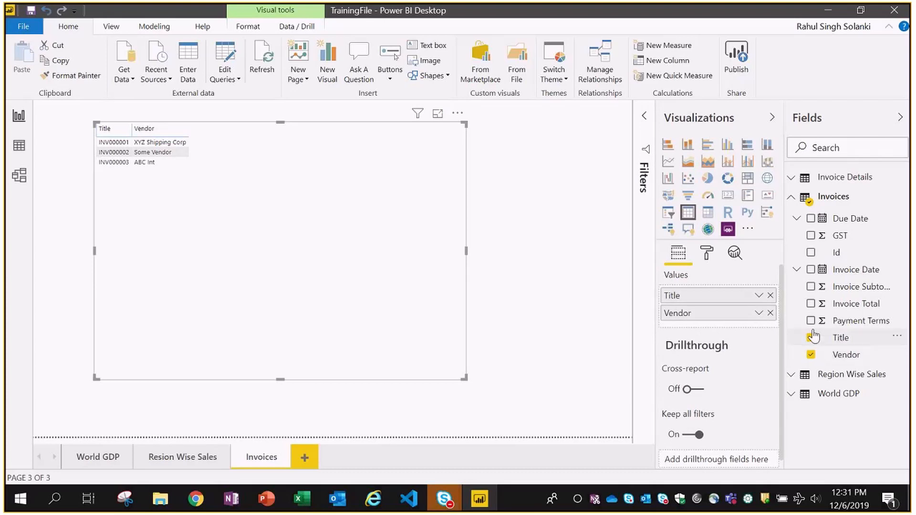
click(810, 304)
click(811, 236)
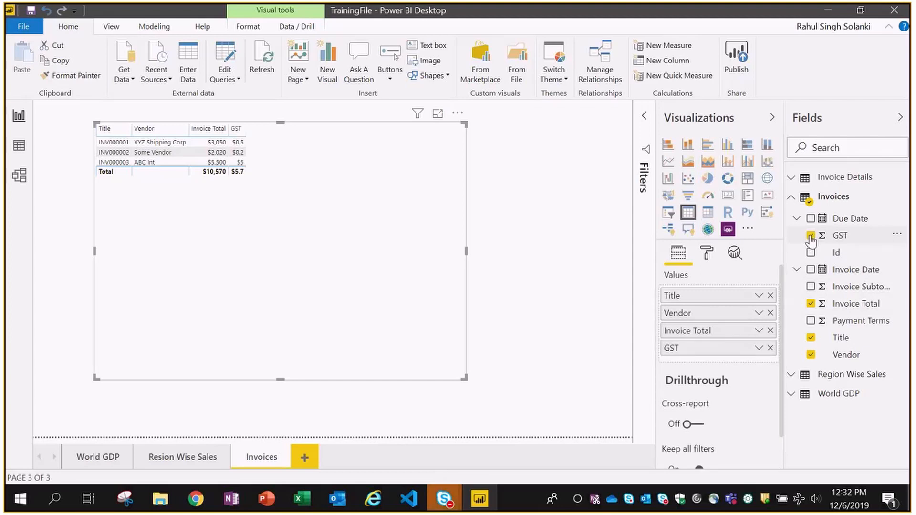
click(792, 198)
- Add Invoice Details Title, Price, Quantity and Id plus Invoices Id, then widen the table further
click(792, 181)
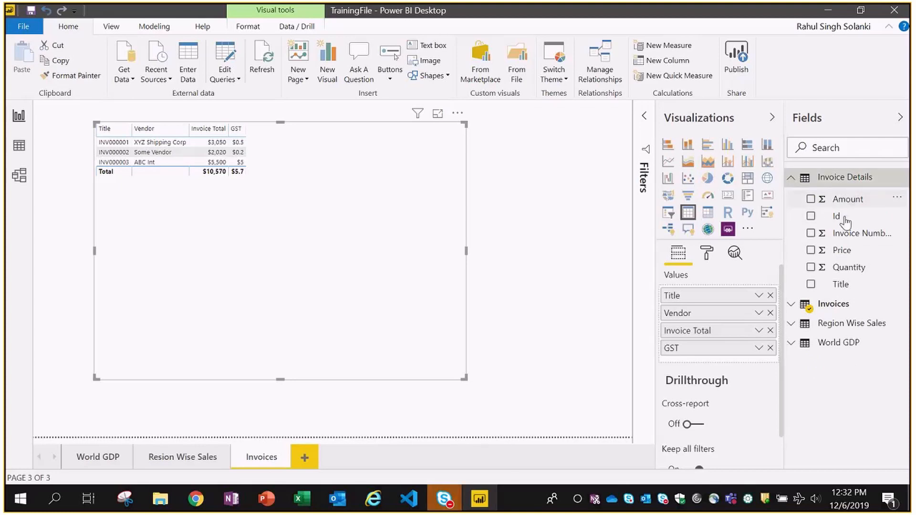
click(810, 285)
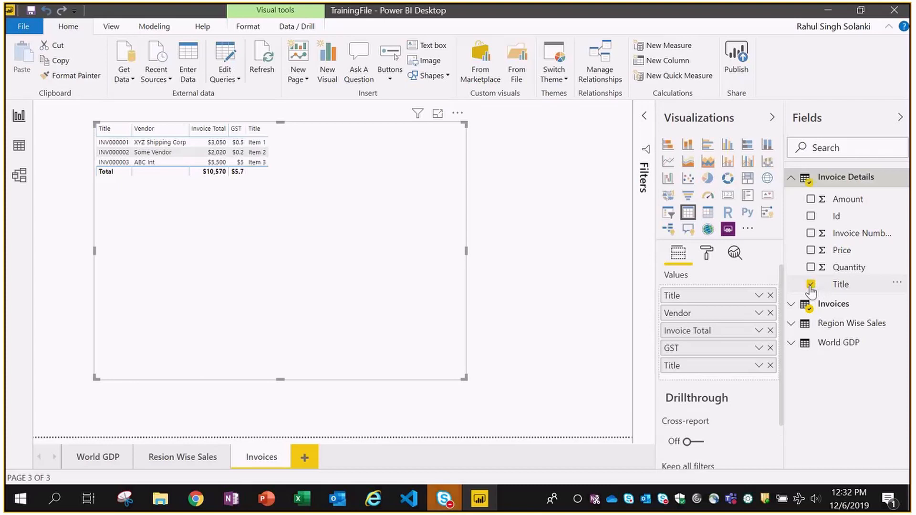
click(810, 256)
click(811, 268)
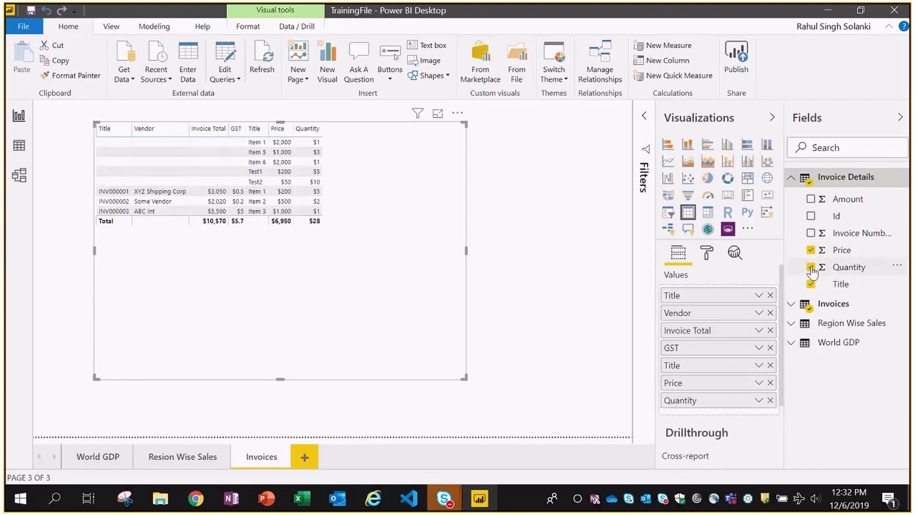
click(811, 217)
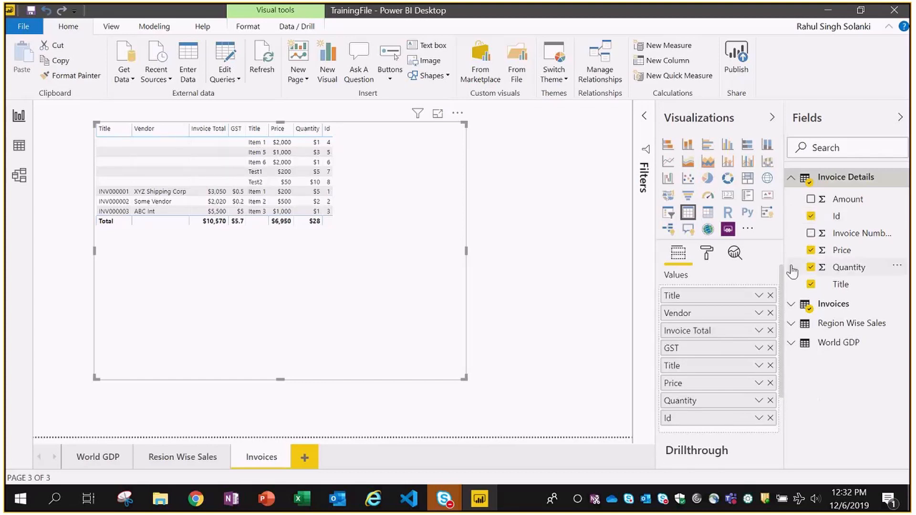
click(792, 177)
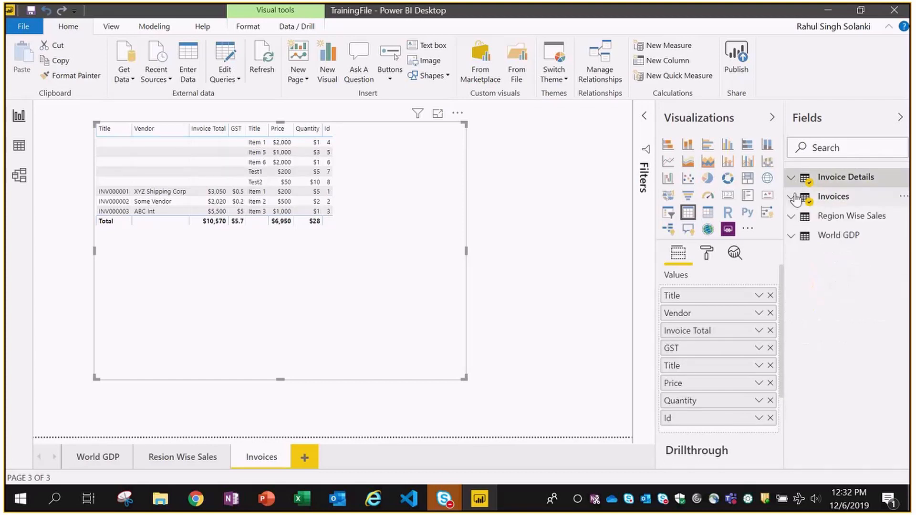
click(792, 197)
click(812, 253)
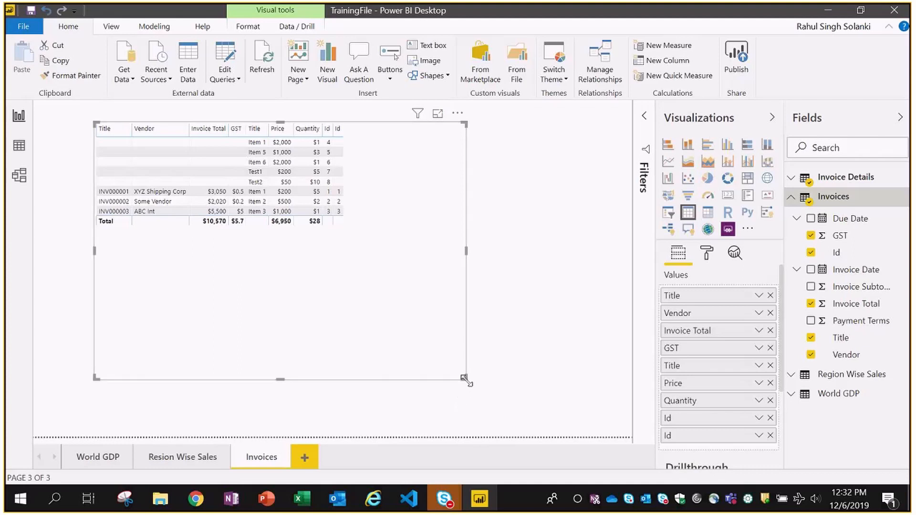
drag(465, 378, 537, 402)
click(566, 239)
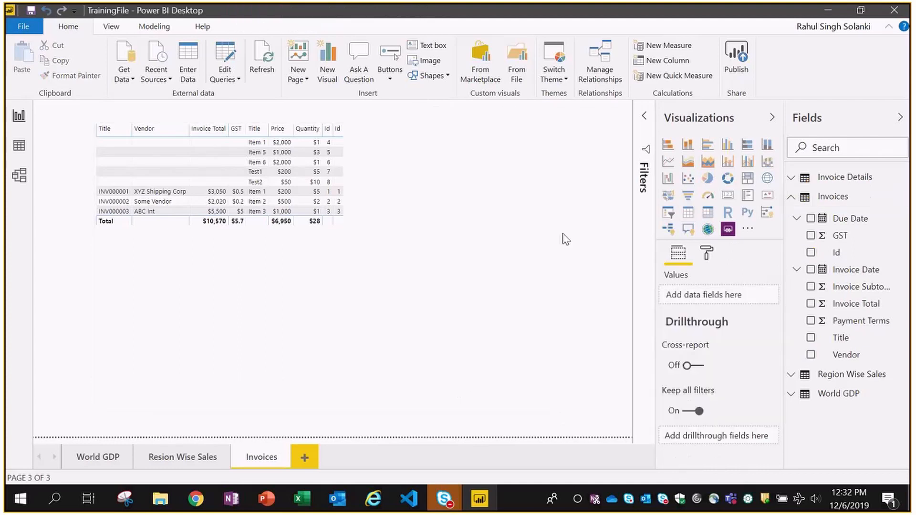
- Switch to Model view to see the Invoice Details–Invoices relationship
click(465, 271)
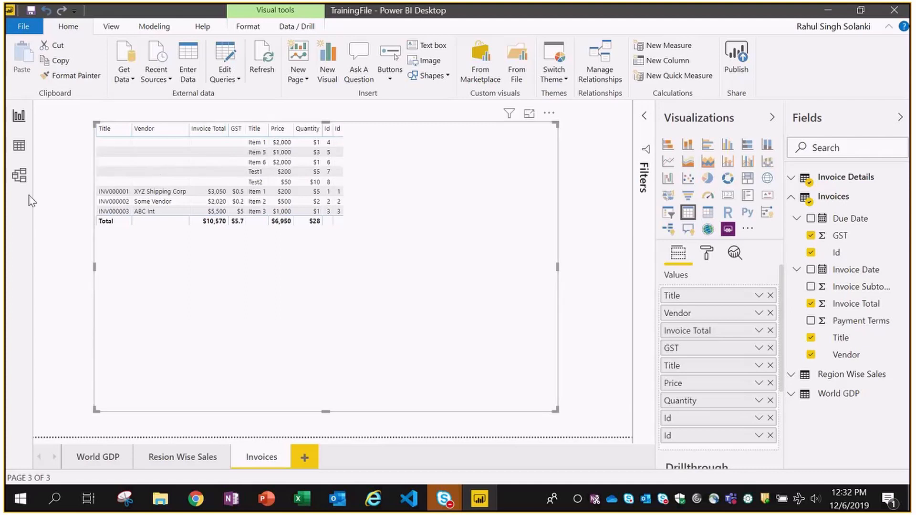
click(19, 176)
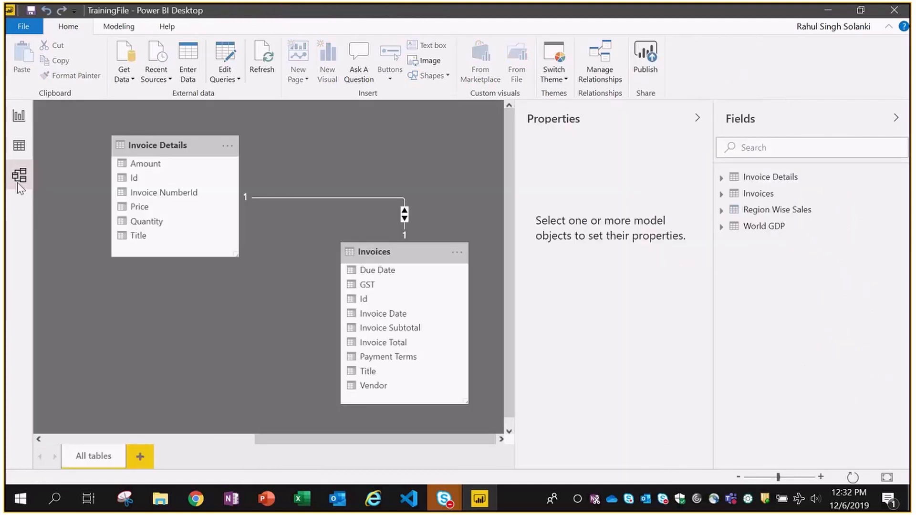
- Edit the relationship to join Id to Invoice NumberId as one-to-many with single cross filtering
click(286, 197)
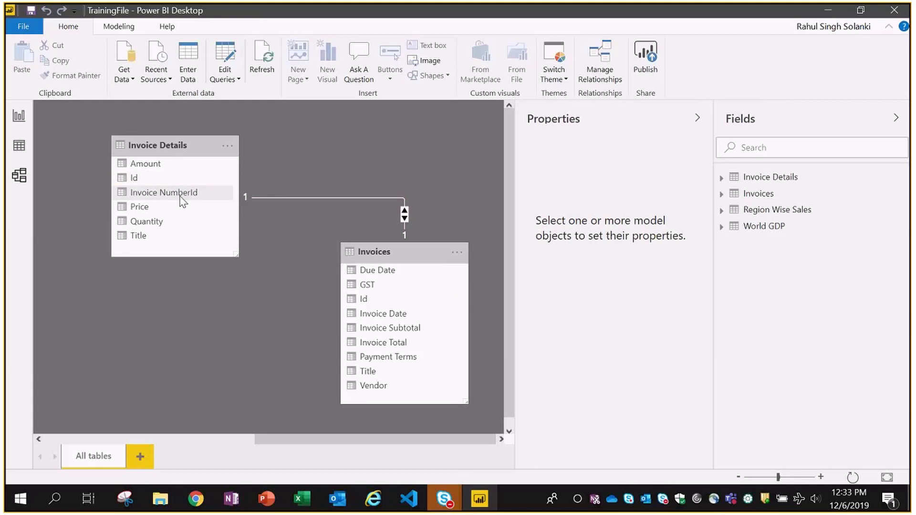
double_click(273, 198)
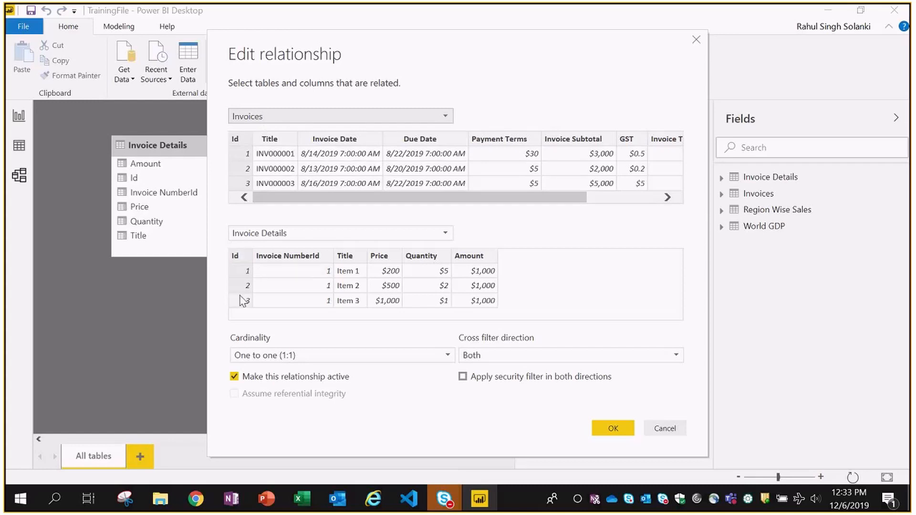
click(287, 257)
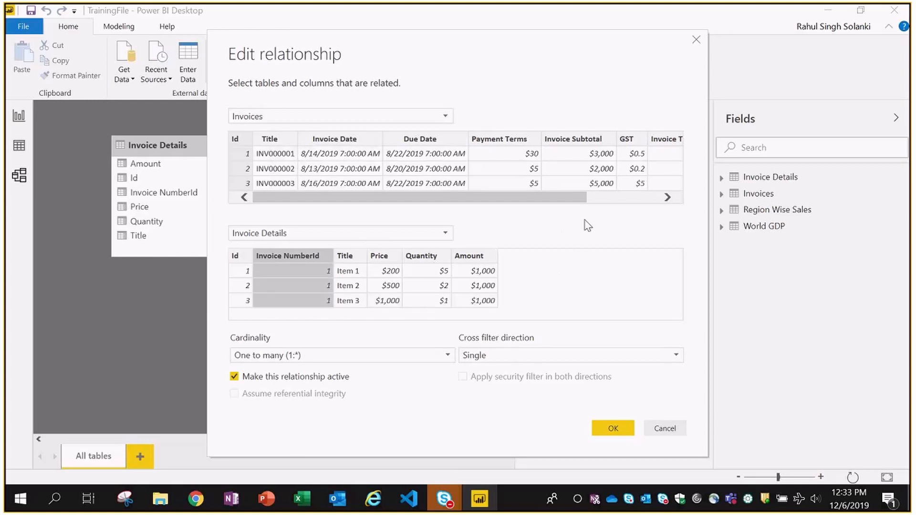
click(613, 428)
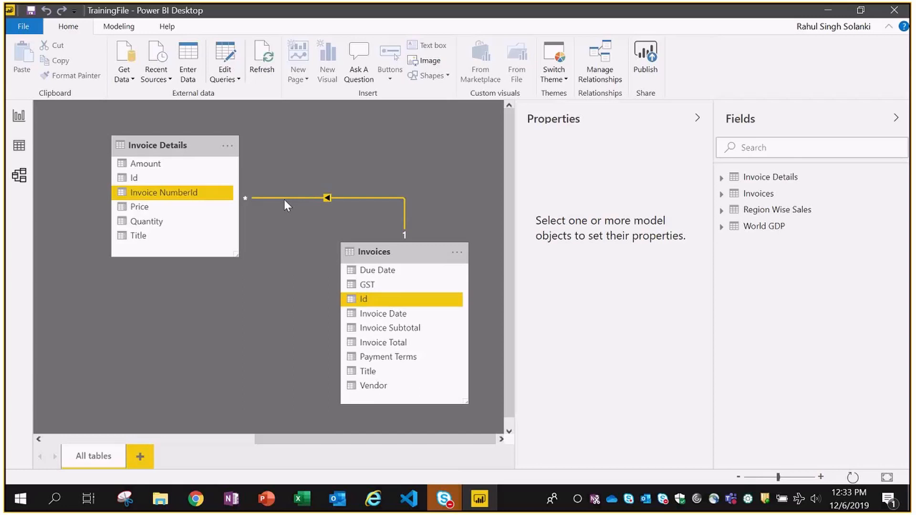
- Back in Report view, shrink the invoice table visual and nudge it left
click(18, 123)
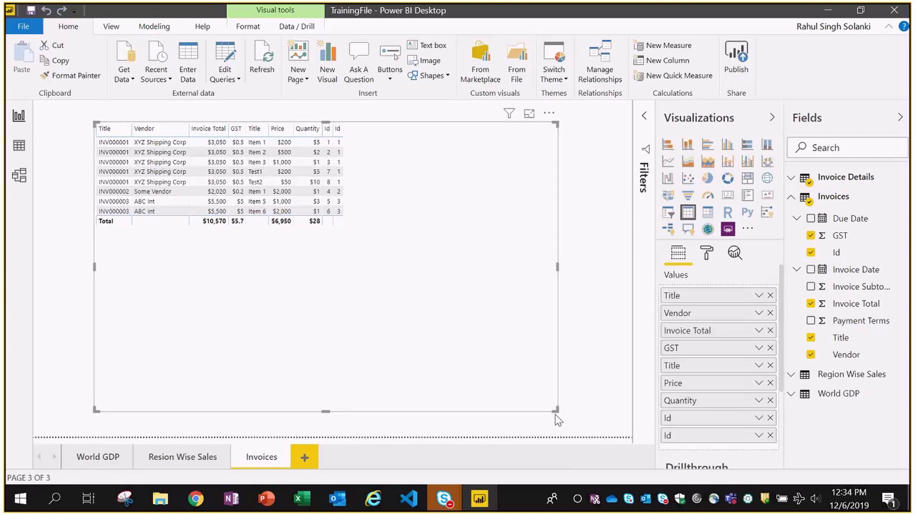
double_click(439, 295)
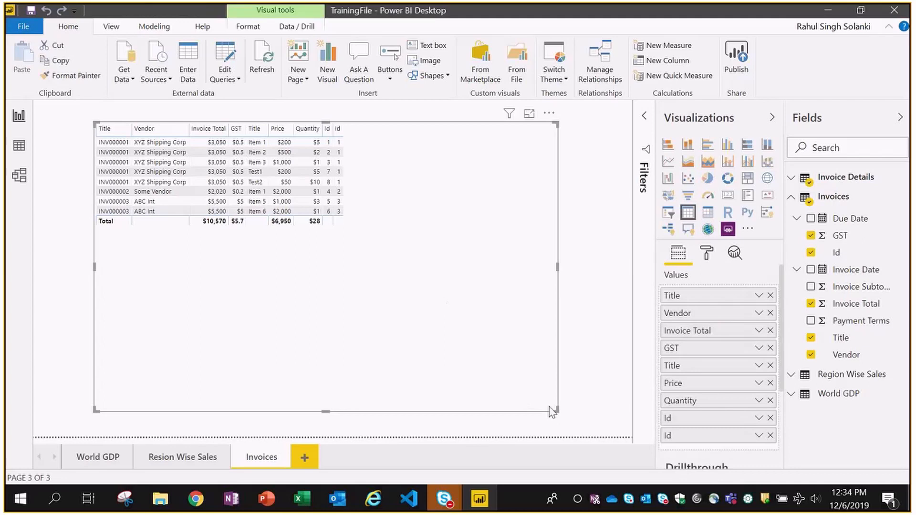
drag(556, 410, 351, 247)
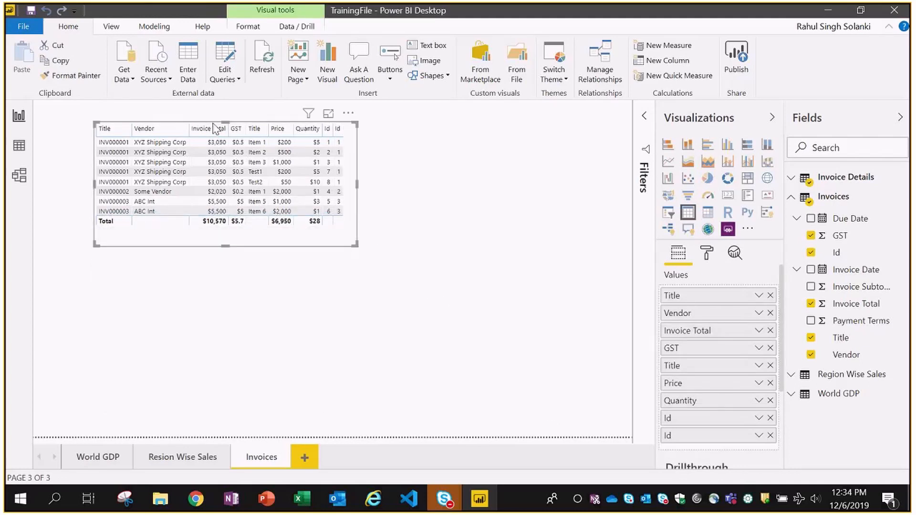
drag(215, 124, 179, 129)
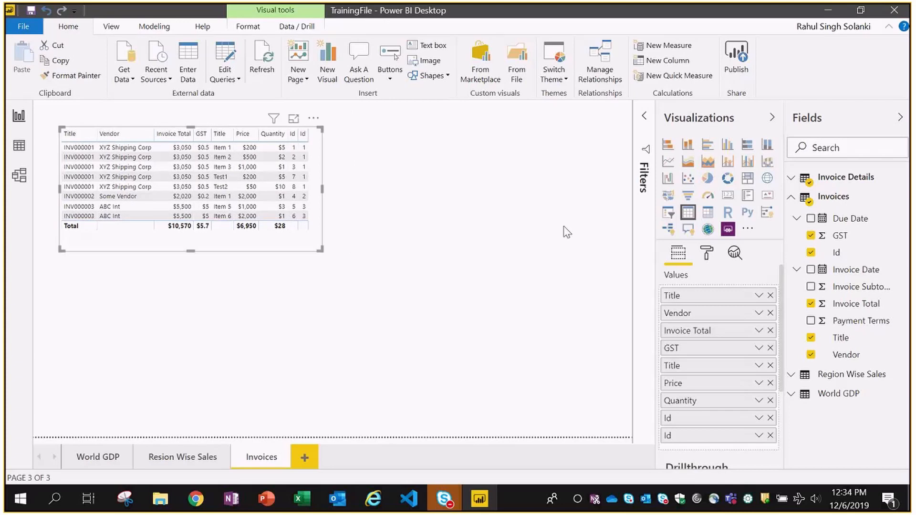
- Briefly try the visual as a pie chart, revert to a table, and park it top-left
click(708, 181)
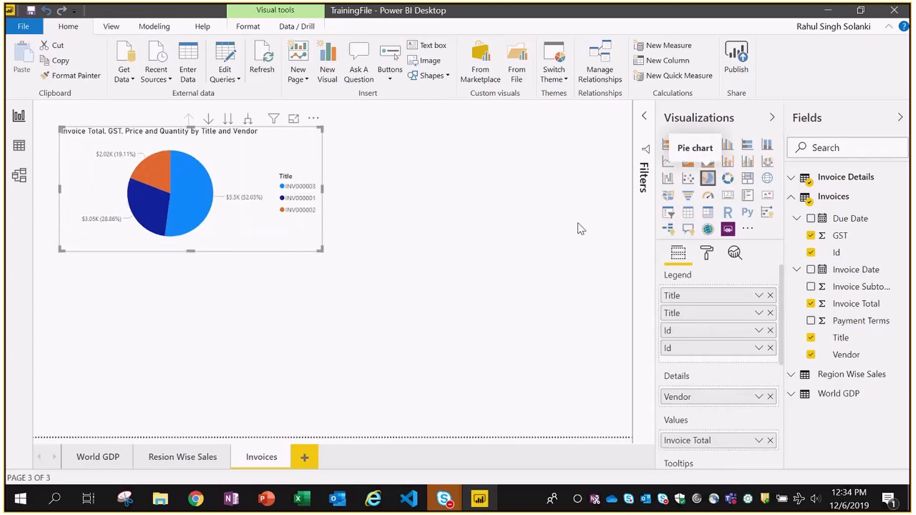
drag(284, 248, 468, 295)
click(687, 213)
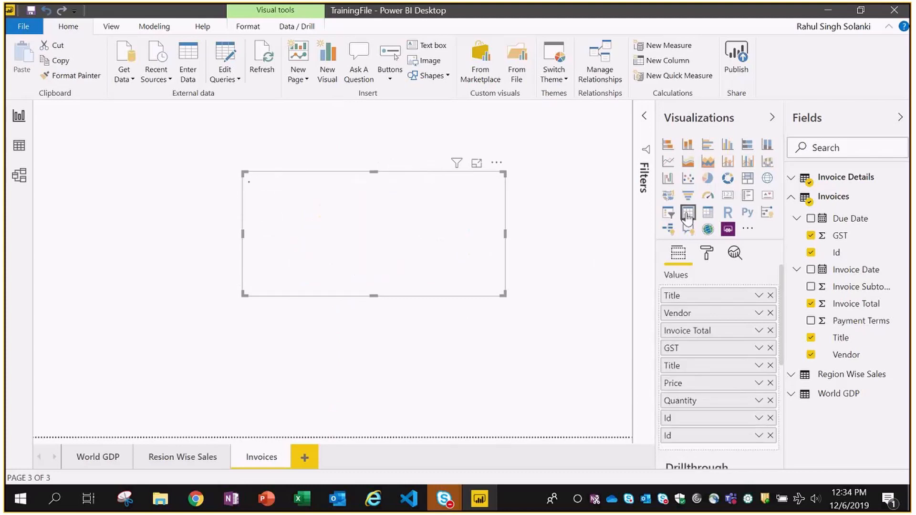
drag(456, 296, 261, 253)
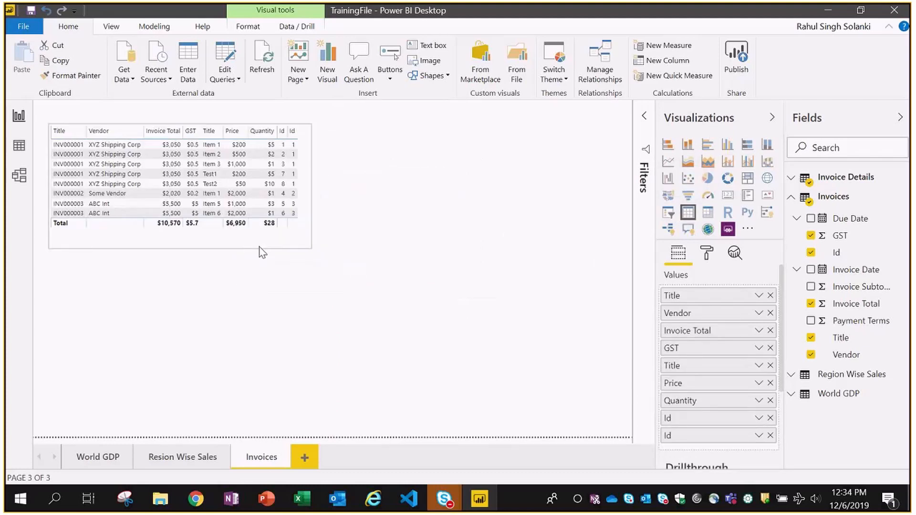
click(489, 301)
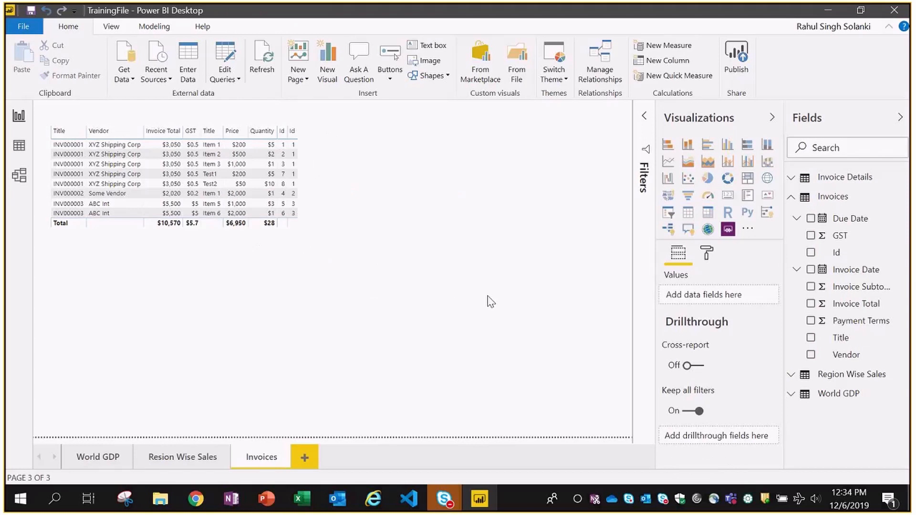
click(271, 237)
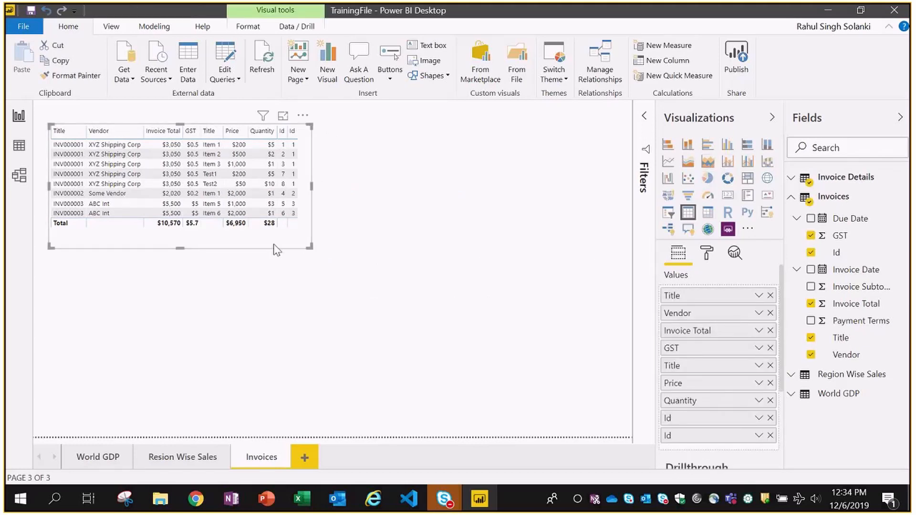
click(382, 313)
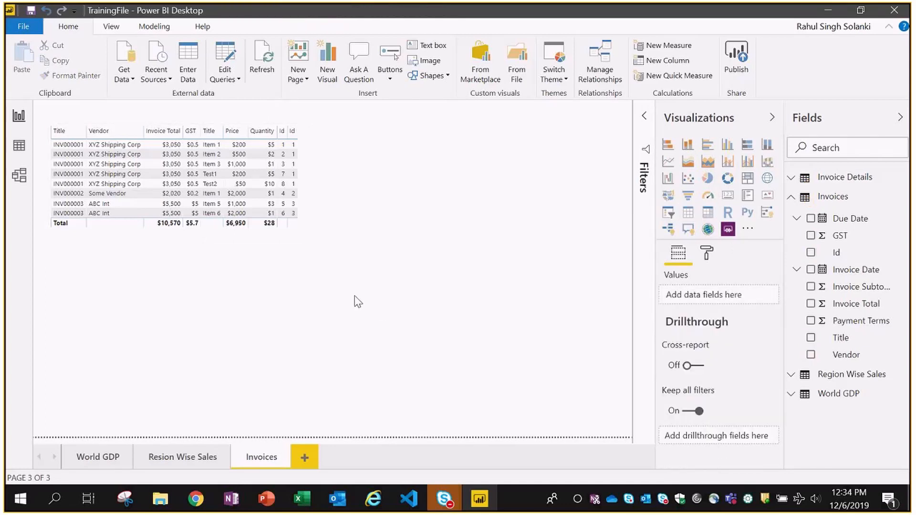
- Add a pie chart beside the table with Vendor as its legend
click(707, 178)
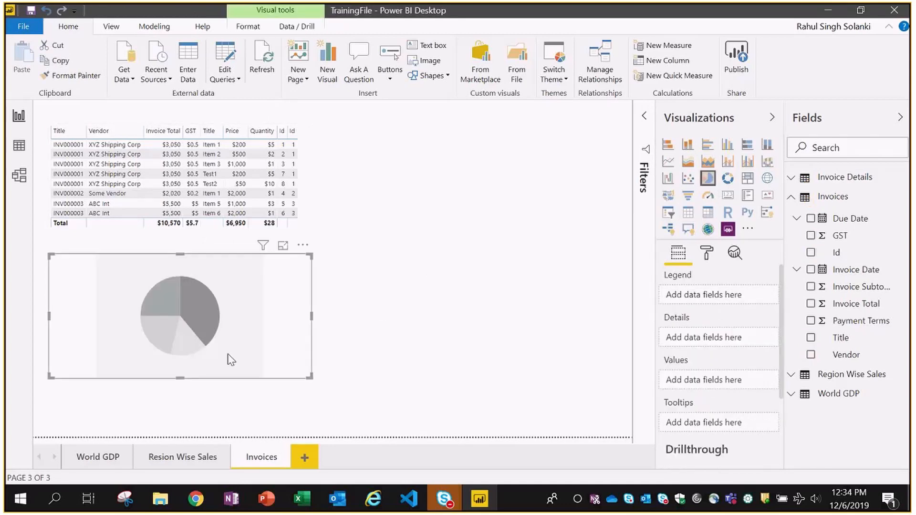
drag(230, 358, 501, 234)
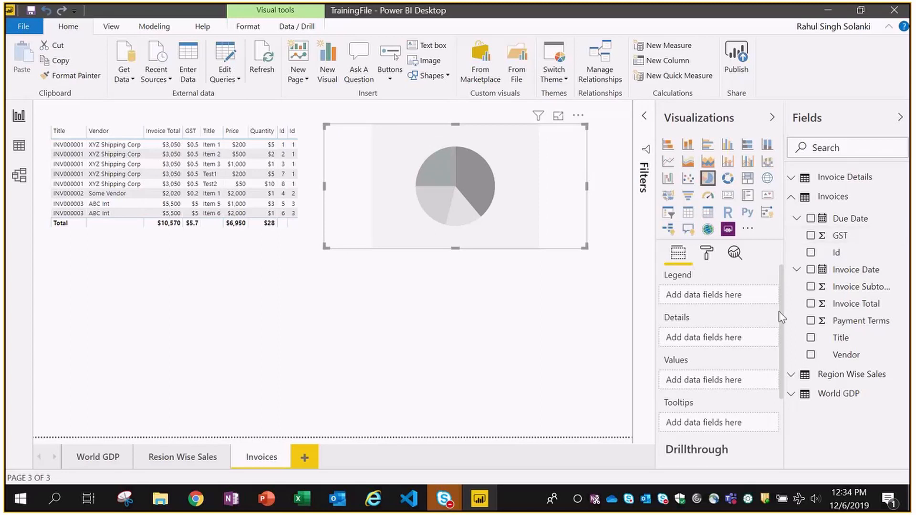
click(792, 178)
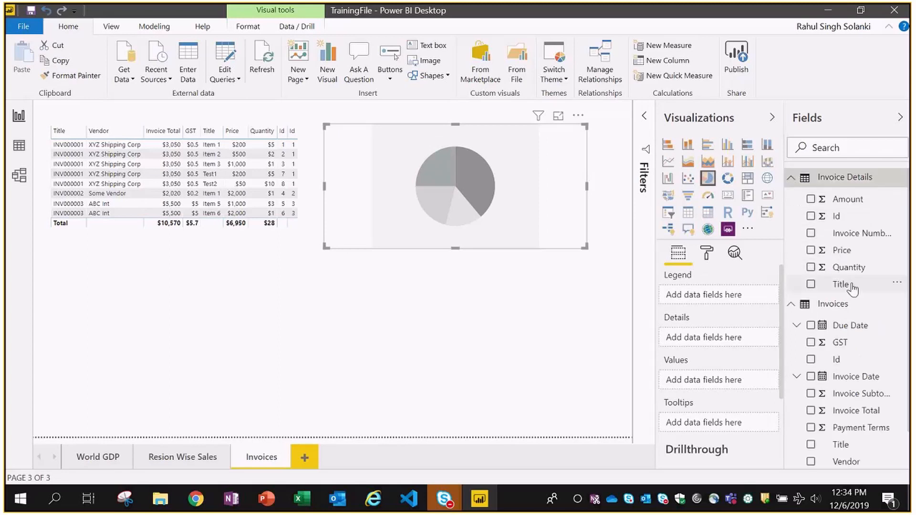
drag(852, 288, 716, 306)
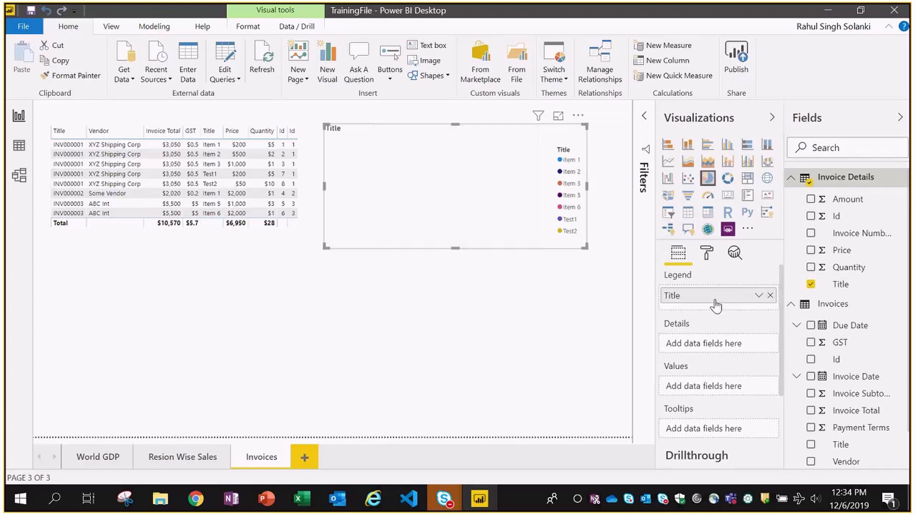
click(770, 295)
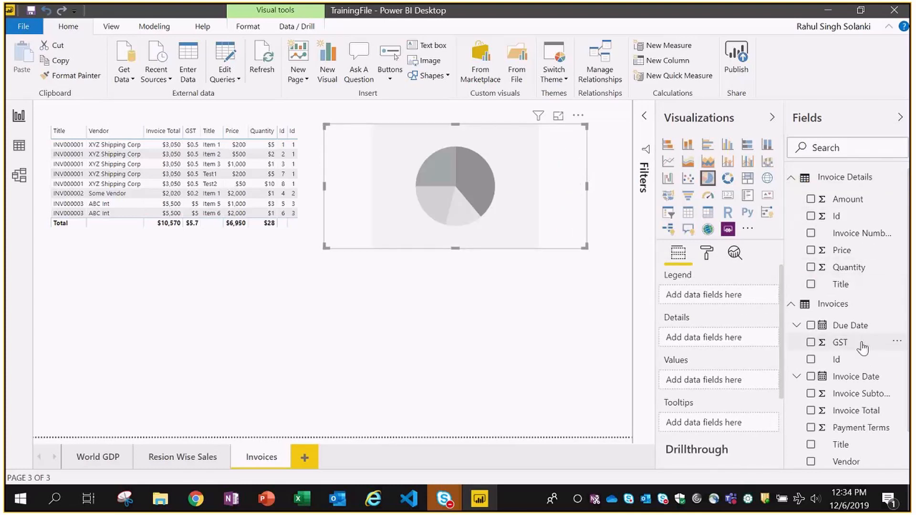
drag(839, 462, 709, 297)
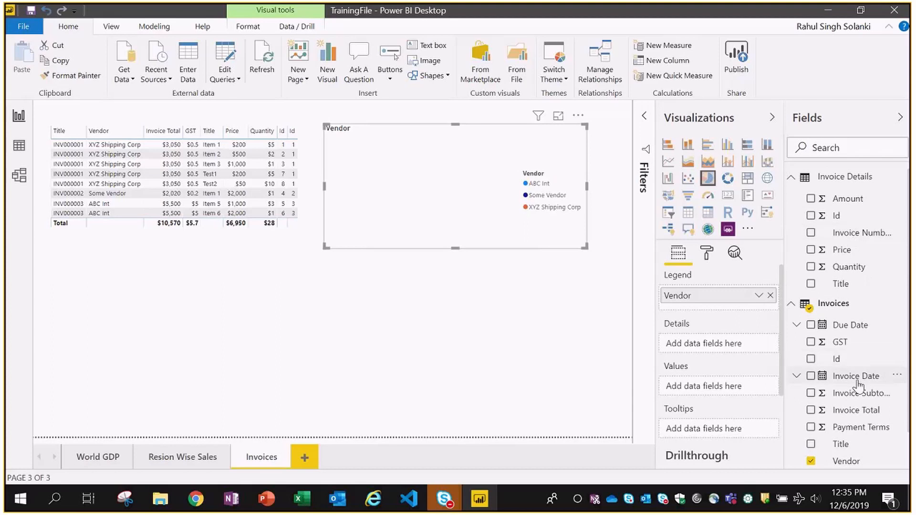
- Size the slices by Invoice Total, add Title as a tooltip, and make the chart taller
drag(835, 414, 726, 392)
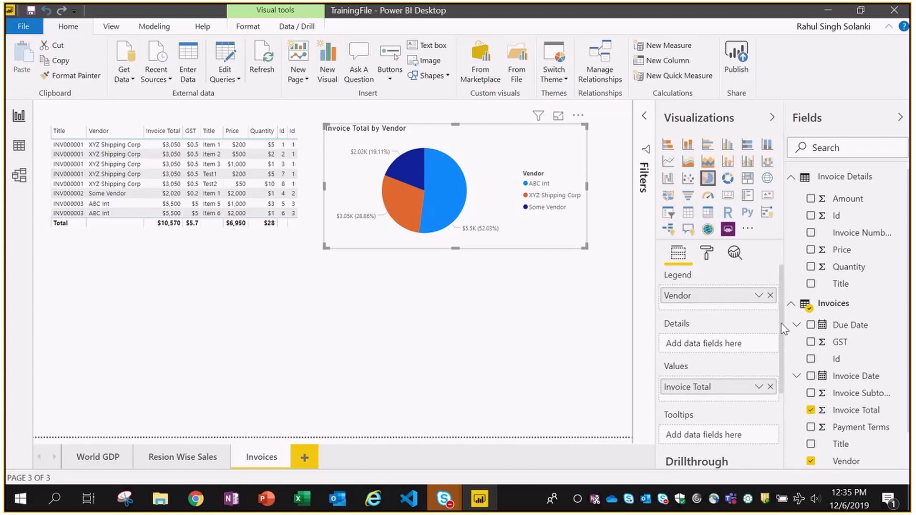
drag(783, 328, 780, 382)
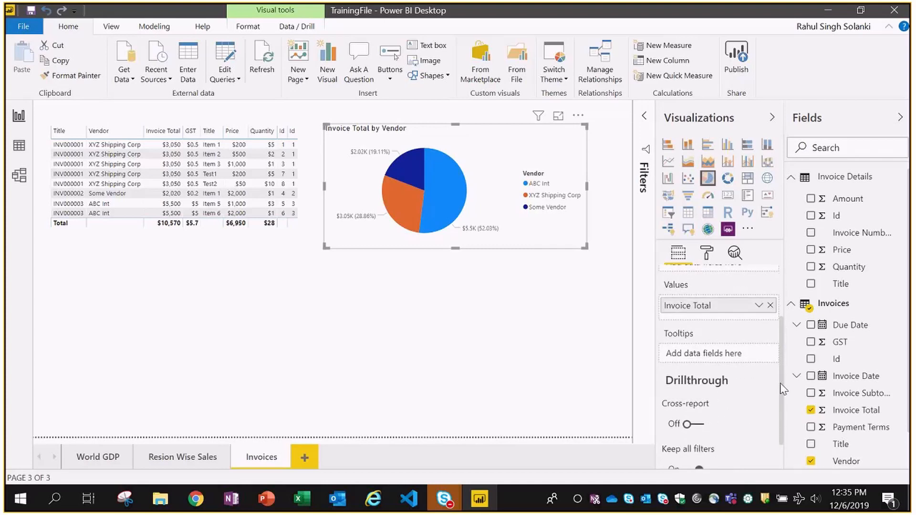
drag(839, 285, 726, 357)
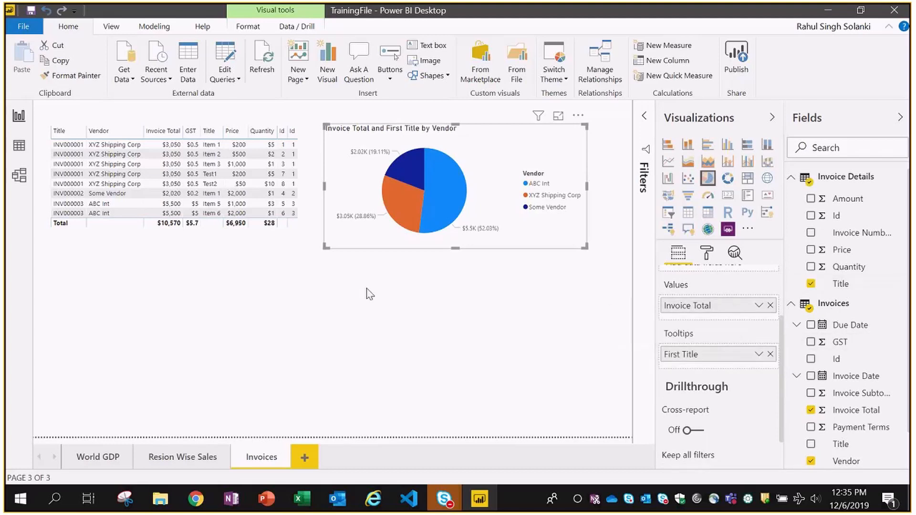
click(448, 319)
click(426, 242)
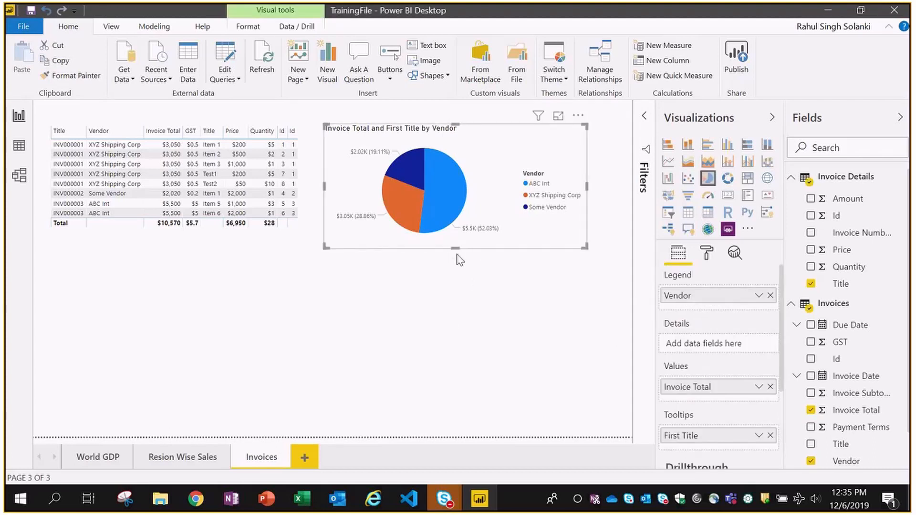
drag(456, 254, 448, 322)
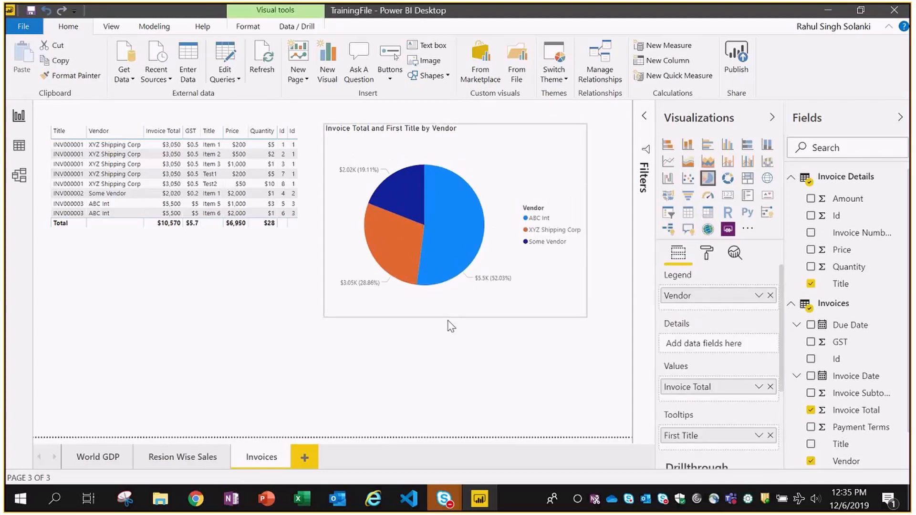
click(612, 287)
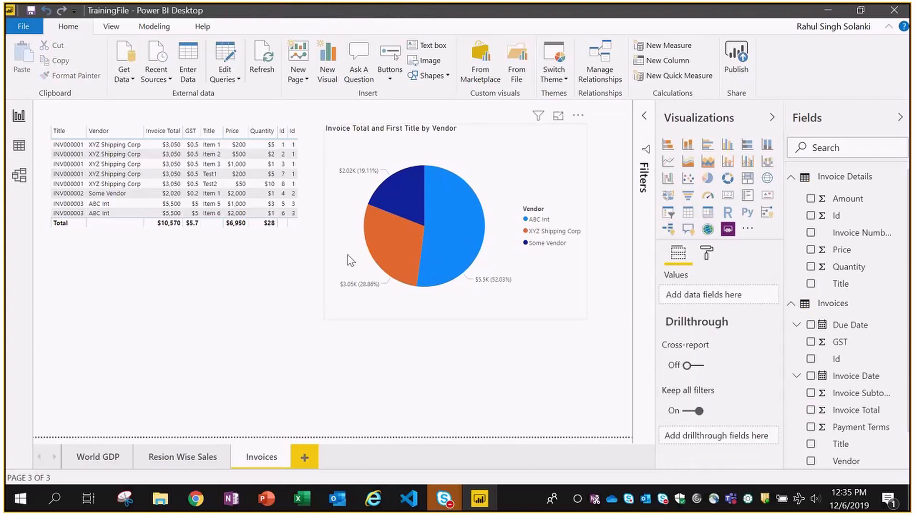
mouse_move(400, 201)
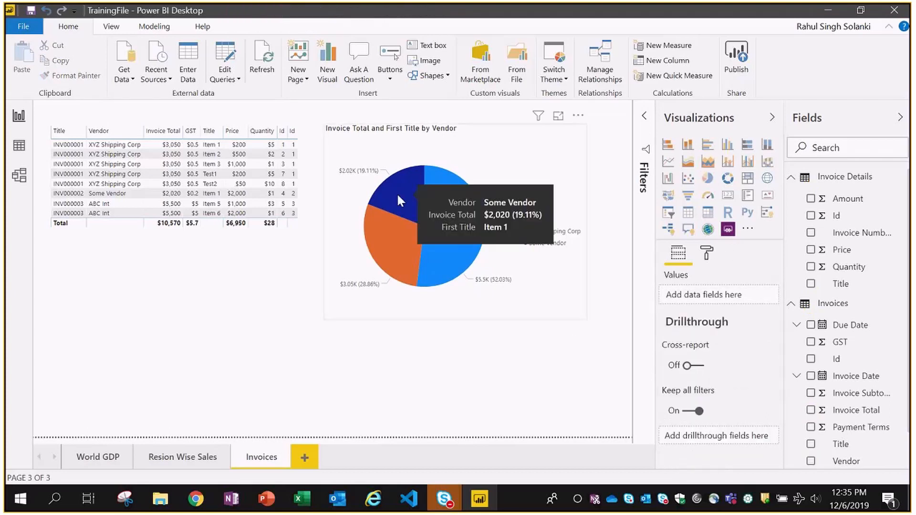
mouse_move(386, 250)
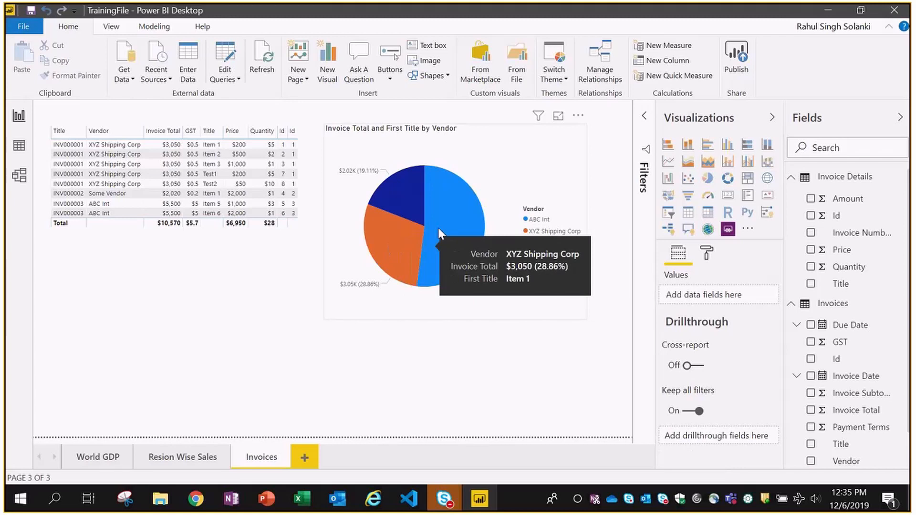
mouse_move(440, 221)
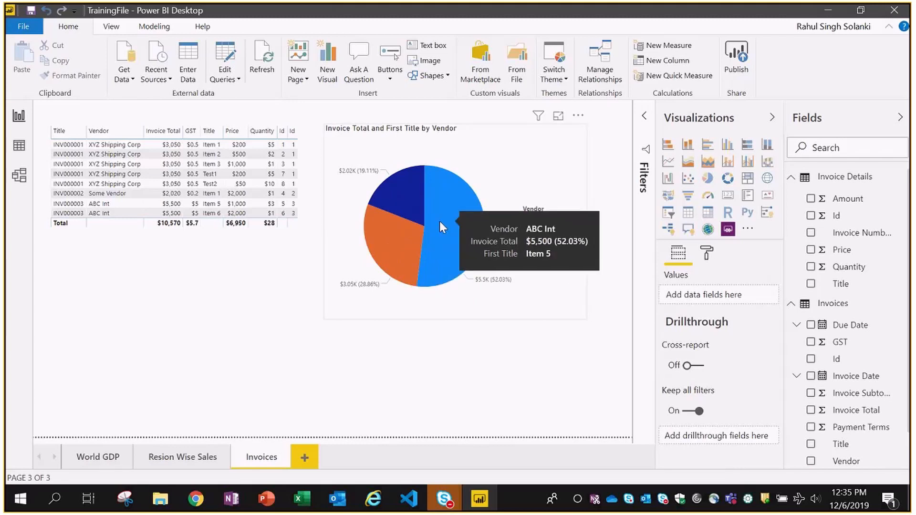
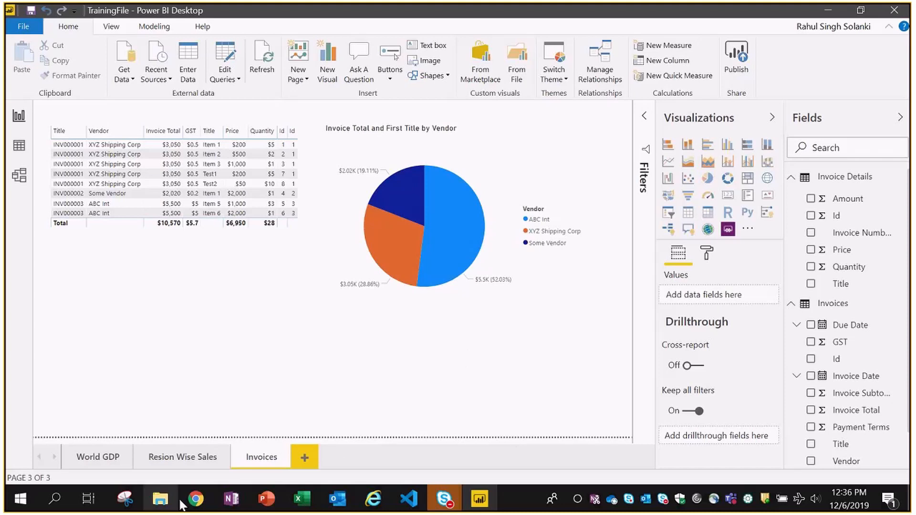
- Bring the app.powerbi.com tab in Chrome to the front
click(195, 499)
click(139, 15)
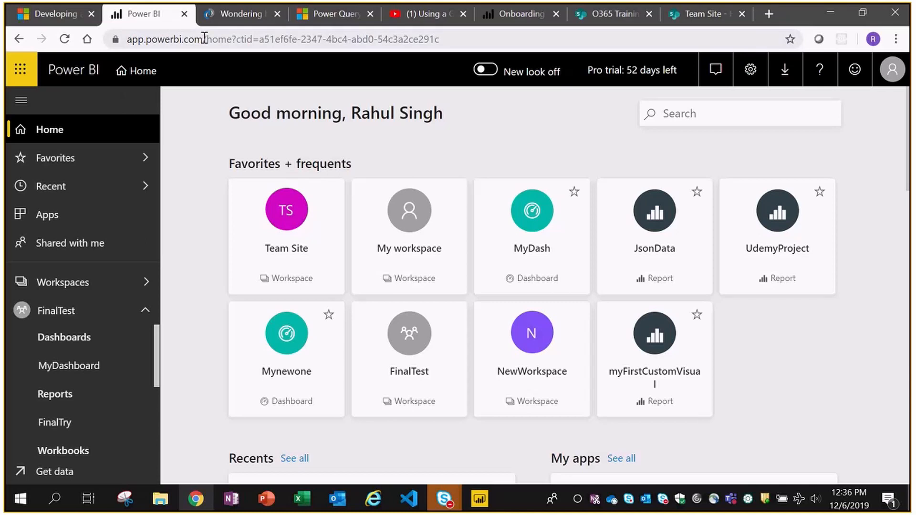
- Collapse FinalTest in the nav pane and scroll through the home page's recent items and apps
click(143, 311)
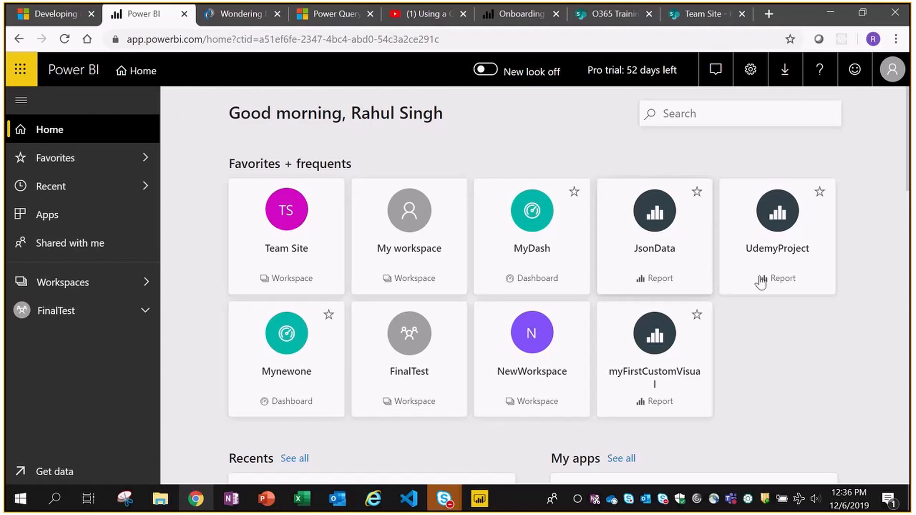
scroll(880, 218, down, 12)
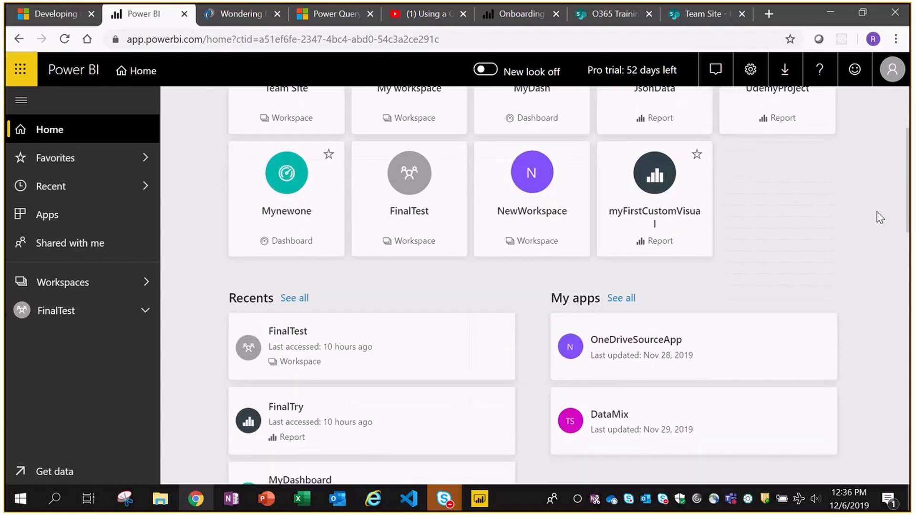
scroll(880, 218, down, 7)
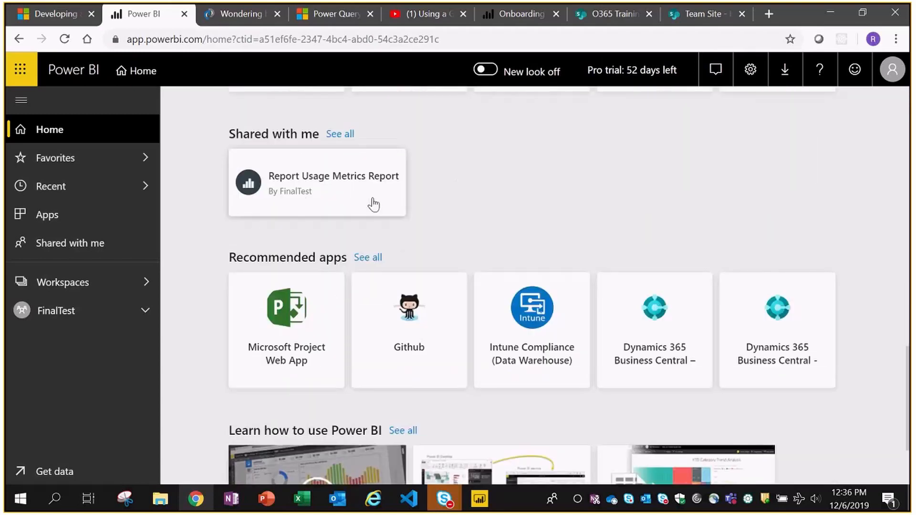
scroll(806, 262, down, 2)
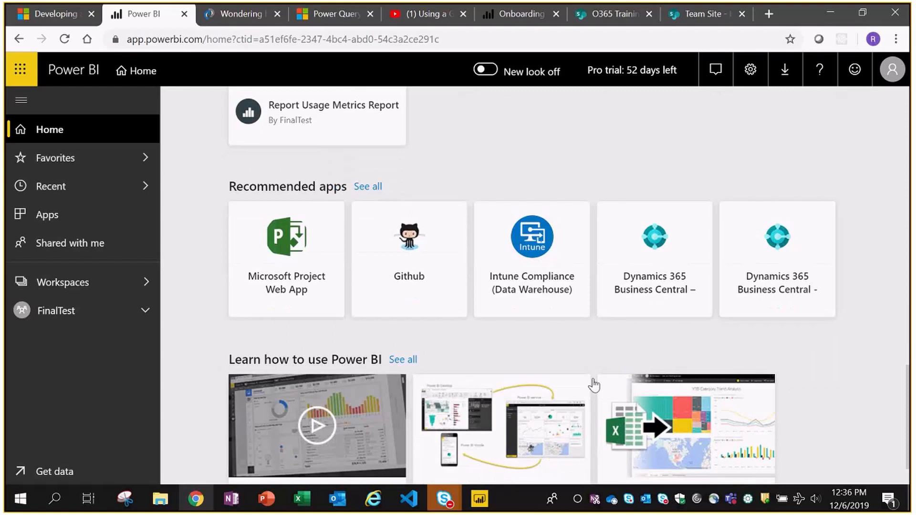
scroll(812, 293, down, 1)
scroll(823, 272, up, 3)
scroll(821, 270, up, 5)
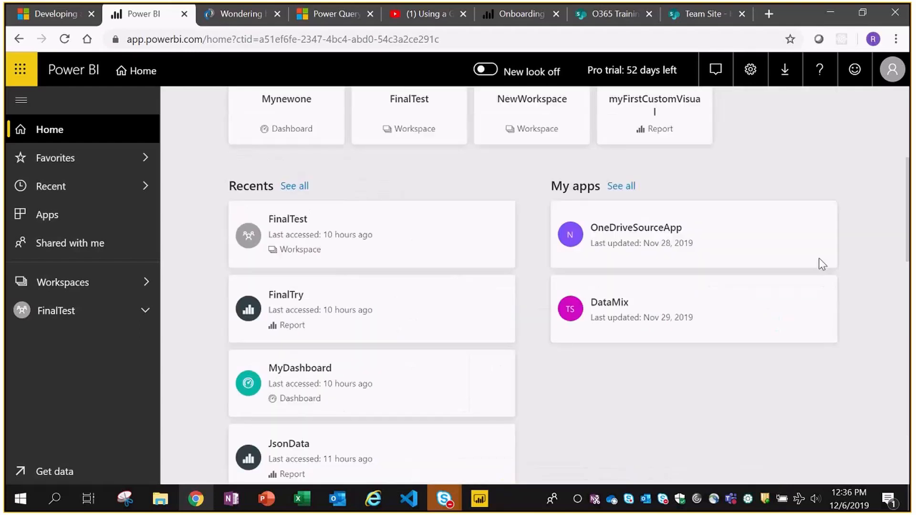
scroll(819, 258, up, 5)
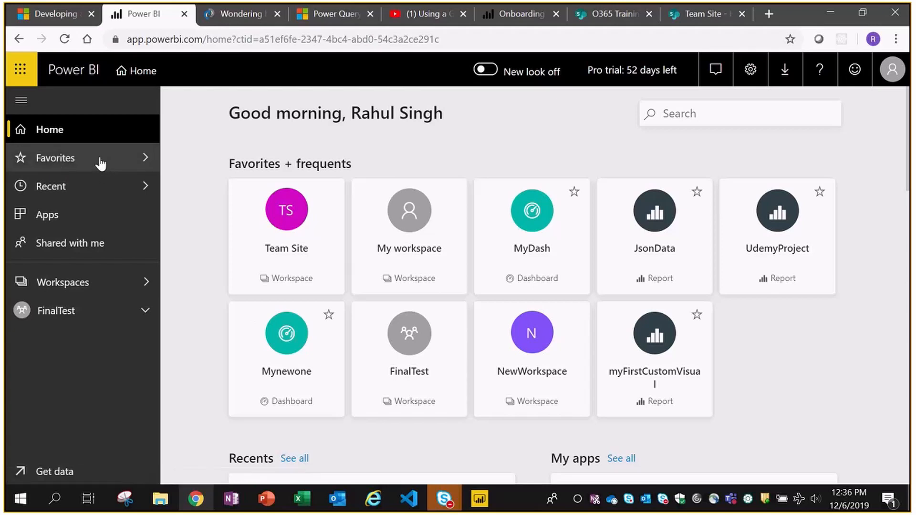
- Check Favorites and Recent, then reload the Power BI home page
click(57, 160)
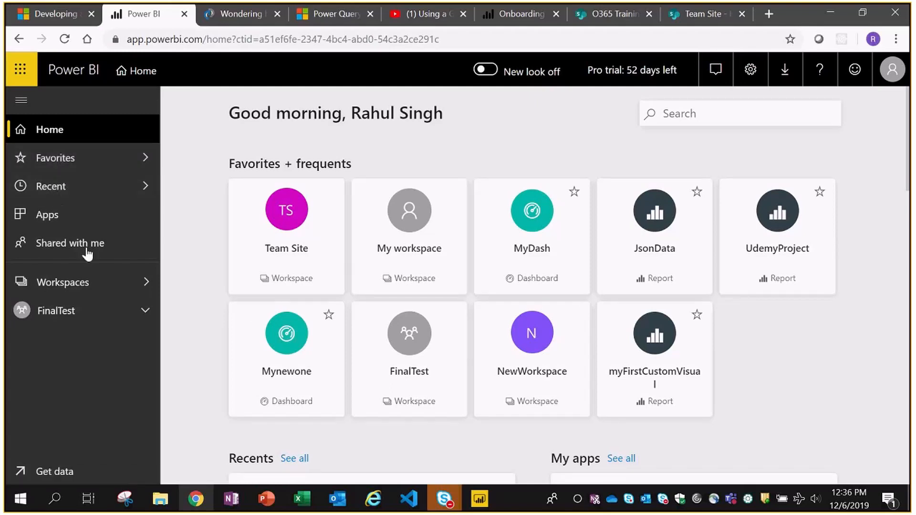
click(60, 189)
click(60, 189)
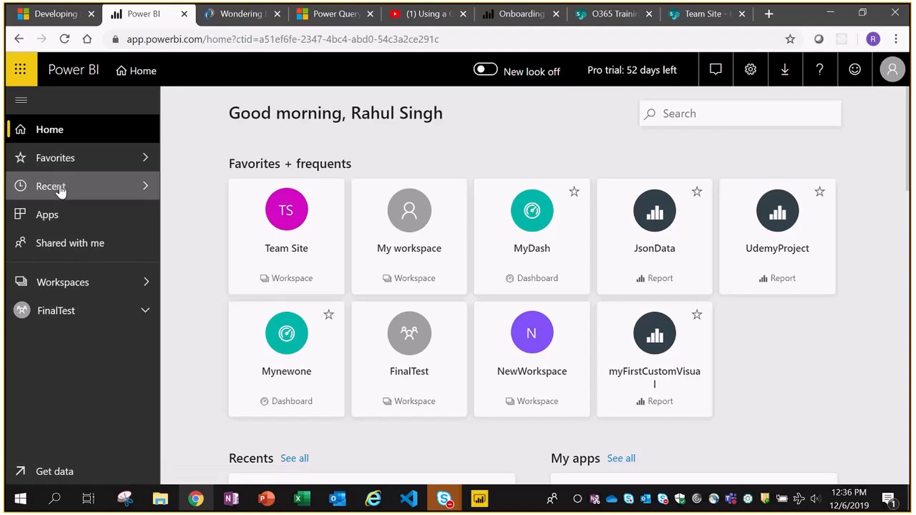
click(455, 34)
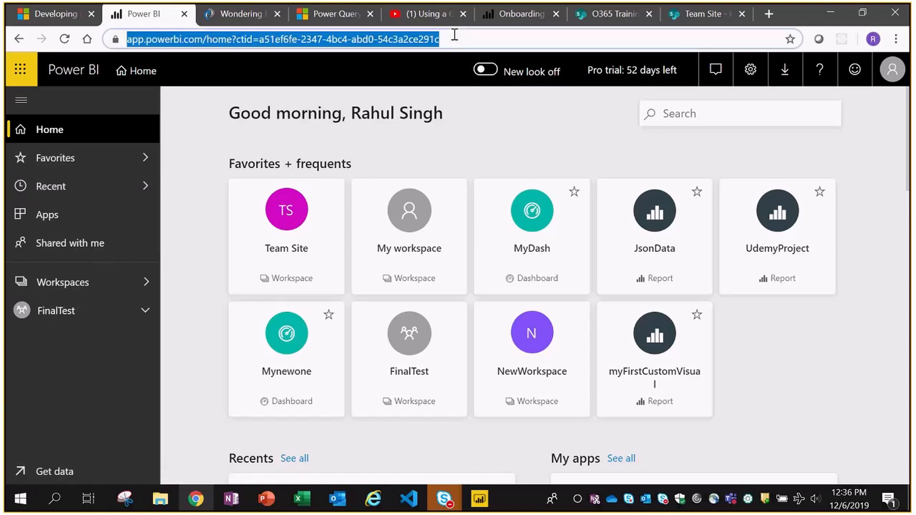
key(Return)
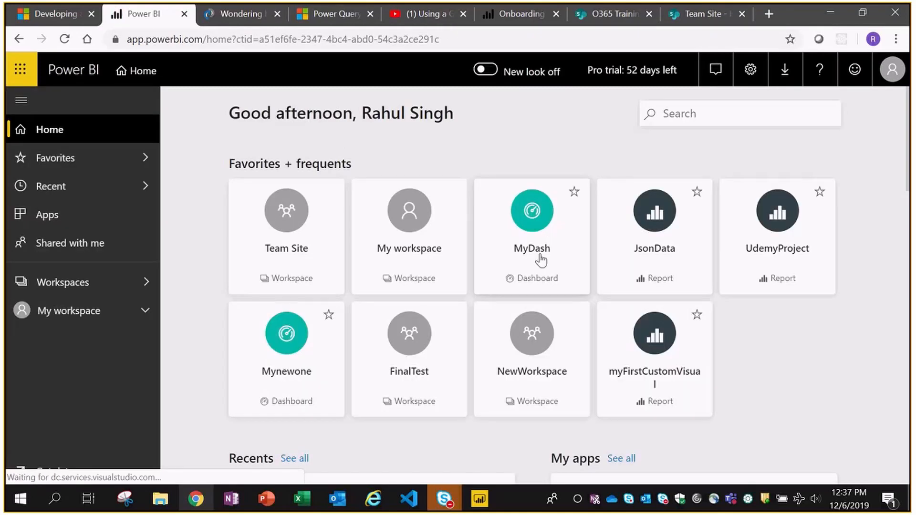
- Browse Favorites, Recent, Apps and Shared with me in turn
click(56, 162)
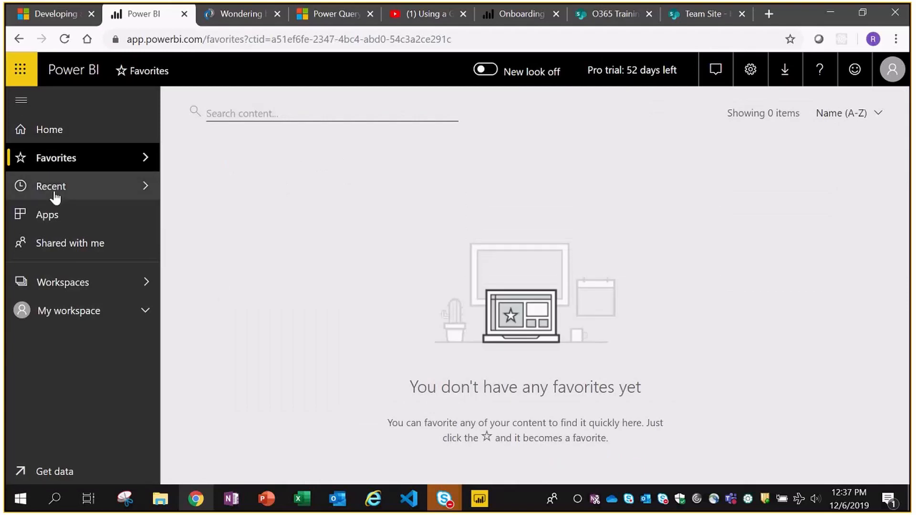
click(56, 193)
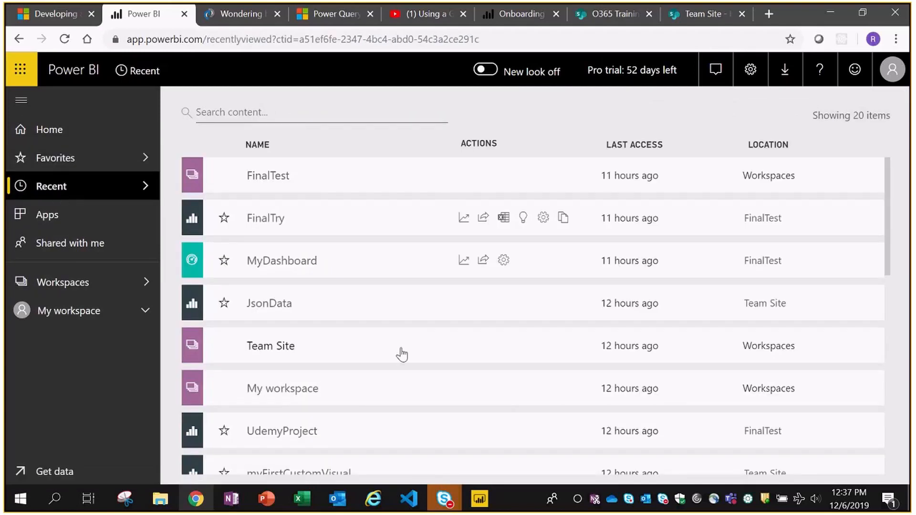
click(48, 222)
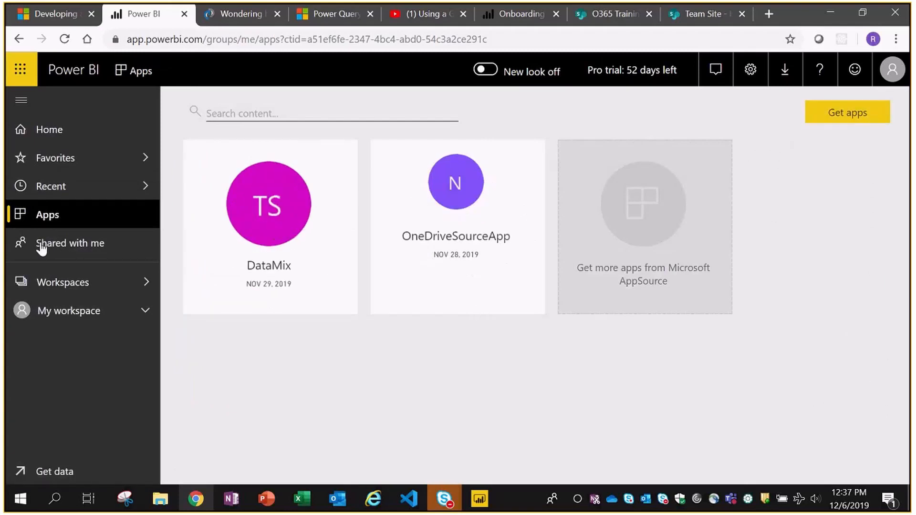
click(63, 246)
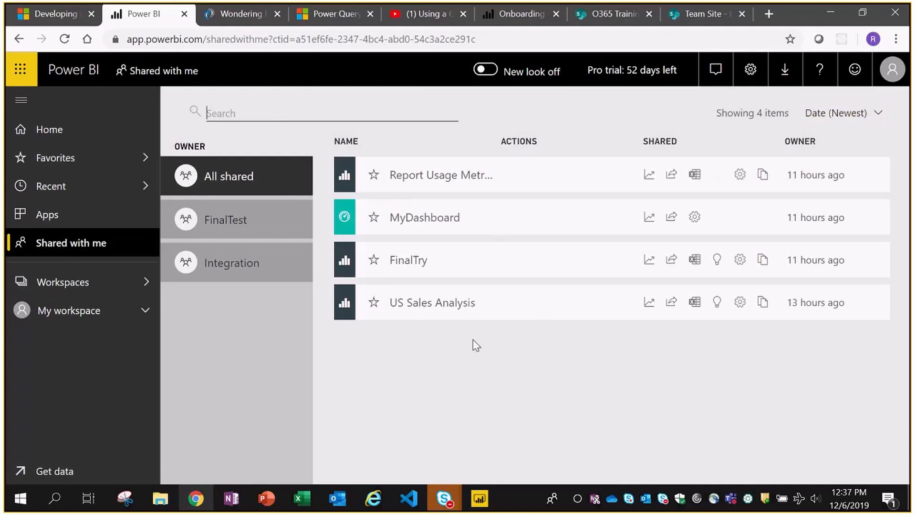
- Leave the Workspaces flyout open with the list of workspaces showing
click(98, 286)
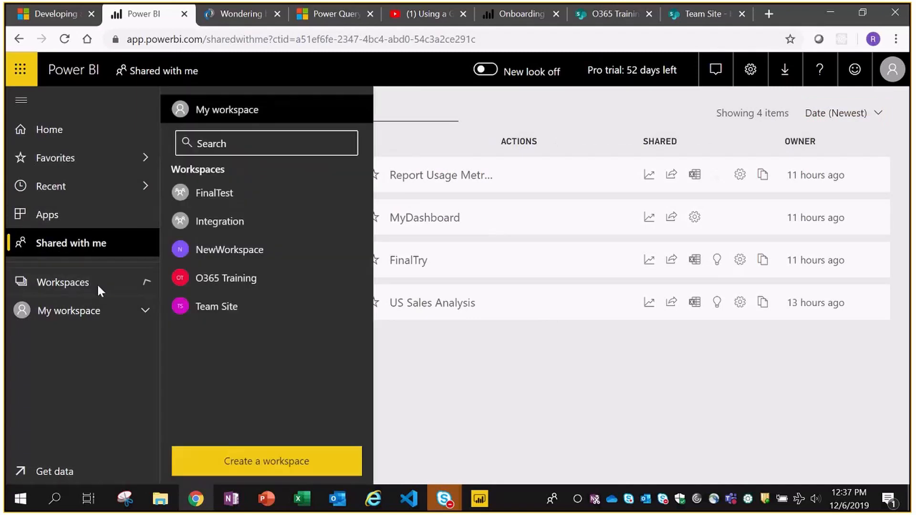
click(487, 395)
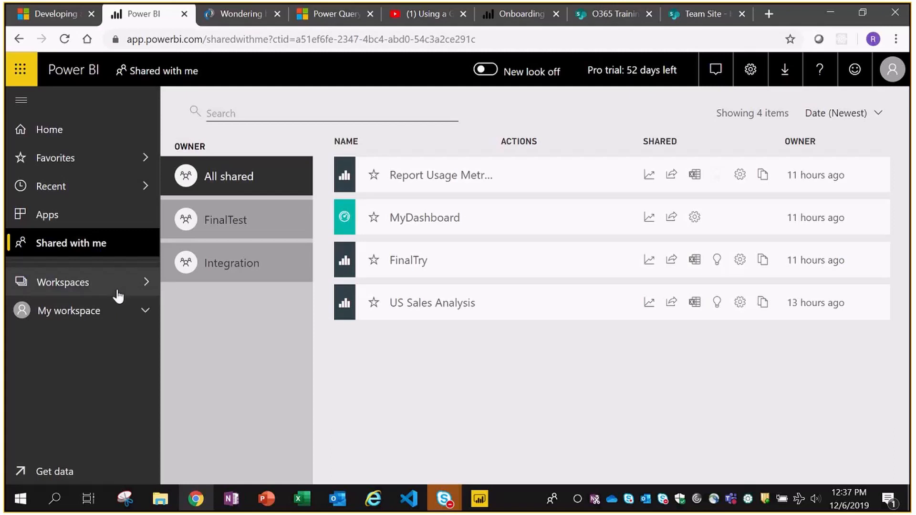
click(118, 288)
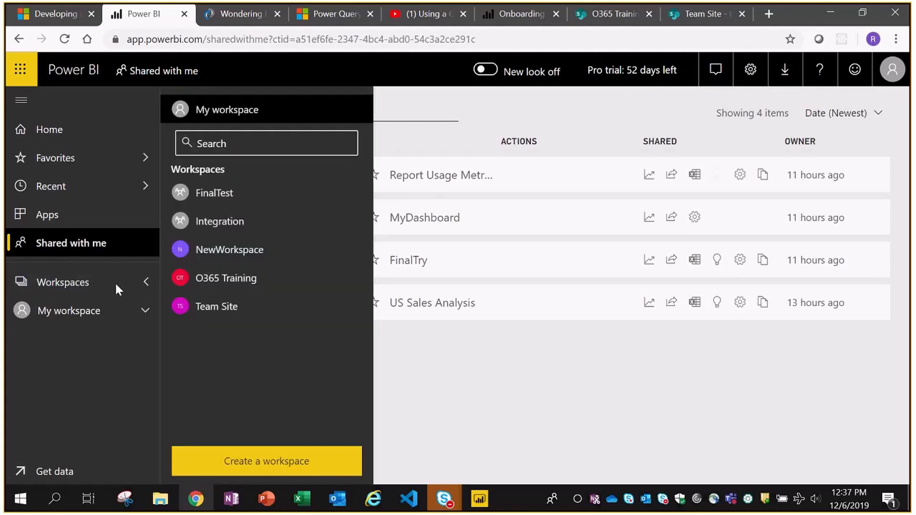
click(108, 284)
click(76, 285)
- Start a new workspace and name it PowerBI Training
click(252, 462)
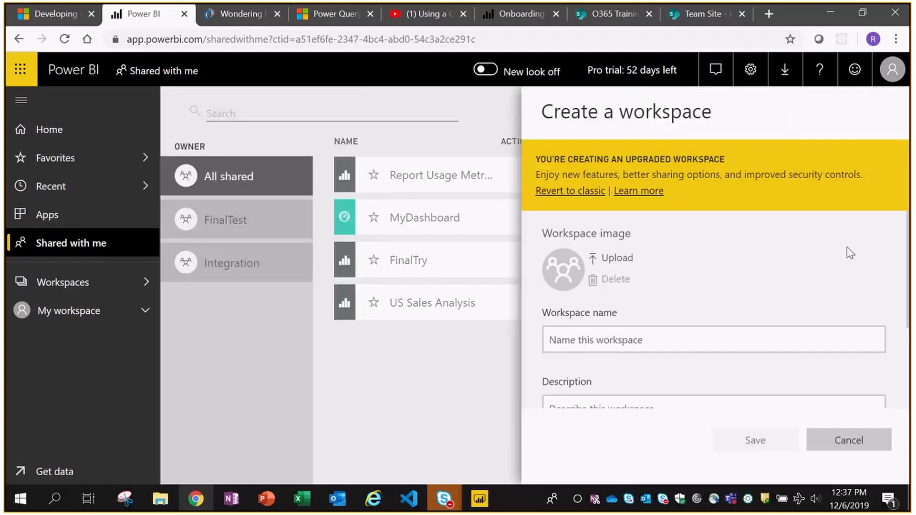
scroll(877, 265, down, 3)
scroll(859, 256, up, 3)
scroll(848, 248, down, 2)
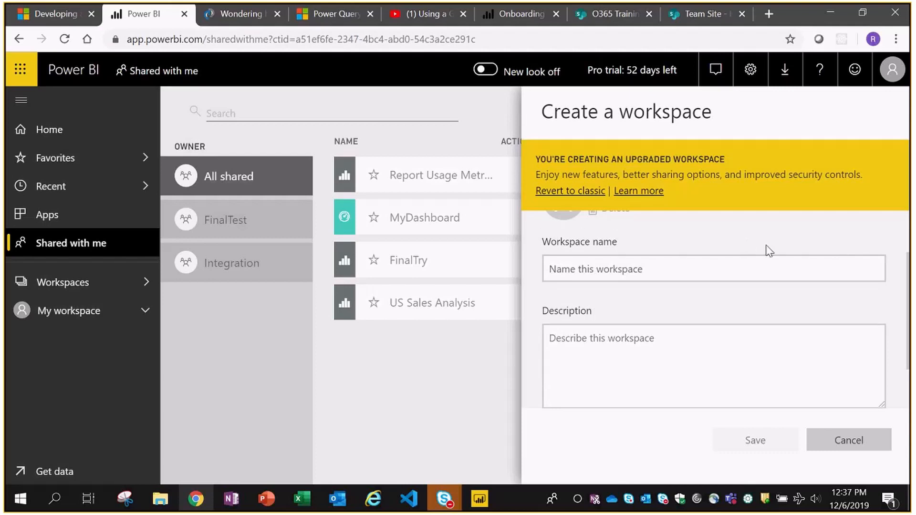
click(659, 271)
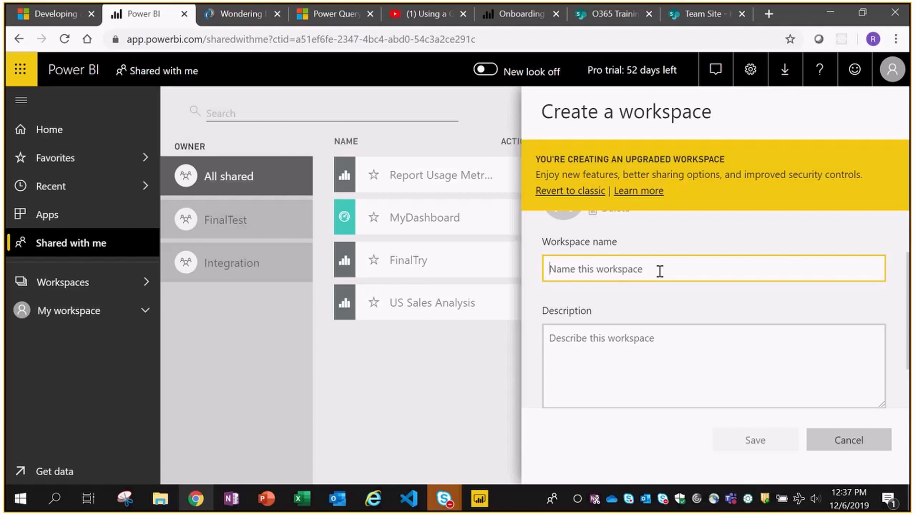
text(PowerBI Training)
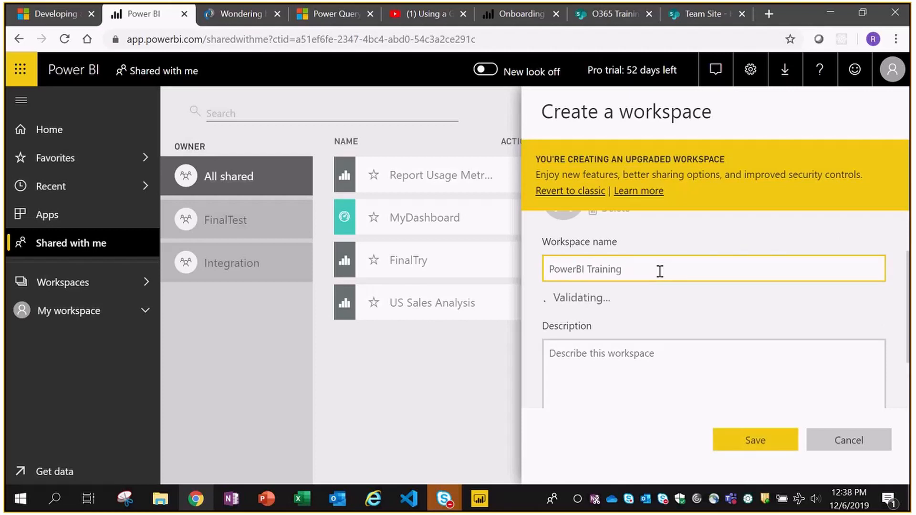
scroll(685, 284, down, 2)
click(690, 290)
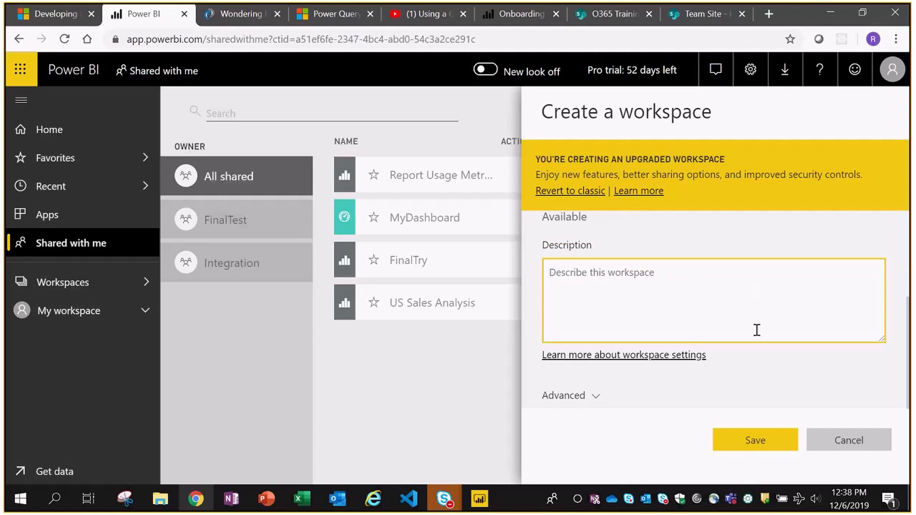
- Under Advanced, keep Workspace admins as the contact list and save the workspace
click(596, 397)
scroll(772, 262, down, 5)
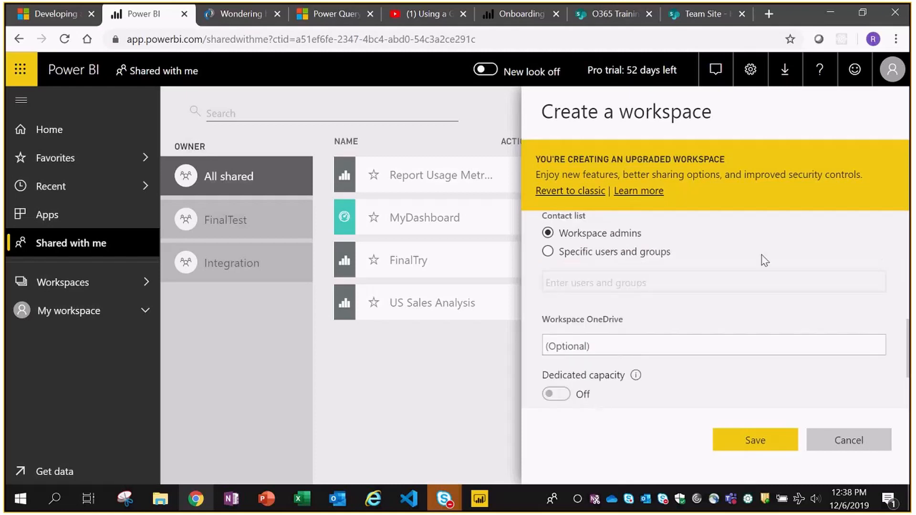
scroll(763, 260, up, 2)
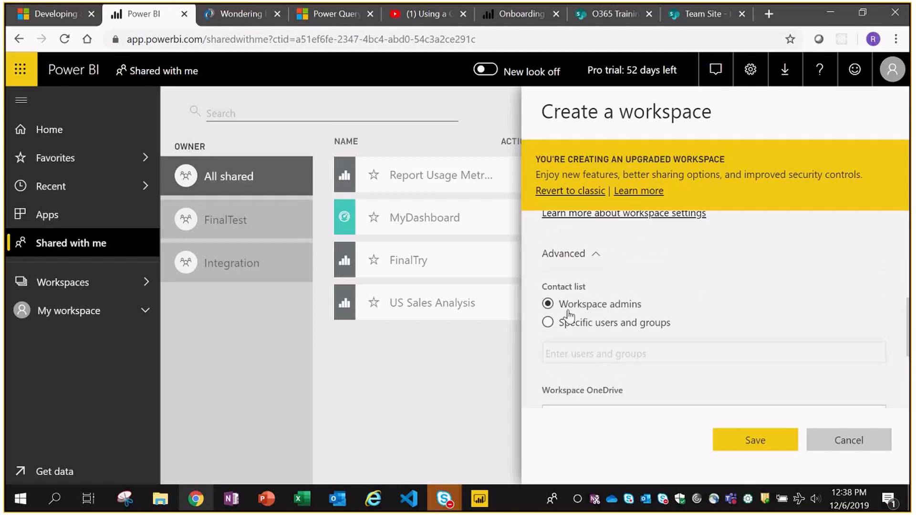
click(550, 324)
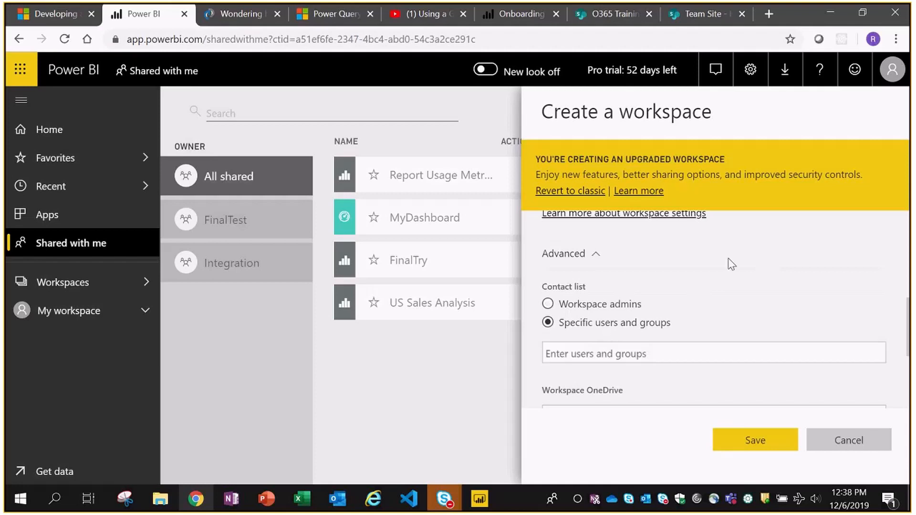
scroll(728, 259, down, 2)
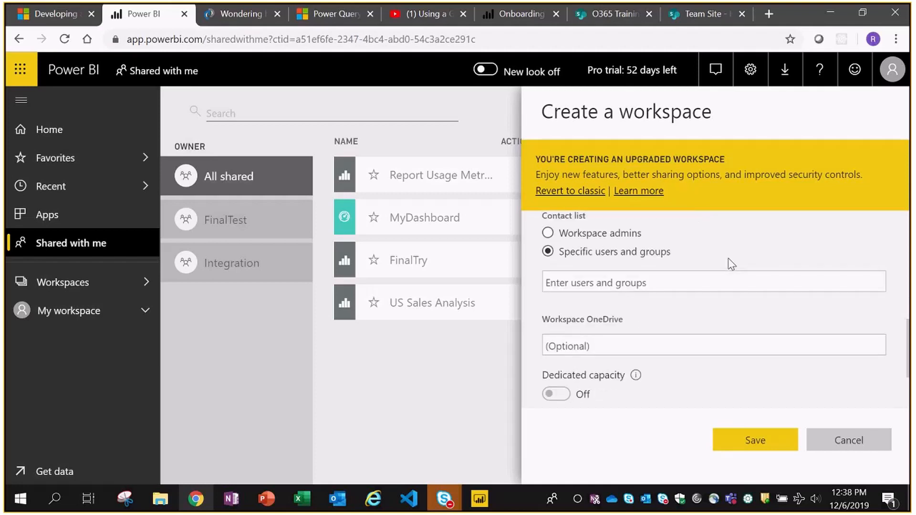
click(582, 235)
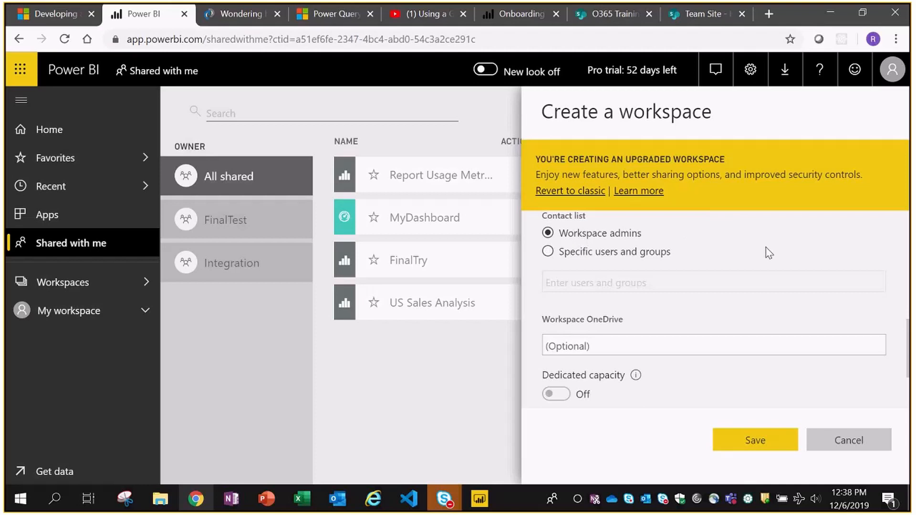
scroll(769, 254, down, 3)
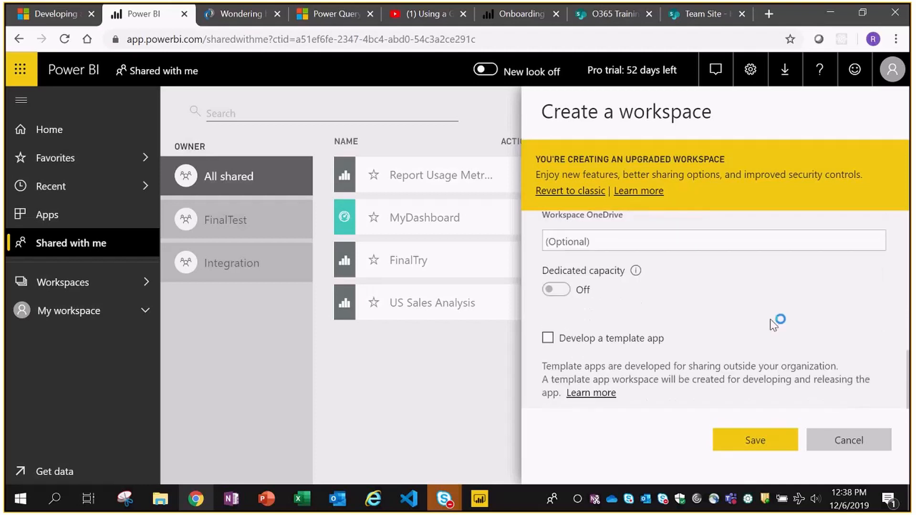
scroll(768, 312, up, 5)
scroll(761, 305, up, 2)
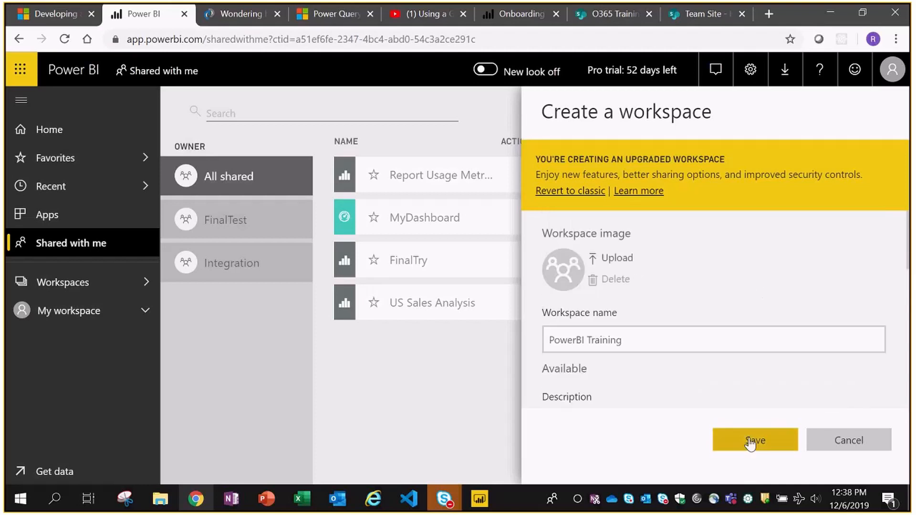
click(750, 442)
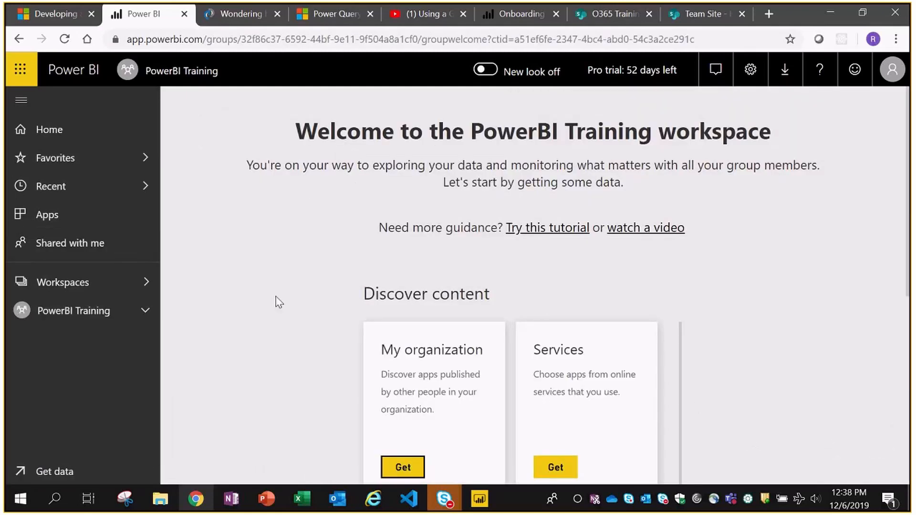
click(58, 313)
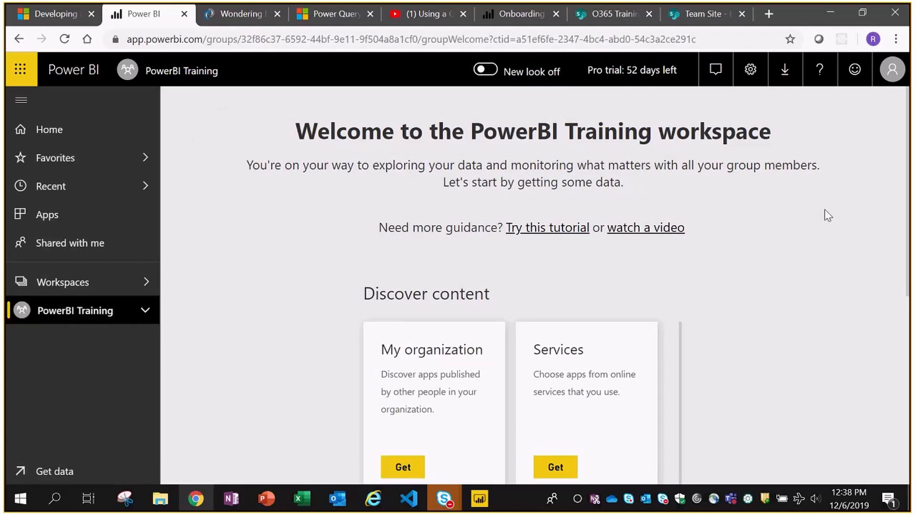
scroll(811, 208, down, 2)
scroll(814, 214, down, 3)
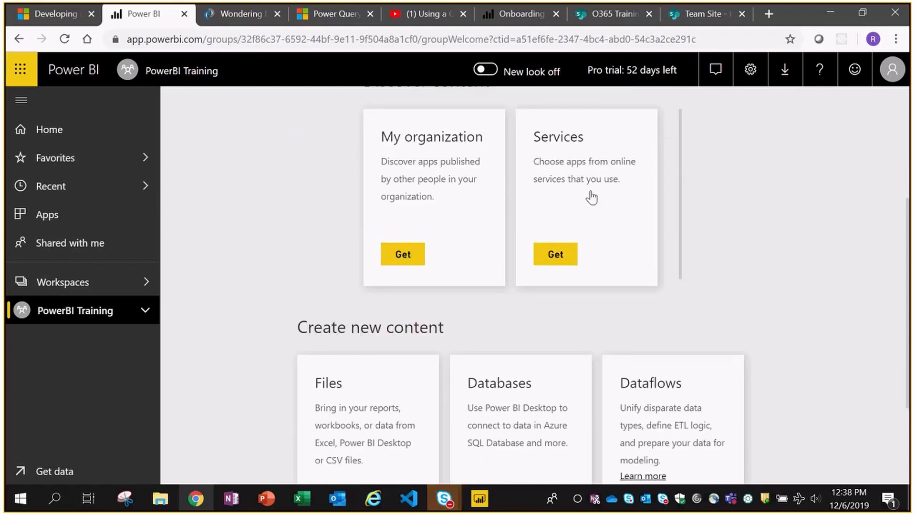
scroll(799, 210, down, 2)
scroll(799, 213, down, 2)
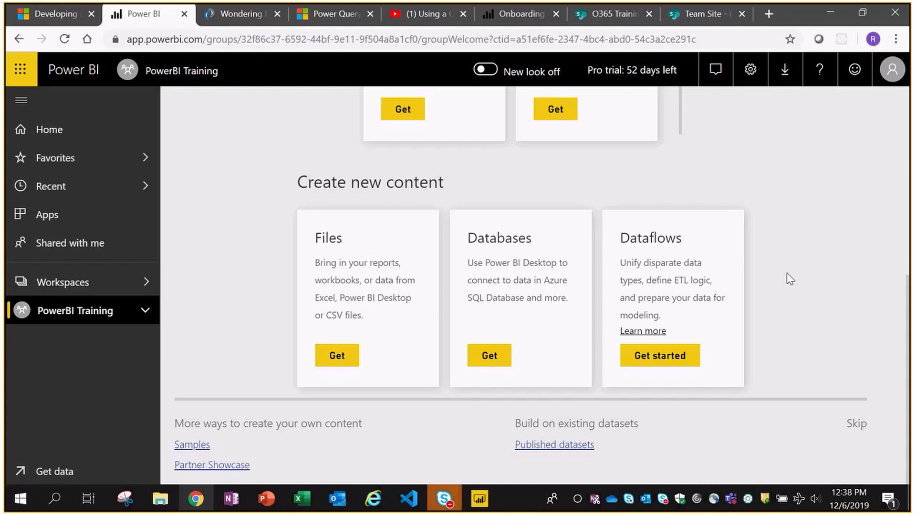
scroll(788, 269, up, 8)
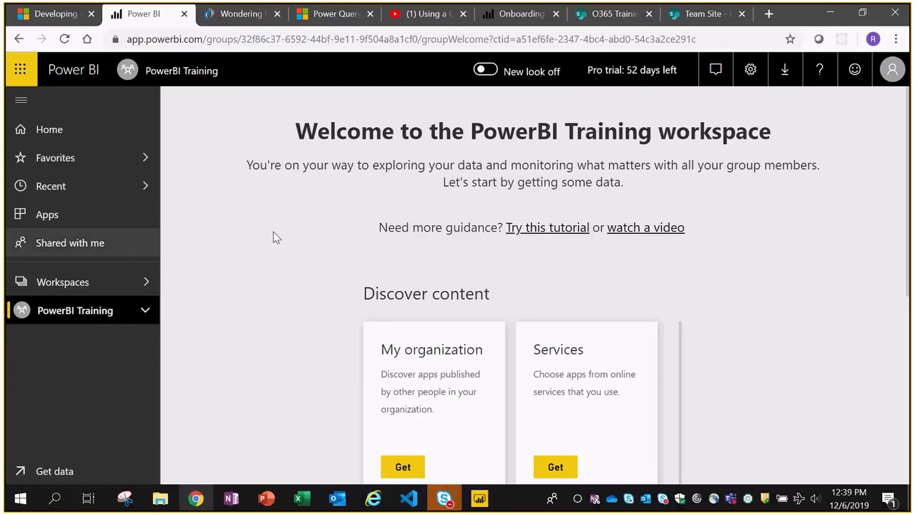
- Publish TrainingFile.pbix from Desktop to the PowerBI Training workspace, then return to Chrome
click(481, 501)
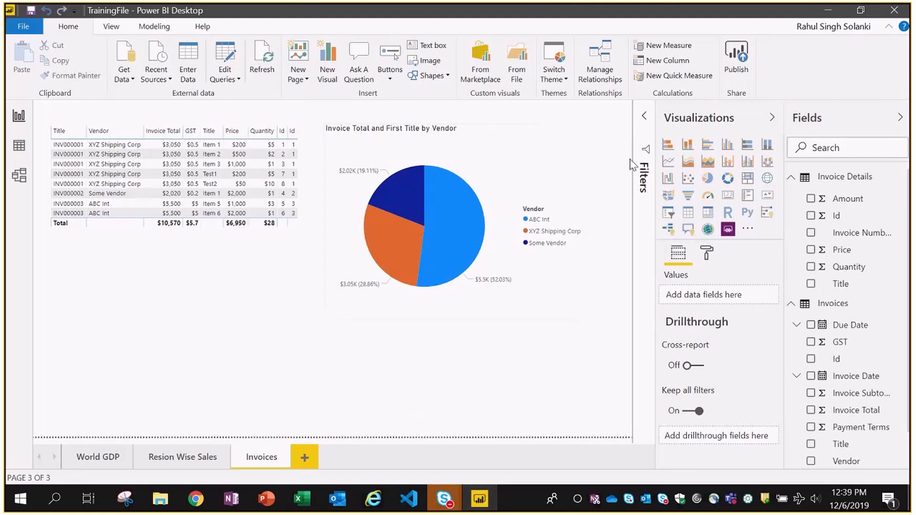
click(738, 73)
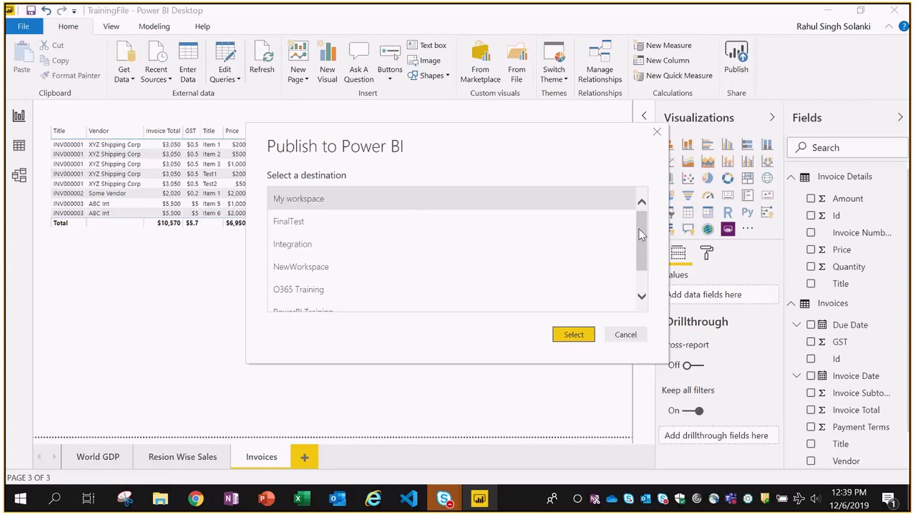
drag(641, 232, 649, 268)
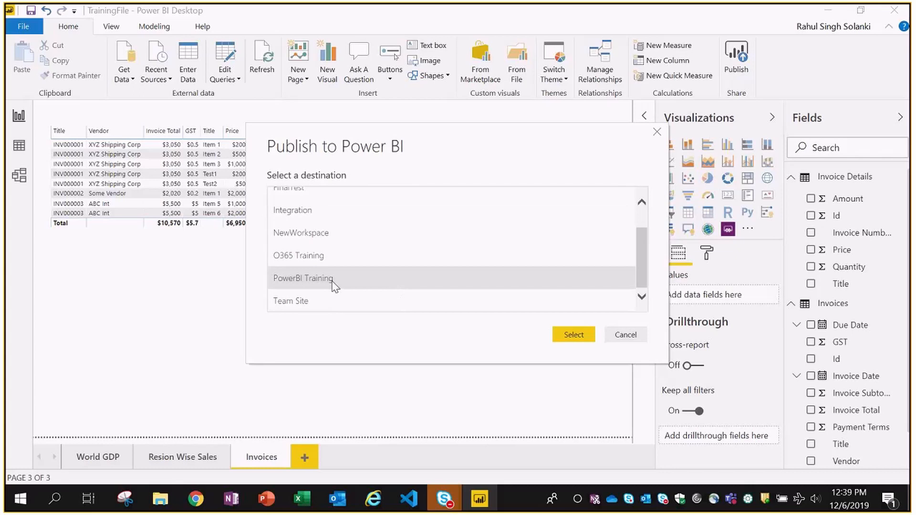
click(577, 339)
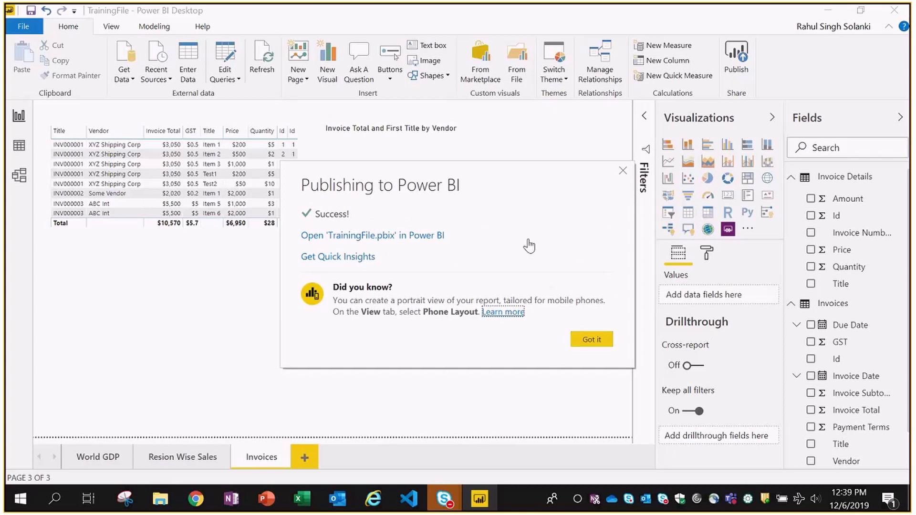
click(591, 340)
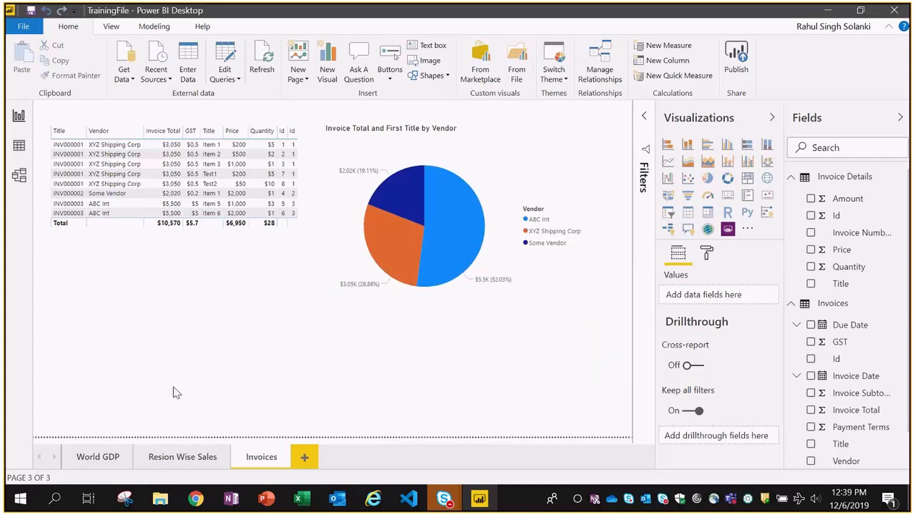
click(197, 501)
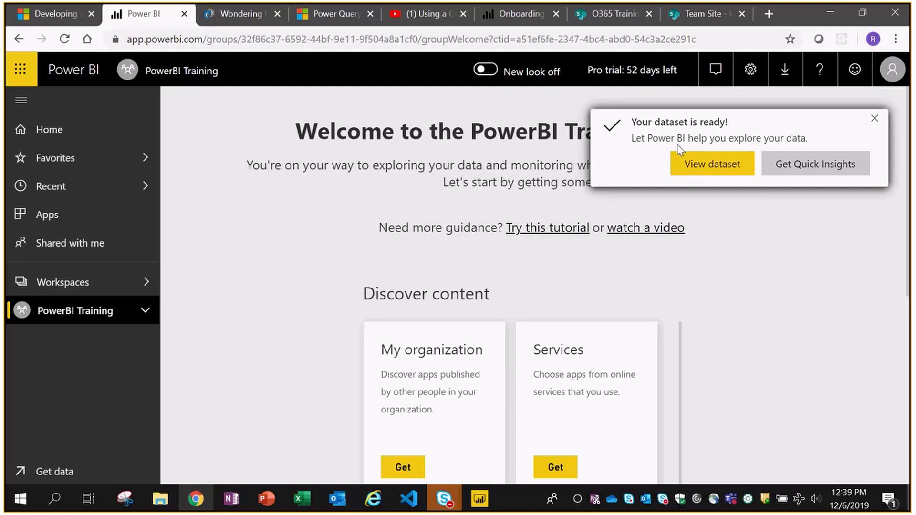
- Dismiss the dataset-ready notice and open the TrainingFile report under PowerBI Training
click(874, 120)
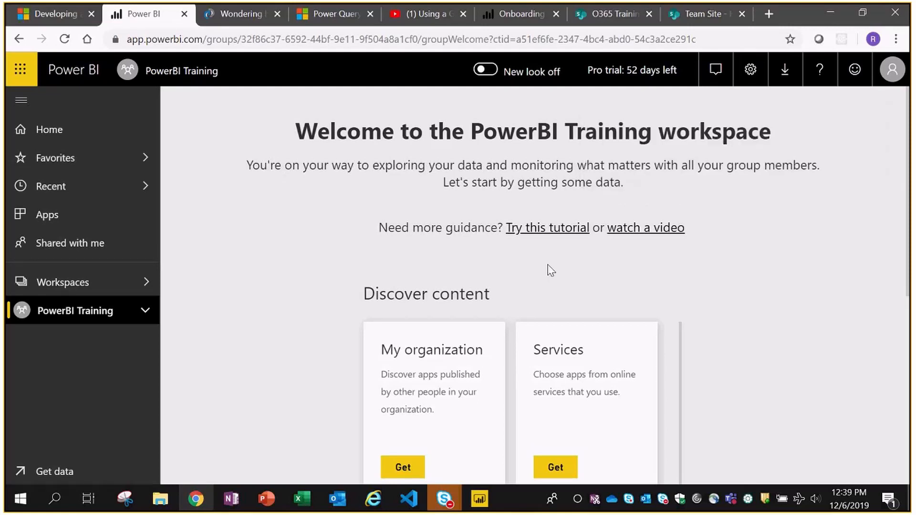
click(140, 313)
scroll(153, 388, down, 1)
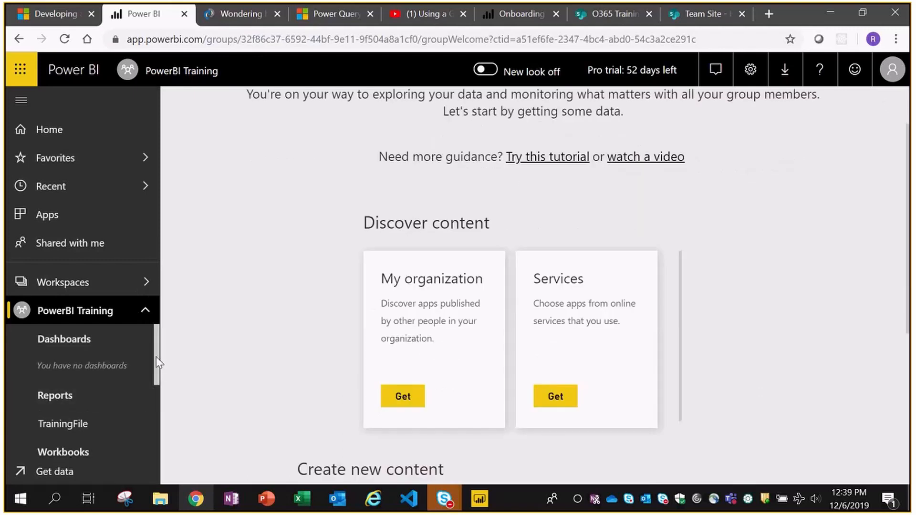
drag(157, 363, 154, 381)
scroll(59, 388, up, 1)
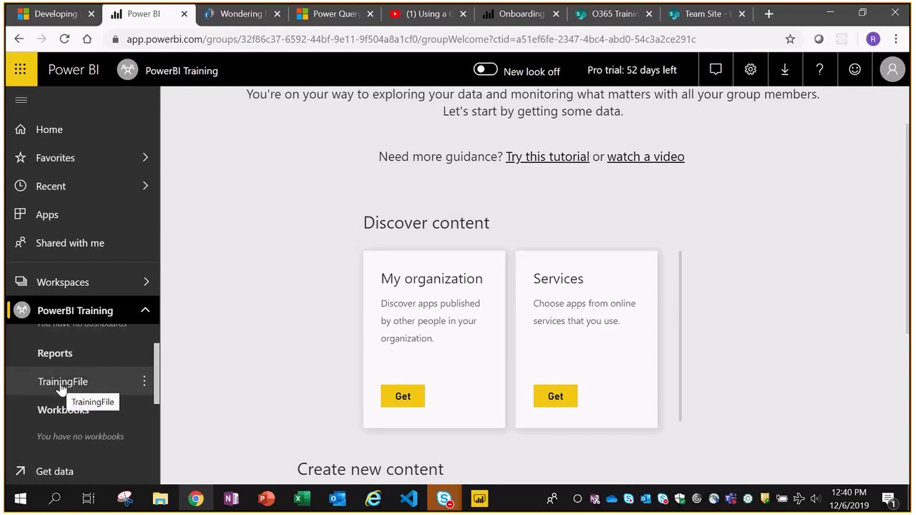
click(62, 388)
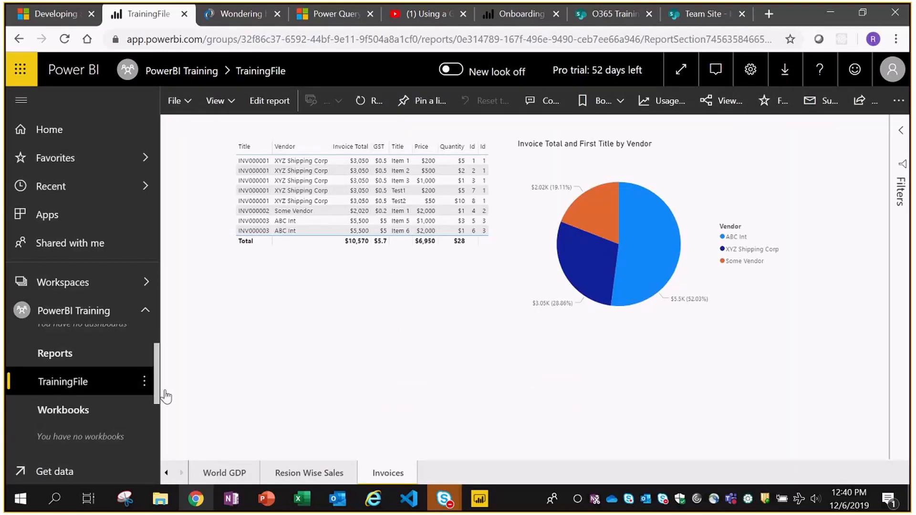
- Flip through the Resion Wise Sales, World GDP and Invoices pages, ending on World GDP
click(307, 472)
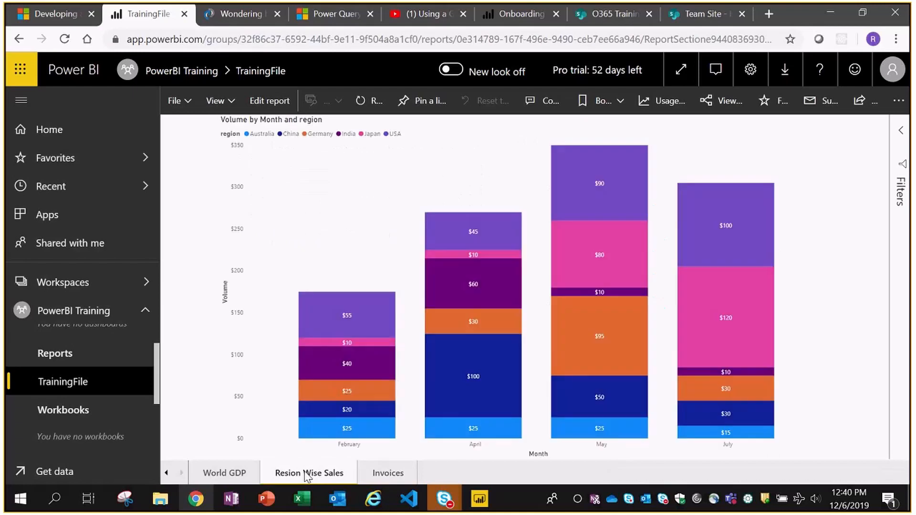
click(220, 474)
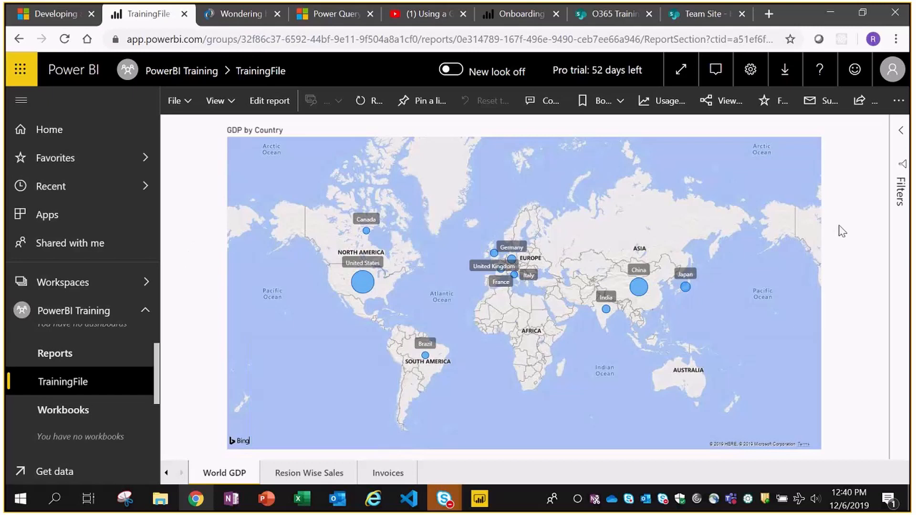
click(292, 471)
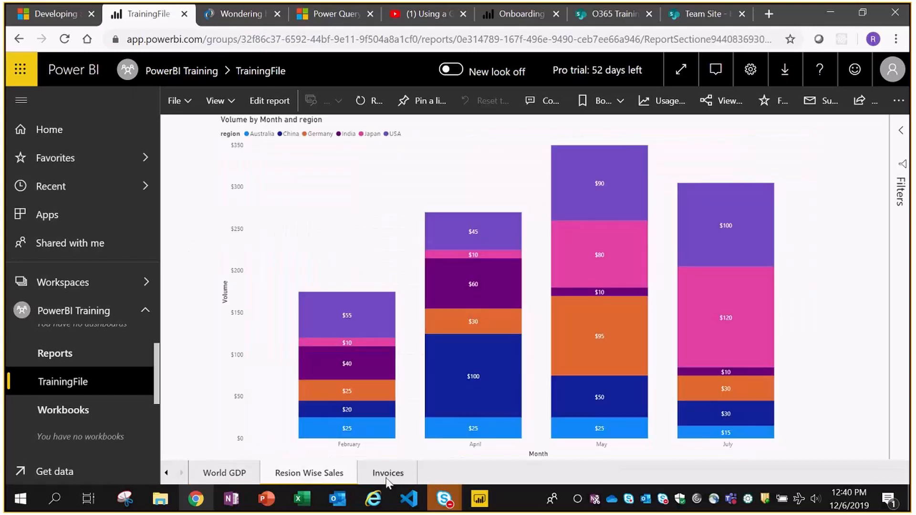
click(387, 474)
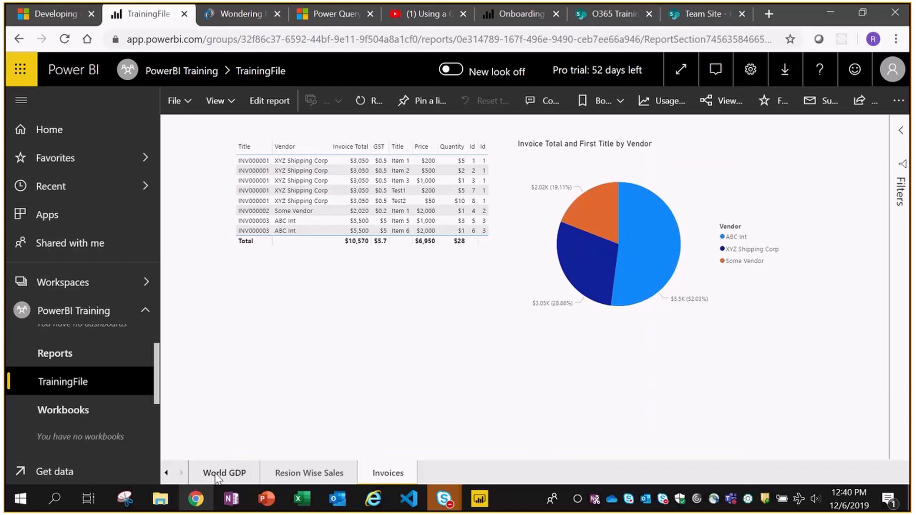
click(217, 476)
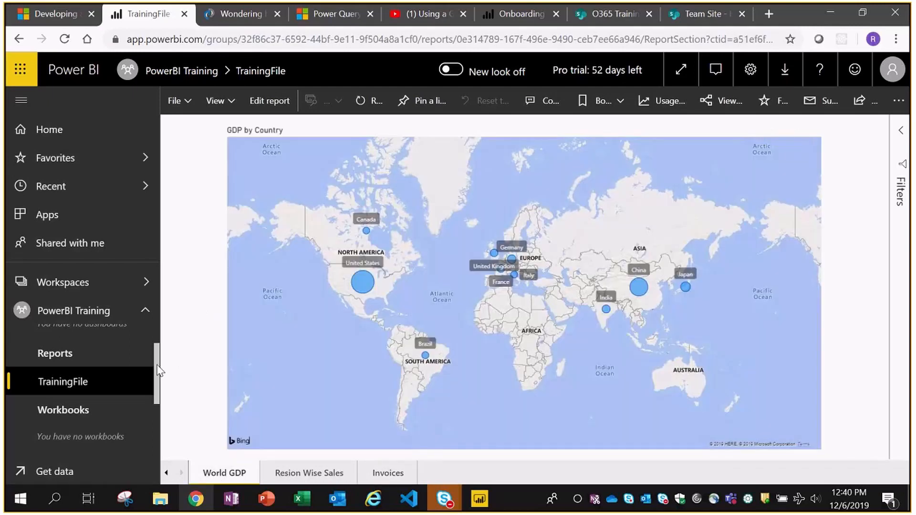
scroll(153, 399, down, 2)
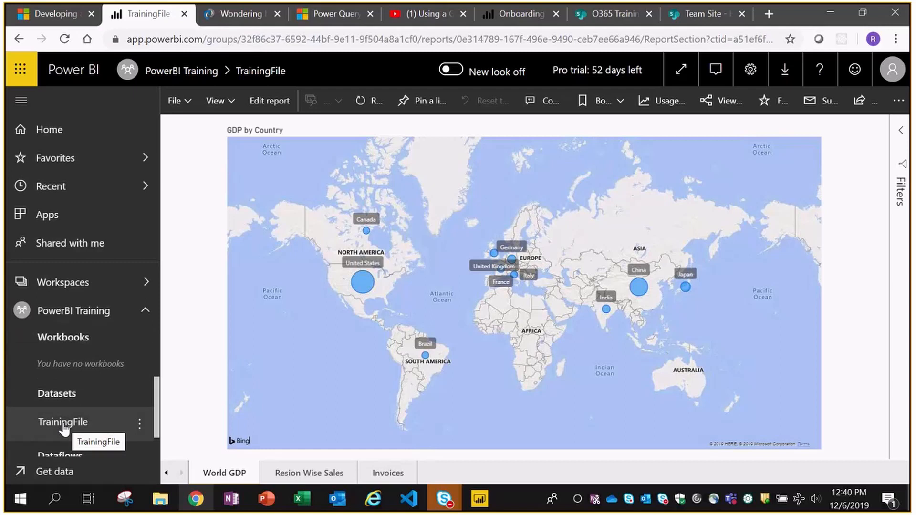
- Open the TrainingFile dataset as a blank report offering its four tables as fields
click(63, 423)
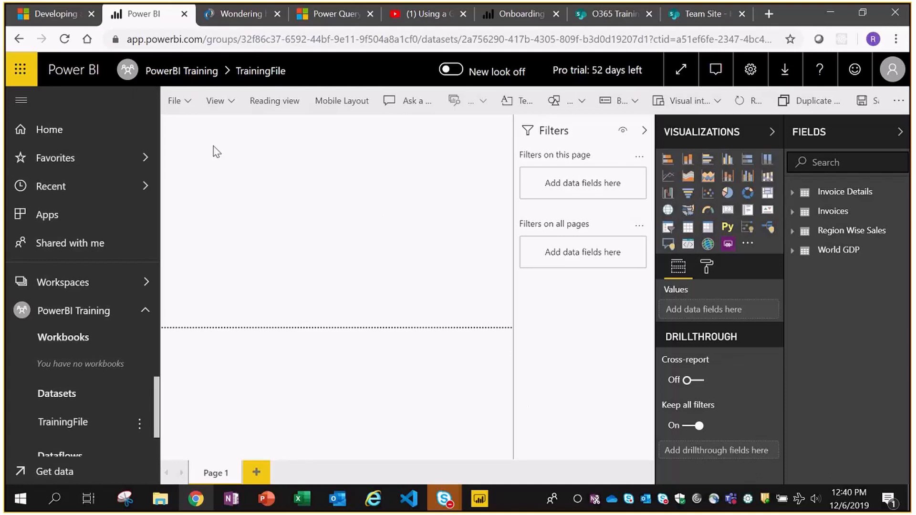
drag(156, 405, 159, 427)
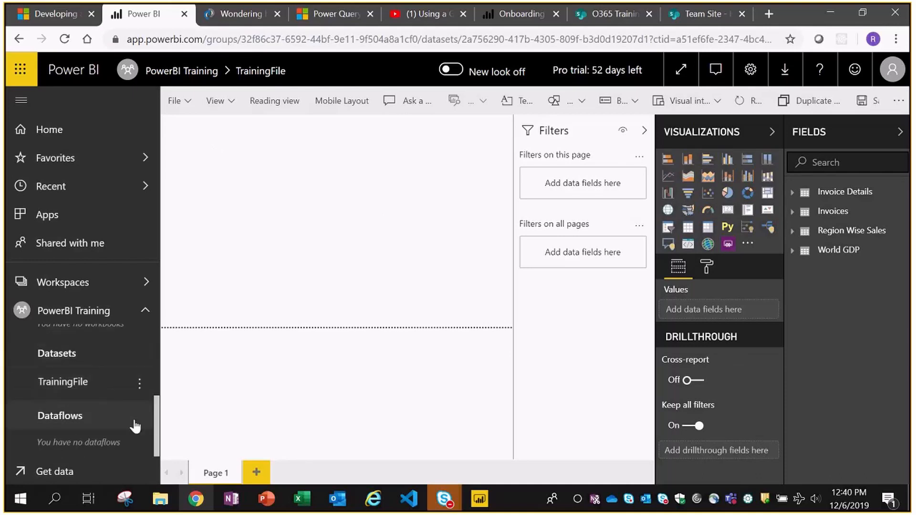
drag(157, 413, 165, 378)
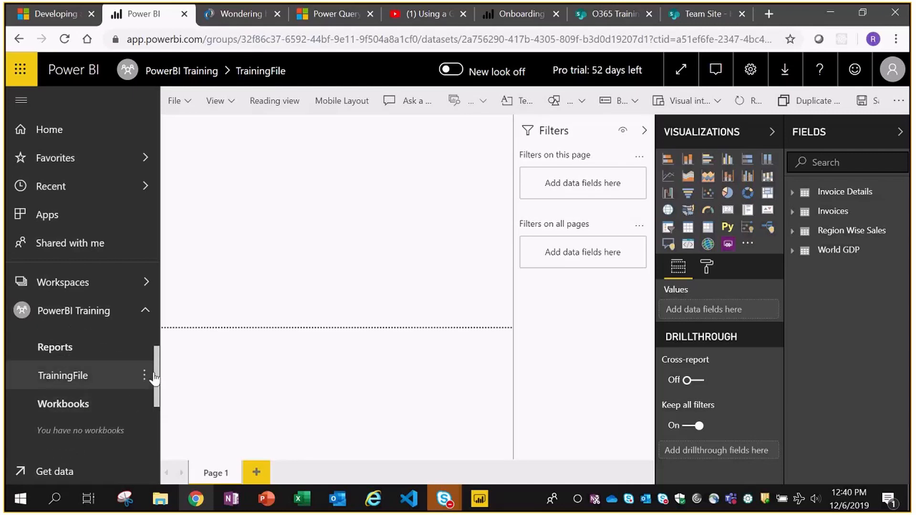
drag(160, 380, 159, 368)
scroll(159, 368, down, 1)
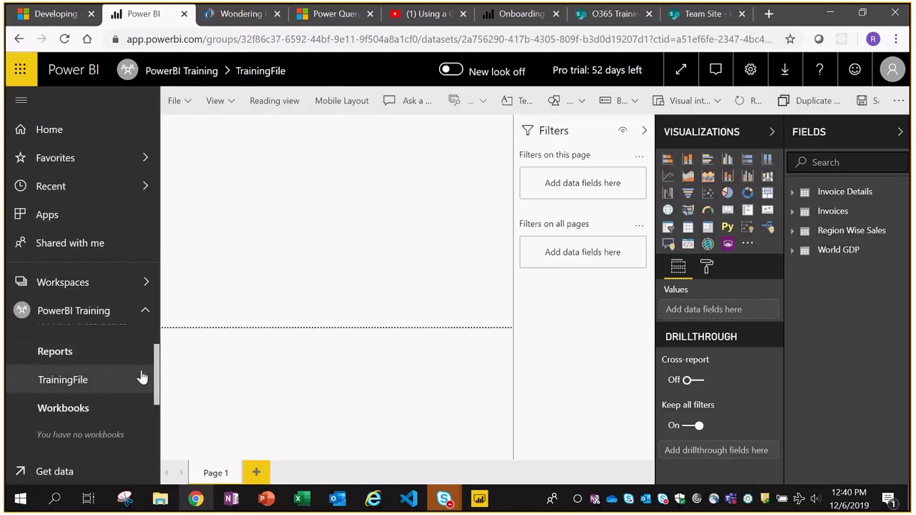
scroll(142, 378, up, 1)
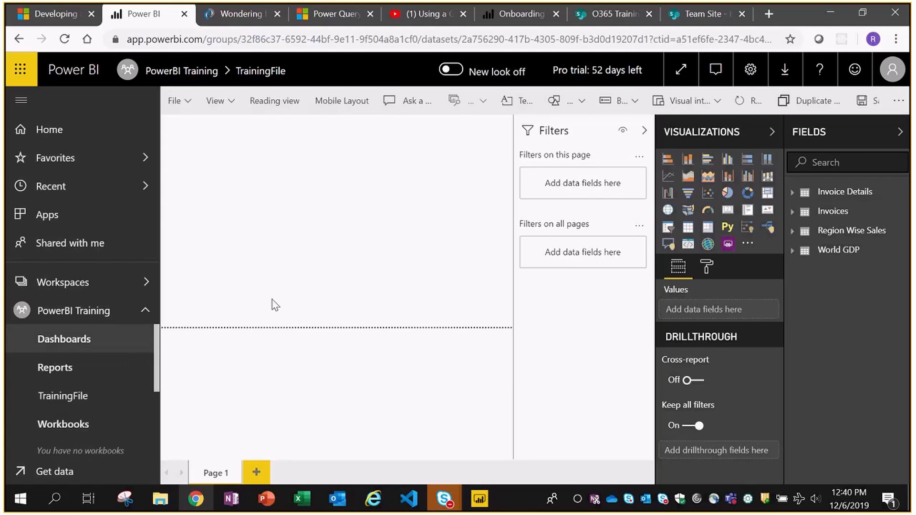
- Confirm the PowerBI Training Dashboards list is empty, then bring Power BI Desktop forward
click(91, 333)
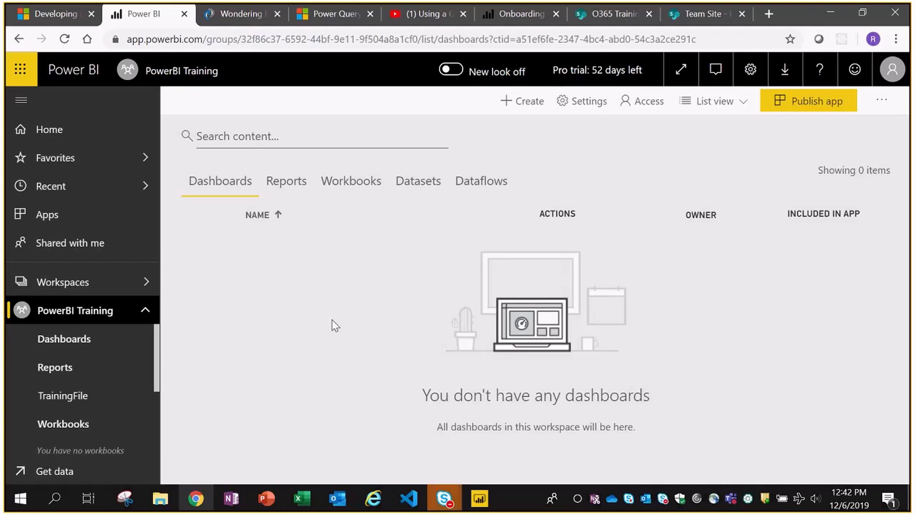
click(480, 500)
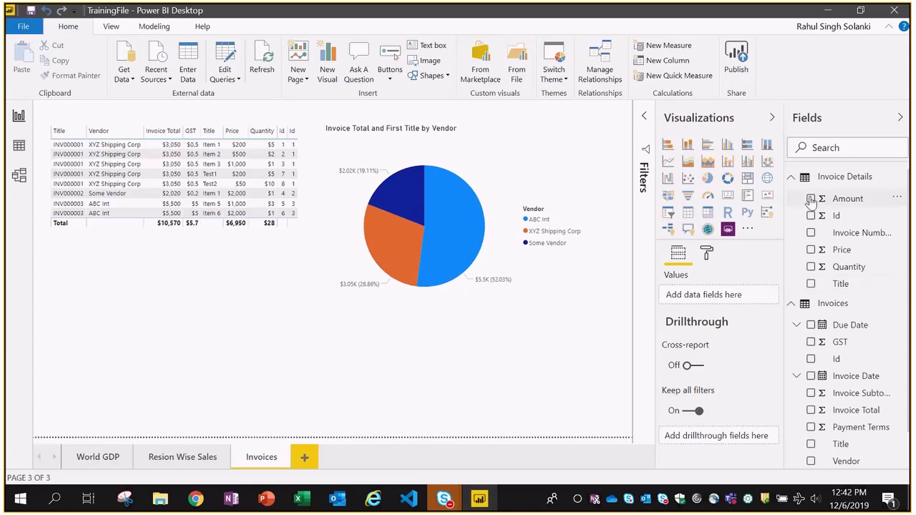
- Collapse the Invoice Details and Invoices tables in the Fields pane and switch back to Chrome
click(792, 178)
click(791, 197)
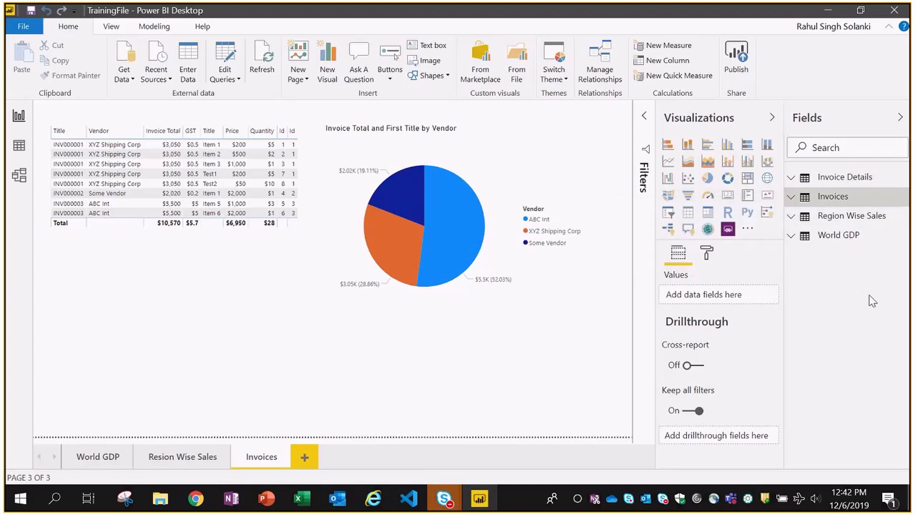
key(alt+Tab)
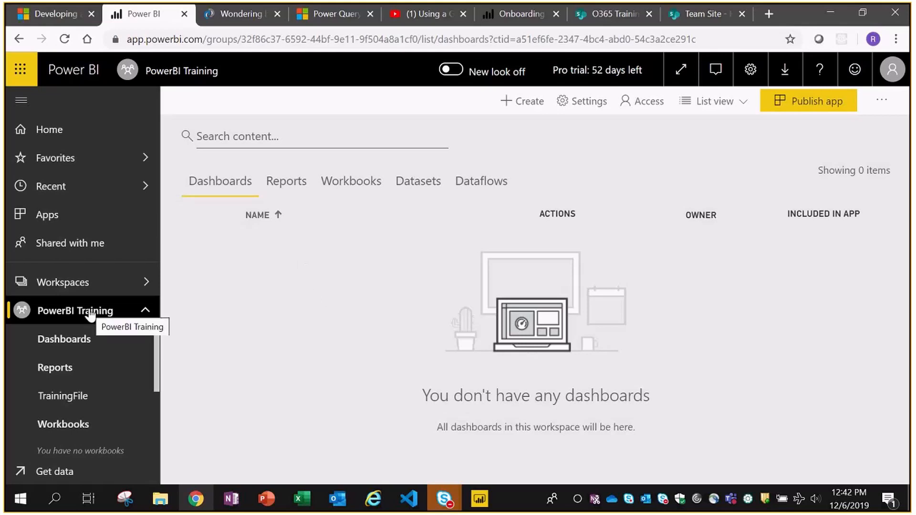
- Re-expand PowerBI Training in the nav pane and open the TrainingFile dataset
click(145, 311)
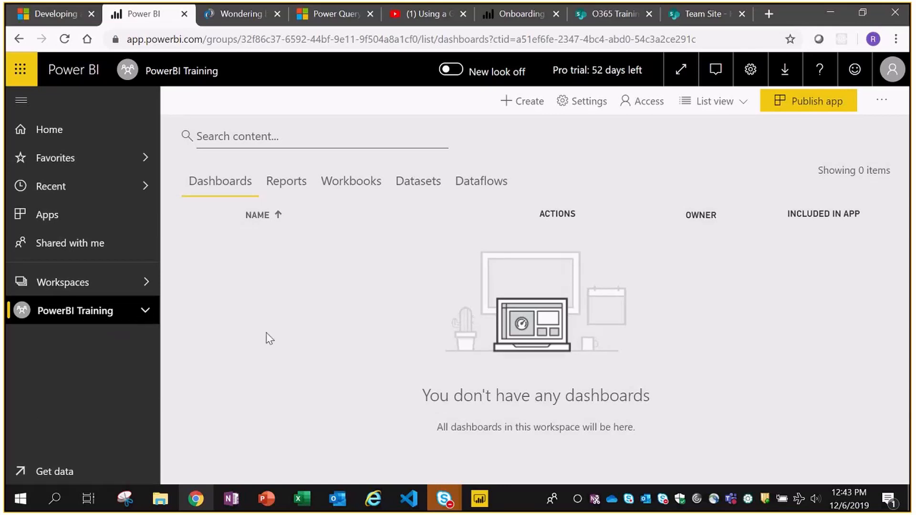
click(143, 321)
scroll(96, 400, down, 3)
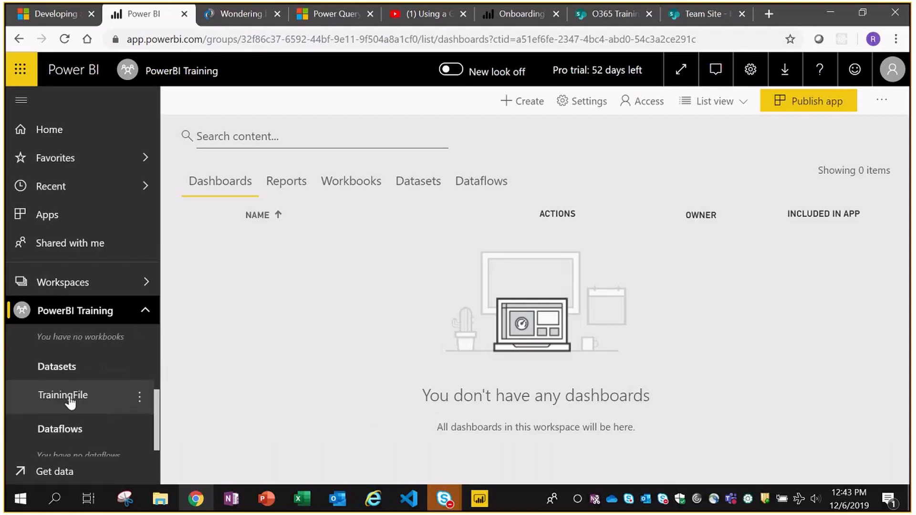
click(69, 398)
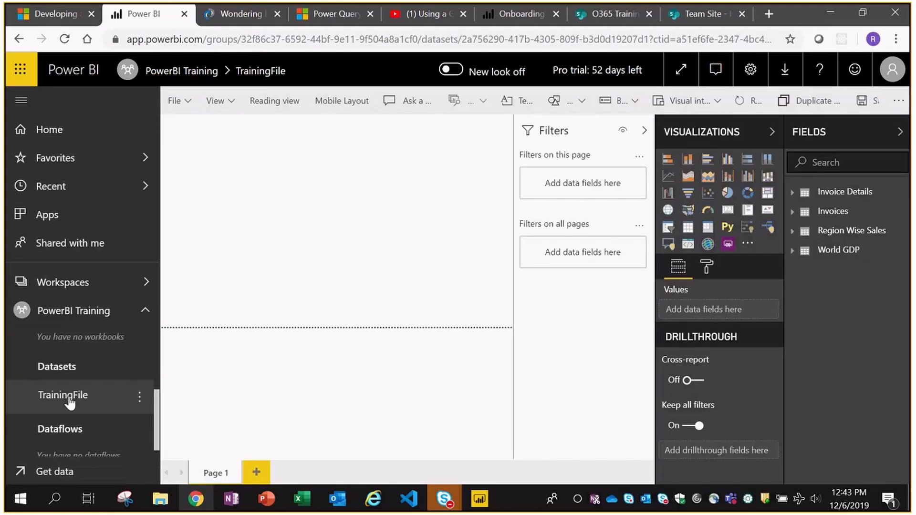
scroll(100, 367, up, 3)
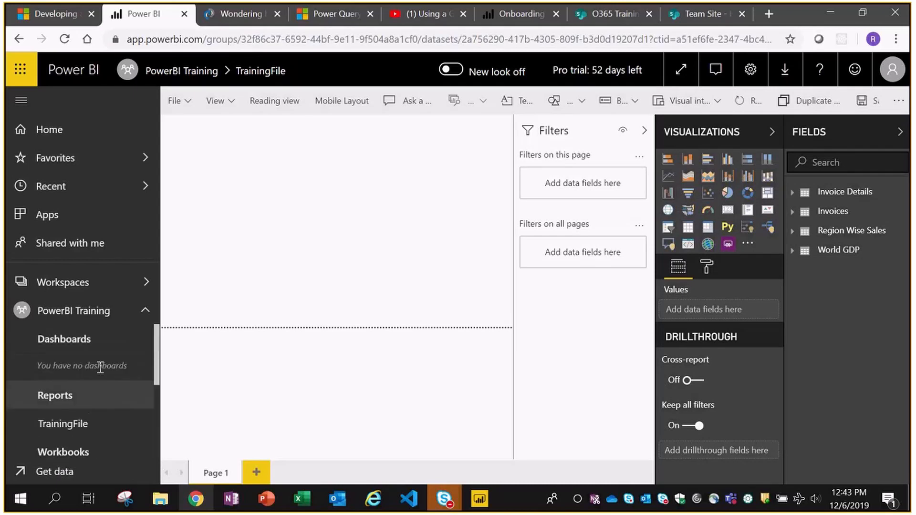
- From the workspace's Datasets list, create a new report on TrainingFile
click(69, 310)
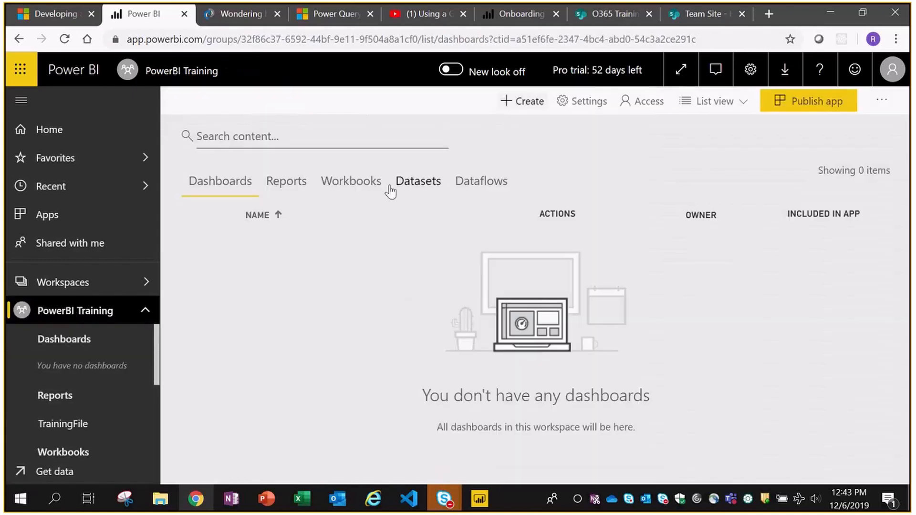
click(403, 186)
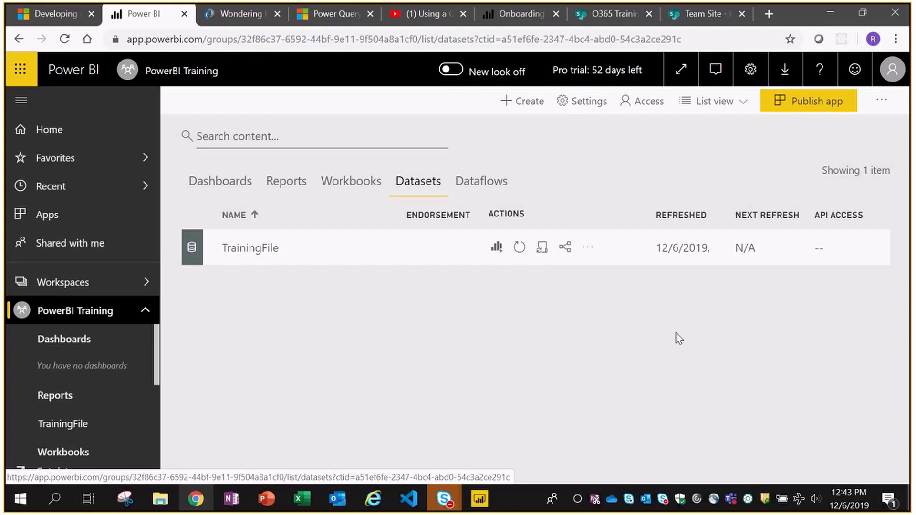
click(496, 248)
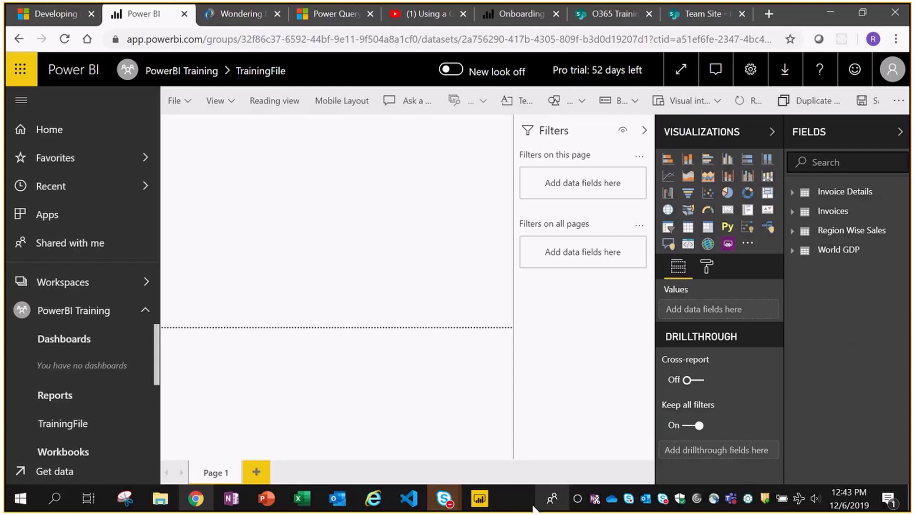
click(479, 501)
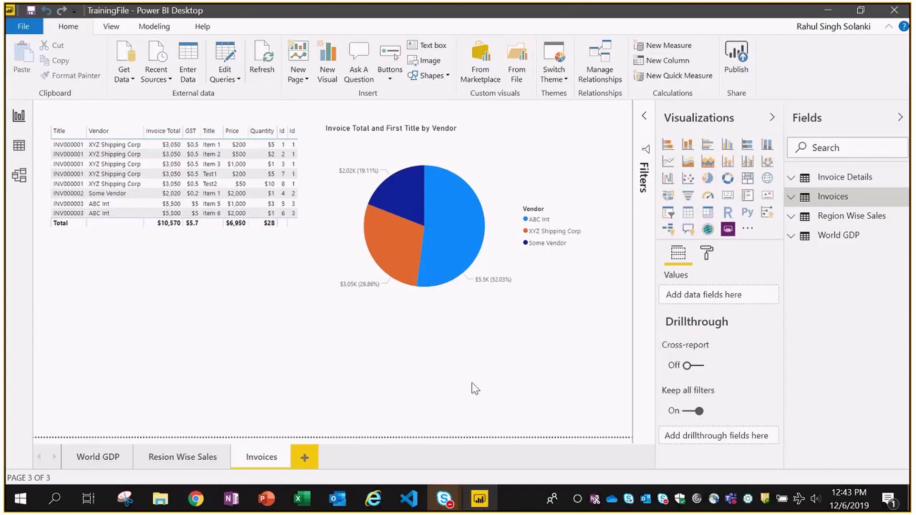
key(alt+Tab)
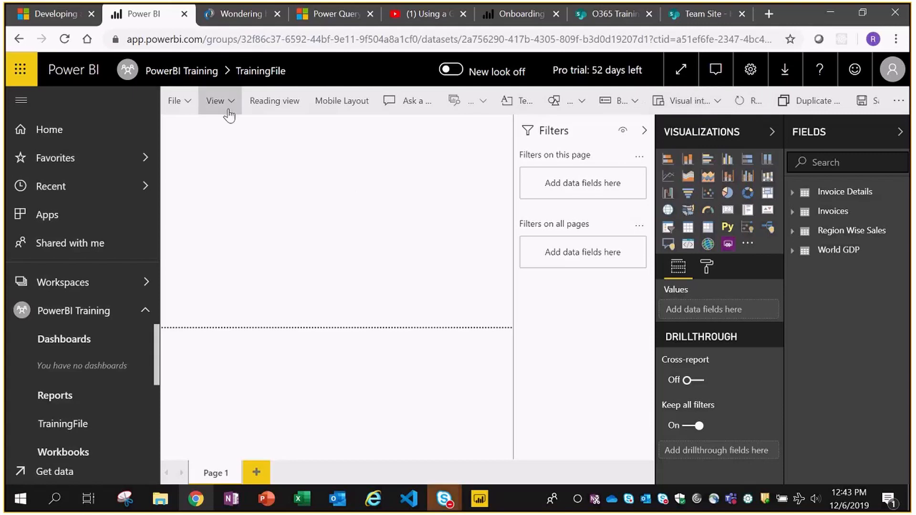
- Leave the blank report and go back to the PowerBI Training workspace's Dashboards list
click(481, 501)
click(482, 508)
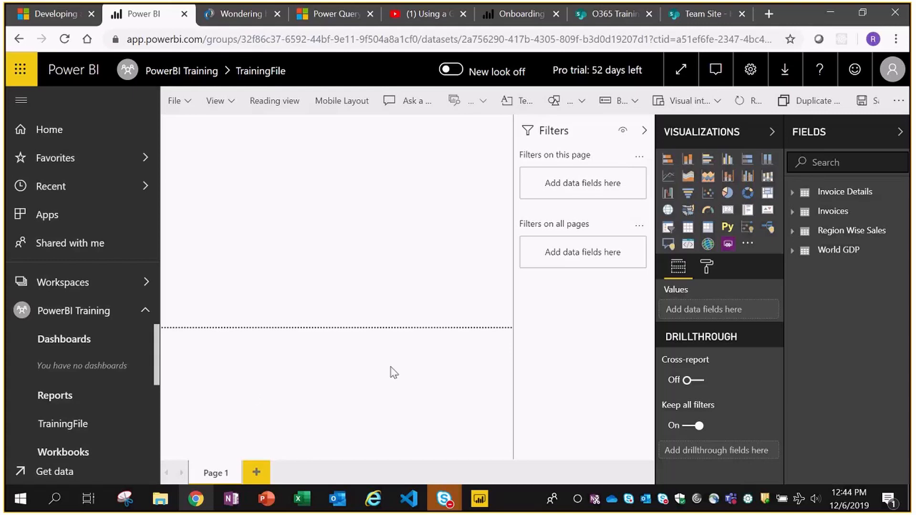
mouse_move(487, 503)
drag(157, 357, 161, 377)
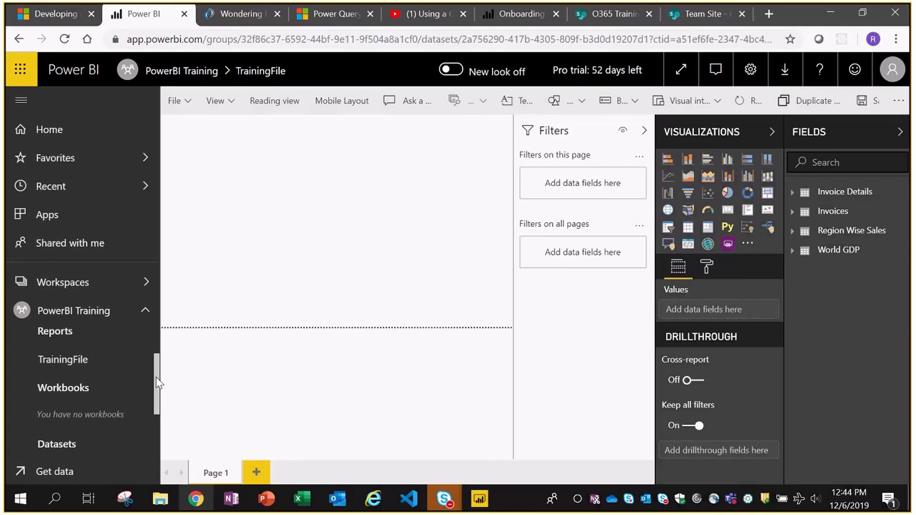
drag(158, 382, 159, 437)
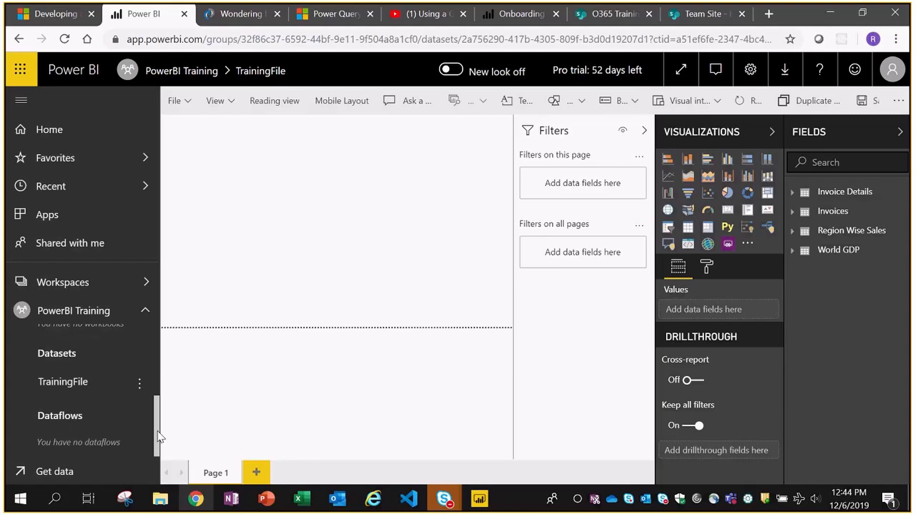
drag(159, 436, 159, 353)
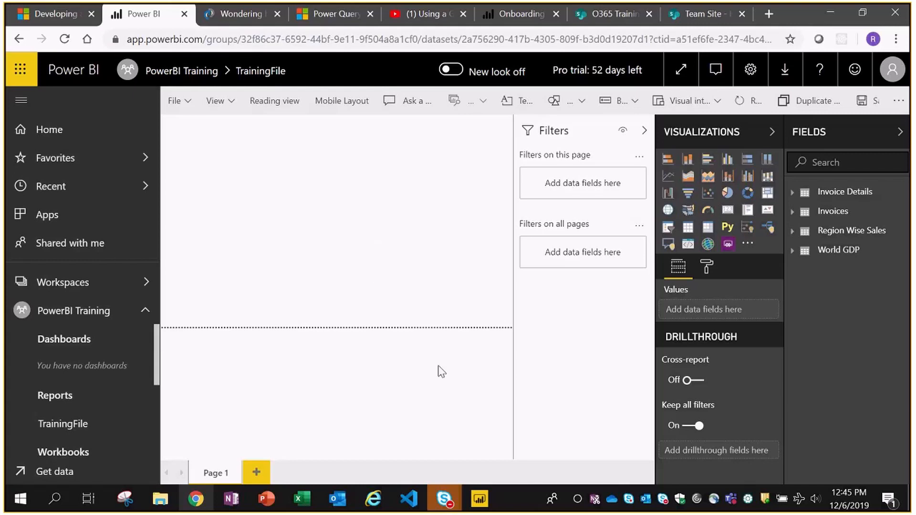
click(481, 504)
click(480, 505)
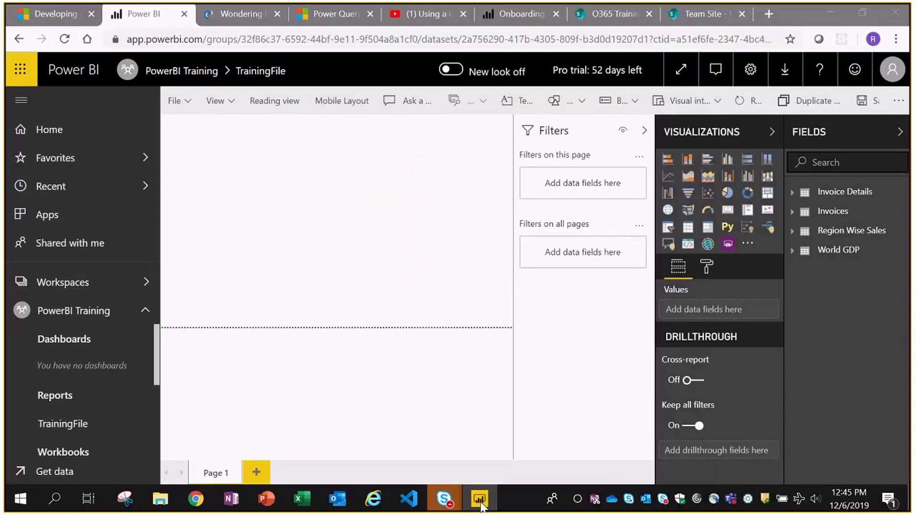
click(398, 199)
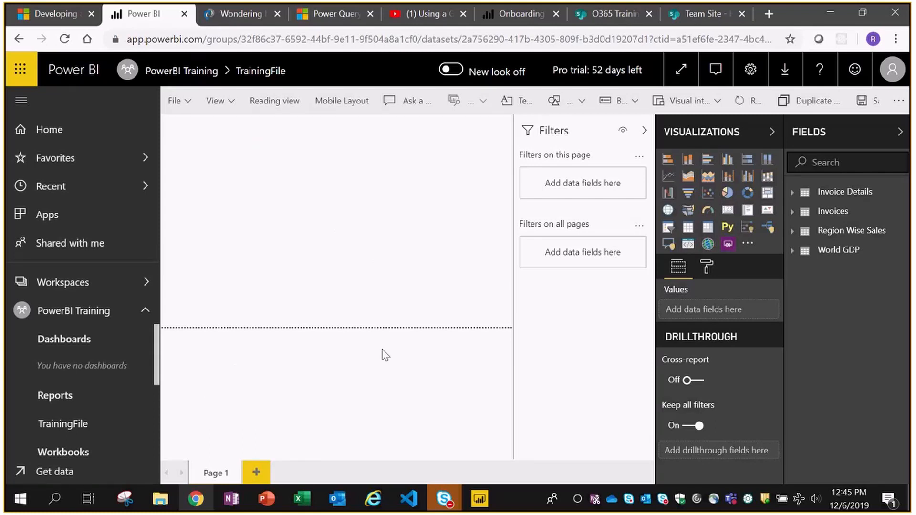
click(65, 314)
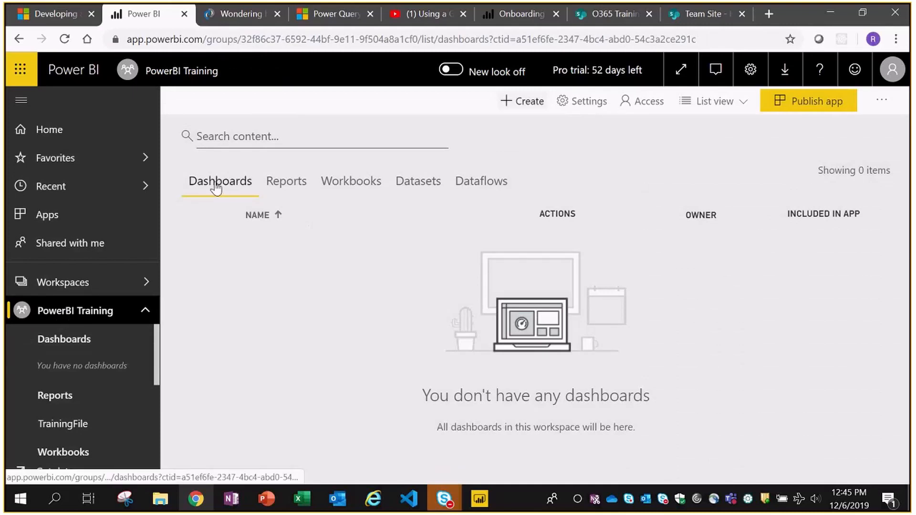
click(289, 187)
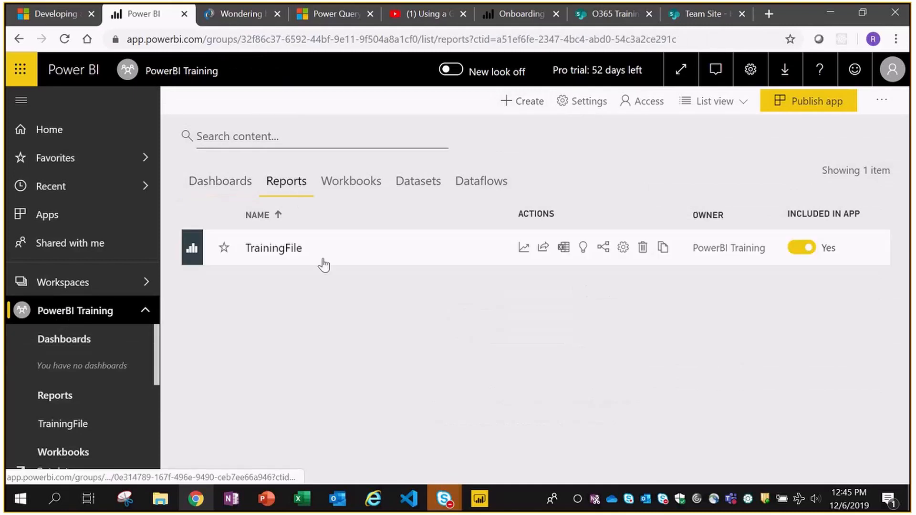
click(339, 185)
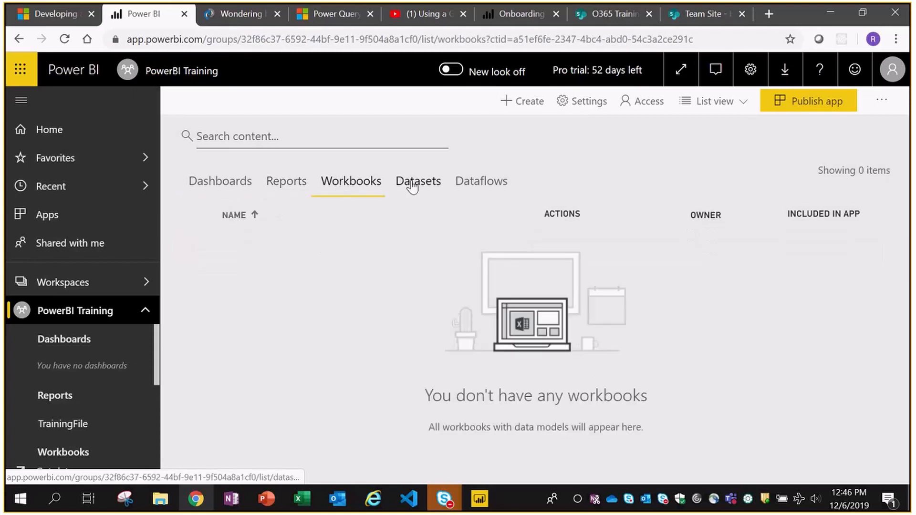
click(420, 185)
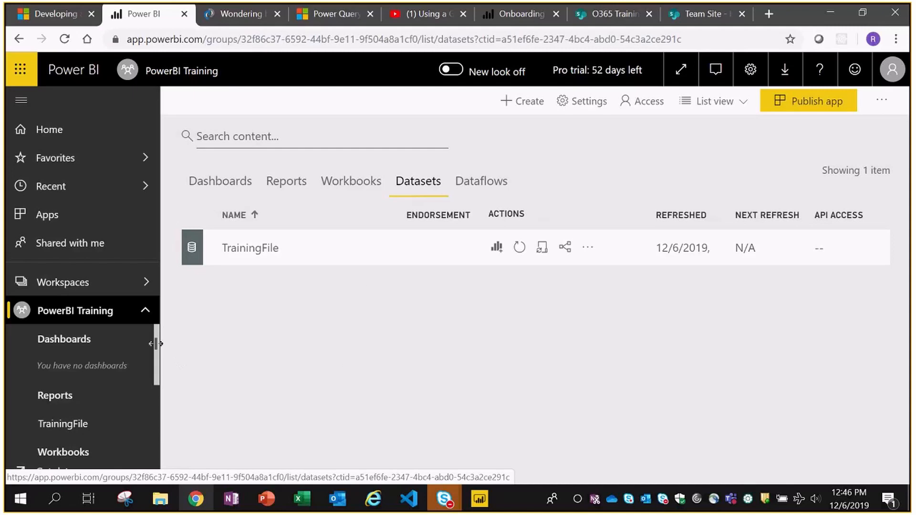
scroll(157, 363, down, 1)
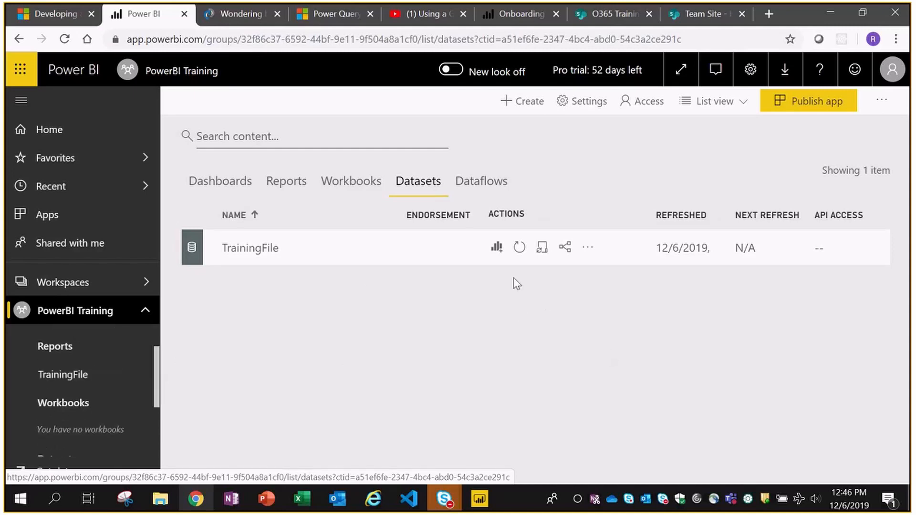
click(268, 188)
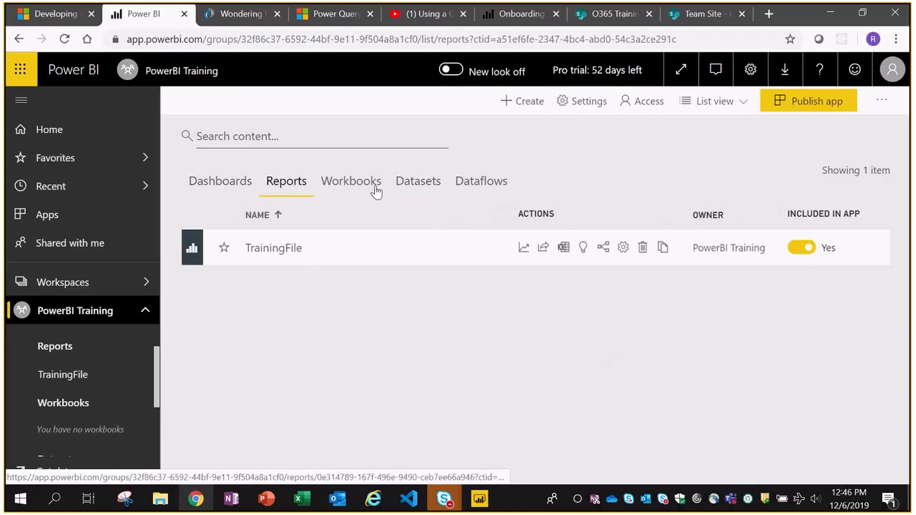
click(207, 184)
- Open the TrainingFile report from the Reports list and switch to its World GDP page
click(298, 191)
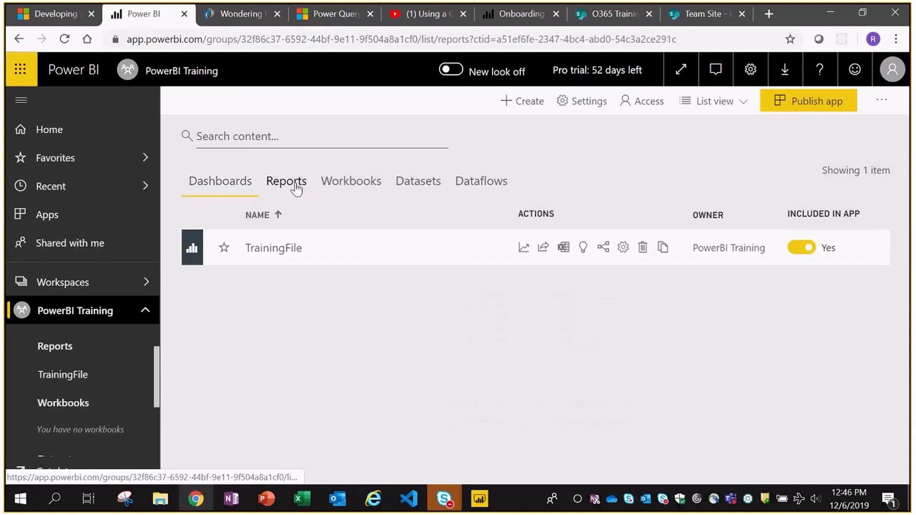
click(271, 248)
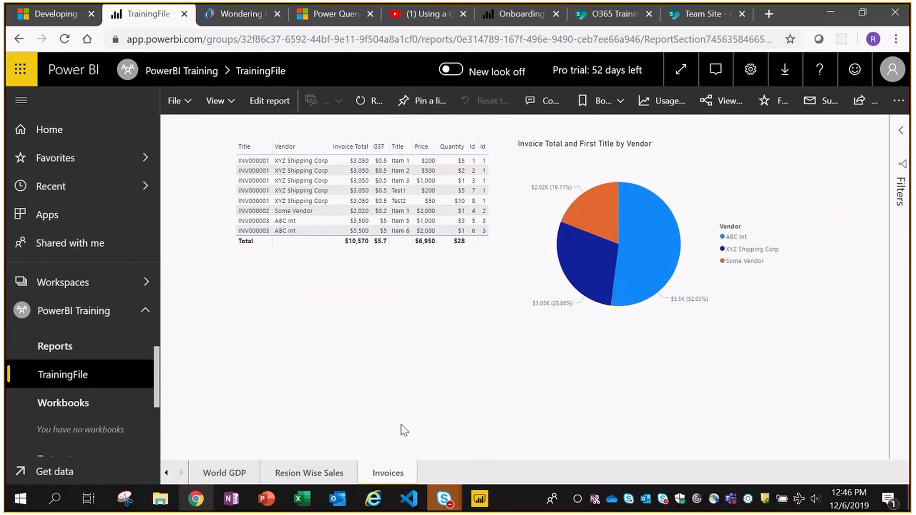
click(291, 474)
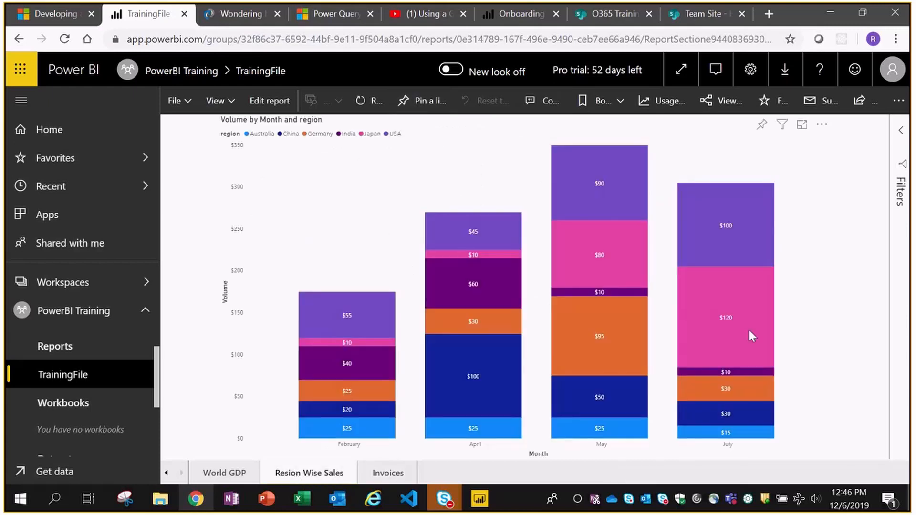
click(218, 477)
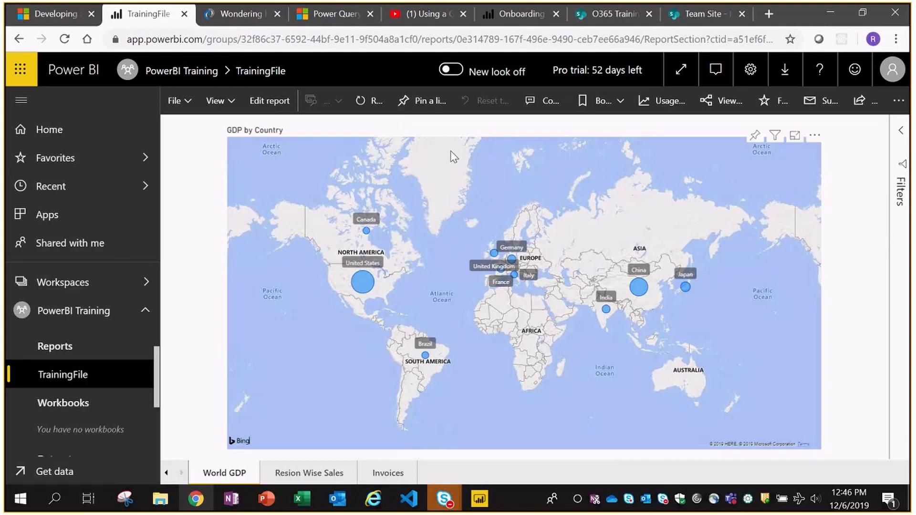
- Pin the World GDP page live to a new dashboard named 'MyDashboard'
click(422, 102)
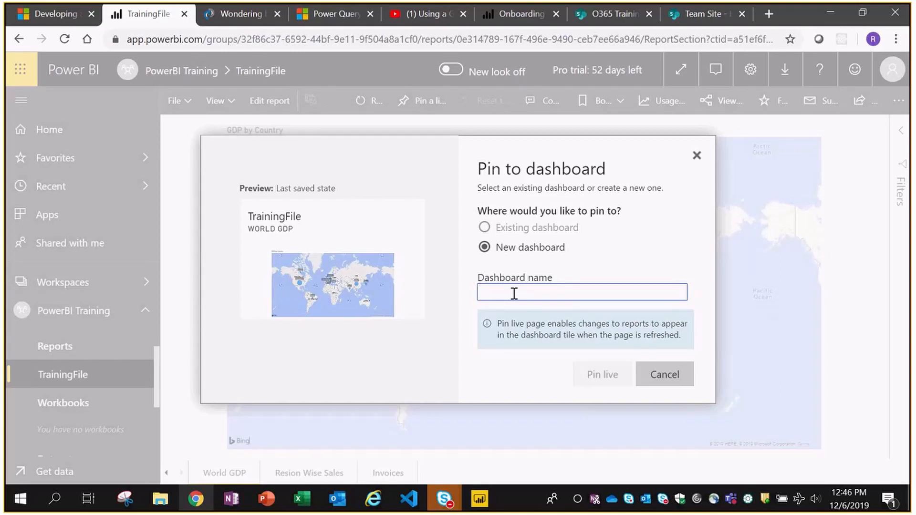
text(My)
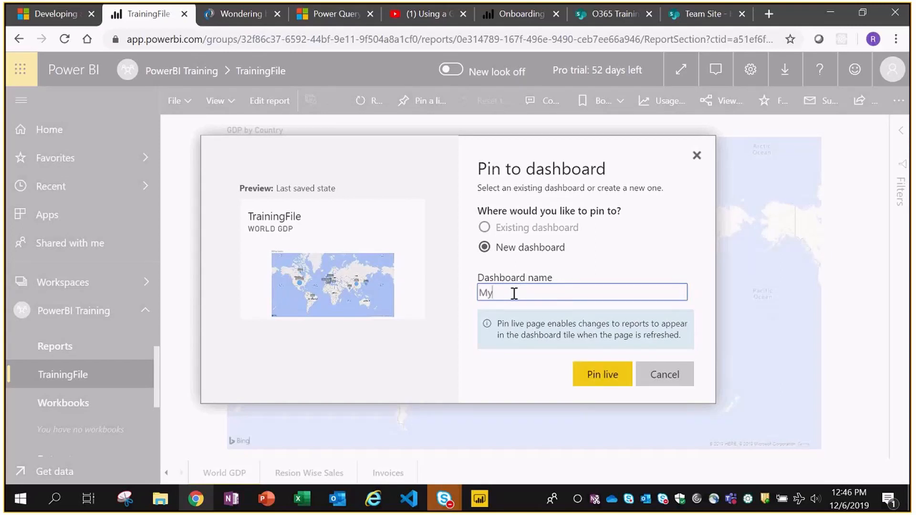
text(Dashboard)
click(600, 381)
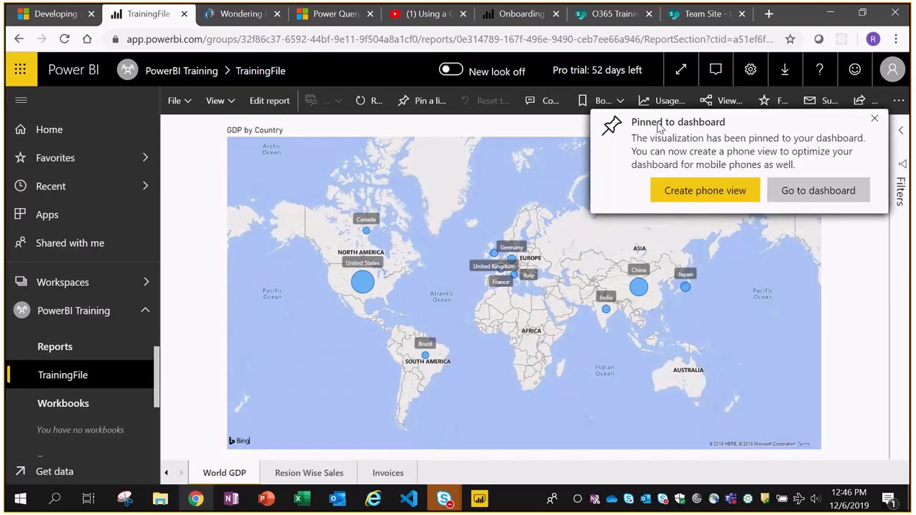
- Pin the Resion Wise Sales page's Volume by Month and region chart to the existing MyDashboard
click(301, 473)
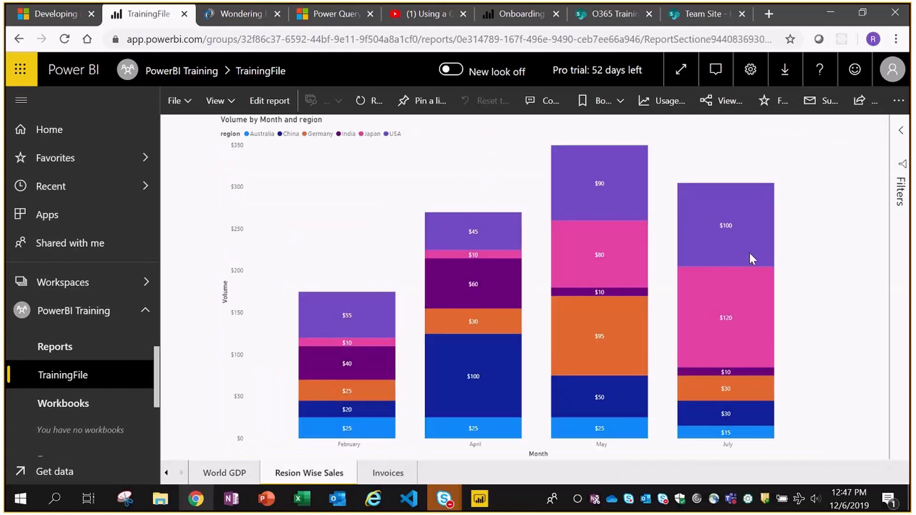
mouse_move(761, 131)
click(761, 127)
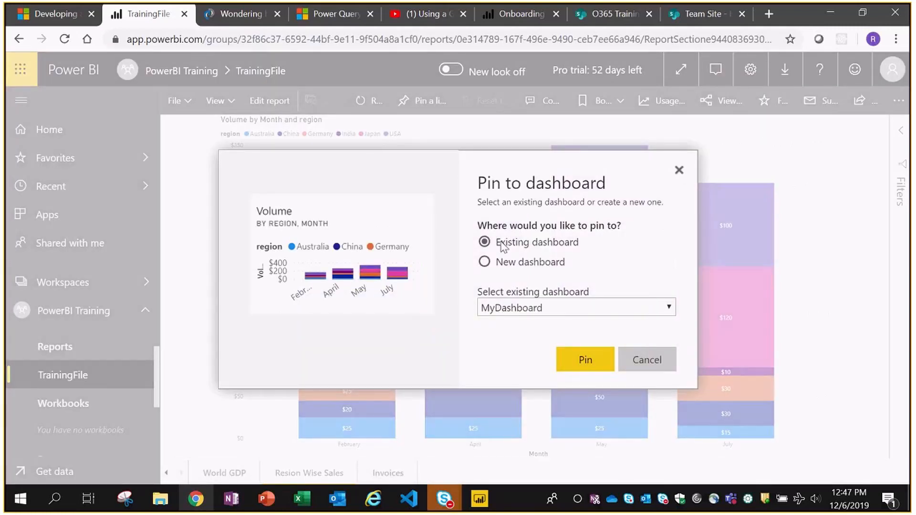
click(519, 260)
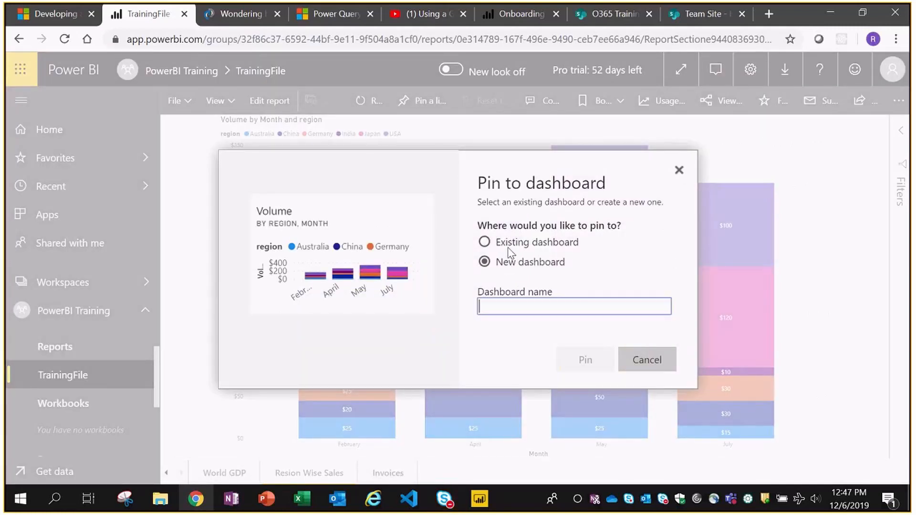
click(507, 244)
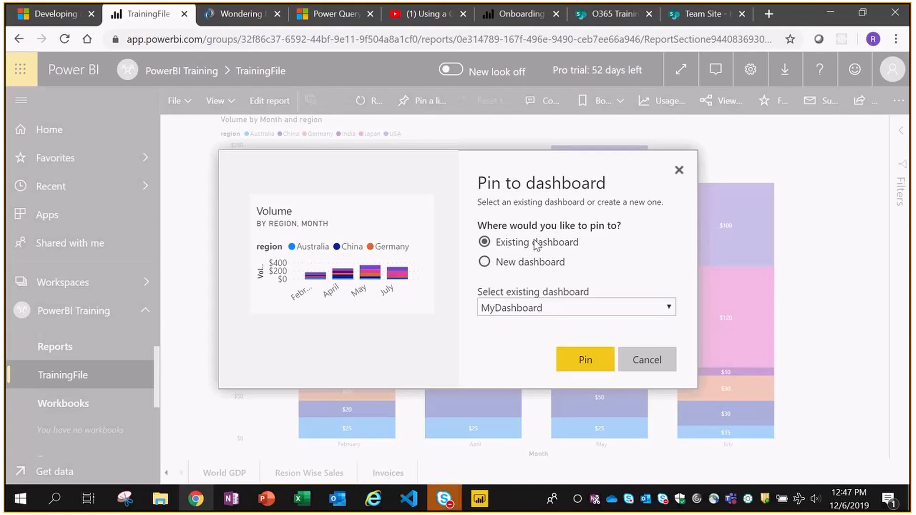
click(586, 361)
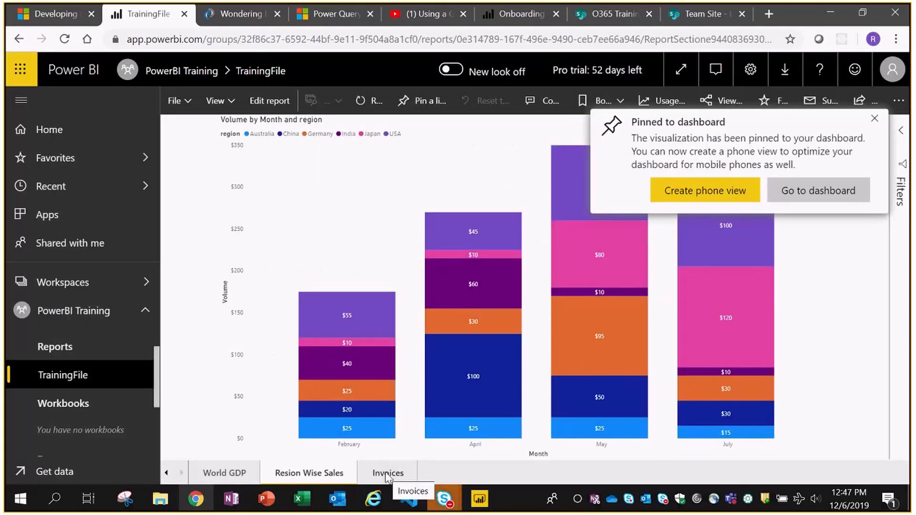
- On the Invoices page, pin the Invoice Total and First Title by Vendor pie chart to MyDashboard
click(388, 474)
click(875, 120)
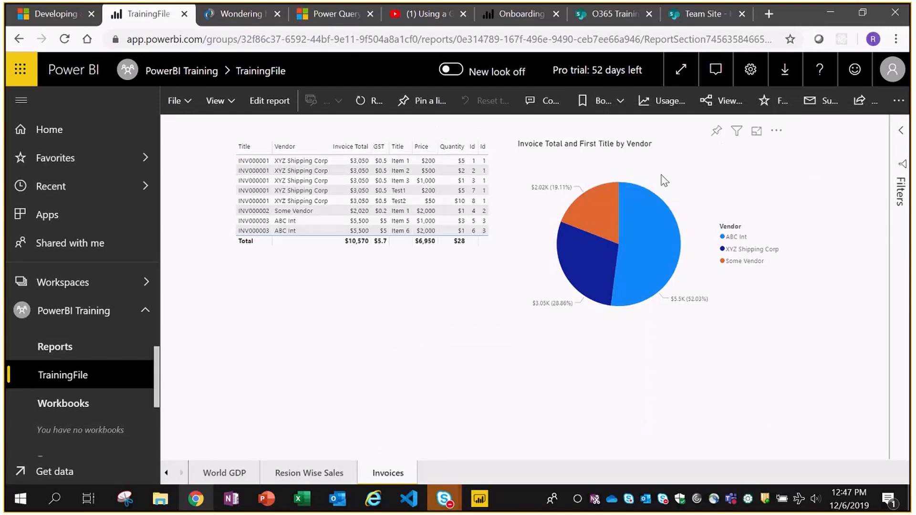
click(713, 128)
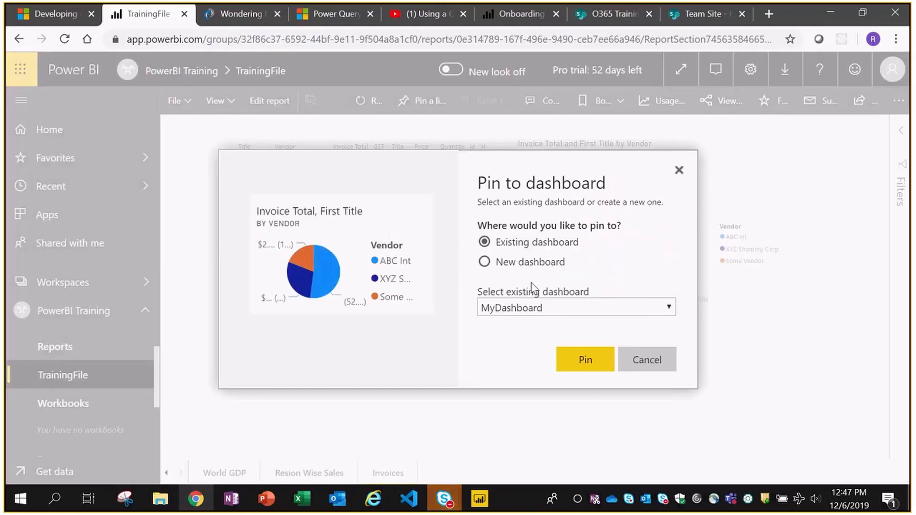
click(574, 364)
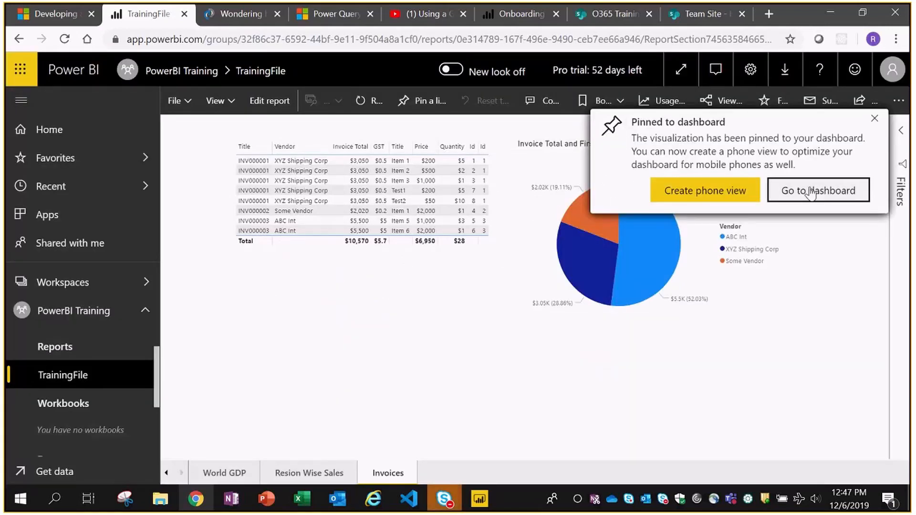
- Dismiss the pin notification and view MyDashboard in the PowerBI Training workspace's Dashboards list
click(874, 119)
click(72, 317)
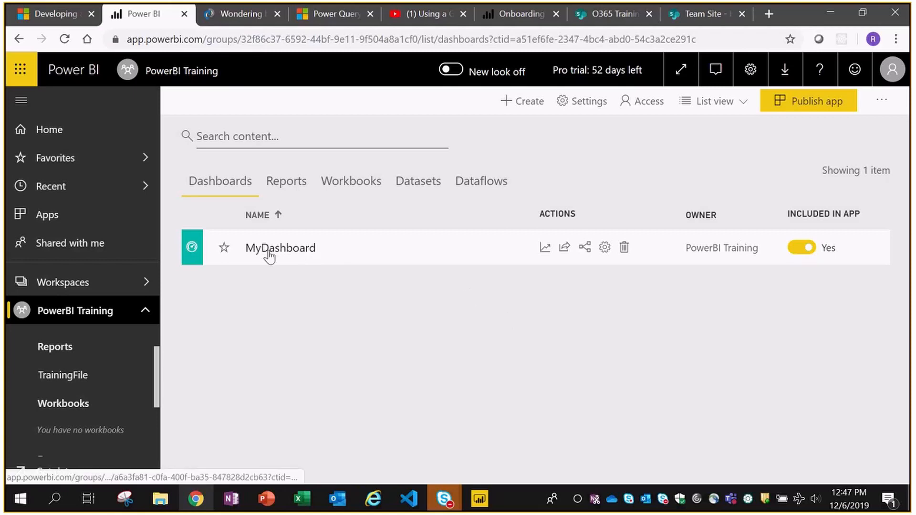
key(alt+Tab)
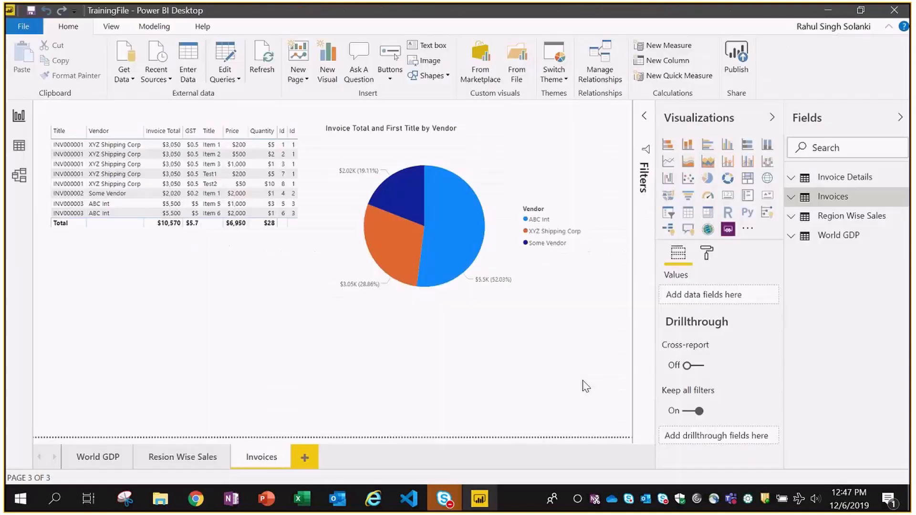
key(alt+Tab)
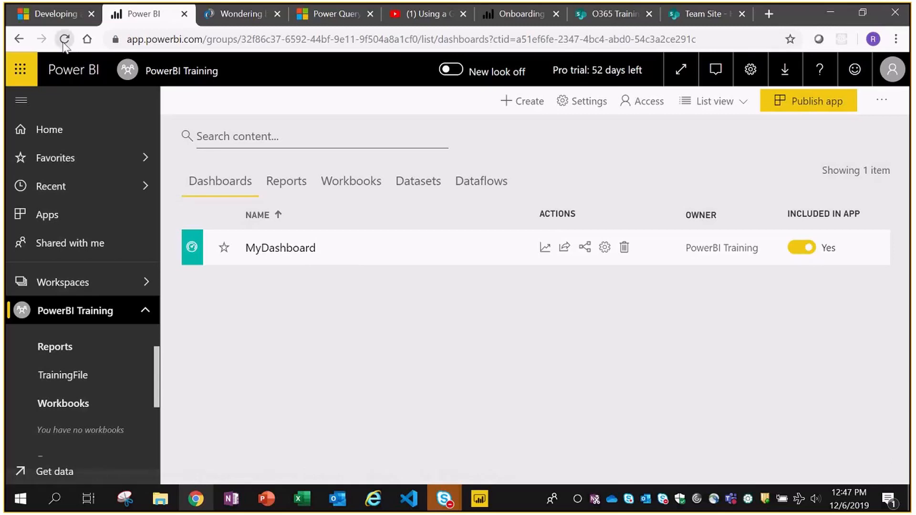
- Reload the workspace and browse its Reports and Dashboards, ending on Datasets showing TrainingFile
click(64, 40)
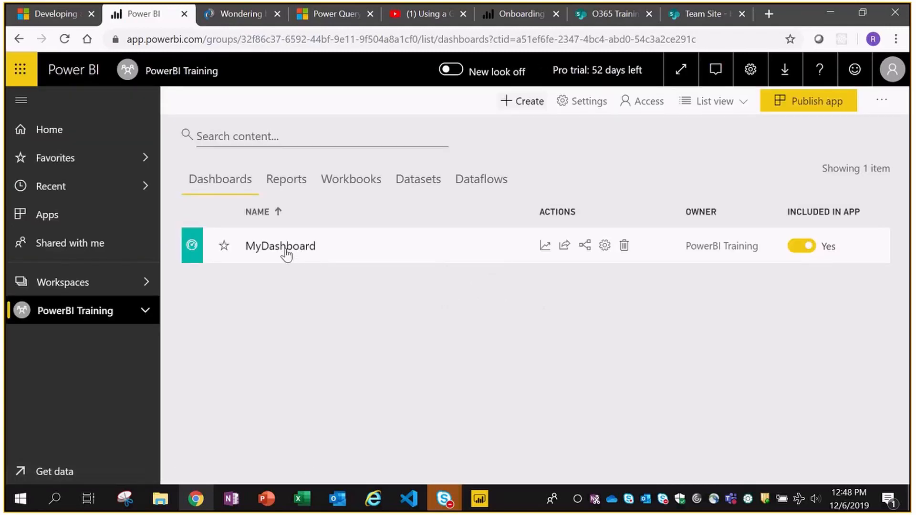
click(285, 255)
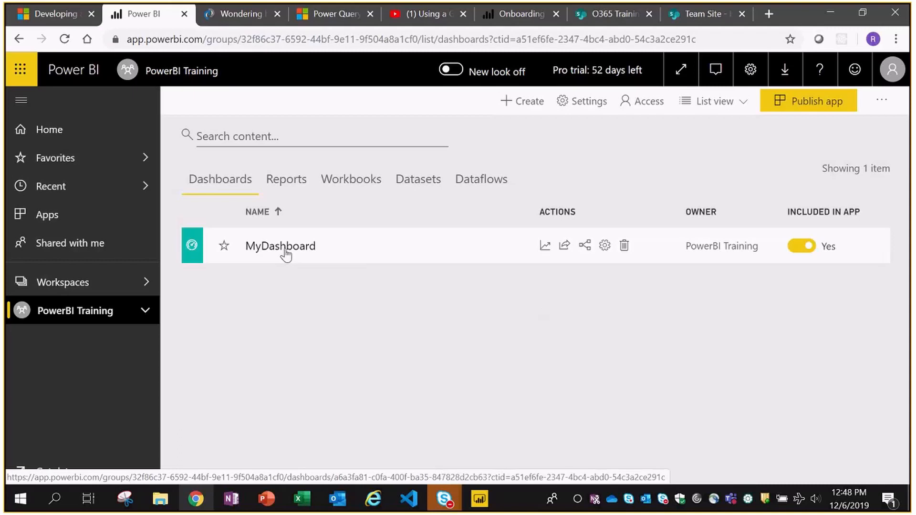
click(286, 180)
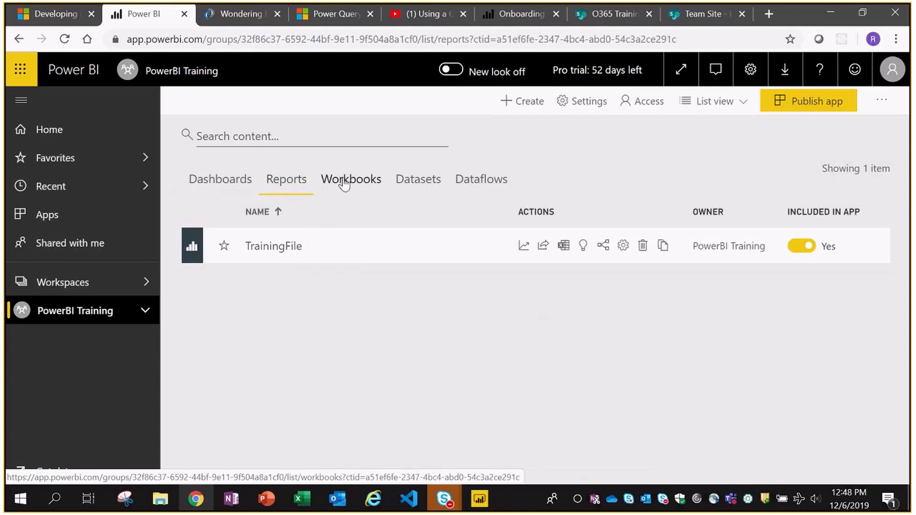
click(418, 180)
click(190, 180)
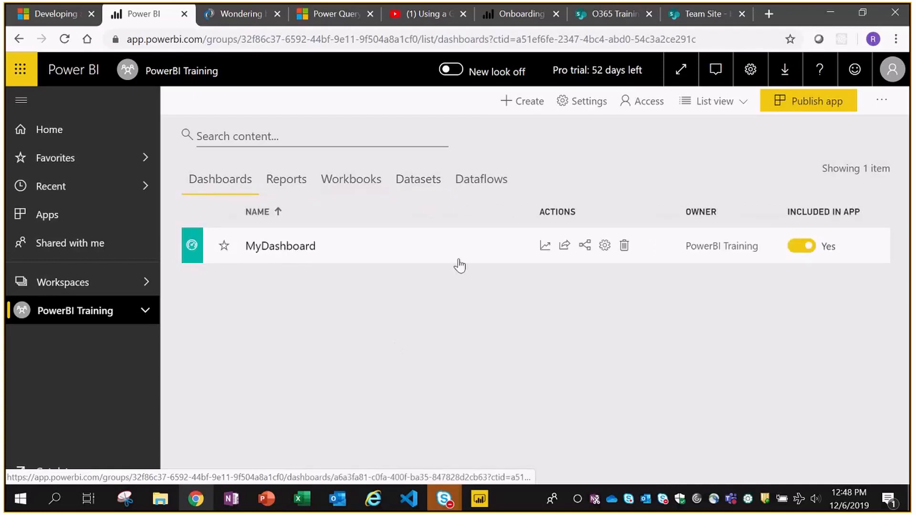
click(286, 180)
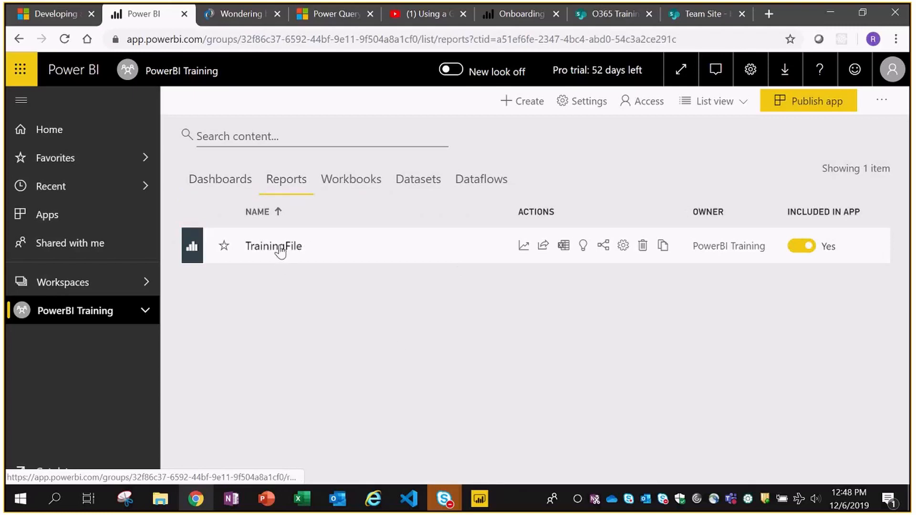
click(232, 185)
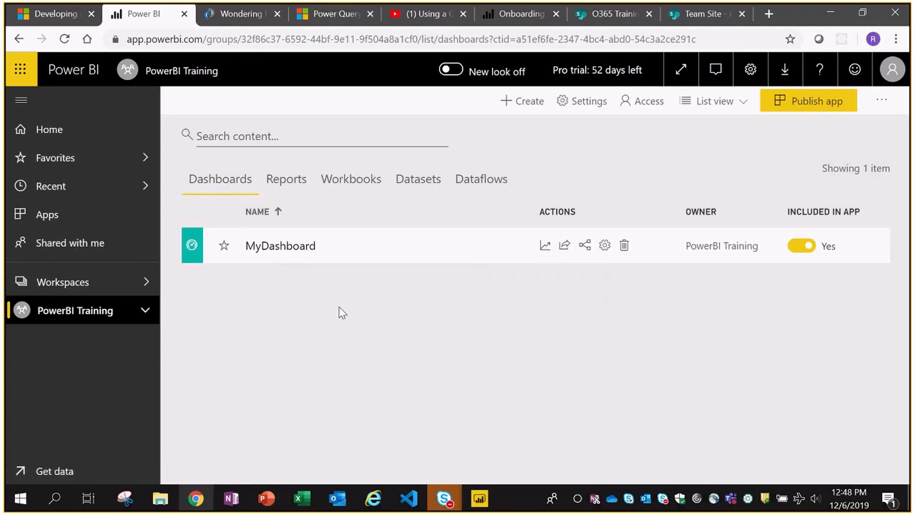
click(406, 179)
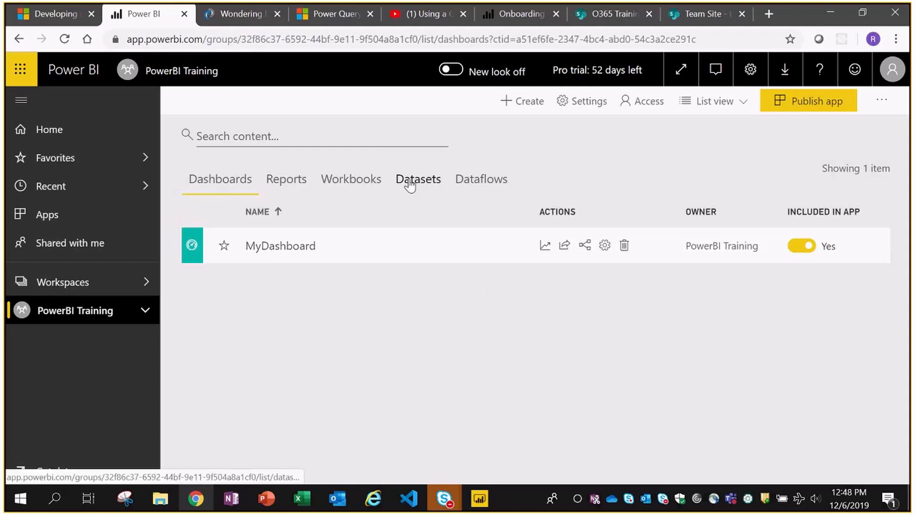
click(239, 40)
key(Return)
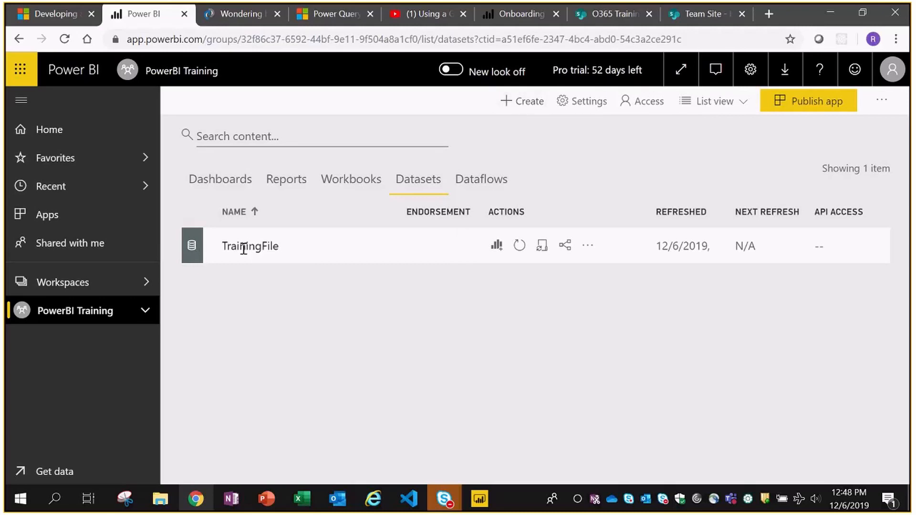
double_click(243, 249)
click(440, 309)
click(342, 181)
click(286, 180)
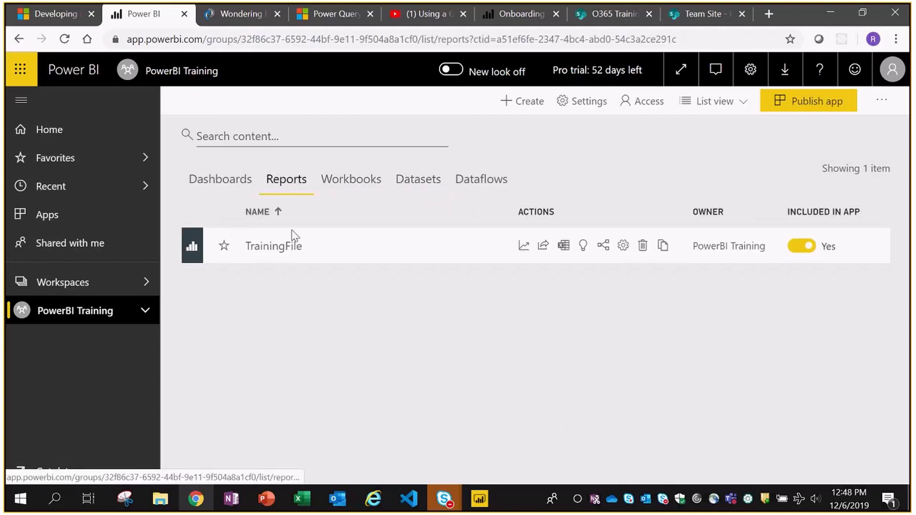
click(286, 244)
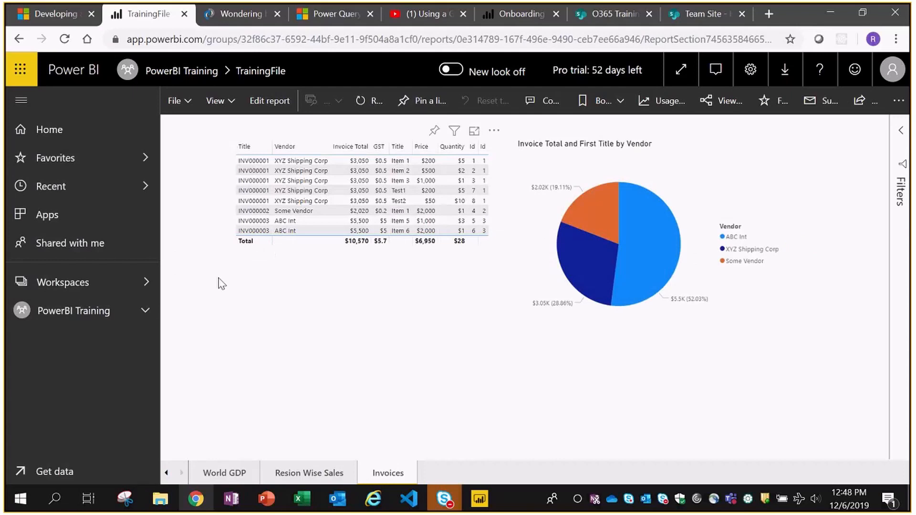
click(67, 313)
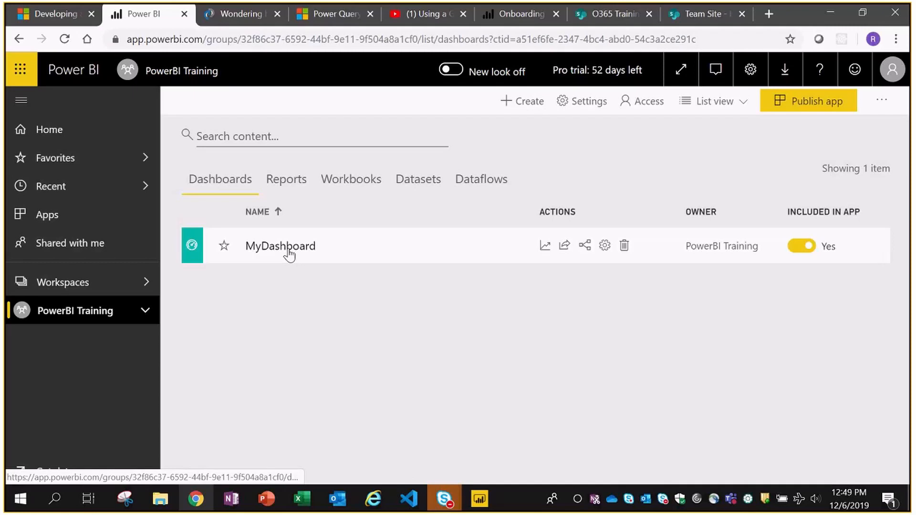
click(800, 246)
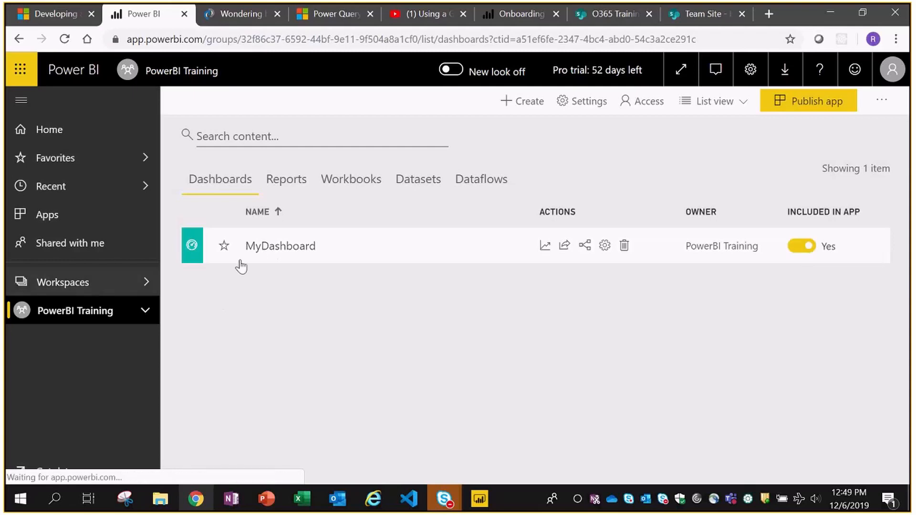
click(418, 180)
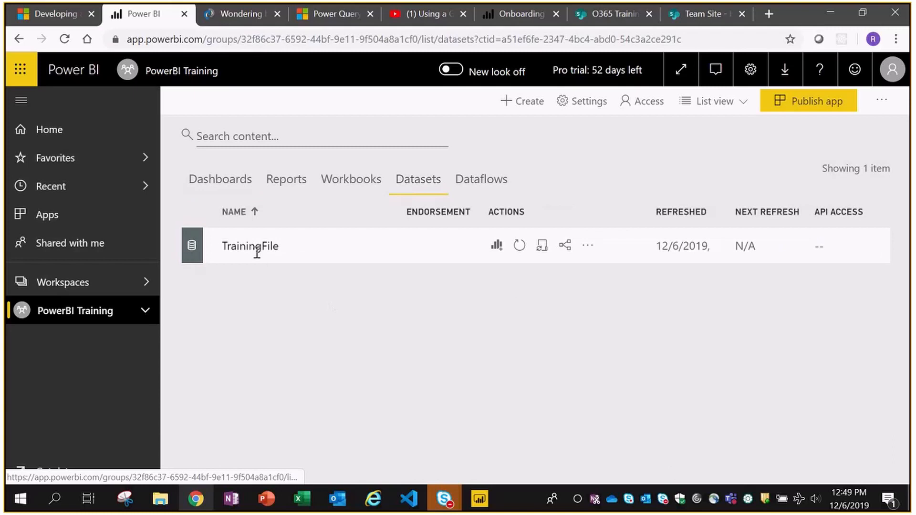
click(228, 186)
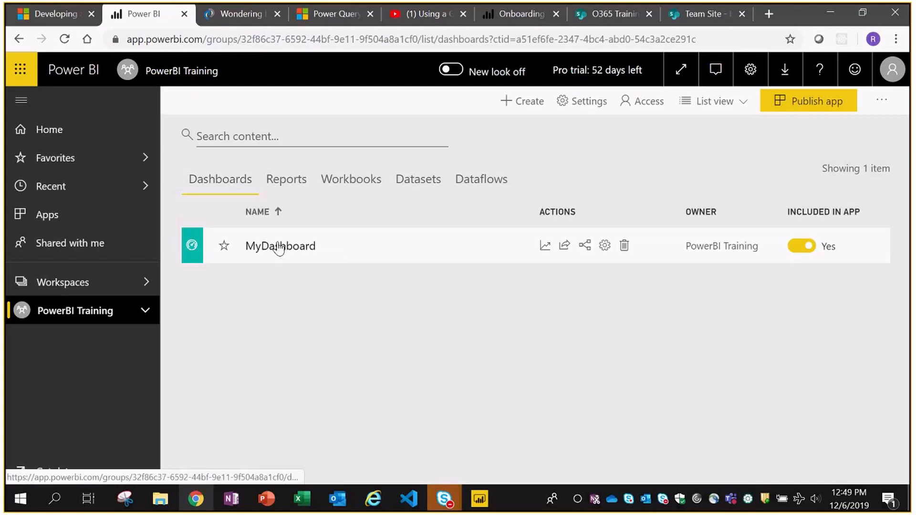
click(344, 188)
click(441, 185)
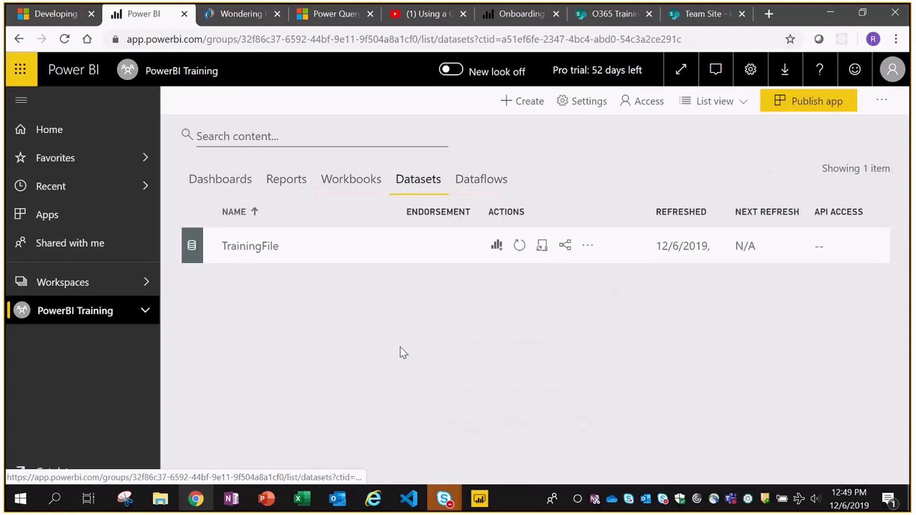
click(496, 245)
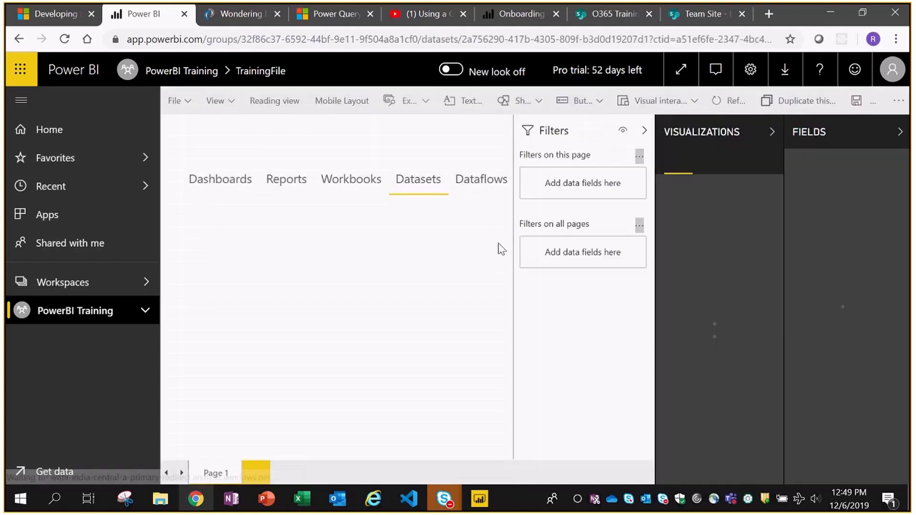
click(67, 318)
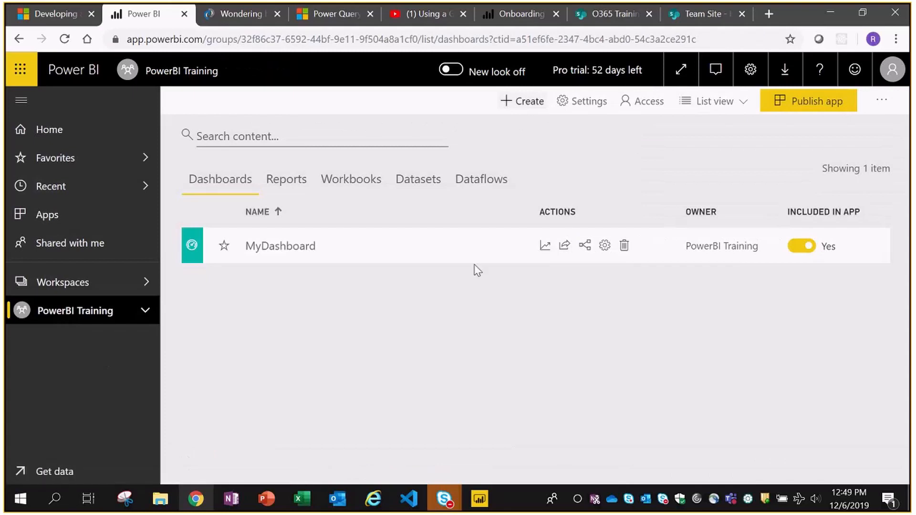
click(413, 184)
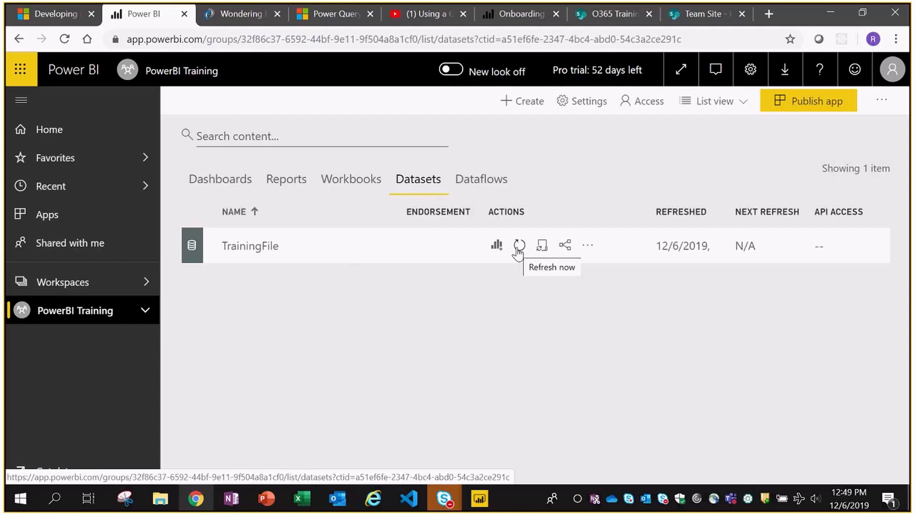
- Trigger Refresh now on the TrainingFile dataset, then return from the meeting window
click(519, 246)
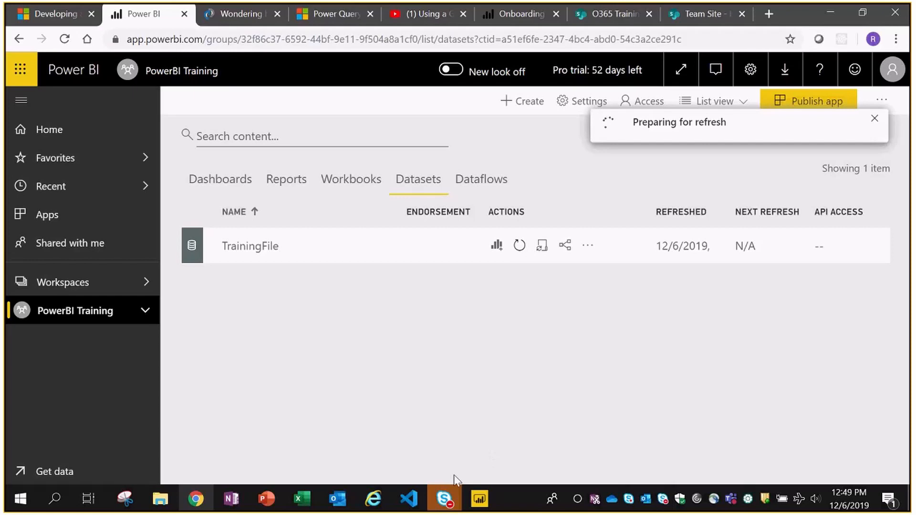
click(444, 498)
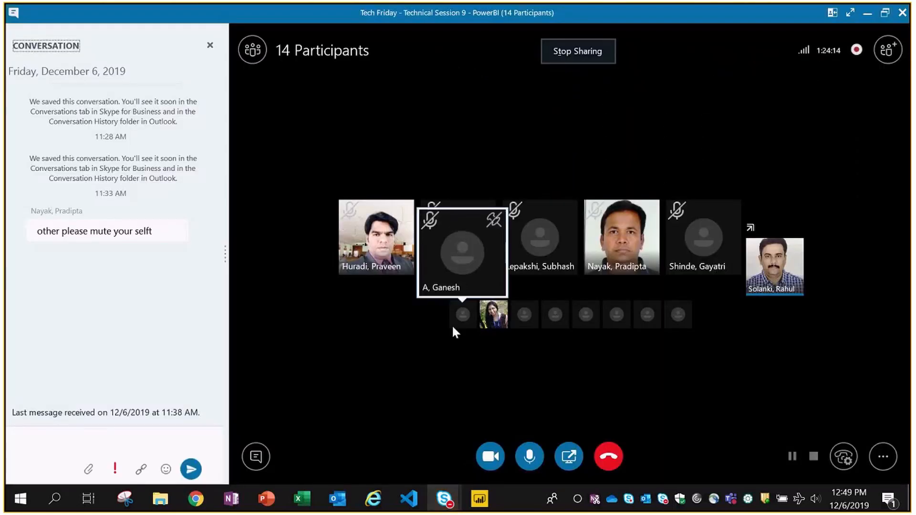
key(alt+Tab)
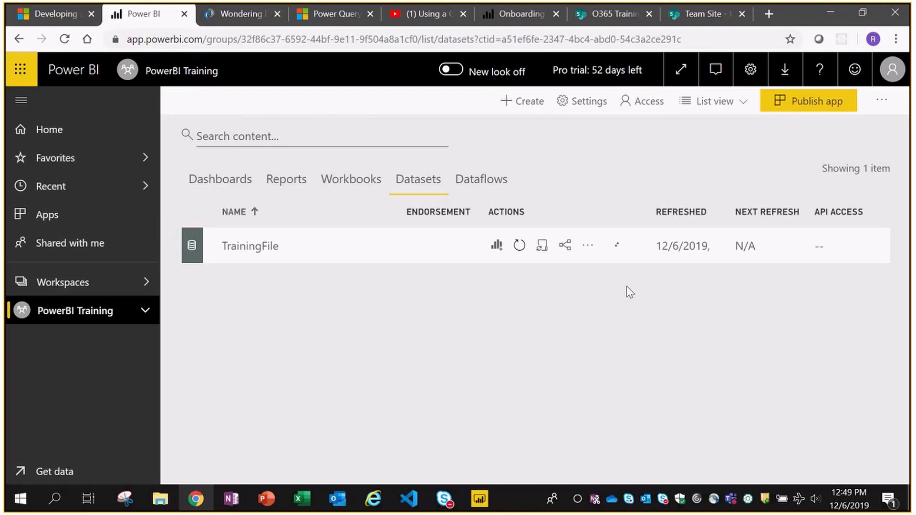
- Open TrainingFile's dataset settings and expand Gateway connection to show the running Personal Gateway
click(542, 248)
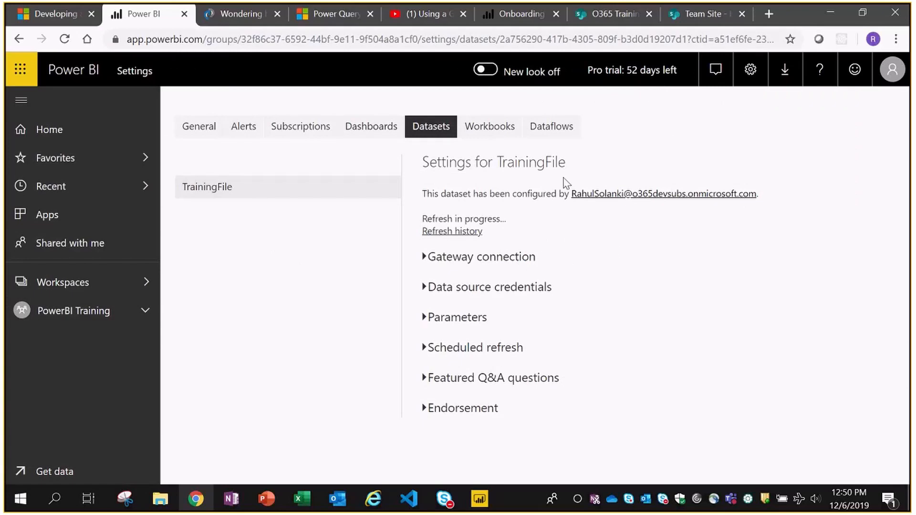
click(456, 258)
scroll(671, 228, down, 2)
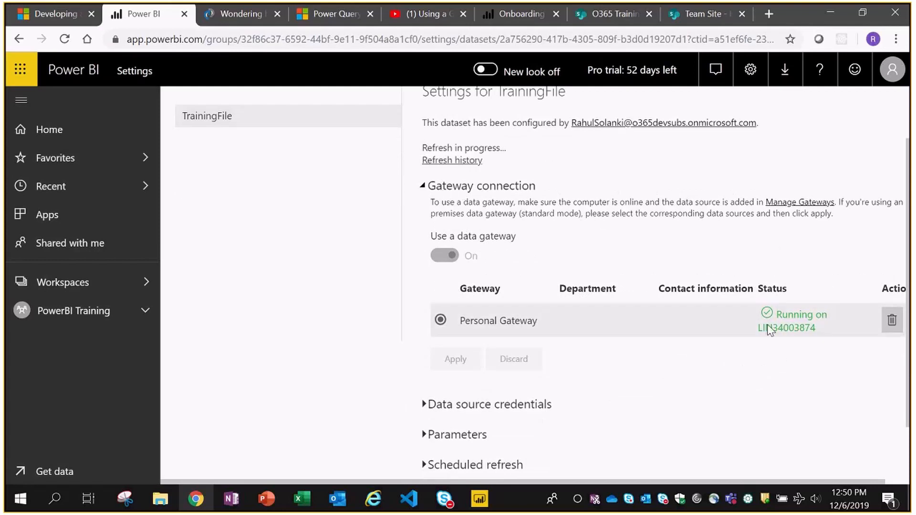
- Collapse Gateway connection and expand Scheduled refresh, showing Off, Daily and UTC+05:30
click(473, 186)
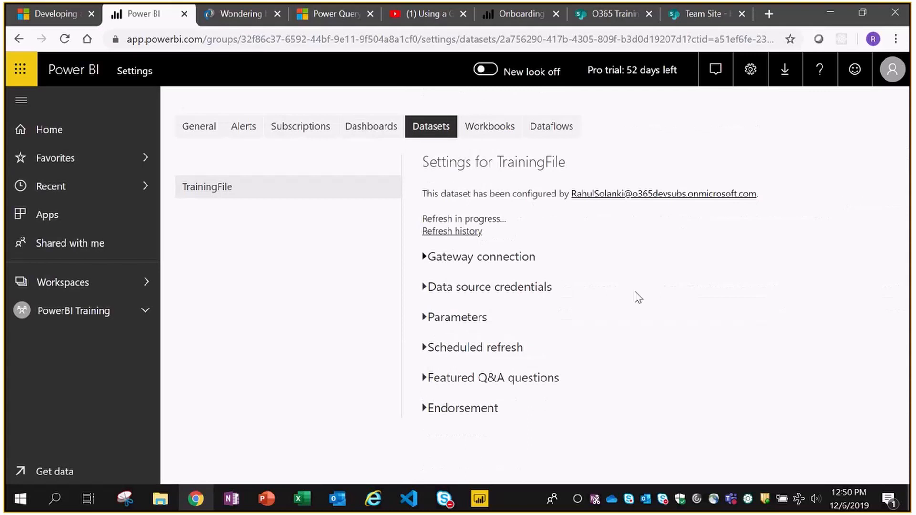
click(499, 348)
scroll(706, 239, down, 2)
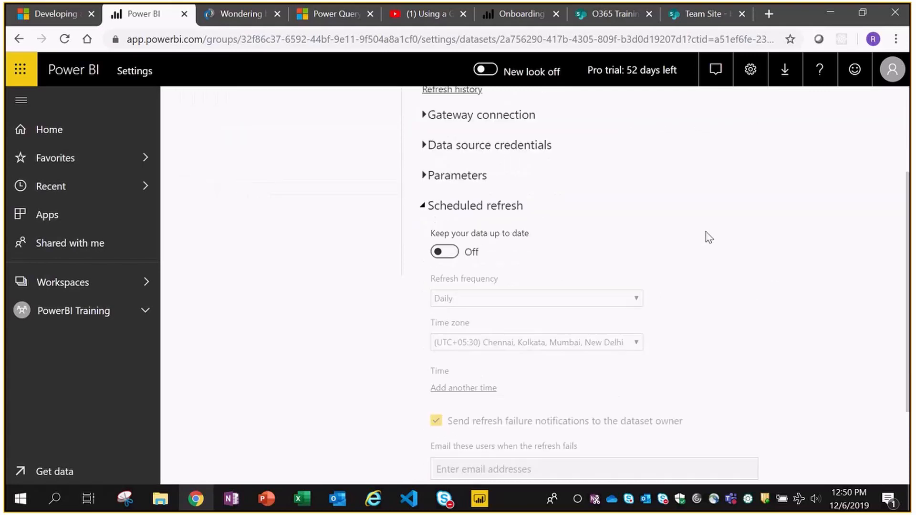
scroll(735, 227, down, 2)
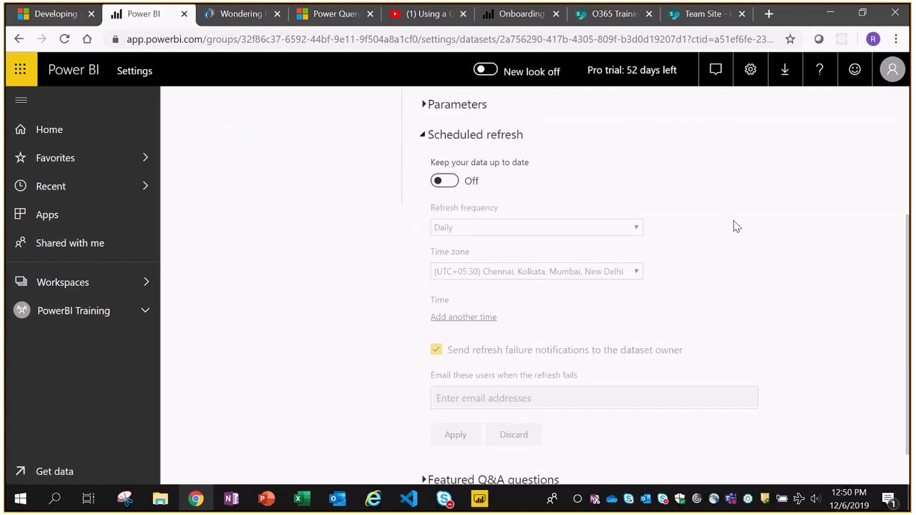
- Turn on scheduled refresh, keep the Daily frequency, and add a 6:00 PM refresh time
click(441, 184)
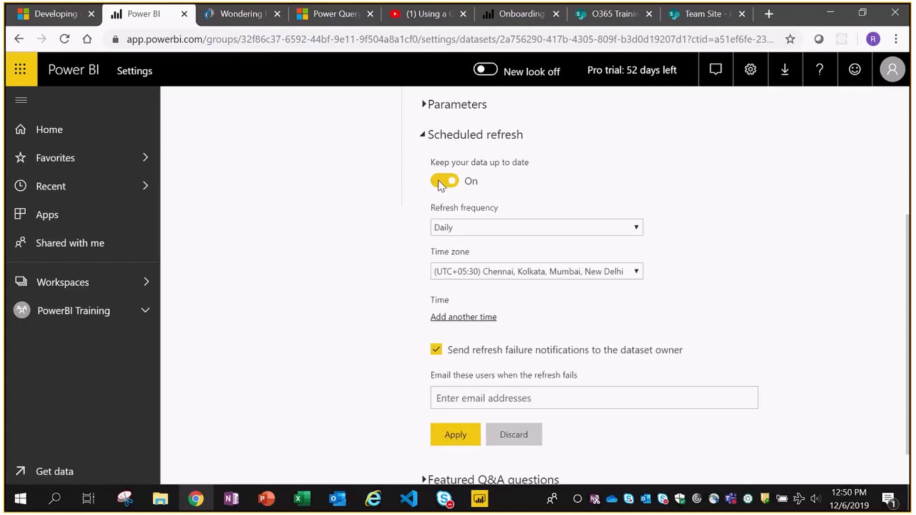
click(634, 227)
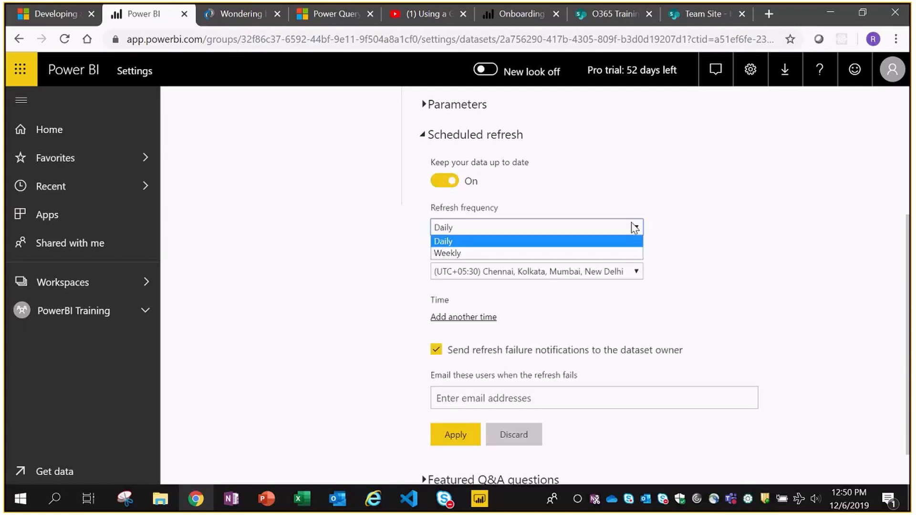
click(742, 240)
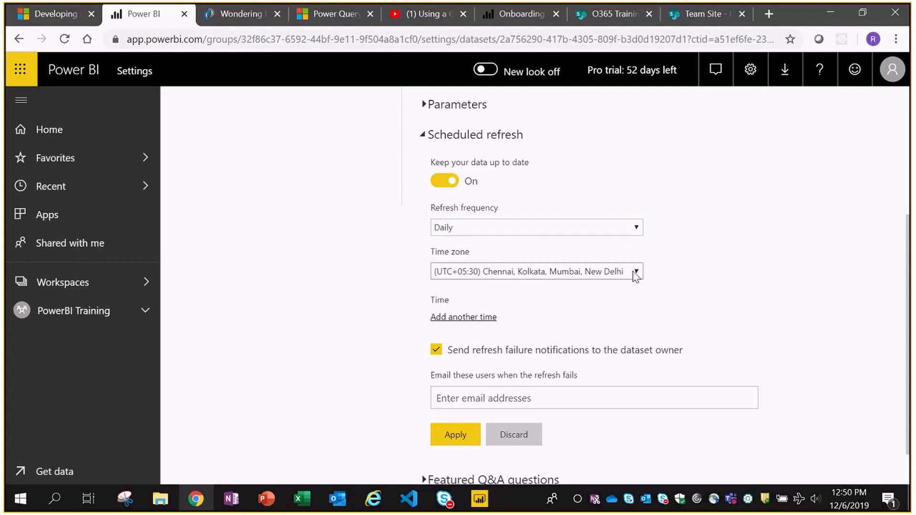
click(463, 318)
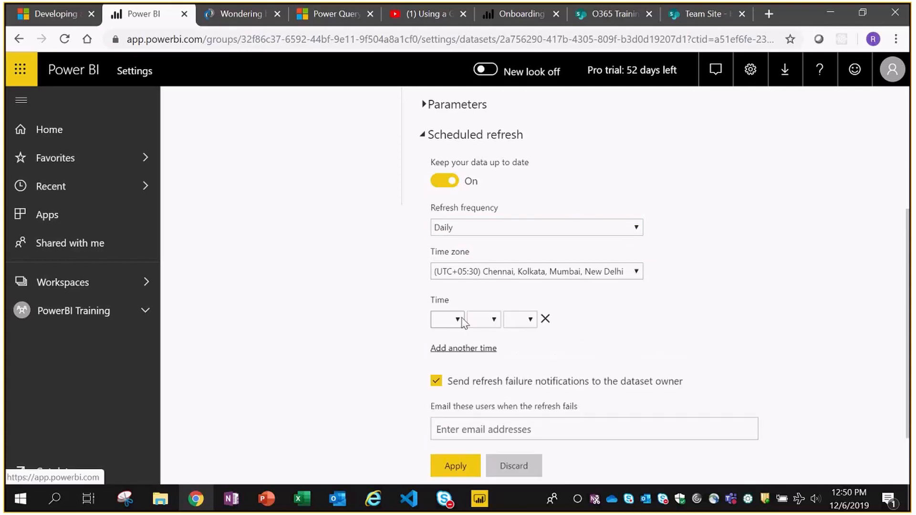
click(460, 320)
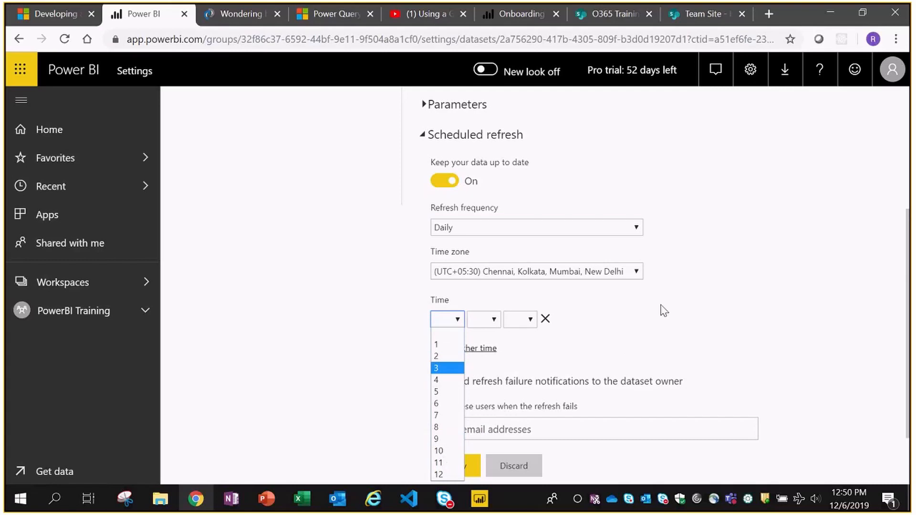
scroll(664, 311, down, 1)
click(453, 249)
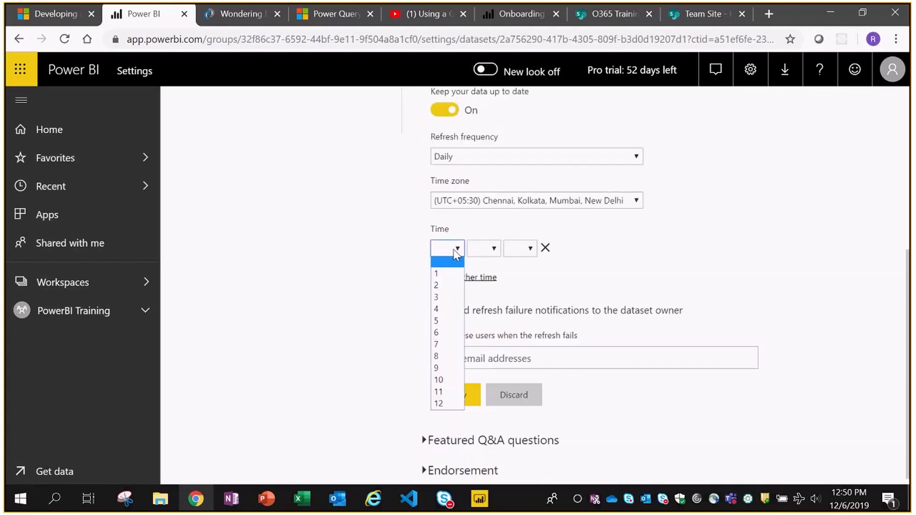
click(440, 333)
click(493, 249)
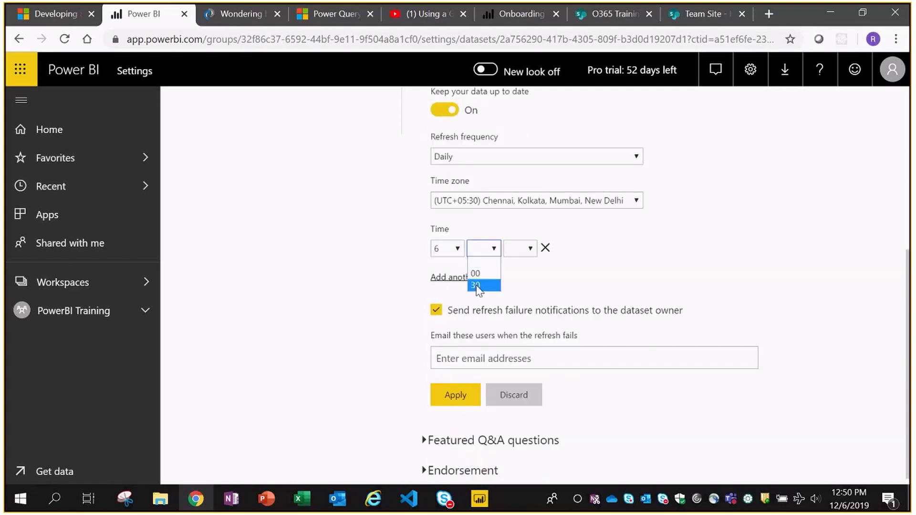
click(475, 273)
click(525, 249)
click(515, 285)
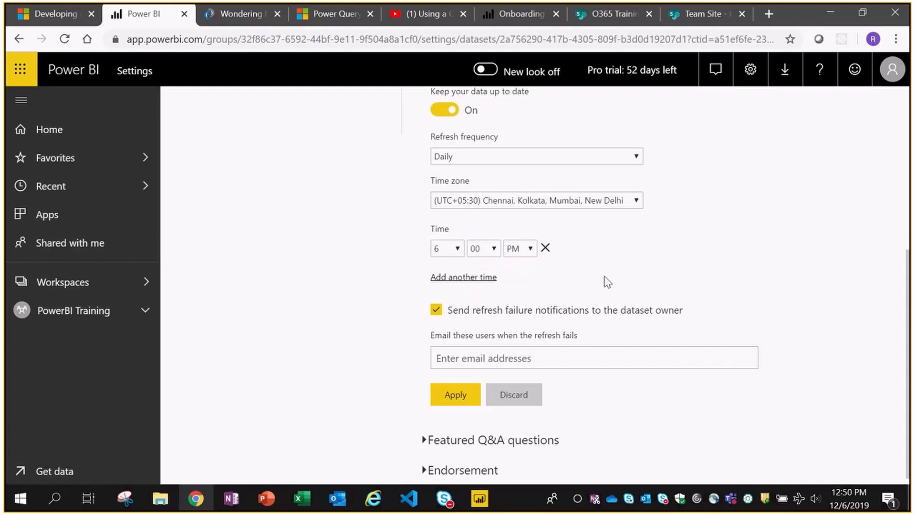
- Add a second refresh time of 12:00 PM and apply the schedule
click(489, 278)
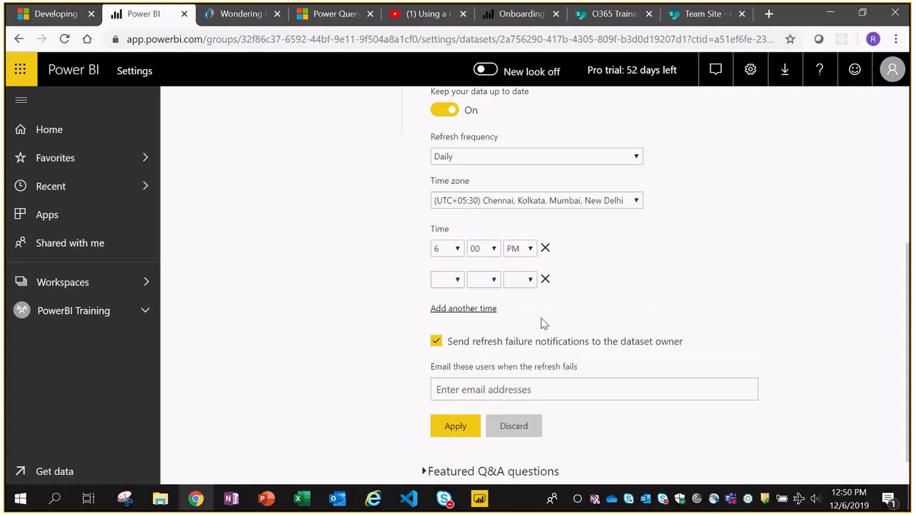
click(456, 279)
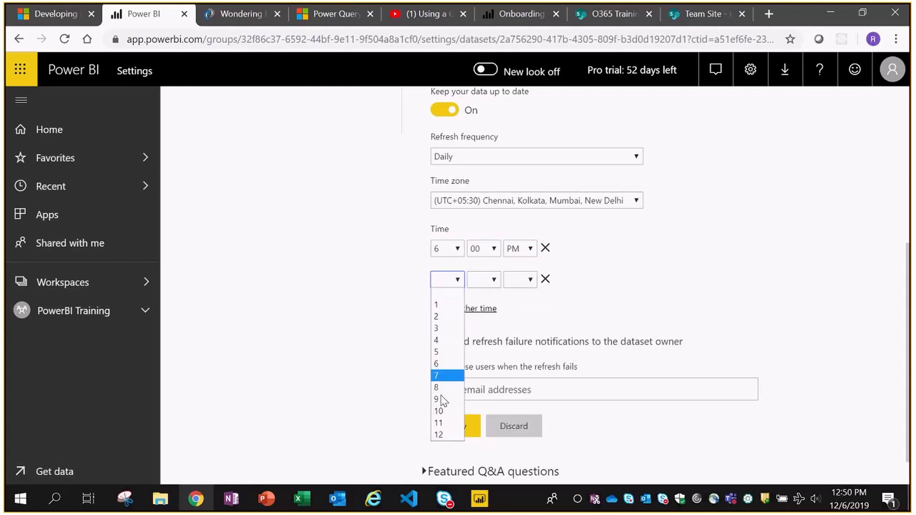
click(438, 434)
click(486, 280)
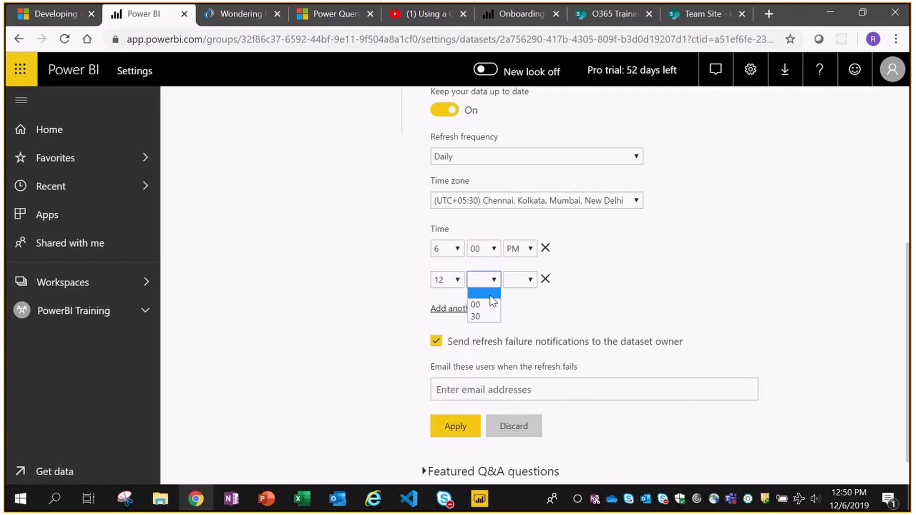
click(485, 306)
click(520, 281)
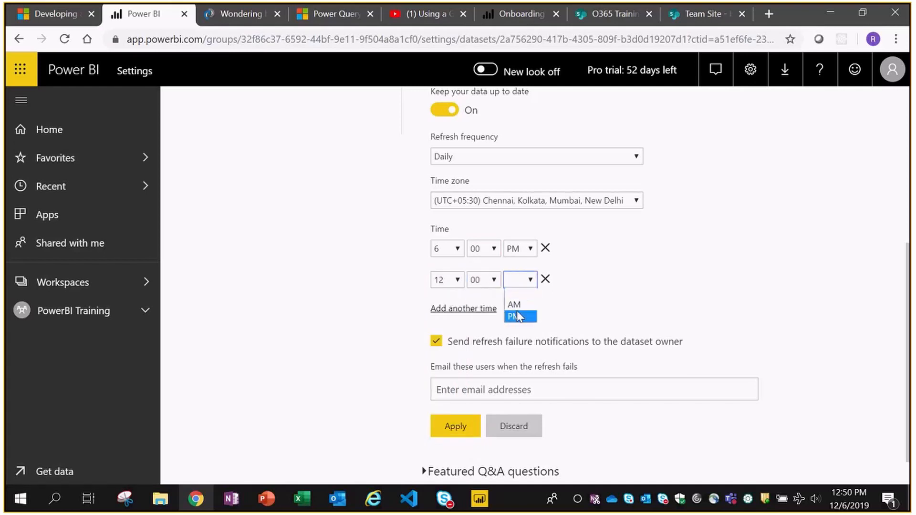
click(517, 316)
scroll(865, 275, down, 1)
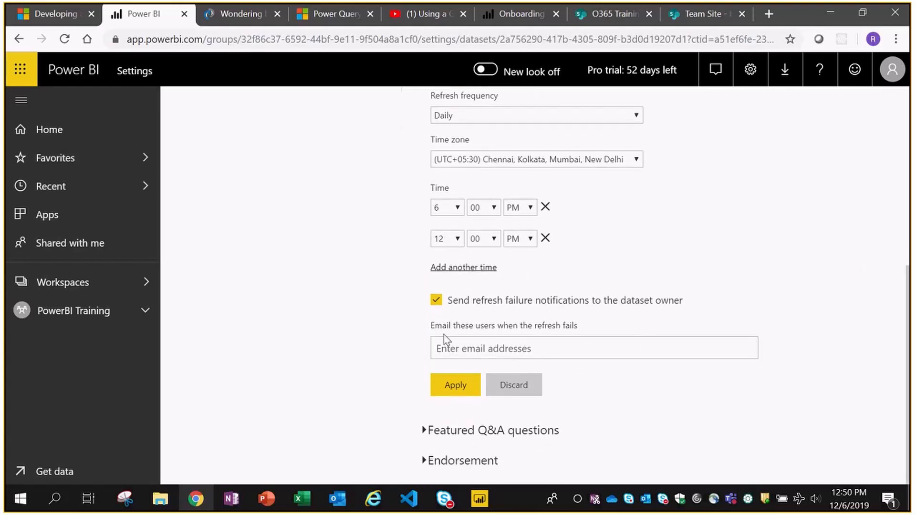
click(448, 388)
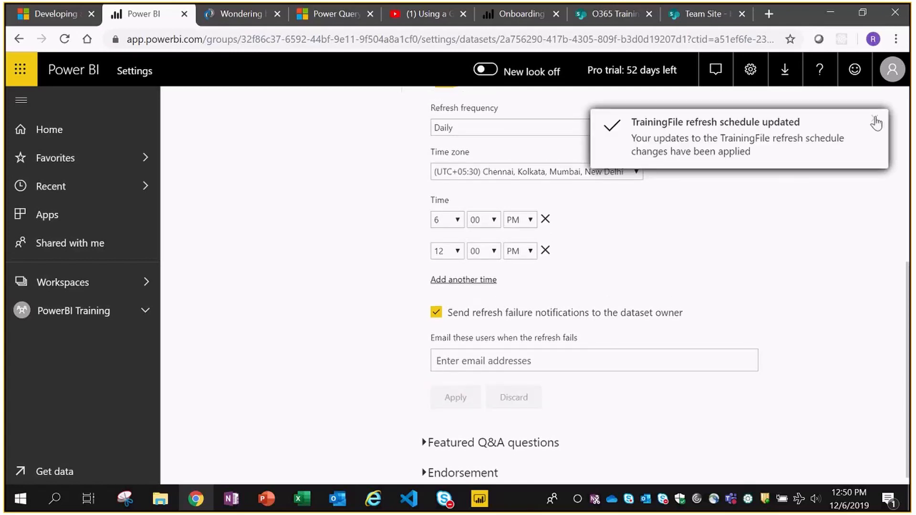
click(876, 123)
- Go to the PowerBI Training workspace's Datasets tab and view, then close, TrainingFile's related content
scroll(818, 317, up, 4)
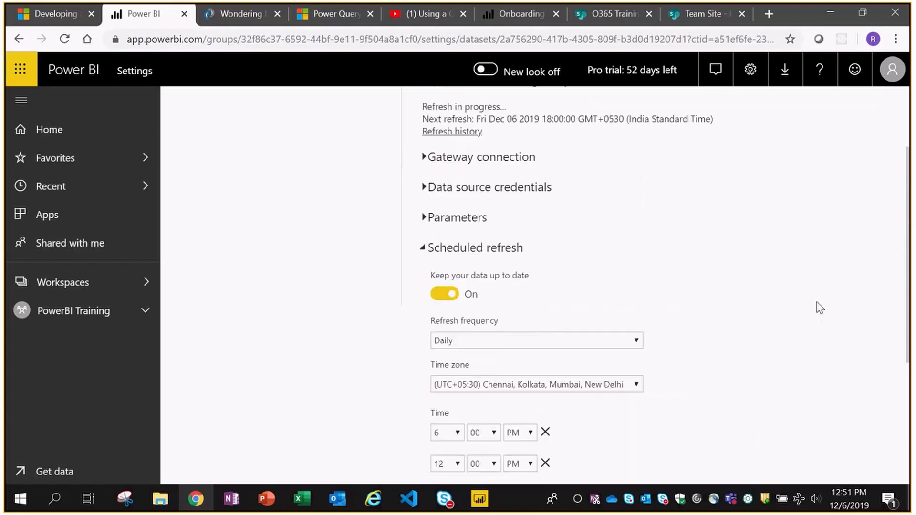
scroll(819, 308, up, 3)
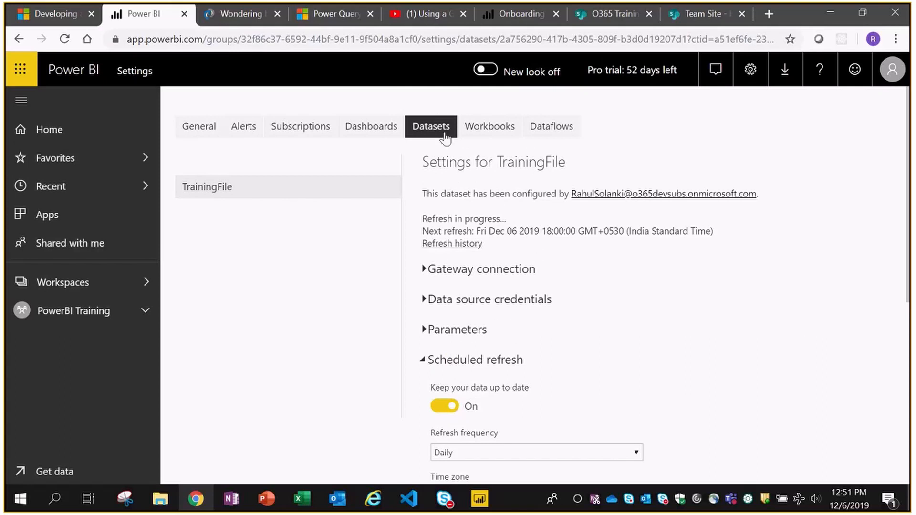
click(58, 318)
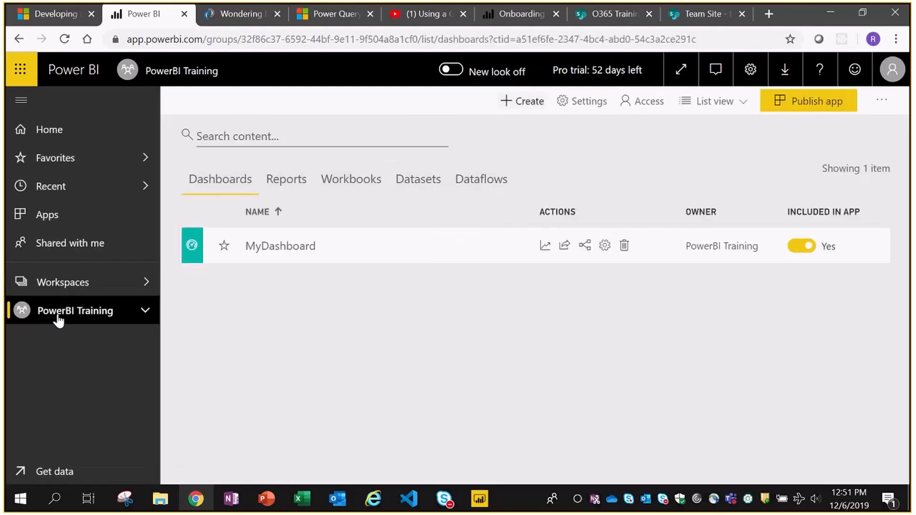
click(417, 180)
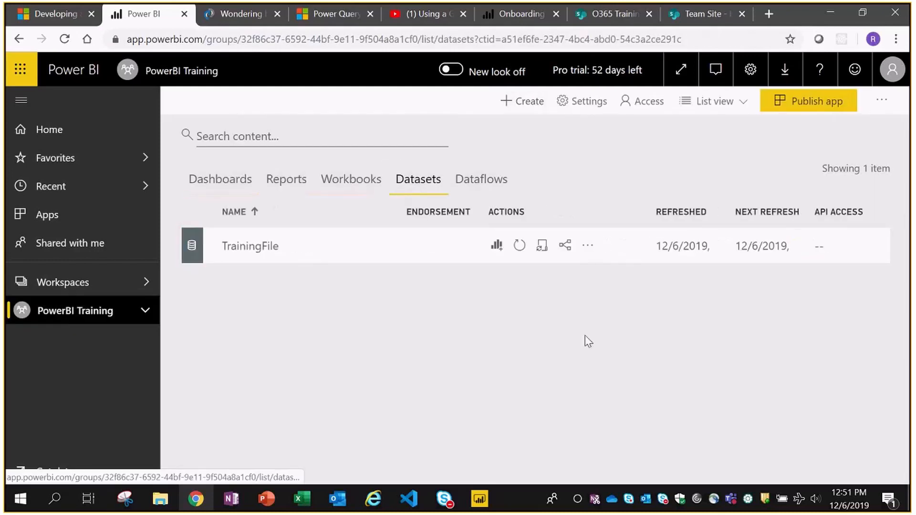
click(566, 247)
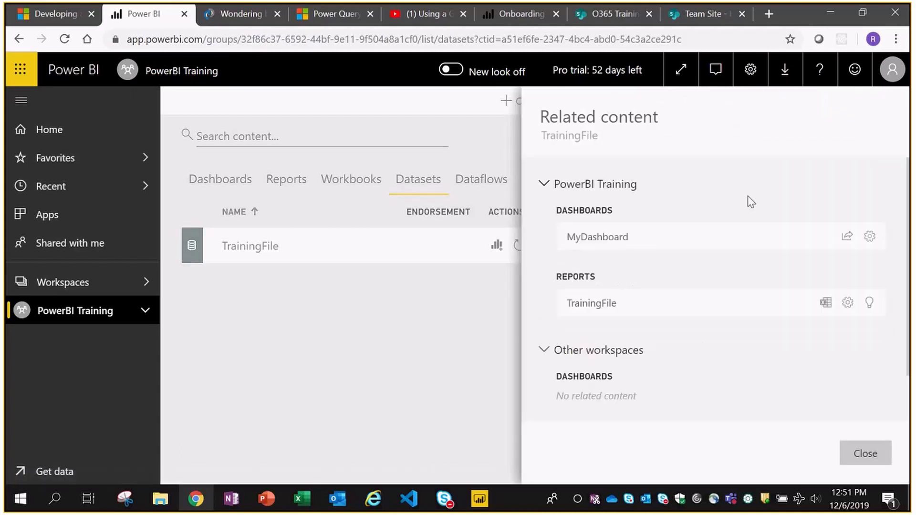
click(866, 456)
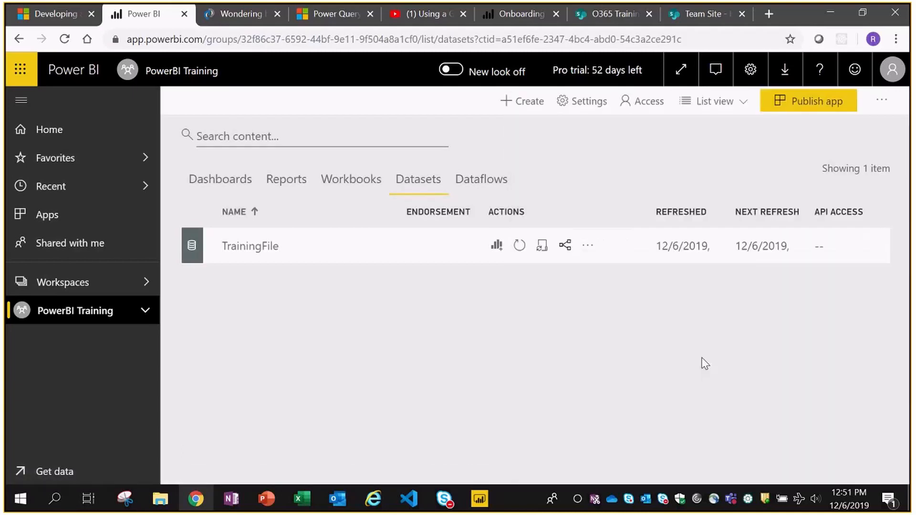
- Run Get quick insights on the TrainingFile dataset and view the generated insights
click(589, 247)
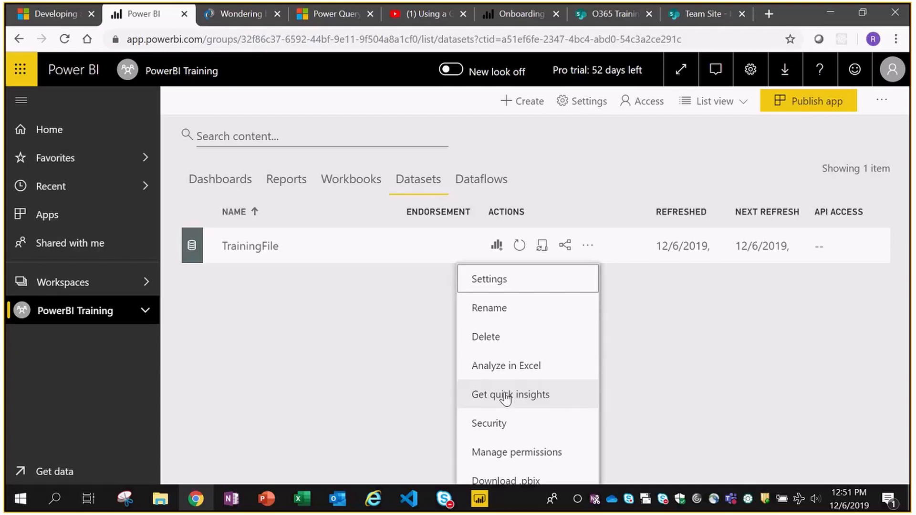
click(506, 399)
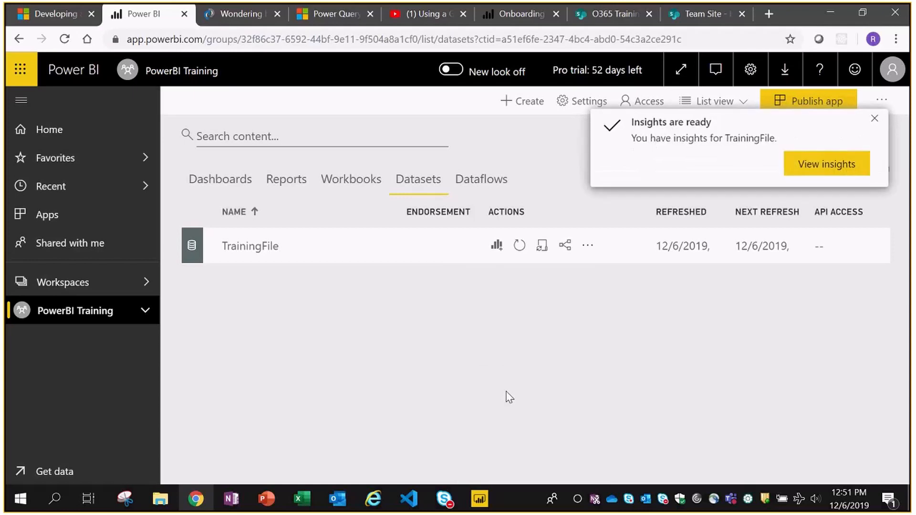
click(824, 164)
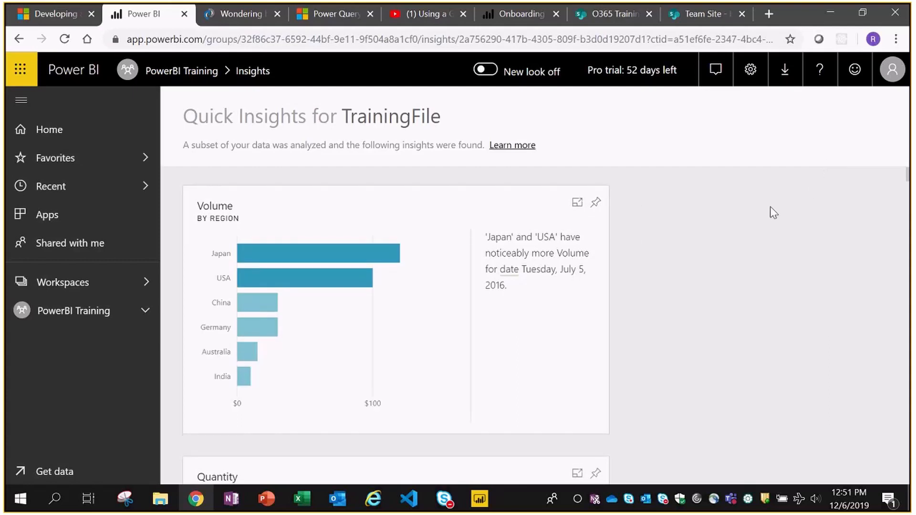
scroll(744, 253, down, 5)
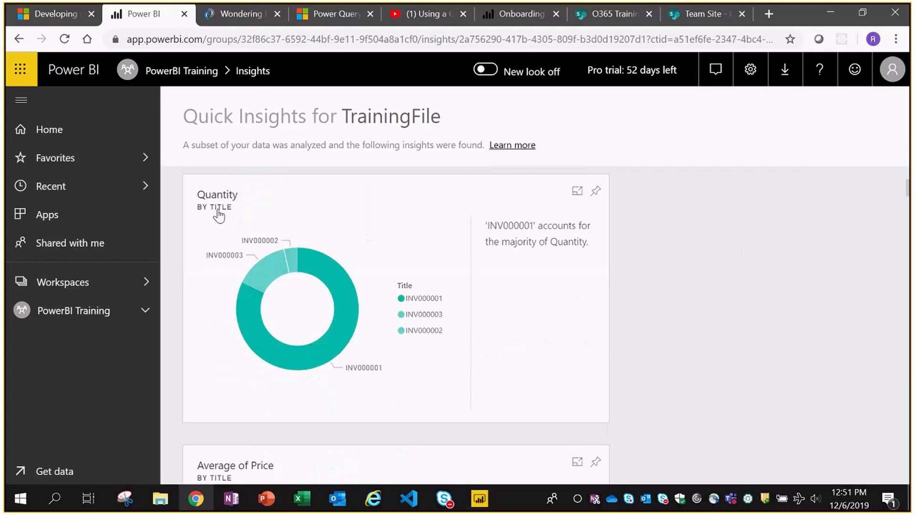
scroll(739, 254, down, 7)
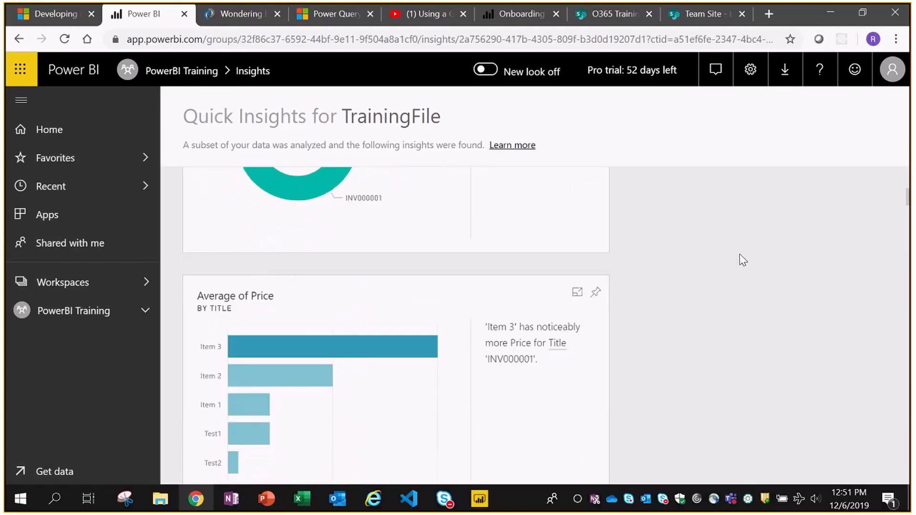
scroll(739, 254, down, 4)
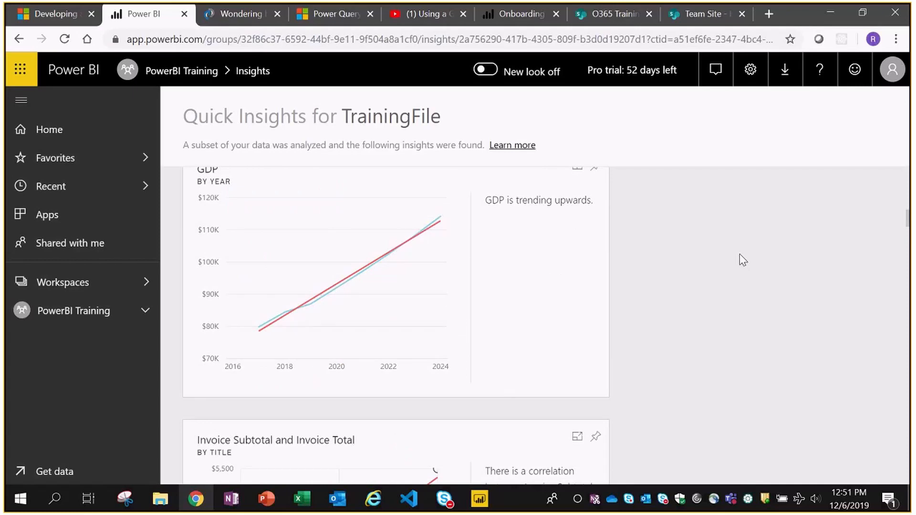
scroll(739, 260, up, 1)
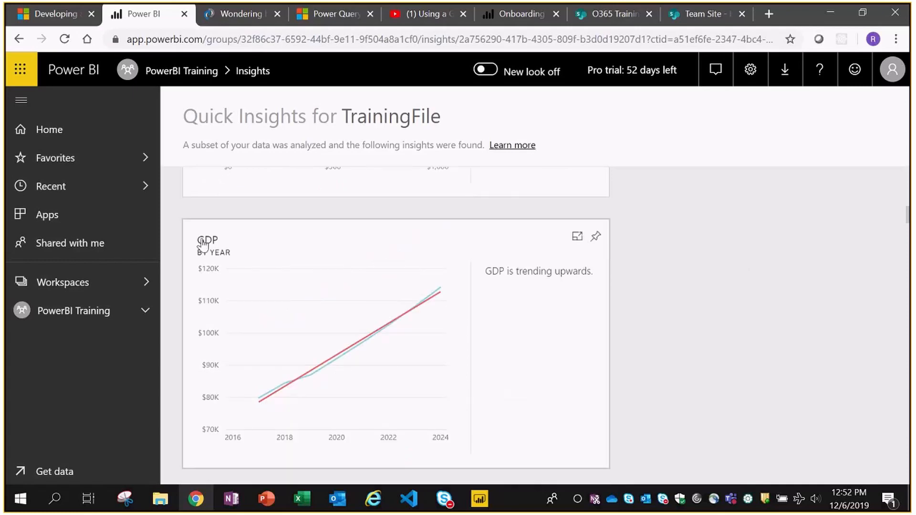
- Pin the GDP by Year insight card to the existing dashboard MyDashboard
click(595, 239)
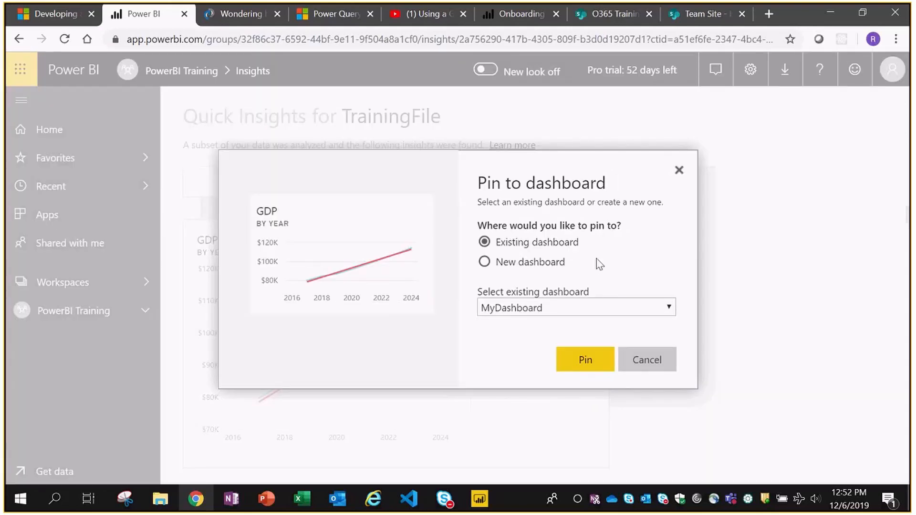
click(586, 361)
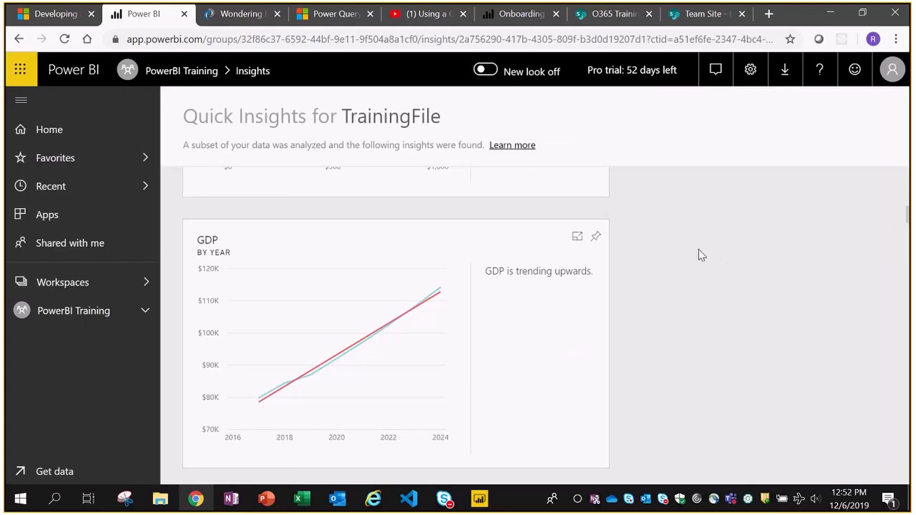
scroll(701, 255, down, 7)
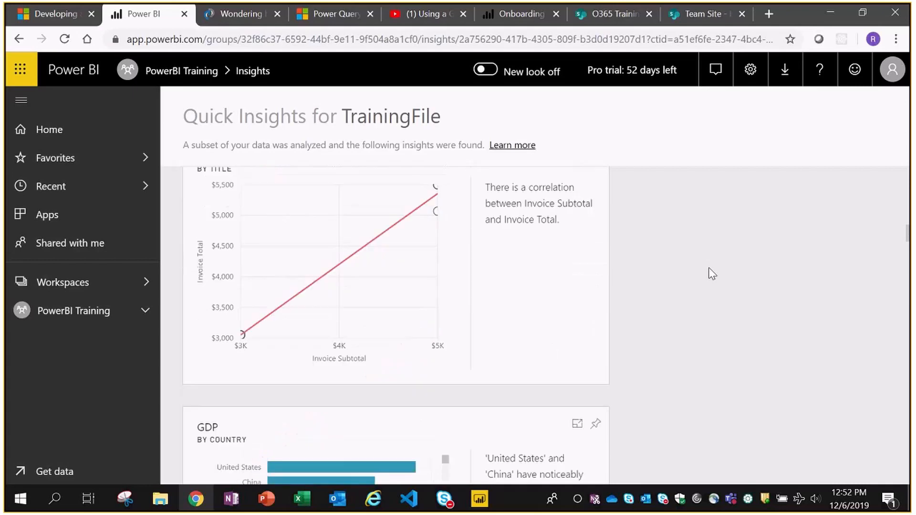
scroll(712, 274, up, 2)
scroll(712, 273, down, 20)
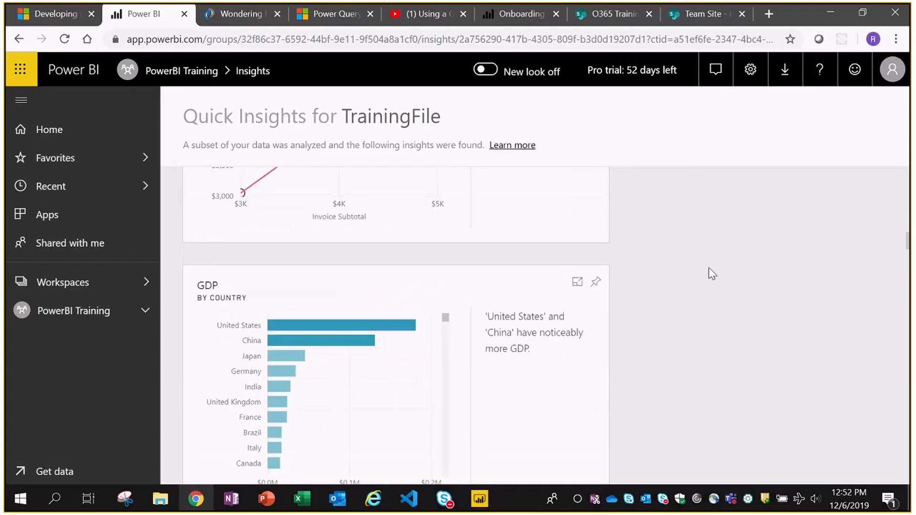
scroll(711, 274, down, 5)
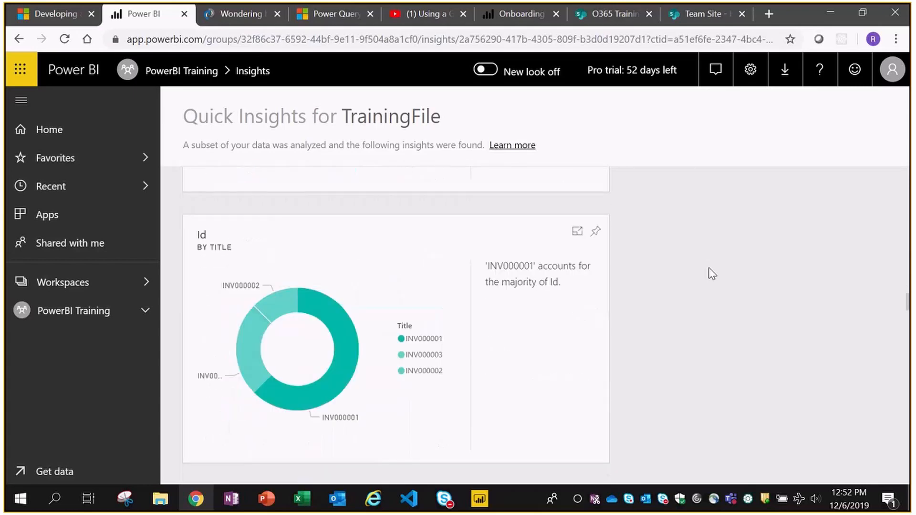
scroll(712, 274, down, 10)
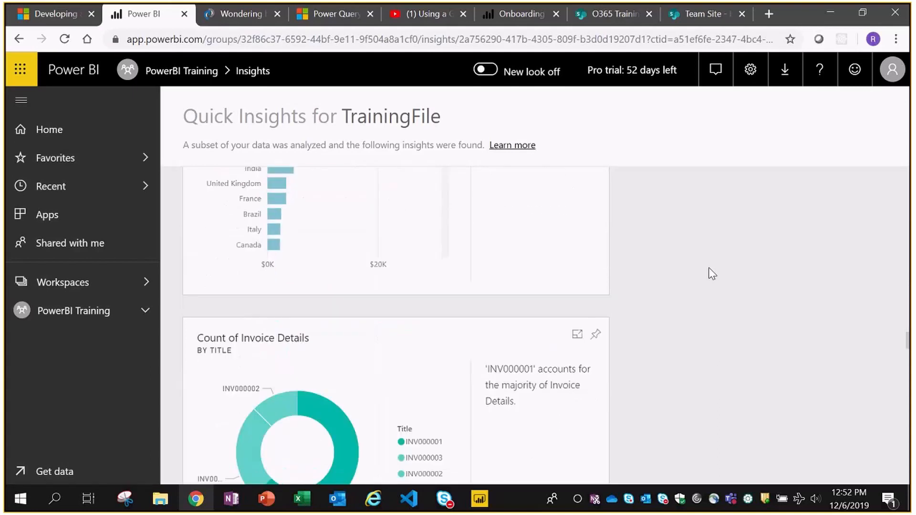
scroll(712, 273, down, 10)
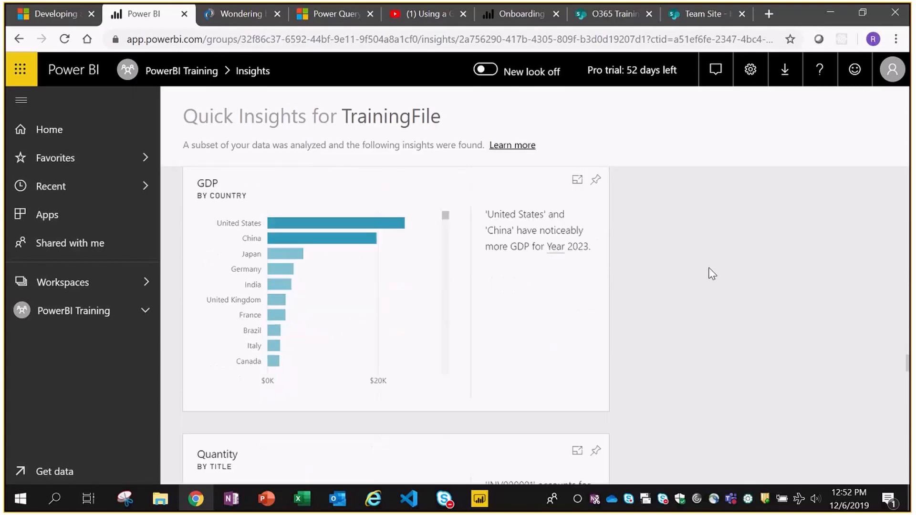
scroll(712, 273, down, 2)
scroll(711, 275, down, 4)
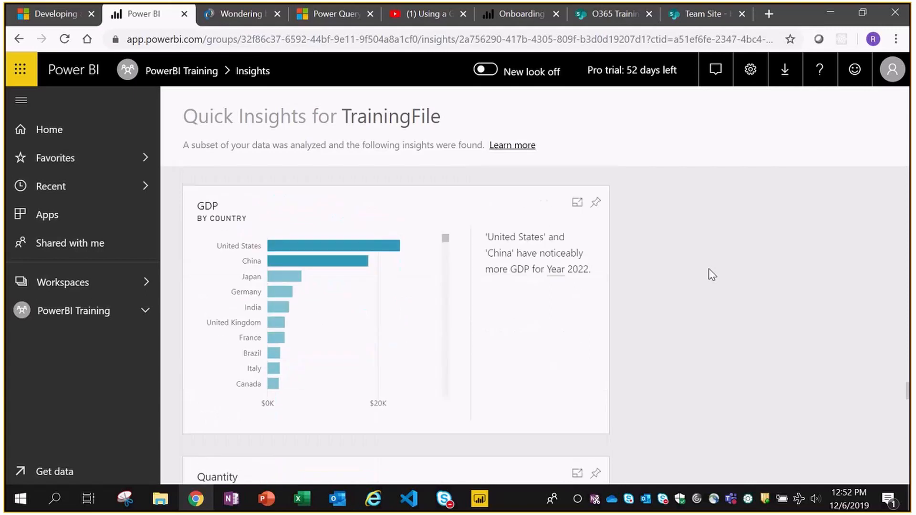
scroll(712, 275, down, 20)
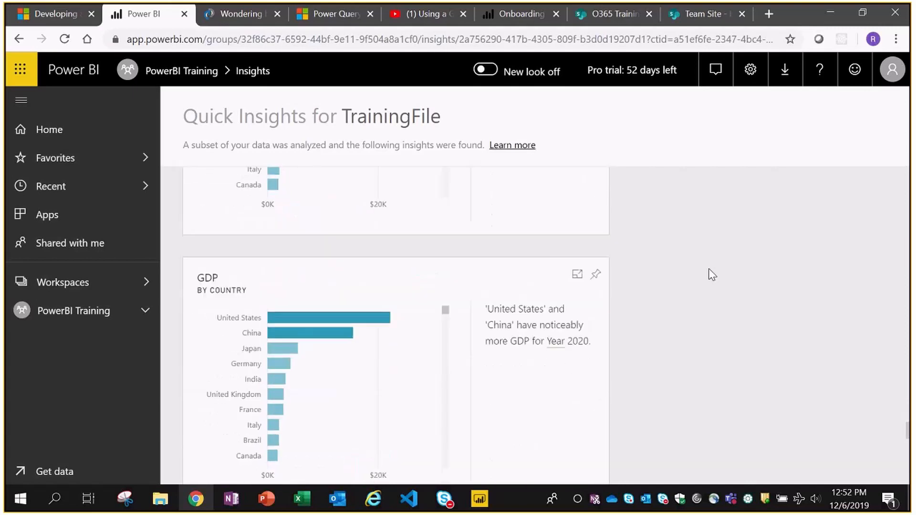
scroll(712, 275, down, 13)
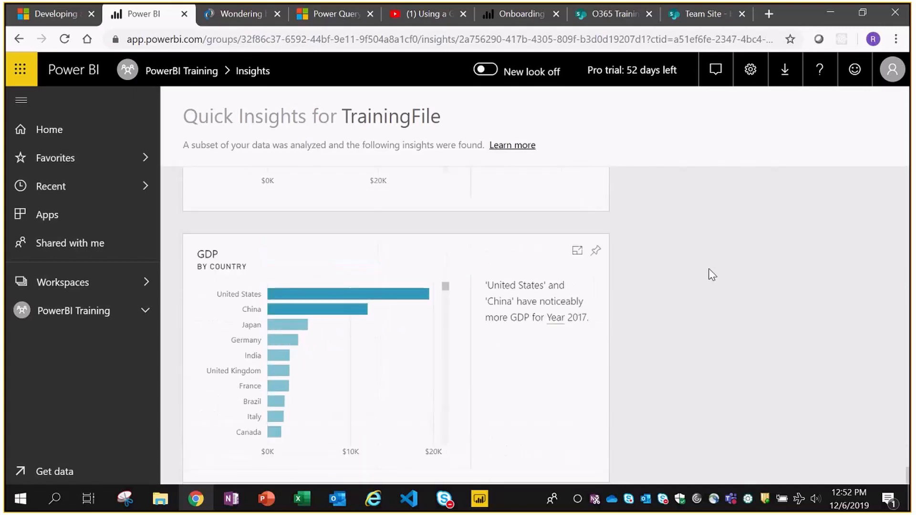
- Return to PowerBI Training, check the TrainingFile dataset's options, then switch to the Reports tab
scroll(711, 277, up, 2)
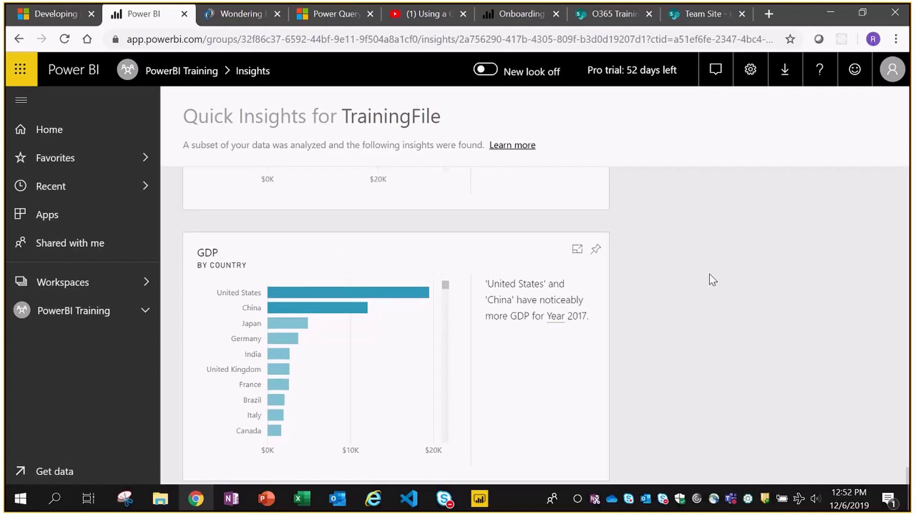
click(56, 324)
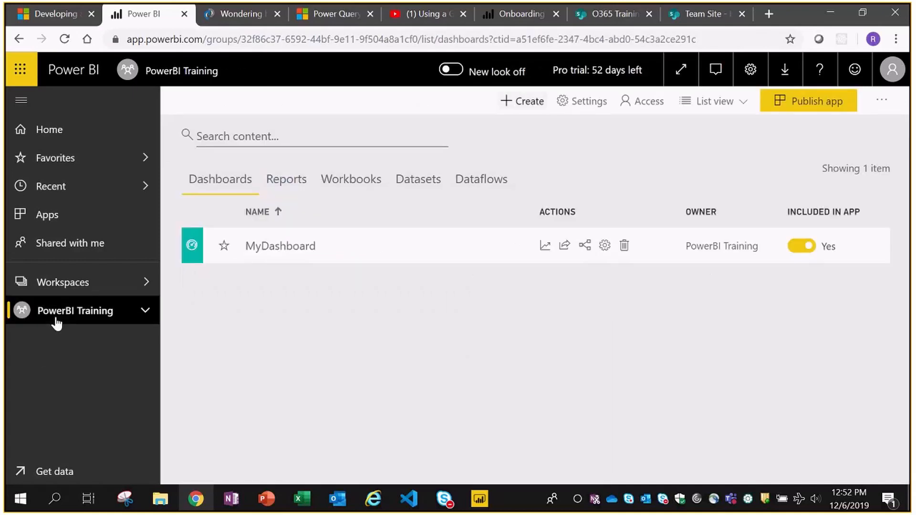
click(415, 188)
click(588, 247)
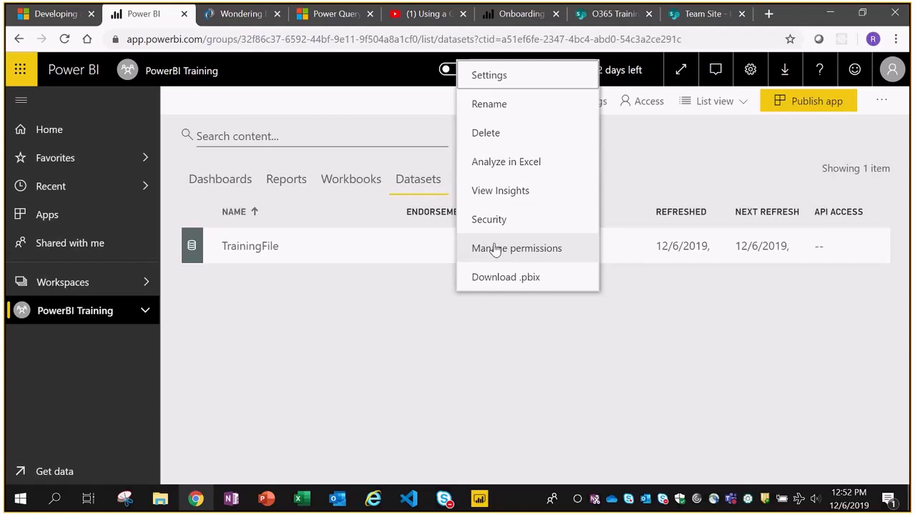
click(339, 304)
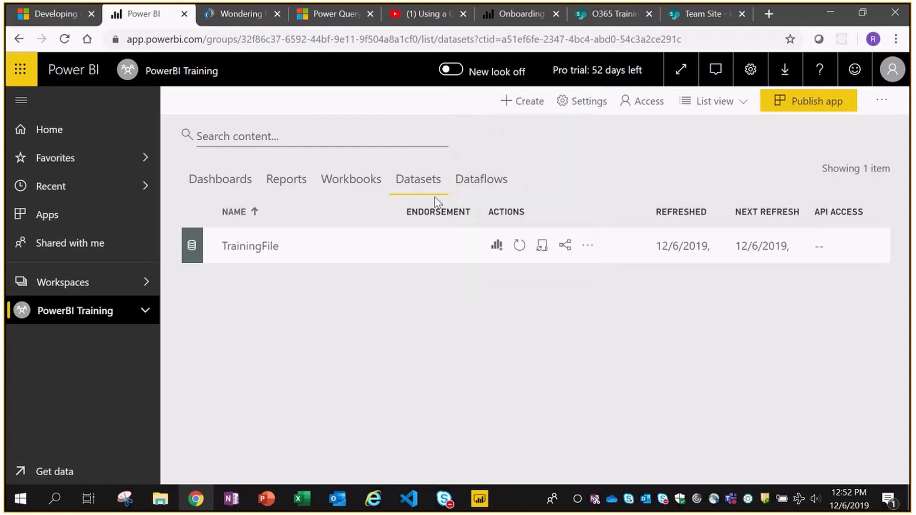
click(285, 179)
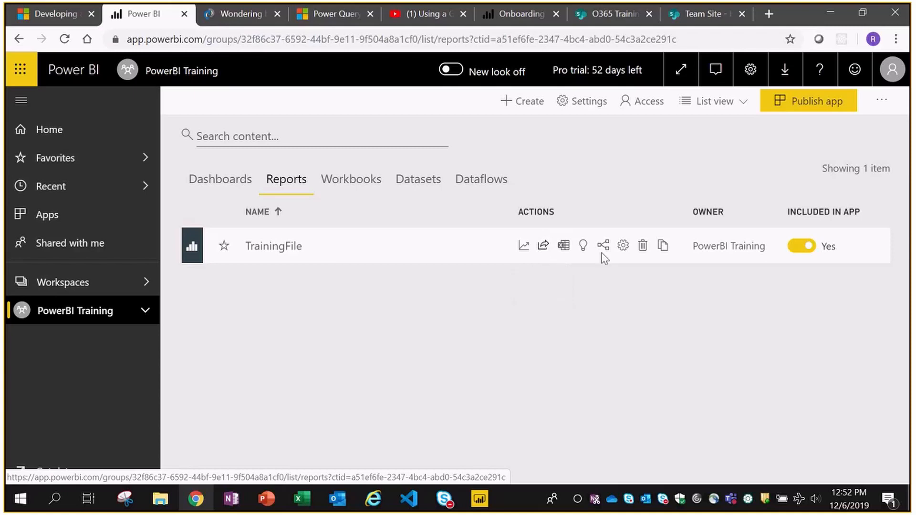
click(544, 249)
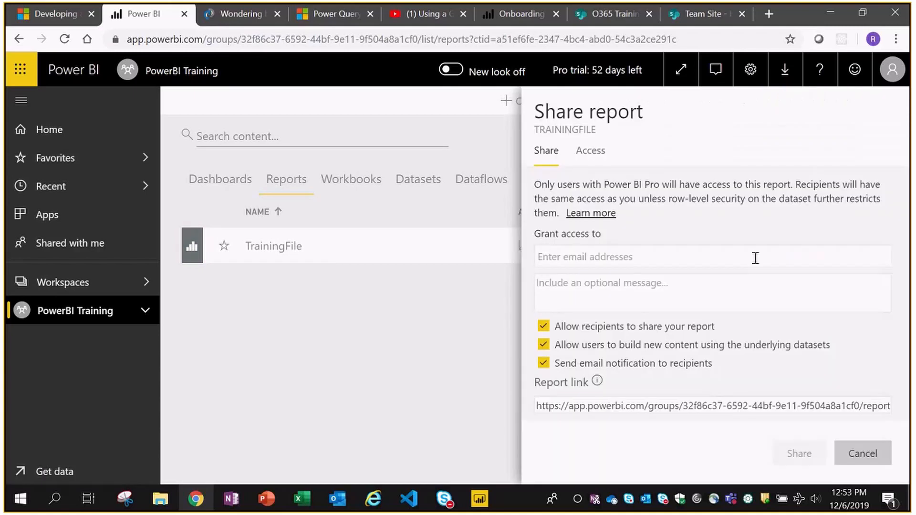
click(755, 258)
click(634, 286)
click(543, 327)
click(544, 345)
click(586, 150)
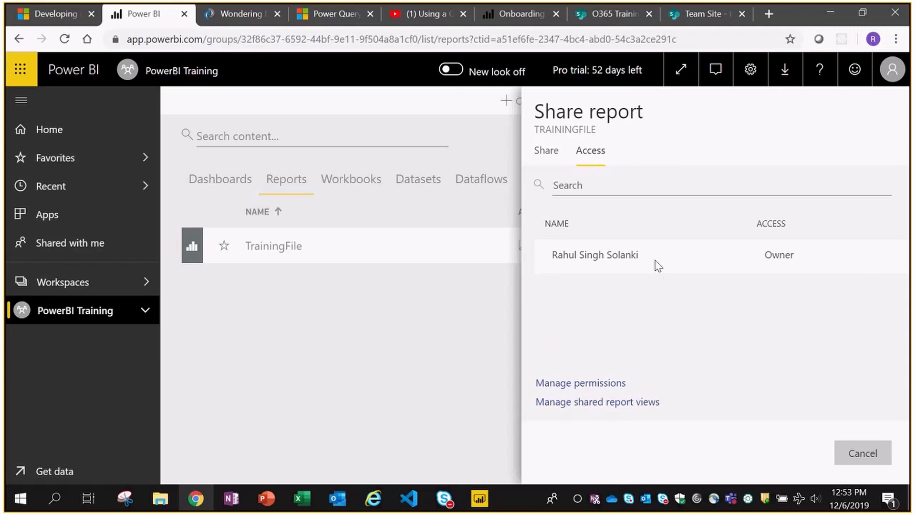
click(549, 152)
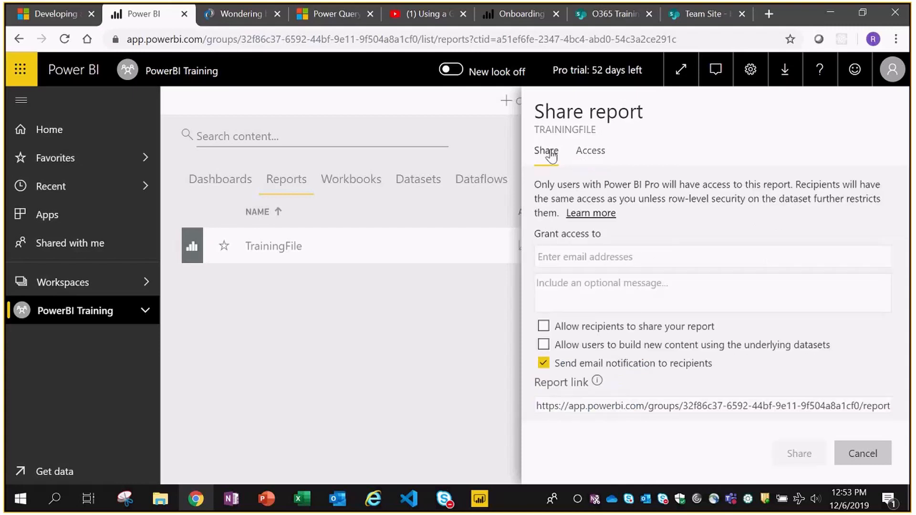
click(871, 461)
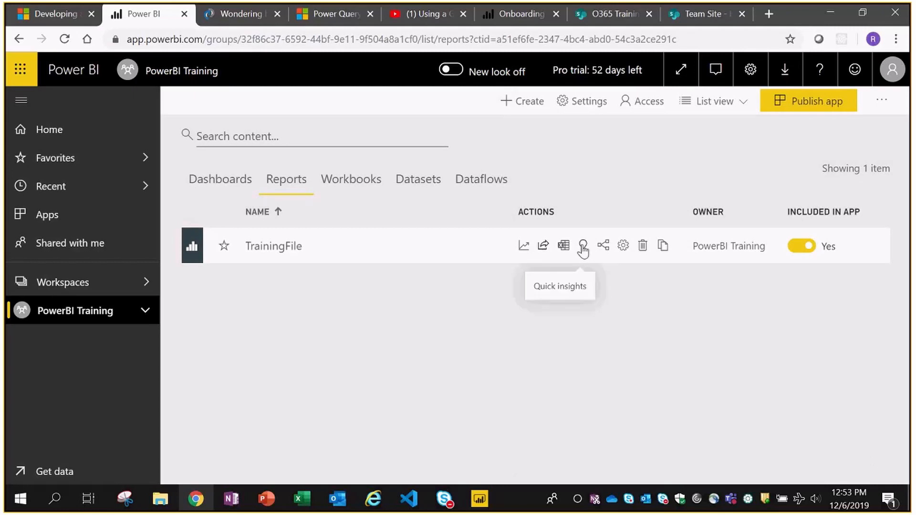
- Cancel out of the TrainingFile report settings and switch to the Dashboards tab listing MyDashboard
click(623, 246)
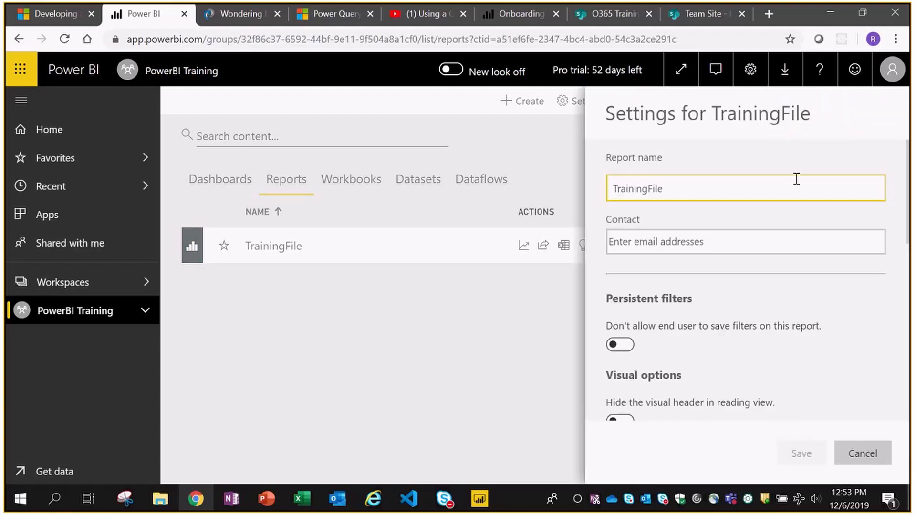
click(864, 456)
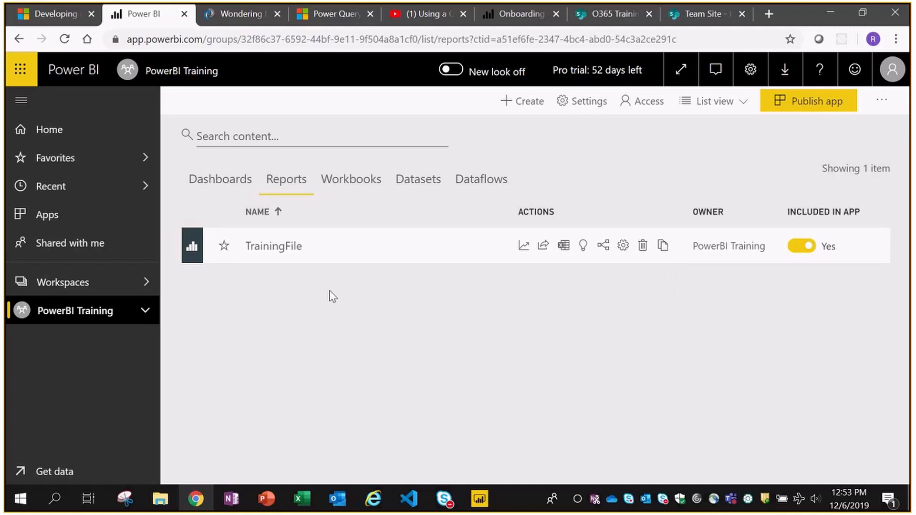
click(214, 180)
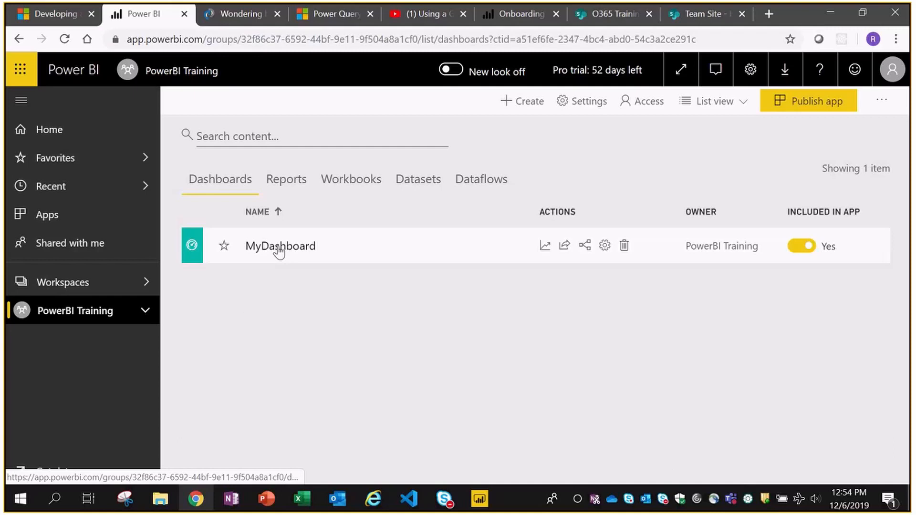
- Switch to the FinalTest workspace and open its MyDashboard dashboard
click(142, 315)
click(142, 316)
click(141, 316)
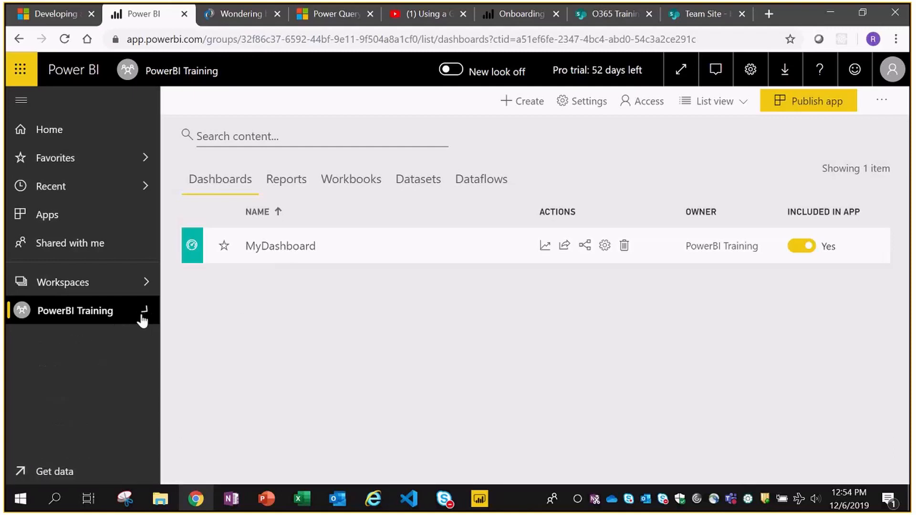
click(146, 280)
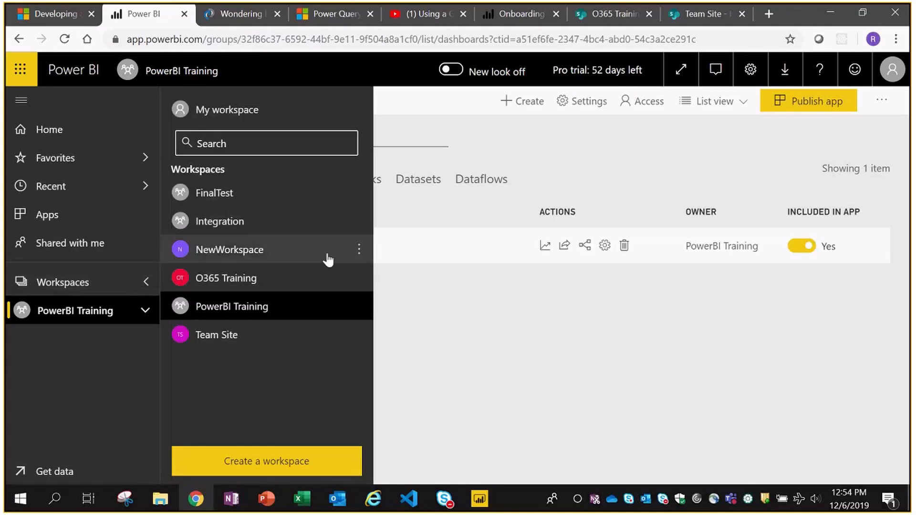
click(215, 194)
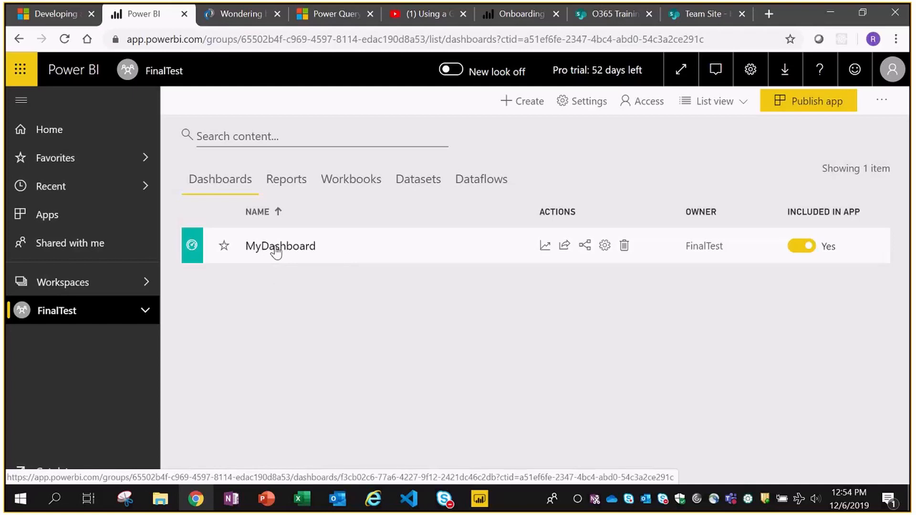
click(142, 310)
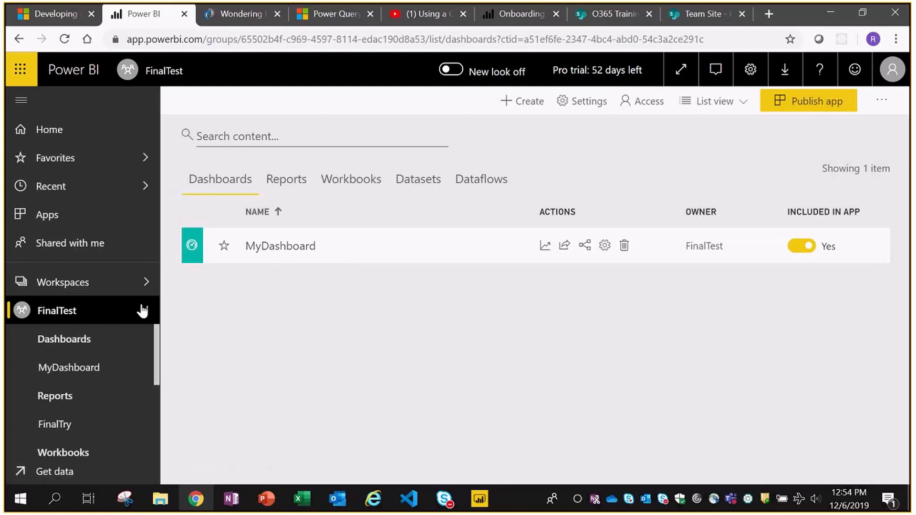
click(59, 370)
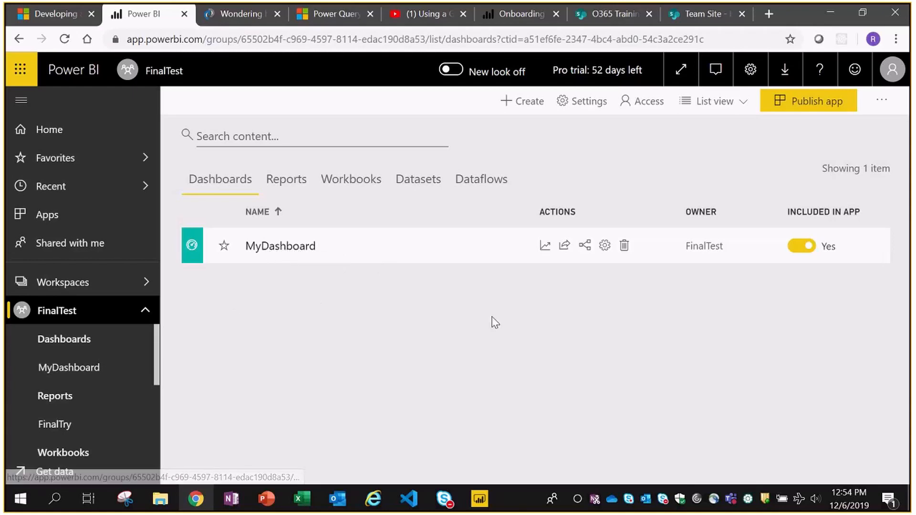
- Browse the Integration, O365 Training and Team Site workspaces, viewing Team Site's reports and dashboards
click(113, 281)
click(211, 228)
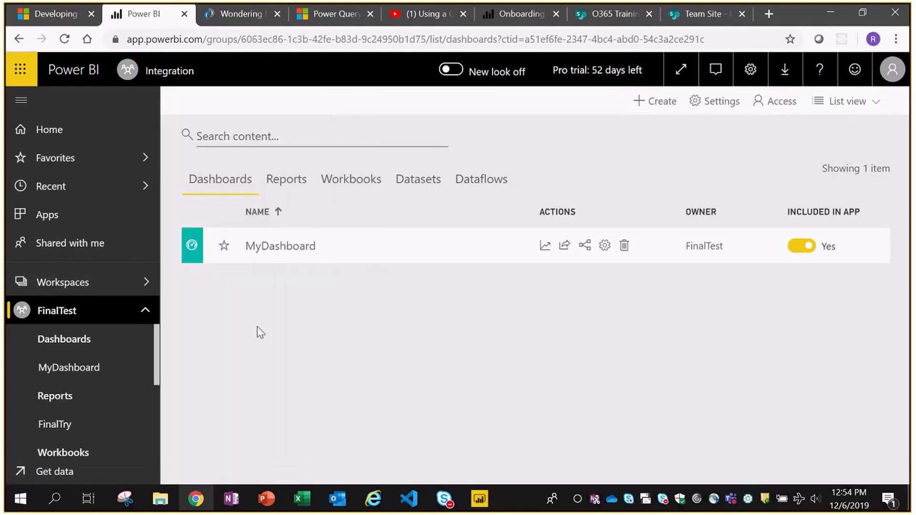
click(111, 294)
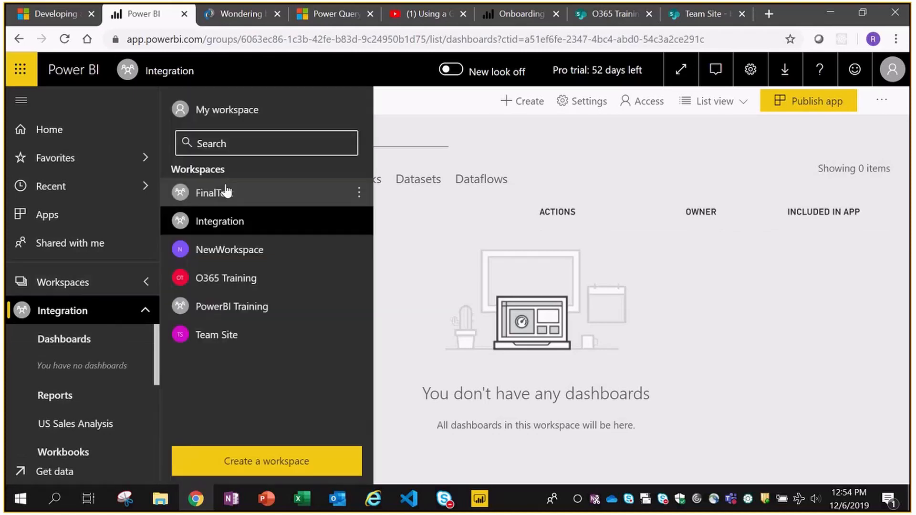
click(224, 280)
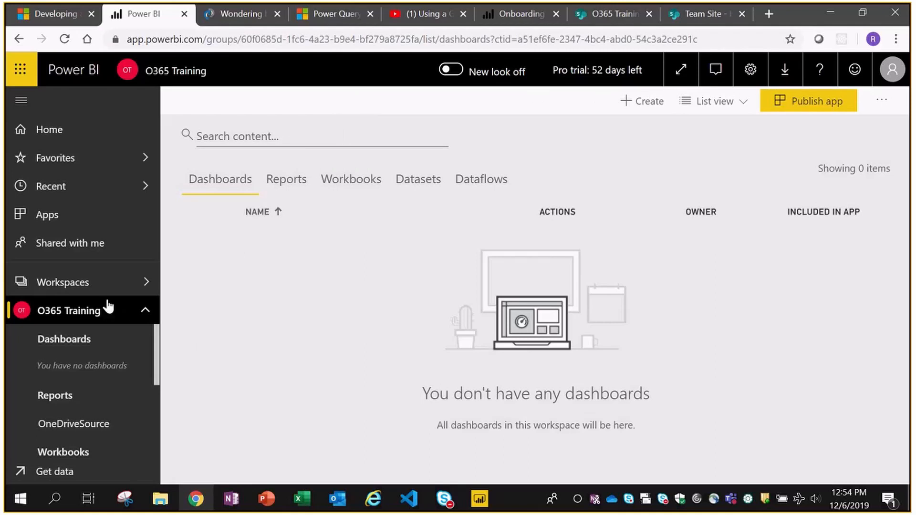
click(104, 282)
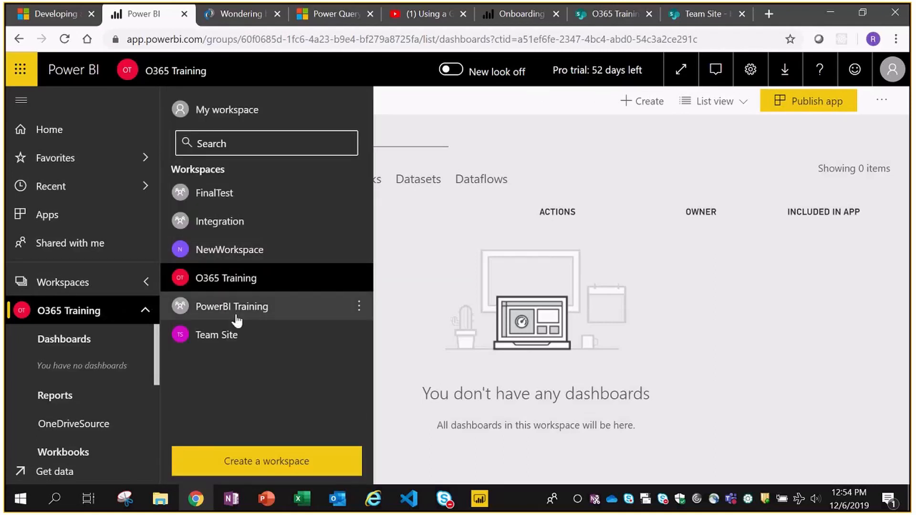
click(217, 334)
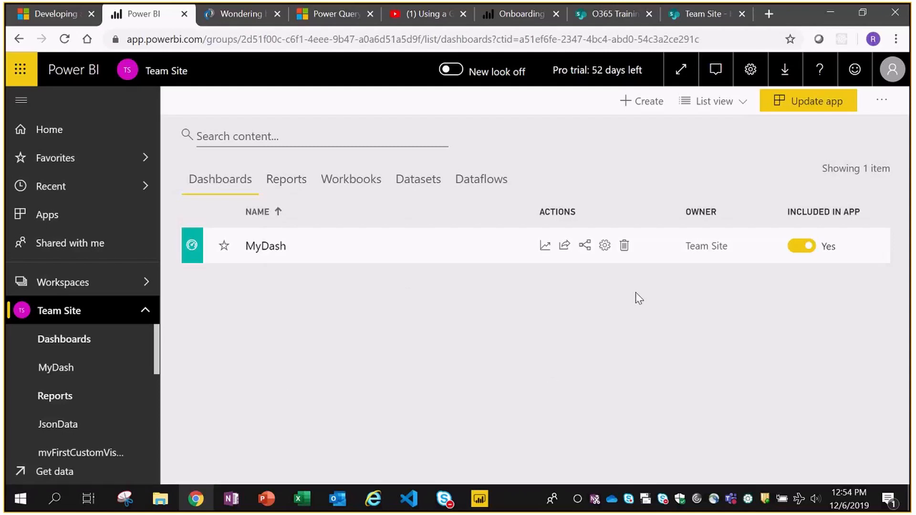
click(292, 184)
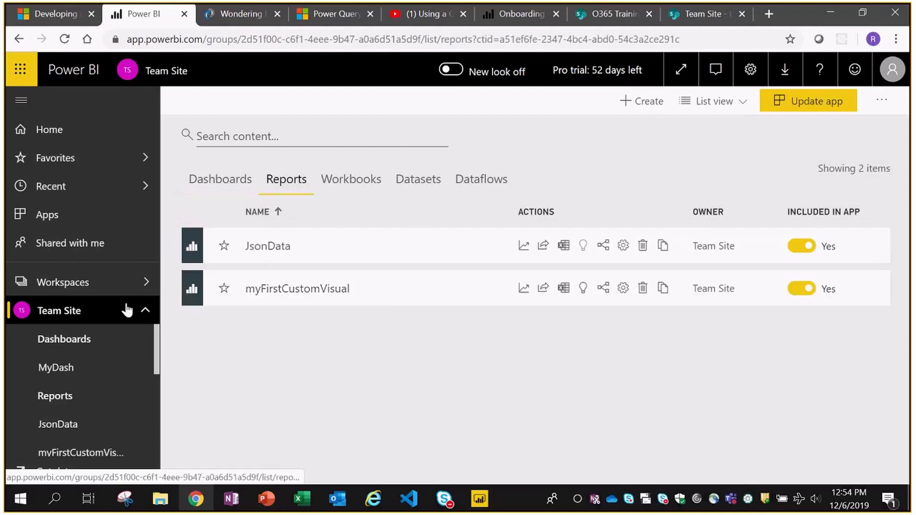
click(86, 310)
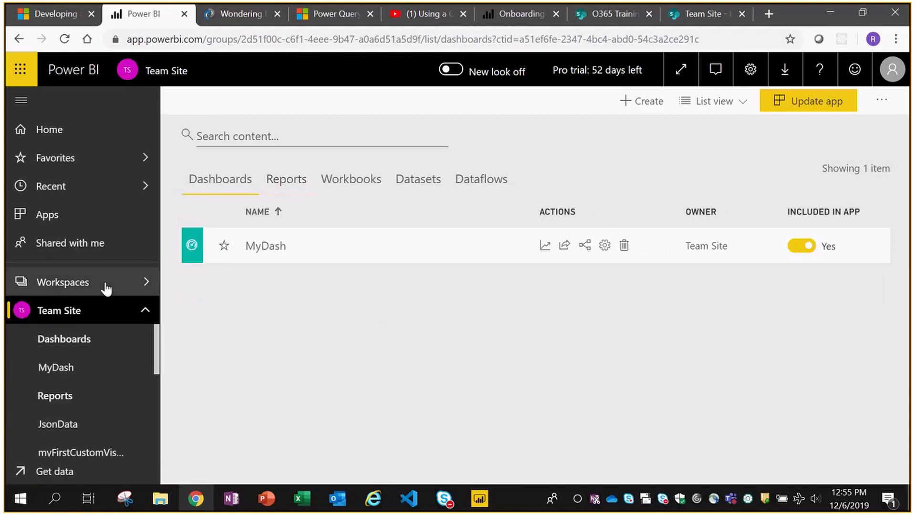
- Return to the PowerBI Training workspace and bring the TrainingFile report in Power BI Desktop forward
click(105, 283)
click(205, 308)
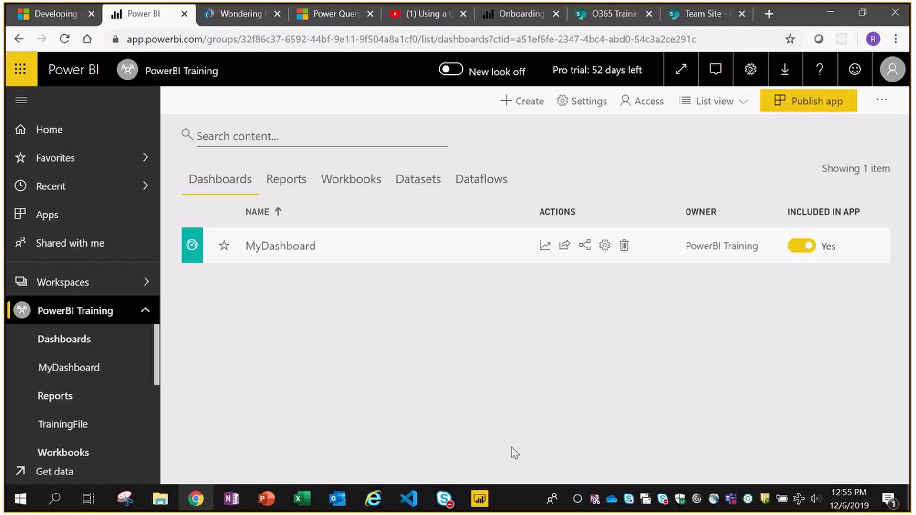
click(480, 498)
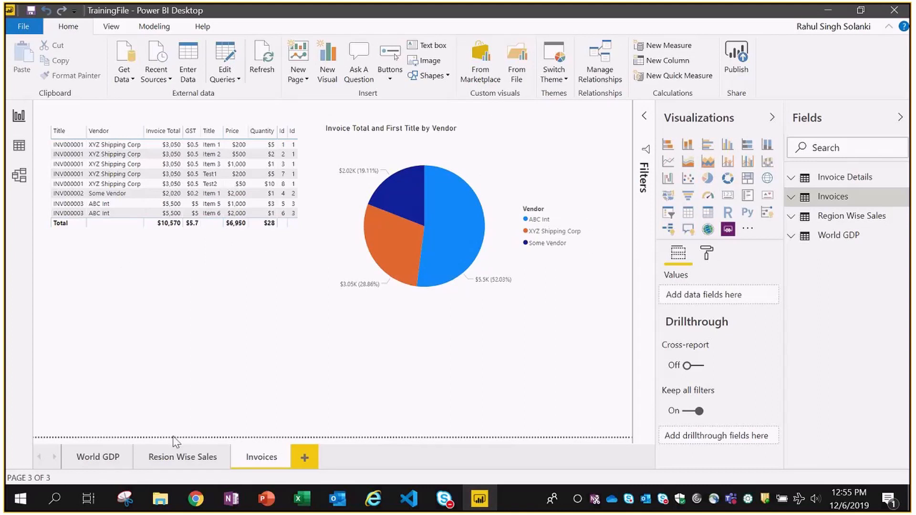
- Review the Resion Wise Sales and World GDP pages, glance at Get Data, then minimize Power BI Desktop
click(164, 458)
click(86, 459)
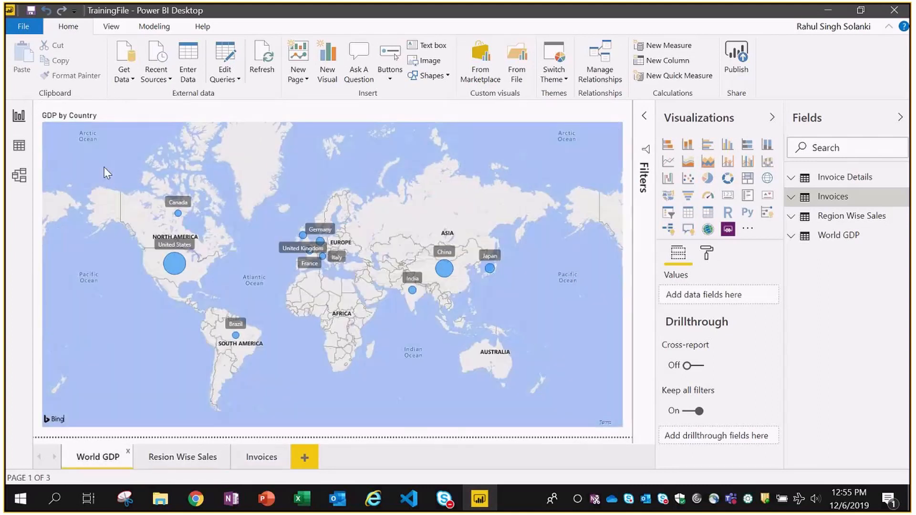
click(134, 78)
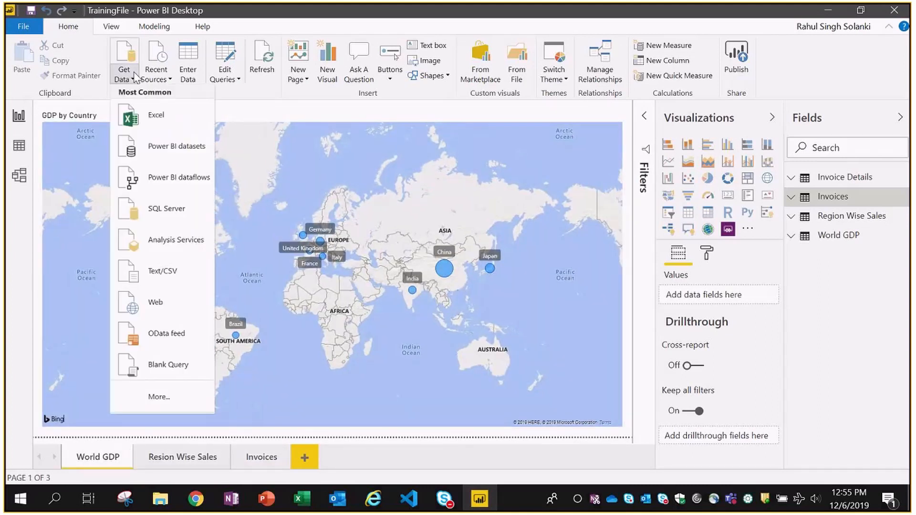
click(829, 10)
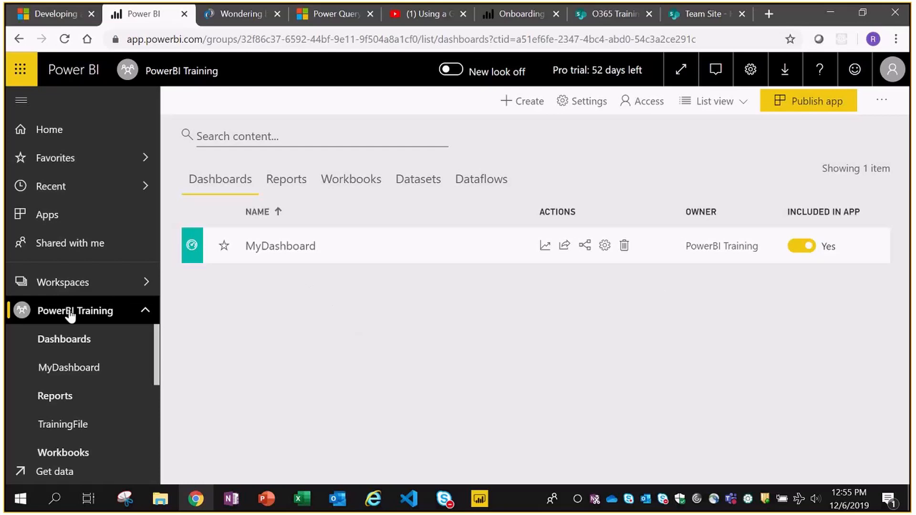
- Browse the workspace's Reports, Workbooks and Datasets tabs, checking TrainingFile dataset options, then return to Reports
click(300, 190)
click(350, 182)
click(407, 186)
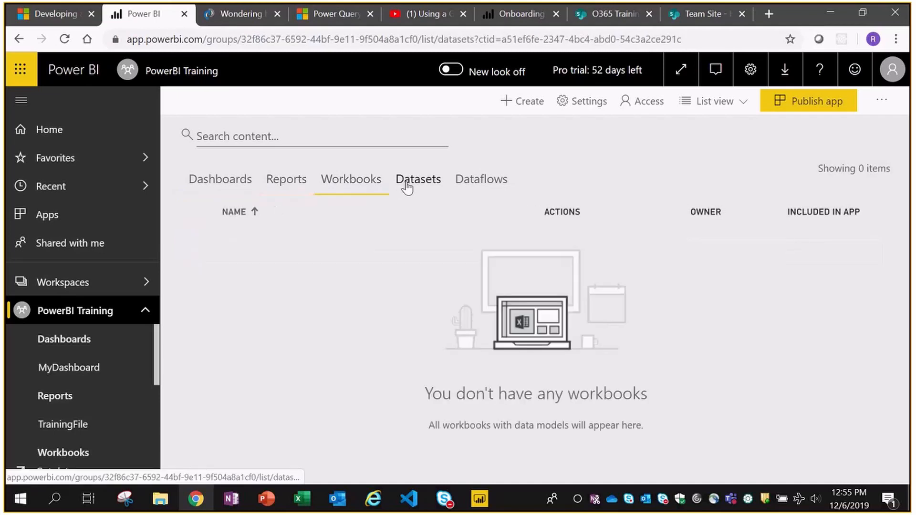
click(420, 184)
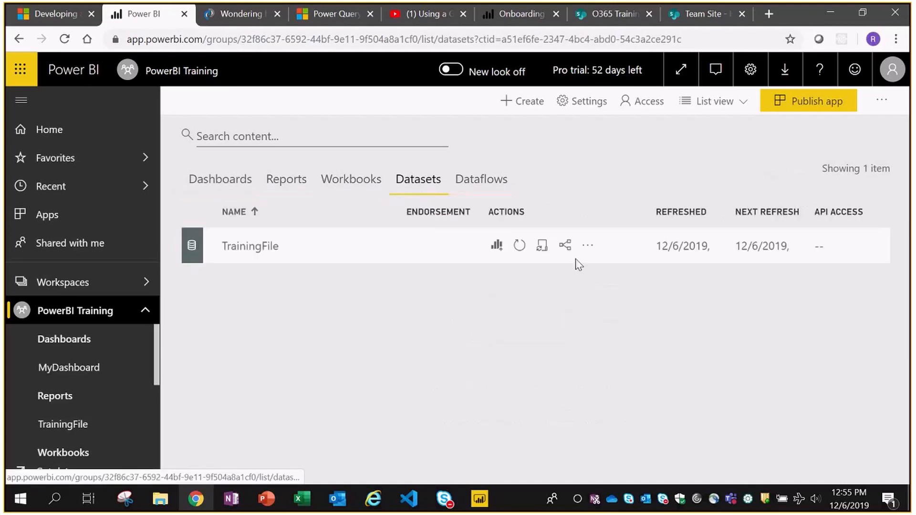
click(587, 245)
click(340, 262)
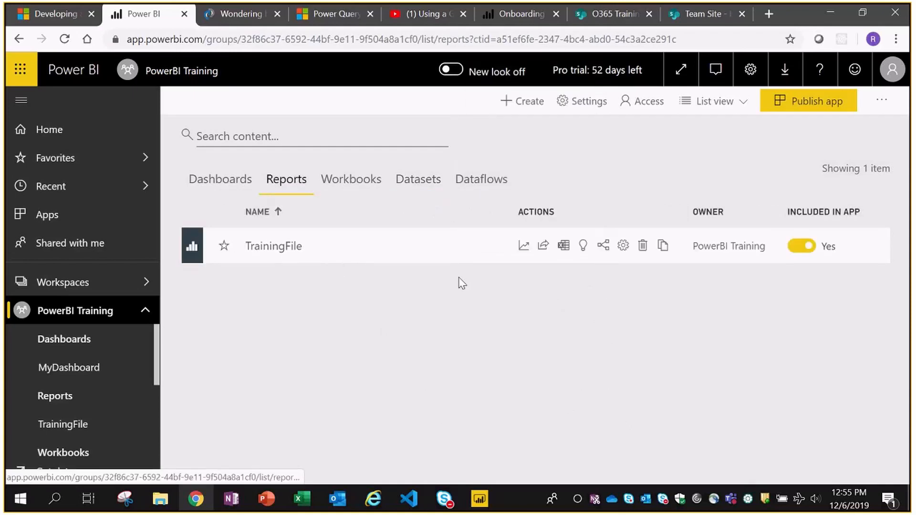
click(373, 499)
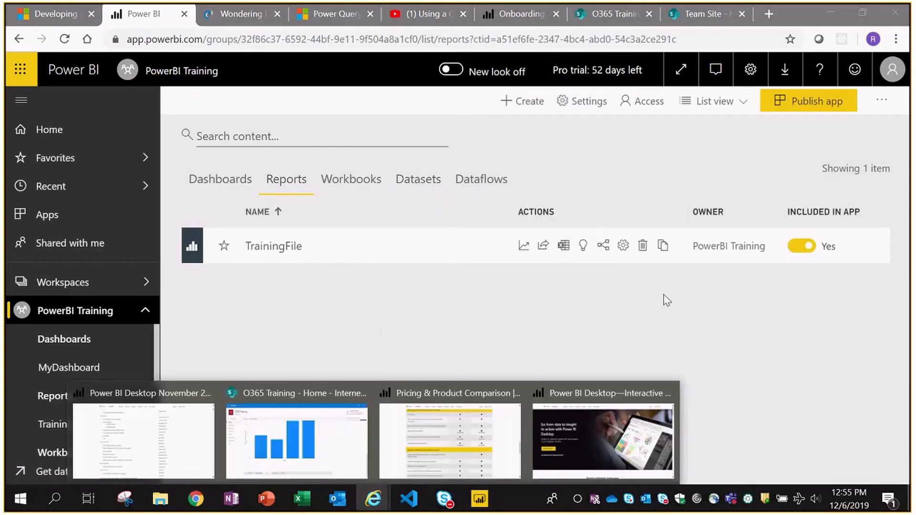
click(667, 301)
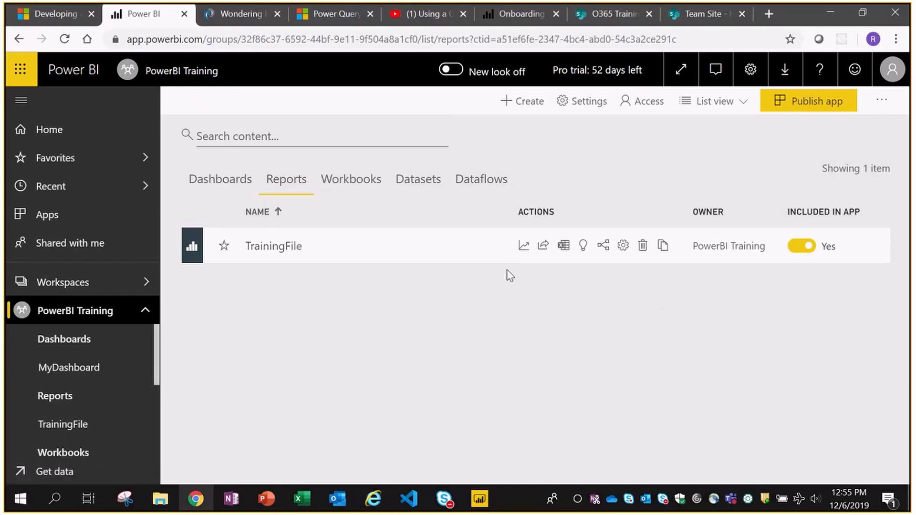
- Open the TrainingFile report and flip through World GDP and Resion Wise Sales back to Invoices
click(262, 248)
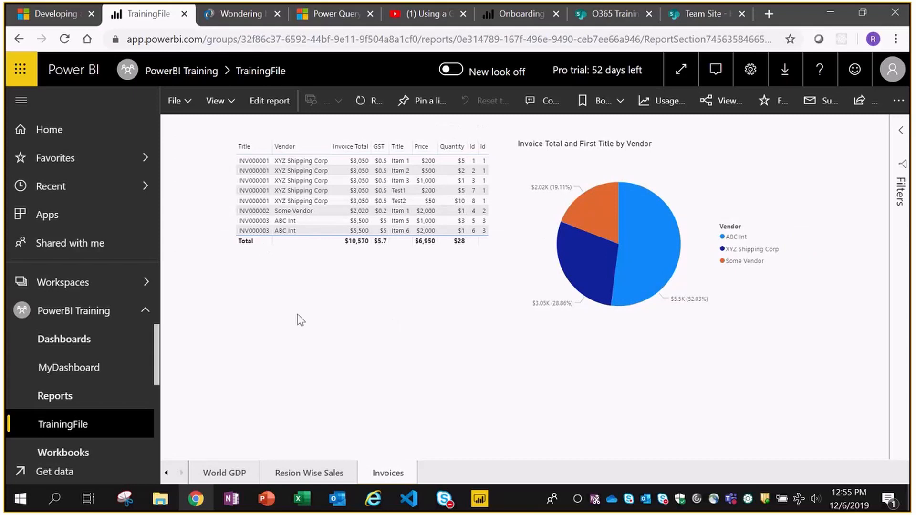
click(188, 101)
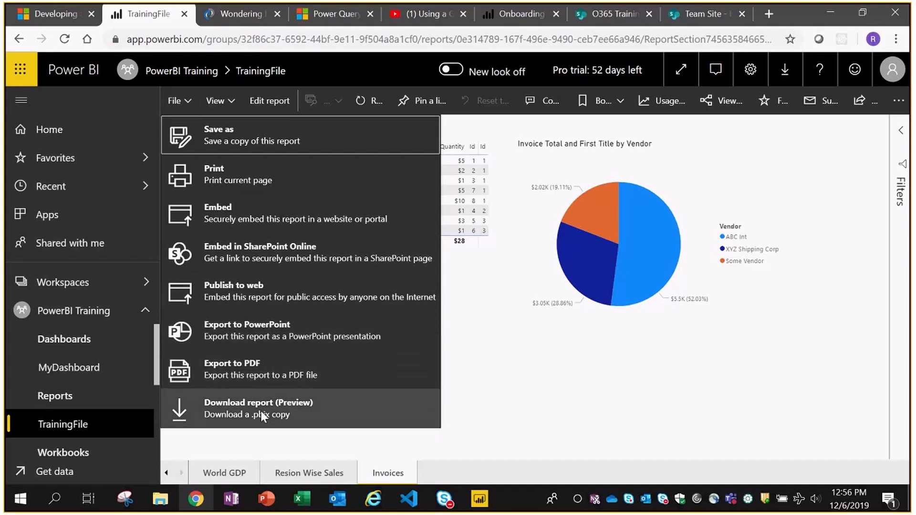
click(689, 368)
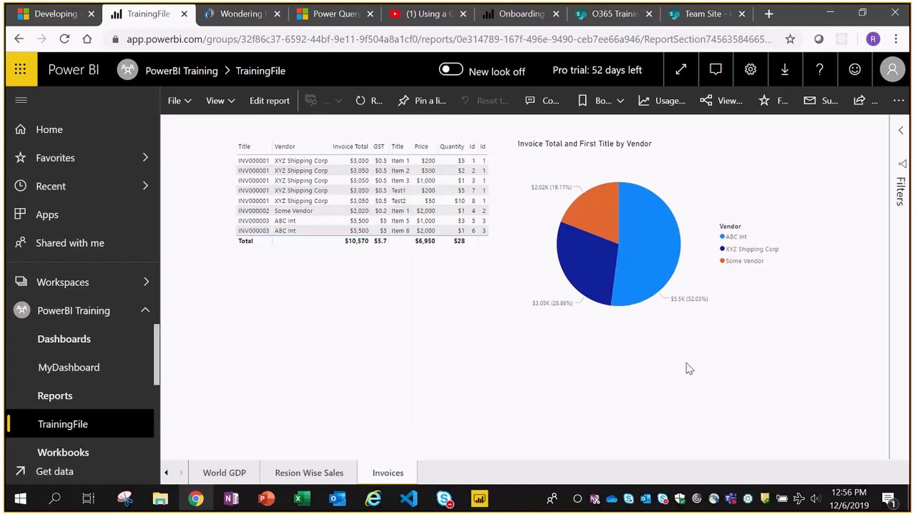
click(221, 473)
click(309, 472)
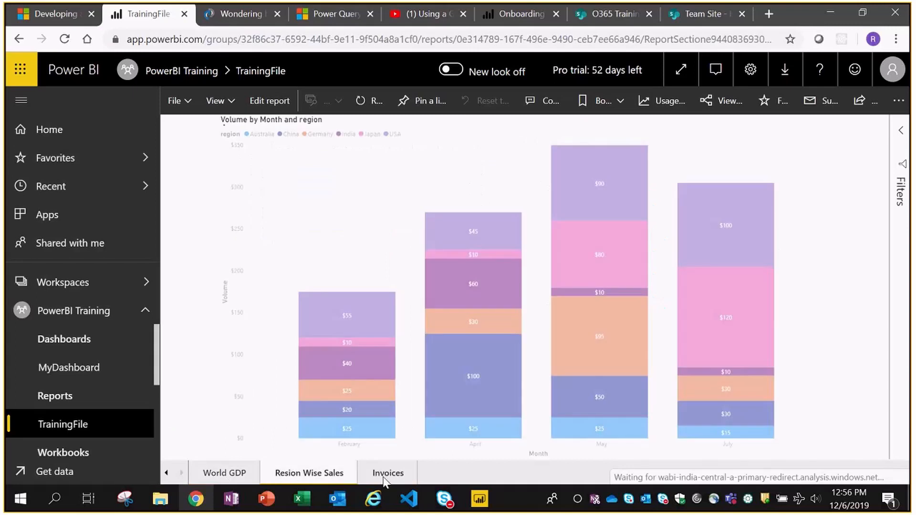
click(388, 473)
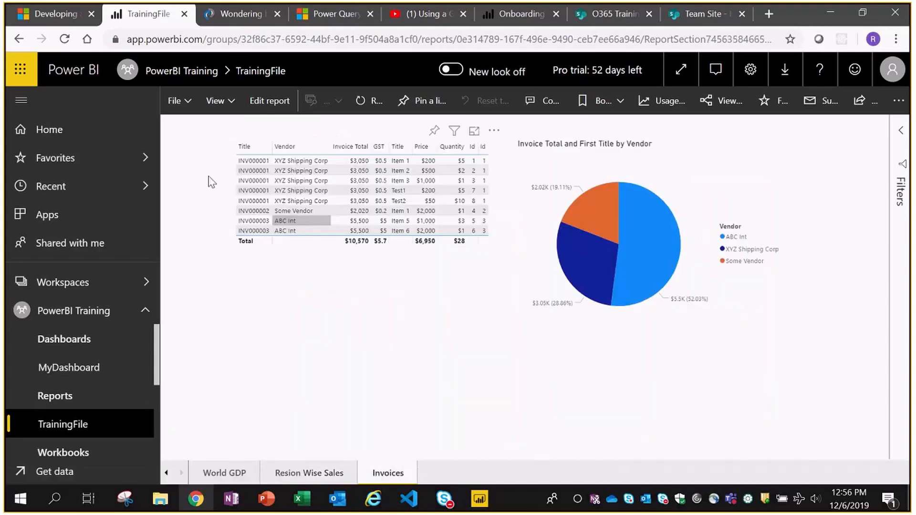
- Use File > Embed in SharePoint Online and select the TrainingFile report's secure embed URL
click(188, 103)
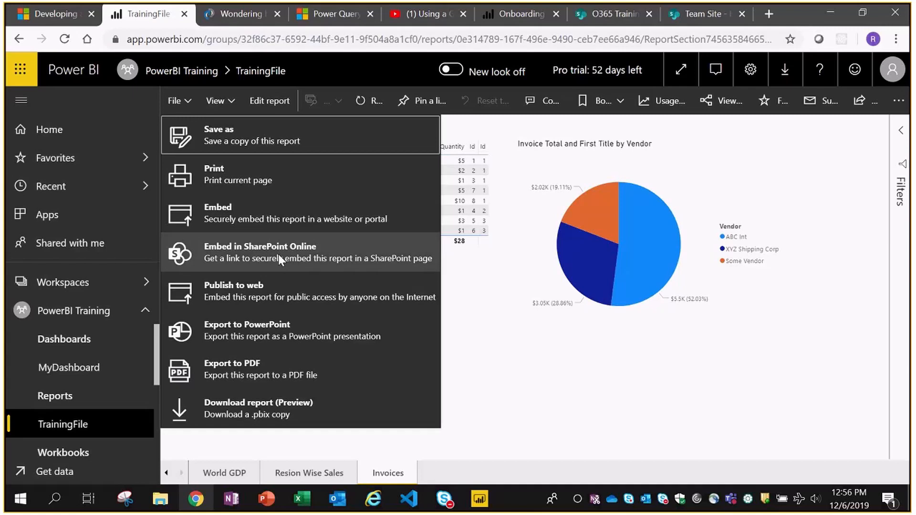
click(279, 258)
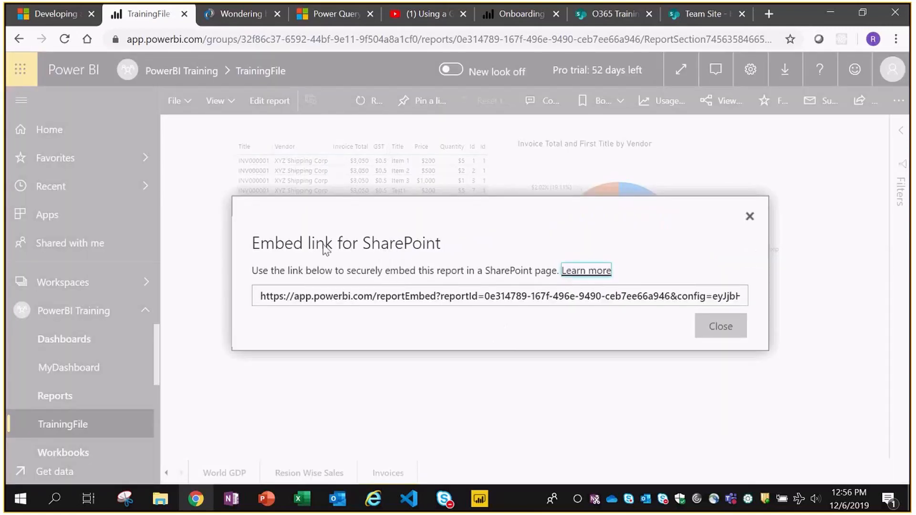
click(409, 296)
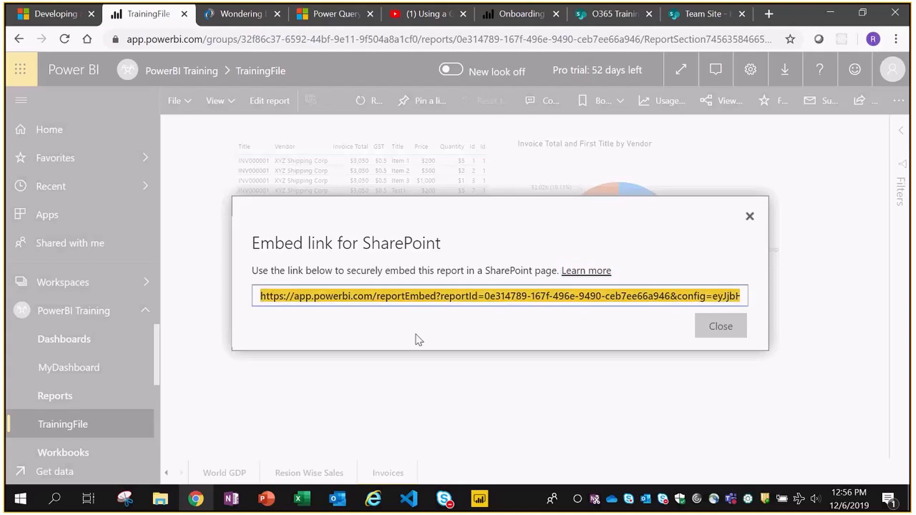
- Switch to the O365 Training SharePoint tab and scroll down to the embedded Power BI chart and back
click(605, 20)
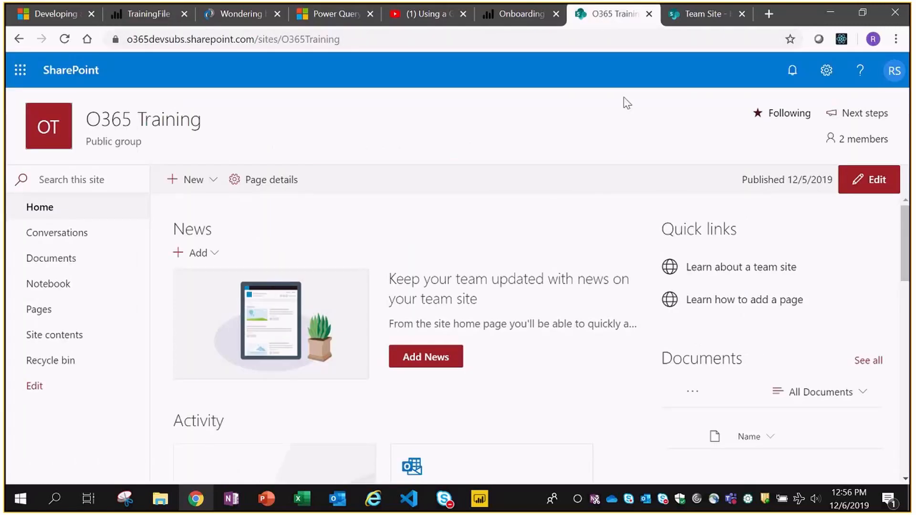
scroll(675, 315, down, 2)
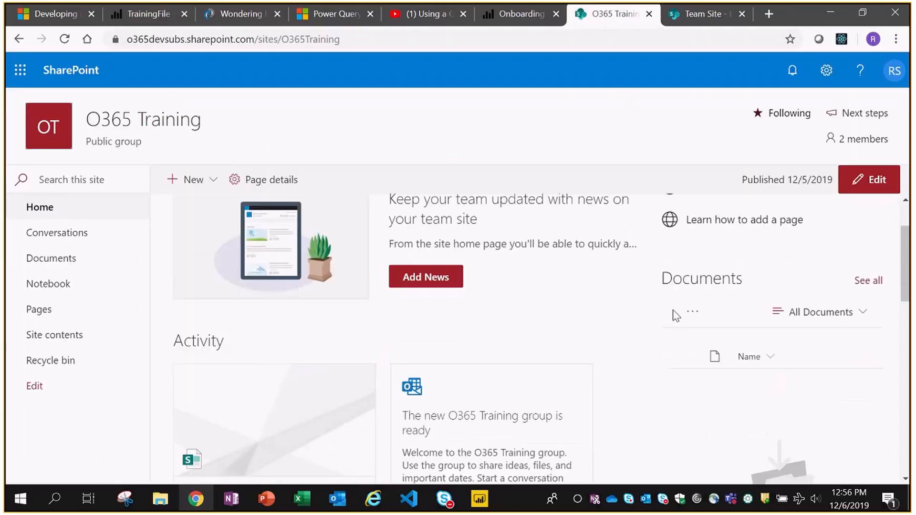
scroll(675, 314, down, 10)
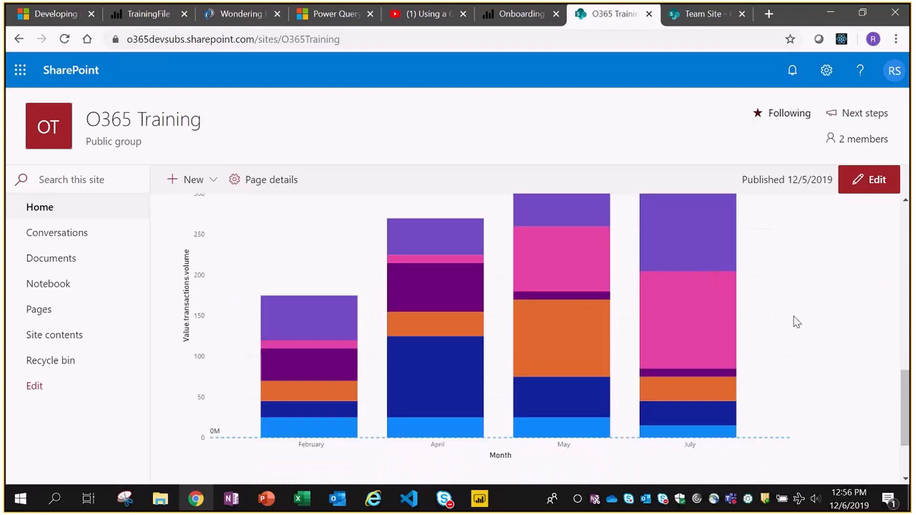
scroll(825, 257, up, 12)
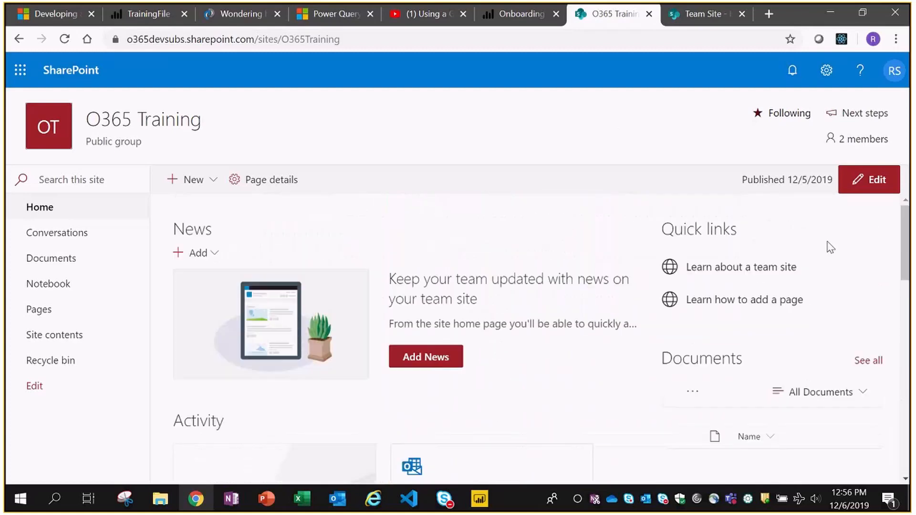
- Replace the Power BI web part's old report link with the TrainingFile embed link and republish the page
click(872, 188)
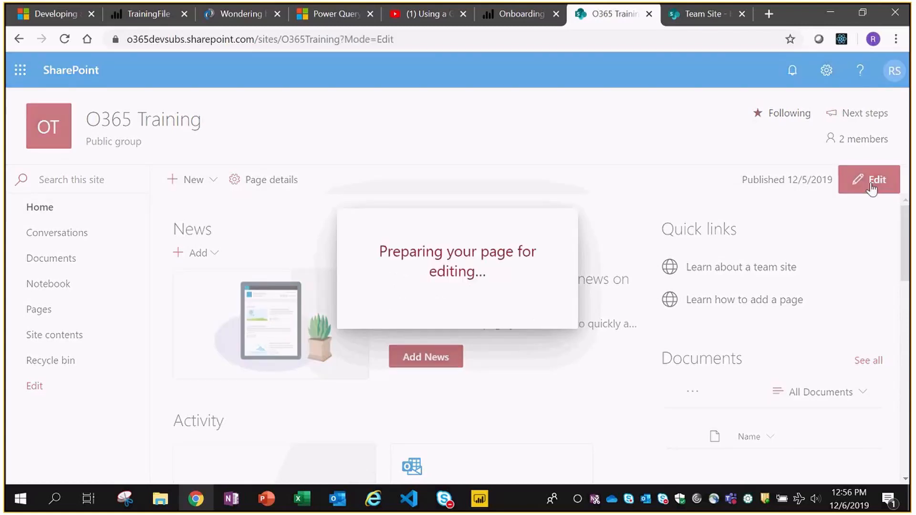
scroll(816, 263, down, 10)
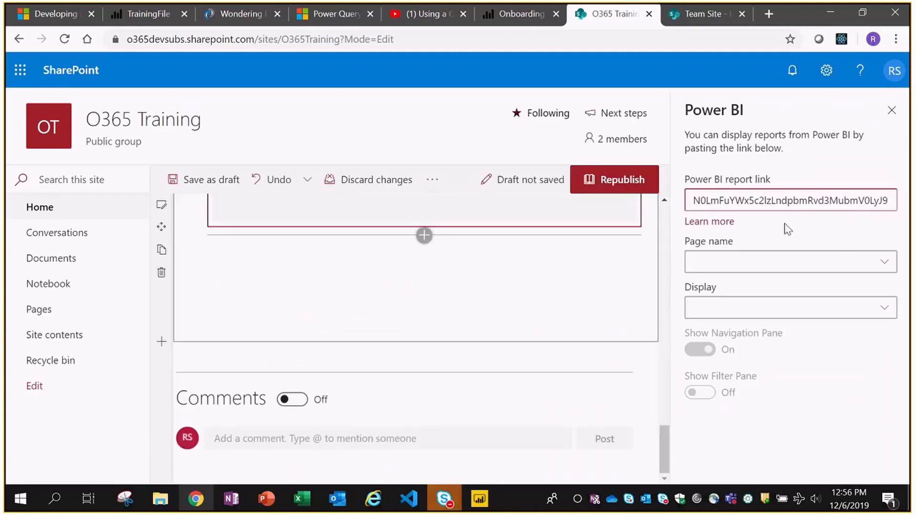
key(shift+Home)
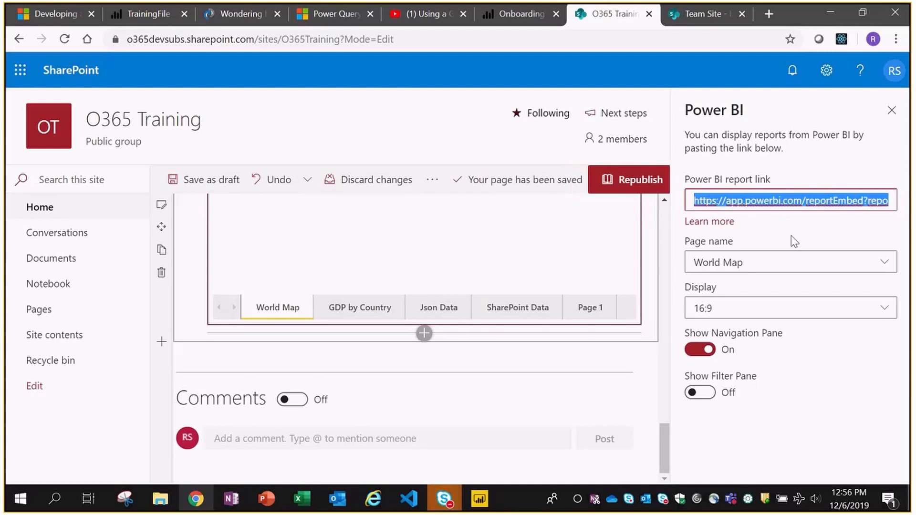
key(Delete)
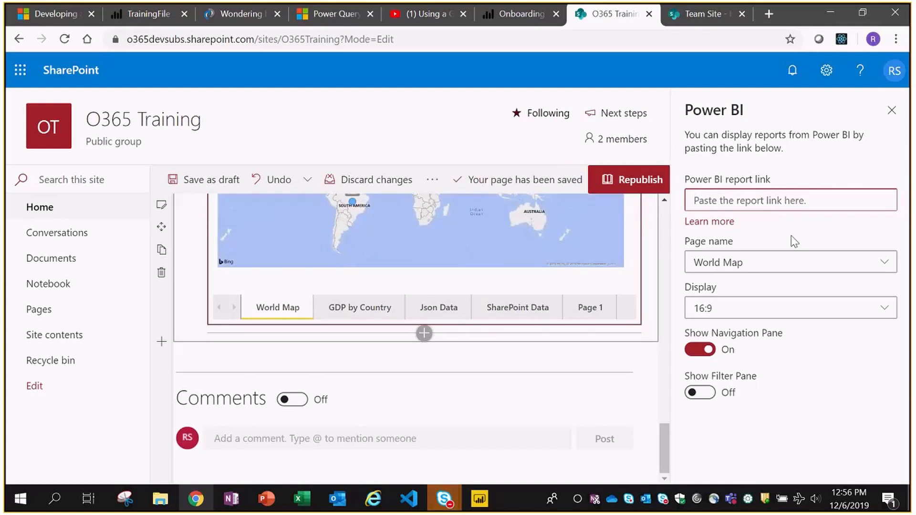
key(ctrl+v)
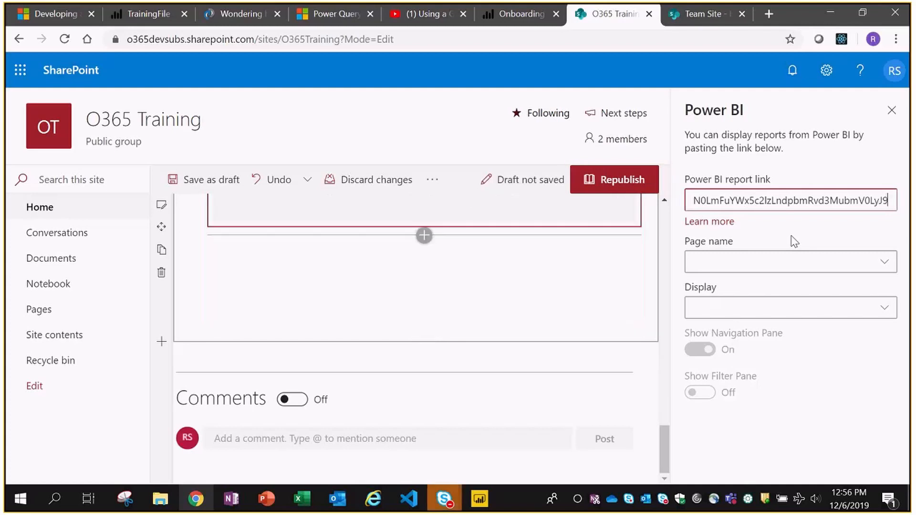
click(776, 264)
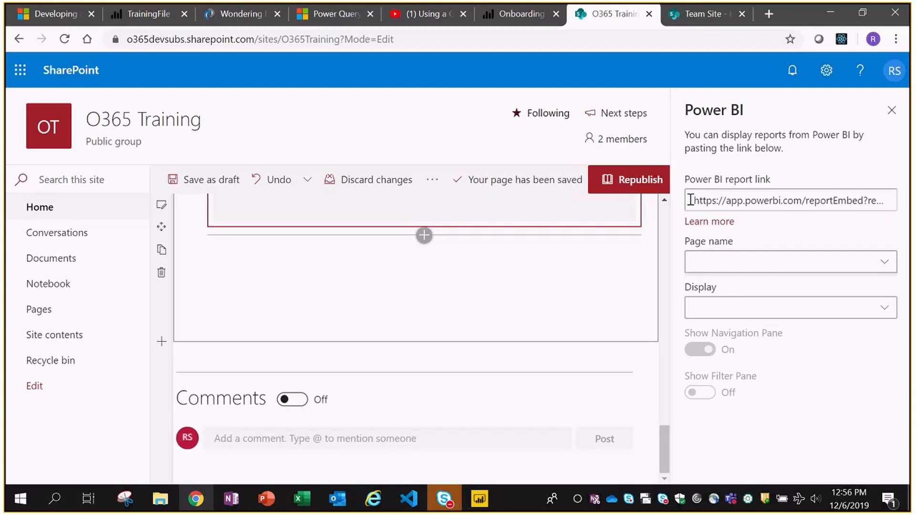
click(631, 181)
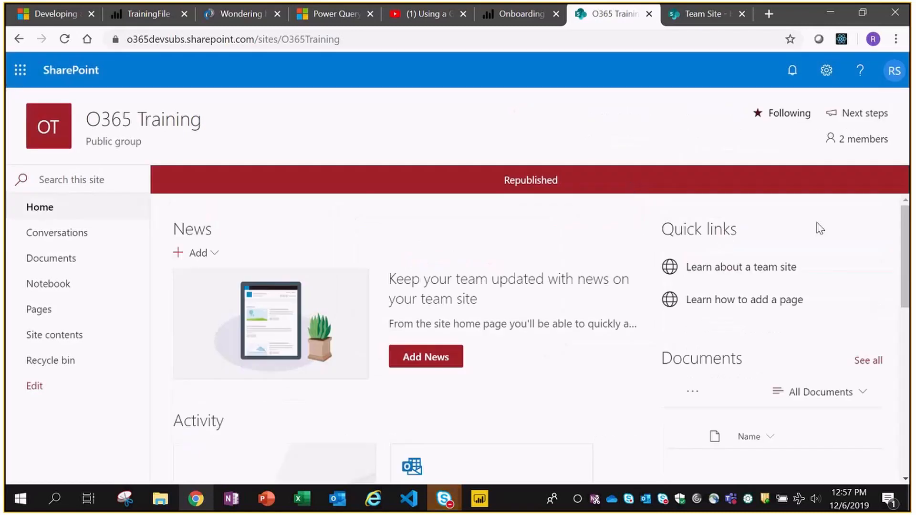
- Scroll through the home page and briefly open, then close, the site settings panel
scroll(818, 224, down, 6)
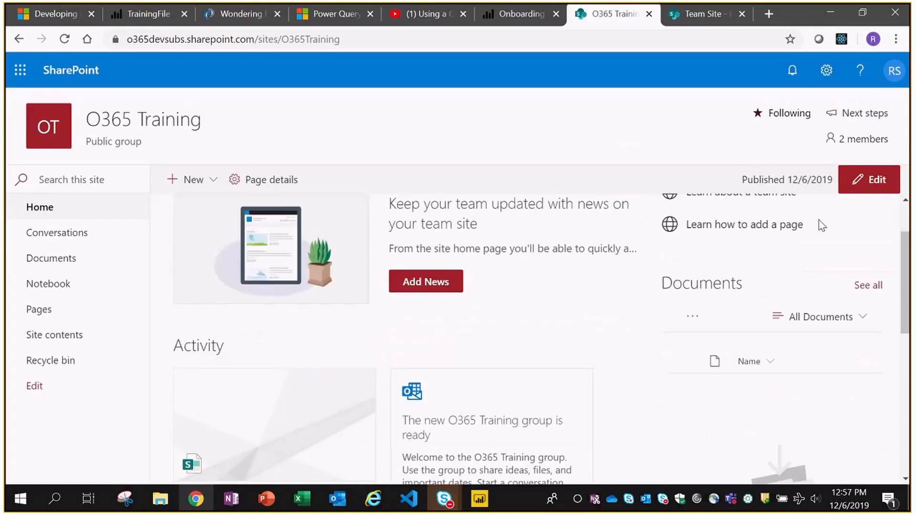
scroll(827, 318, down, 3)
scroll(757, 297, up, 7)
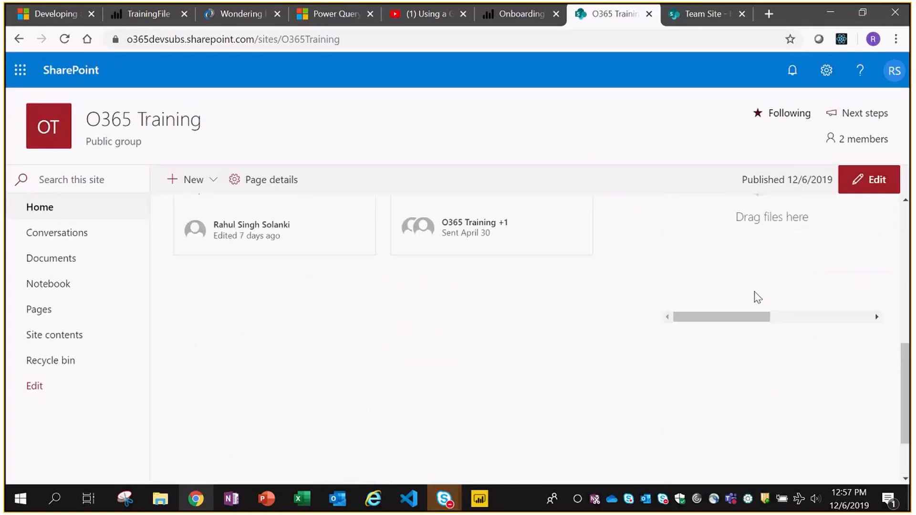
scroll(787, 287, down, 5)
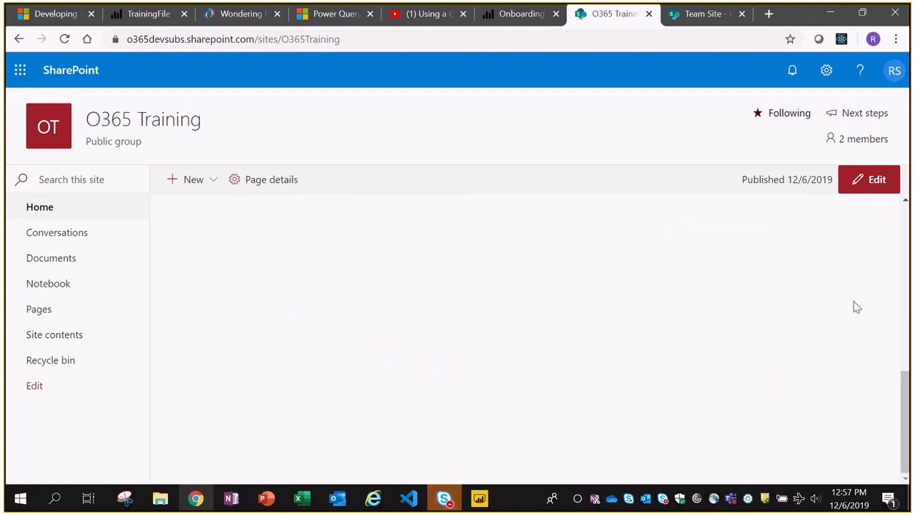
scroll(852, 307, up, 5)
click(830, 76)
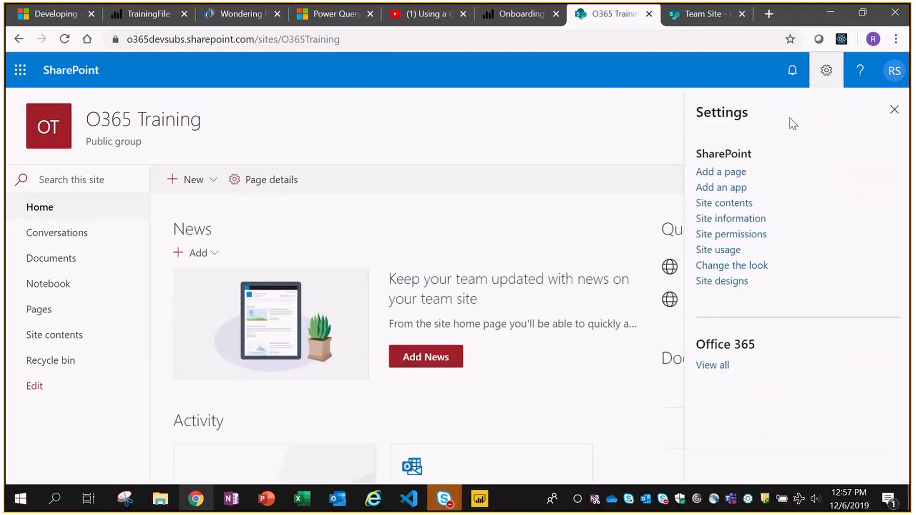
click(893, 110)
- Put the home page into edit mode and open the web part picker beside the Power BI web part
click(867, 183)
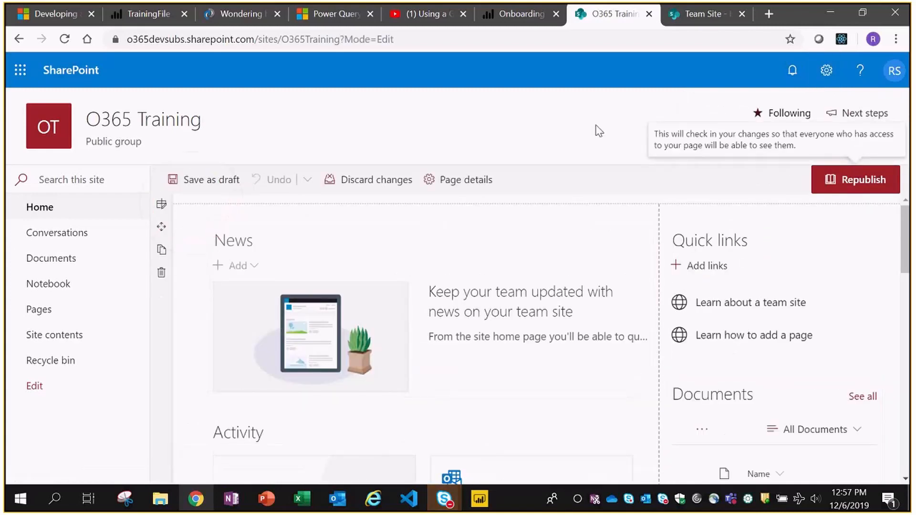
scroll(699, 276, down, 7)
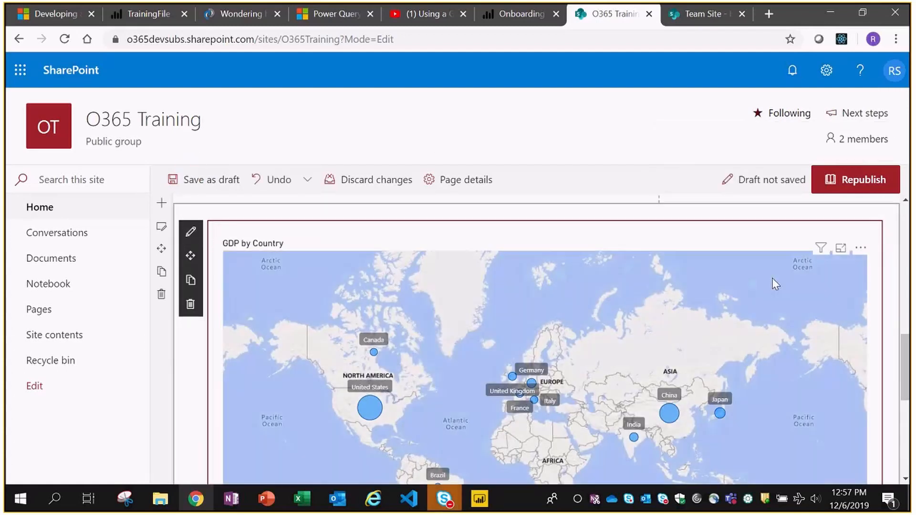
scroll(894, 346, down, 3)
scroll(895, 349, up, 2)
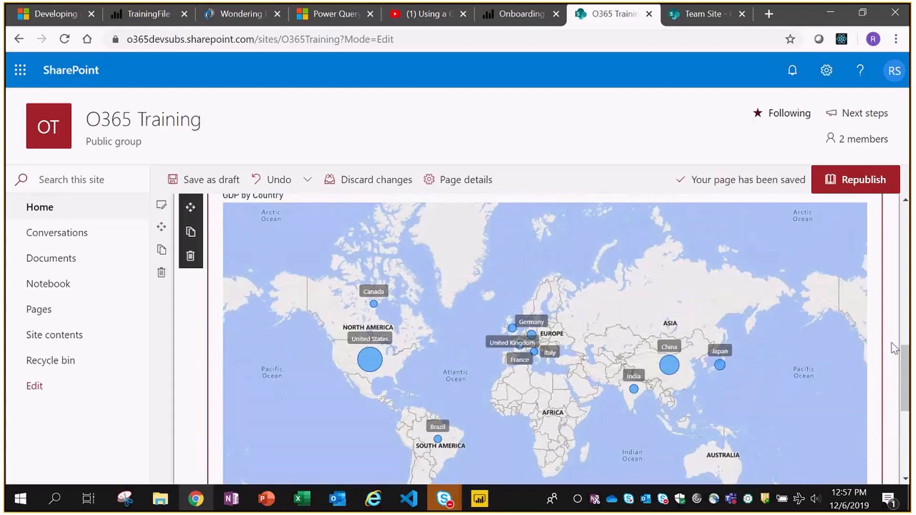
scroll(894, 348, up, 4)
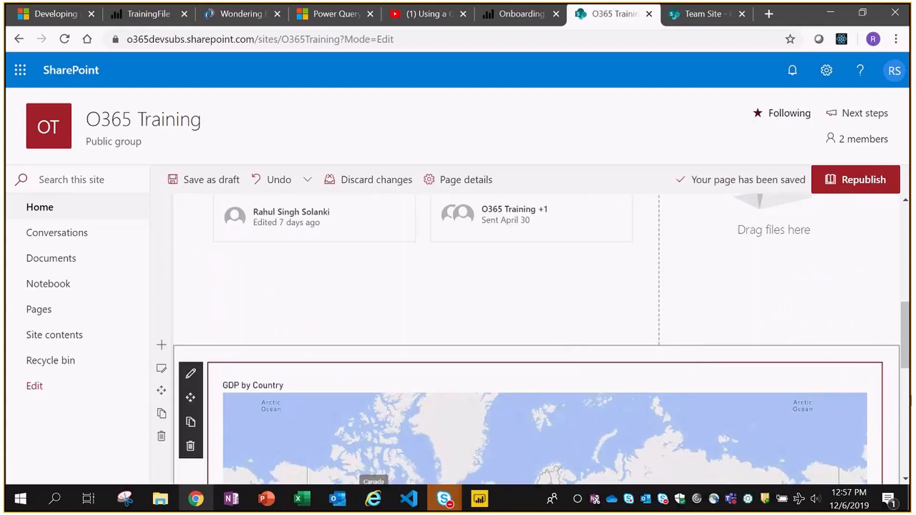
scroll(753, 412, down, 7)
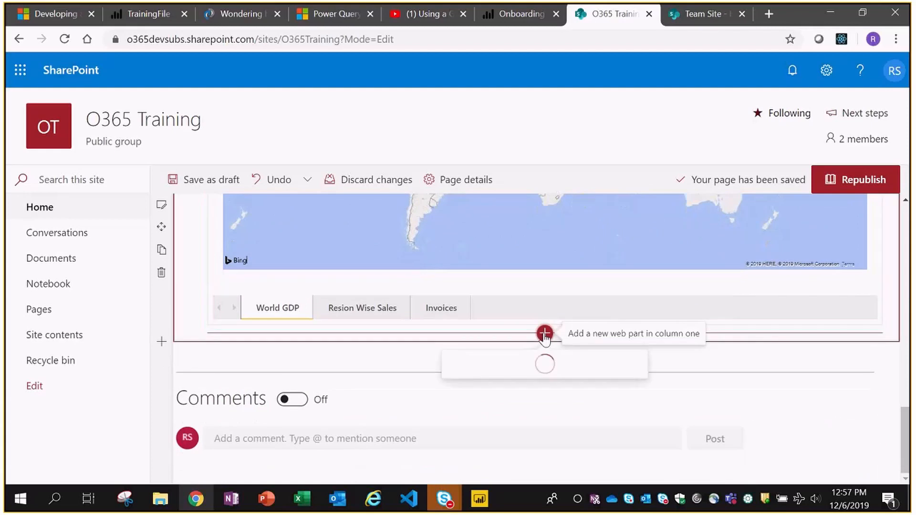
click(545, 332)
drag(642, 128, 636, 239)
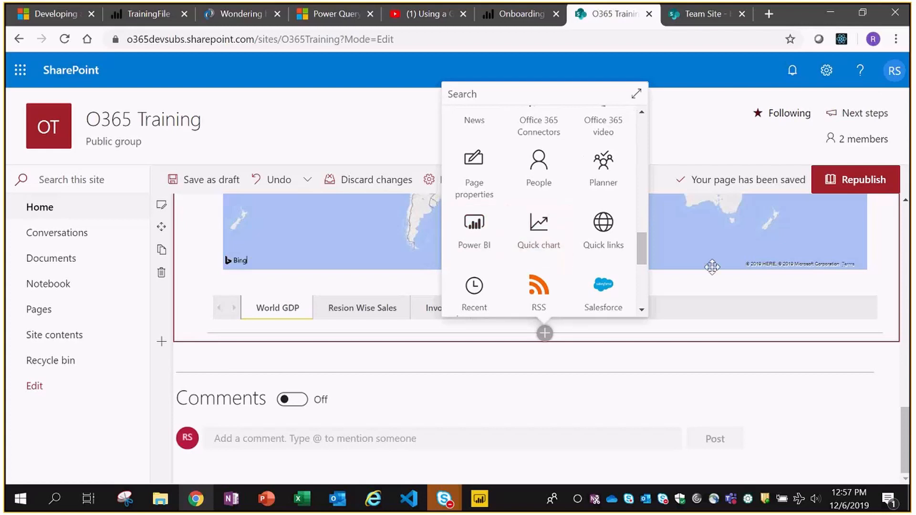
scroll(863, 295, up, 10)
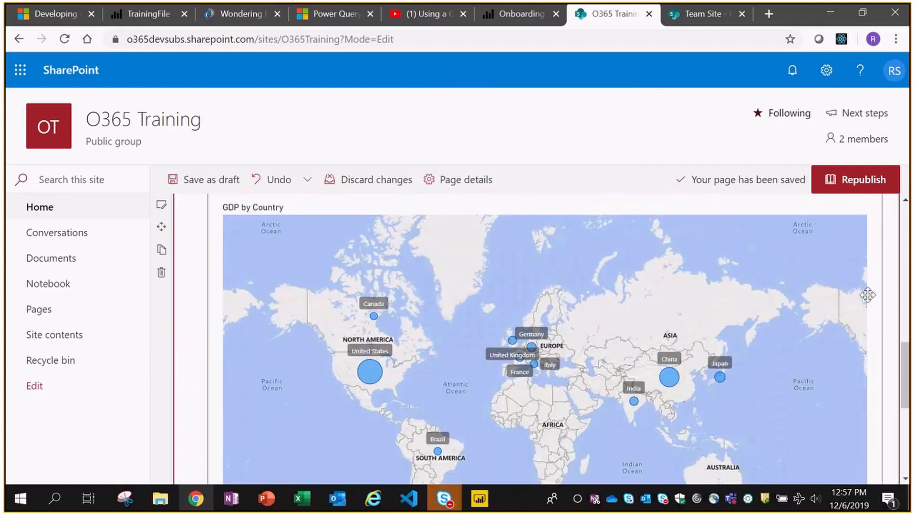
scroll(824, 306, down, 10)
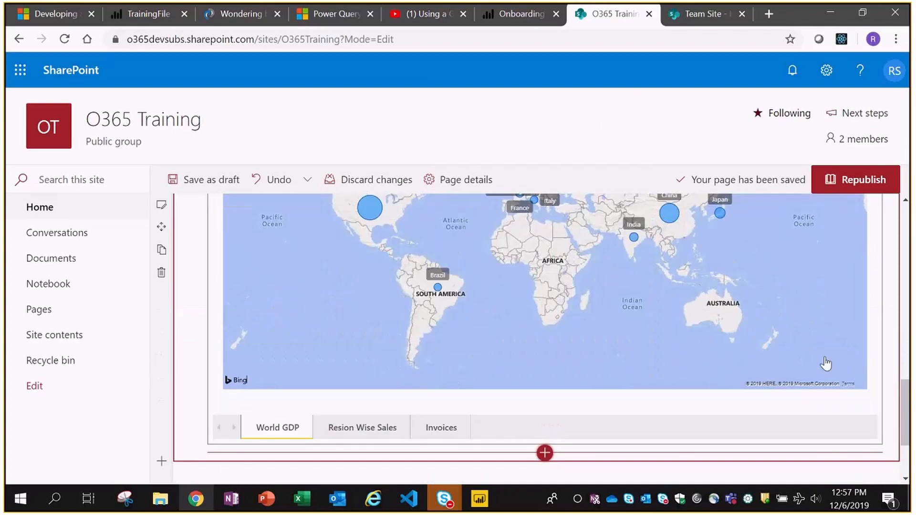
scroll(787, 282, up, 5)
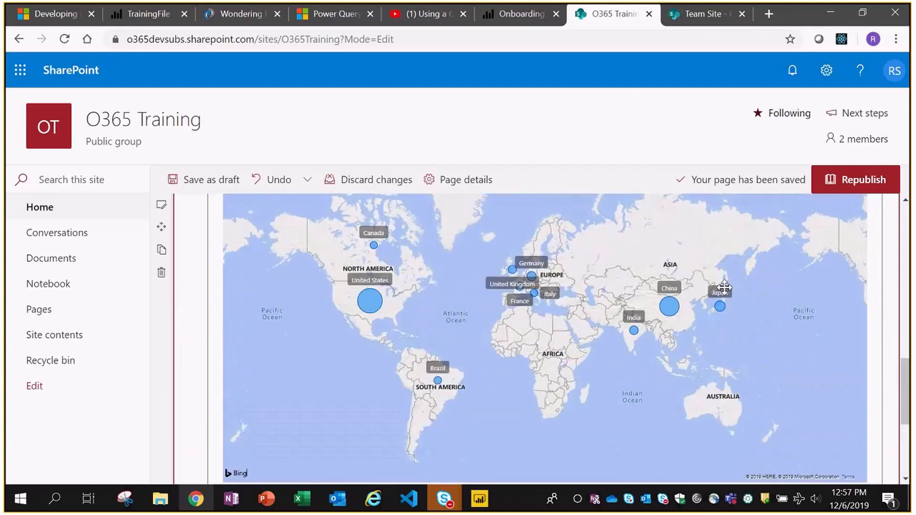
- Republish the edited home page and scroll down to the embedded report
click(854, 186)
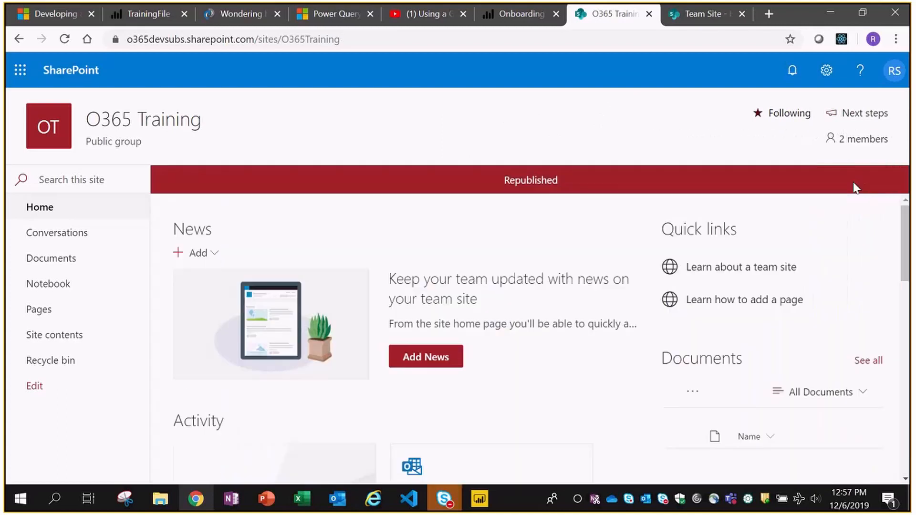
scroll(855, 251, down, 10)
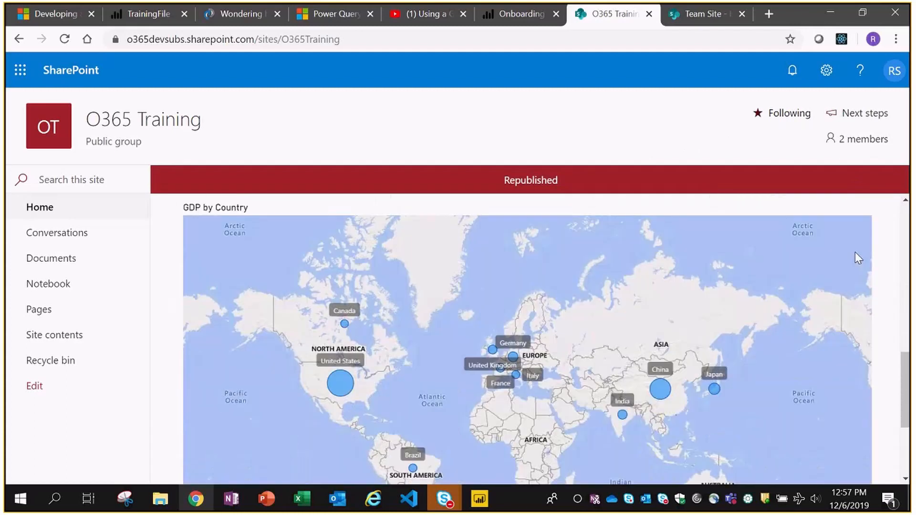
drag(904, 377, 908, 427)
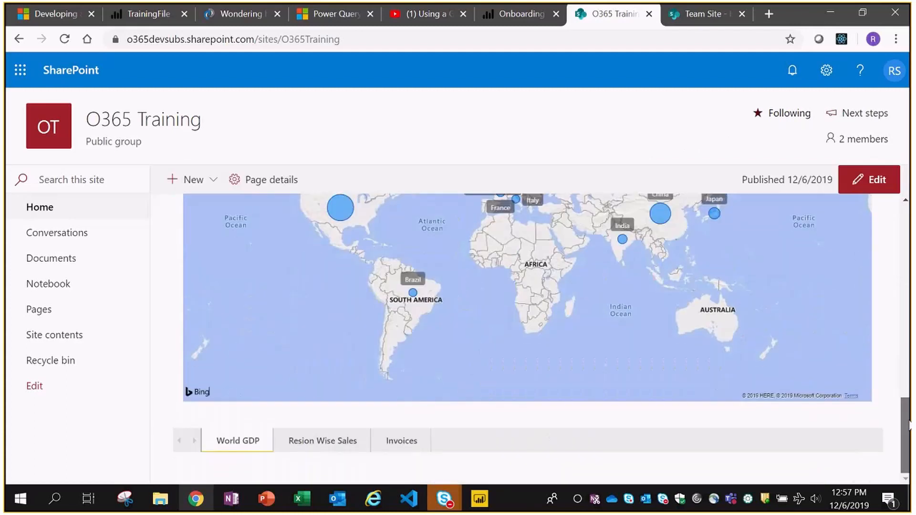
- Check the embedded report's Resion Wise Sales and Invoices pages, then go back to Power BI
click(325, 442)
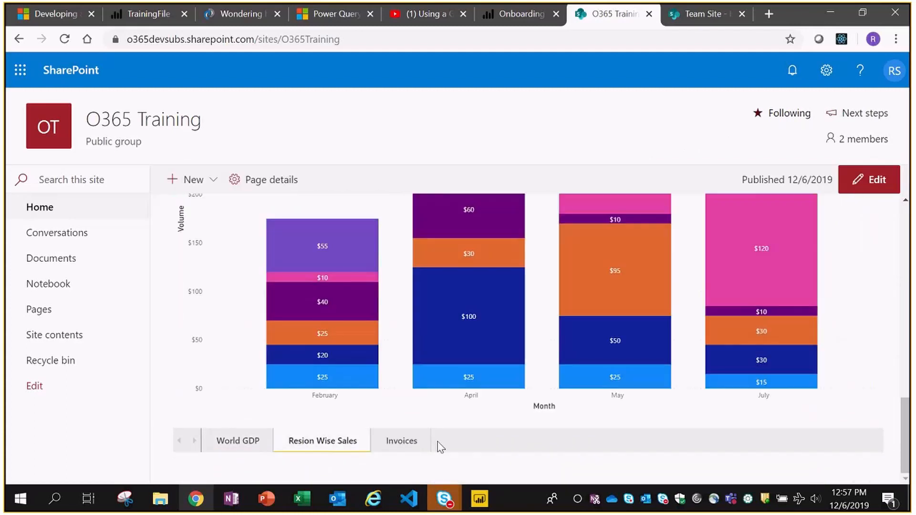
scroll(865, 353, up, 4)
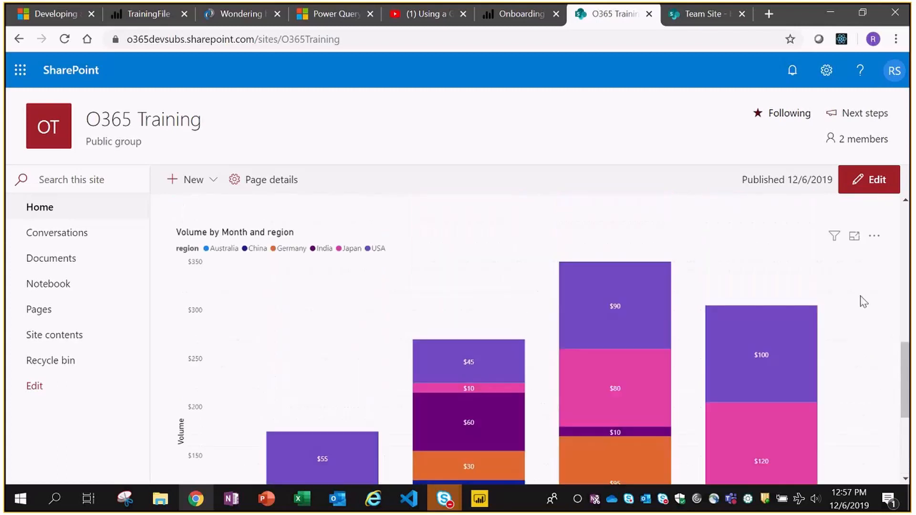
scroll(859, 306, down, 4)
click(394, 444)
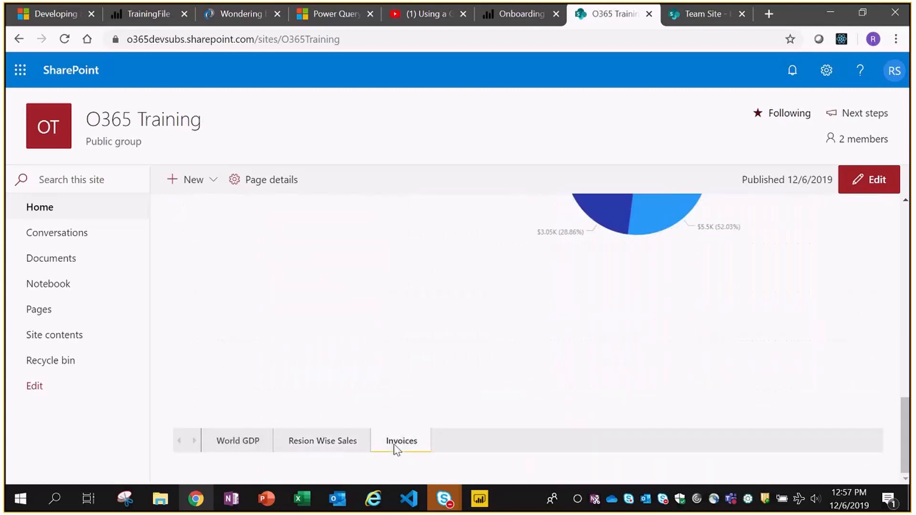
scroll(782, 313, up, 4)
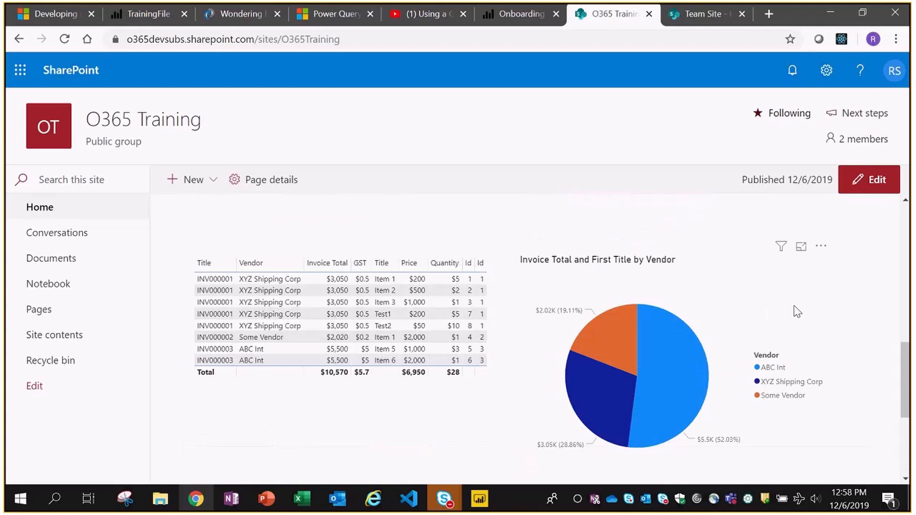
scroll(399, 340, down, 3)
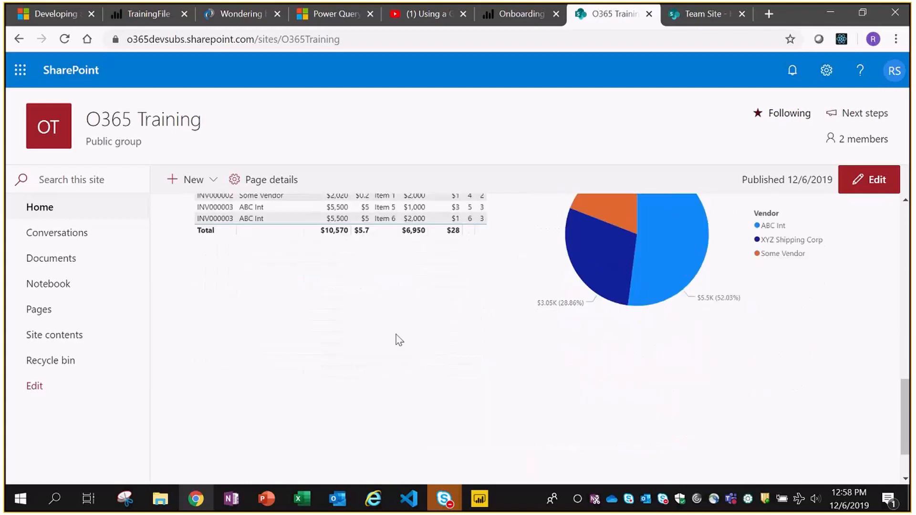
scroll(398, 340, down, 2)
click(129, 19)
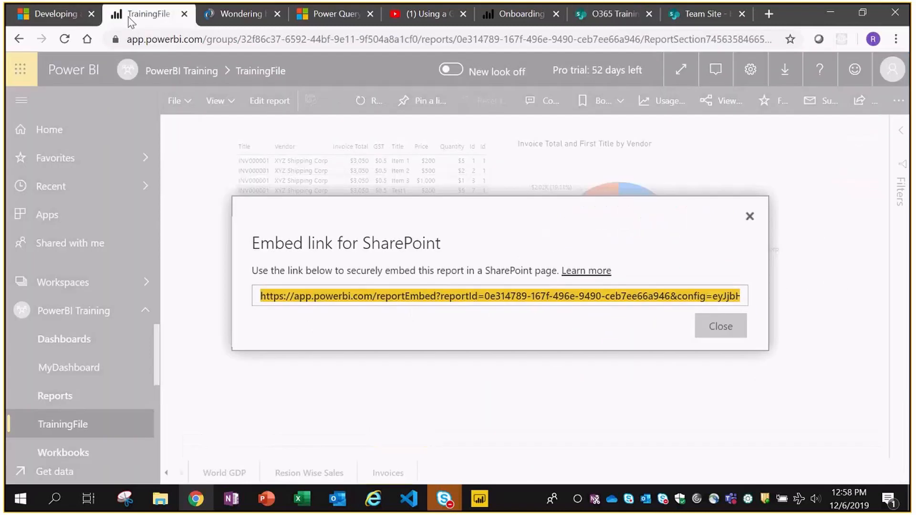
- Close the embed dialog and open TrainingFile's Resion Wise Sales page from the PowerBI Training workspace
click(719, 329)
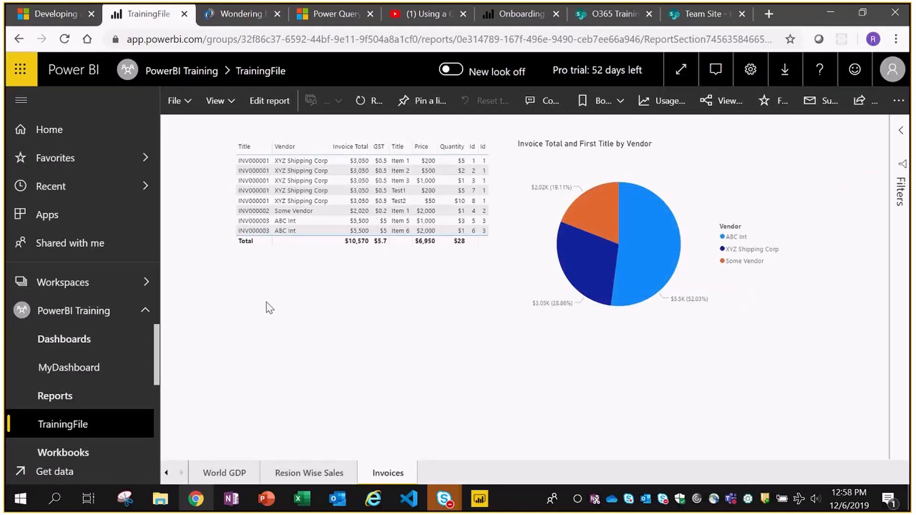
click(72, 311)
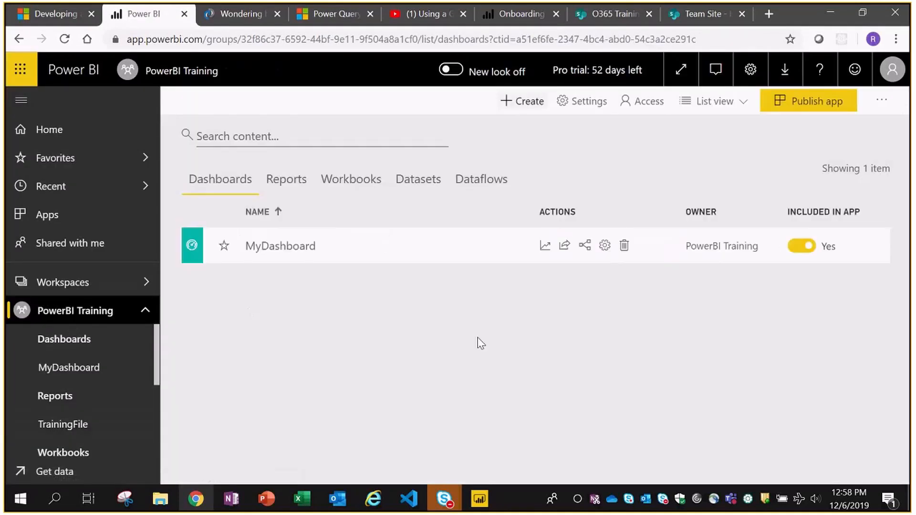
click(286, 180)
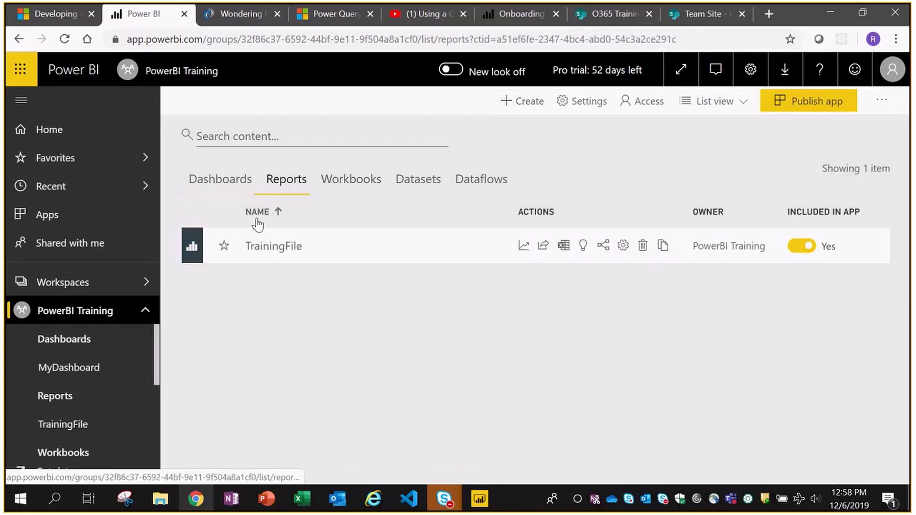
click(271, 247)
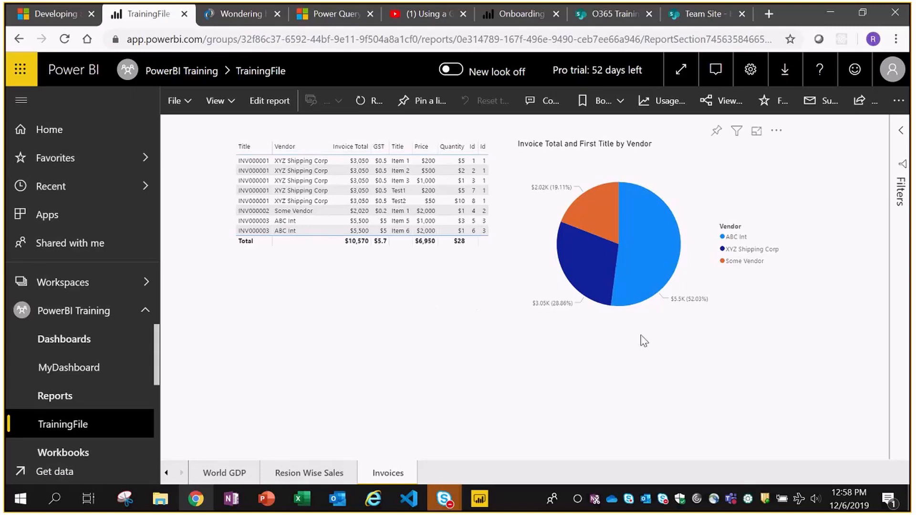
click(309, 473)
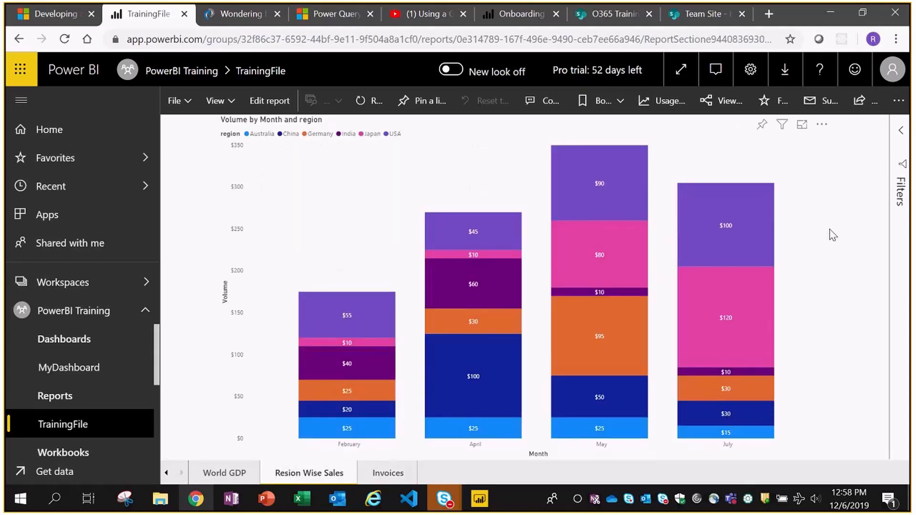
mouse_move(322, 309)
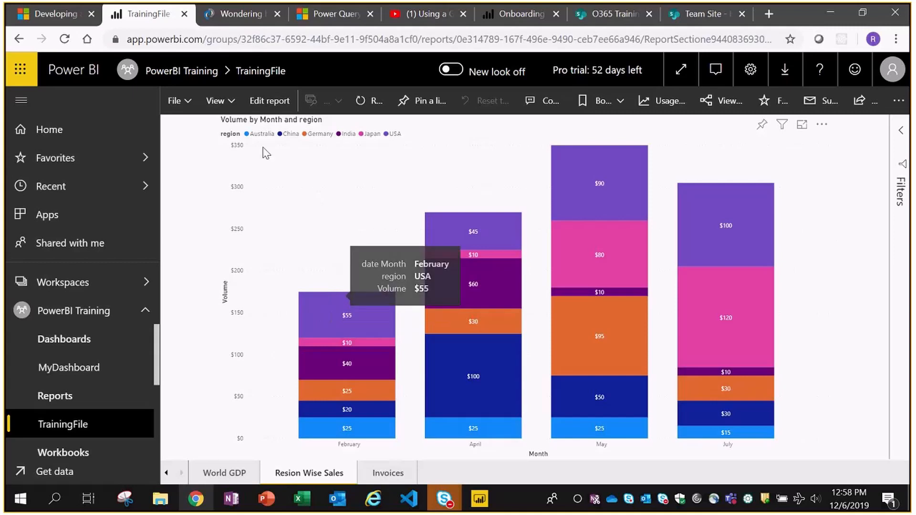
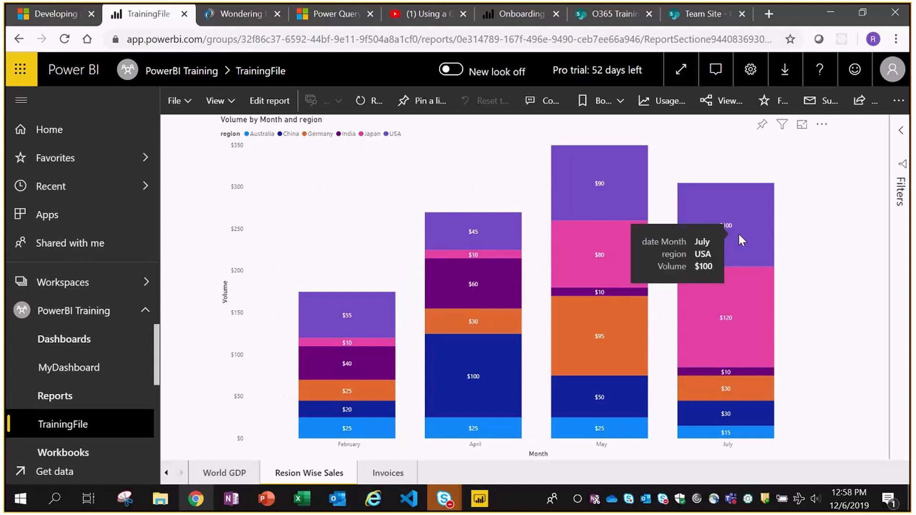
- Return from Power BI Desktop to the browser and open the PowerBI Training workspace
mouse_move(672, 364)
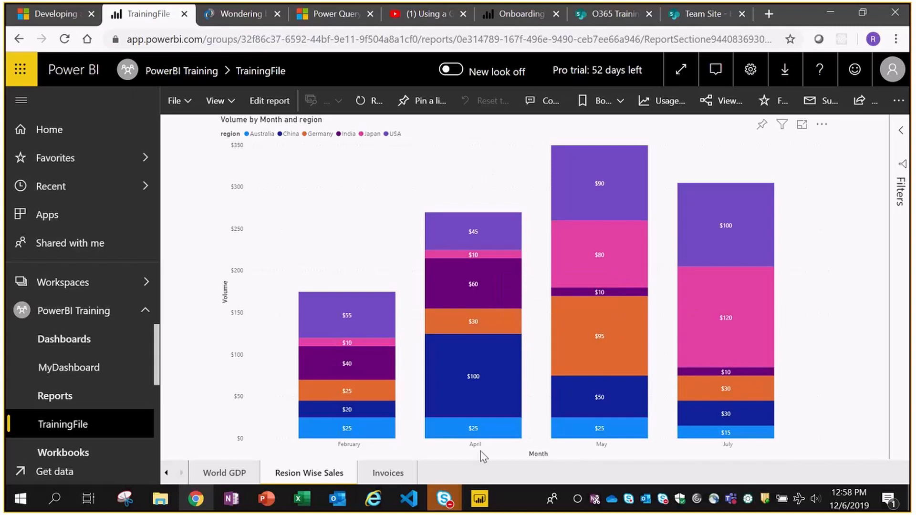
click(478, 506)
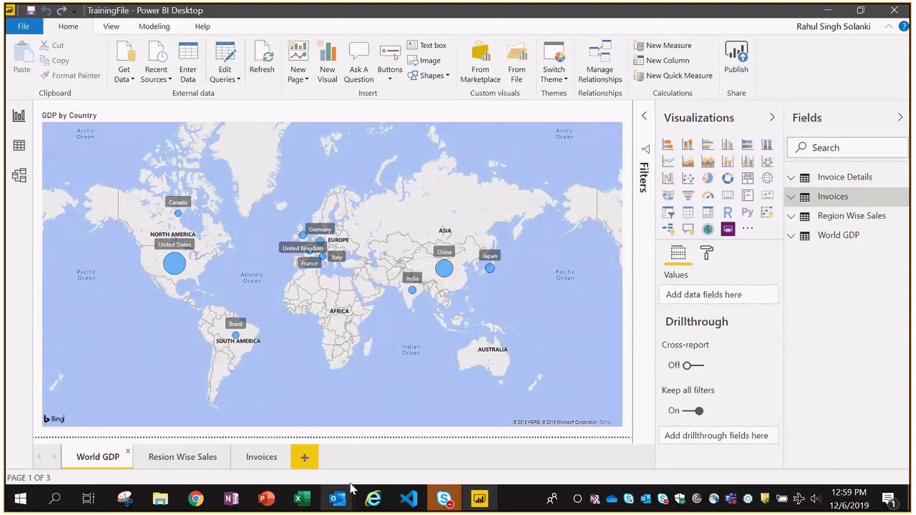
click(195, 499)
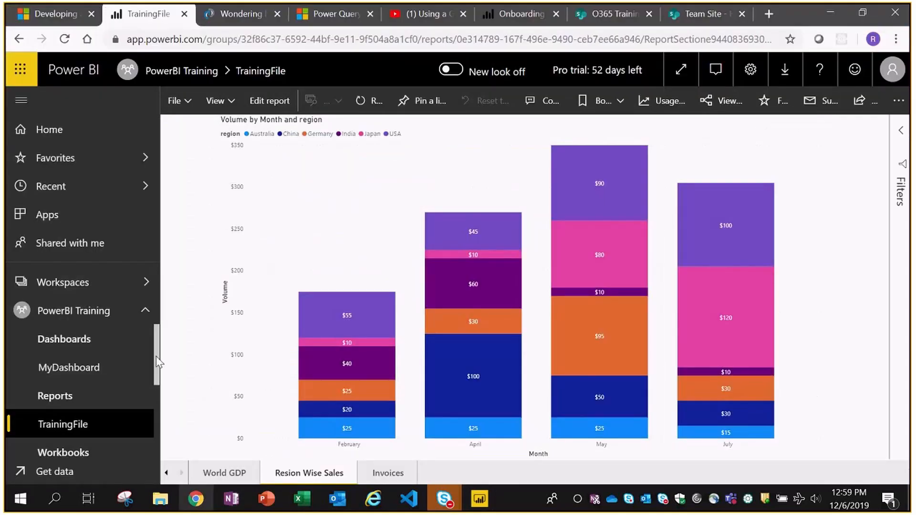
click(66, 317)
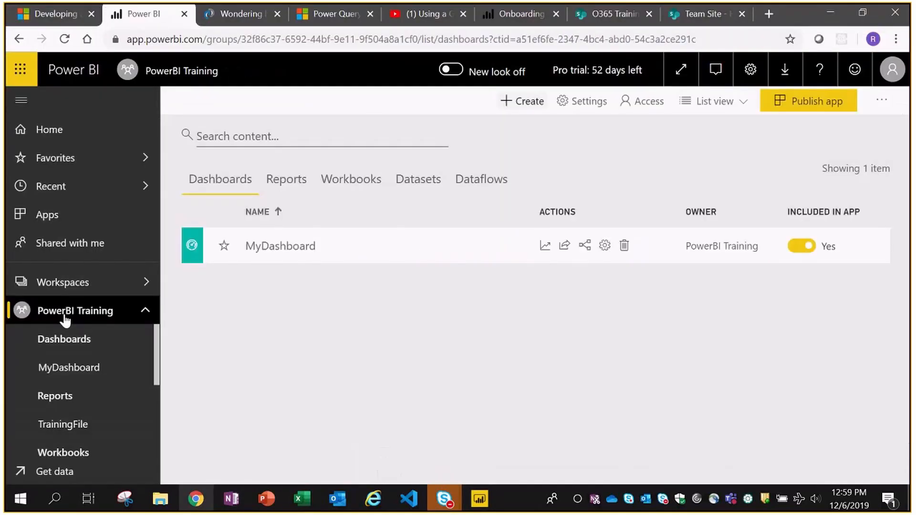
- Check the TrainingFile dataset's Security settings under Datasets, then switch to TrainingFile in Power BI Desktop
click(295, 181)
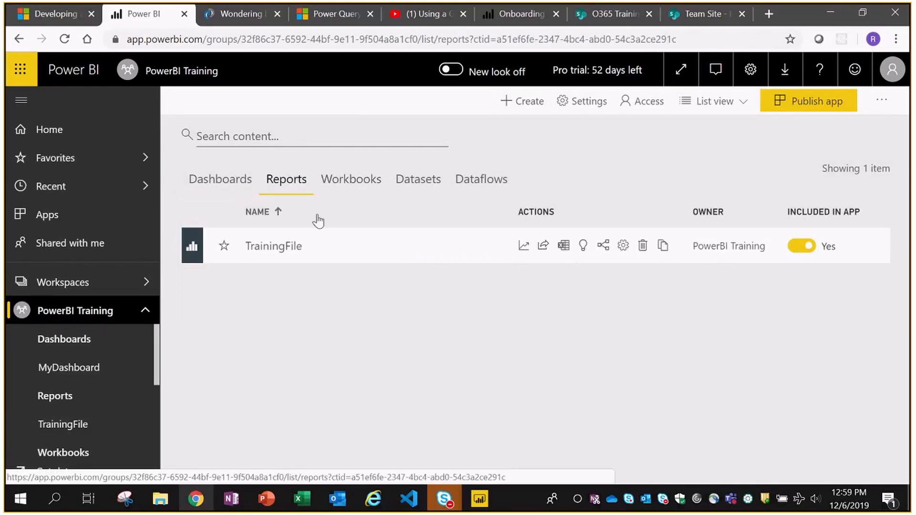
click(415, 187)
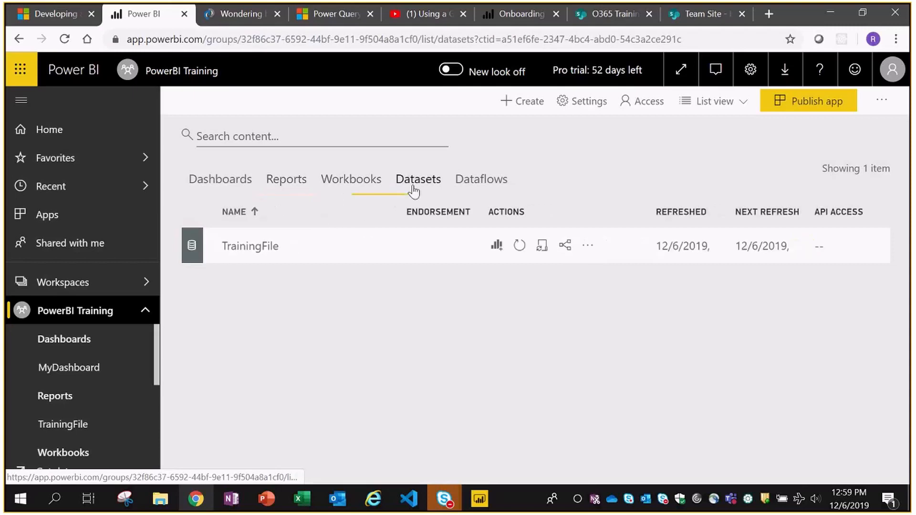
click(588, 247)
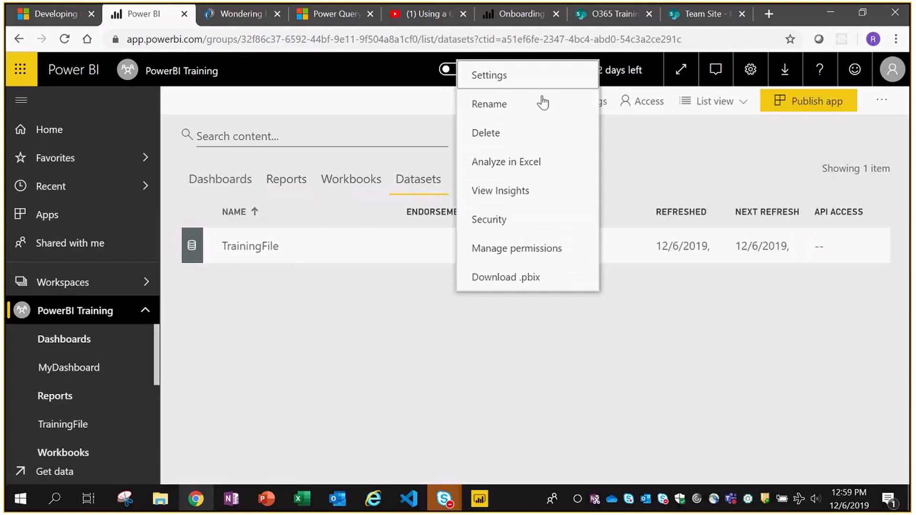
click(490, 224)
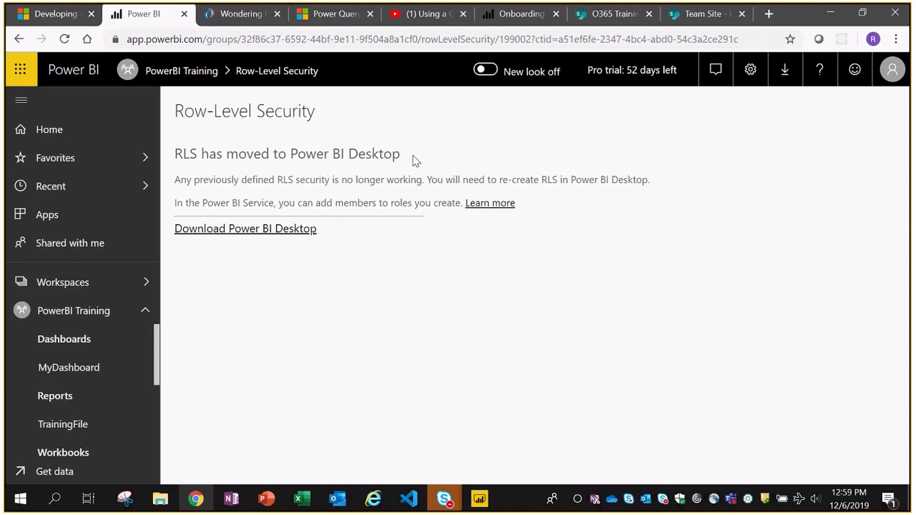
click(479, 499)
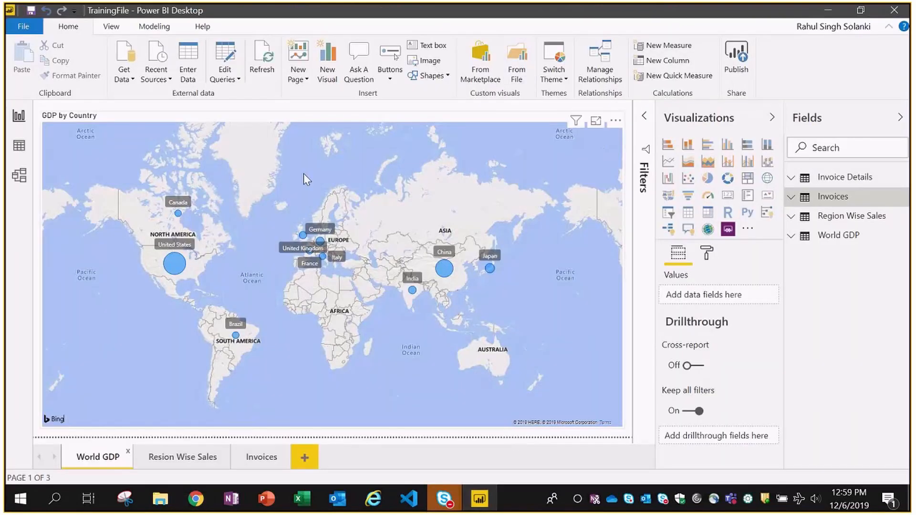
- Create a US Sales Person role filtering Region Wise Sales to [region] = "USA"
click(154, 27)
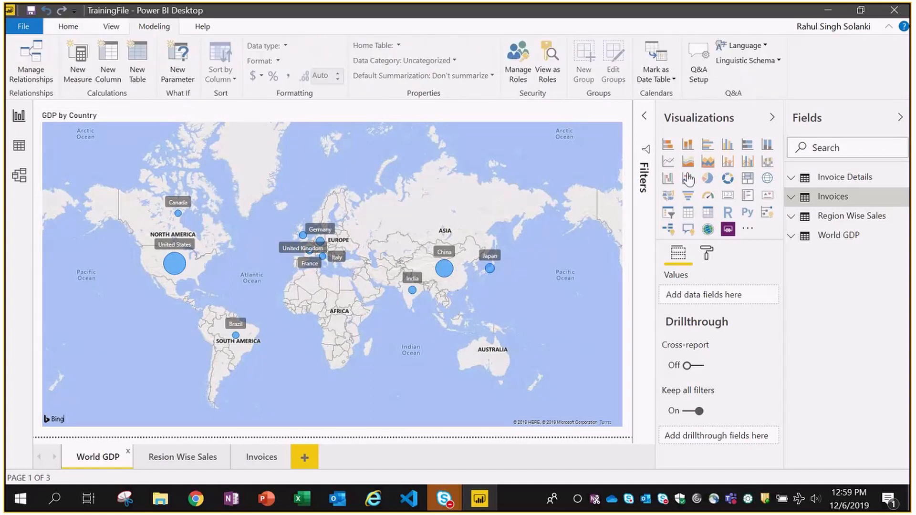
click(518, 73)
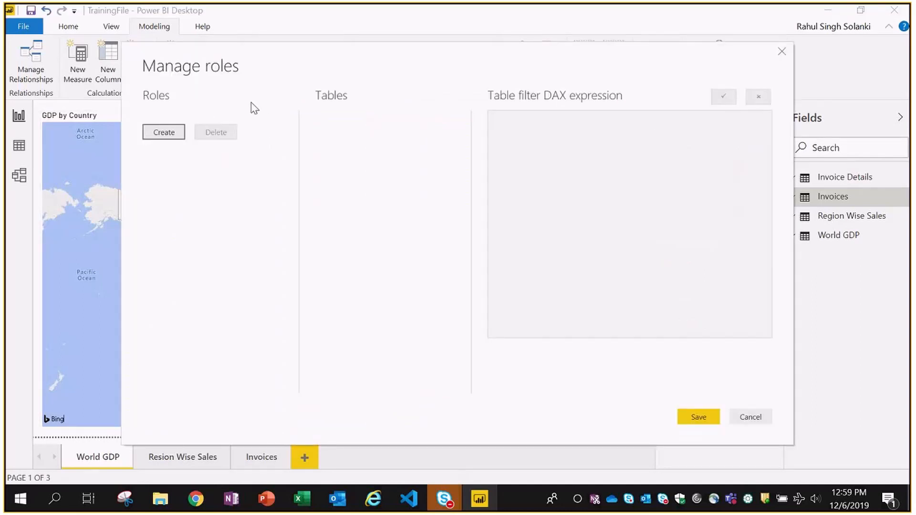
click(164, 134)
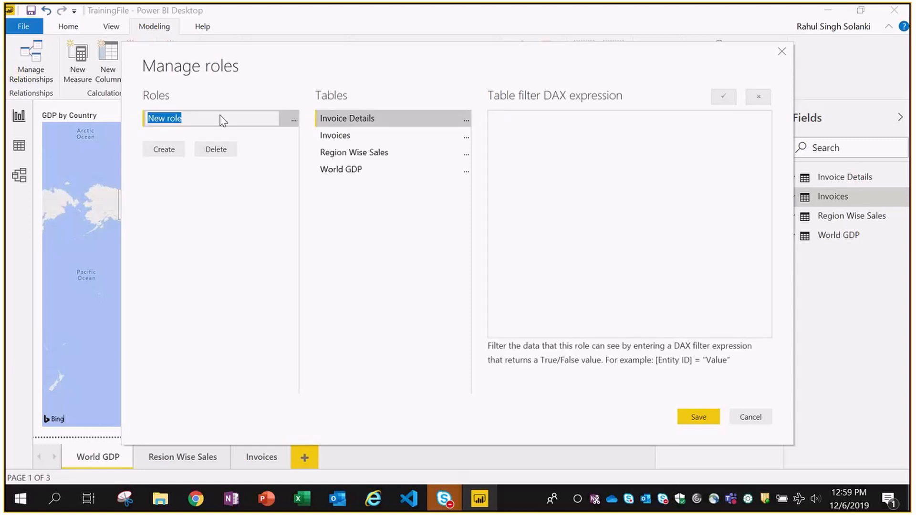
text(US Sales Person)
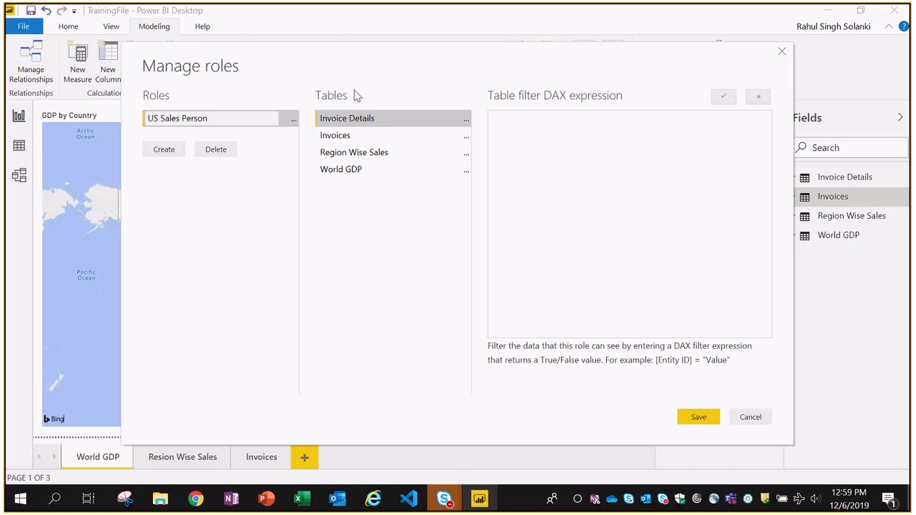
click(349, 157)
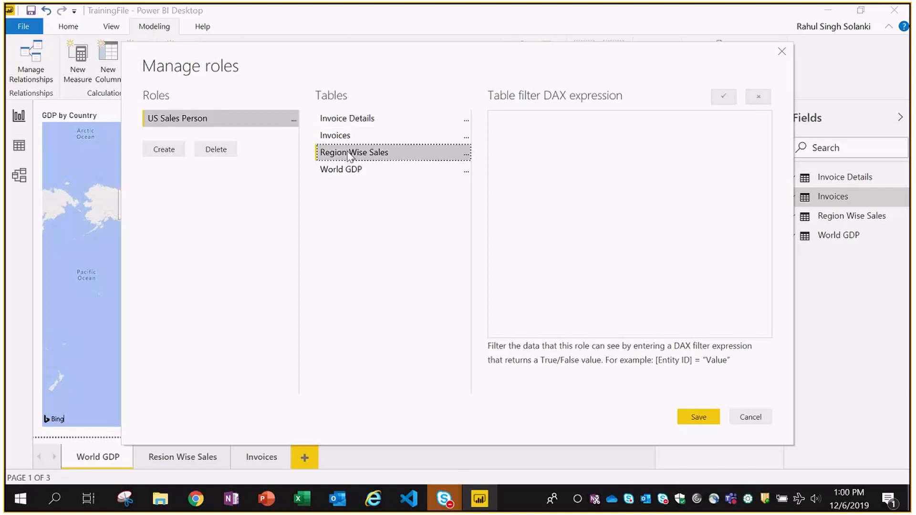
click(466, 153)
mouse_move(511, 167)
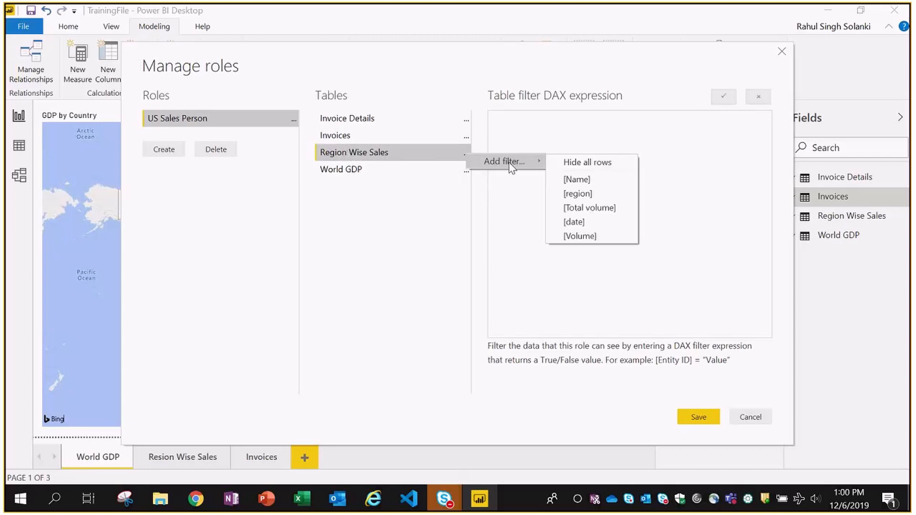
click(585, 192)
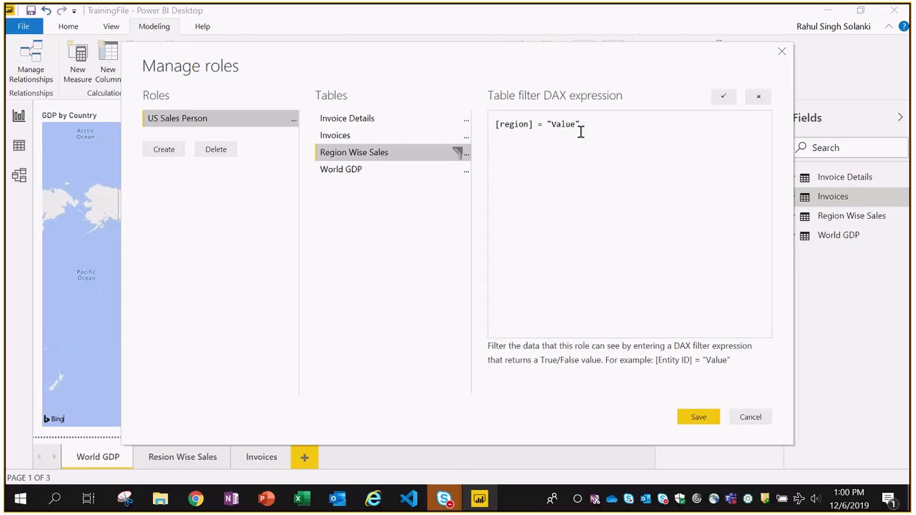
key(BackSpace)
key(BackSpace)
key(BackSpace)
key(BackSpace)
key(BackSpace)
text(USA)
- Add an India Sales Person role by copying the US filter and changing the value to "India"
click(163, 154)
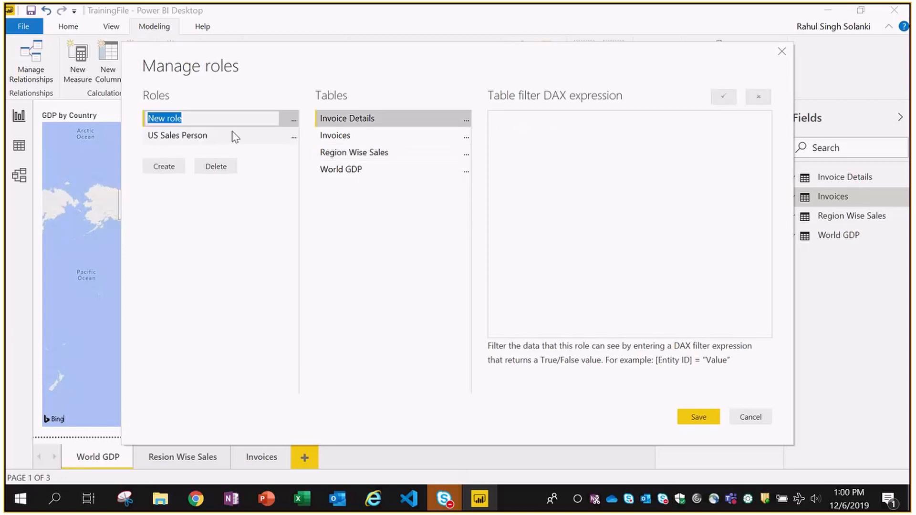
text(India Sales Per)
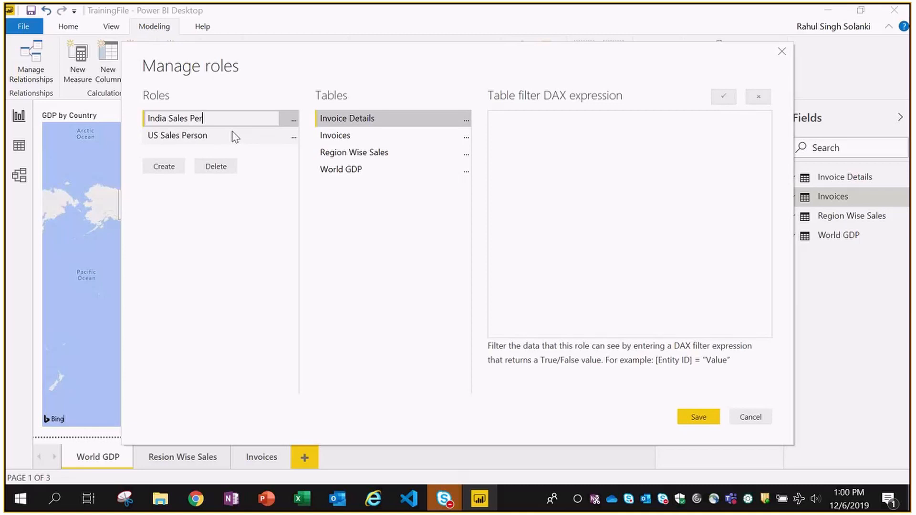
text(son)
key(Return)
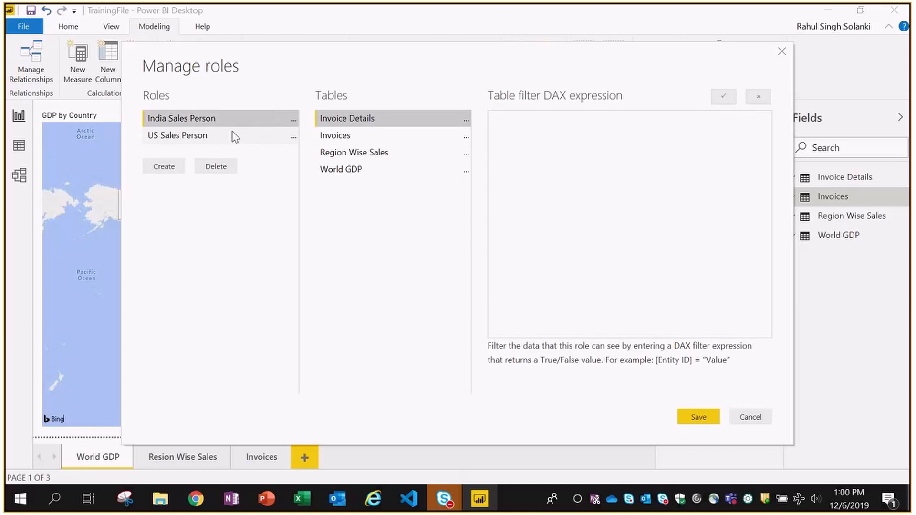
click(466, 155)
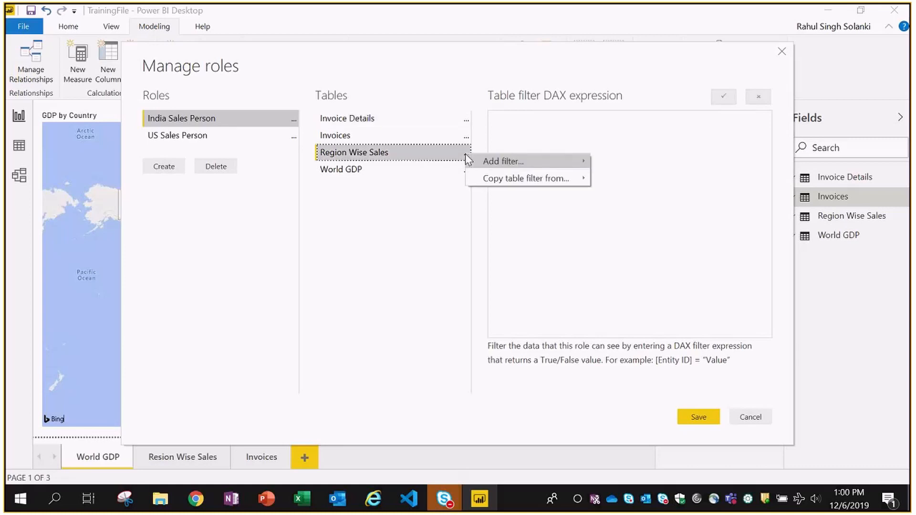
mouse_move(510, 164)
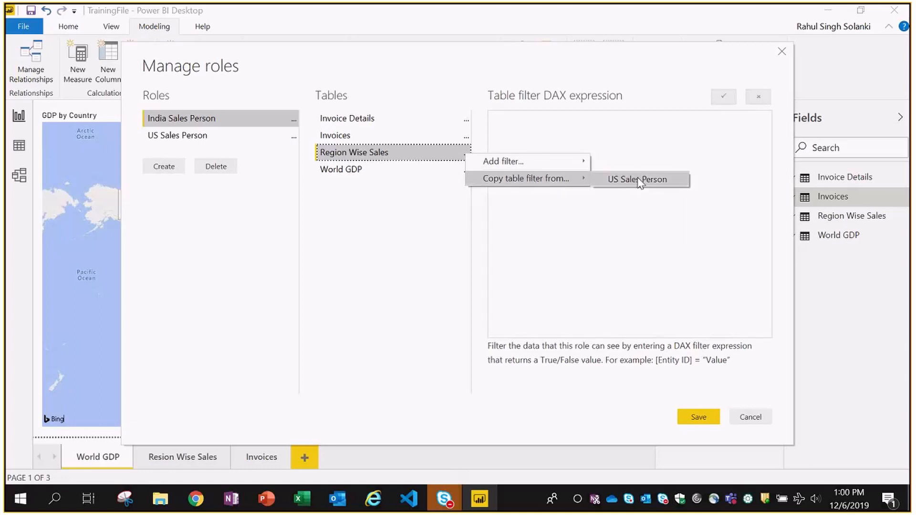
click(639, 180)
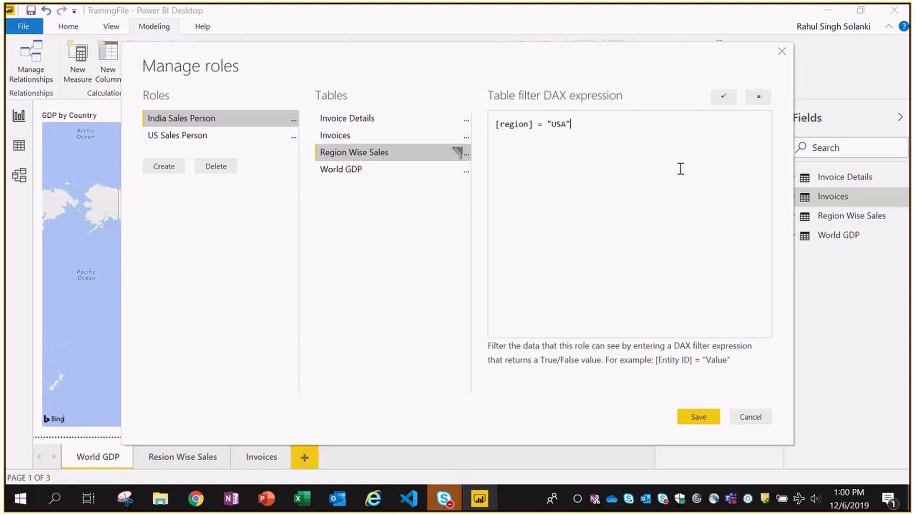
key(Left)
key(BackSpace)
key(BackSpace)
key(BackSpace)
text(India)
- Review the US Sales Person and India Sales Person role filters, then save the roles
click(176, 137)
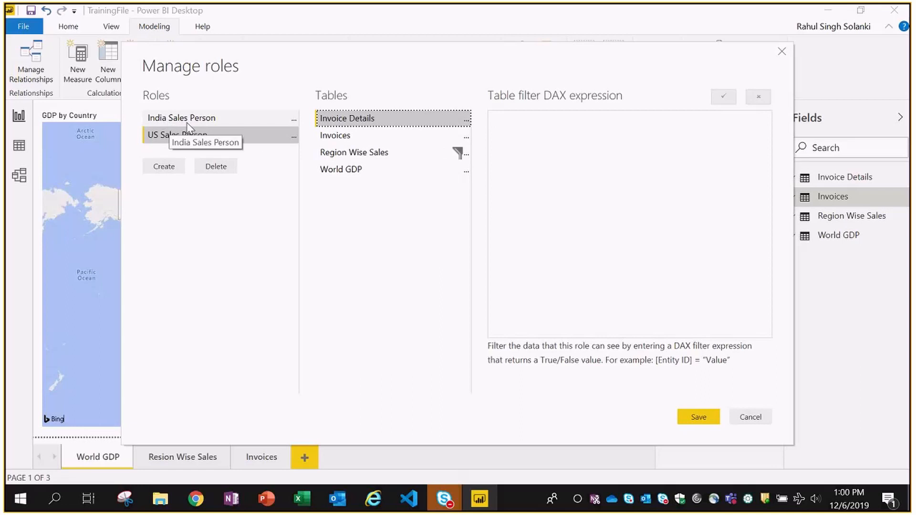
click(350, 154)
click(183, 119)
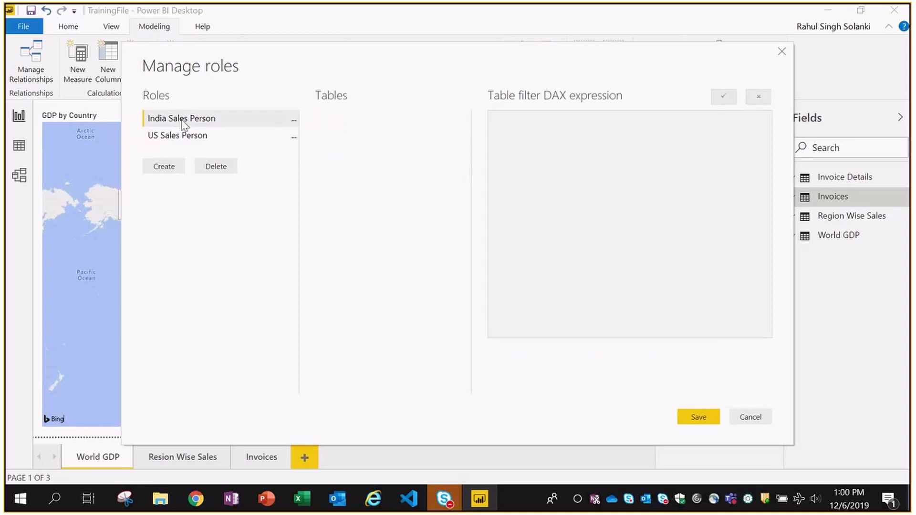
click(171, 136)
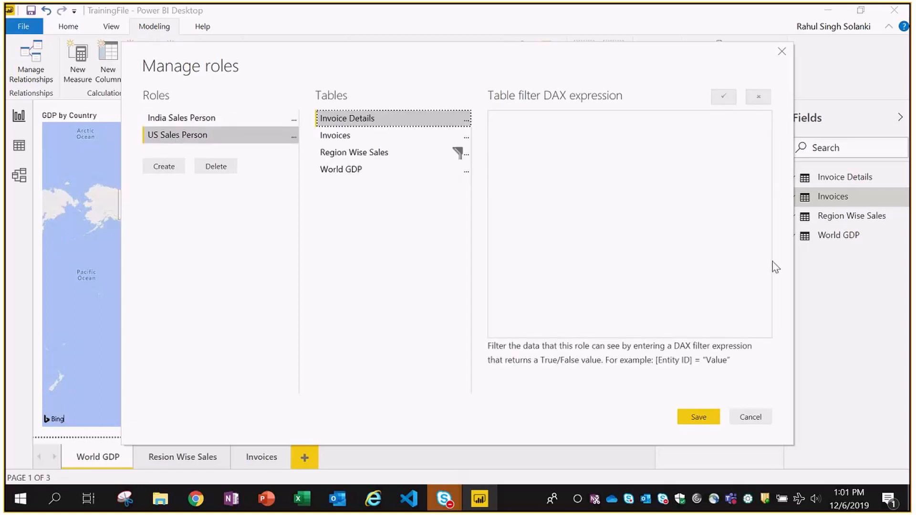
click(695, 422)
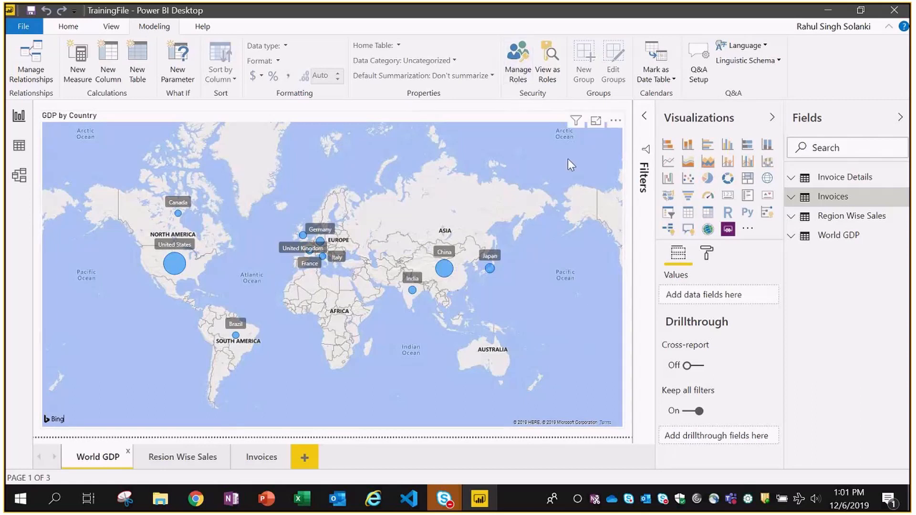
- Preview the Resion Wise Sales page as the India Sales Person role, then stop viewing
click(548, 74)
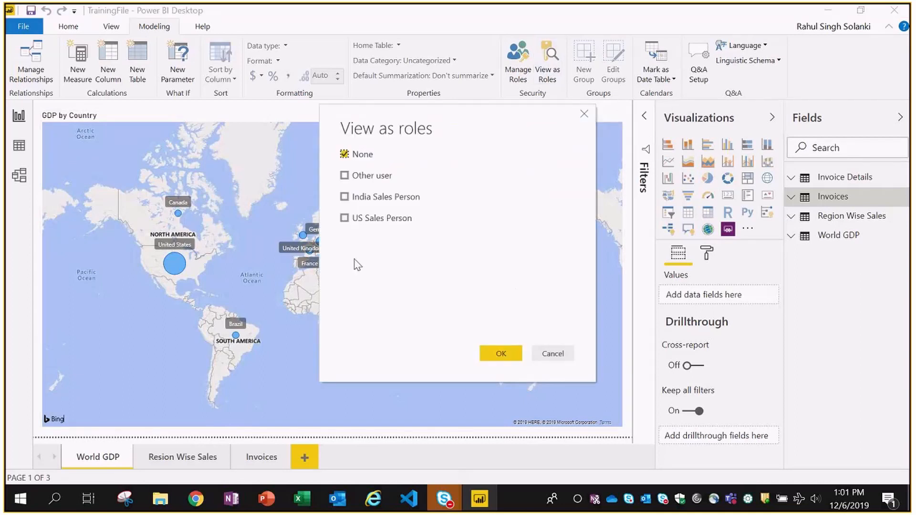
click(346, 200)
click(494, 358)
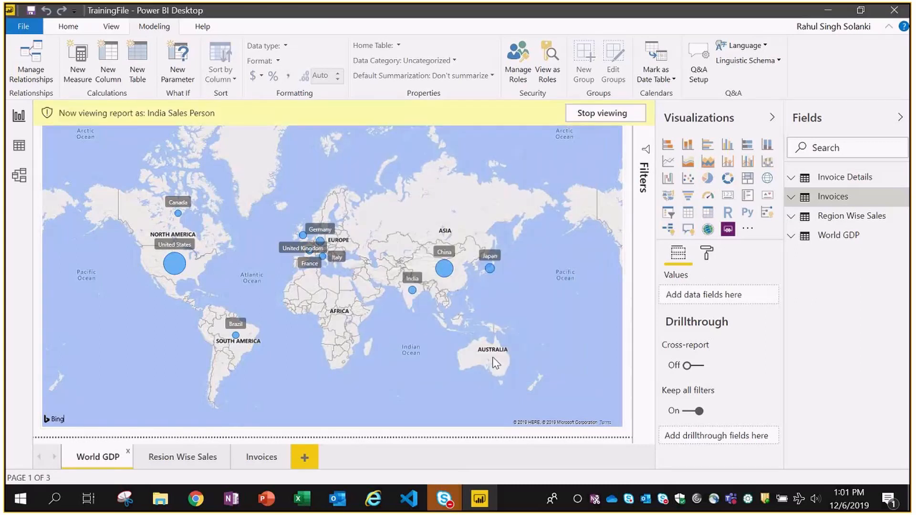
click(170, 463)
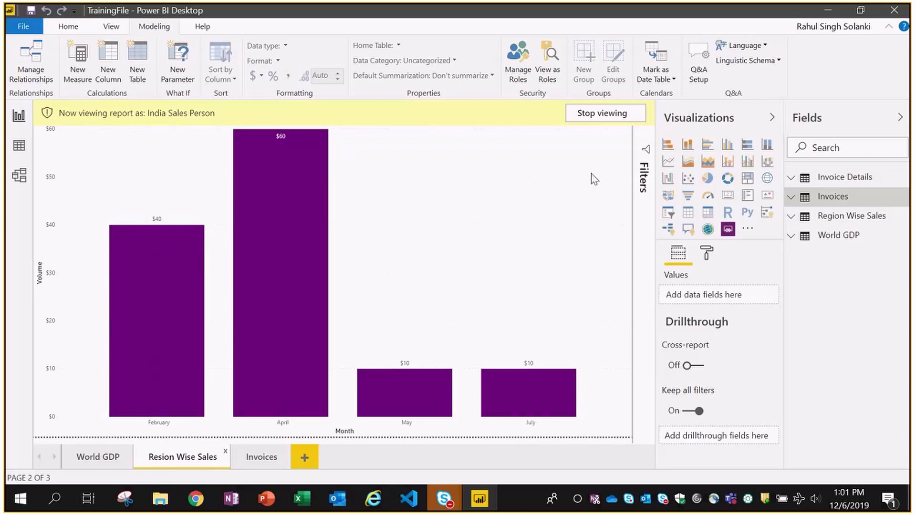
click(583, 118)
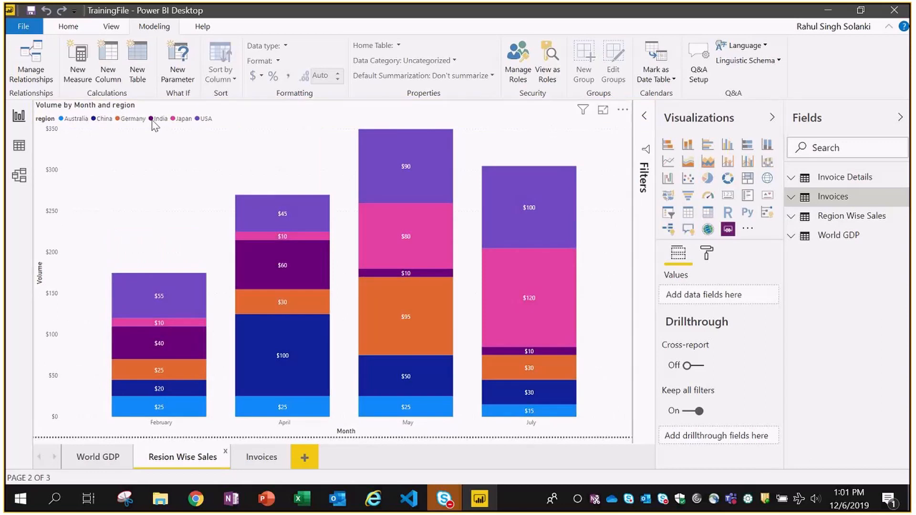
- Preview the report as US Sales Person, return to the full view, and save the file
click(549, 73)
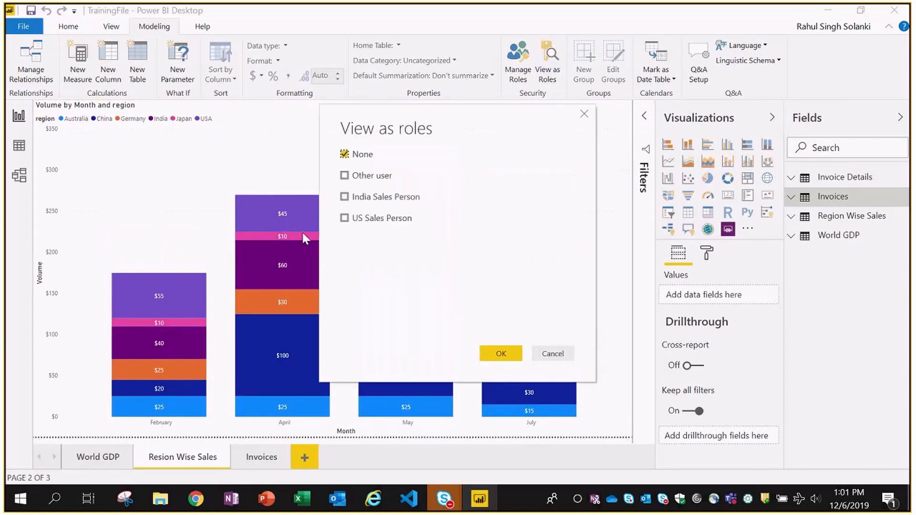
click(344, 218)
click(500, 353)
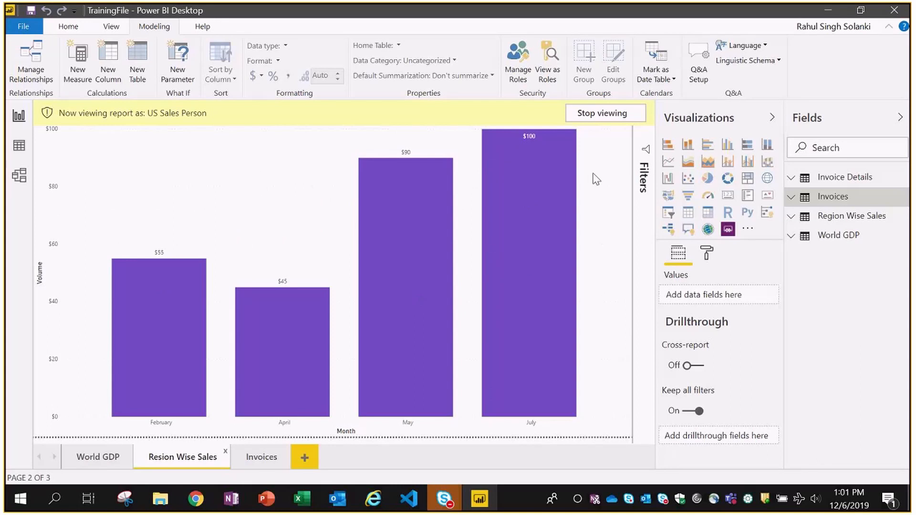
click(600, 115)
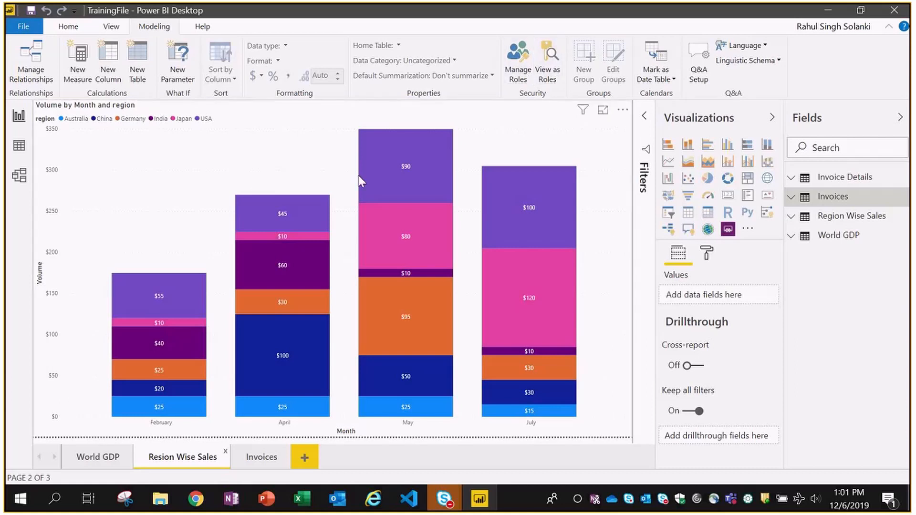
click(31, 11)
- Publish TrainingFile to the PowerBI Training workspace, replacing the existing dataset
click(68, 28)
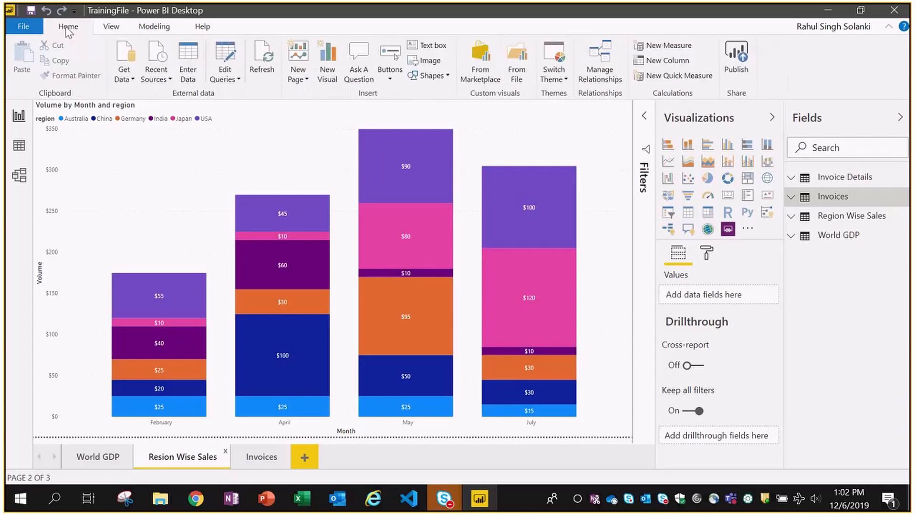
click(736, 65)
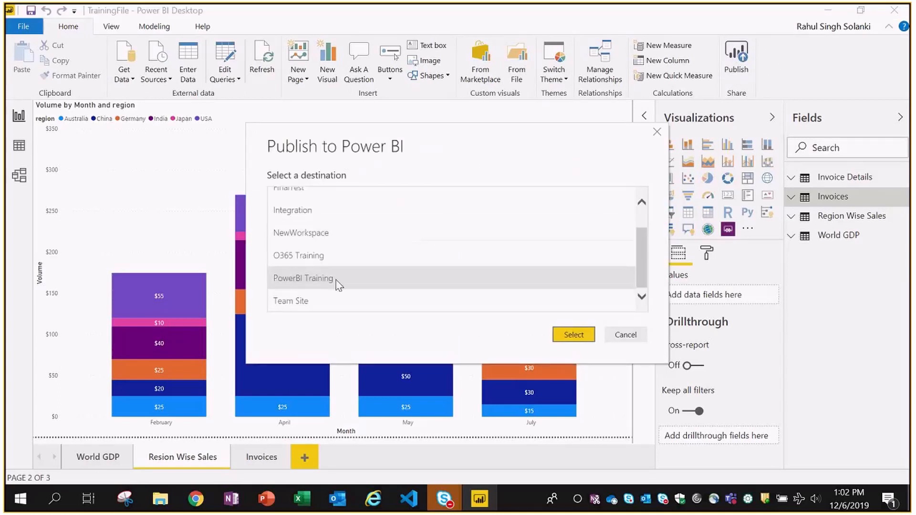
click(574, 337)
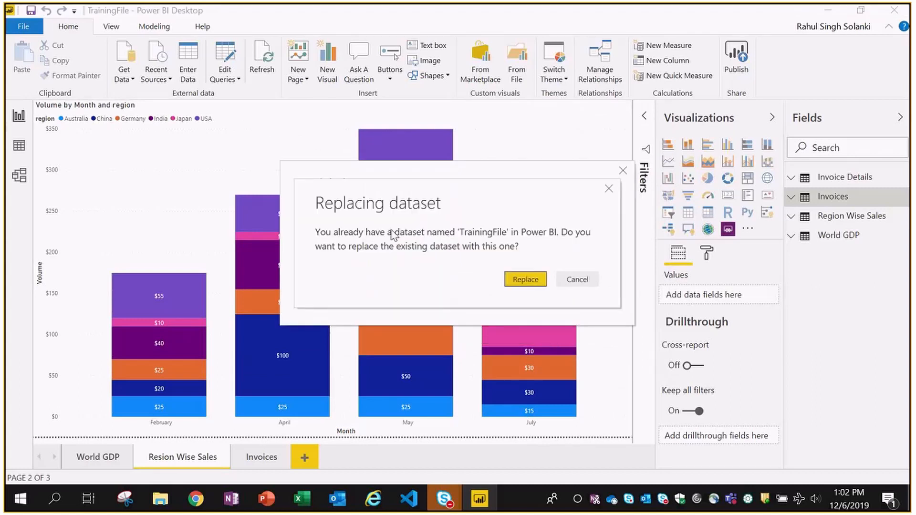
click(517, 270)
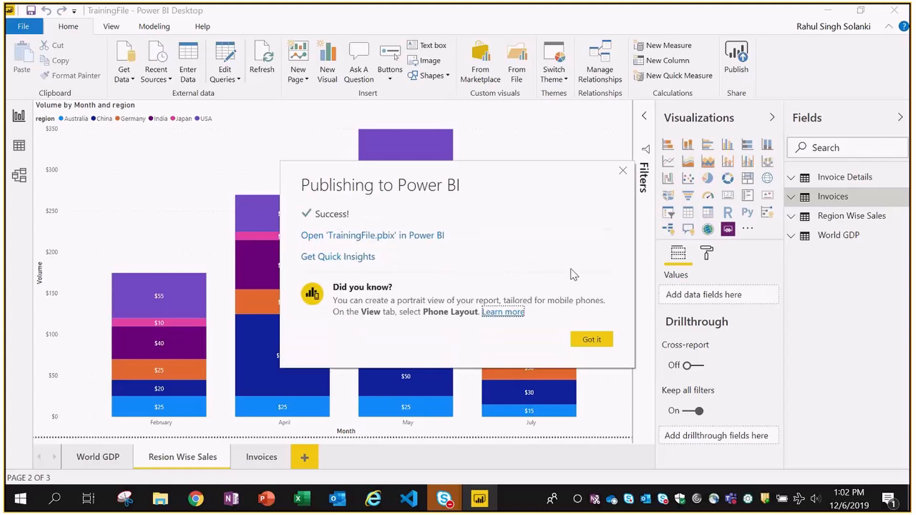
click(590, 340)
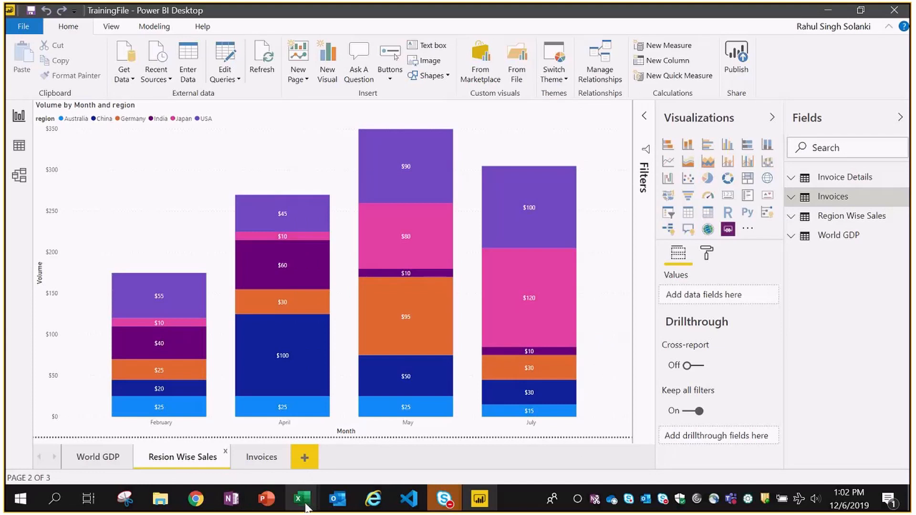
- Open Row-Level Security for the TrainingFile dataset in the browser and select the US Sales Person role
click(195, 505)
click(59, 320)
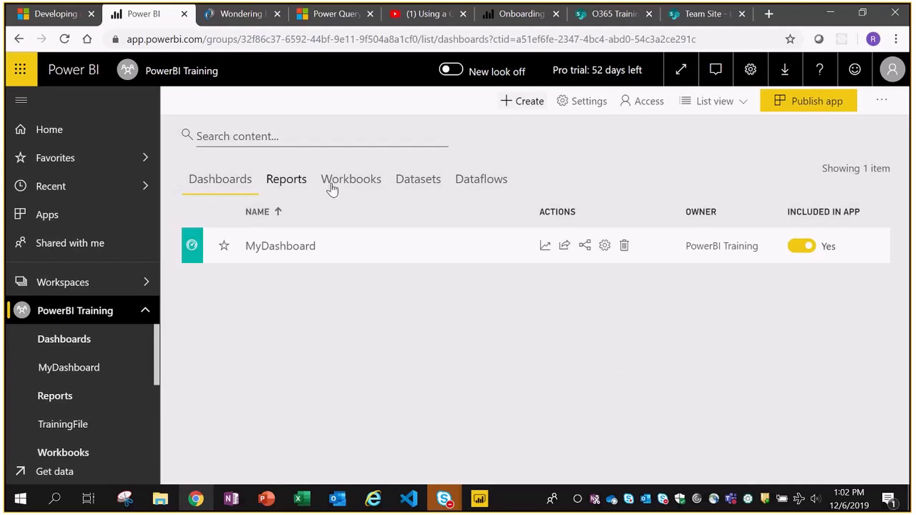
click(301, 183)
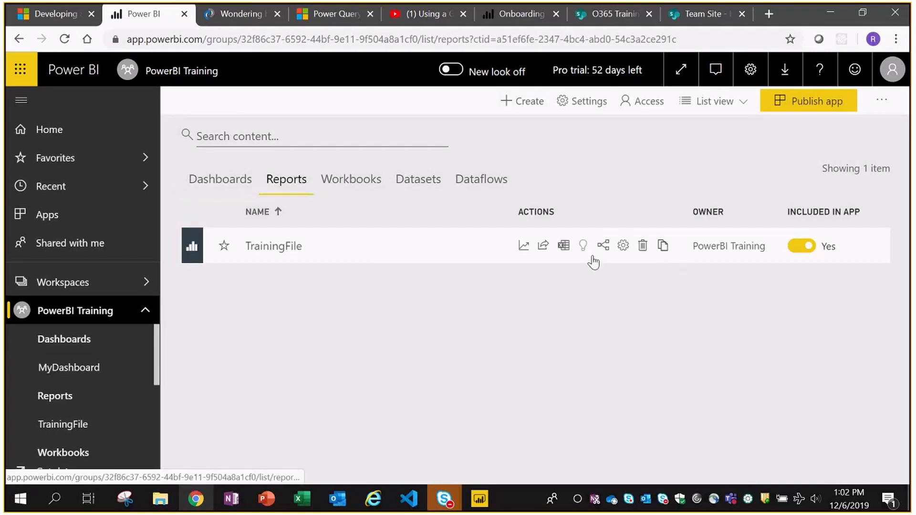
click(442, 190)
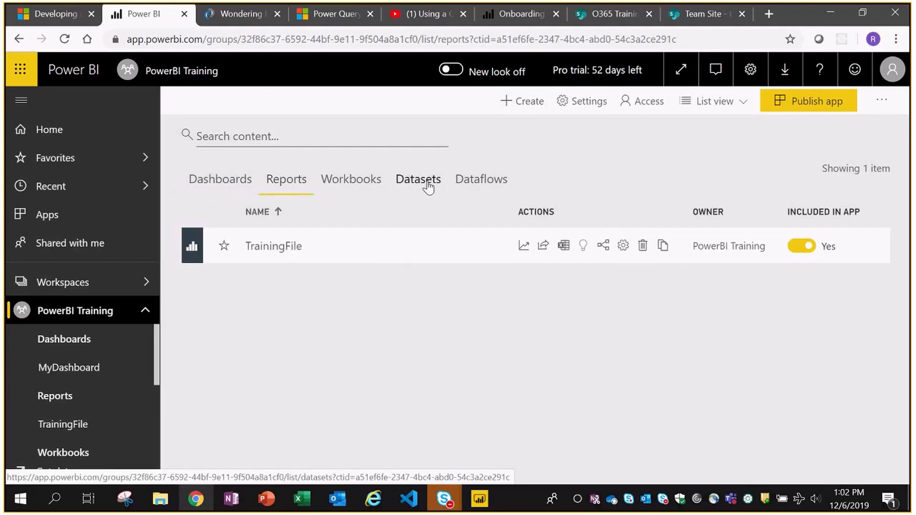
click(588, 245)
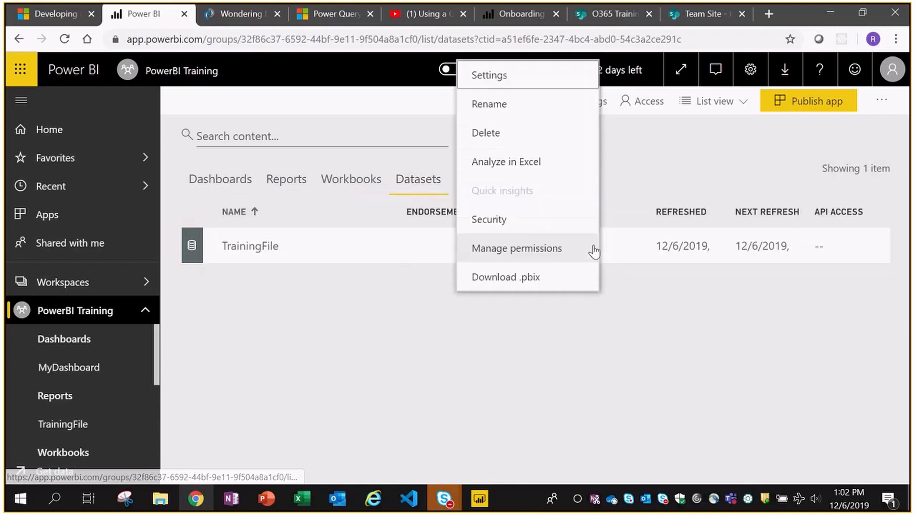
click(502, 224)
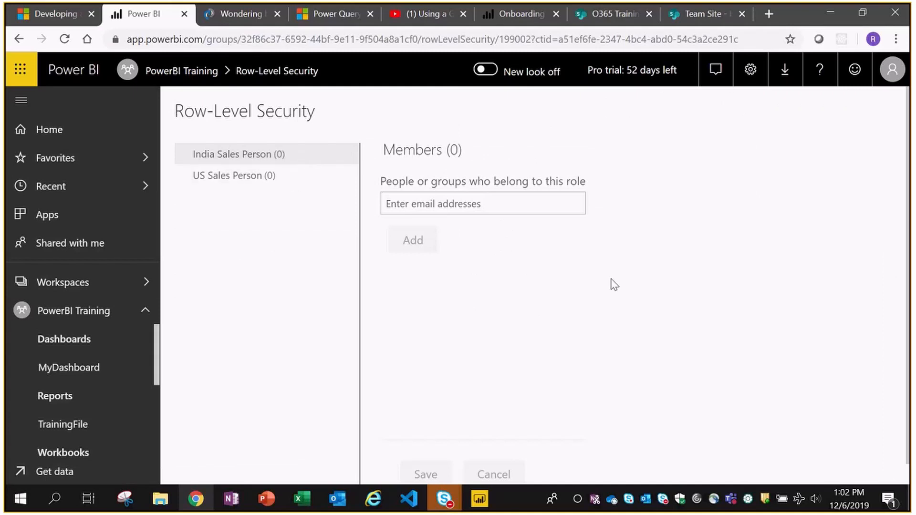
click(516, 203)
click(215, 183)
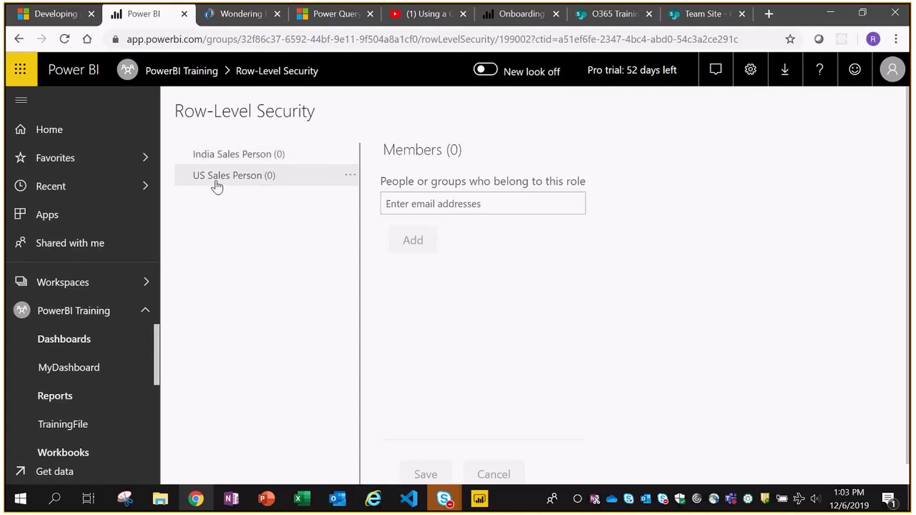
- Add the colleague, found by typing their first name, to the US Sales Person role and save
click(525, 205)
text(vijay)
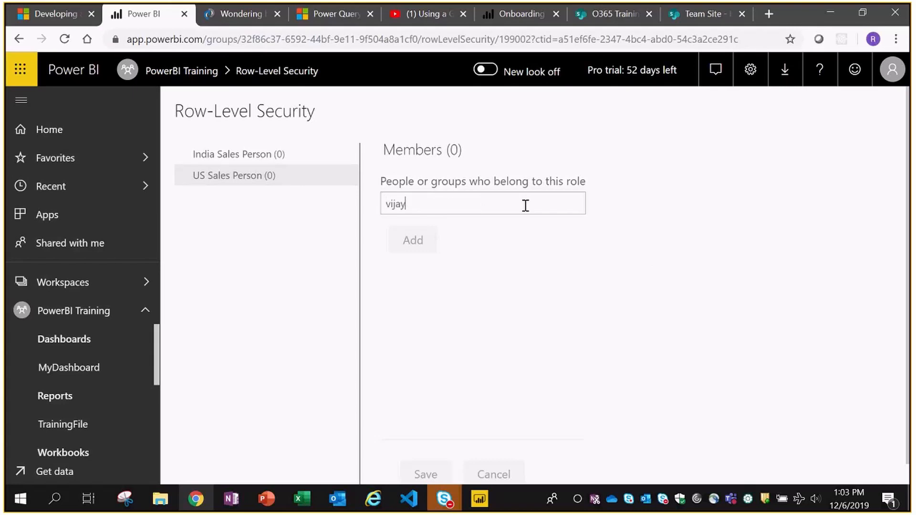
click(435, 228)
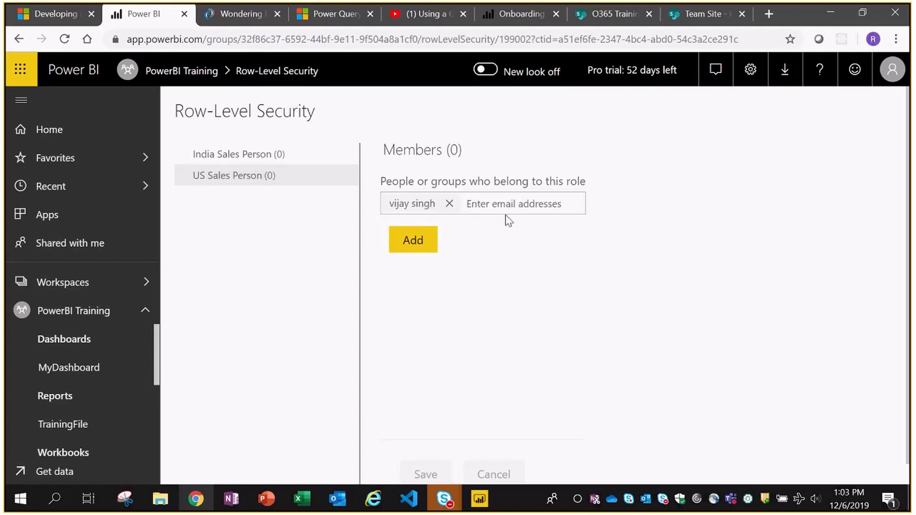
click(412, 243)
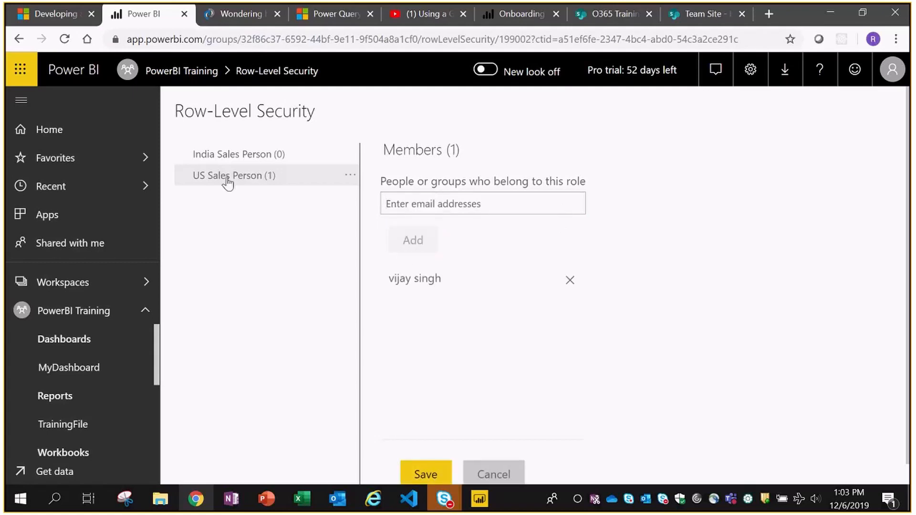
click(428, 474)
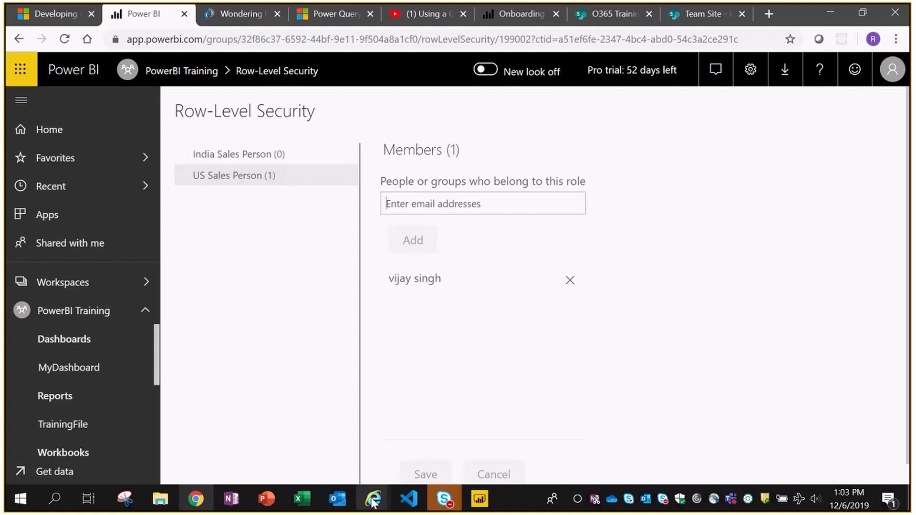
mouse_move(373, 499)
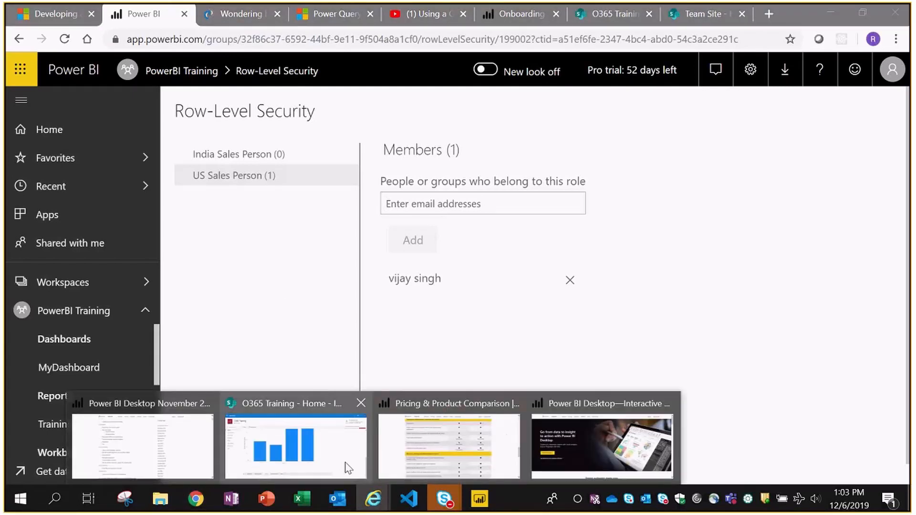
click(348, 469)
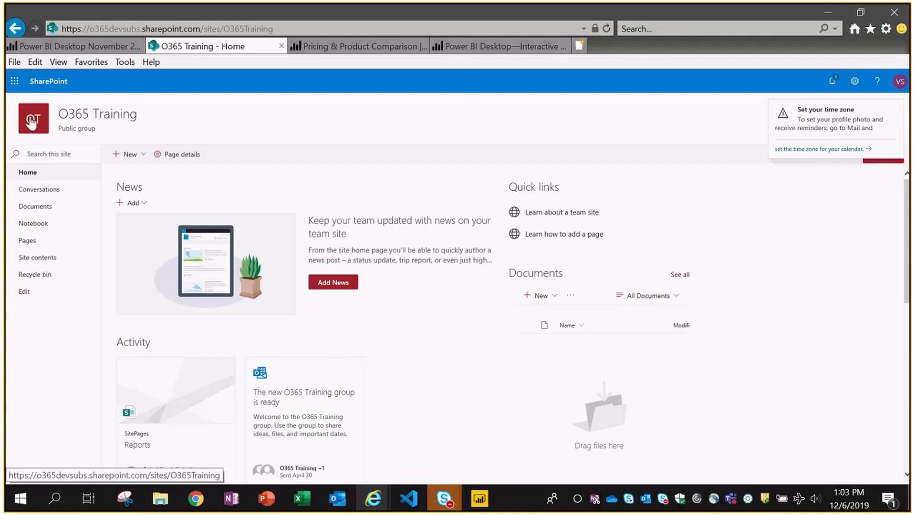
click(45, 122)
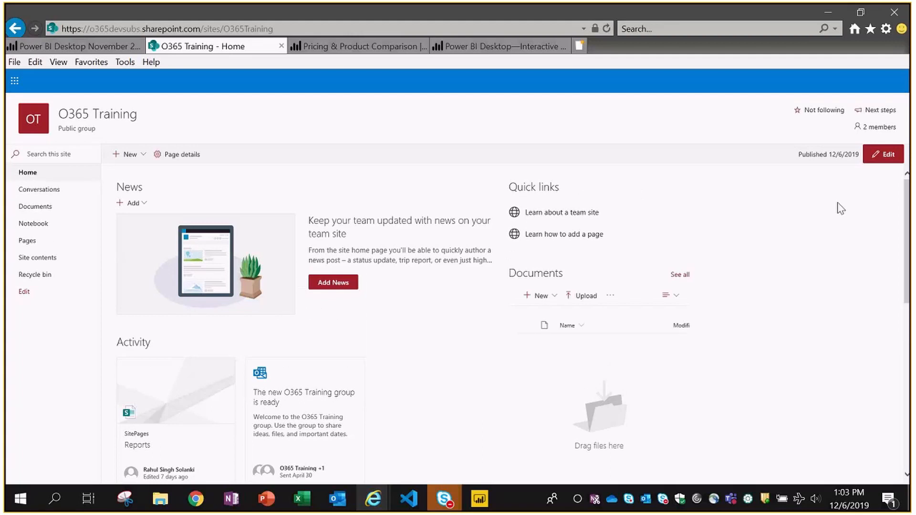
click(880, 154)
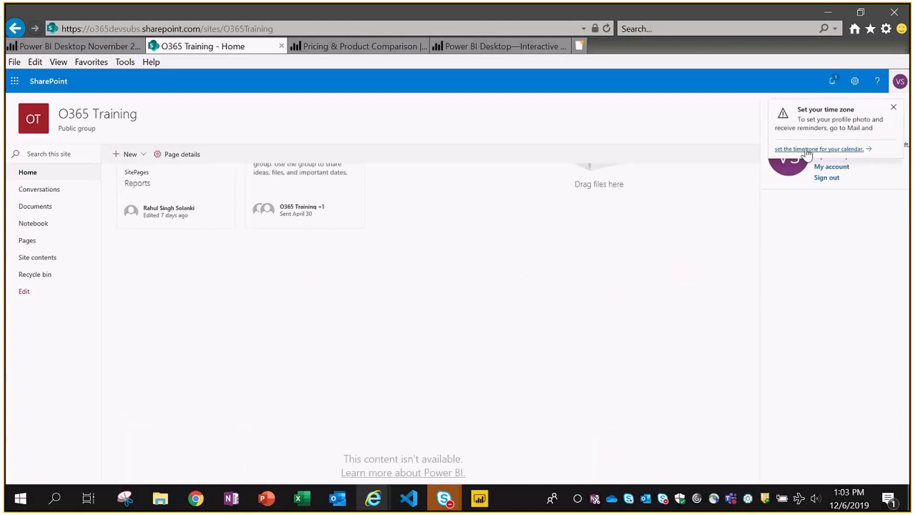
click(900, 85)
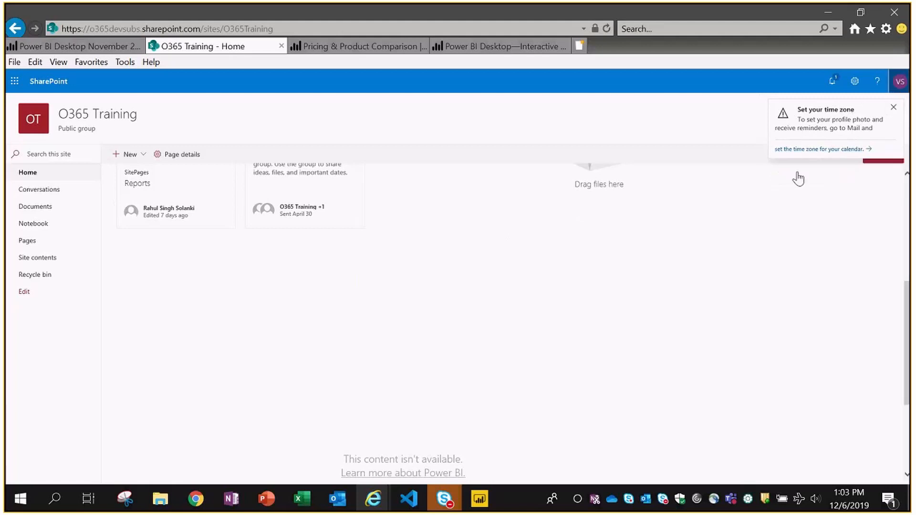
click(893, 107)
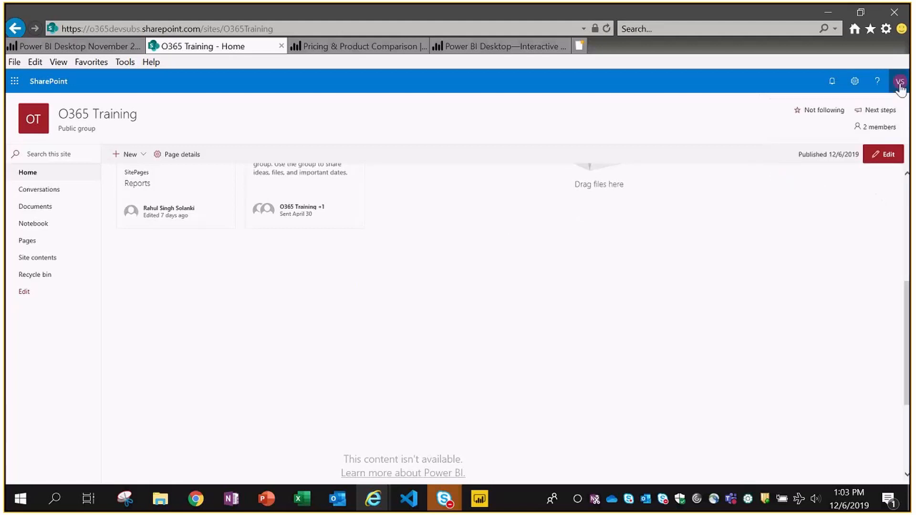
click(900, 82)
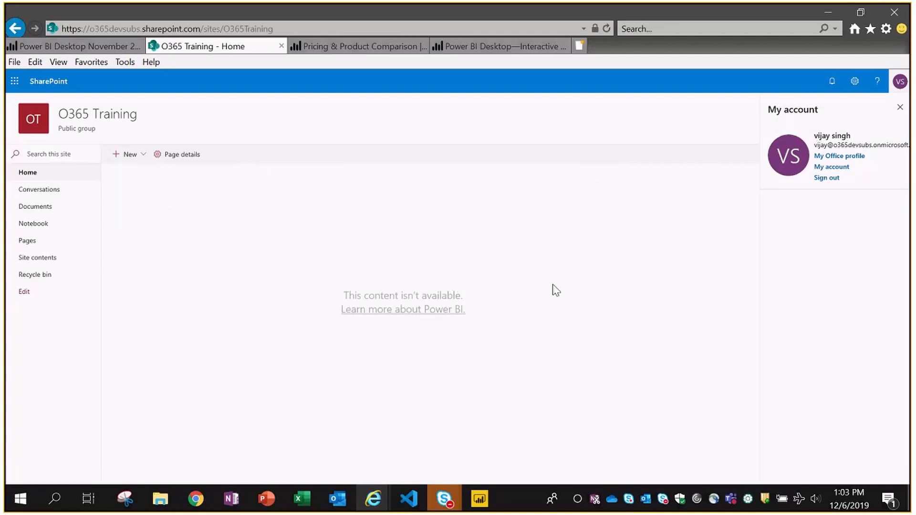
click(899, 107)
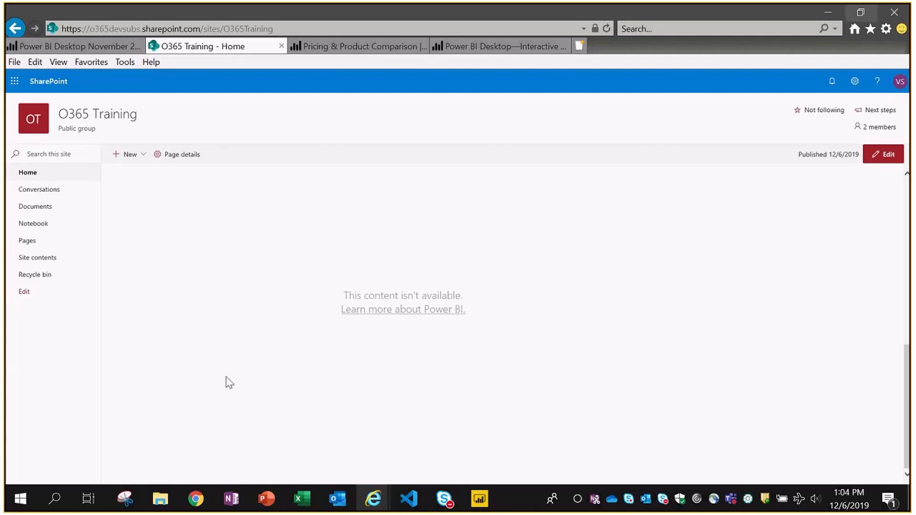
click(195, 499)
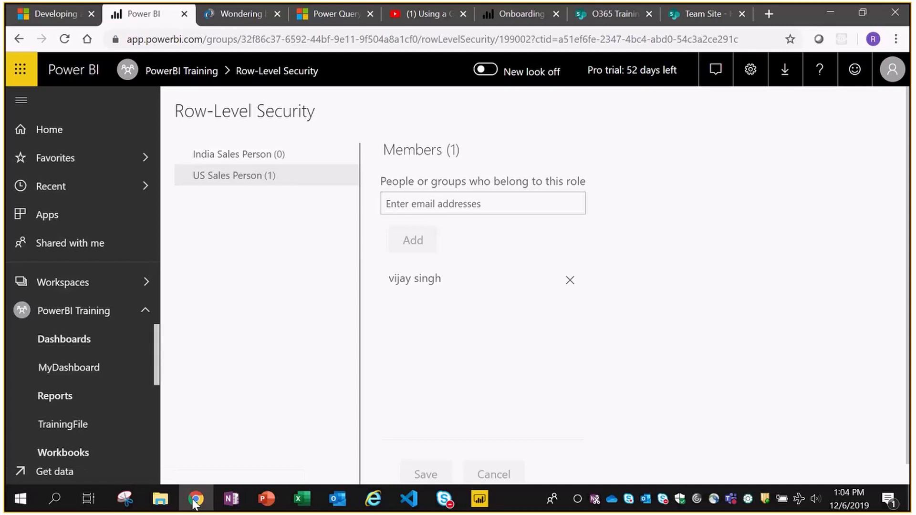
click(195, 499)
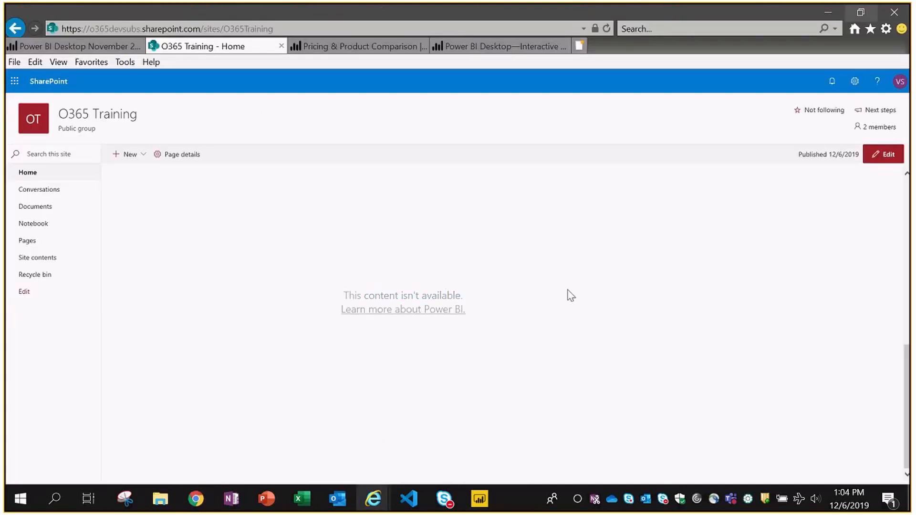
click(196, 499)
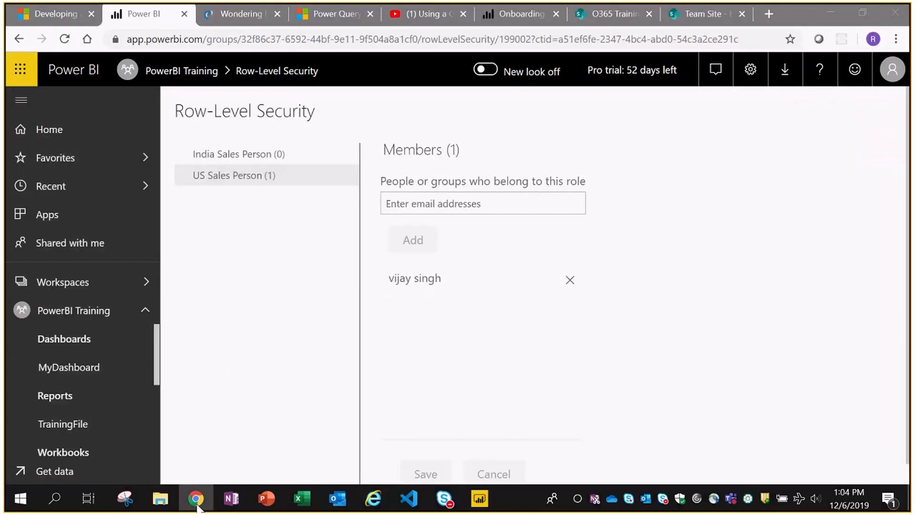
- Open PowerBI Training's report list, cancel the TrainingFile Share dialog, and show the workspaces list
click(75, 317)
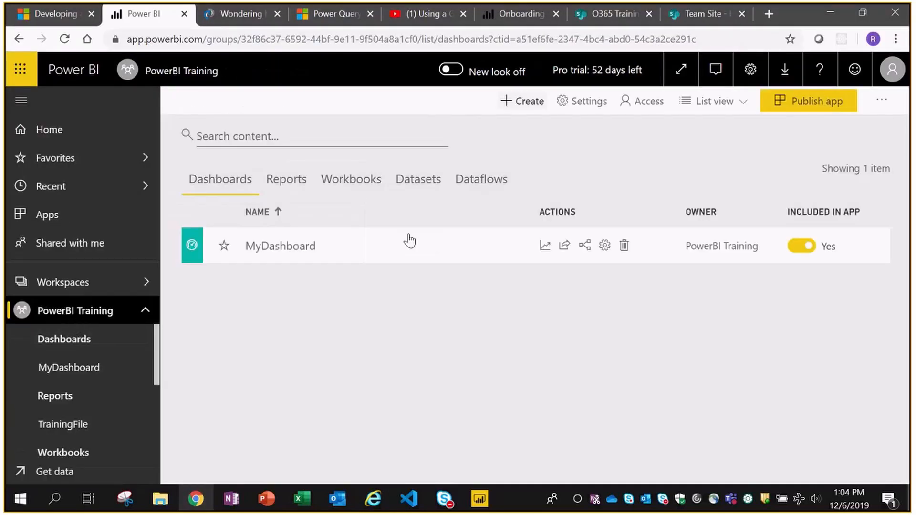
click(289, 177)
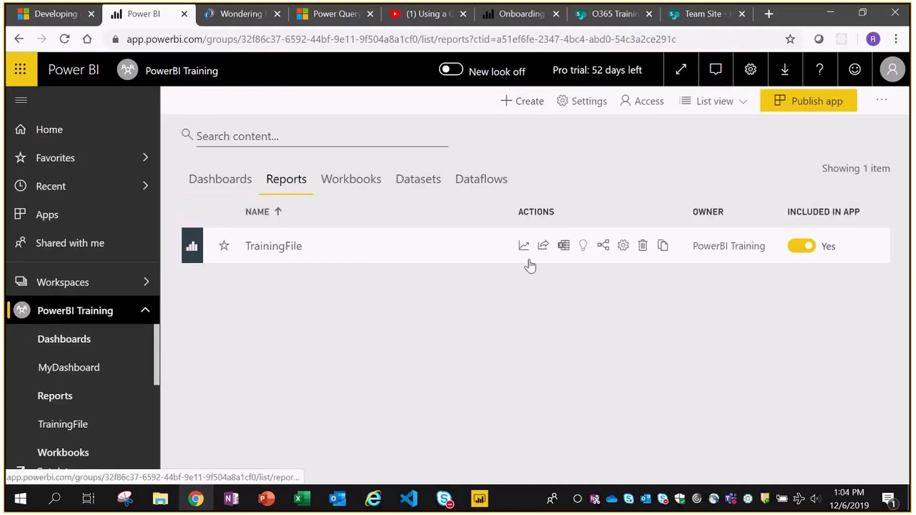
click(544, 246)
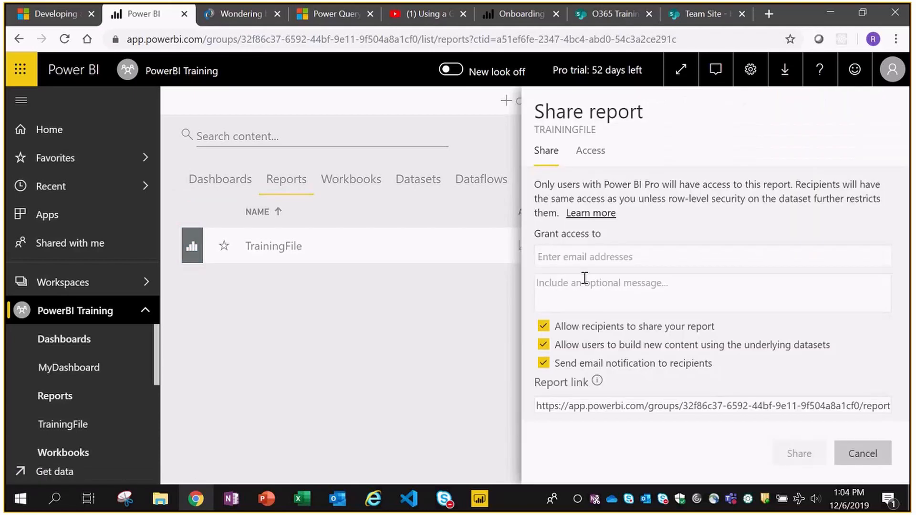
click(861, 453)
click(81, 285)
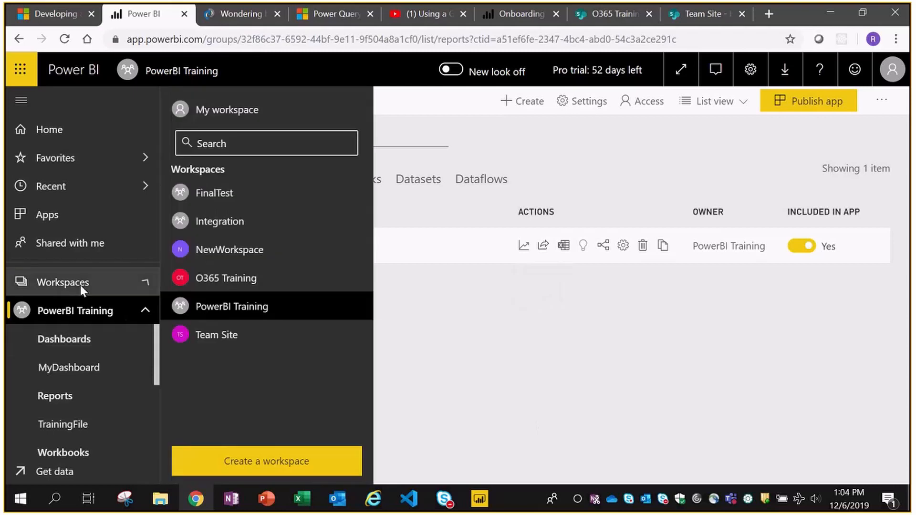
- Grant the colleague Member access to the PowerBI Training workspace via Workspace access
click(358, 307)
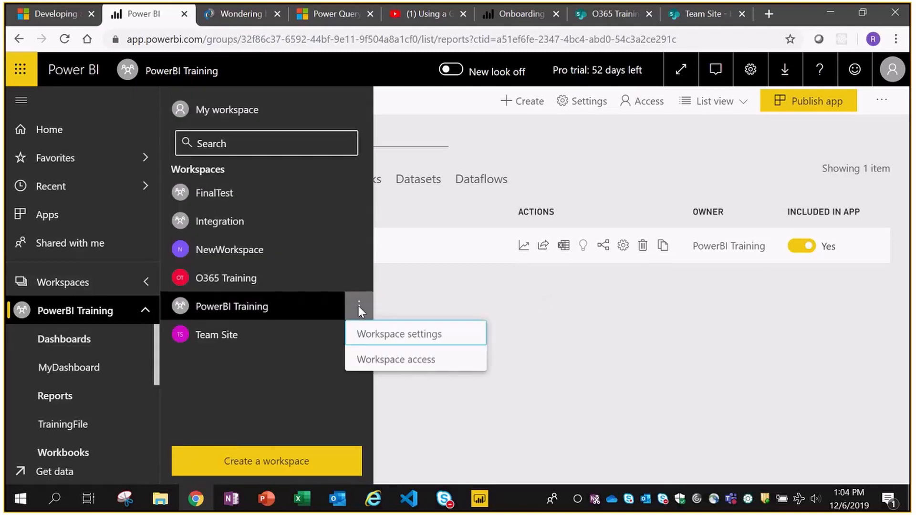
click(391, 362)
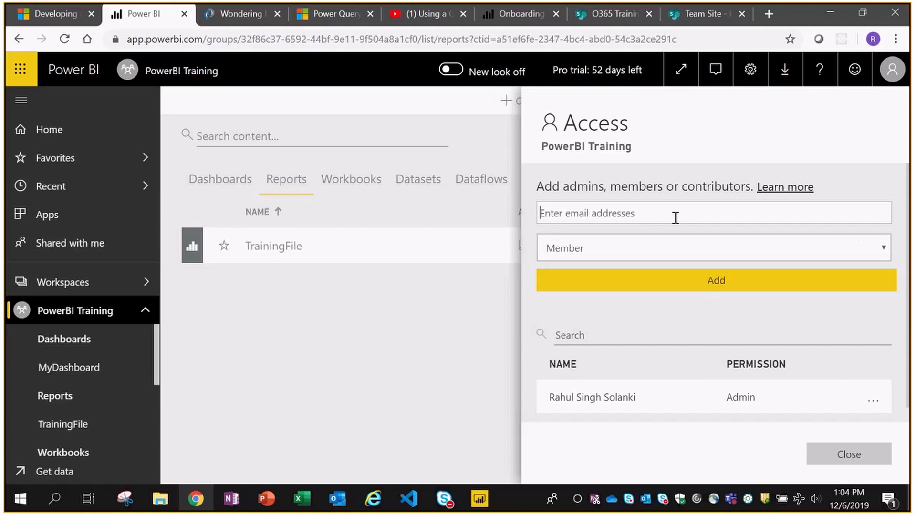
text(vijay)
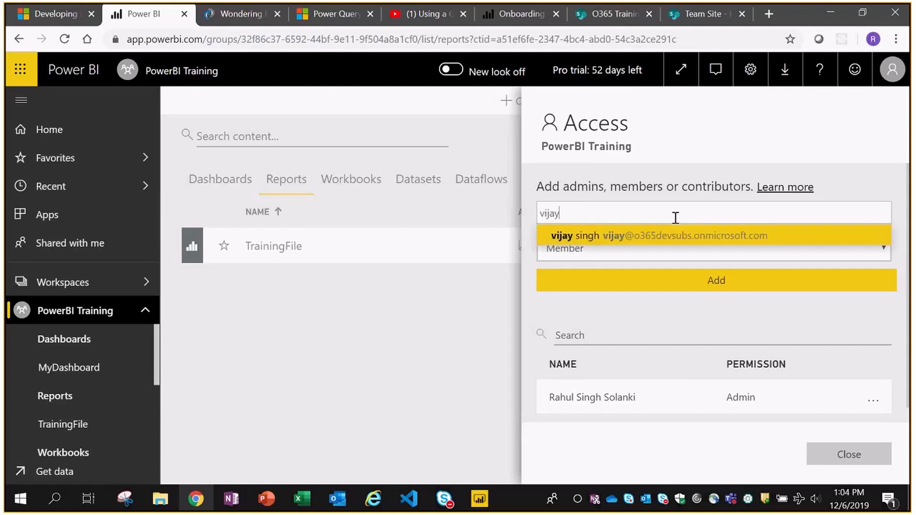
click(639, 236)
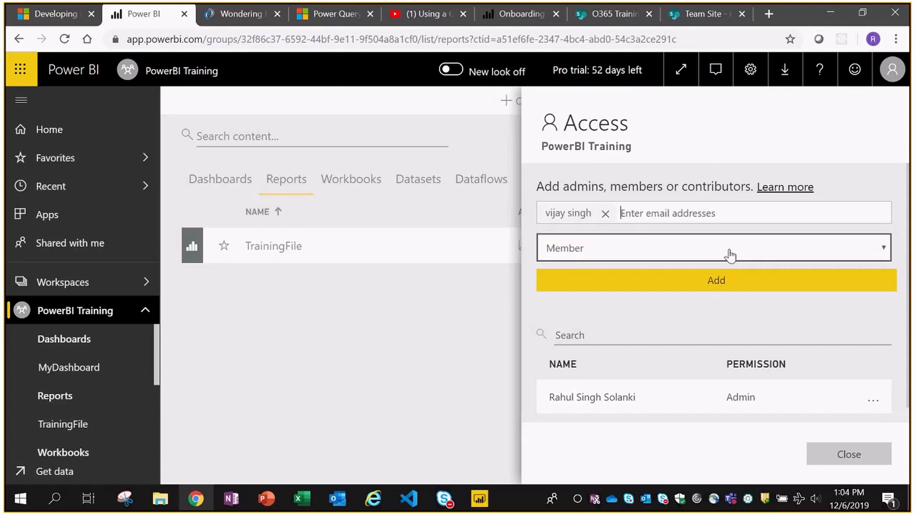
click(875, 250)
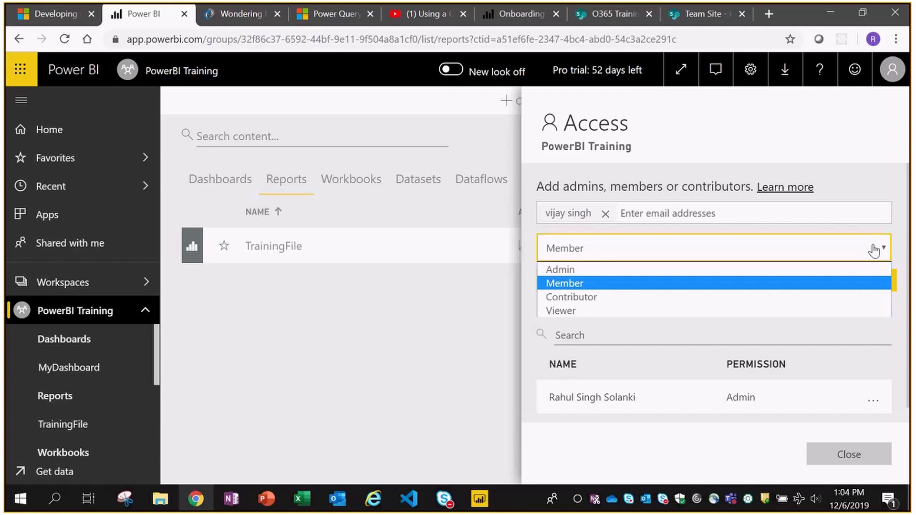
click(874, 250)
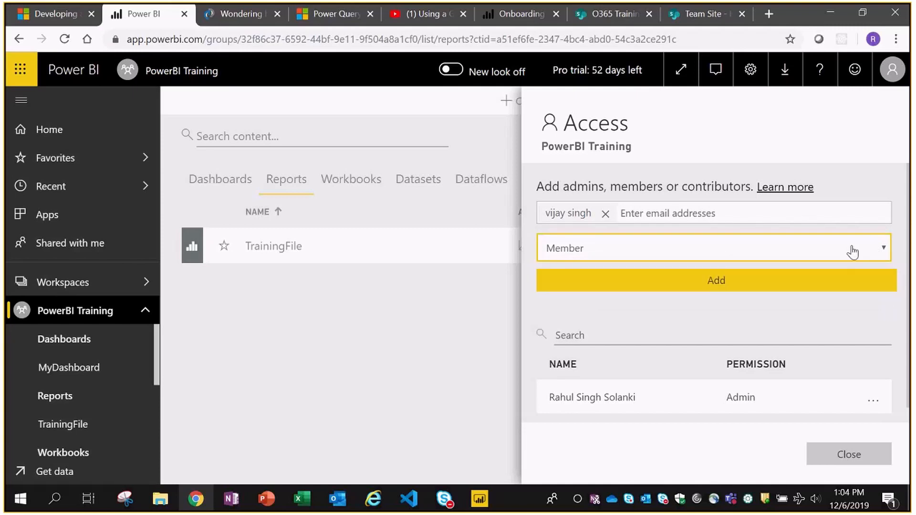
scroll(744, 316, down, 1)
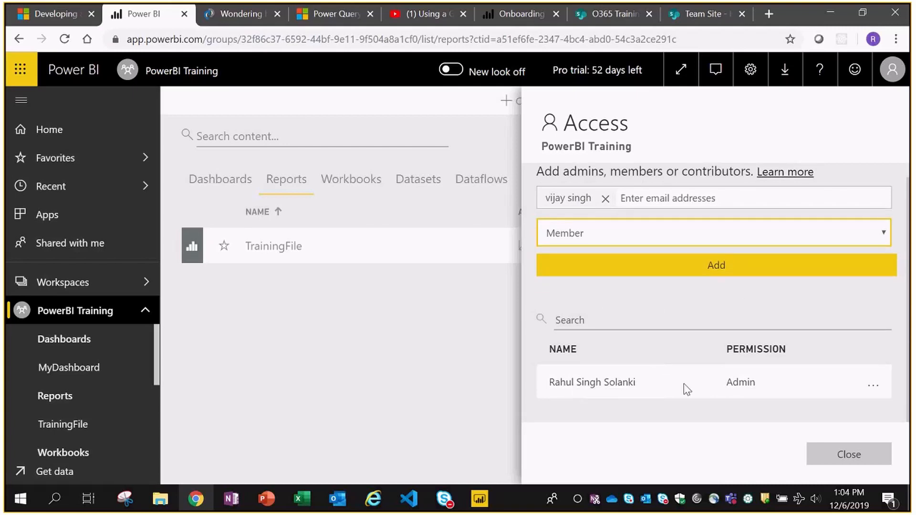
mouse_move(740, 384)
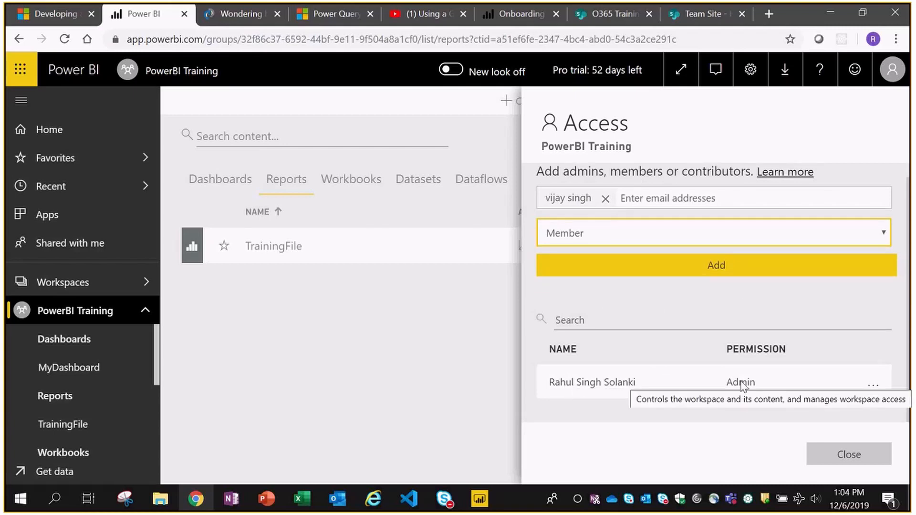
click(718, 271)
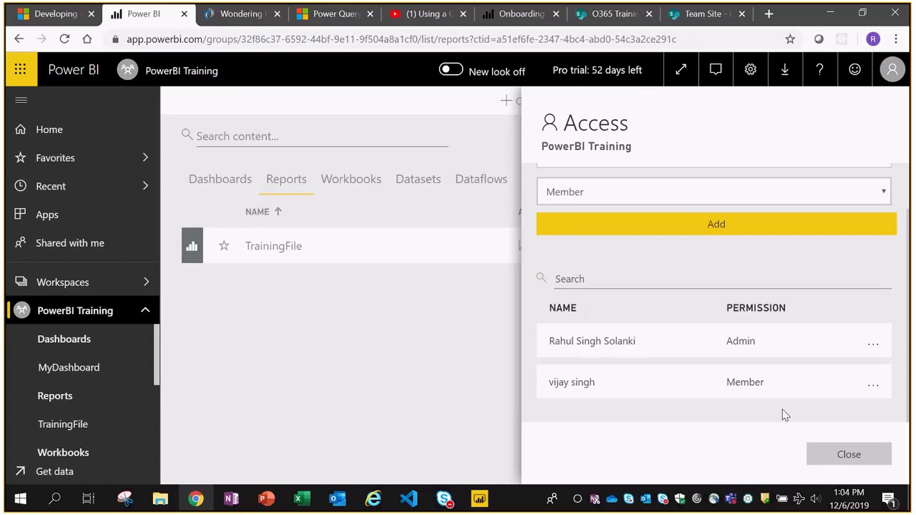
click(840, 454)
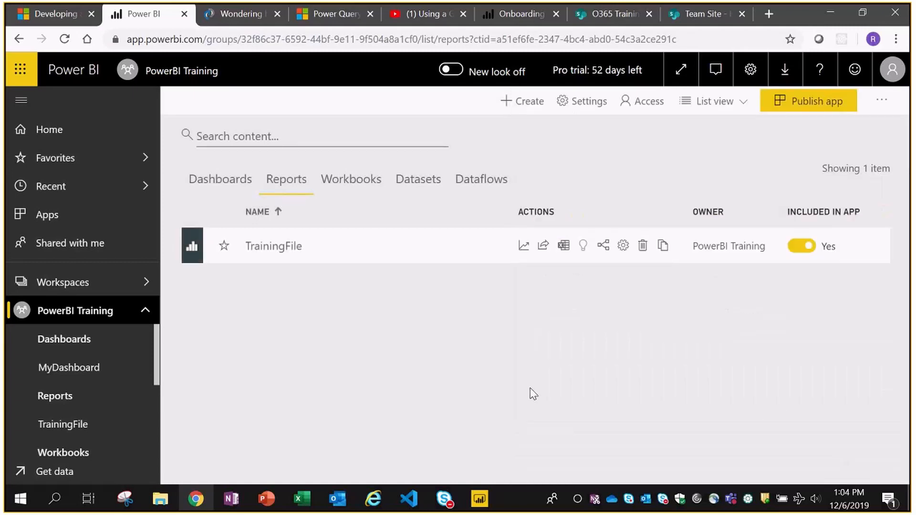
key(alt+Tab)
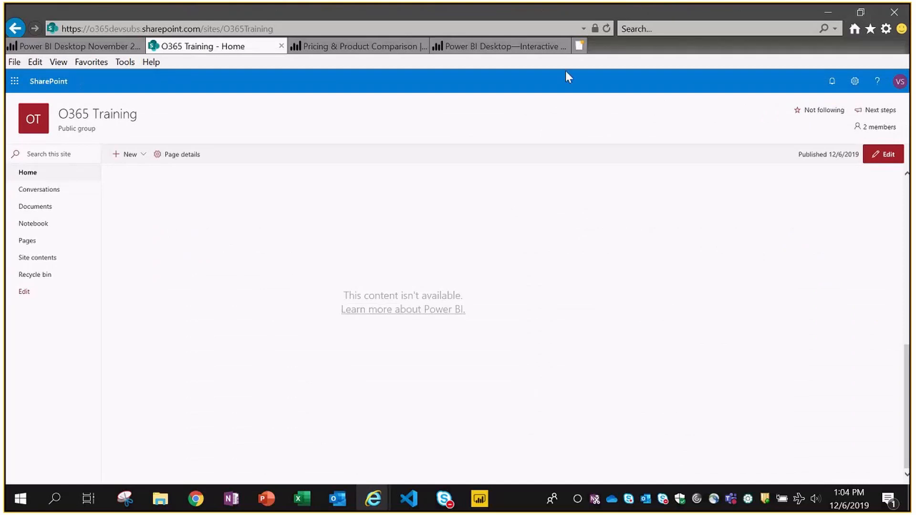
- Reload the O365 Training SharePoint page and view the embedded report's Resion Wise Sales page
key(F5)
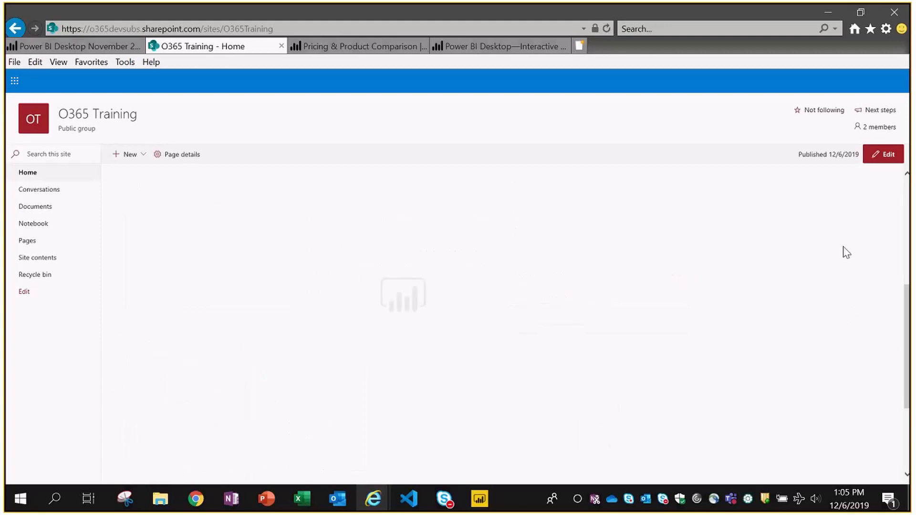
scroll(845, 251, down, 3)
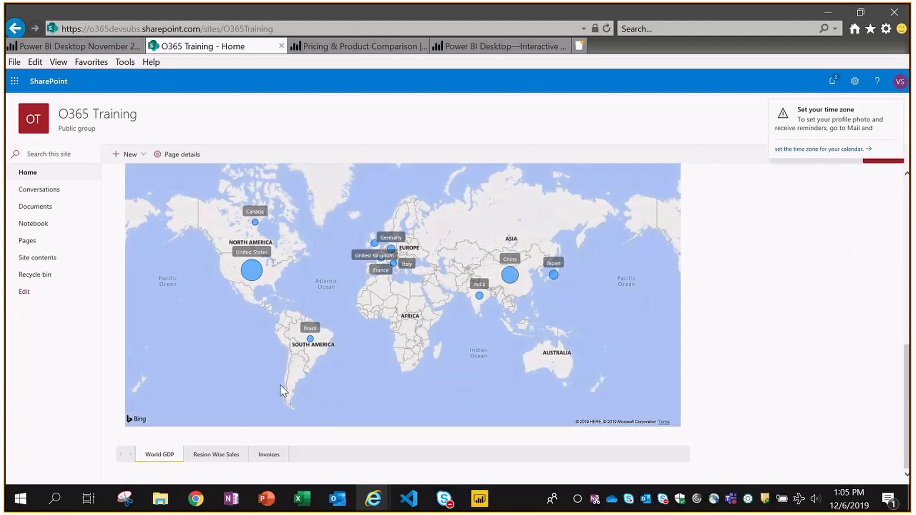
click(216, 455)
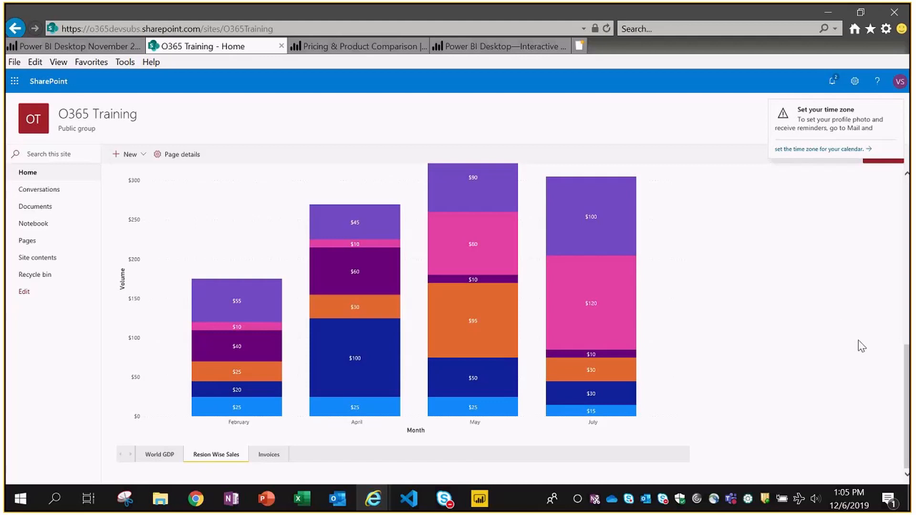
scroll(861, 346, up, 6)
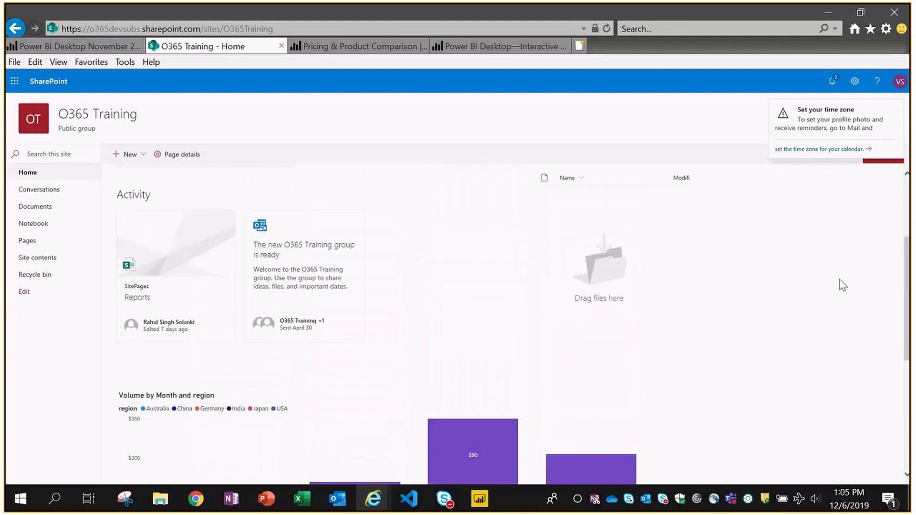
scroll(842, 286, down, 2)
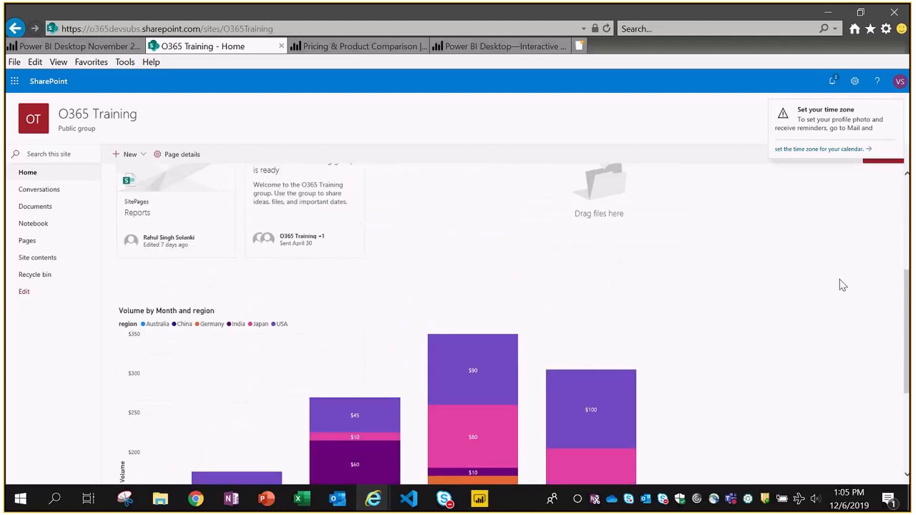
scroll(843, 285, down, 2)
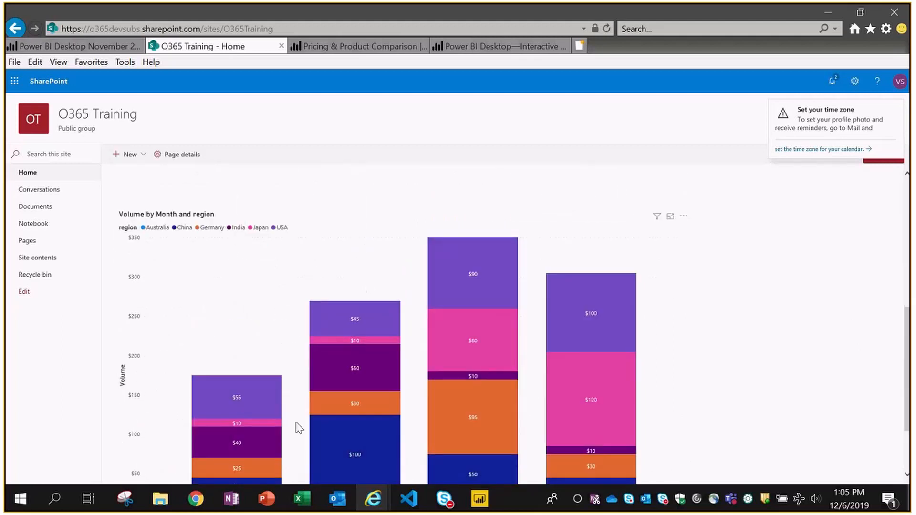
click(191, 507)
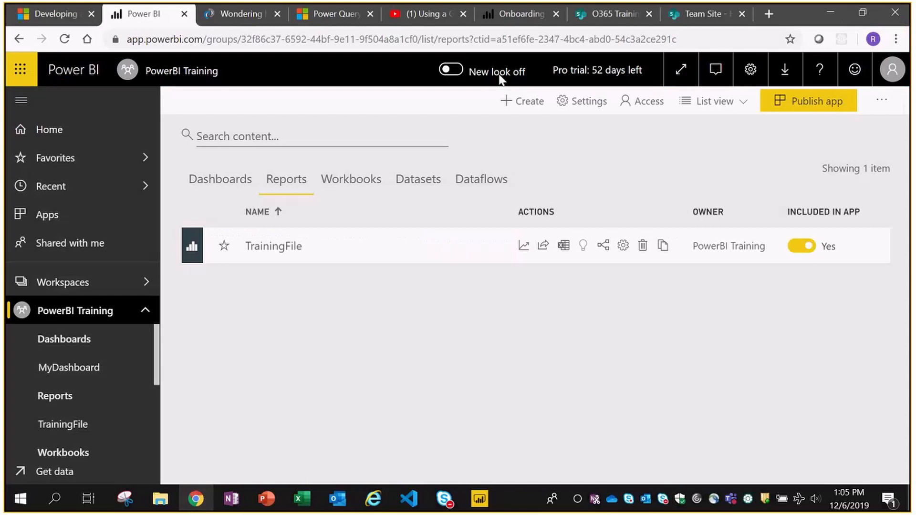
- View the Resion Wise Sales report page on the O365 Training SharePoint tab, then return to Power BI
click(608, 16)
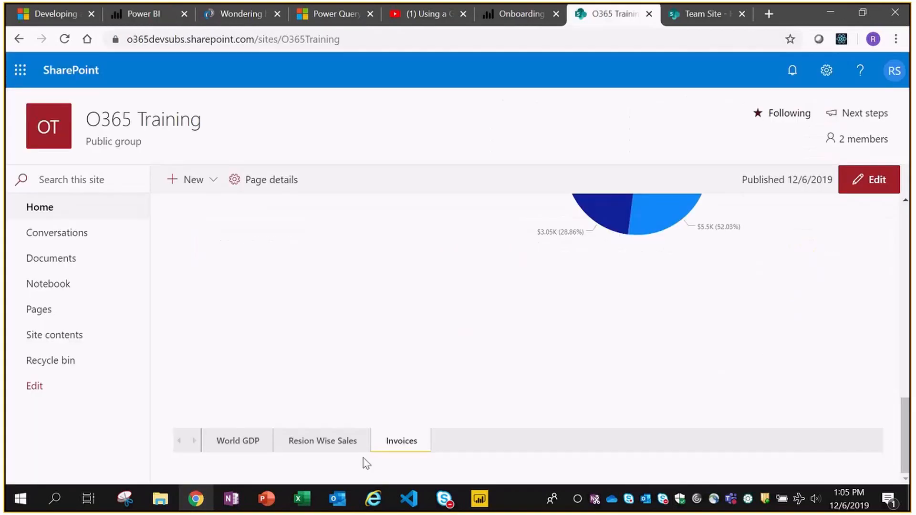
click(315, 443)
scroll(844, 323, up, 6)
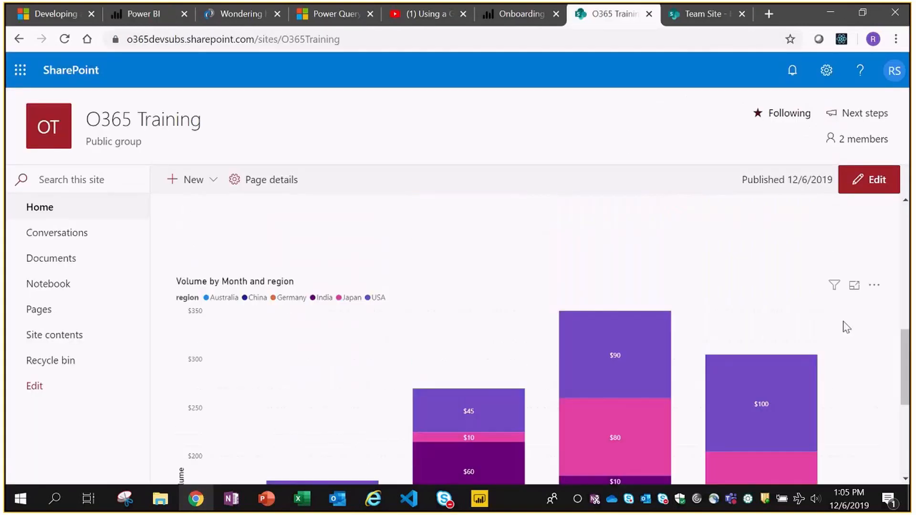
scroll(845, 306, up, 5)
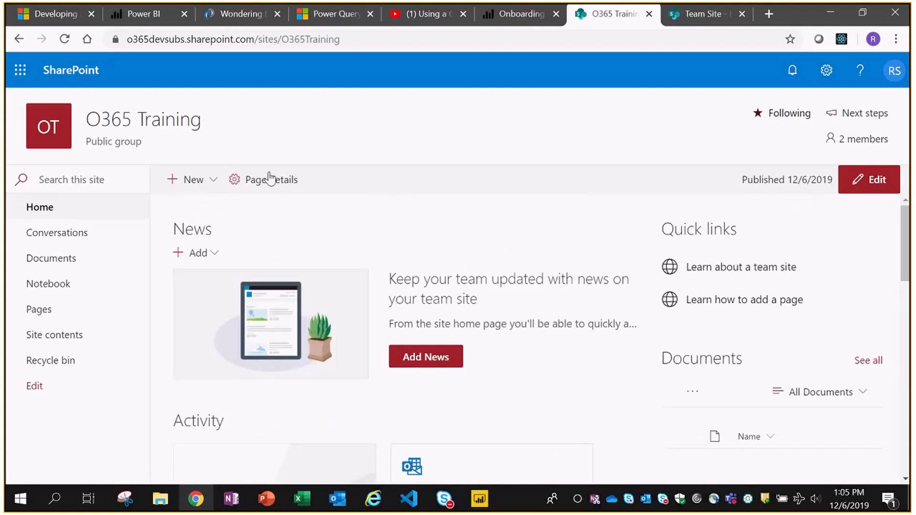
click(137, 13)
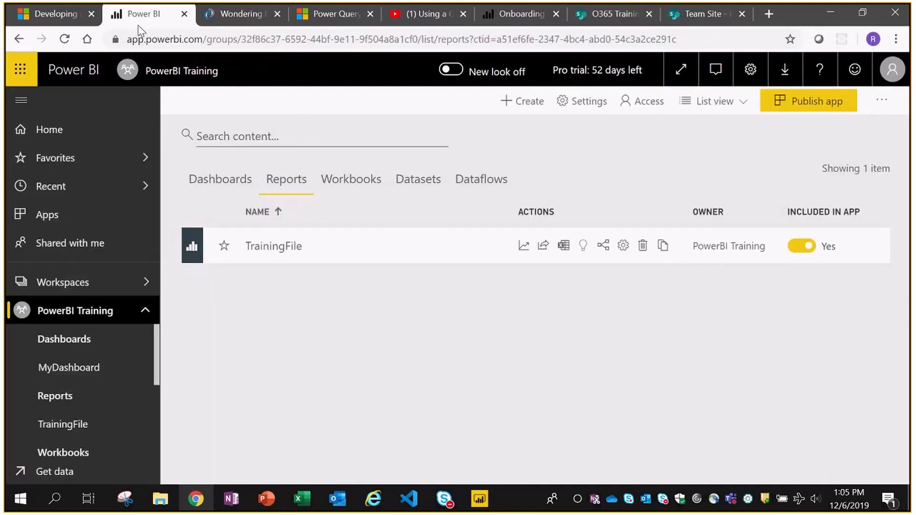
- Check the TrainingFile dataset's US Sales Person role members, then bring the SharePoint window forward
click(80, 317)
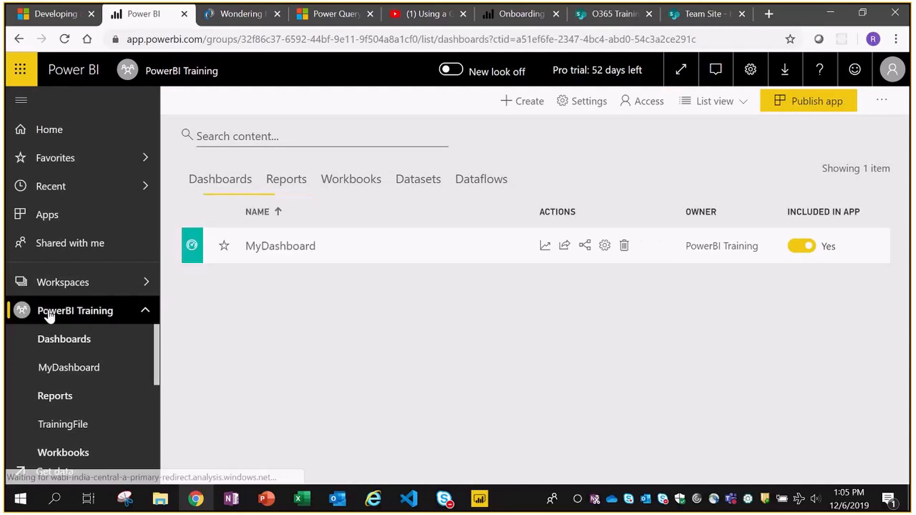
click(289, 183)
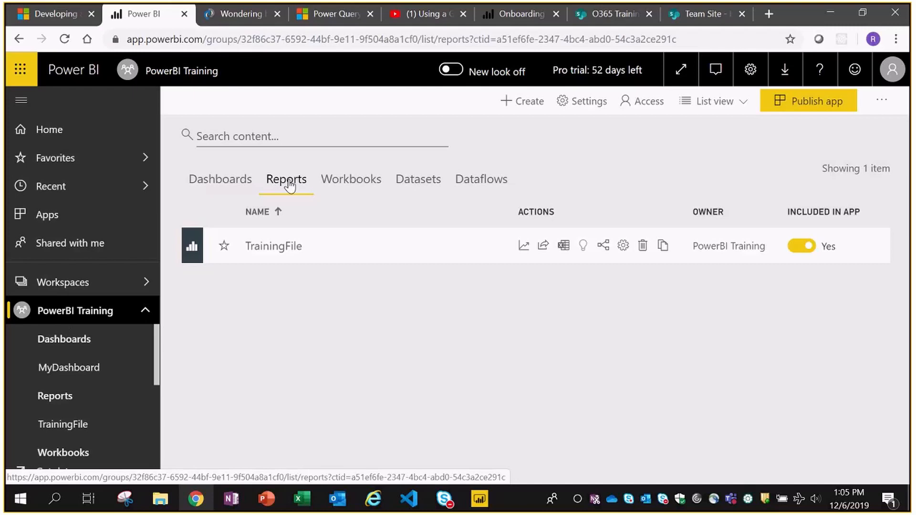
click(420, 187)
click(589, 247)
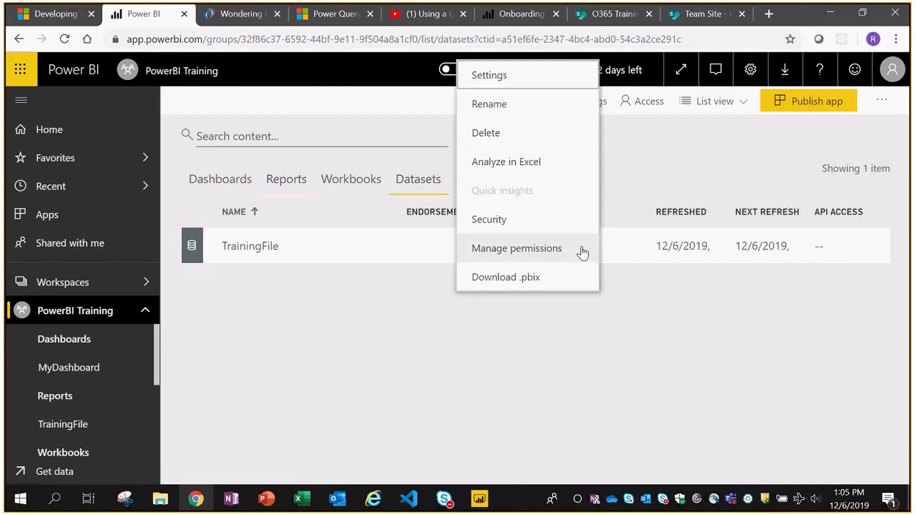
click(490, 220)
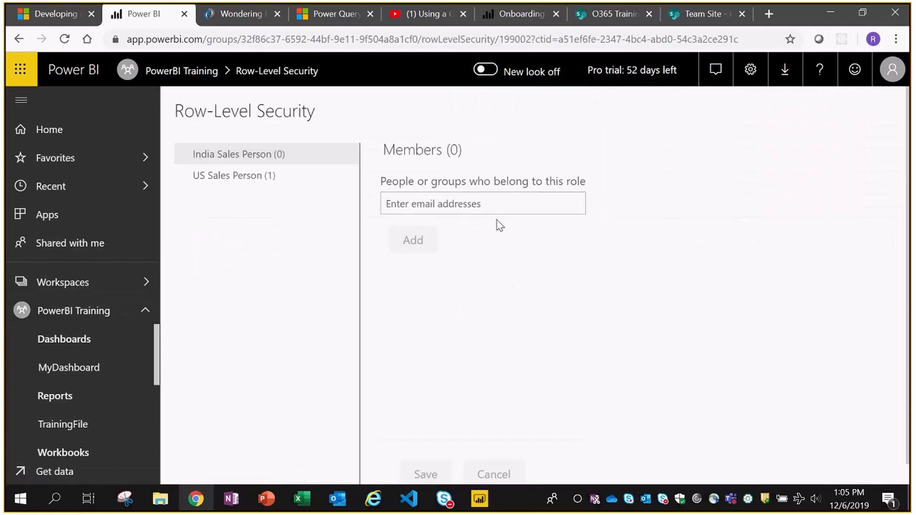
click(232, 176)
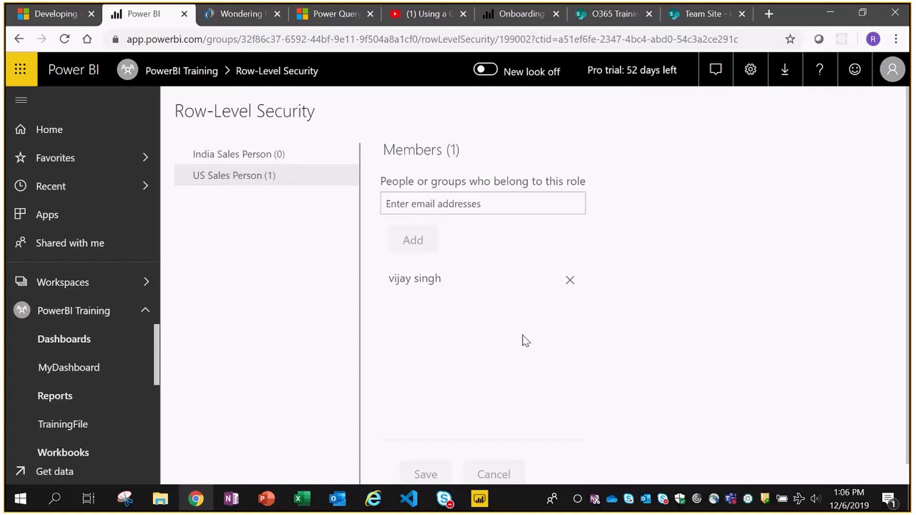
mouse_move(373, 499)
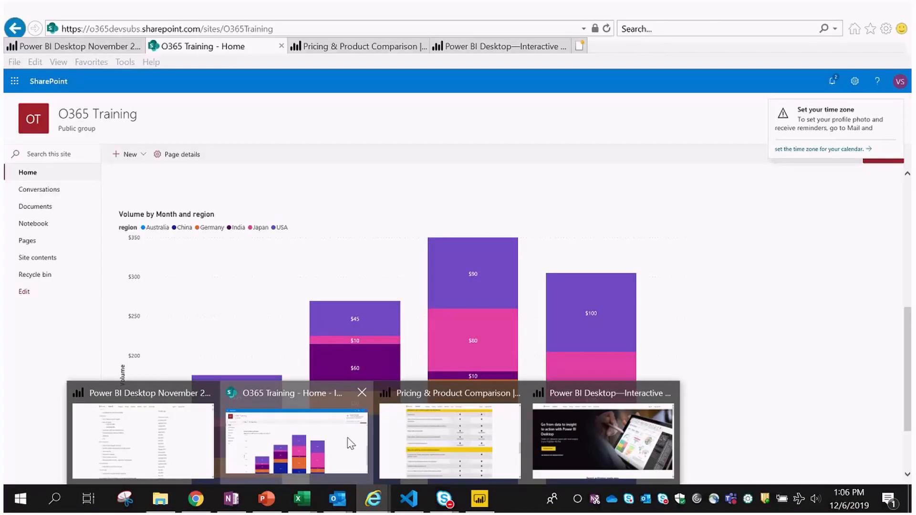
click(348, 437)
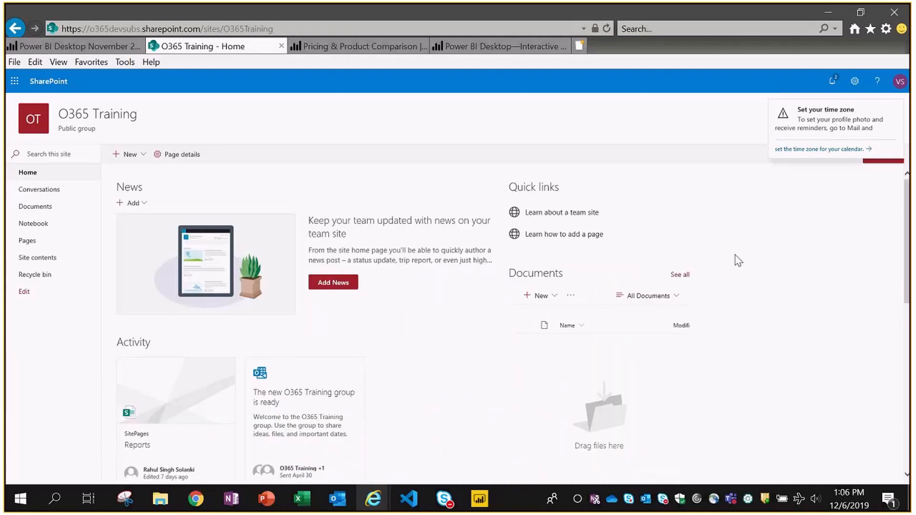
- Reload the SharePoint site and show the embedded report's region-wise sales chart
key(F5)
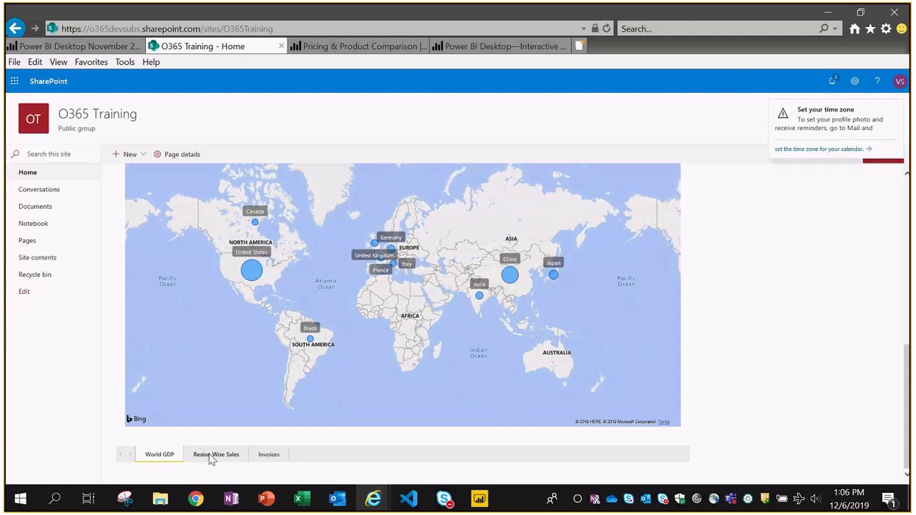
click(212, 457)
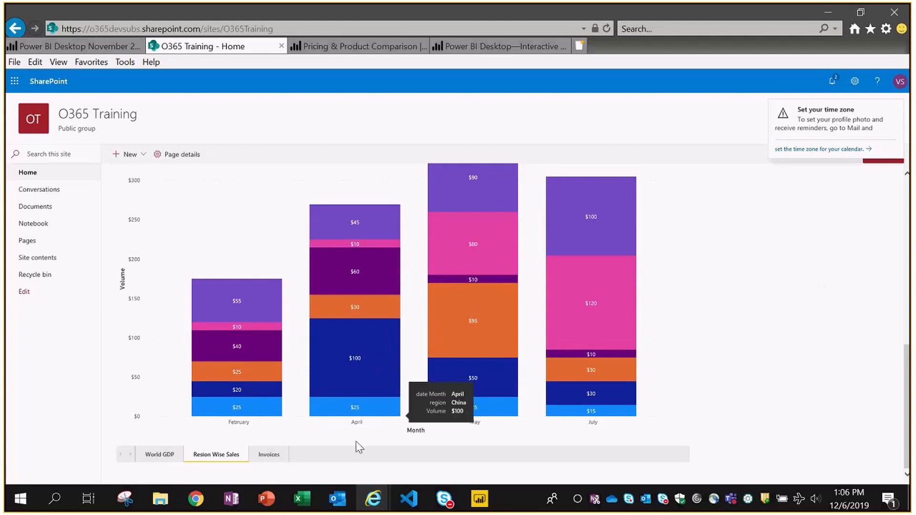
click(196, 501)
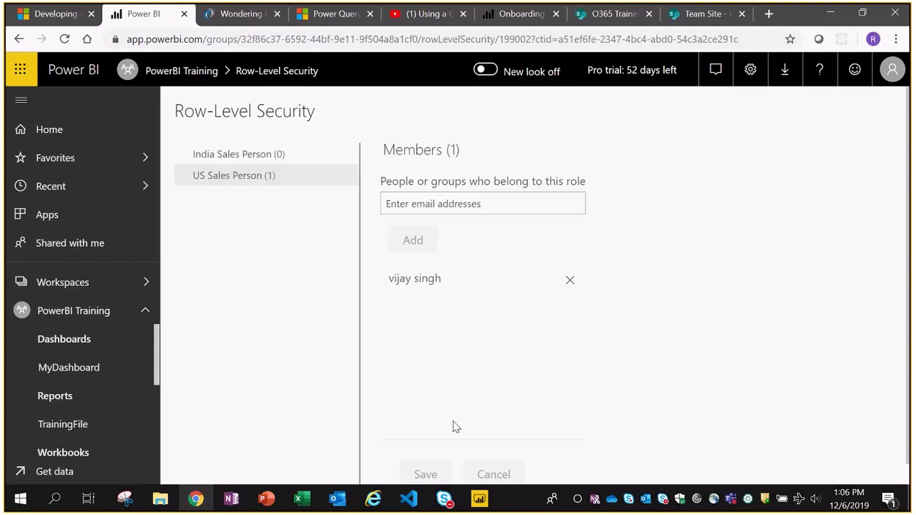
click(375, 500)
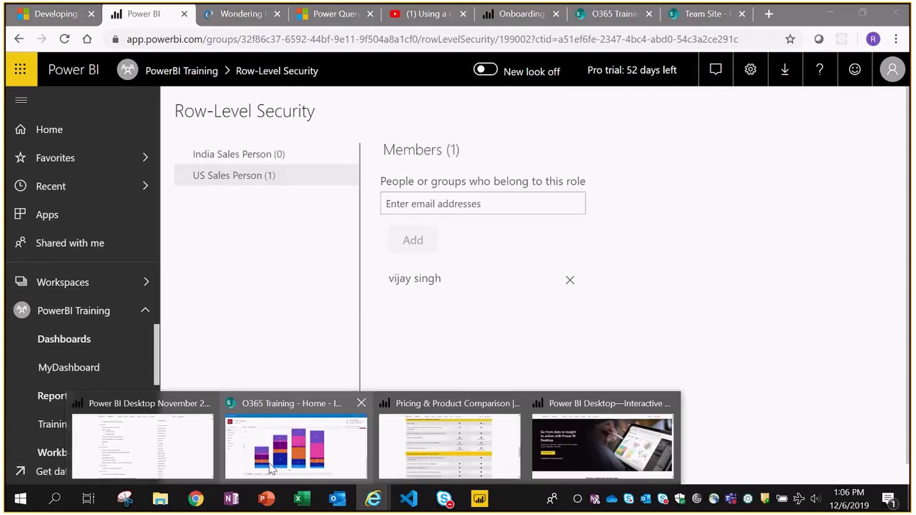
click(266, 441)
click(81, 48)
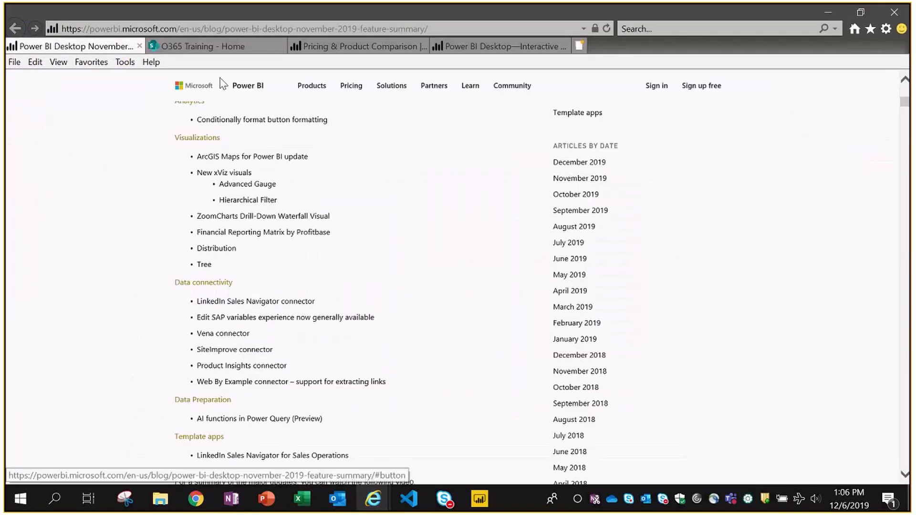
click(177, 46)
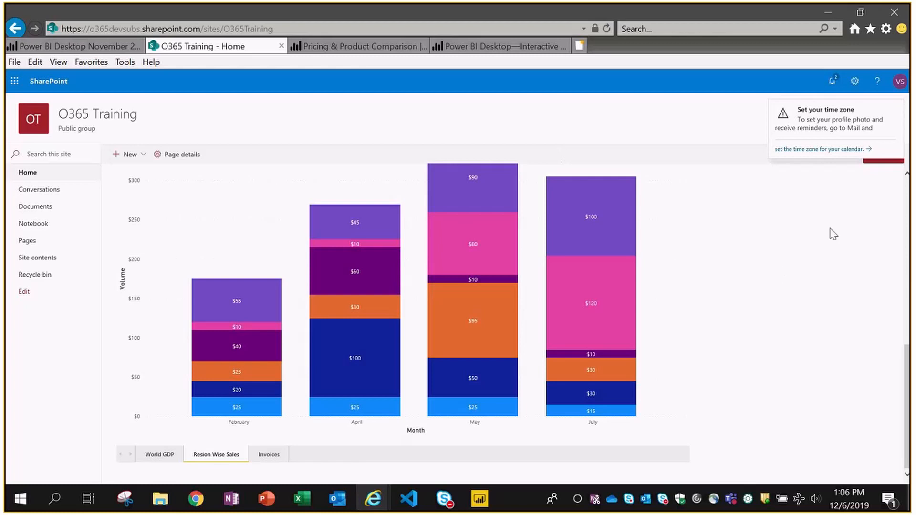
key(alt+Tab)
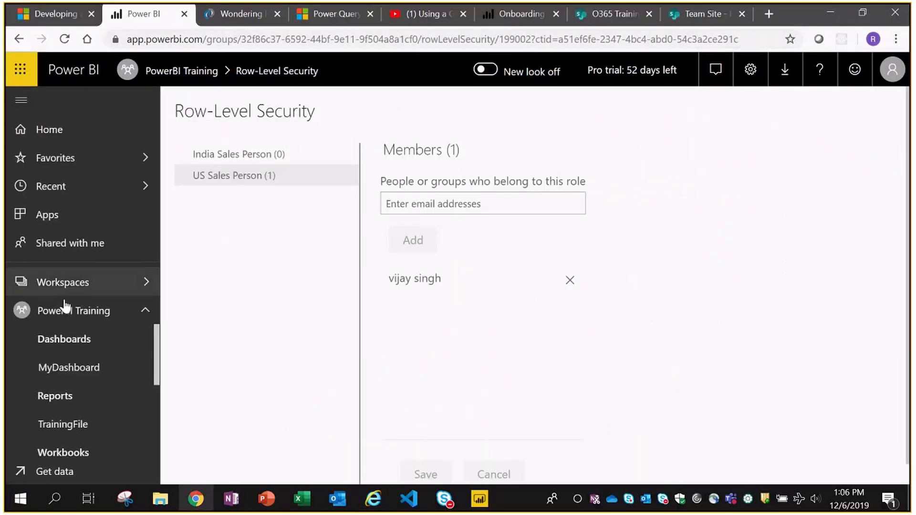
- Open the PowerBI Training workspace in Chrome and copy its web address
click(65, 311)
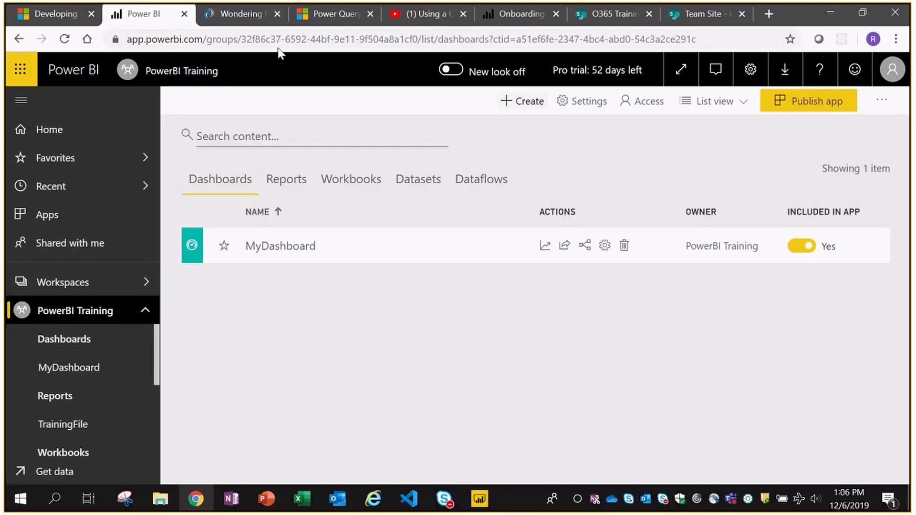
click(280, 37)
key(alt+Tab)
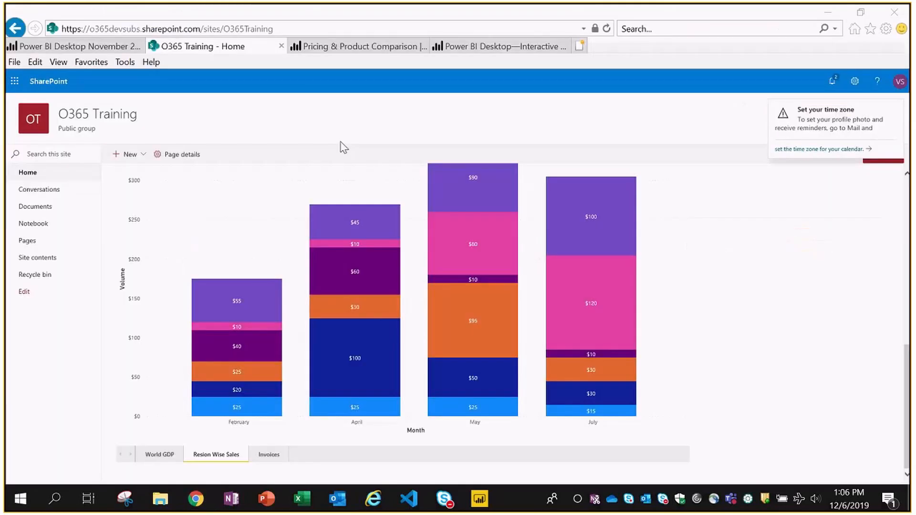
- Load the copied workspace address in a new Internet Explorer tab and check the signed-in account
click(579, 46)
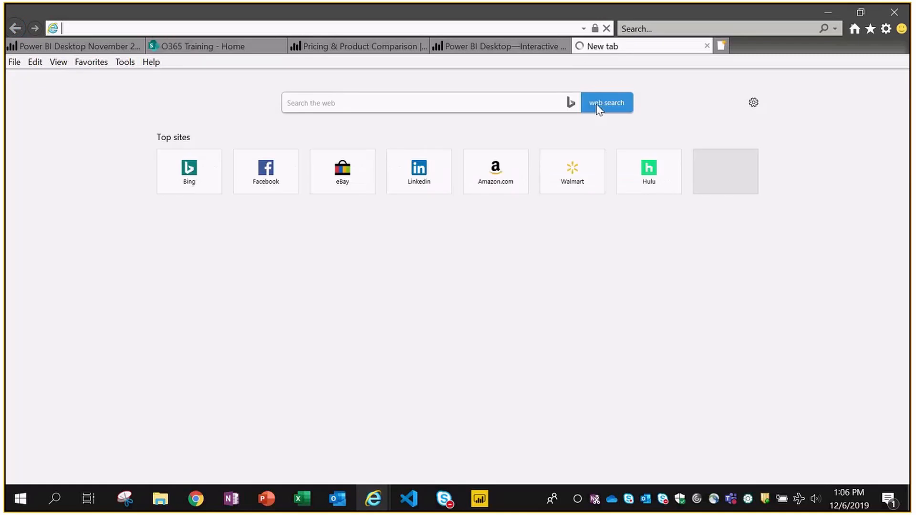
key(ctrl+v)
key(Return)
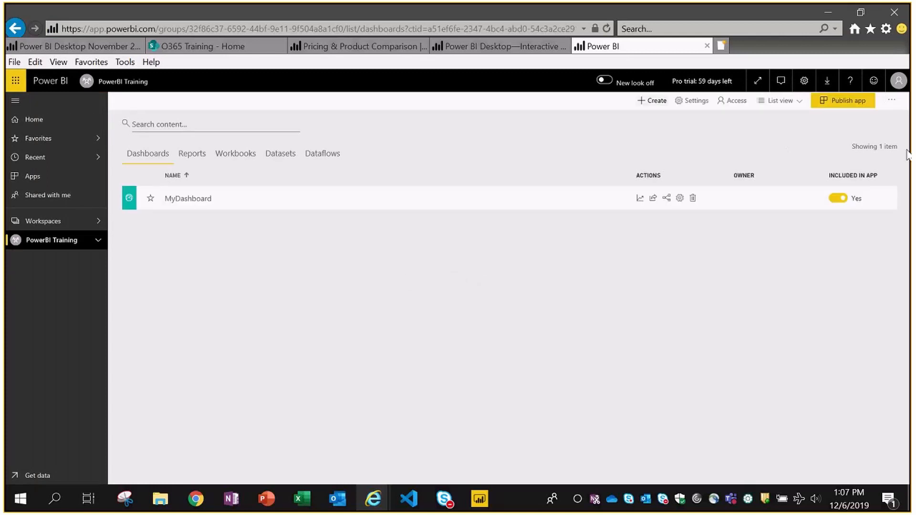
click(899, 81)
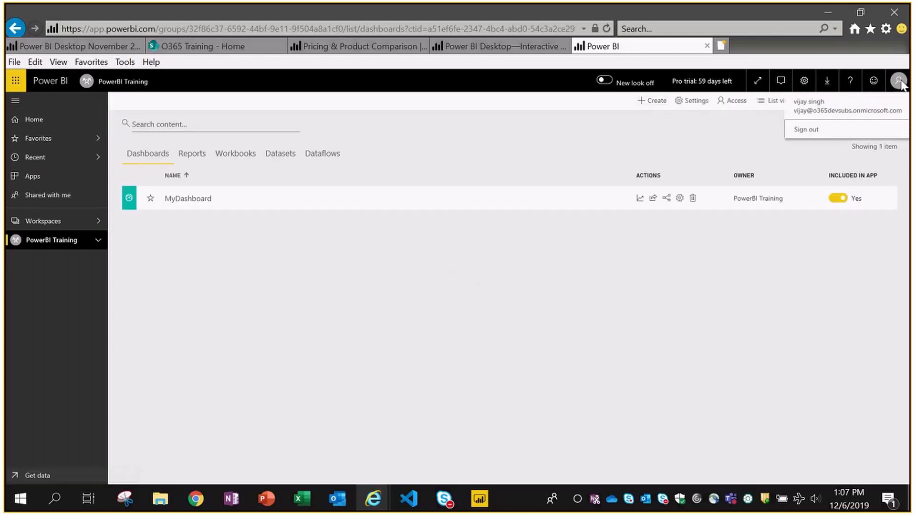
click(251, 223)
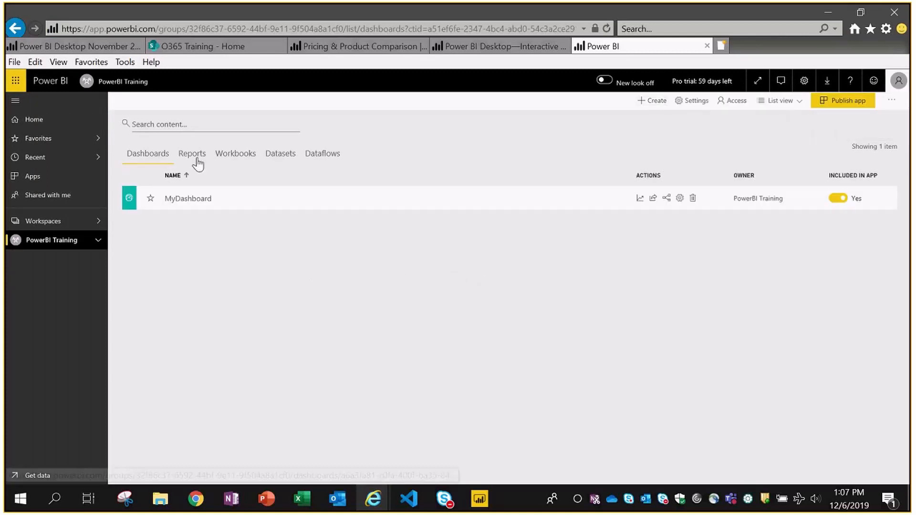
- Open MyDashboard and scroll through its tiles
click(190, 201)
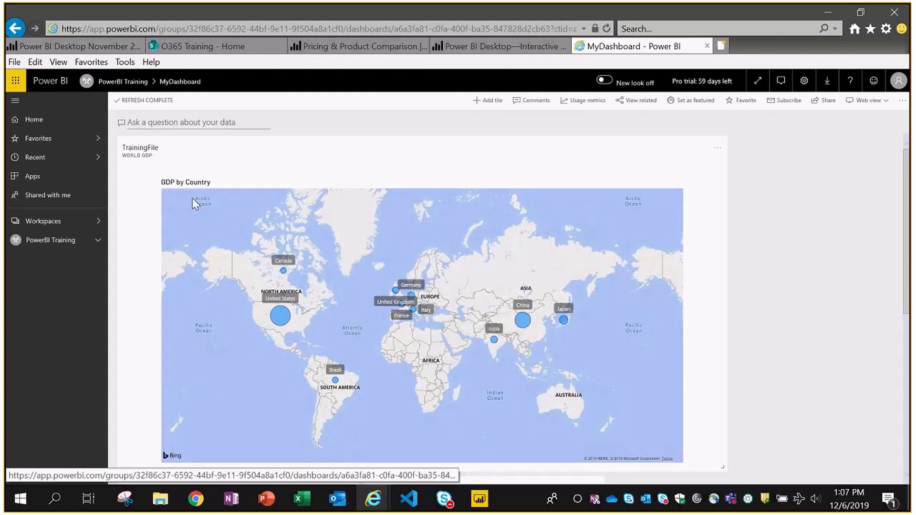
scroll(787, 191, down, 1)
scroll(787, 191, down, 2)
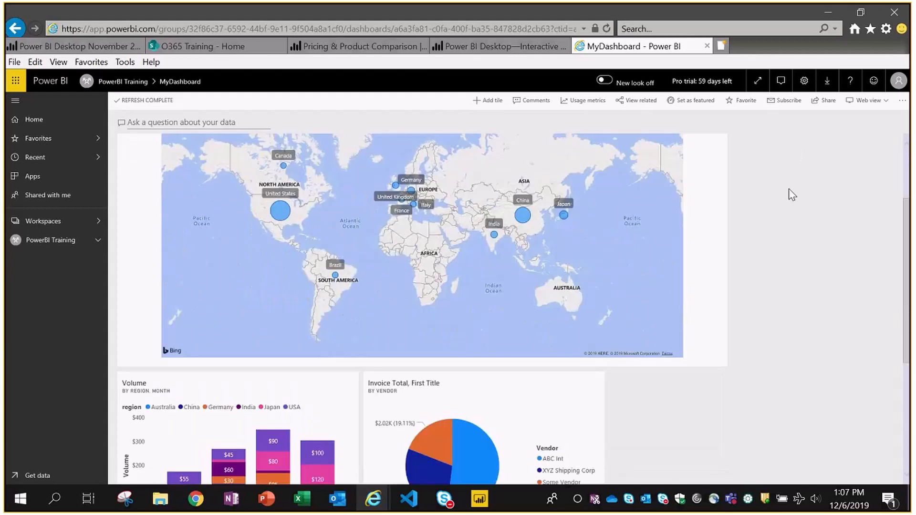
scroll(789, 188, down, 2)
scroll(794, 239, down, 3)
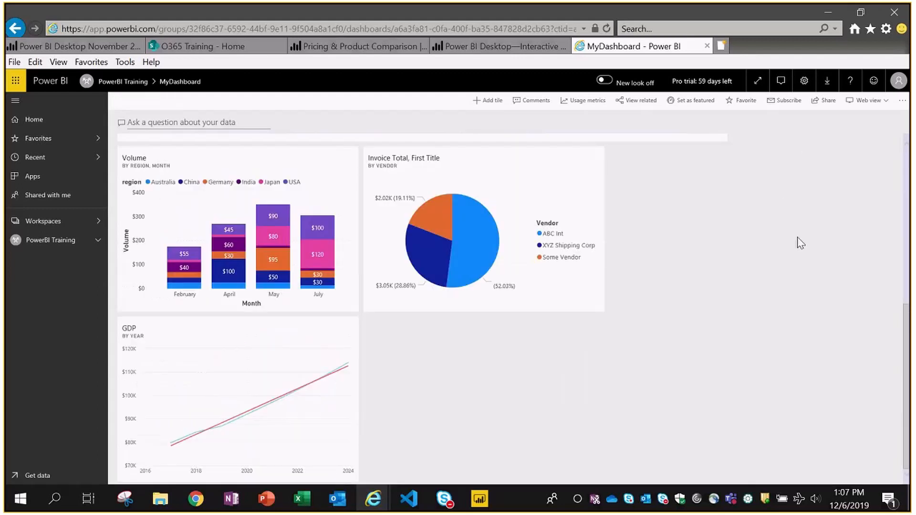
scroll(764, 258, up, 7)
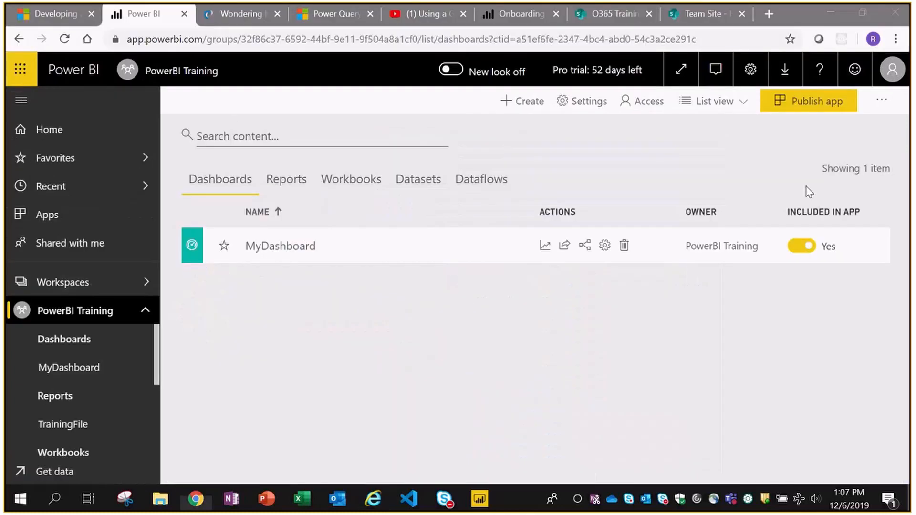
- Glance at the admin's Power BI window, review MyDashboard's tiles again, and return to the workspace
click(303, 273)
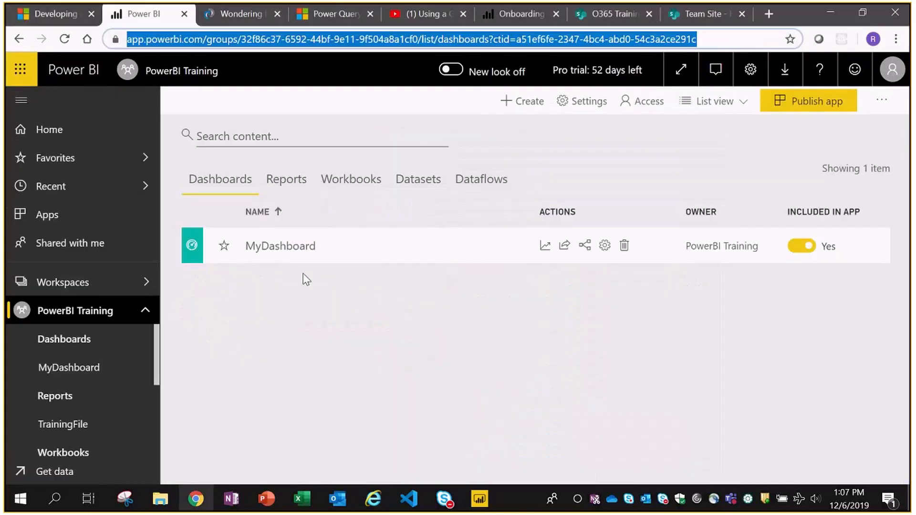
click(288, 249)
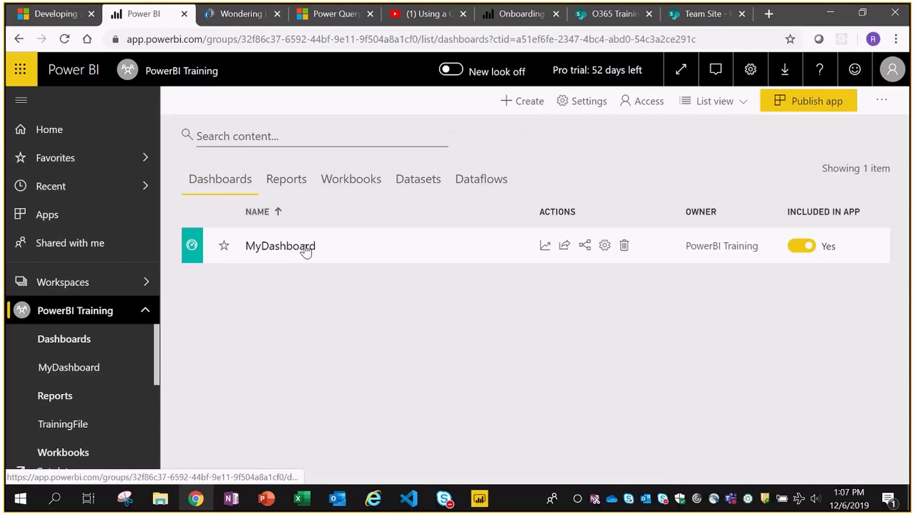
key(alt+Tab)
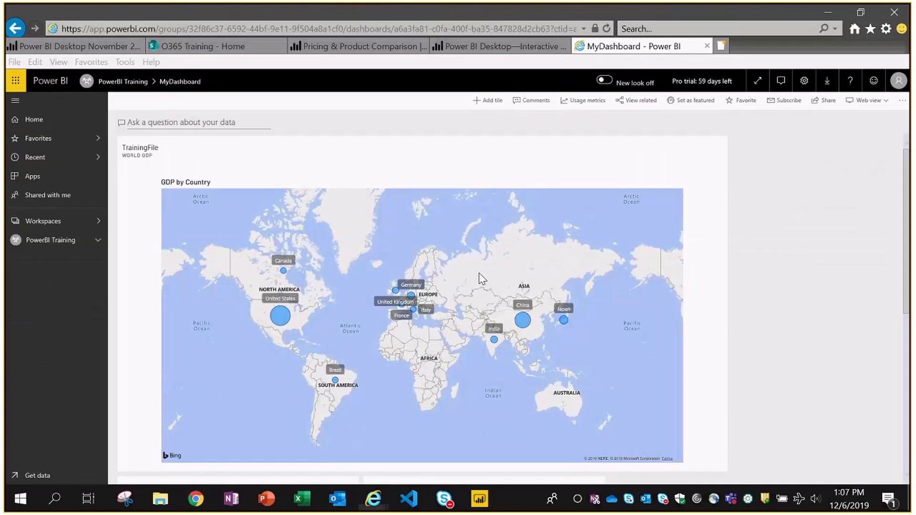
scroll(792, 253, down, 2)
scroll(793, 253, down, 2)
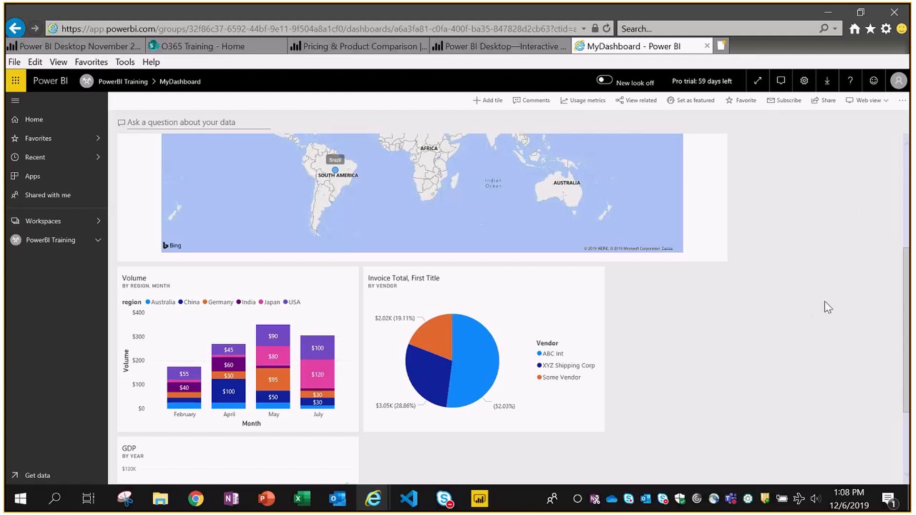
scroll(825, 302, down, 3)
scroll(825, 302, up, 4)
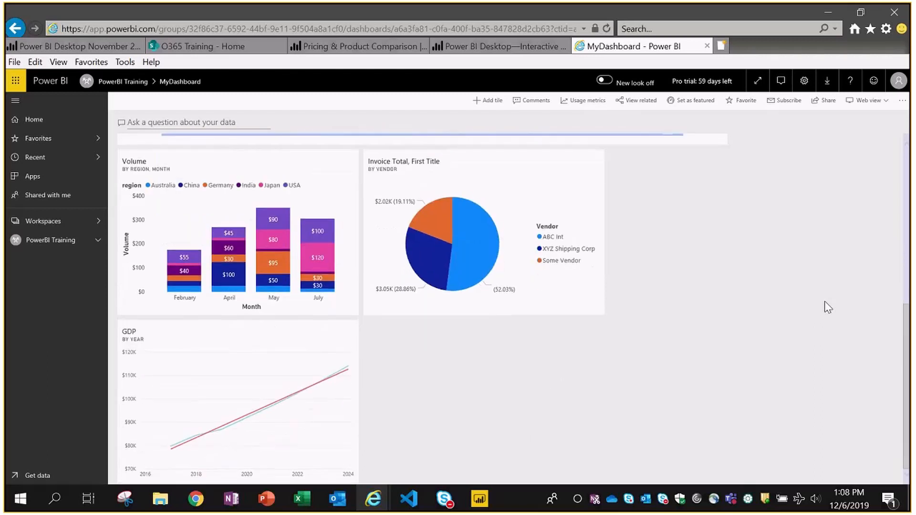
scroll(824, 302, up, 3)
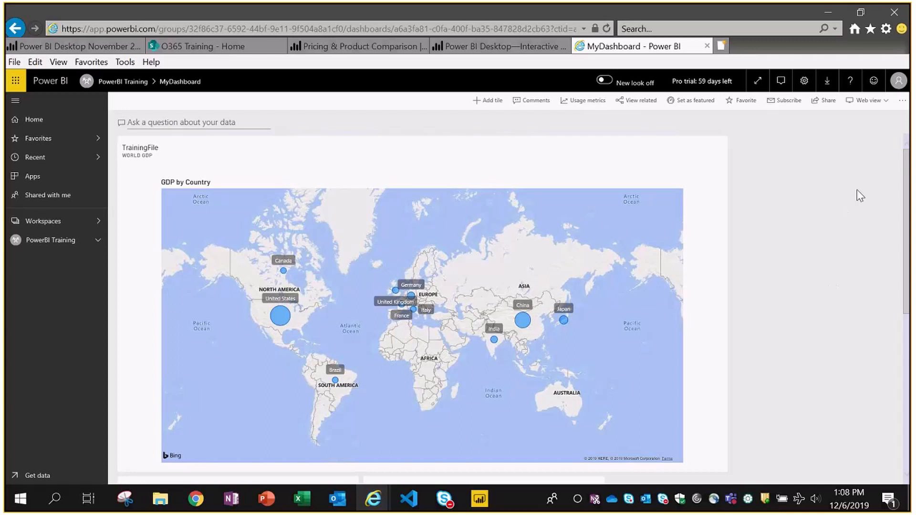
scroll(830, 233, down, 8)
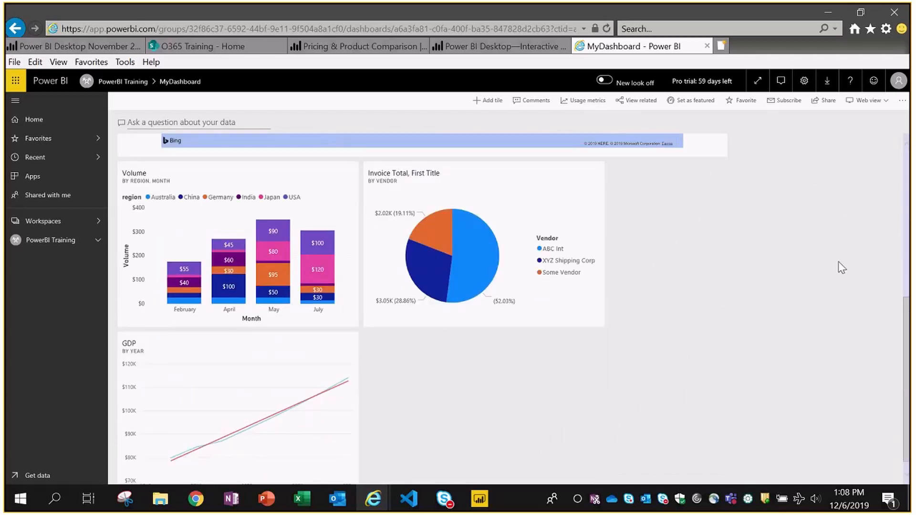
scroll(838, 262, up, 5)
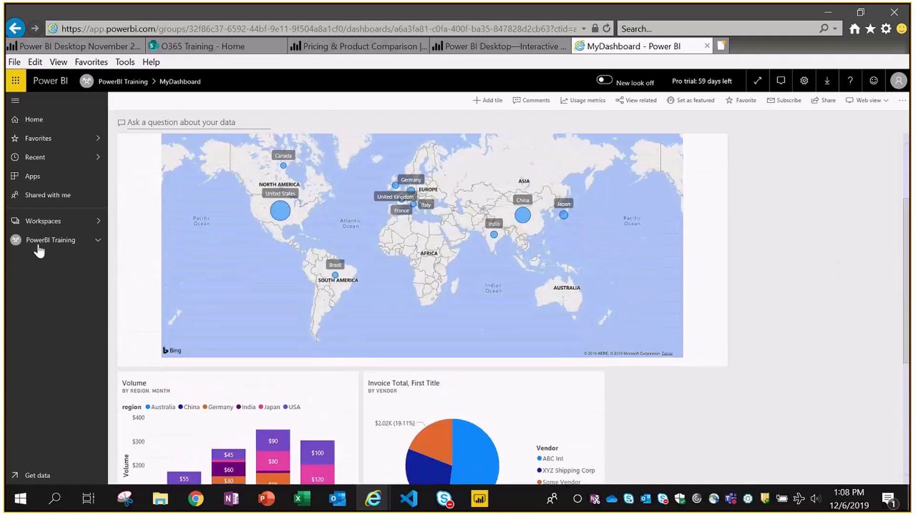
click(40, 244)
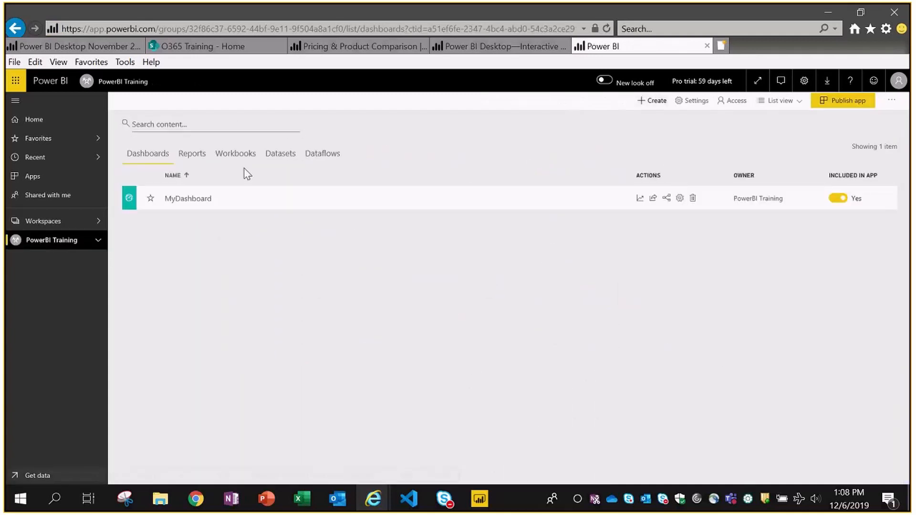
- Open the TrainingFile report from the workspace's reports list in Internet Explorer
click(194, 156)
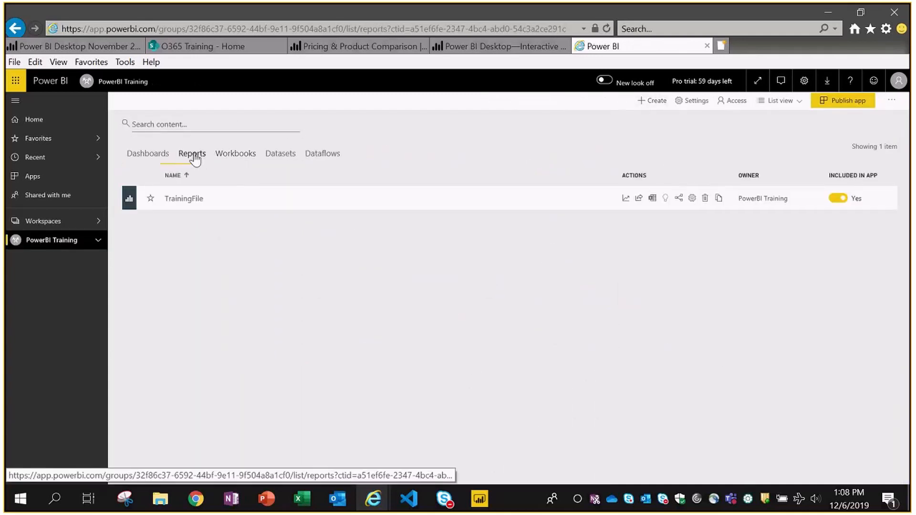
click(185, 200)
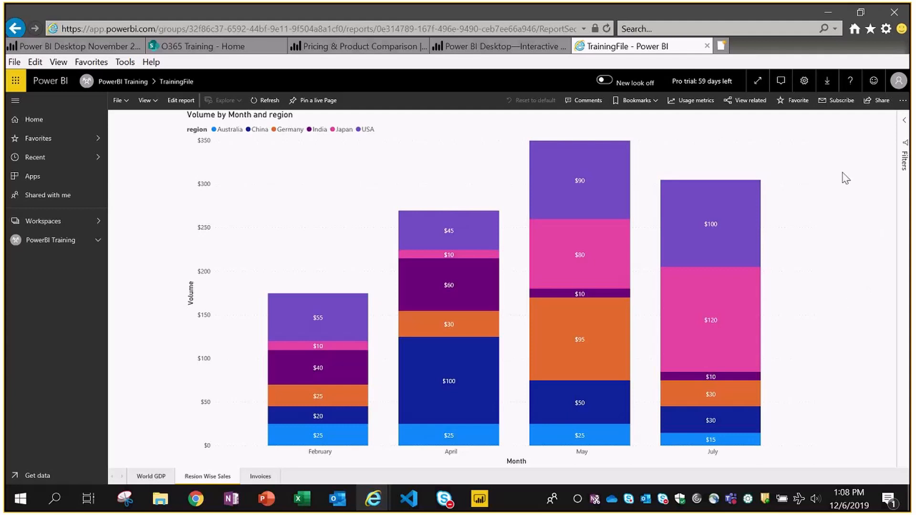
key(alt+Tab)
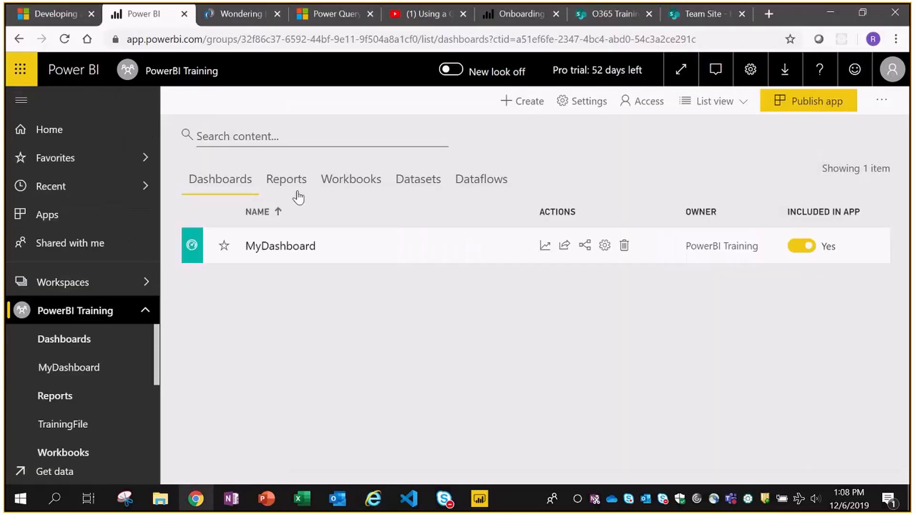
- Open the TrainingFile report from the PowerBI Training reports list in the admin's browser
click(290, 185)
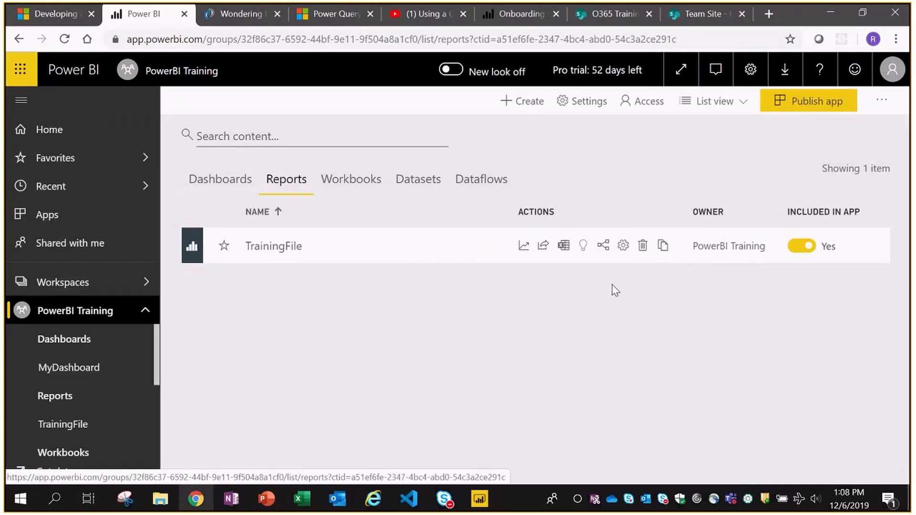
click(277, 252)
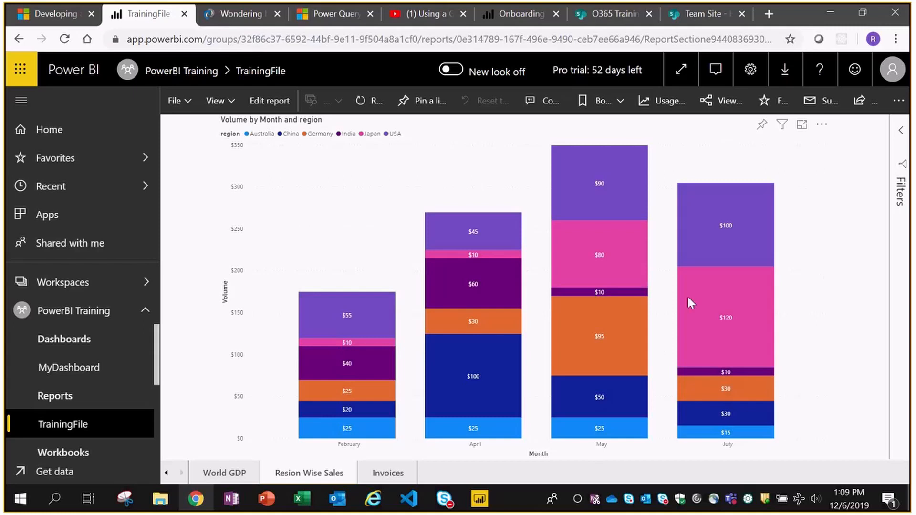
mouse_move(159, 357)
mouse_down()
mouse_move(162, 426)
mouse_move(159, 344)
mouse_up()
- Confirm the user is in the TrainingFile dataset's US Sales Person security role
click(55, 314)
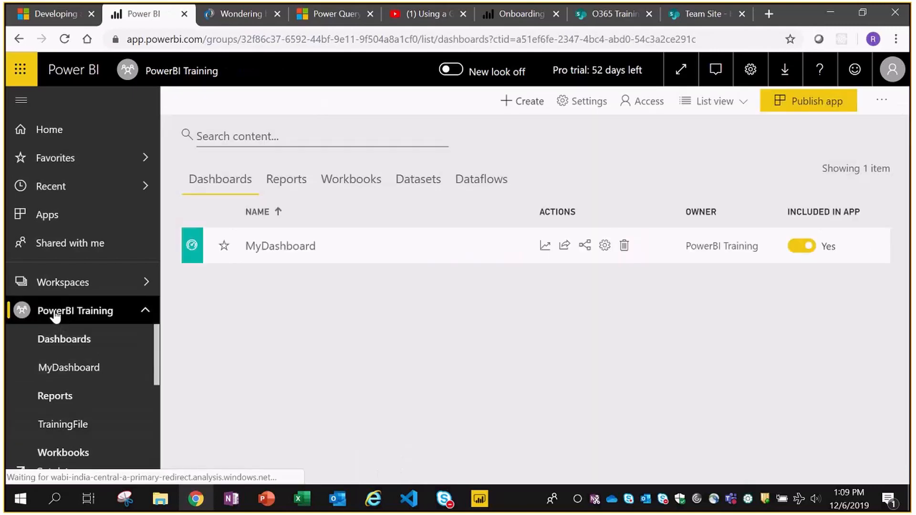
click(419, 178)
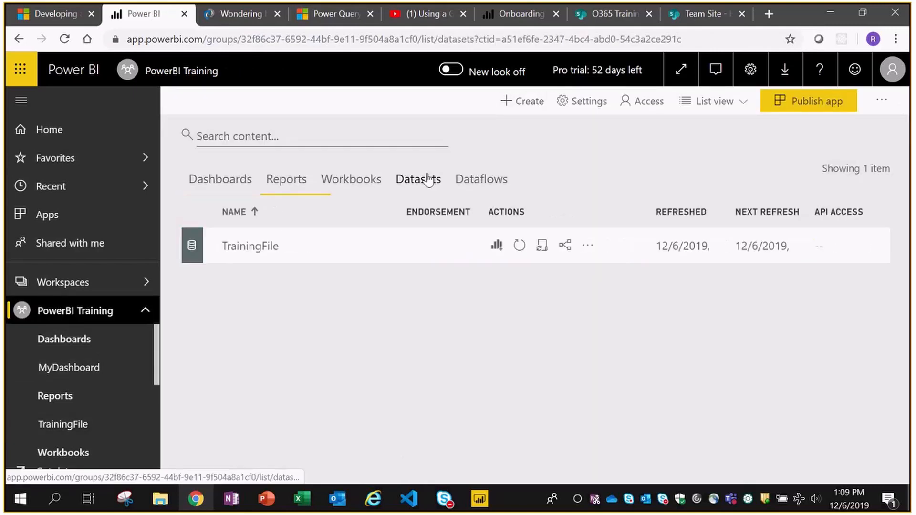
click(588, 246)
click(515, 222)
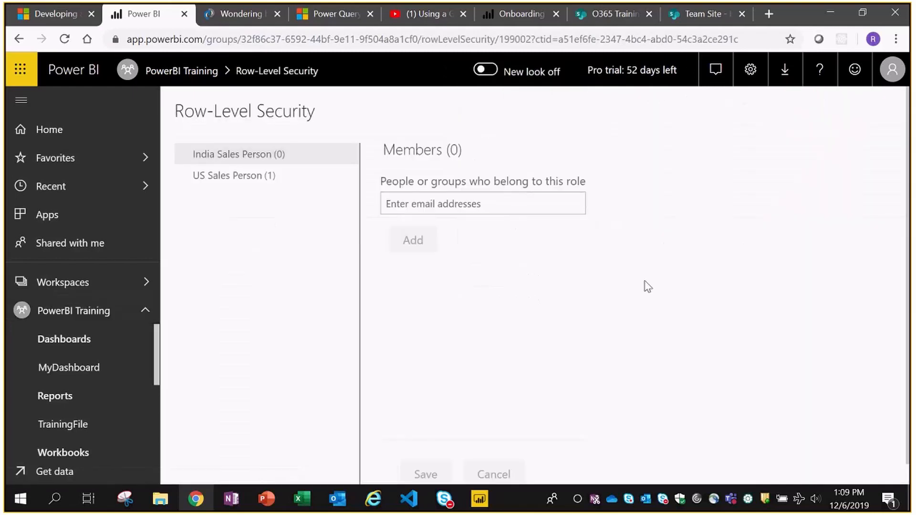
click(214, 185)
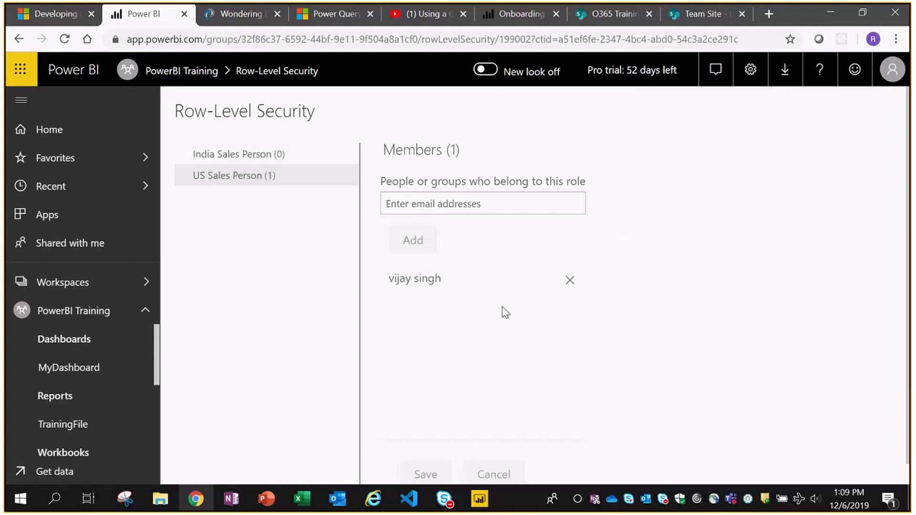
click(75, 319)
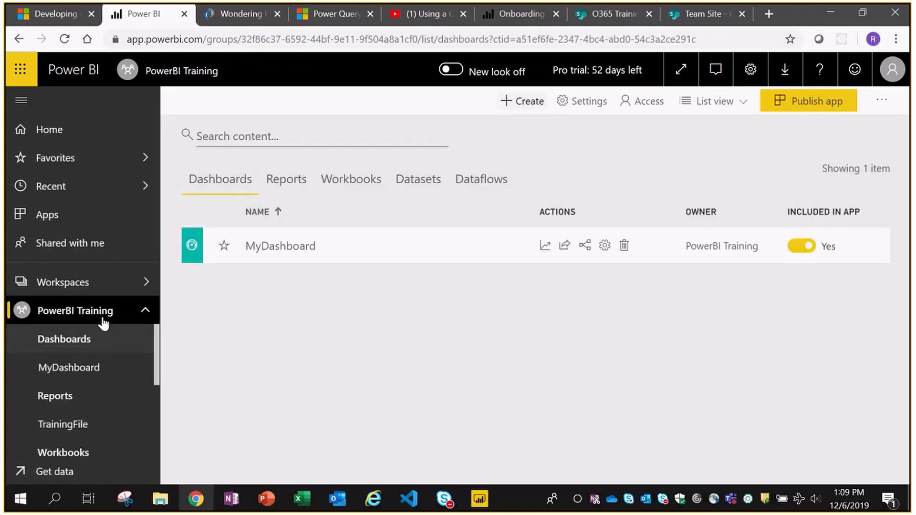
- Remove the colleague's Member access from the PowerBI Training workspace's access settings
click(67, 282)
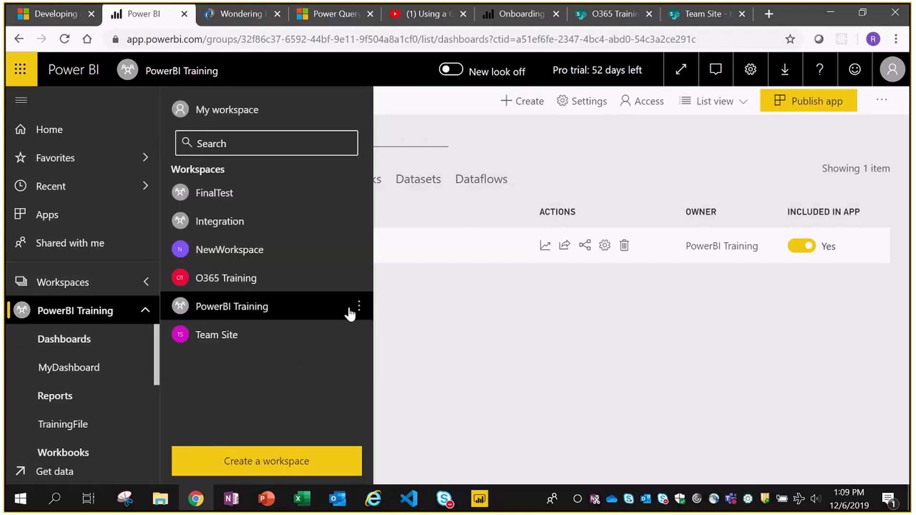
click(359, 308)
click(387, 360)
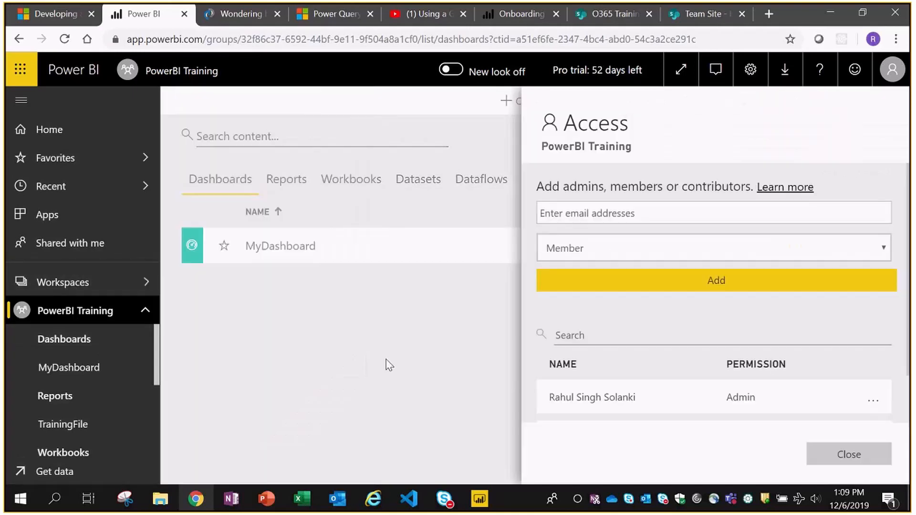
scroll(857, 326, down, 1)
scroll(856, 326, down, 1)
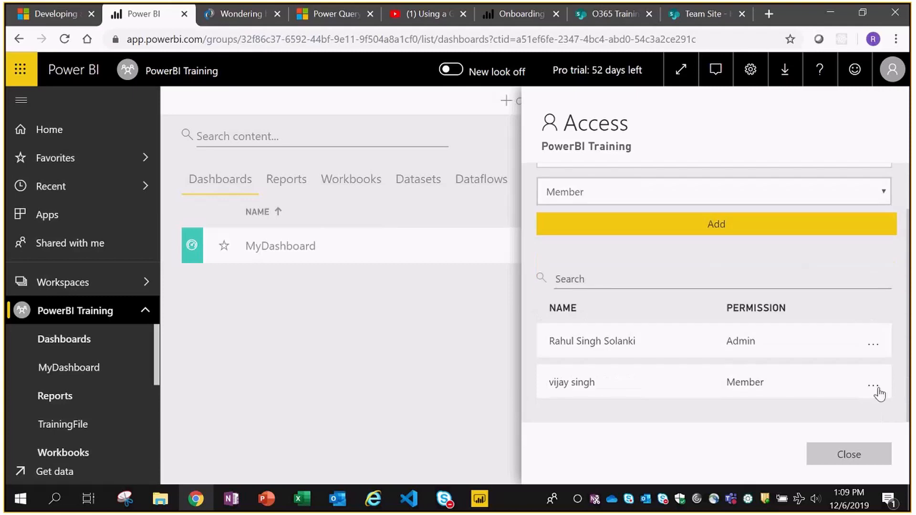
click(876, 386)
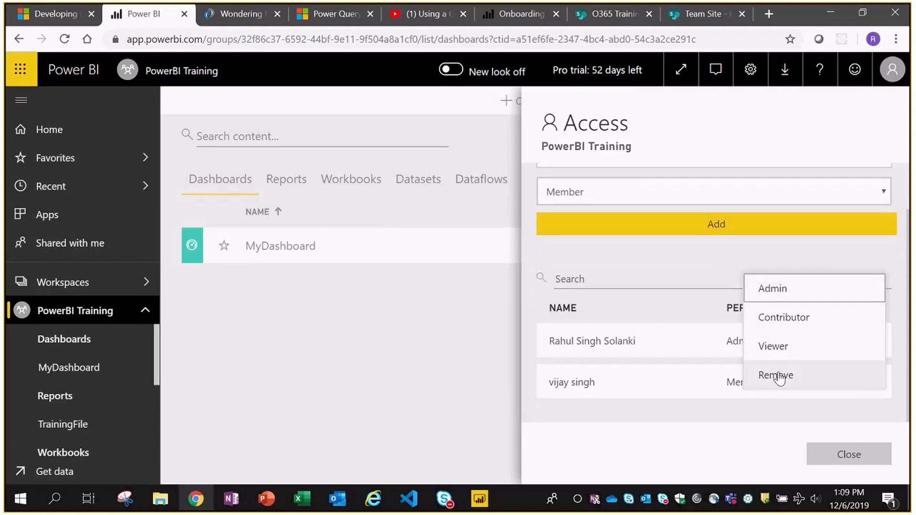
click(778, 377)
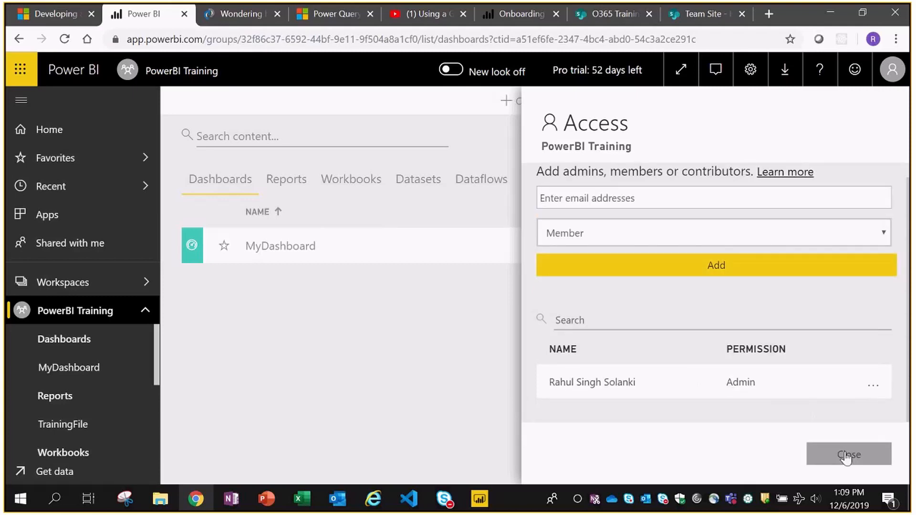
click(848, 455)
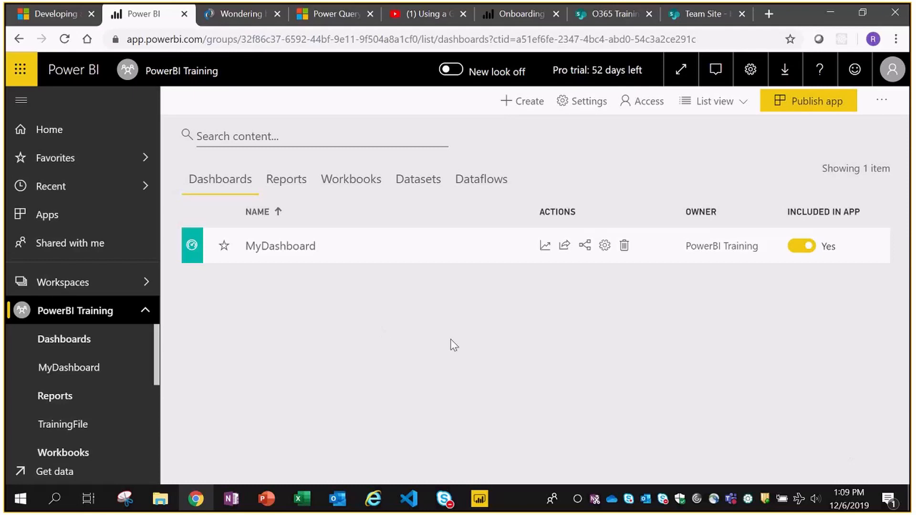
key(alt+Tab)
- Refresh the report in Internet Explorer and try opening the workspace to test the removed access
key(F5)
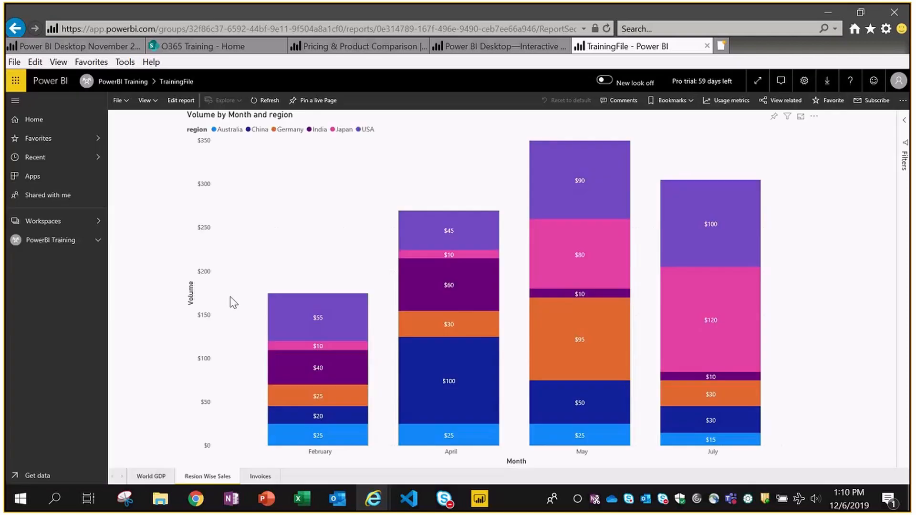
click(36, 243)
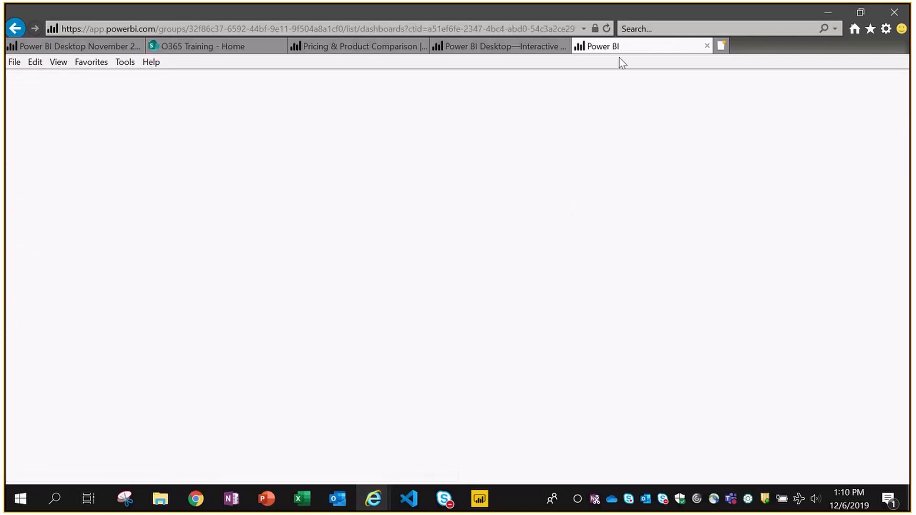
click(192, 52)
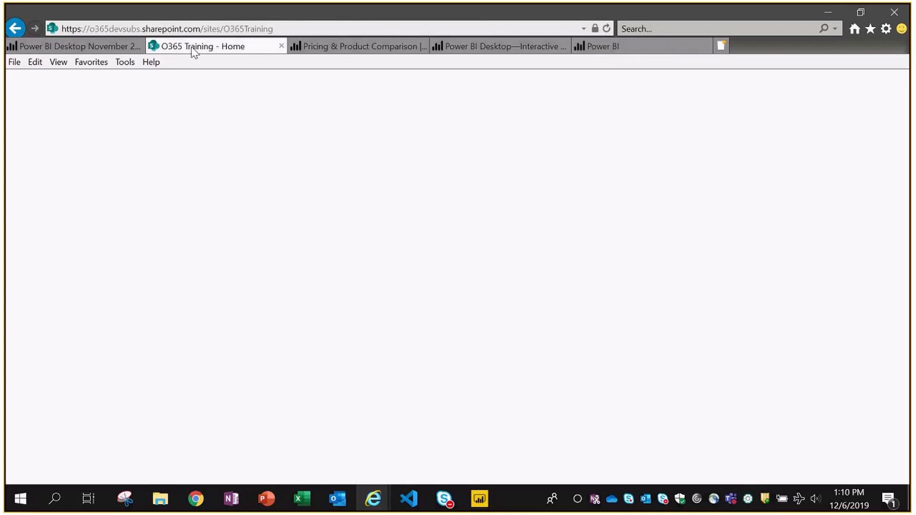
key(alt+Tab)
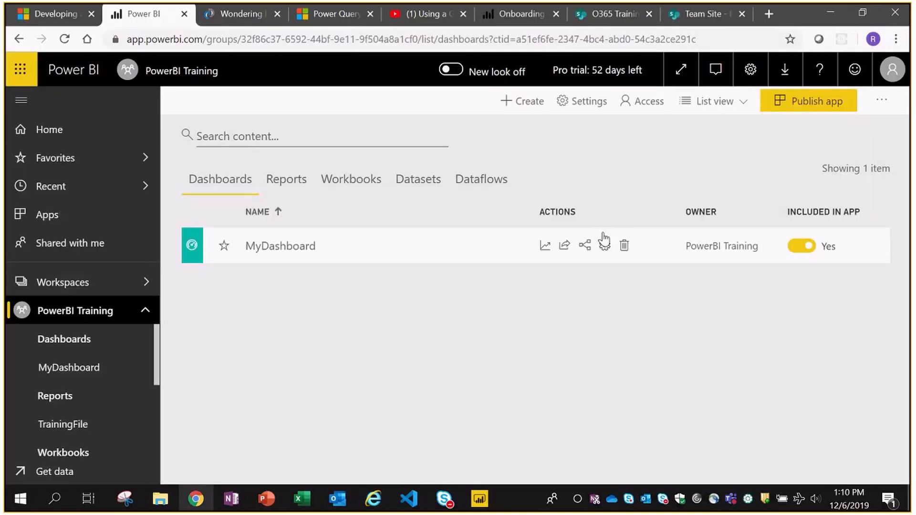
- Share TrainingFile with the US Sales Person user, unticking the reshare and build permissions
click(287, 184)
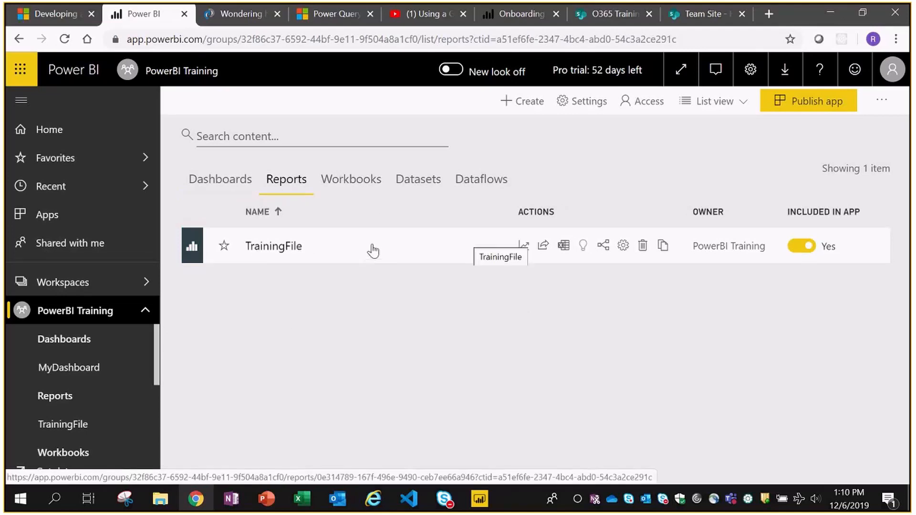
click(543, 245)
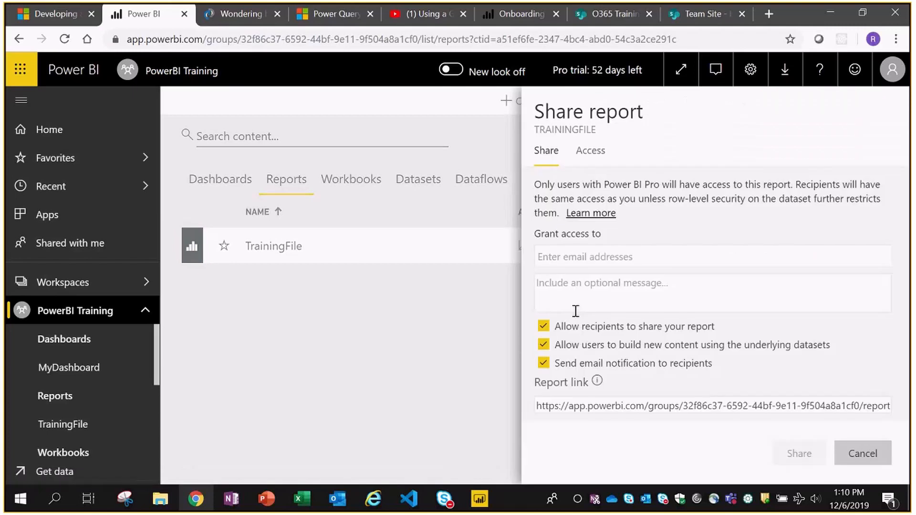
click(677, 263)
text(vijay)
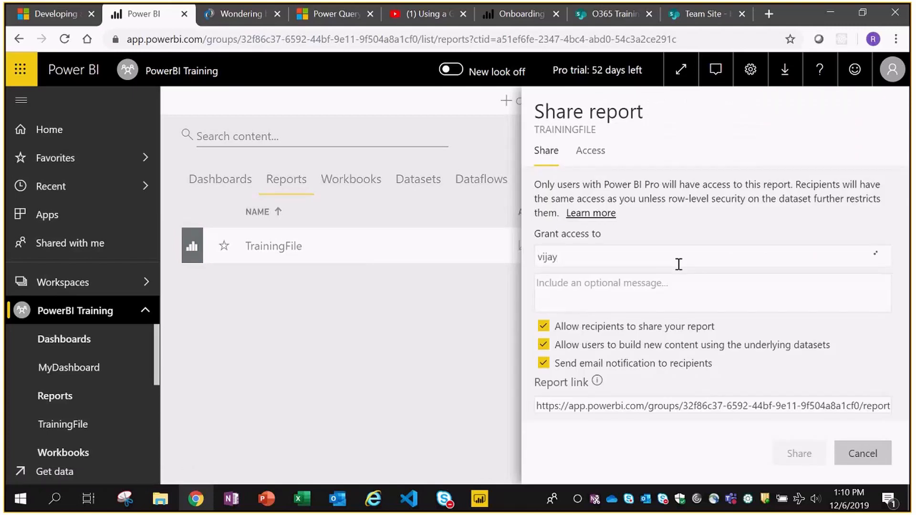
key(Return)
click(543, 325)
click(544, 345)
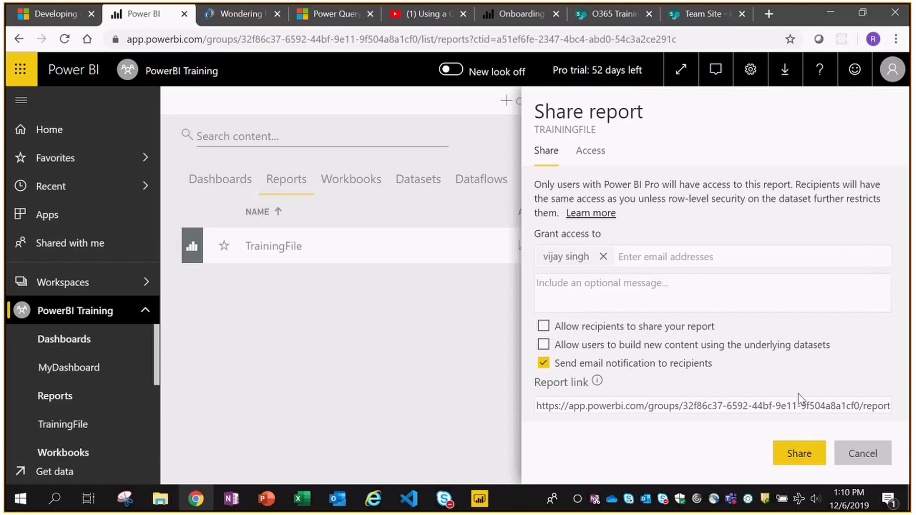
click(794, 448)
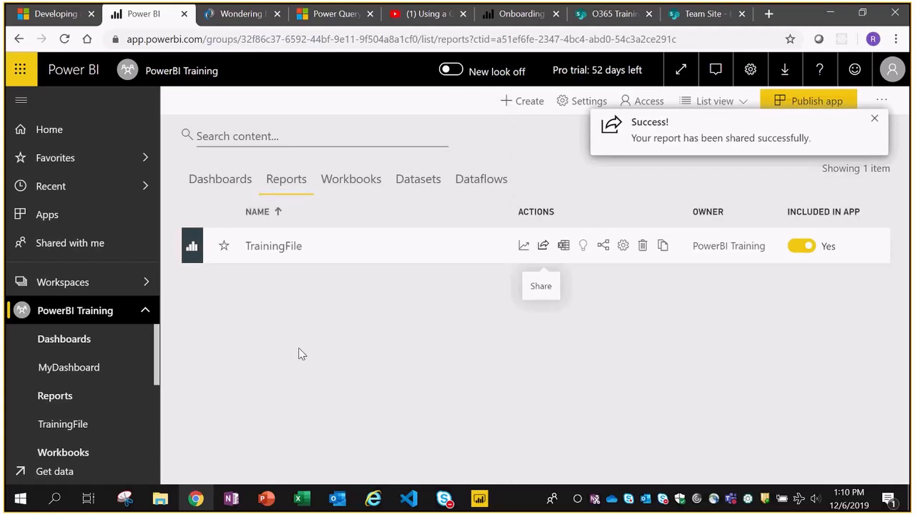
- Bring up the O365 Training window in Internet Explorer and reload it from the address bar
click(375, 506)
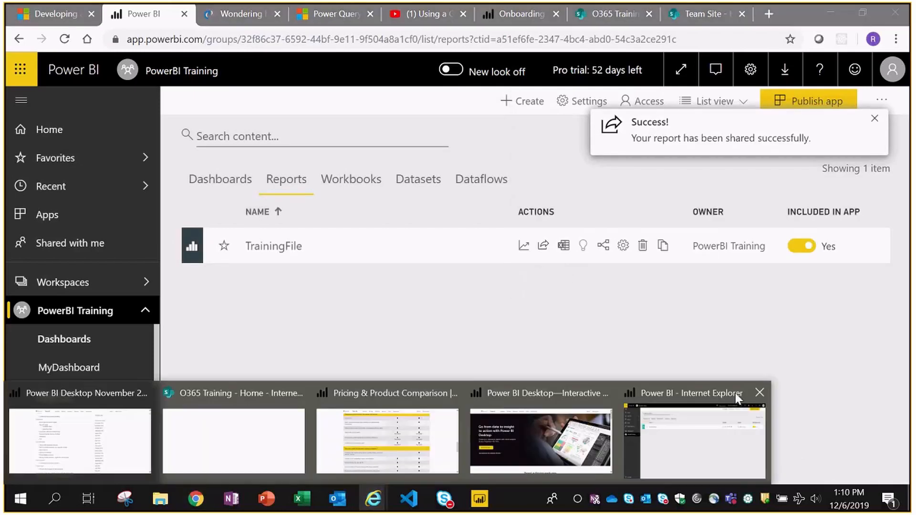
click(246, 452)
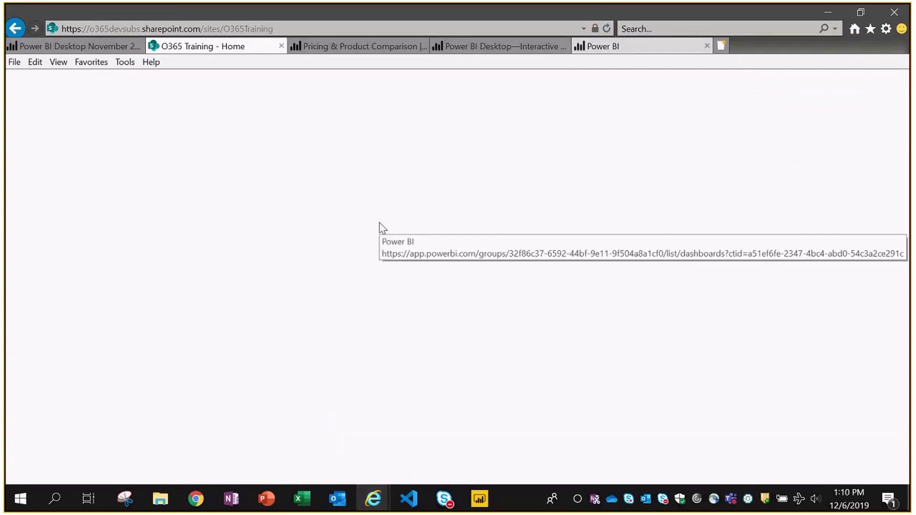
click(481, 28)
key(Return)
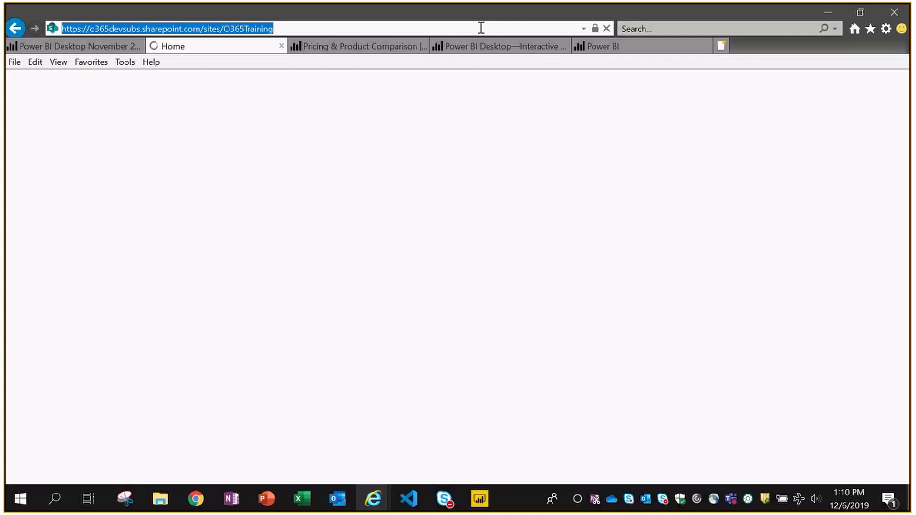
click(480, 28)
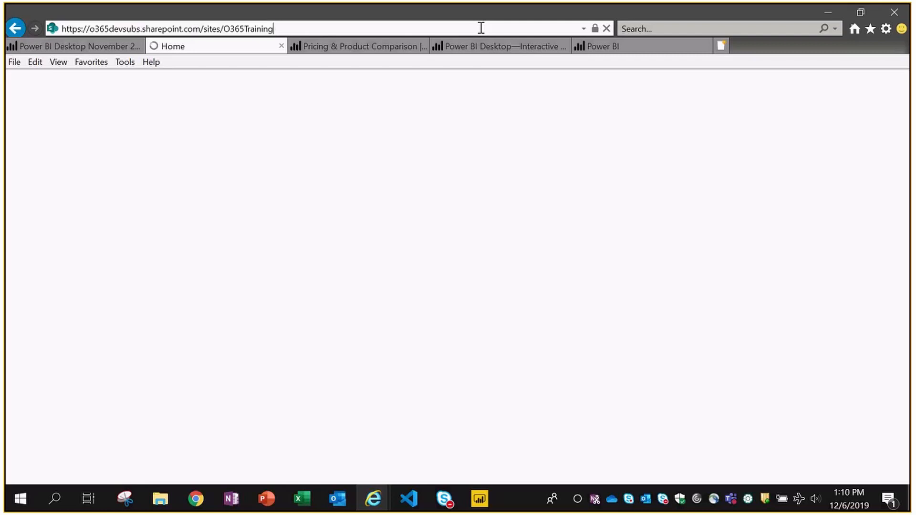
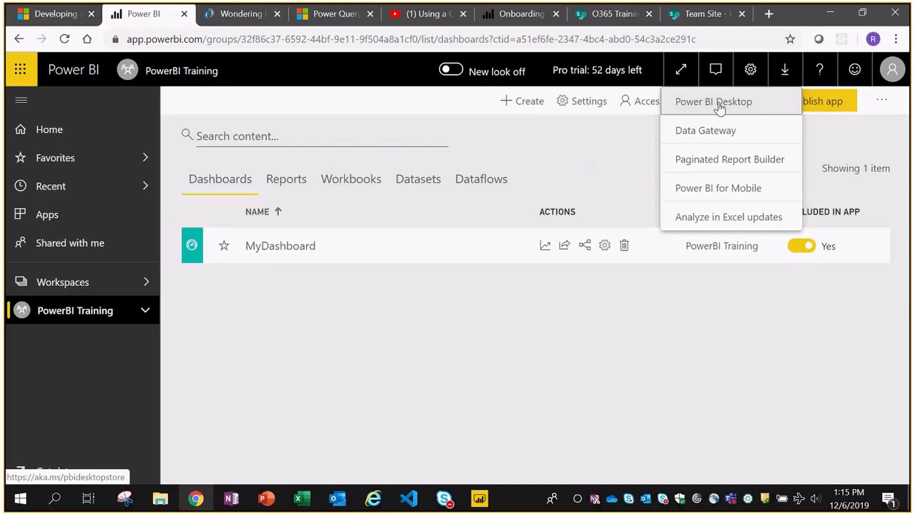
- Download the data gateway installer from the Power BI gateway page and open File Explorer
click(701, 135)
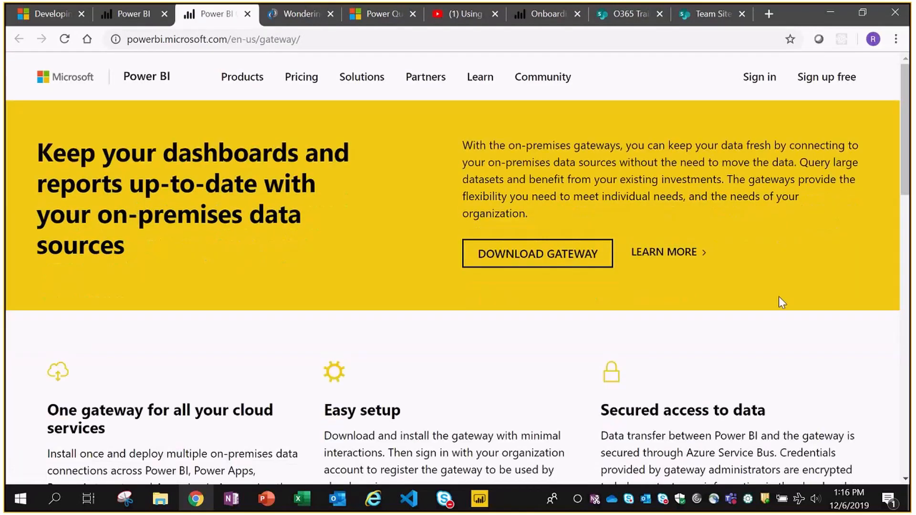
click(535, 260)
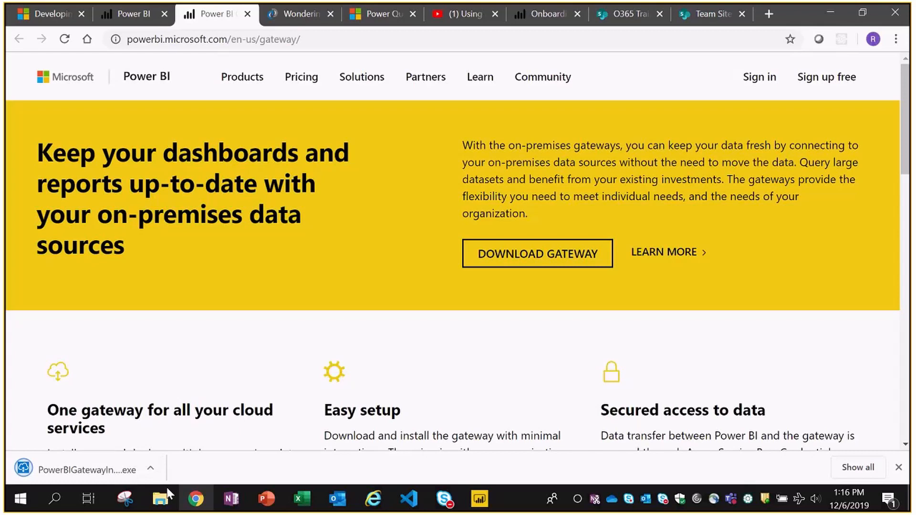
click(161, 498)
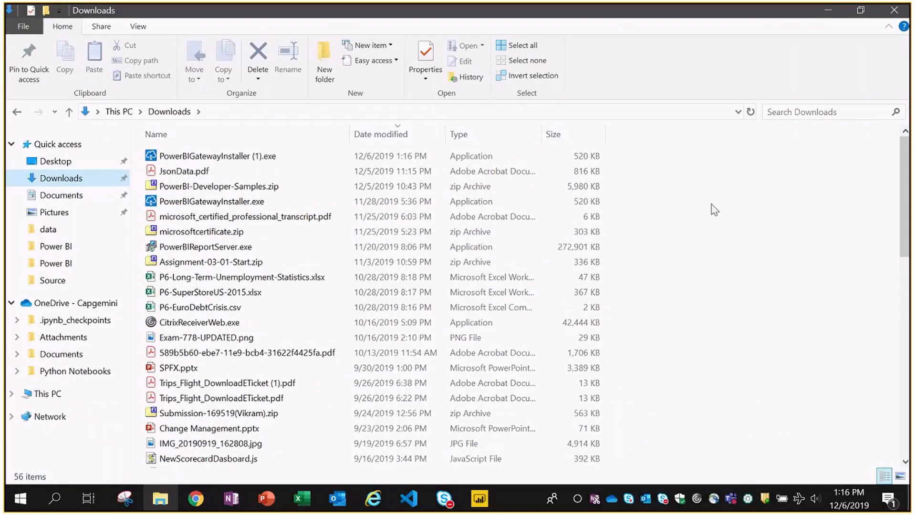
- Launch PowerBIGatewayInstaller.exe from Downloads, allowing it past the security warning
click(206, 204)
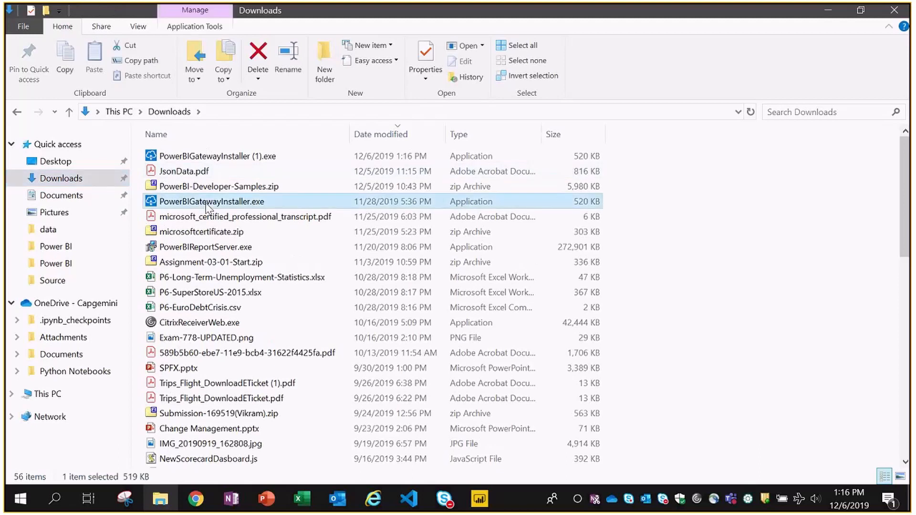
double_click(206, 203)
click(514, 268)
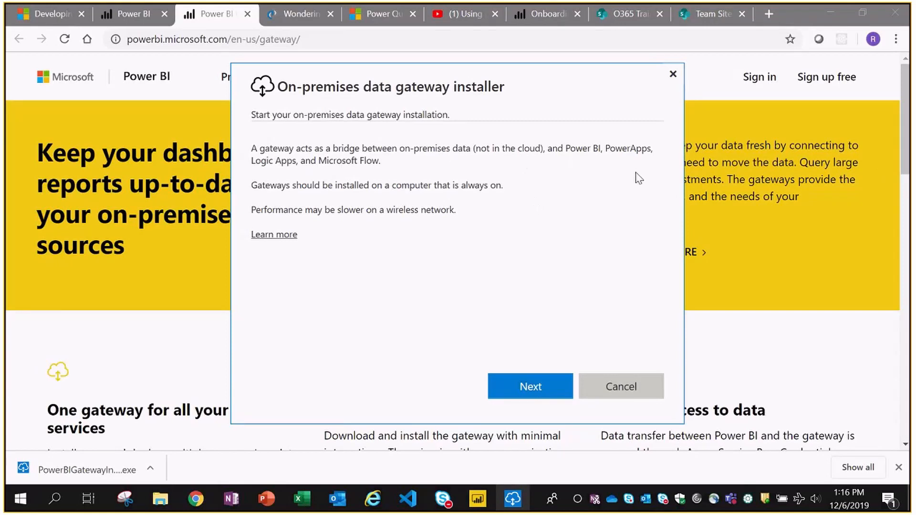
- Choose On-premises data gateway (personal mode), start its setup, and close the installer
click(530, 387)
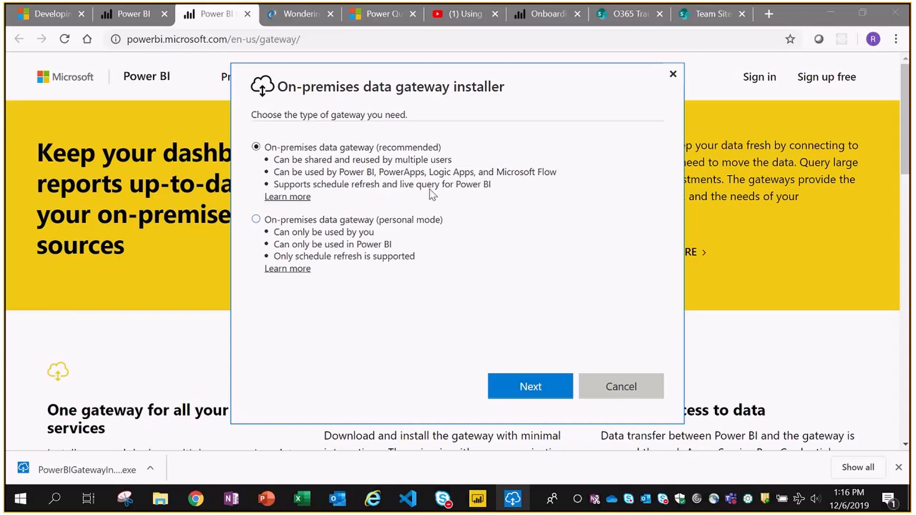
click(256, 220)
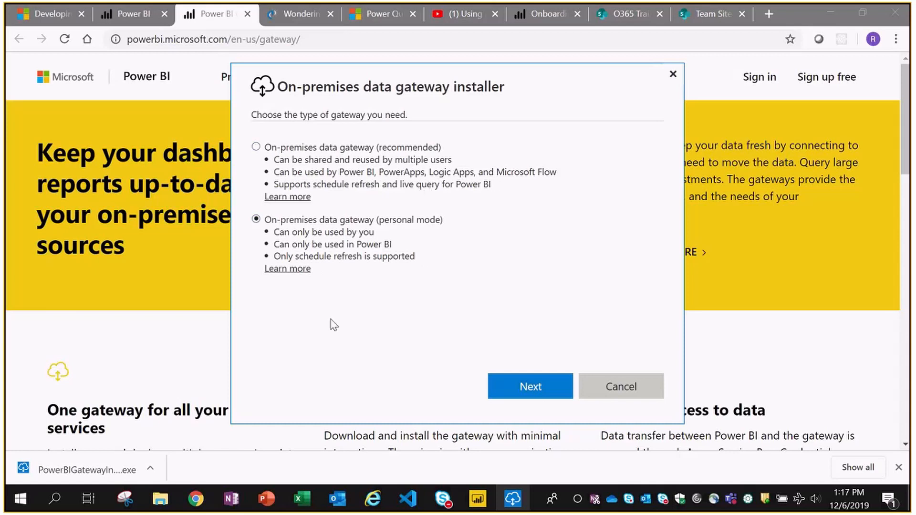
click(525, 394)
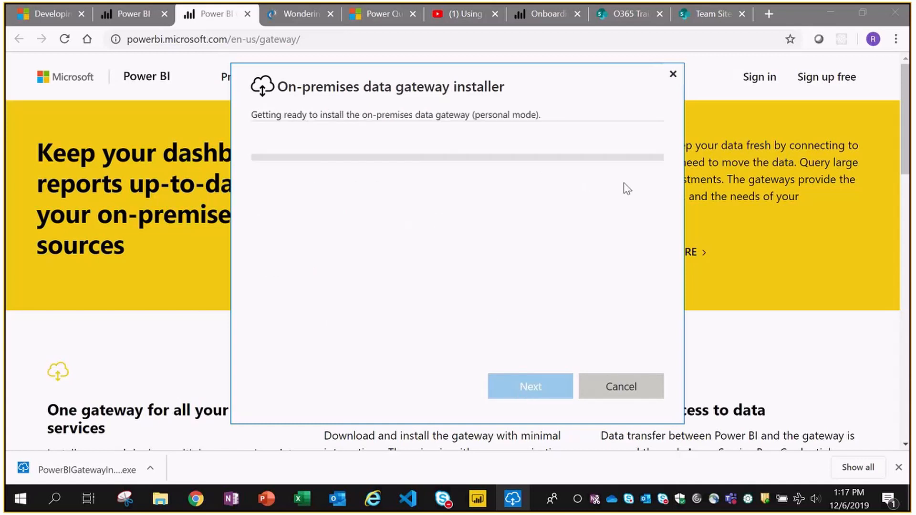
click(621, 387)
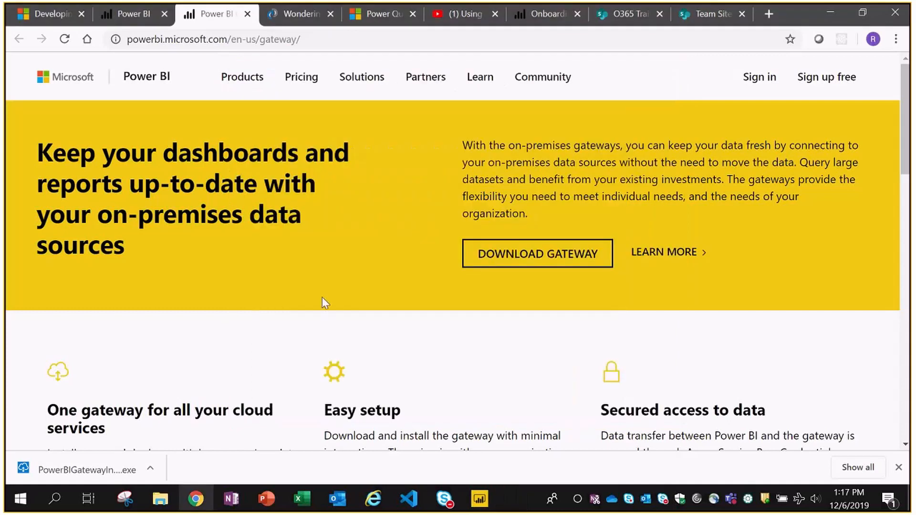
- Find the On-premises data gateway (personal mode) app by searching 'gate' and open it
key(super)
text(gate)
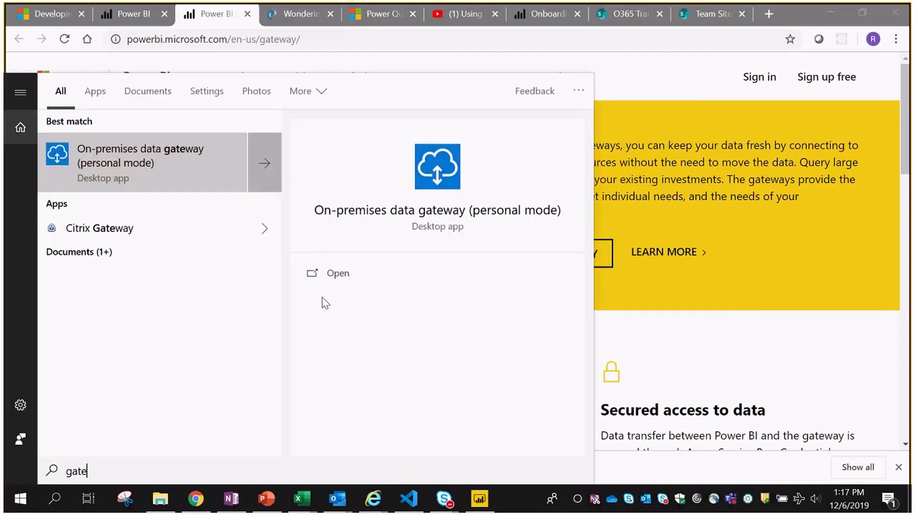
click(154, 176)
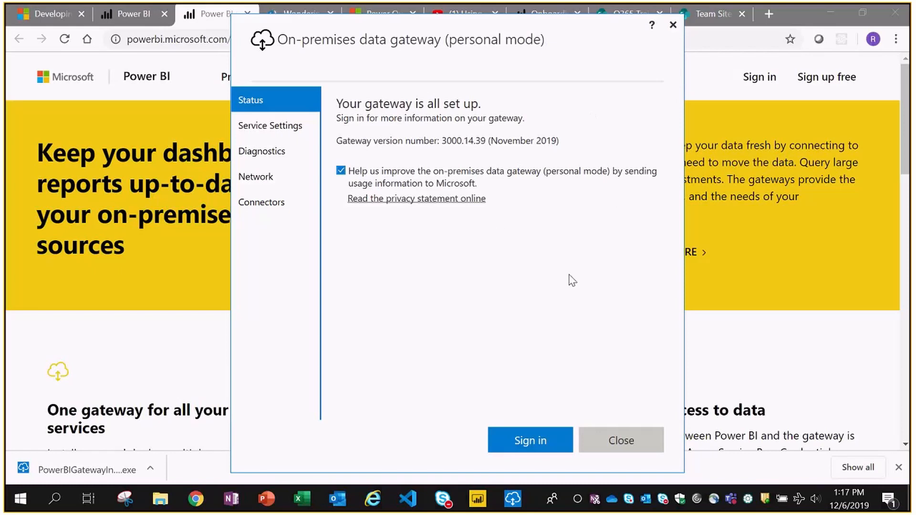
- Sign the gateway in with the account e-mail and close it once it shows online
click(527, 446)
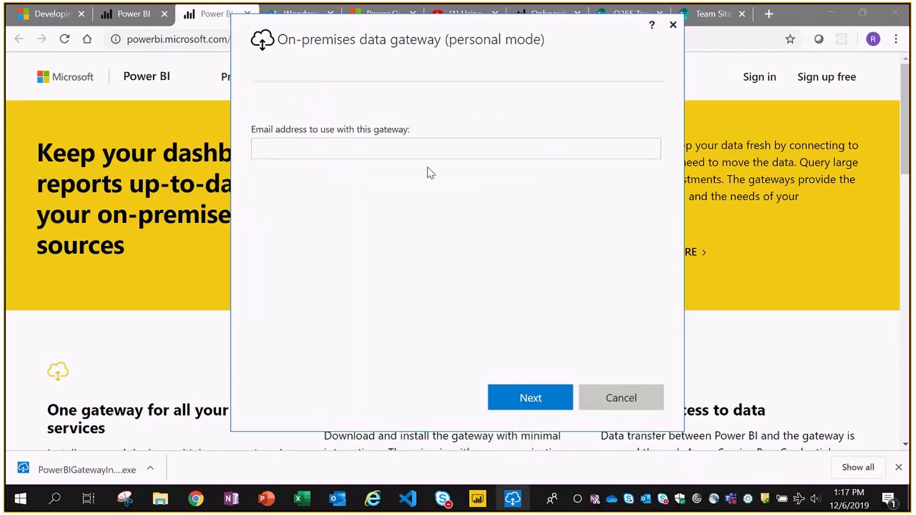
click(471, 155)
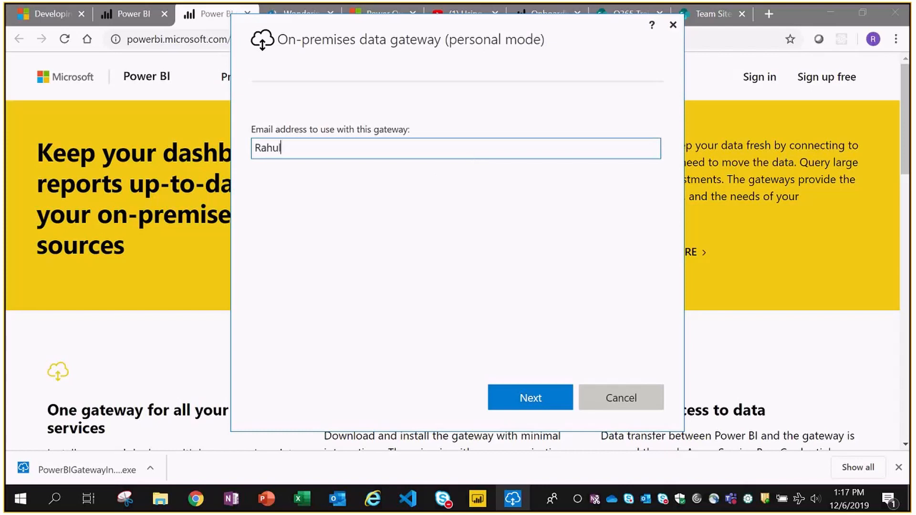
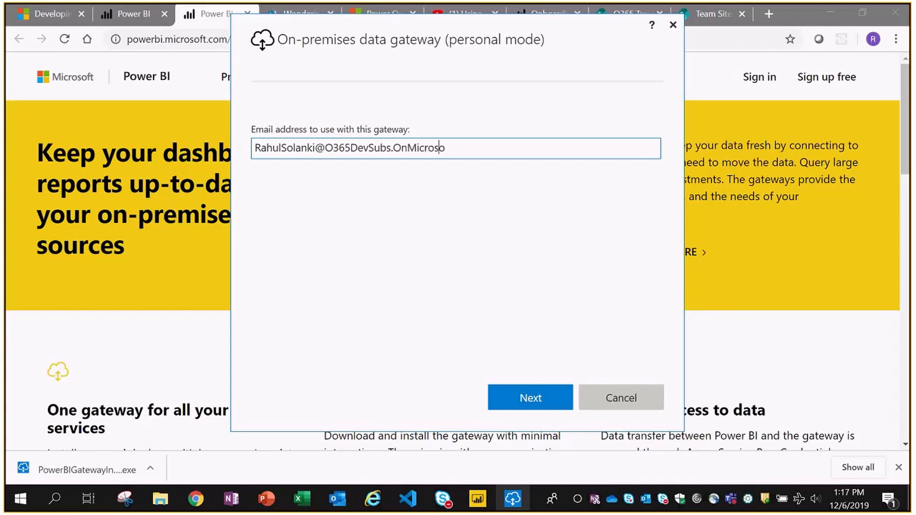
click(526, 387)
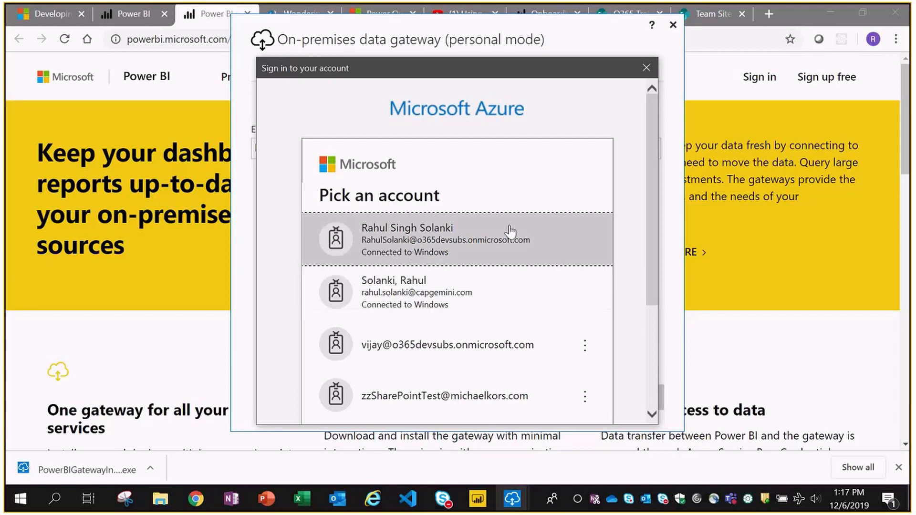
click(471, 248)
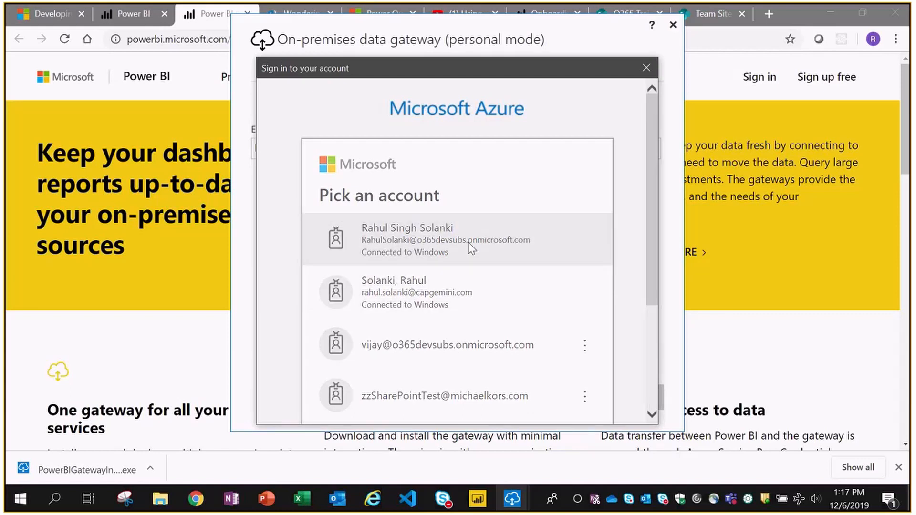
click(469, 249)
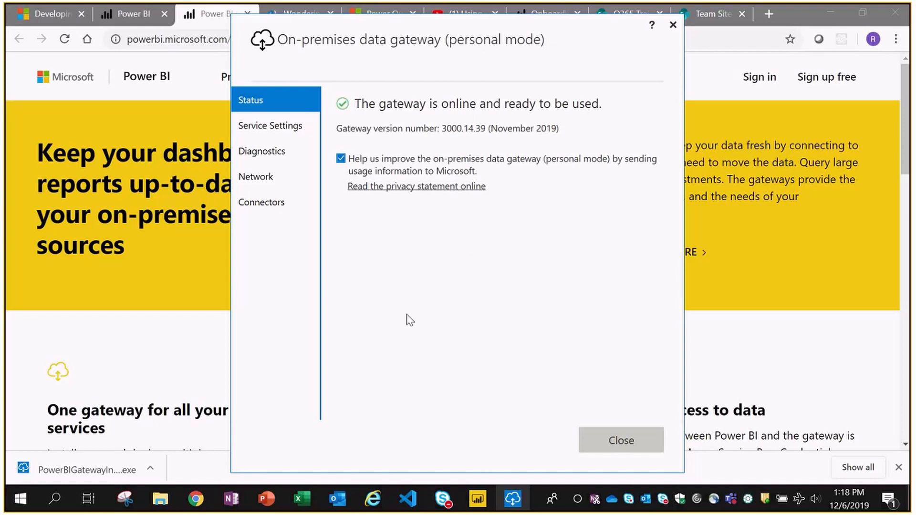
click(617, 441)
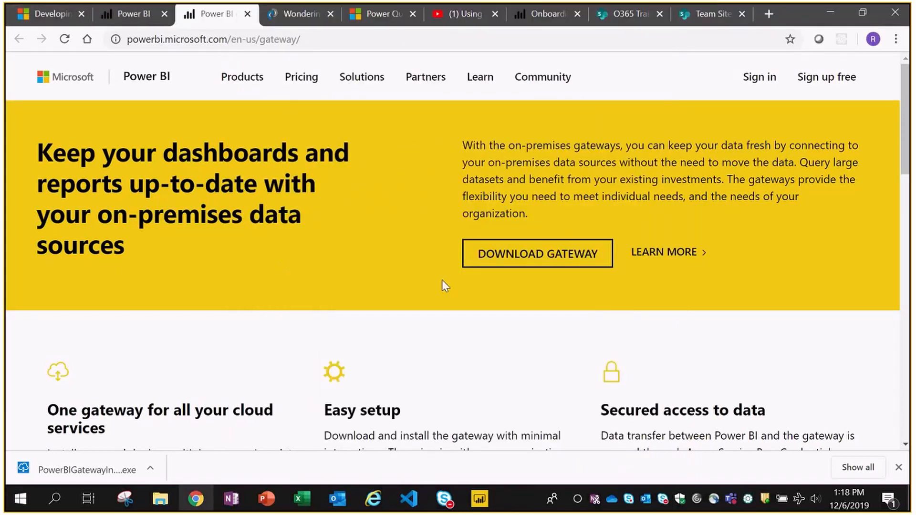
- Turn on TrainingFile's scheduled refresh, running daily at 12:00 PM and 6:00 PM
click(128, 19)
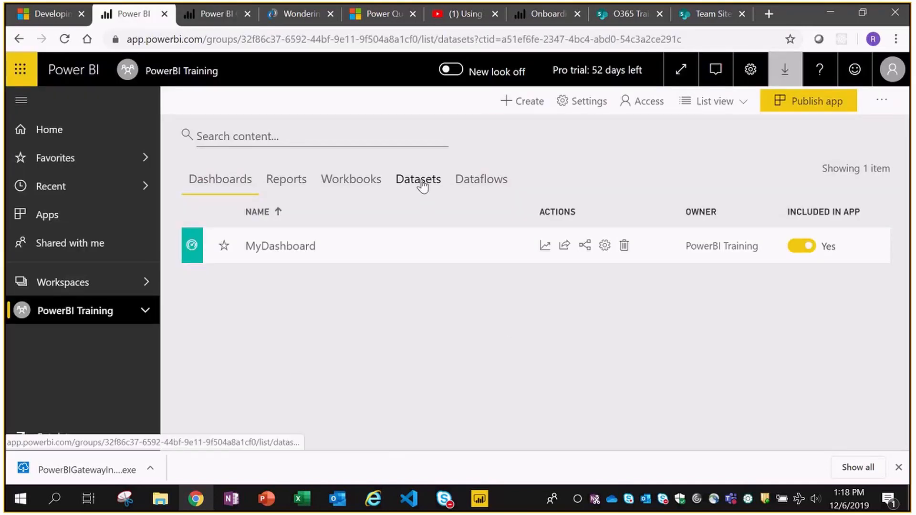
click(419, 180)
click(542, 256)
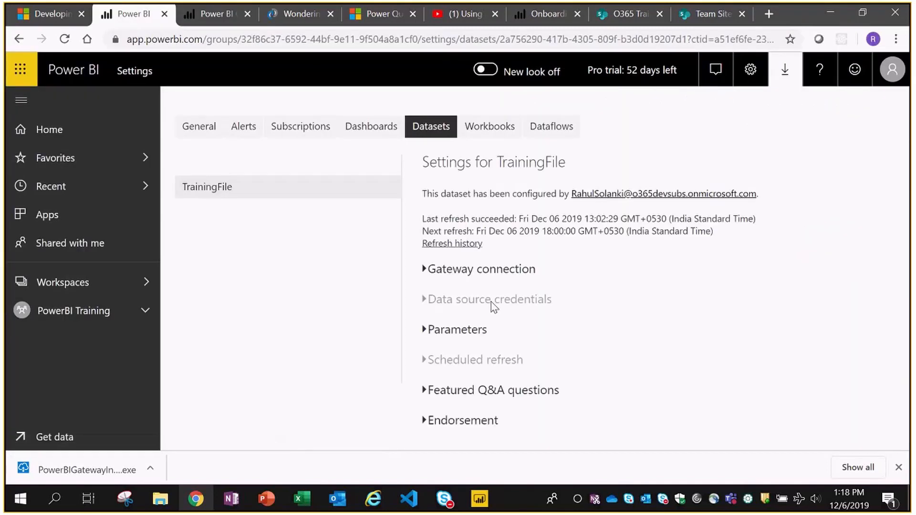
click(428, 363)
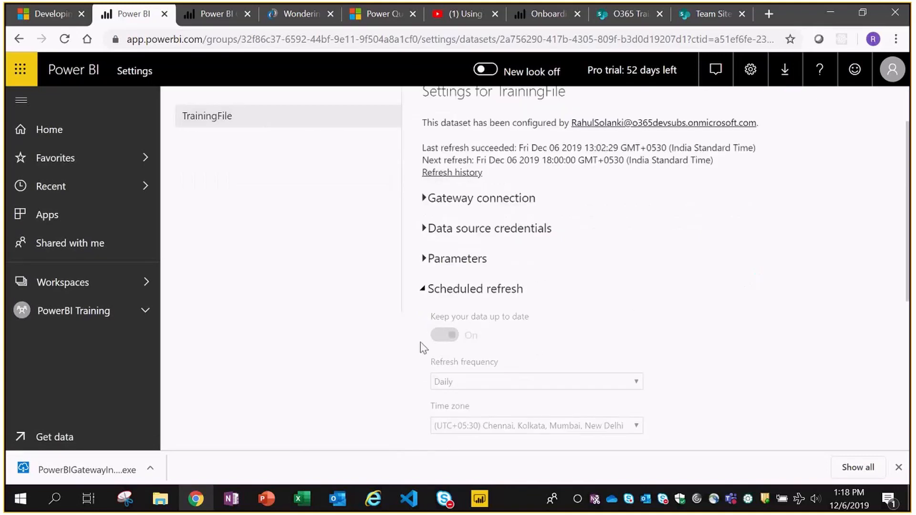
click(439, 336)
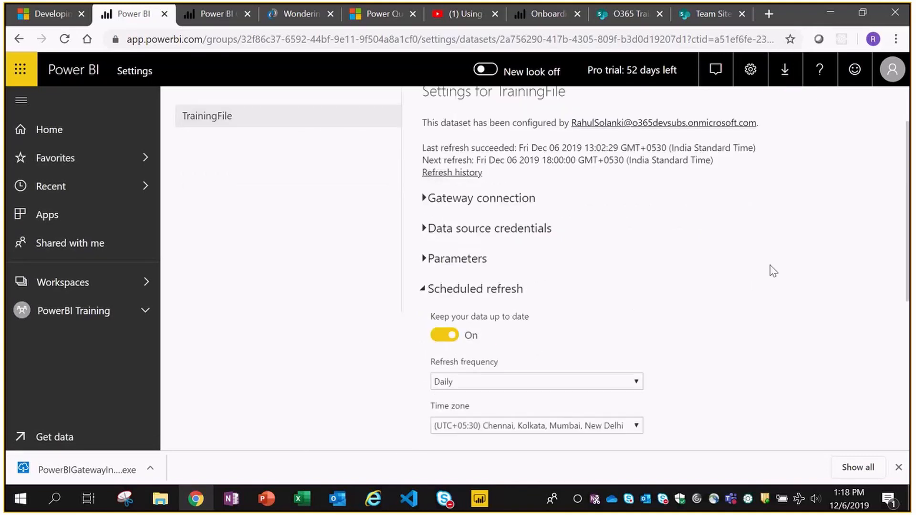
scroll(772, 265, down, 5)
scroll(787, 269, down, 1)
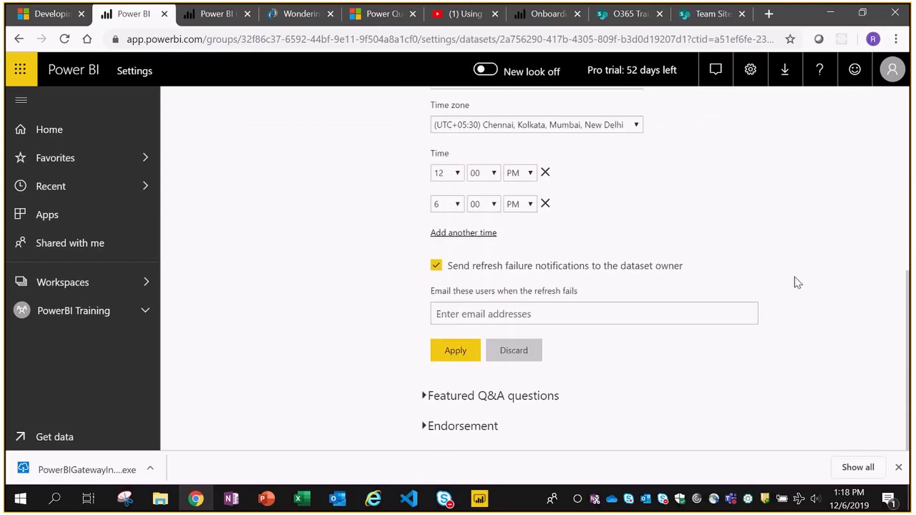
- Switch to the PowerPoint deck and show slide 12, Understanding Gateway
click(899, 468)
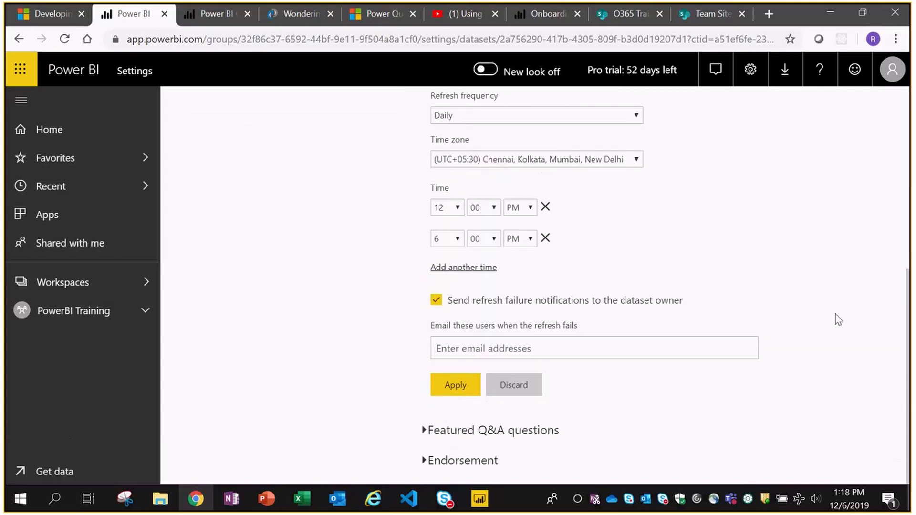
scroll(838, 319, up, 7)
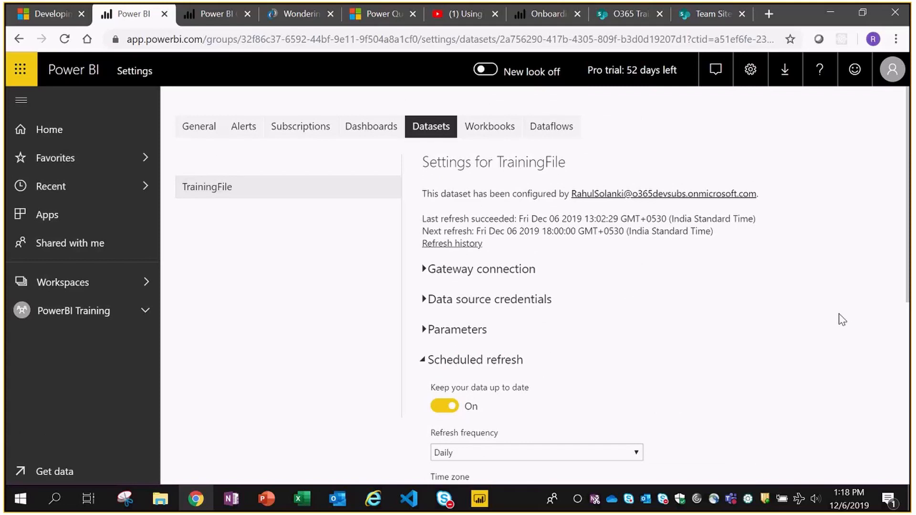
click(265, 500)
click(57, 295)
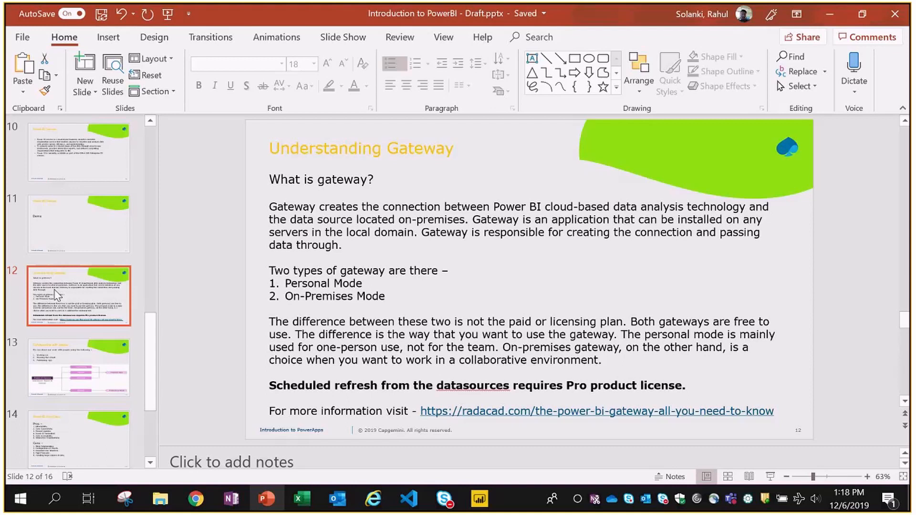
- Advance to slide 13, Collaborating with people, then bring Power BI back in Chrome
key(Down)
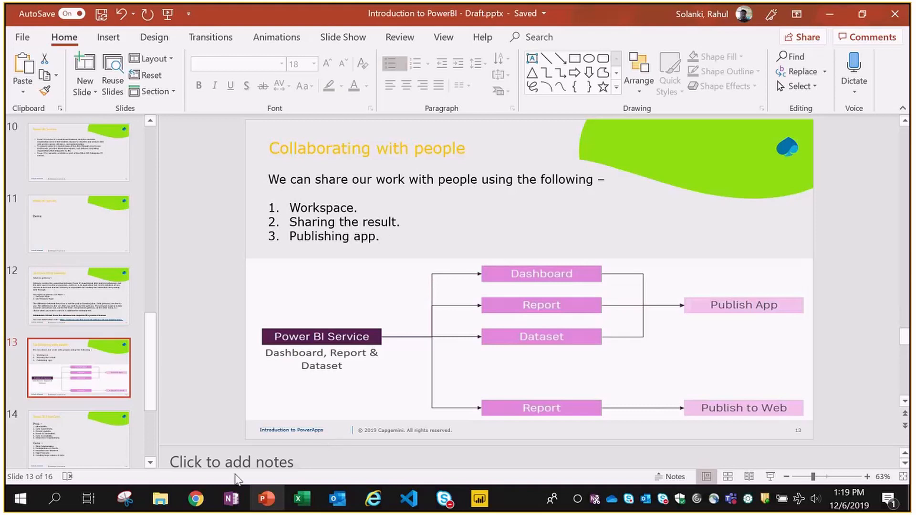
click(196, 499)
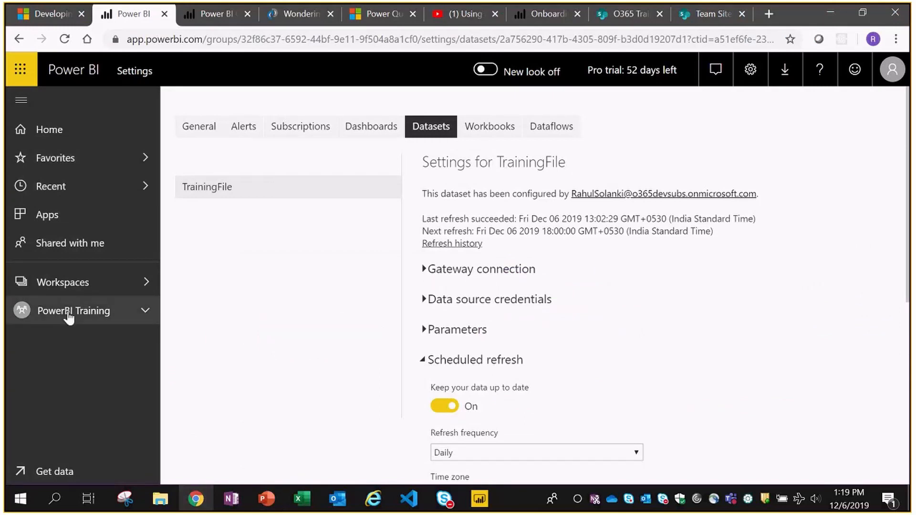
- Open the PowerBI Training workspace and review who has access to it
click(70, 315)
click(73, 285)
click(359, 305)
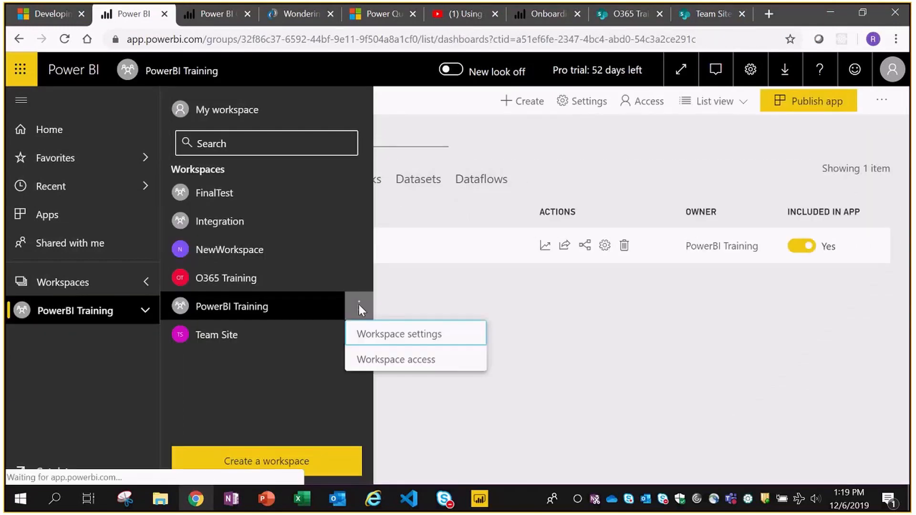
click(405, 362)
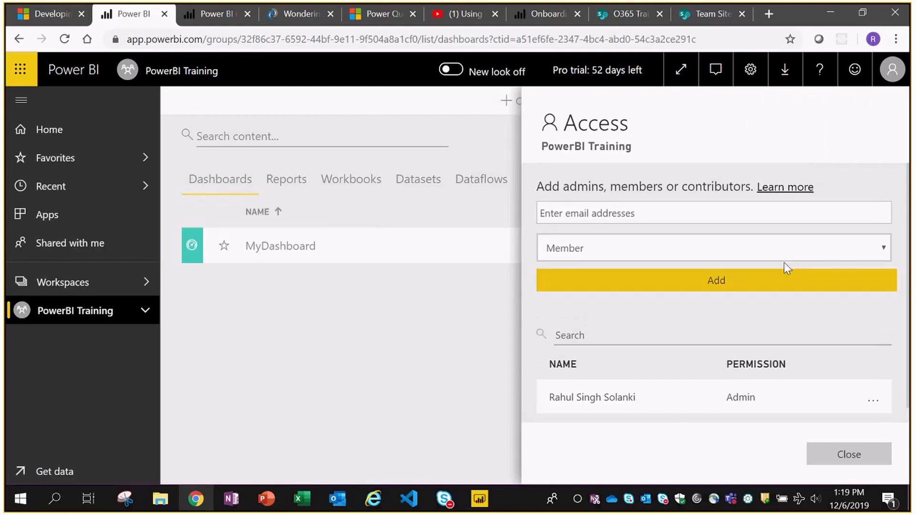
click(849, 454)
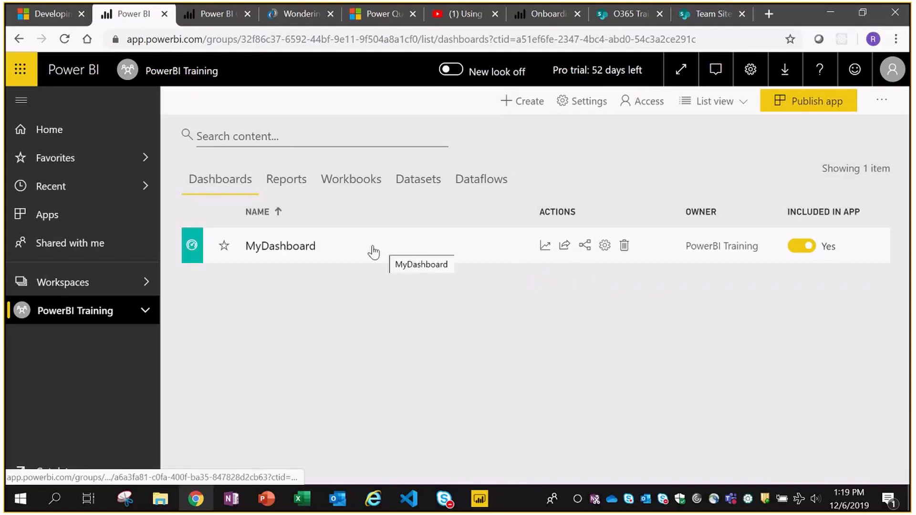
- Browse the workspace's Reports and Dashboards lists, then return to PowerPoint slide 13
click(278, 183)
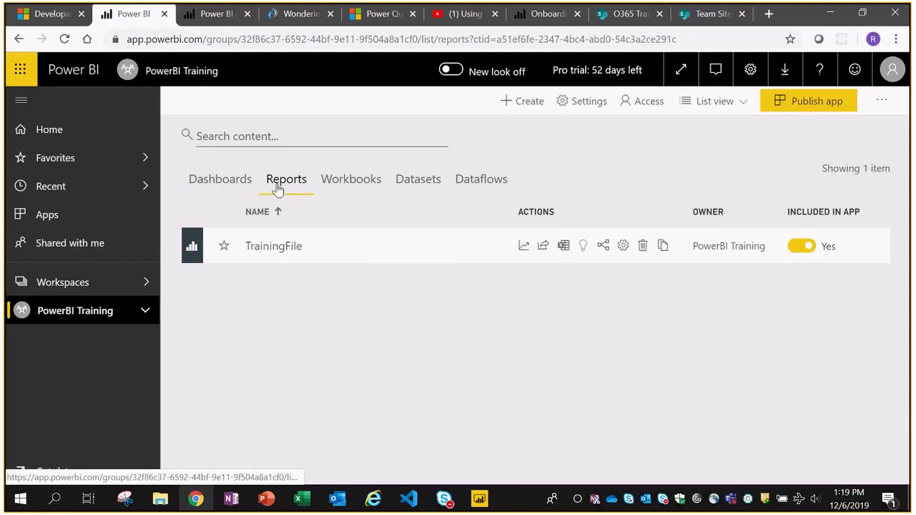
click(198, 188)
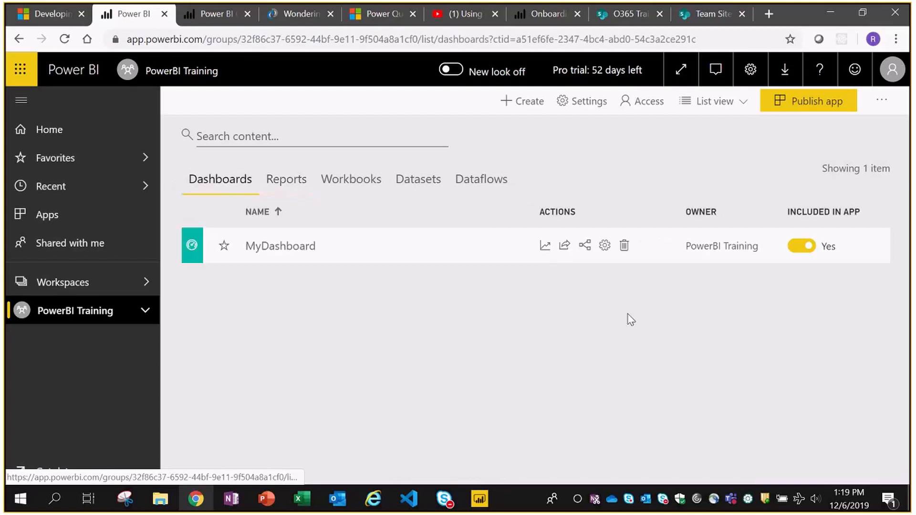
click(285, 180)
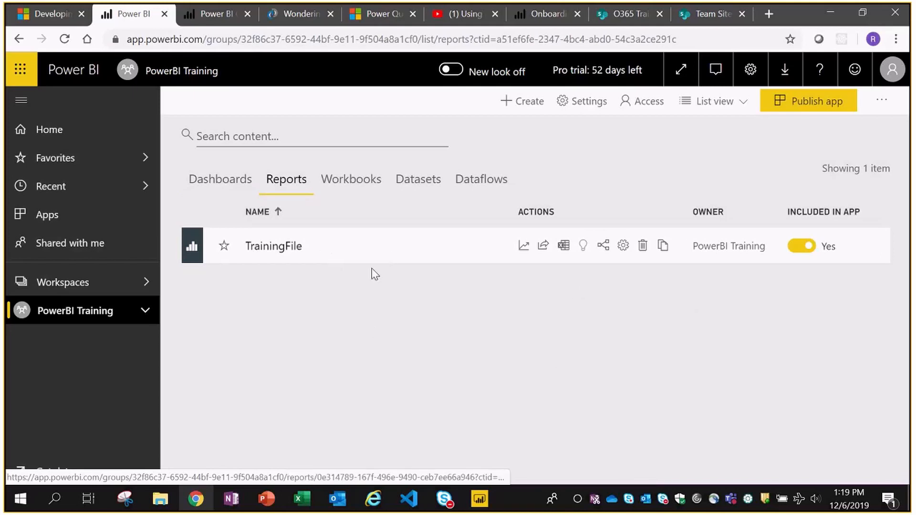
click(217, 184)
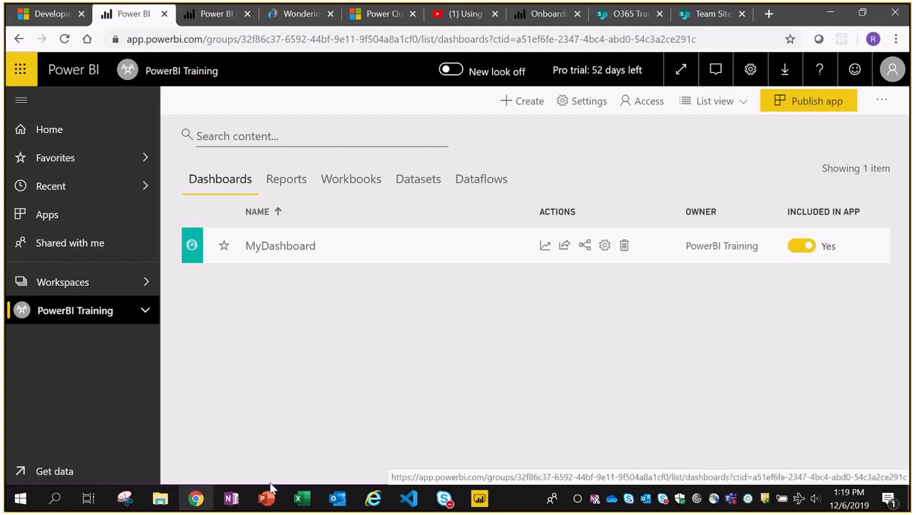
click(266, 500)
scroll(149, 409, down, 5)
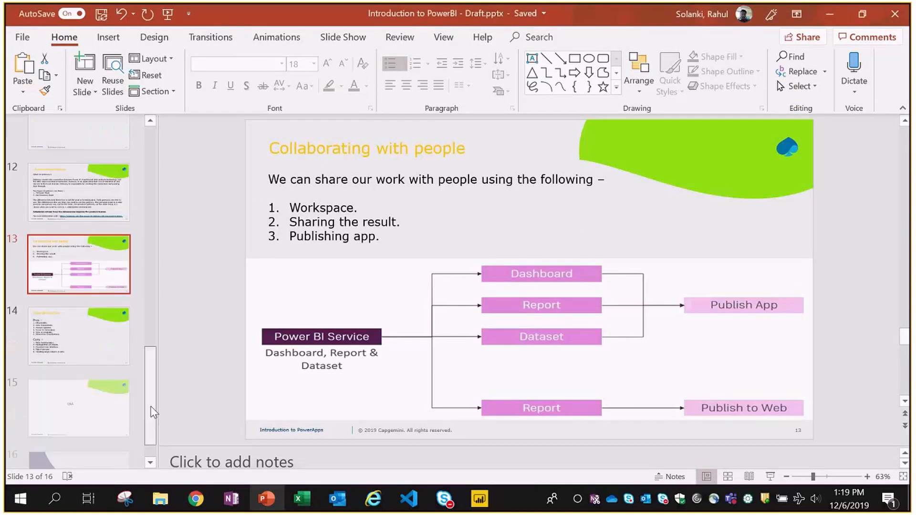
- Present slide 14, Power BI Pros/Cons, as a full-screen slide show
click(97, 339)
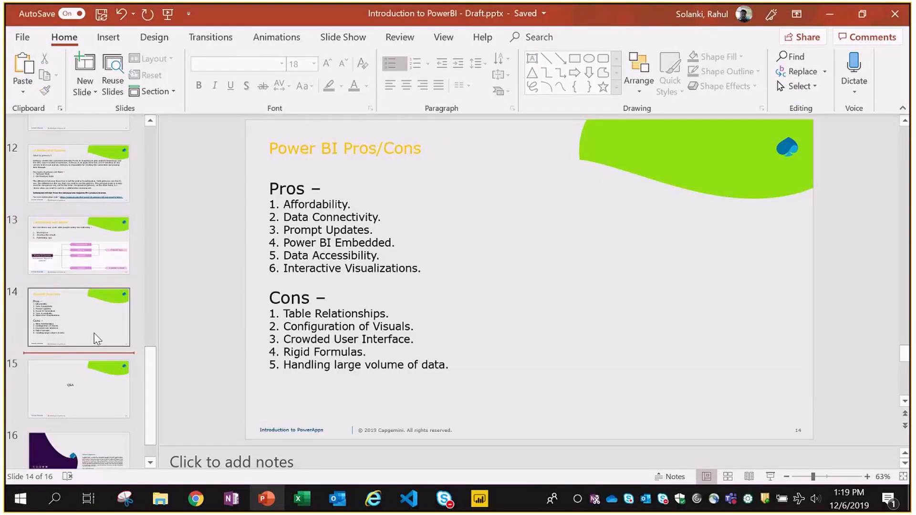
click(94, 334)
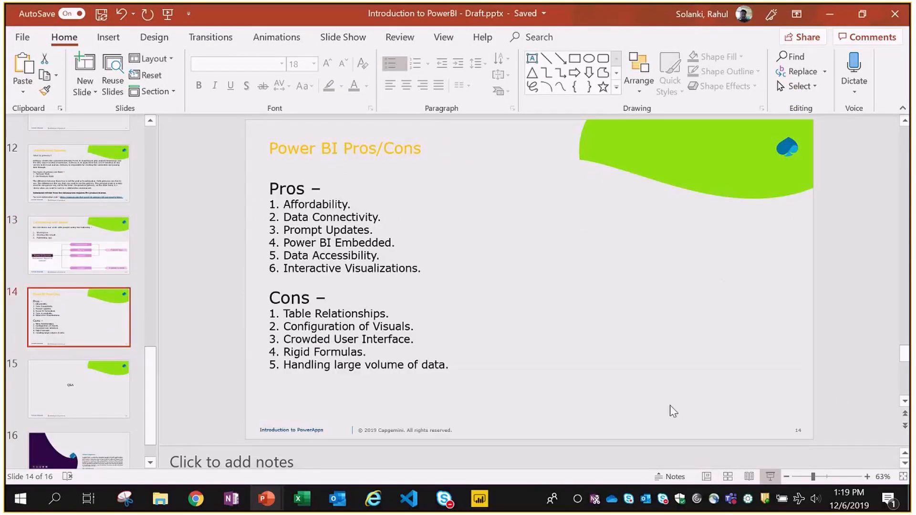
key(shift+F5)
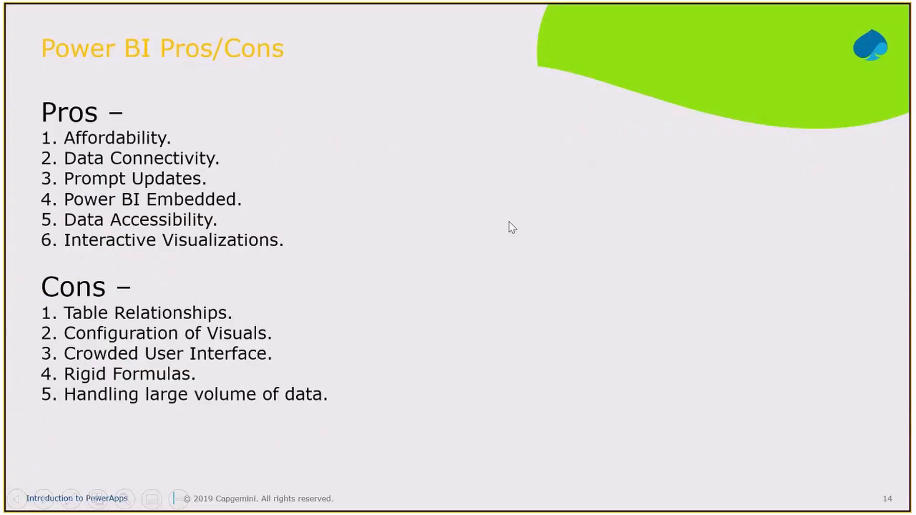